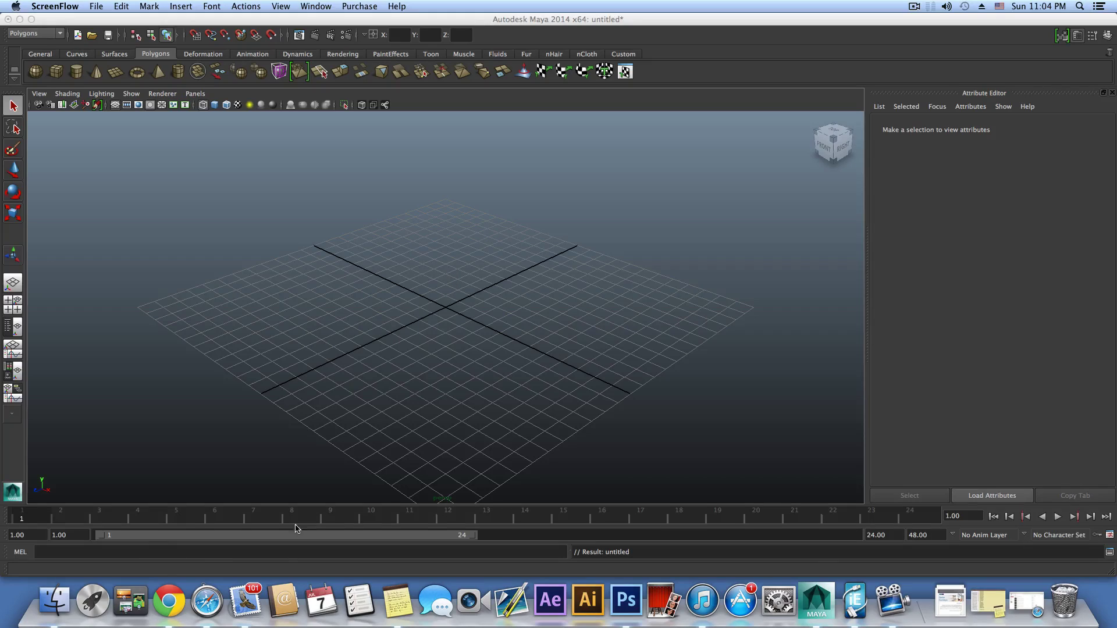
click(61, 608)
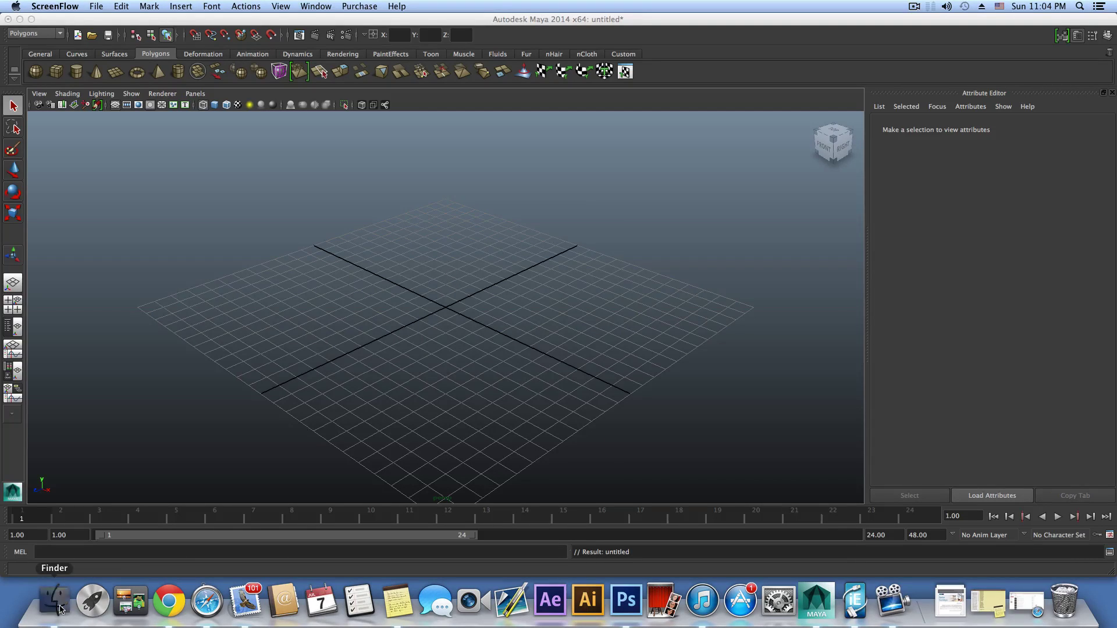
click(201, 279)
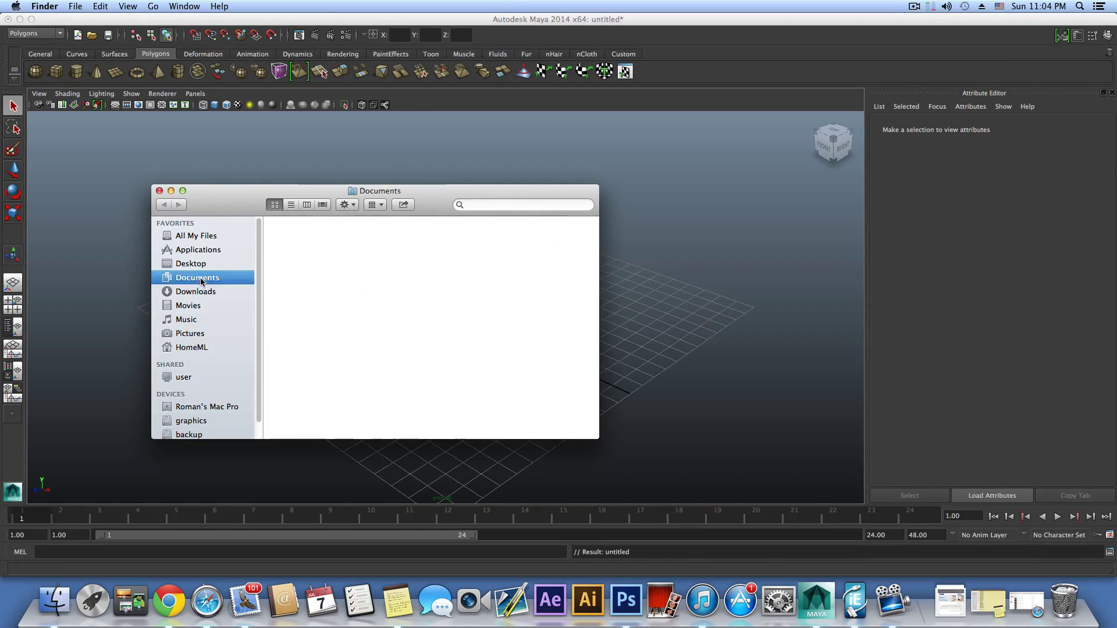
click(207, 293)
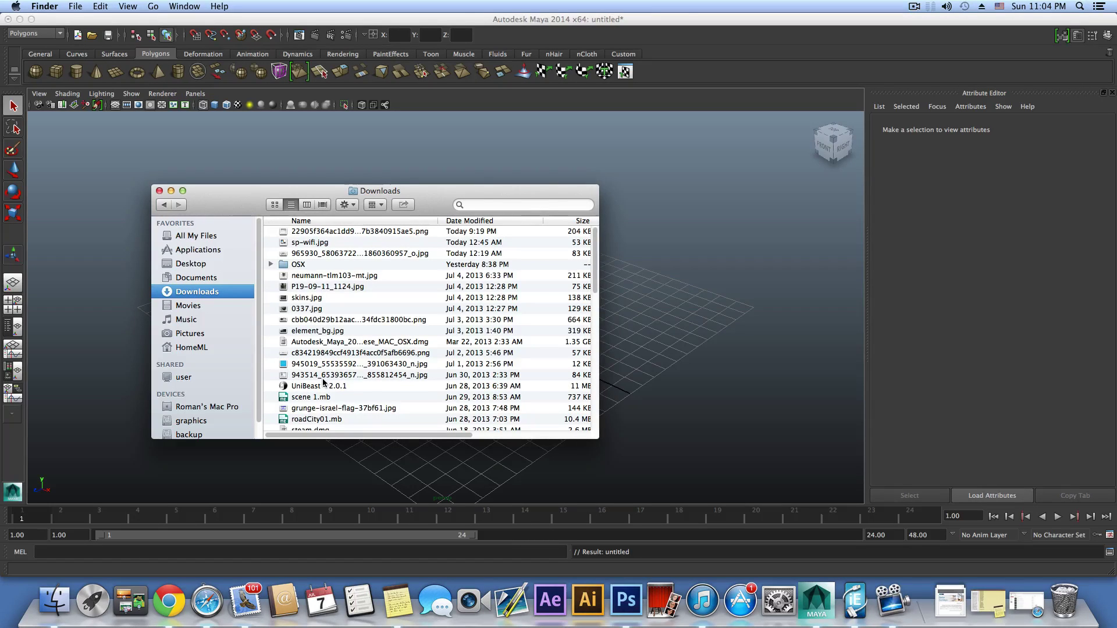
scroll(323, 382, down, 5)
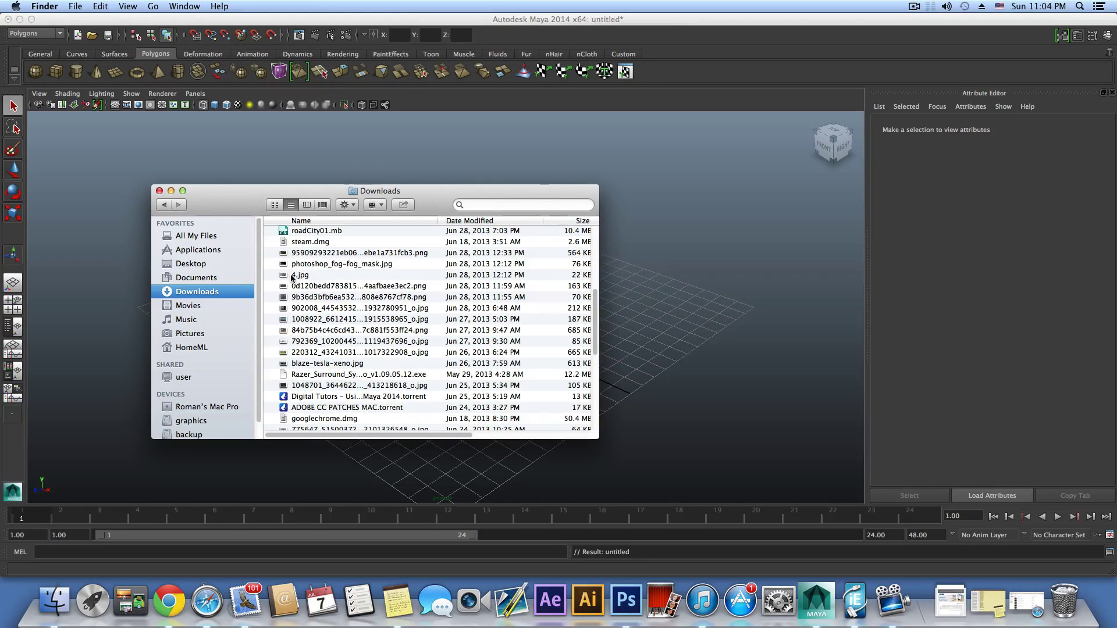
click(291, 275)
click(275, 204)
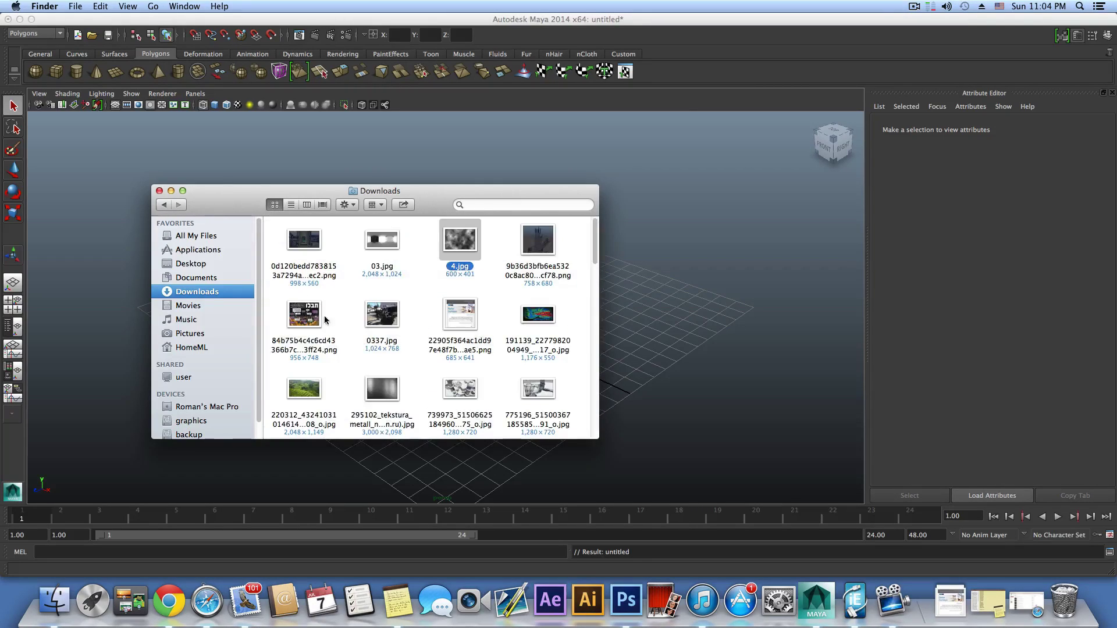
click(459, 392)
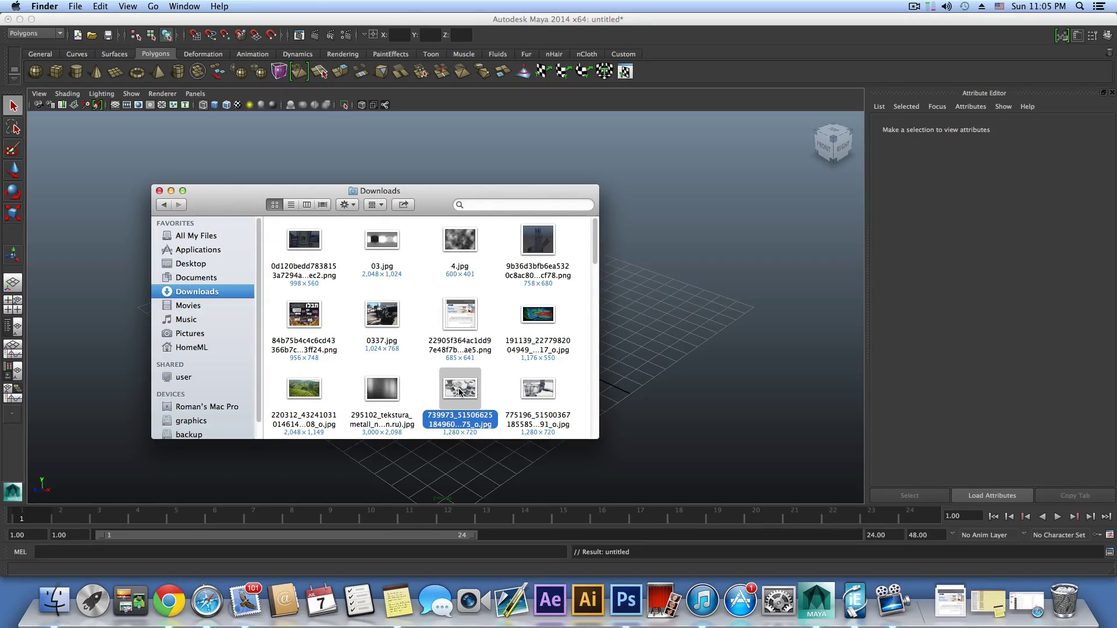
double_click(459, 392)
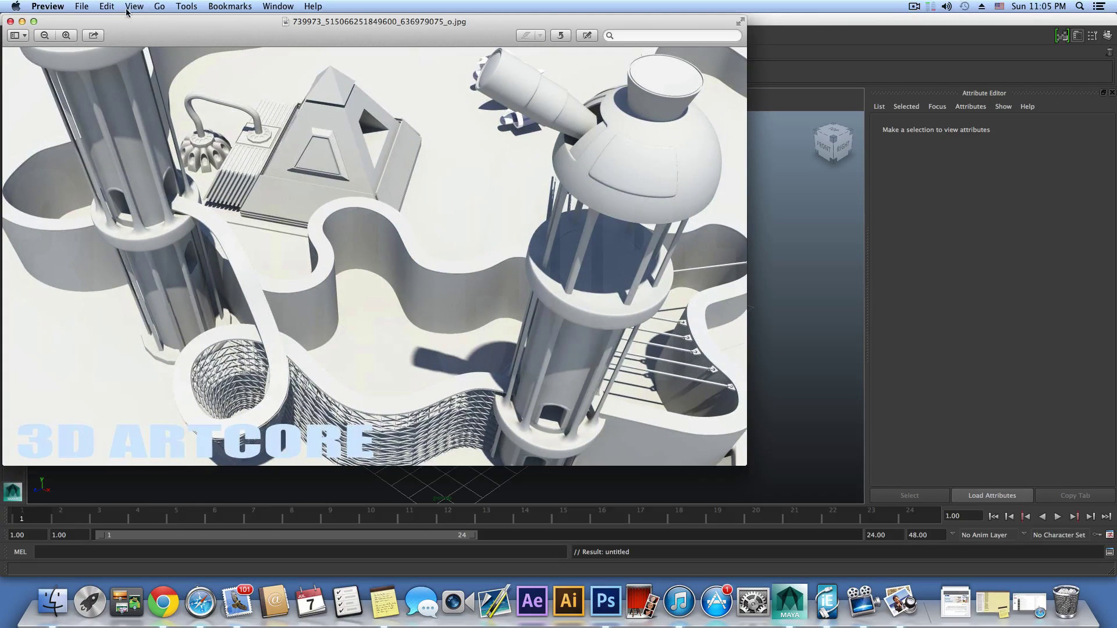
drag(128, 22, 208, 53)
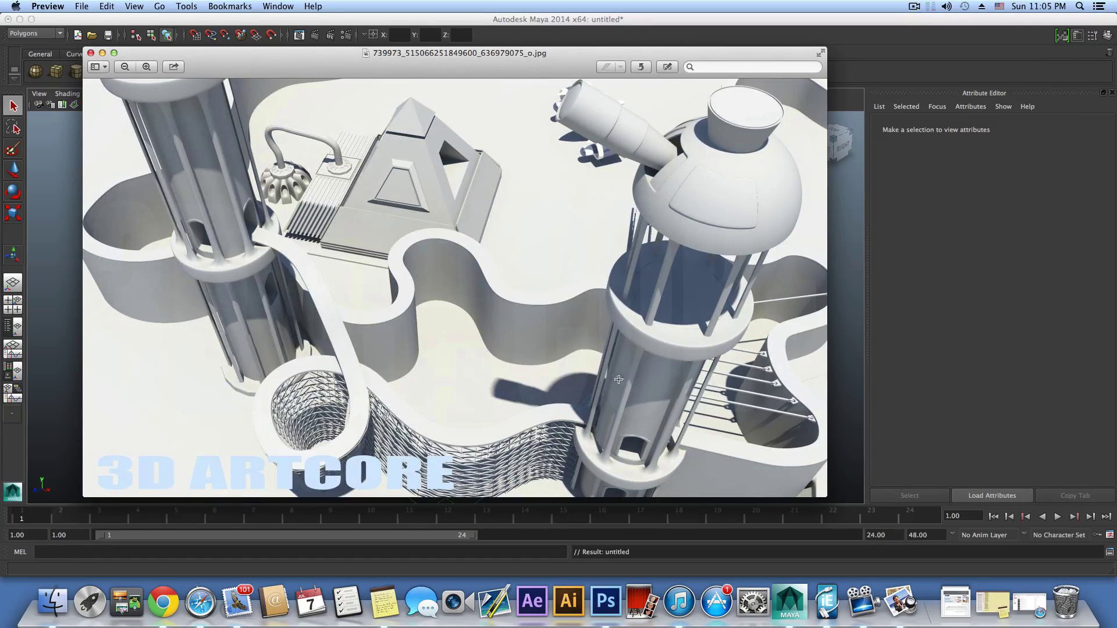
Minimise the reference image and the Downloads window and switch back to Maya.
click(102, 53)
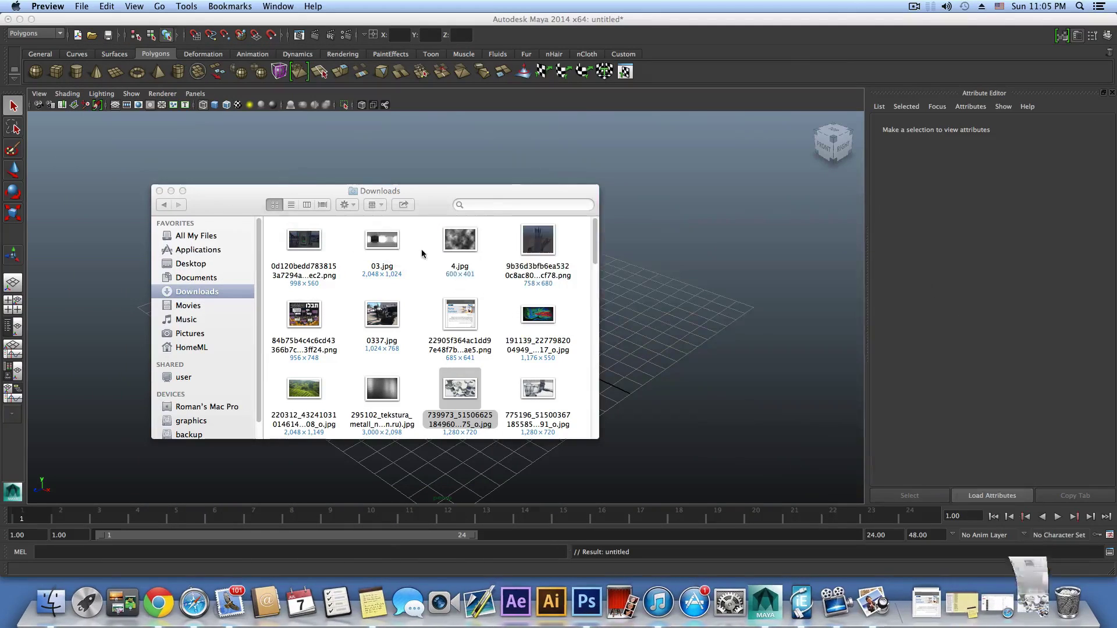
click(170, 192)
click(139, 24)
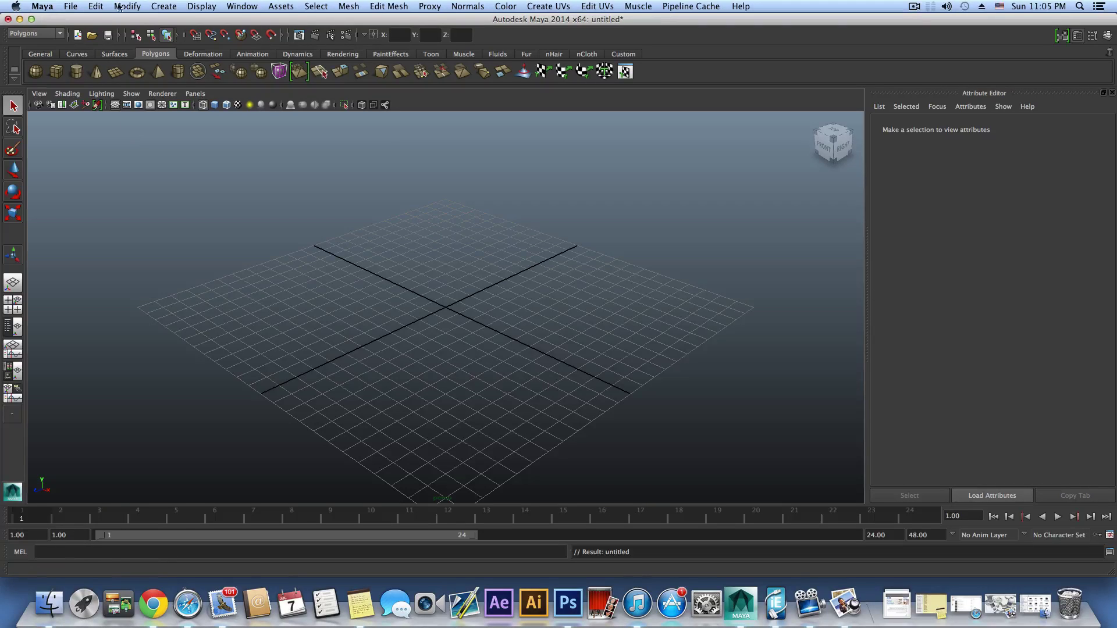
In the top view, start a CV curve at the origin and draw its first S-shaped section, bulging once to each side of the vertical axis.
click(172, 6)
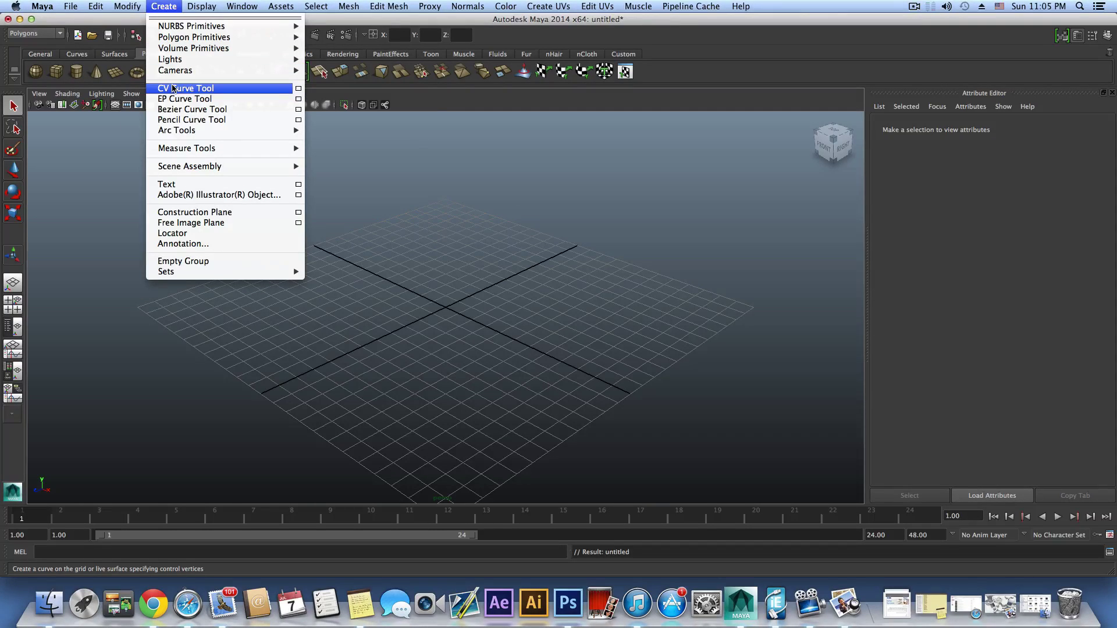
click(172, 89)
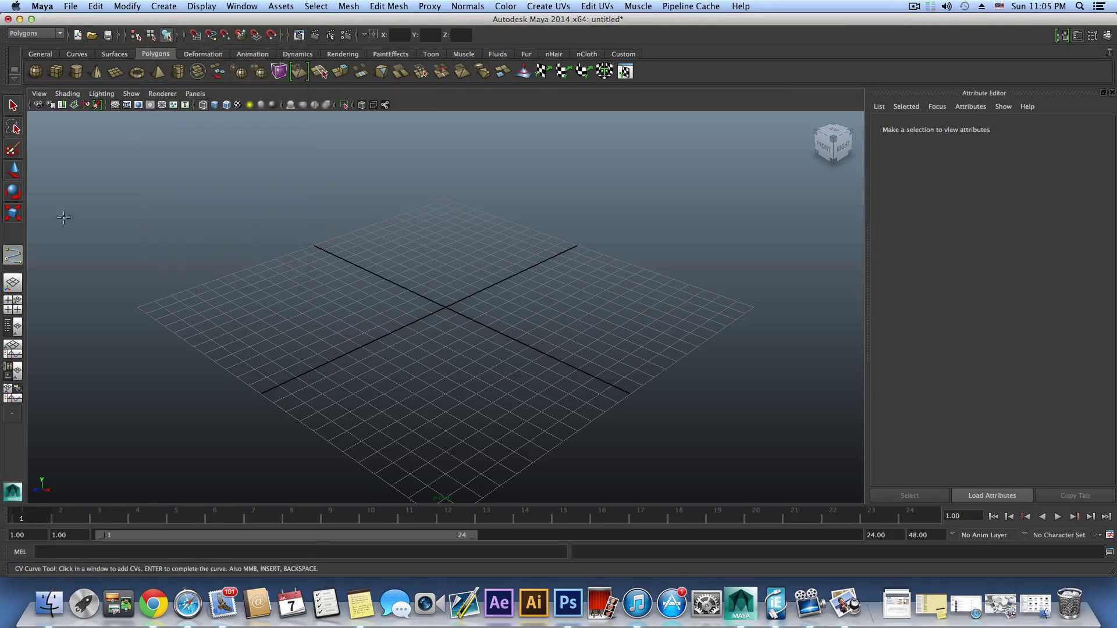
click(15, 305)
key(space)
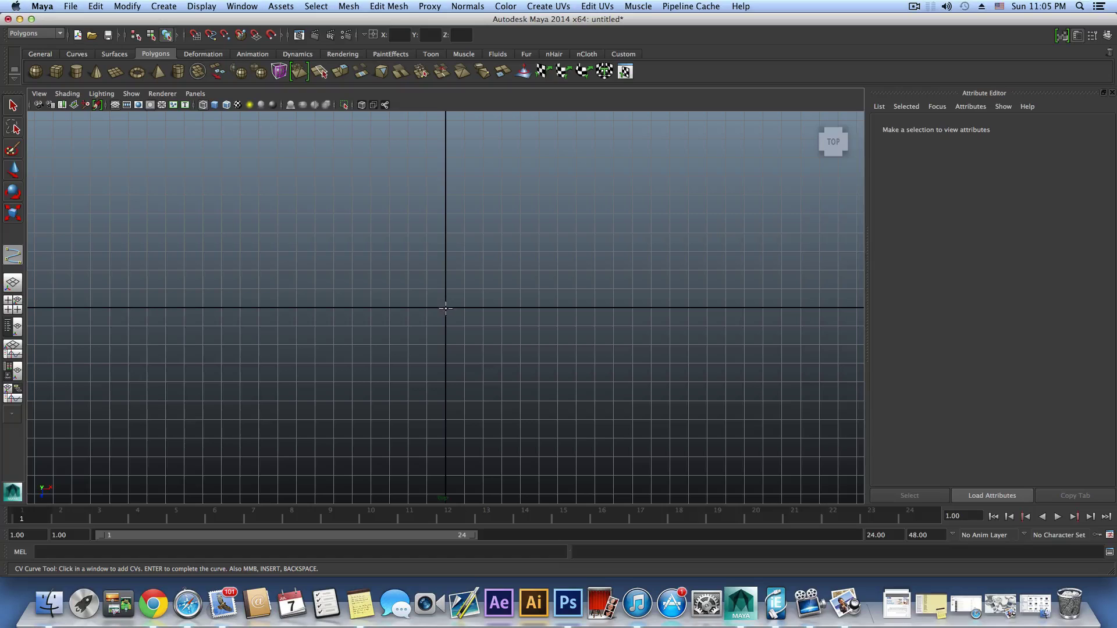
click(445, 307)
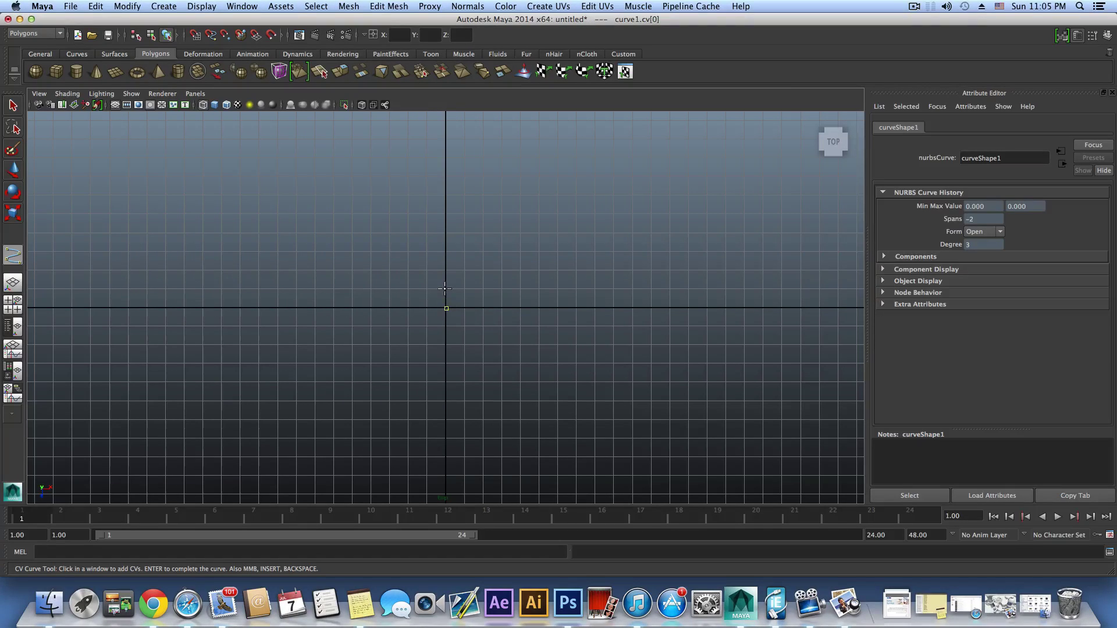
click(446, 290)
click(454, 271)
click(469, 255)
click(478, 245)
click(488, 229)
click(483, 216)
click(472, 199)
click(454, 190)
click(433, 174)
click(424, 156)
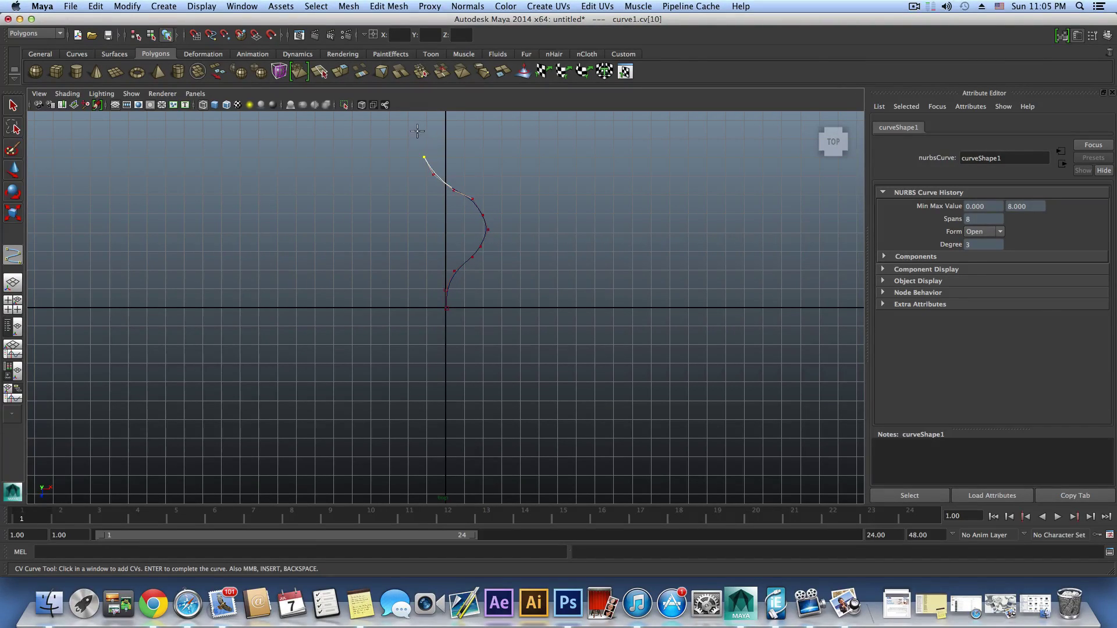
click(420, 133)
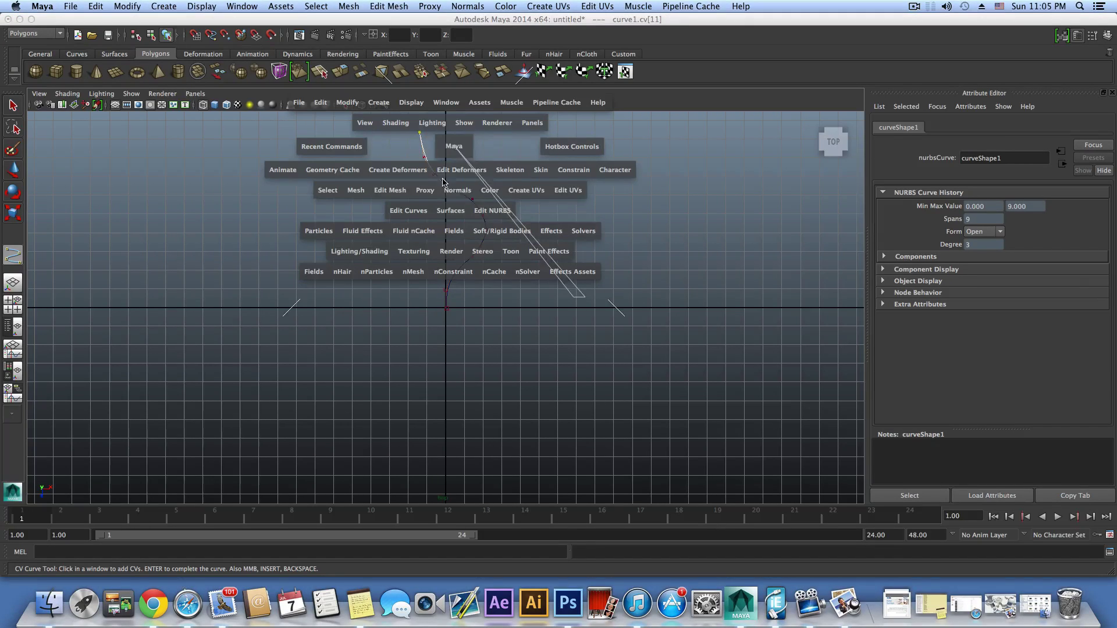
Continue the CV curve with a round clockwise loop, about 3 grid units wide, that crosses back over its own start.
key(space)
alt+middle_drag(454, 145, 446, 220)
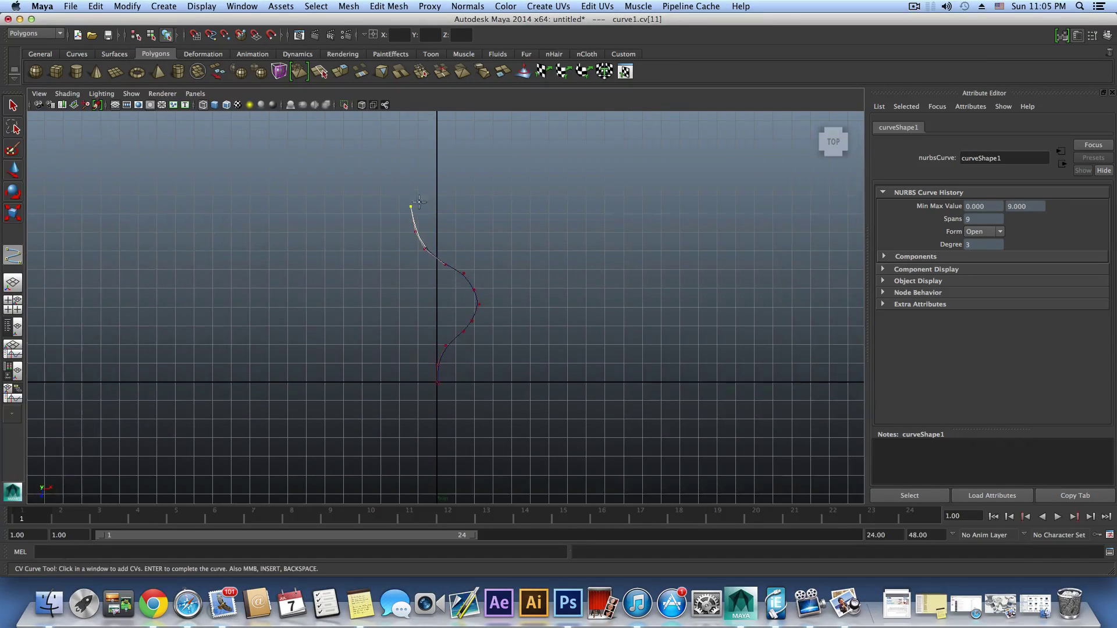
click(413, 185)
click(423, 173)
click(444, 167)
click(463, 174)
click(470, 193)
click(468, 208)
click(457, 215)
click(438, 219)
click(420, 220)
click(410, 216)
click(399, 206)
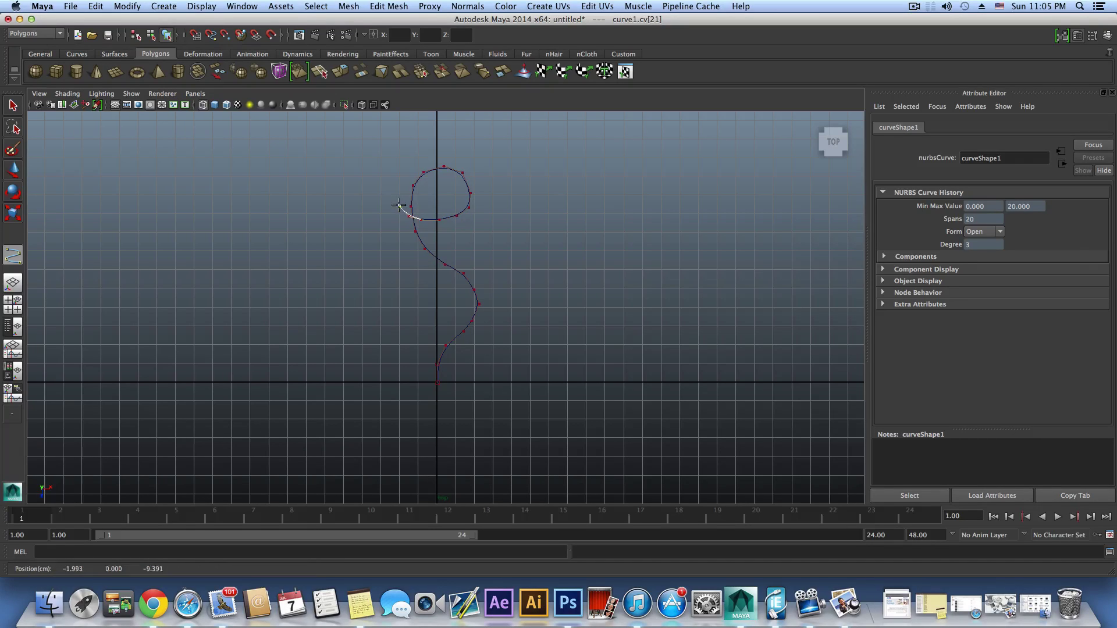
Extend the curve leftward from the loop over a rounded crest and through a U-shaped dip to a flat end, and finish it.
click(384, 190)
click(367, 181)
click(344, 184)
click(323, 194)
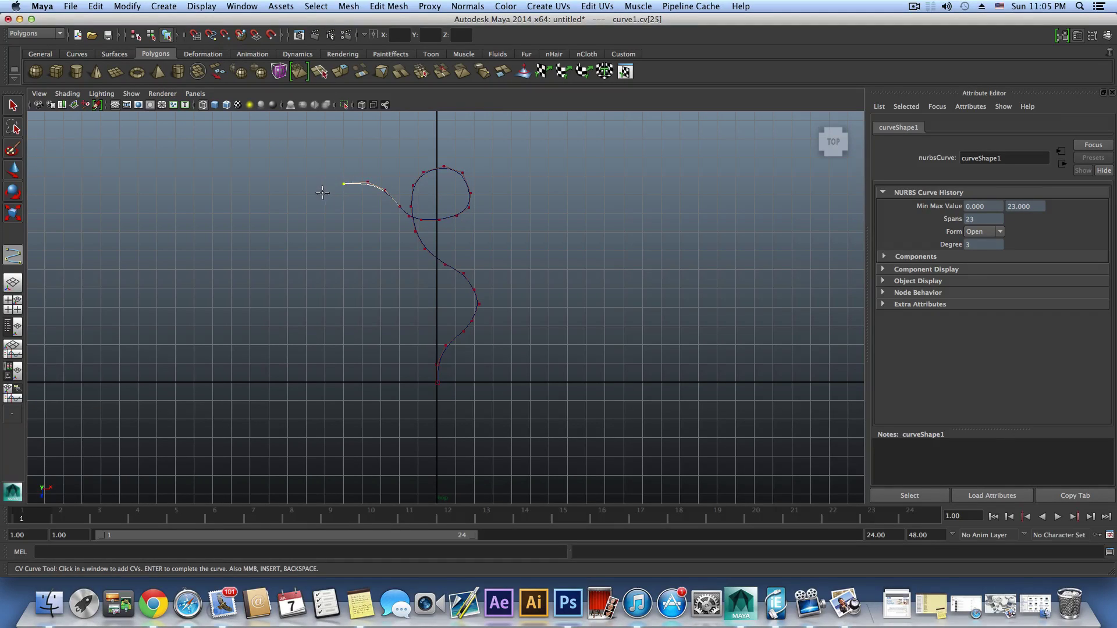
click(313, 213)
click(308, 228)
click(304, 242)
click(293, 250)
click(268, 253)
click(251, 248)
click(234, 230)
click(233, 206)
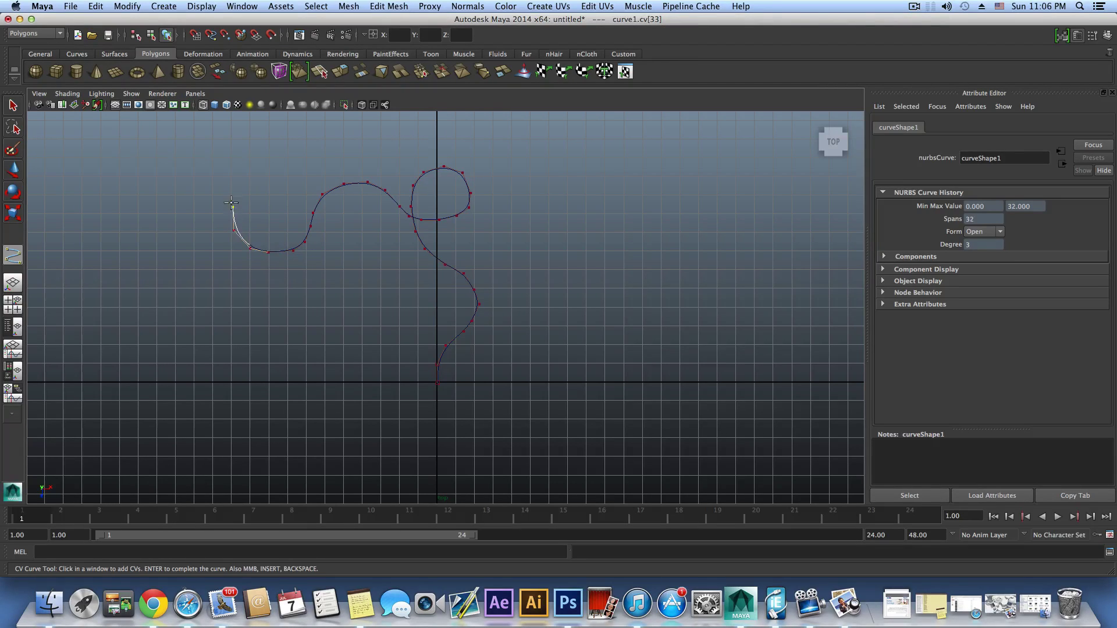
click(225, 179)
click(209, 173)
click(182, 171)
key(q)
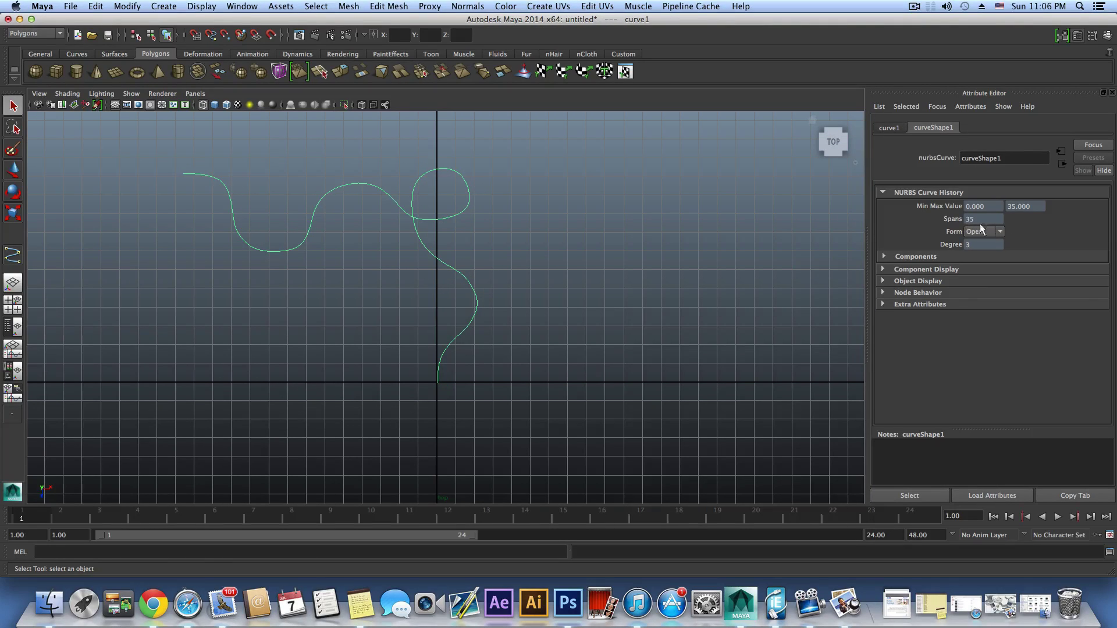
Create a polygon cube at the origin in the perspective view, flatten it vertically into a slab and turn on shaded display.
key(space)
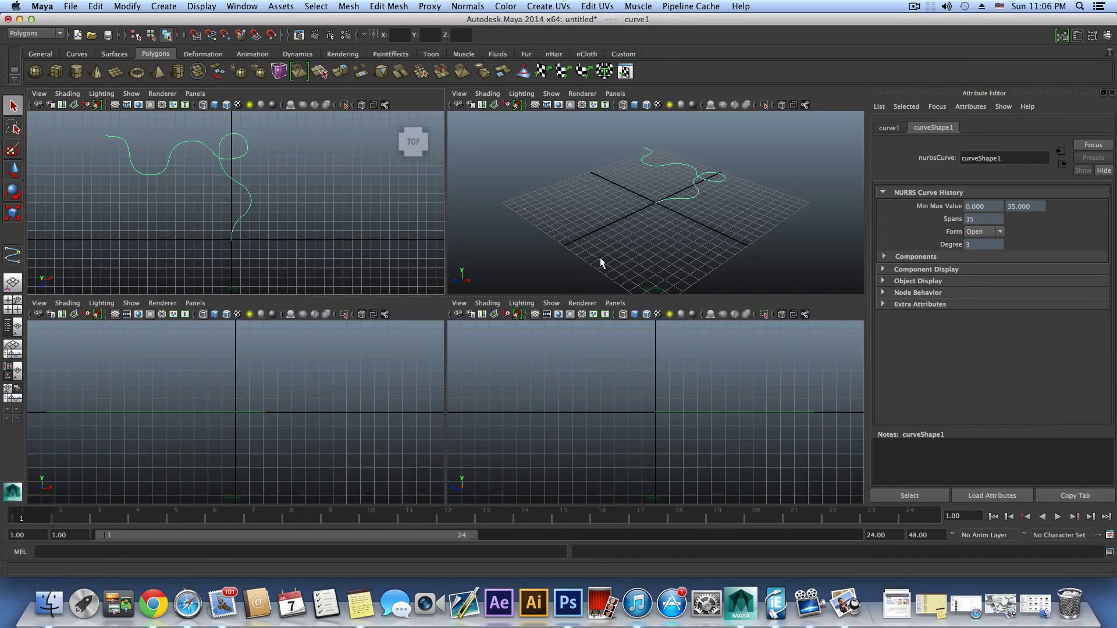
key(space)
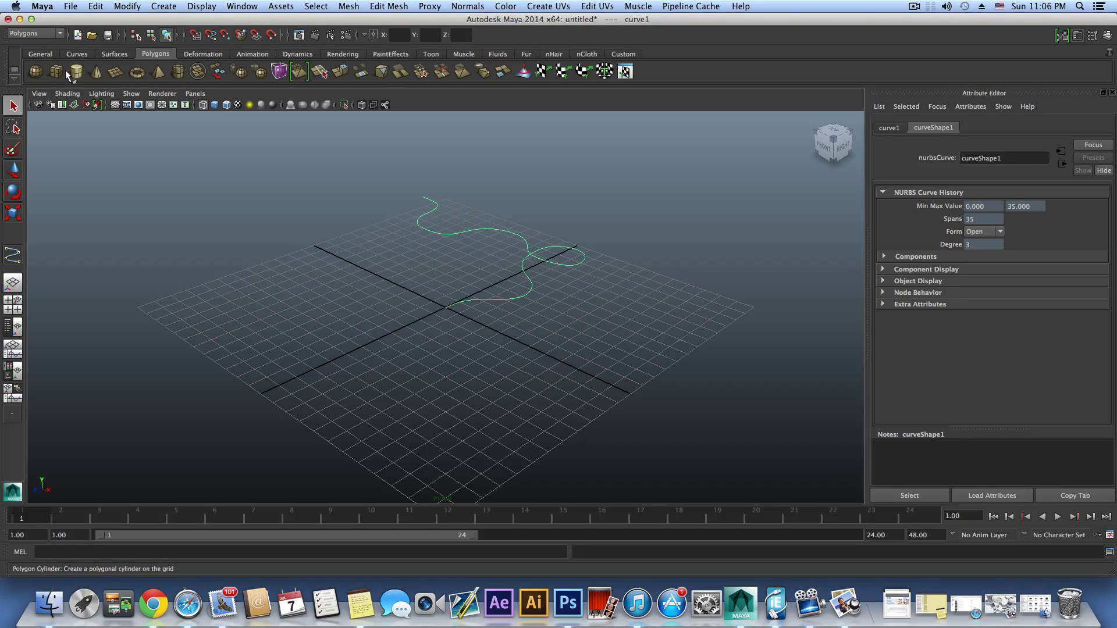
click(58, 71)
key(f)
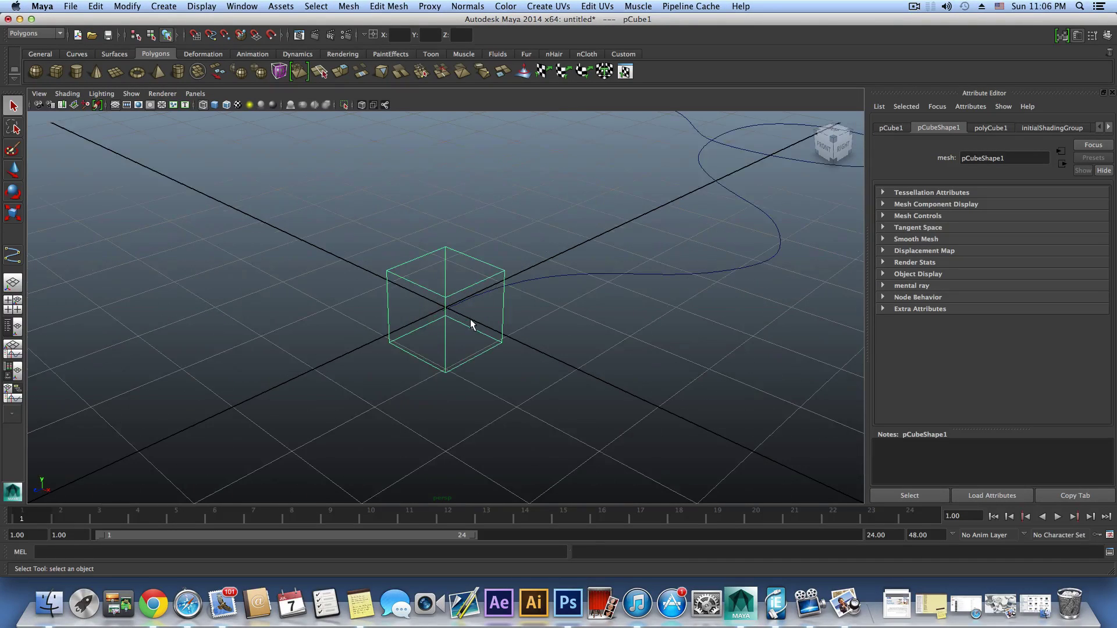
key(e)
key(r)
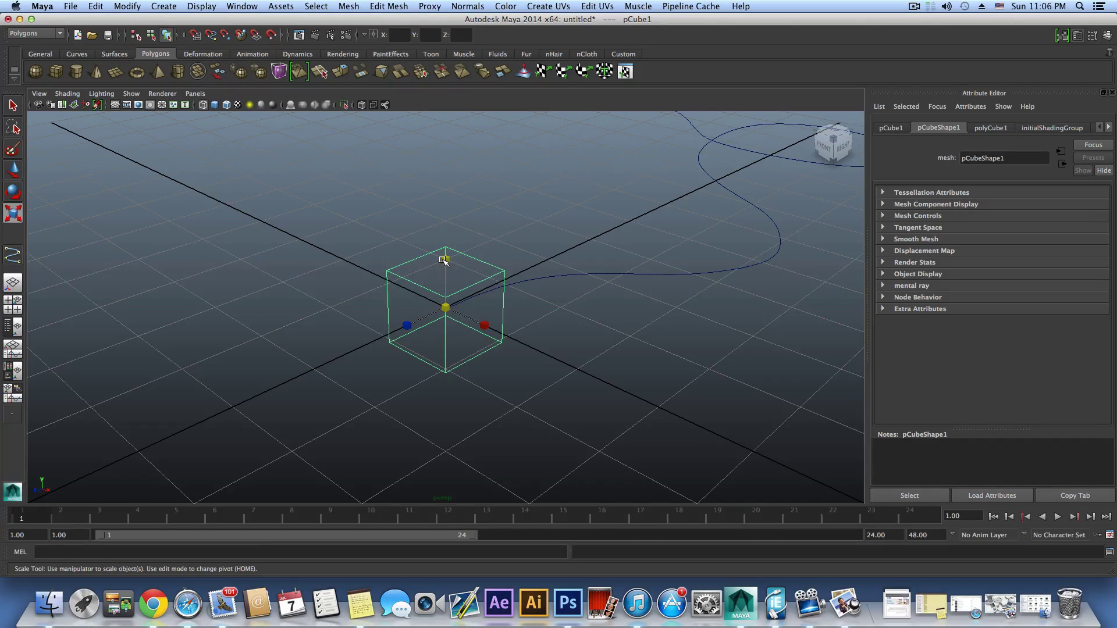
drag(443, 260, 448, 297)
key(5)
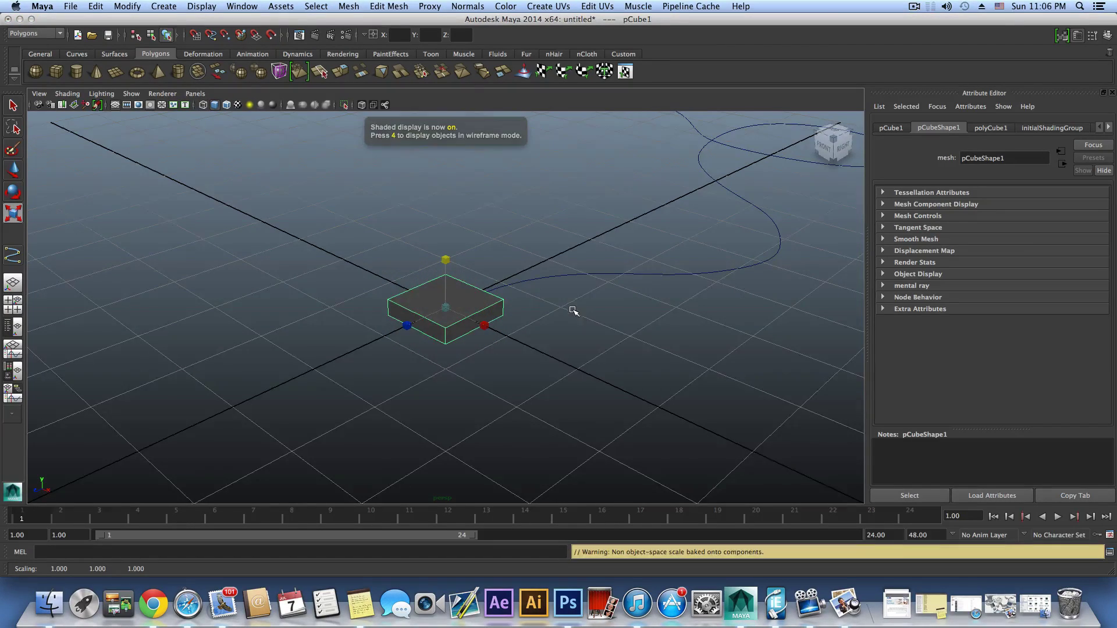
Scale the slab slightly thinner along its vertical axis.
mouse_move(573, 311)
alt+mouse_down()
mouse_move(461, 284)
mouse_move(428, 299)
mouse_move(449, 256)
mouse_move(447, 275)
mouse_move(526, 312)
mouse_move(531, 284)
mouse_move(488, 272)
mouse_move(463, 312)
mouse_move(486, 324)
alt+mouse_up()
drag(445, 257, 448, 266)
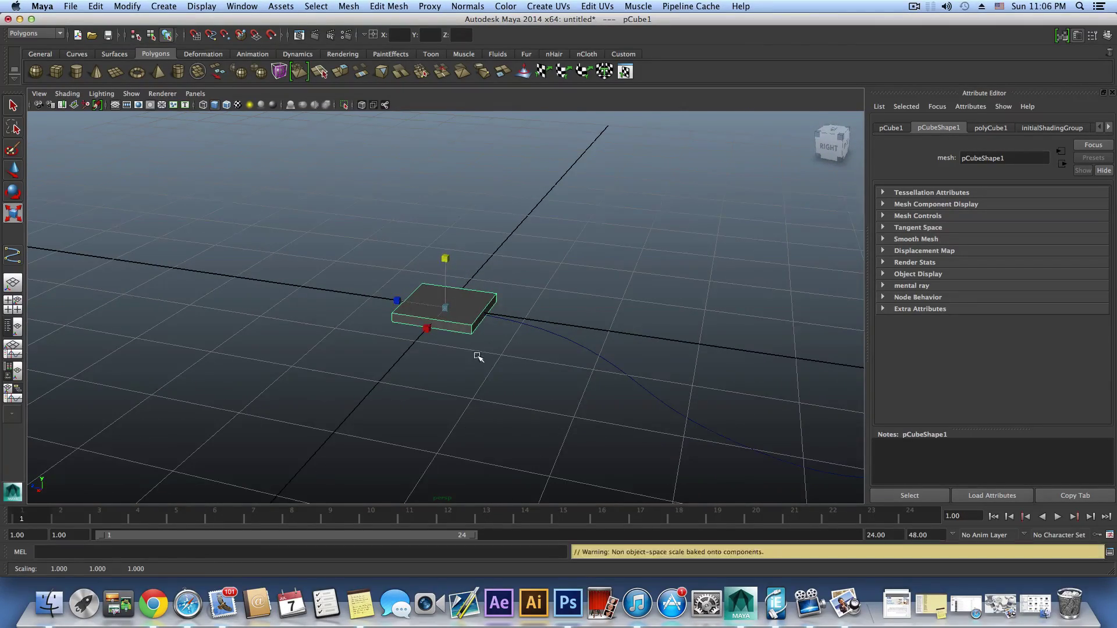
alt+drag(477, 356, 474, 318)
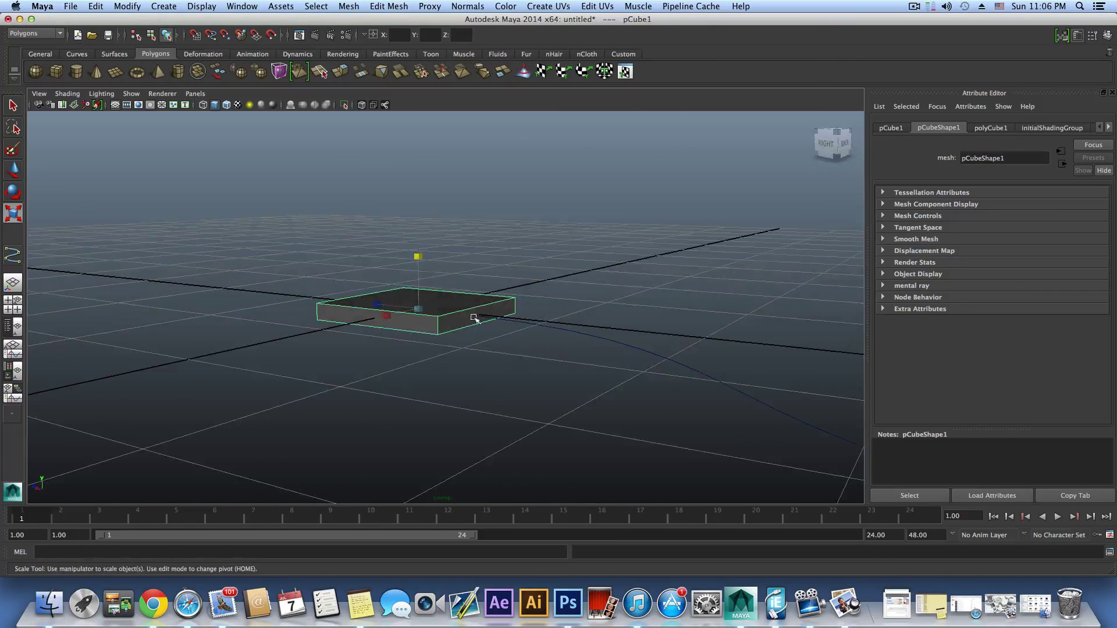
click(417, 257)
Pick the slab's side face where the curve begins, and select the curve.
right_drag(458, 321, 459, 348)
click(461, 324)
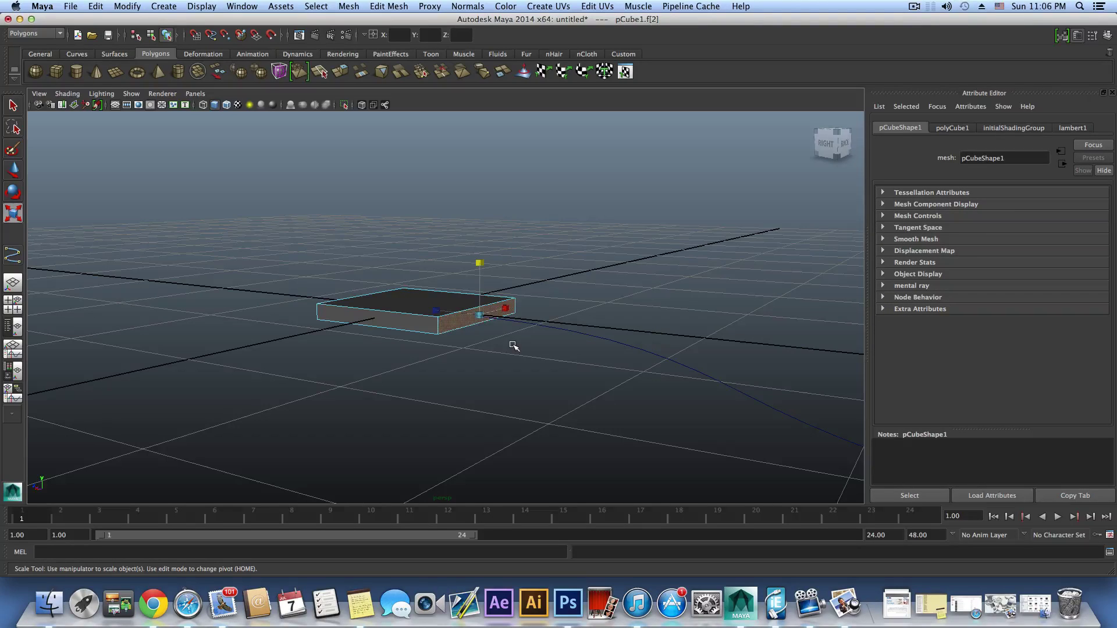
alt+drag(514, 346, 698, 368)
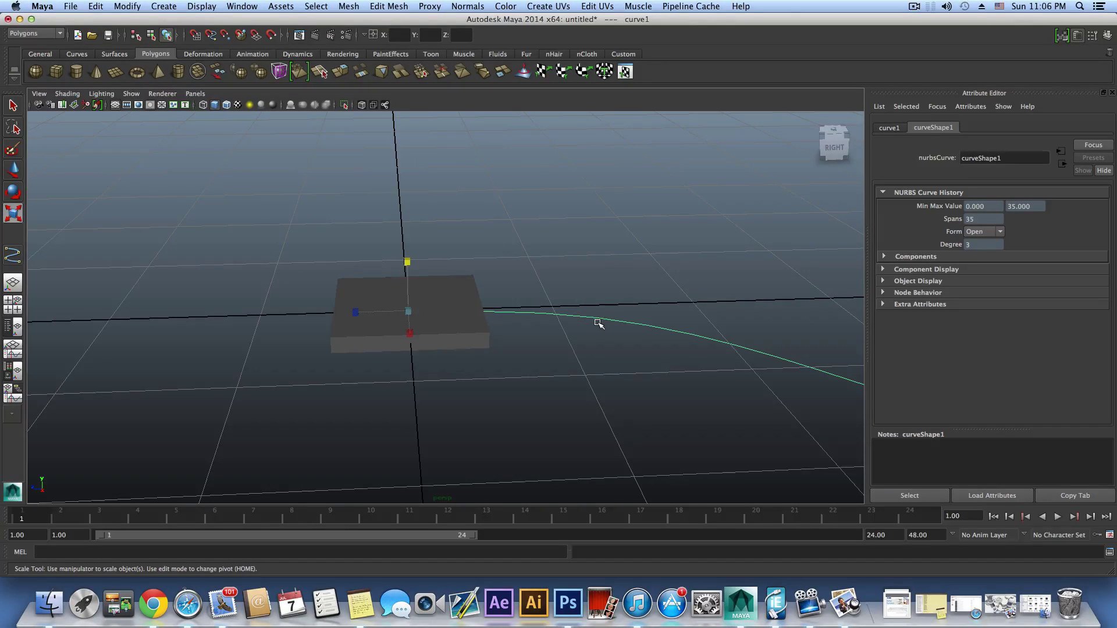
Rebuild the curve as a uniform cubic curve with 100 spans, keeping its ends and tangents.
key(space)
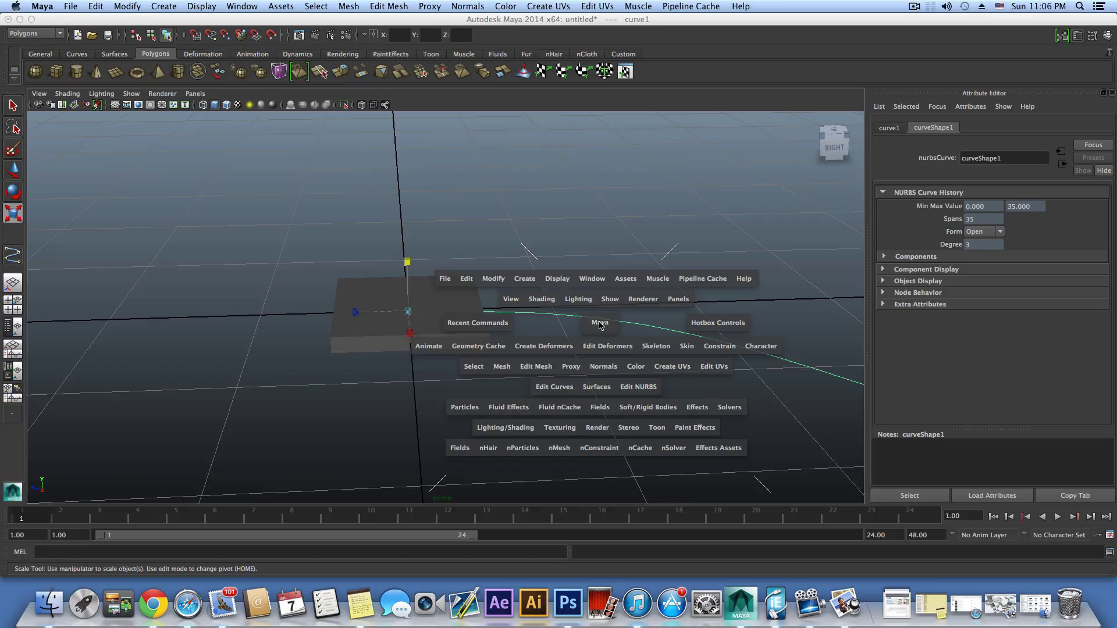
click(566, 387)
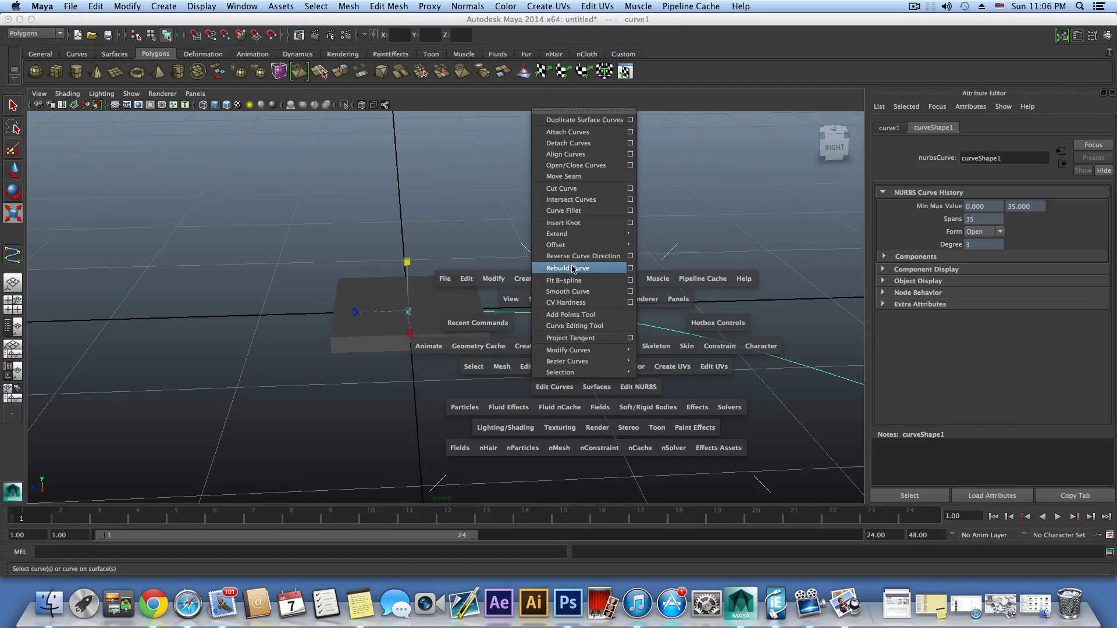
click(630, 268)
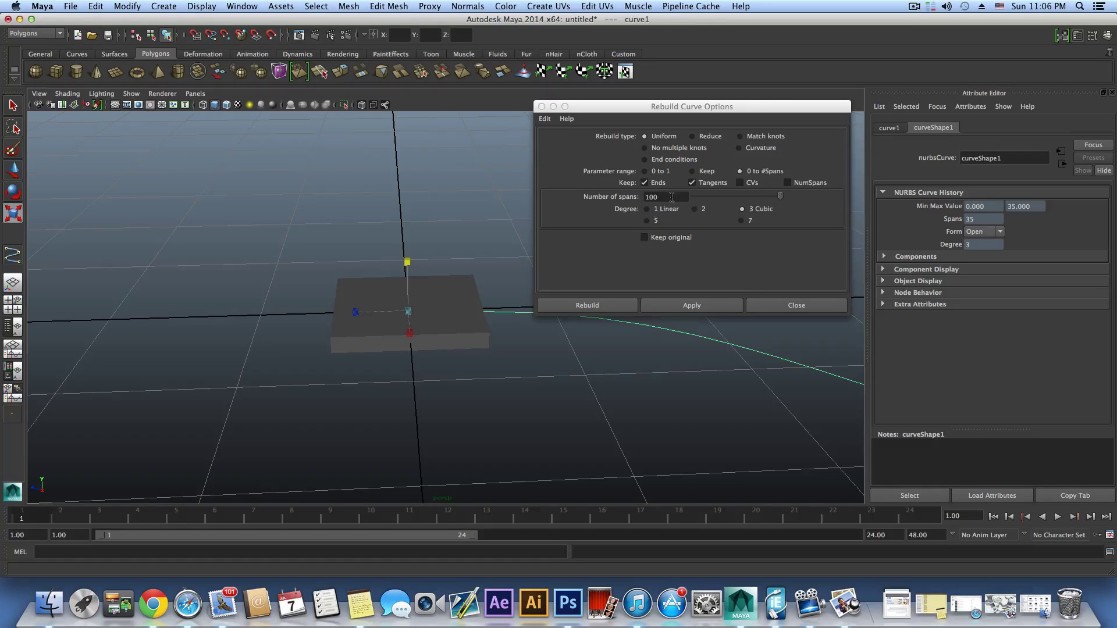
click(675, 197)
drag(674, 197, 644, 197)
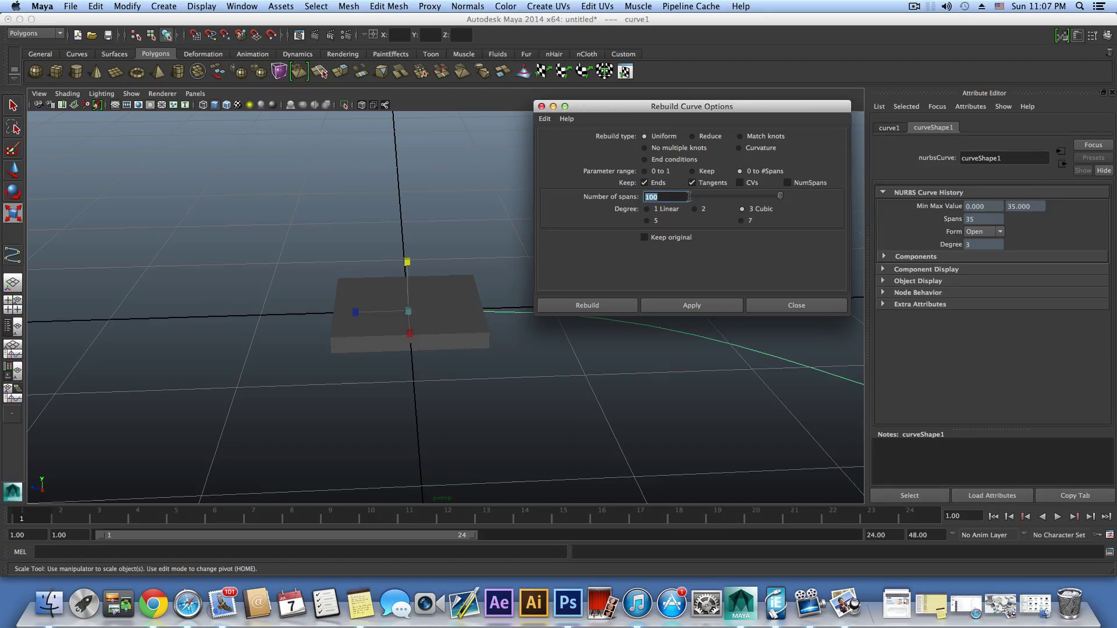
drag(623, 107, 588, 117)
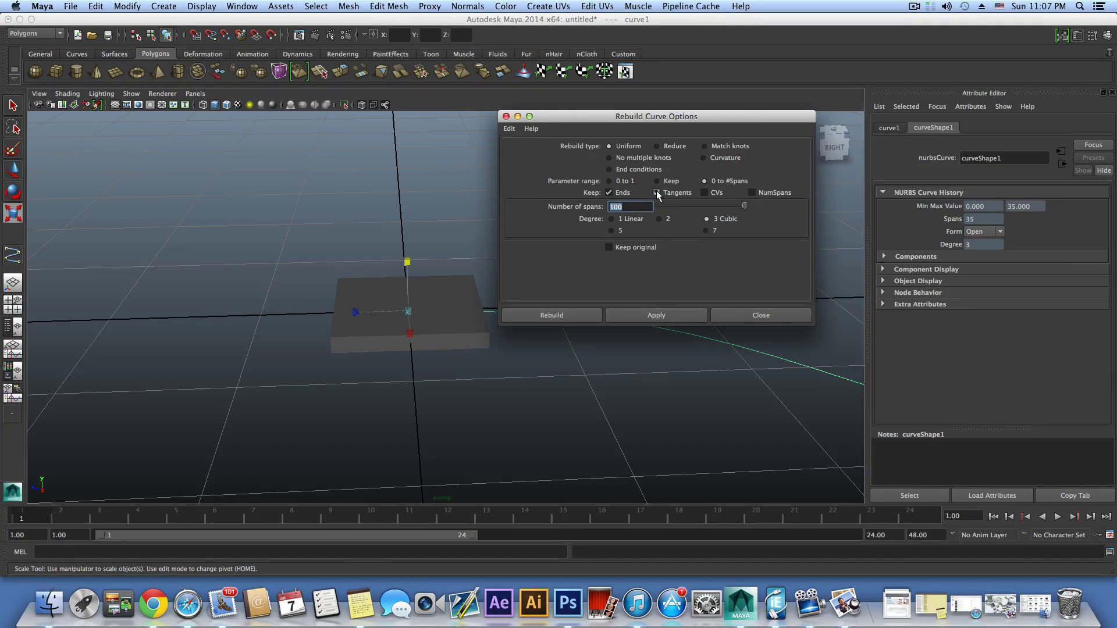
click(659, 317)
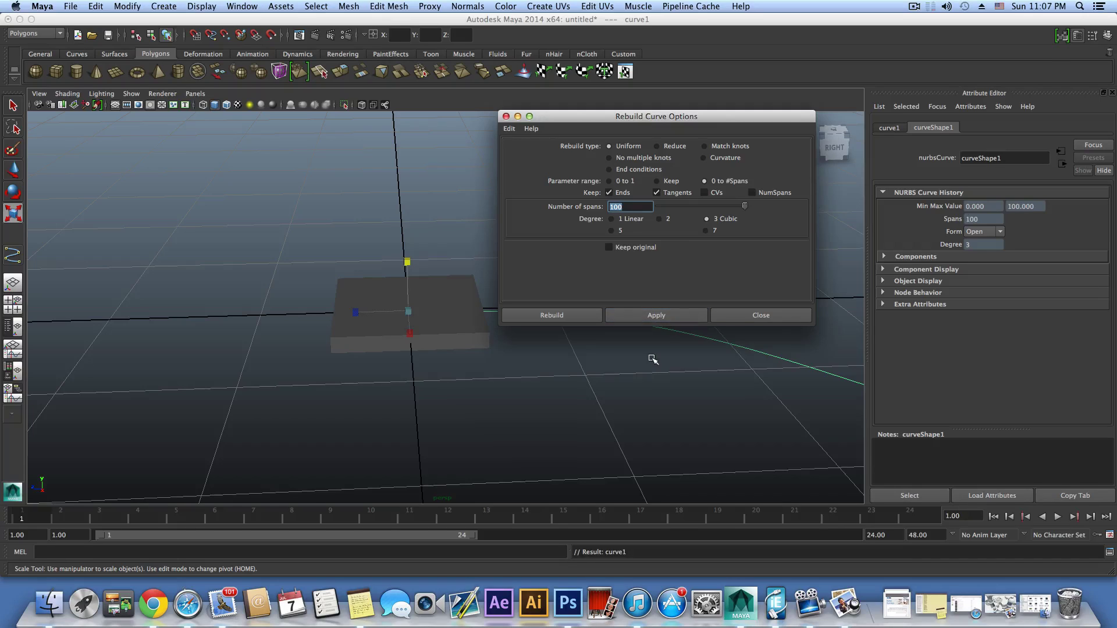
click(776, 316)
drag(826, 318, 795, 389)
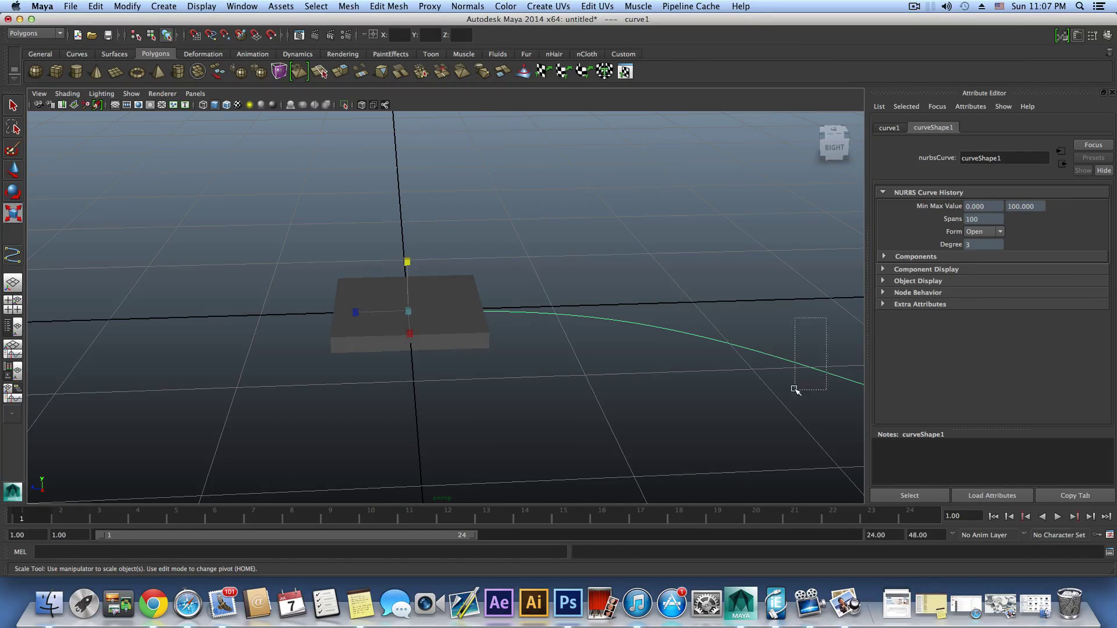
drag(808, 269, 771, 384)
mouse_move(781, 351)
alt+middle_down()
mouse_move(471, 276)
mouse_move(493, 302)
alt+middle_up()
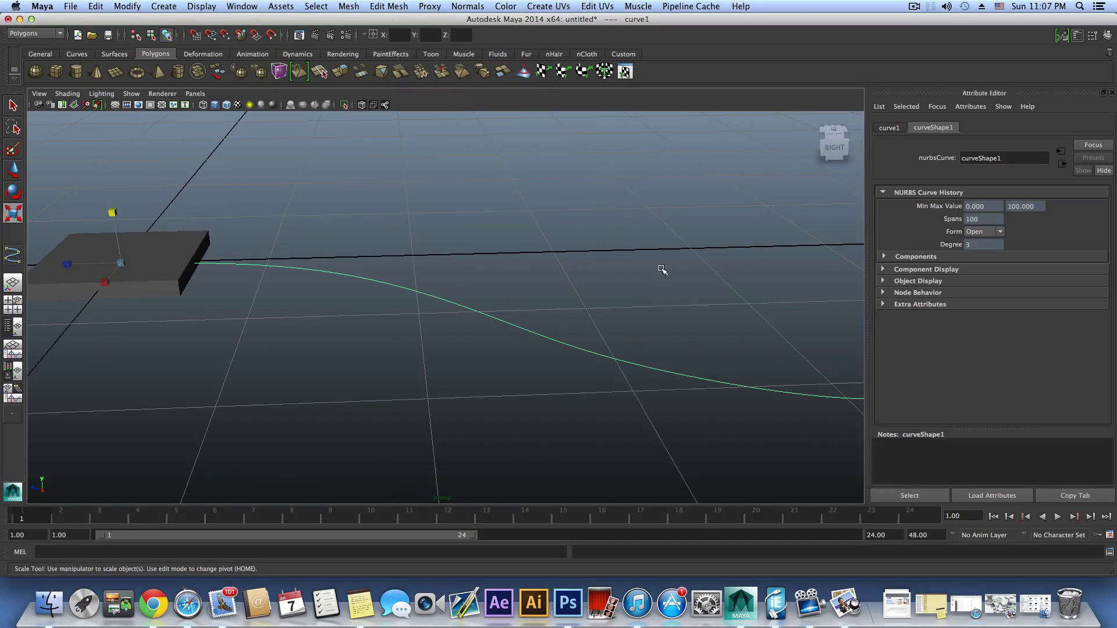
click(981, 219)
alt+middle_drag(411, 266, 504, 304)
Extrude the slab's side face at the curve's start along the selected curve with 100 divisions.
click(361, 307)
alt+drag(361, 306, 375, 282)
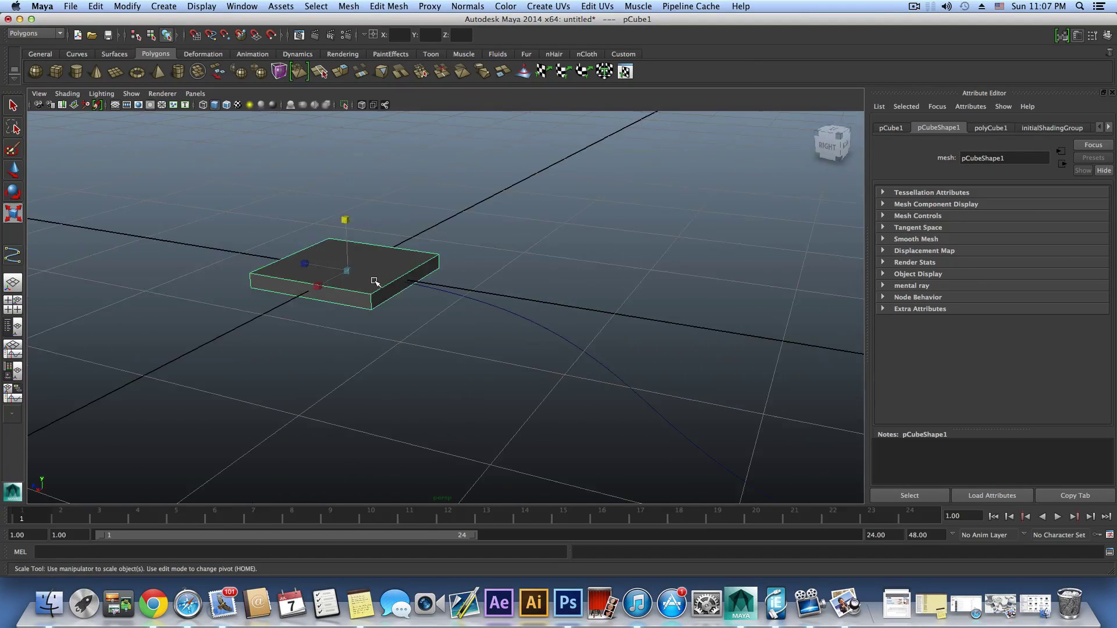
right_drag(375, 282, 381, 301)
click(381, 301)
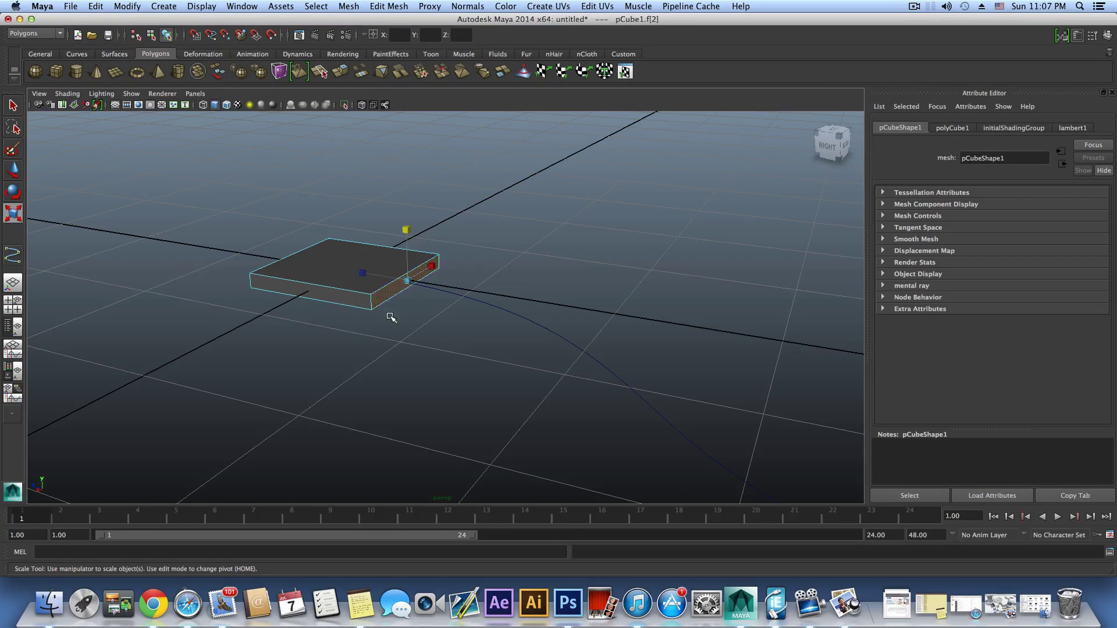
click(482, 307)
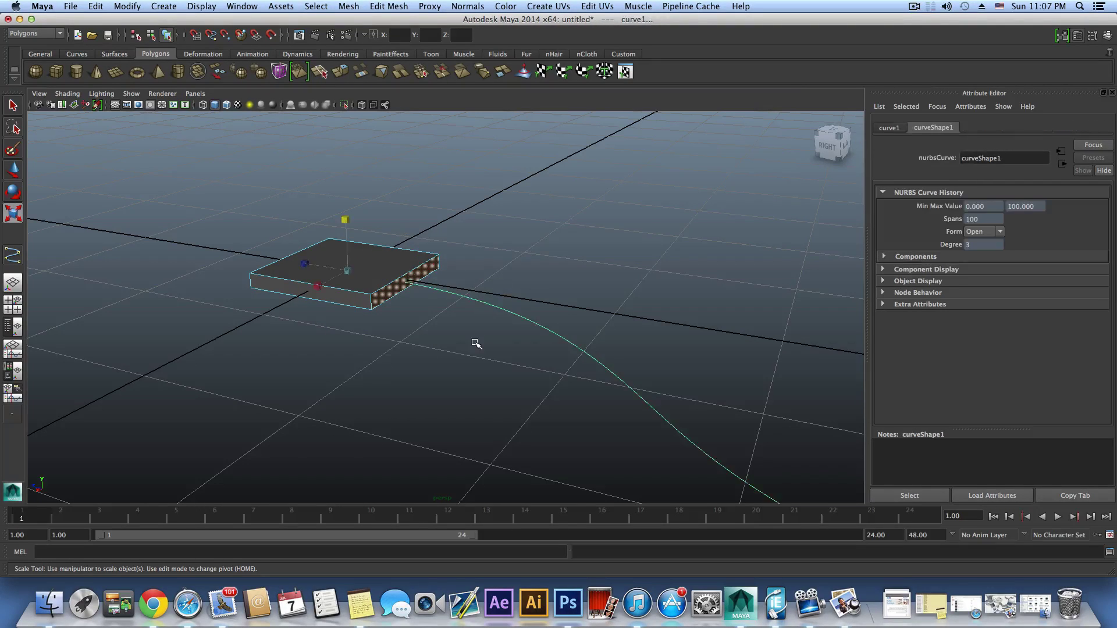
alt+drag(473, 342, 518, 354)
click(378, 8)
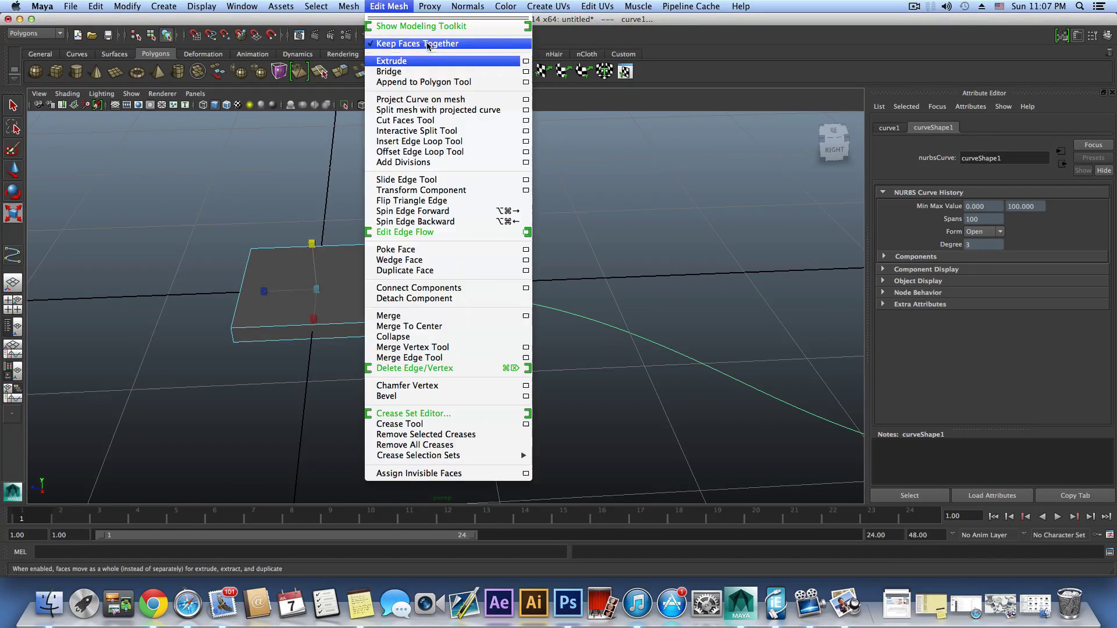
click(517, 65)
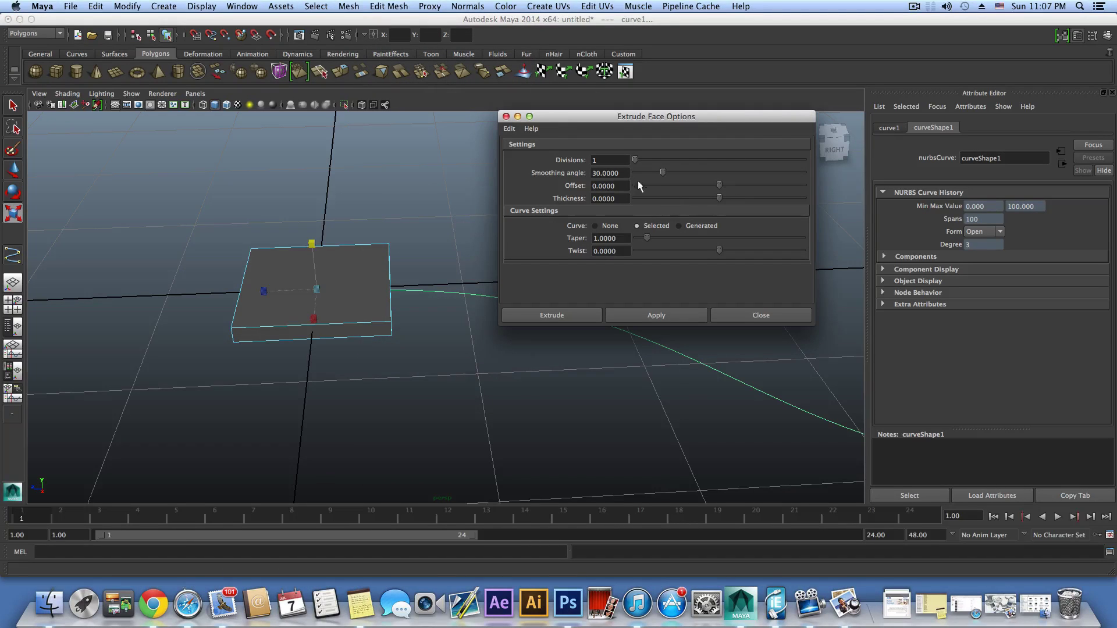
click(606, 160)
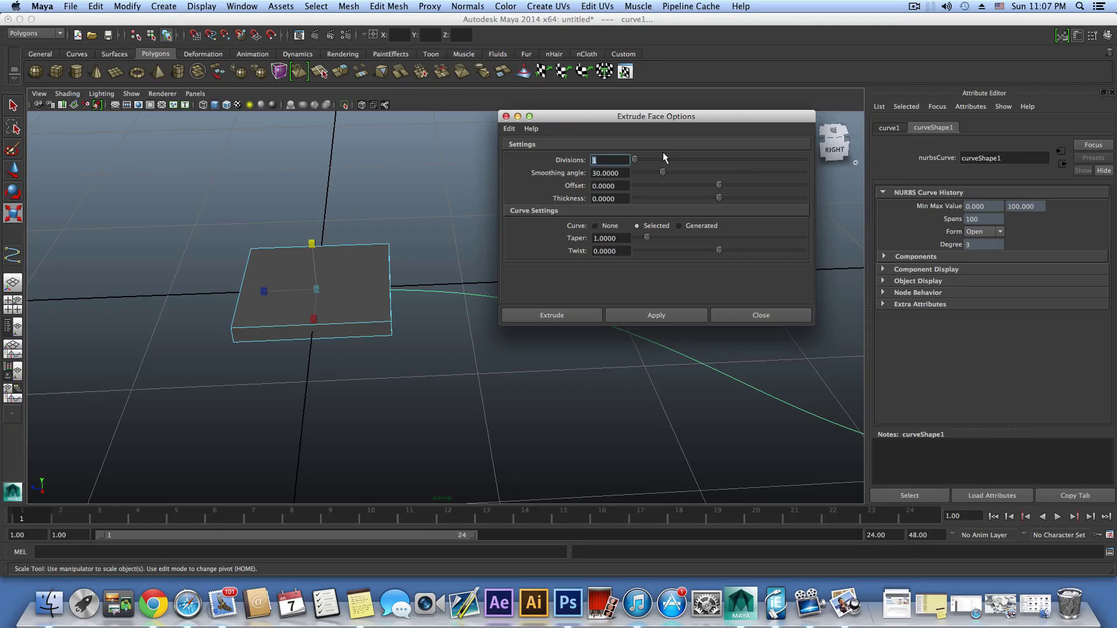
text(00)
click(668, 315)
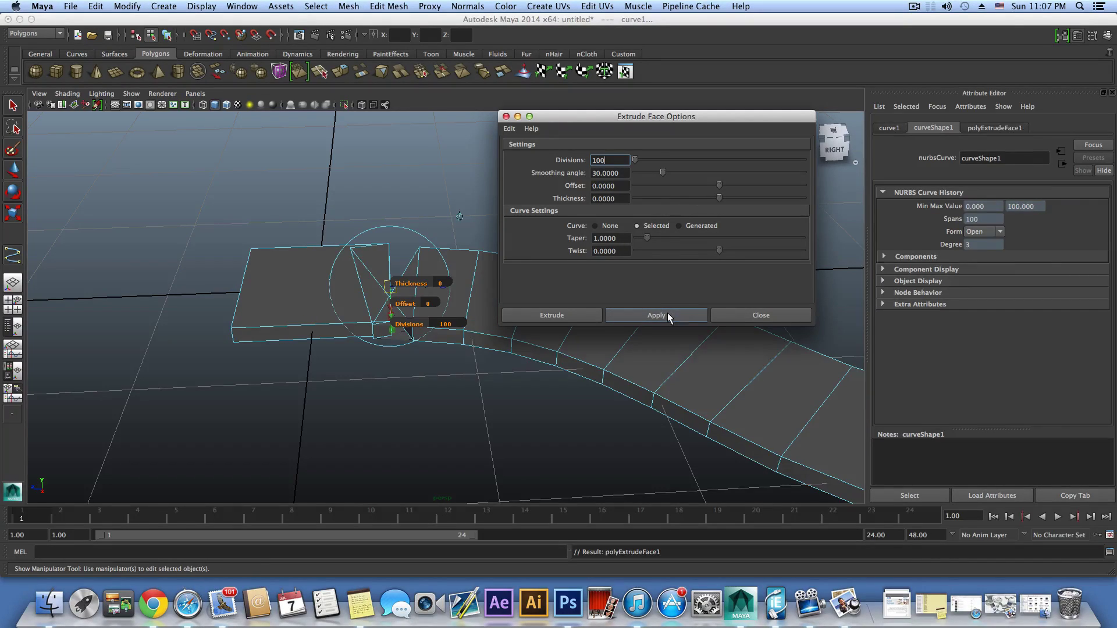
click(766, 315)
Examine the extruded strip from several sides, especially its joint with the slab and the loop where it crosses itself.
alt+drag(754, 333, 627, 329)
alt+middle_drag(627, 330, 727, 366)
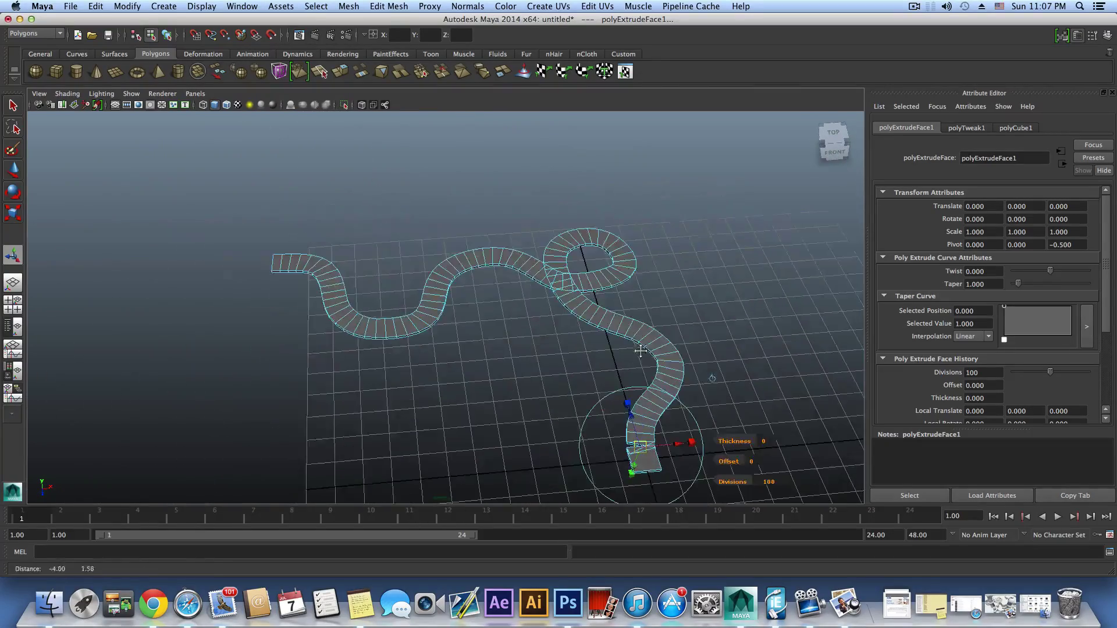
alt+drag(669, 341, 459, 320)
alt+middle_drag(518, 369, 485, 306)
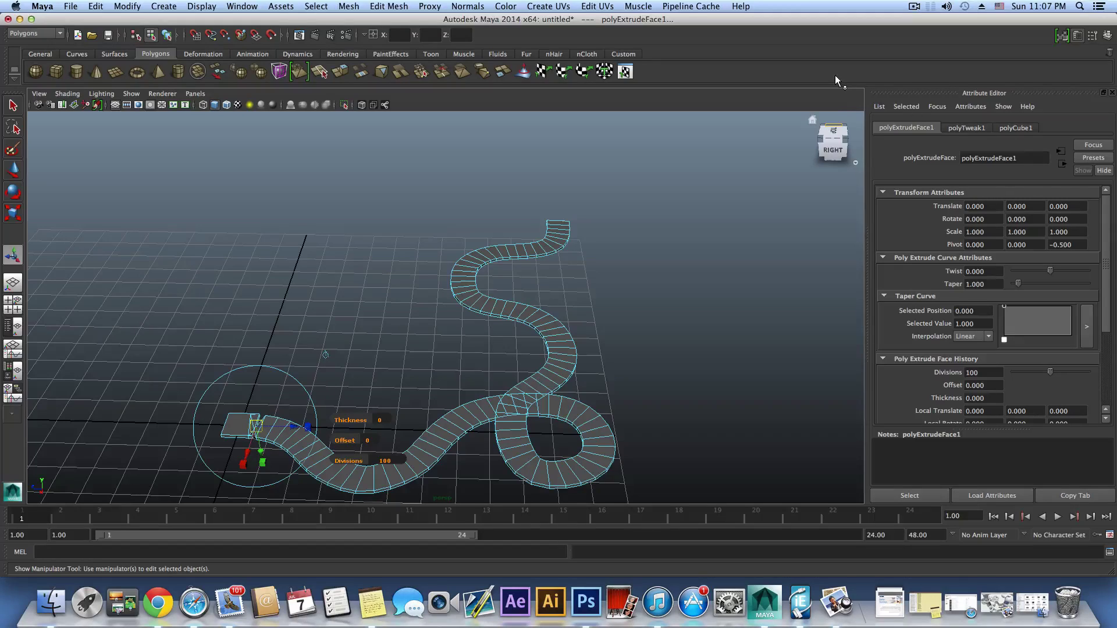
click(915, 7)
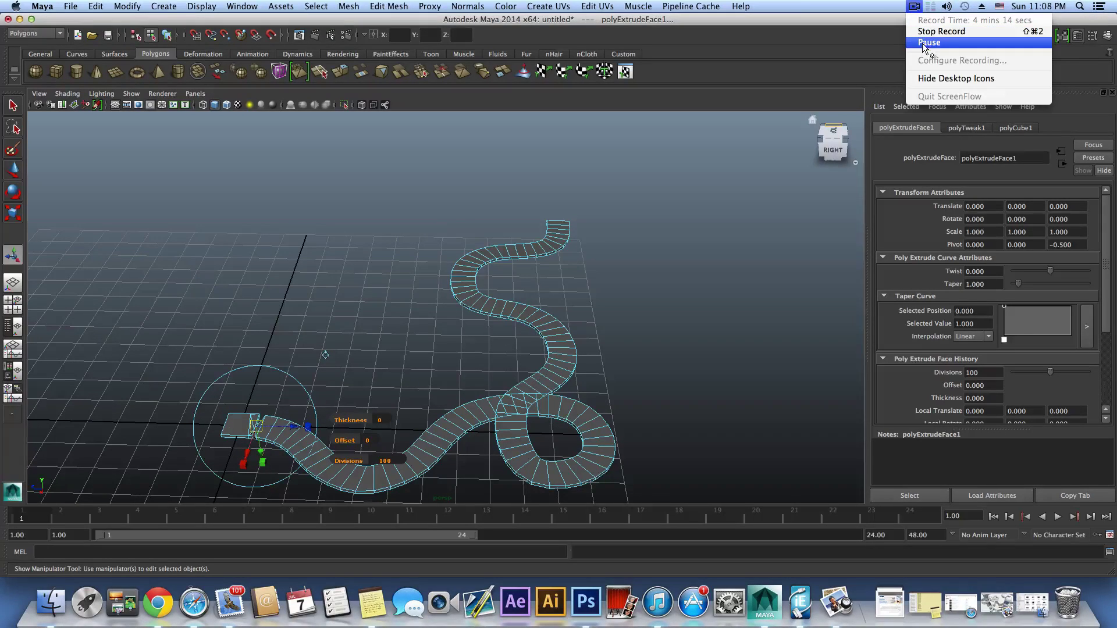
click(928, 44)
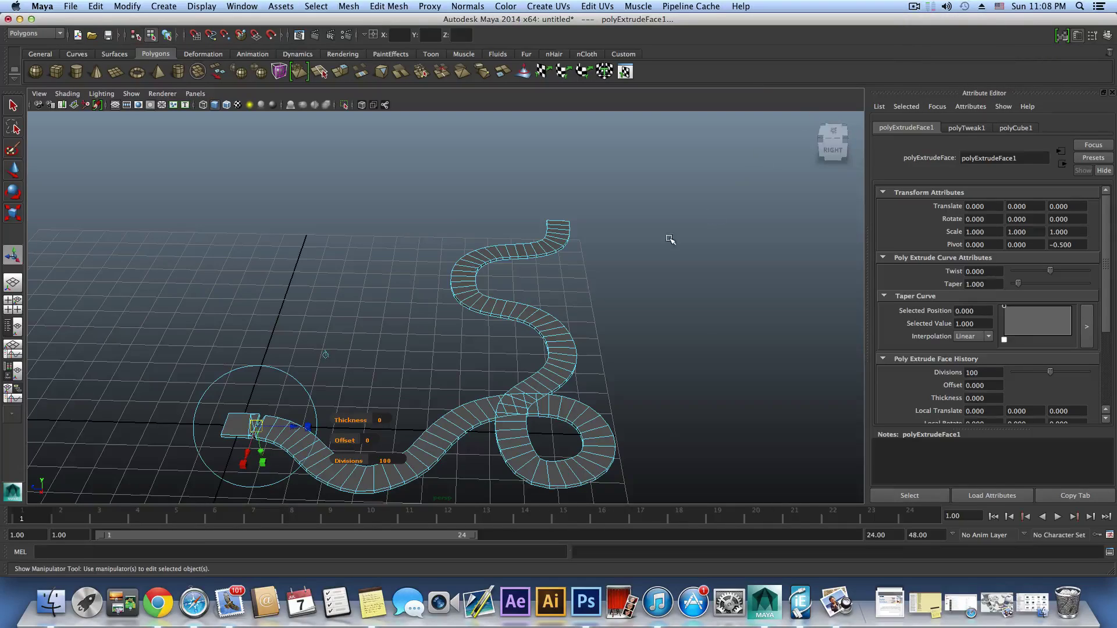
alt+drag(647, 308, 687, 255)
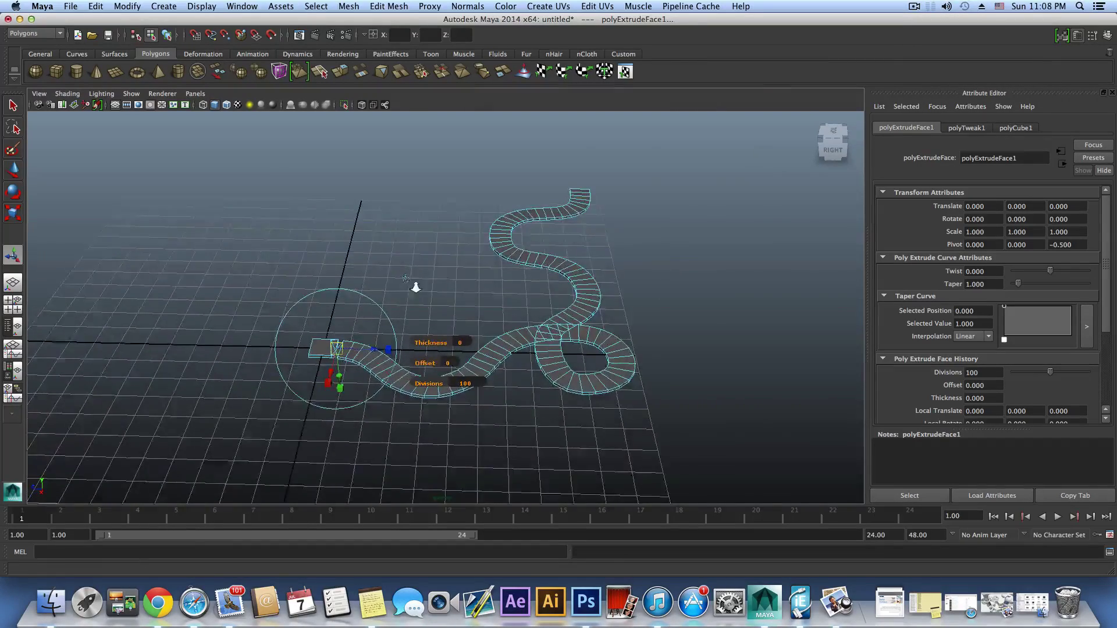
alt+right_drag(416, 286, 536, 329)
alt+middle_drag(536, 329, 708, 280)
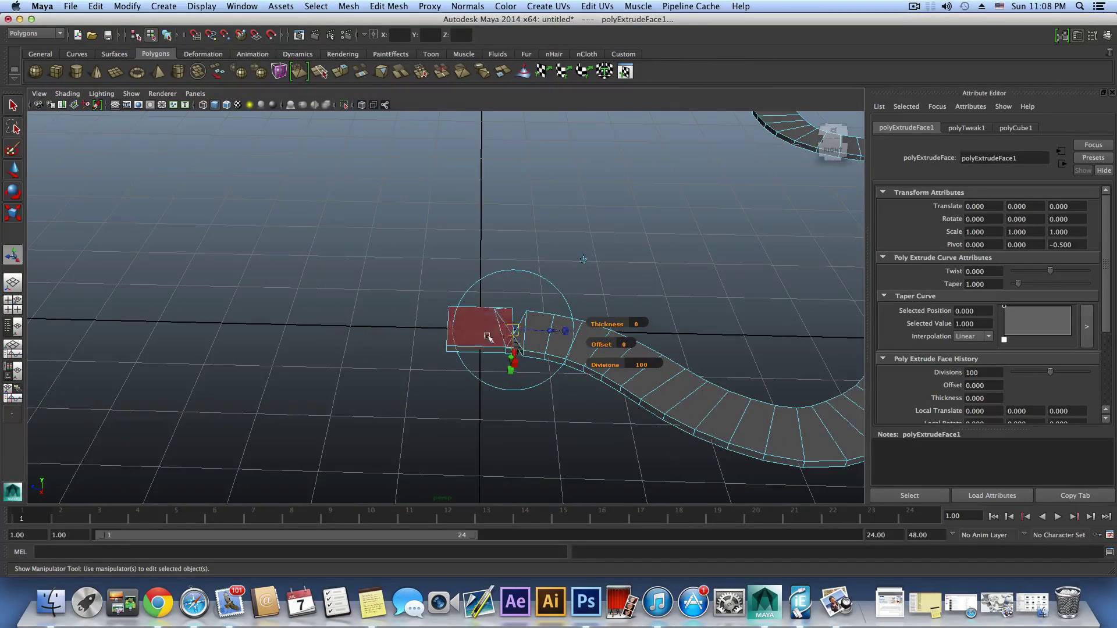
alt+drag(501, 337, 465, 355)
alt+middle_drag(484, 339, 283, 339)
alt+right_drag(383, 329, 332, 324)
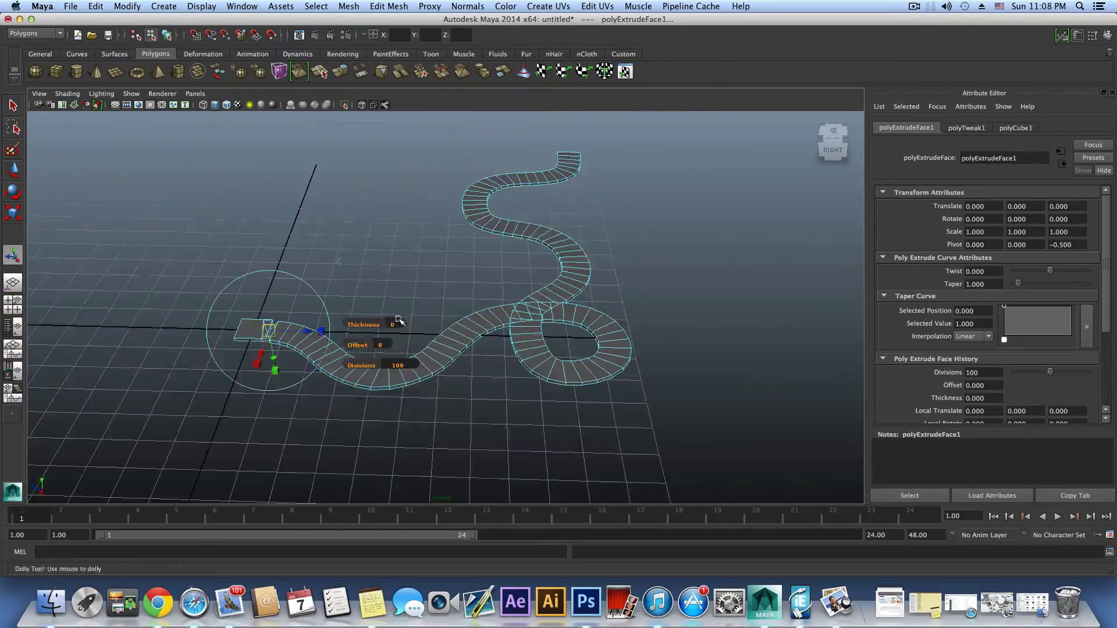
alt+drag(349, 337, 317, 368)
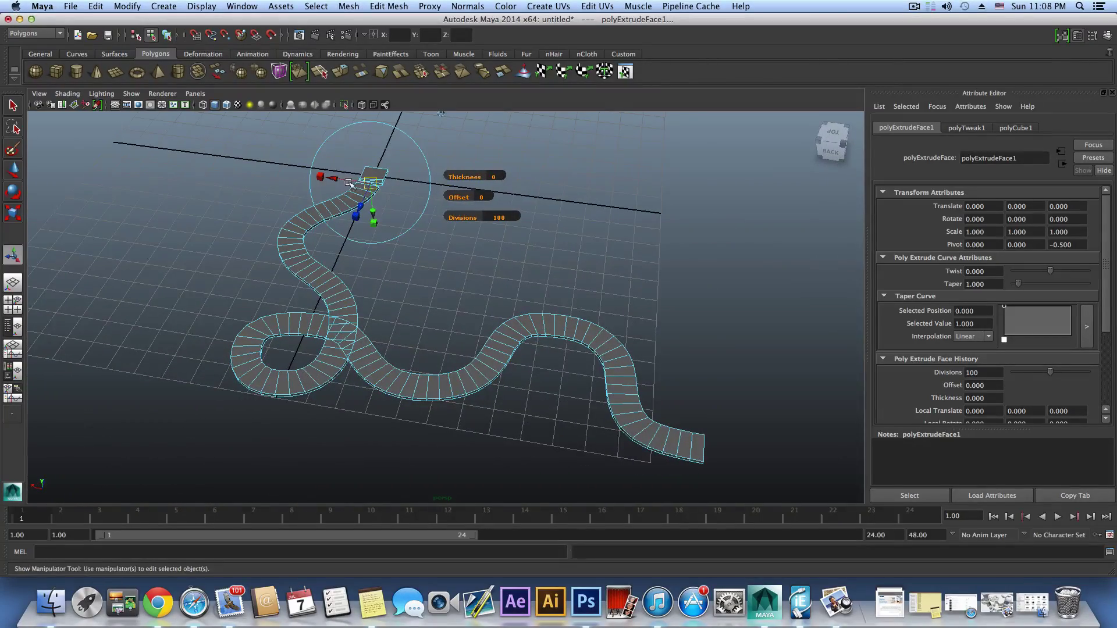
alt+drag(349, 184, 684, 317)
alt+drag(451, 246, 433, 260)
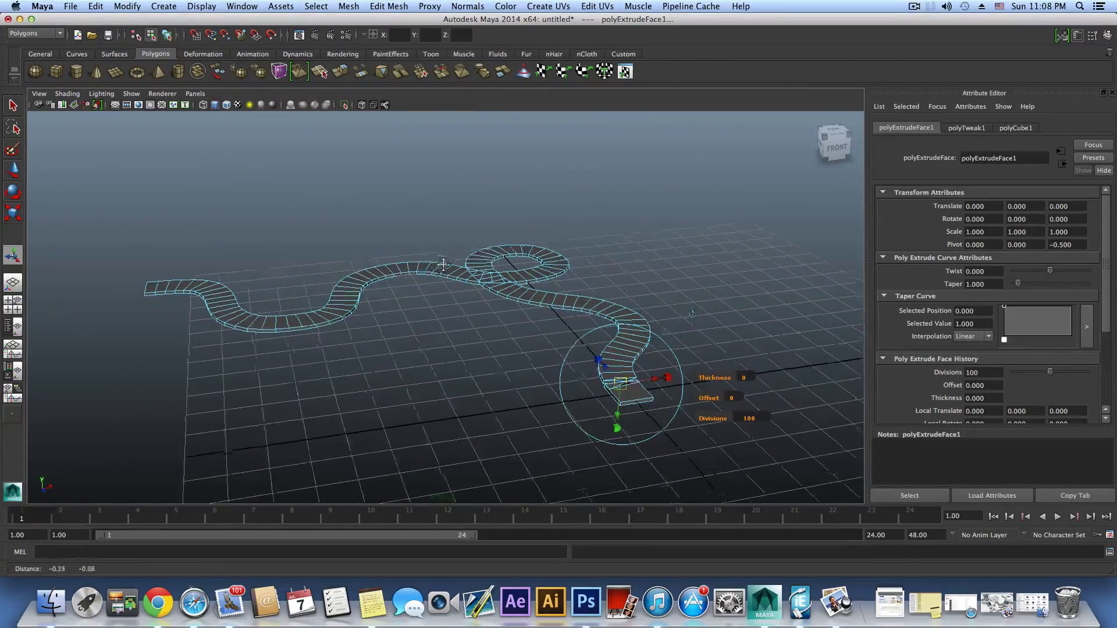
mouse_move(433, 260)
alt+middle_down()
mouse_move(651, 263)
mouse_move(431, 263)
alt+middle_up()
alt+drag(498, 304, 274, 294)
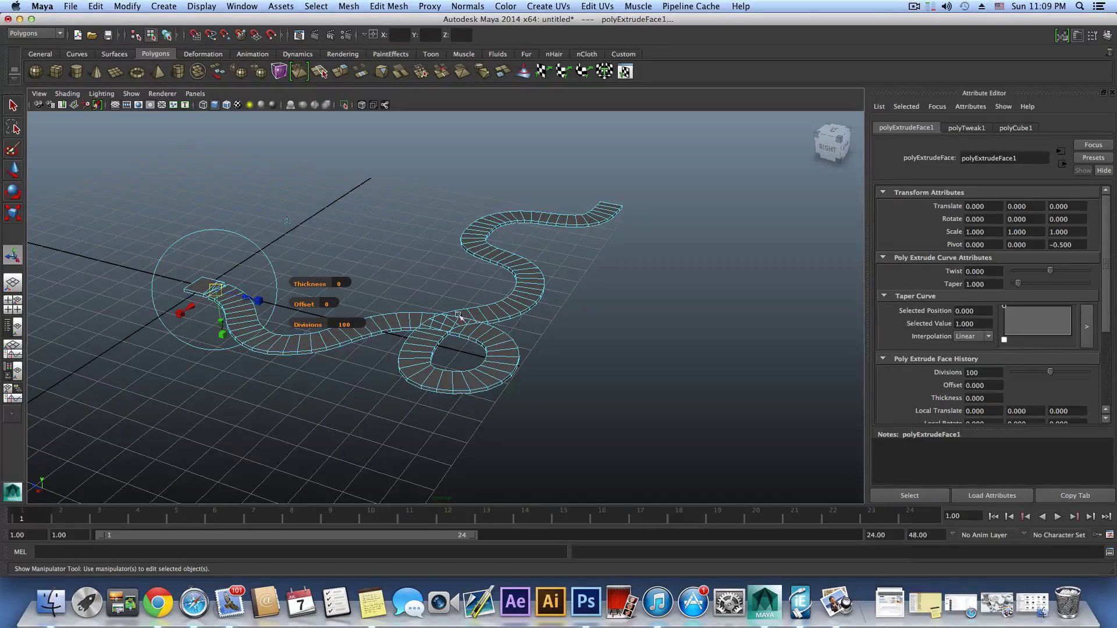
alt+drag(460, 316, 429, 313)
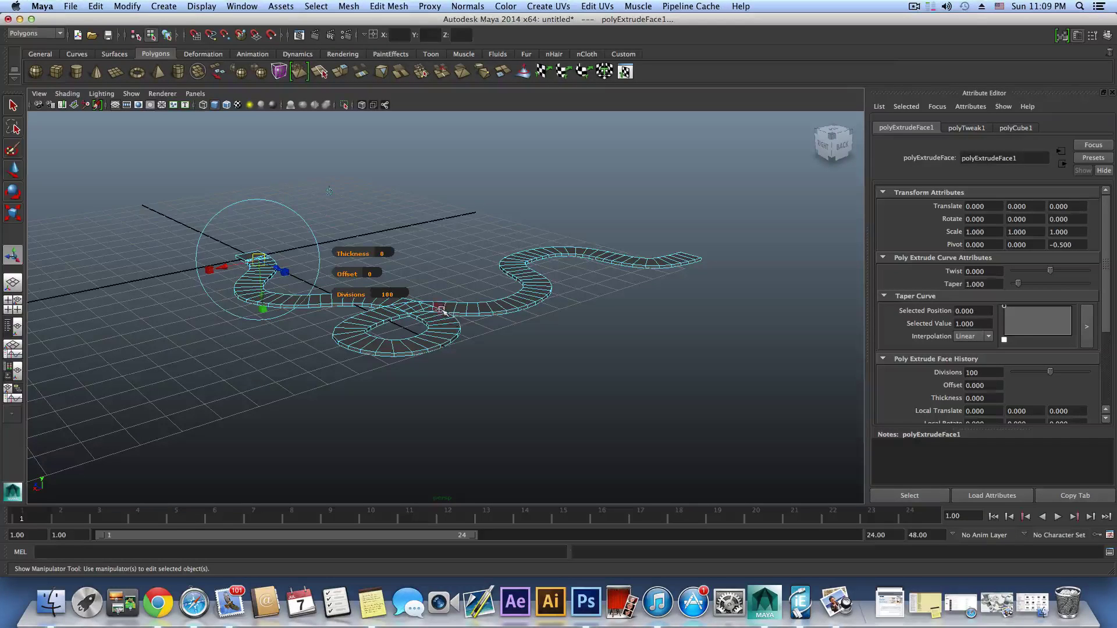
alt+drag(470, 341, 541, 339)
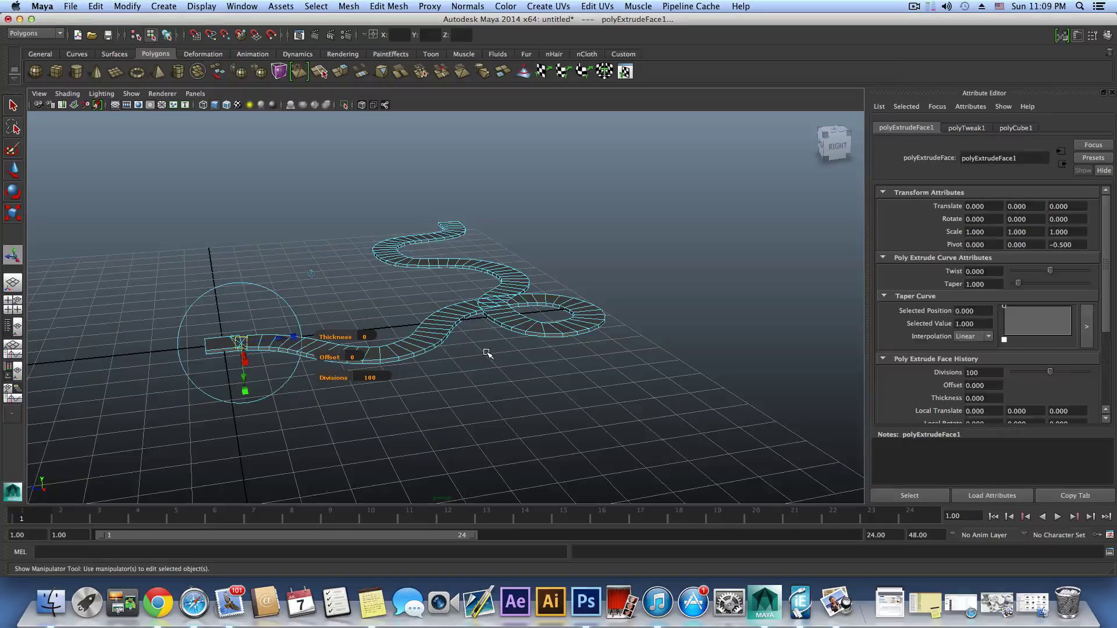
Undo the face extrusion, and try to select control vertices along the far section of the curve.
key(z)
key(z)
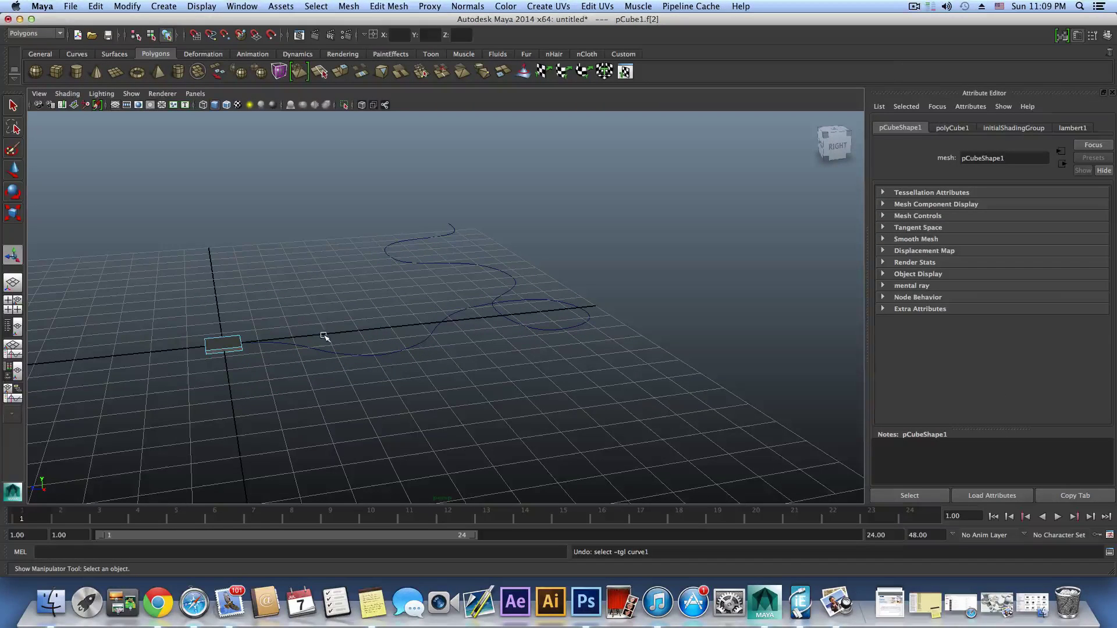
click(304, 343)
alt+drag(494, 348, 263, 362)
right_drag(427, 297, 378, 297)
mouse_move(414, 331)
alt+mouse_down()
mouse_move(518, 361)
mouse_move(488, 298)
mouse_move(511, 352)
mouse_move(419, 335)
alt+mouse_up()
drag(374, 237, 453, 365)
key(super+z)
key(super+z)
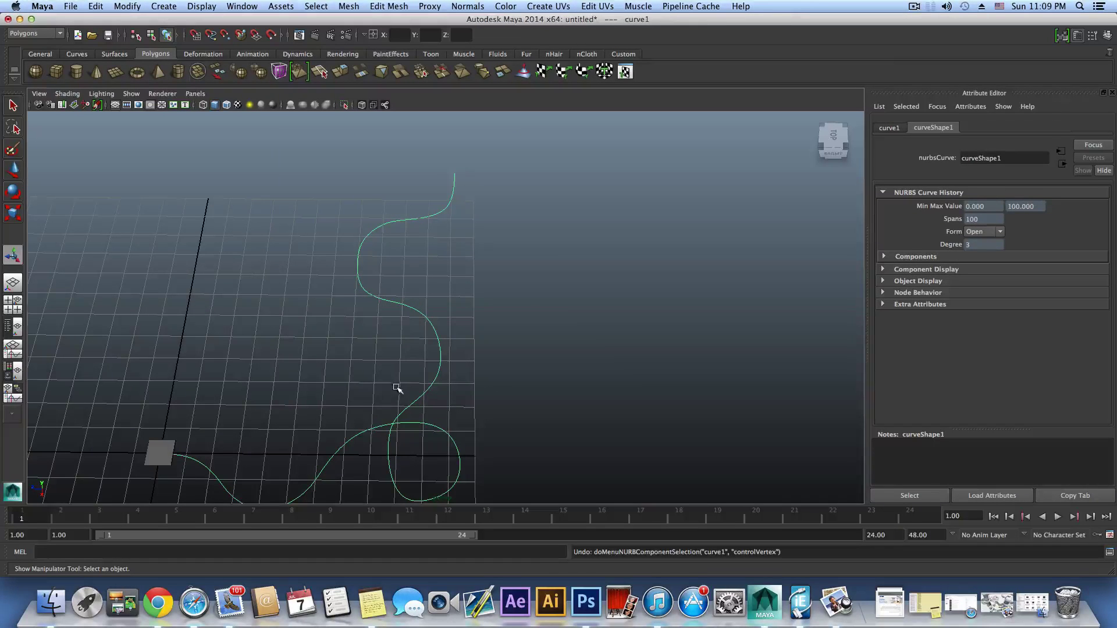
Undo the remaining selection changes and the curve rebuild.
key(super+z)
key(super+z)
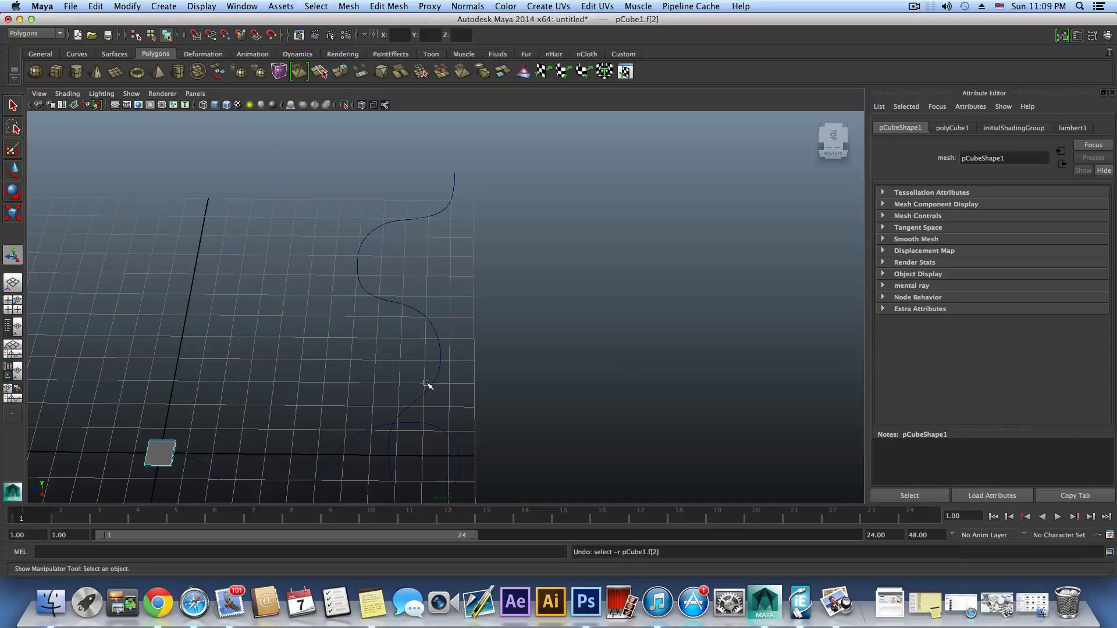
click(456, 402)
click(433, 388)
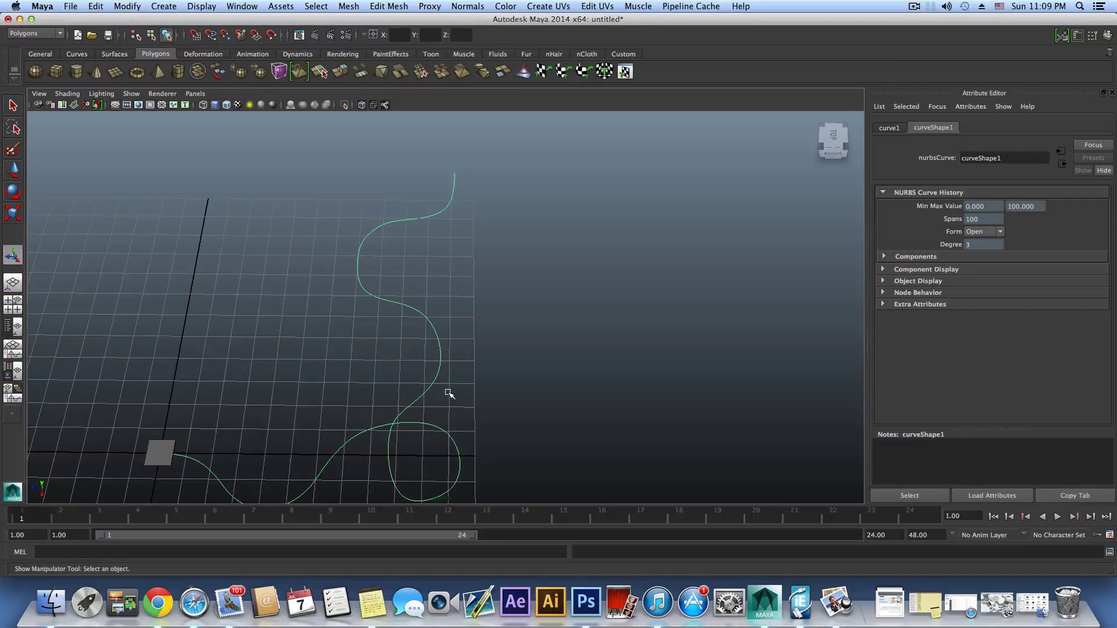
key(super+z)
key(super+z)
key(super+z)
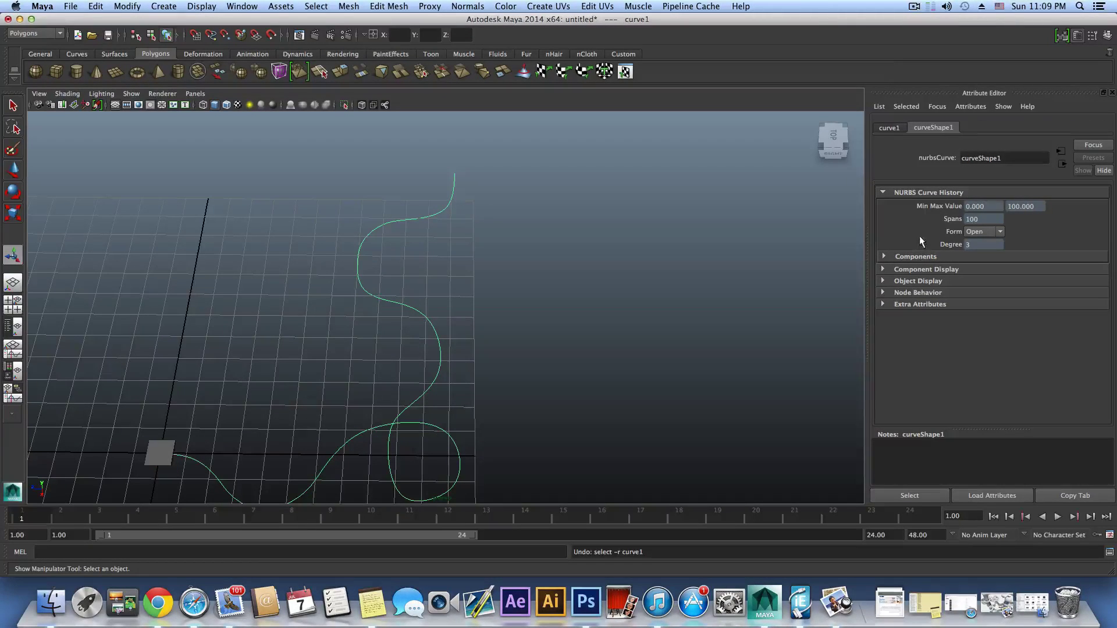
key(super+z)
Display the curve's control vertices, select those from the loop's crossing to the far end, and raise them to about 0.98 in Y.
alt+drag(465, 408, 399, 379)
alt+middle_drag(399, 379, 457, 341)
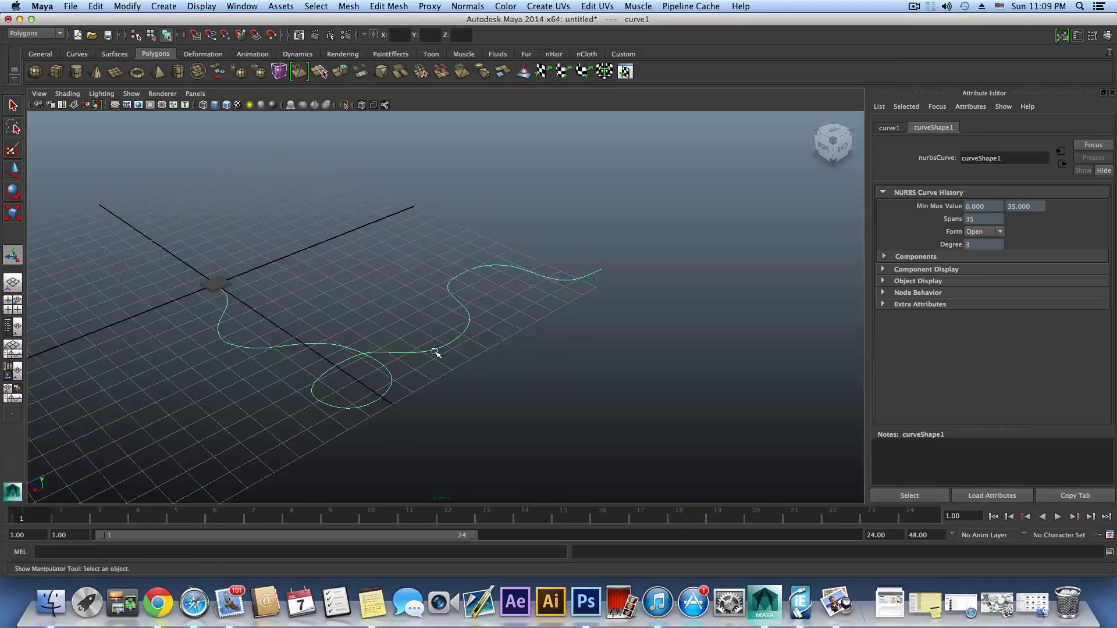
alt+drag(435, 352, 489, 351)
right_drag(446, 351, 388, 351)
alt+drag(389, 352, 394, 282)
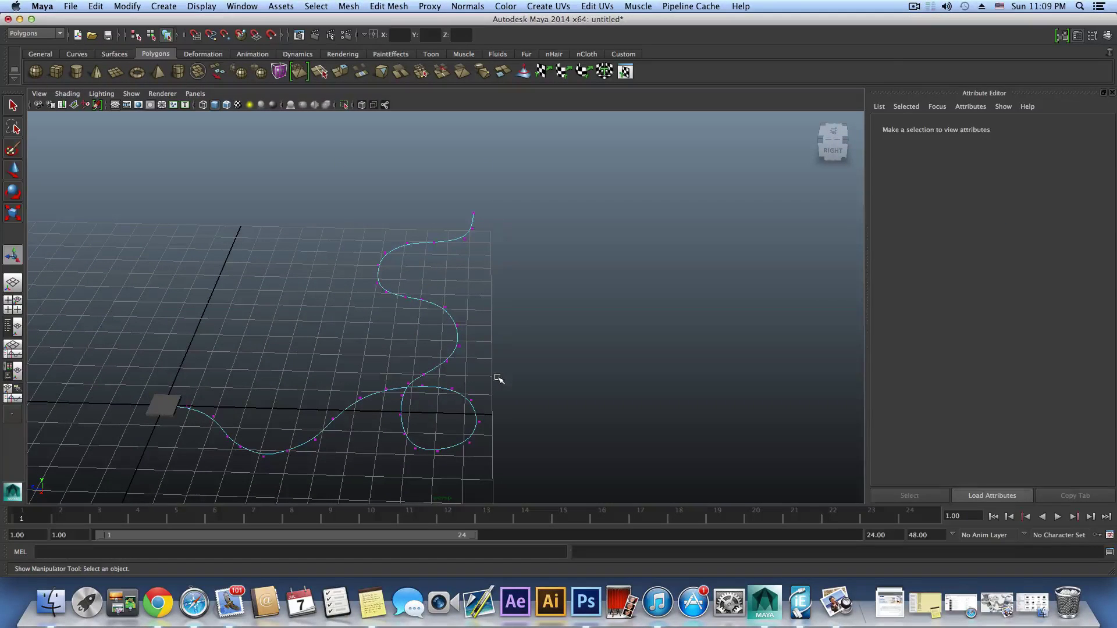
drag(498, 379, 372, 207)
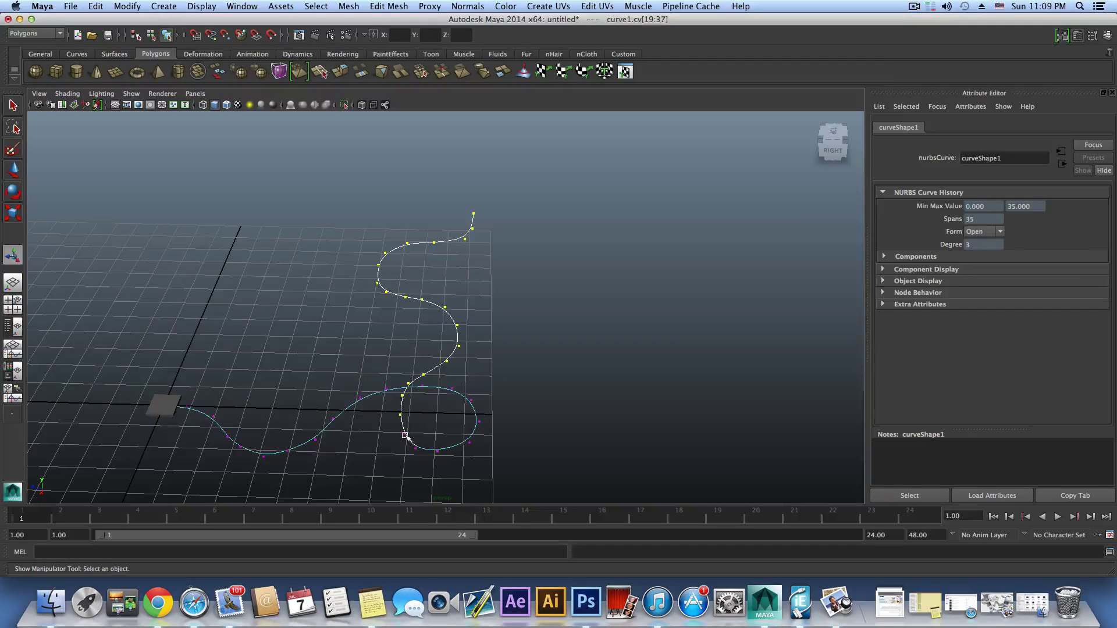
alt+drag(407, 433, 561, 318)
key(w)
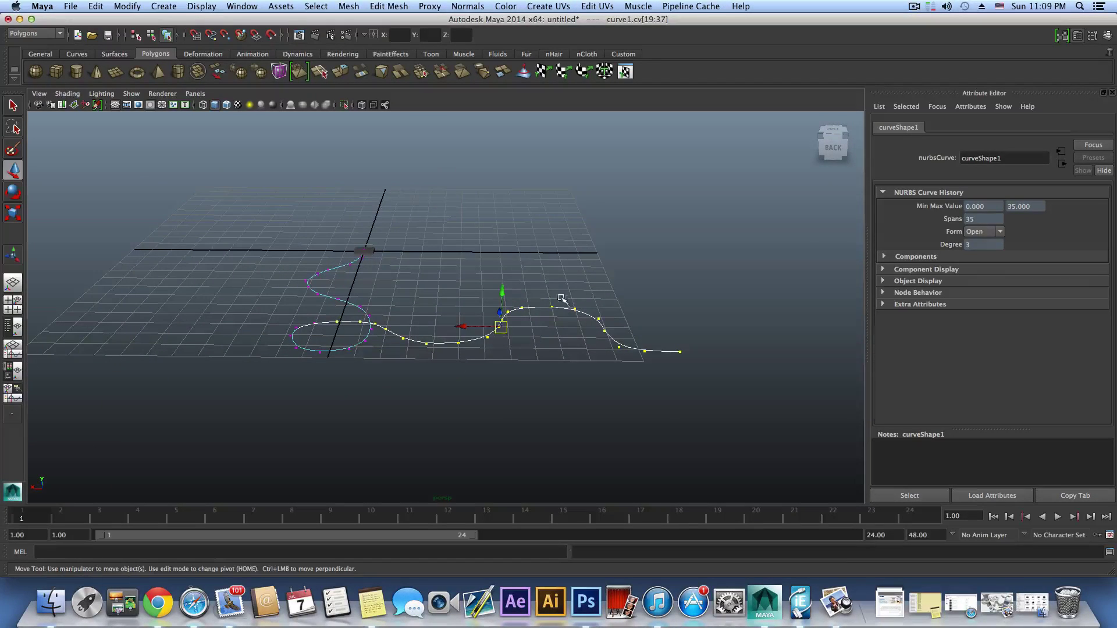
drag(500, 291, 499, 268)
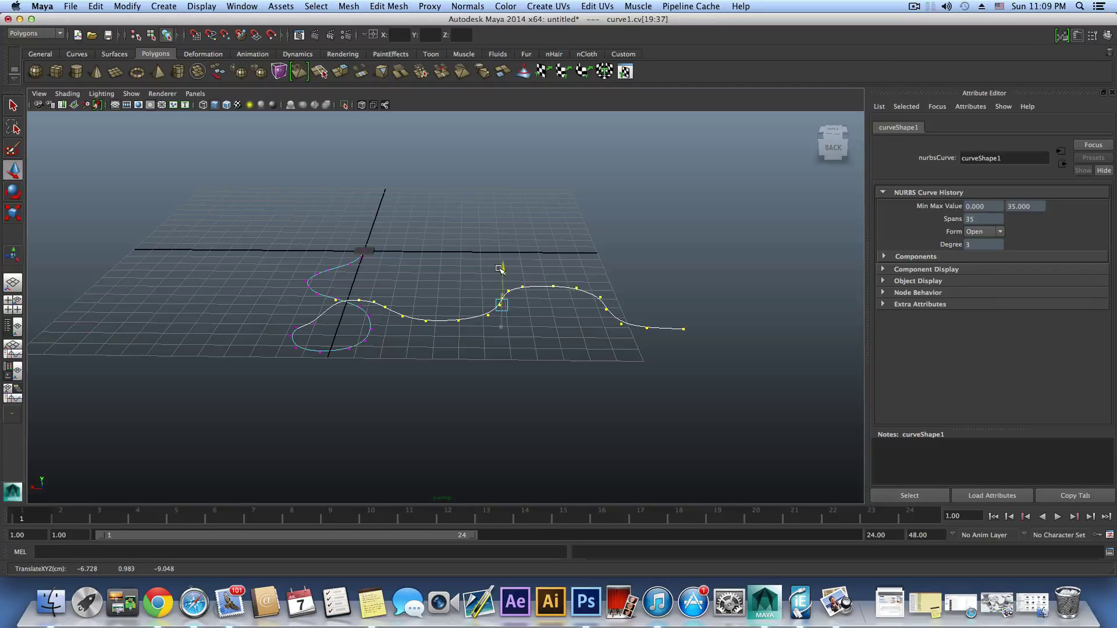
Move the selected far-section control vertices sideways along X to about -8.02.
alt+drag(477, 314, 528, 289)
alt+drag(344, 337, 544, 342)
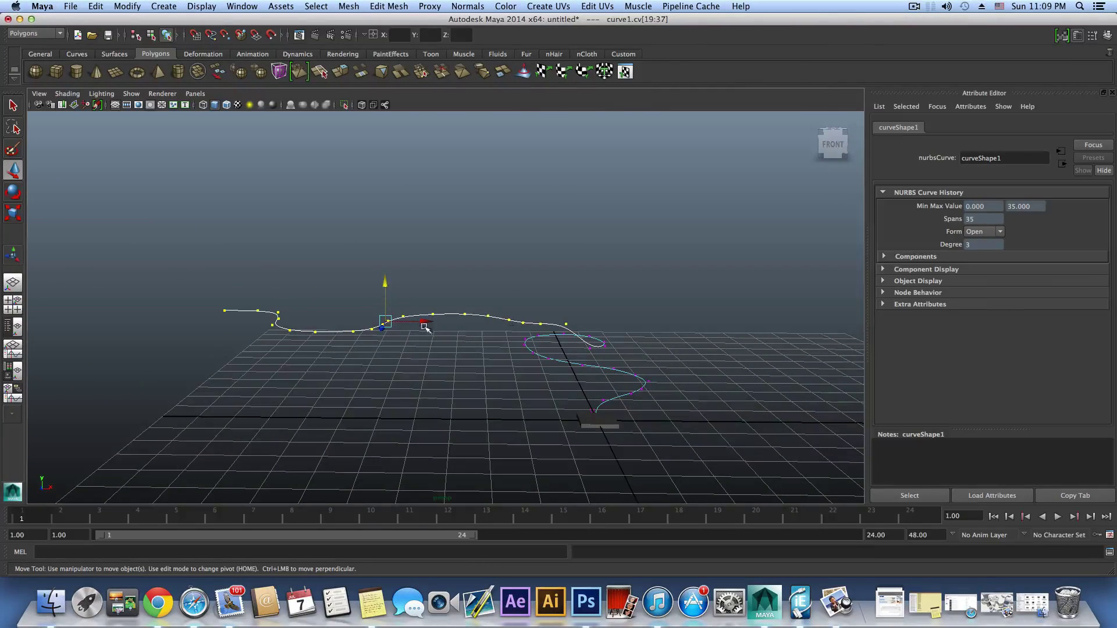
drag(425, 327, 391, 327)
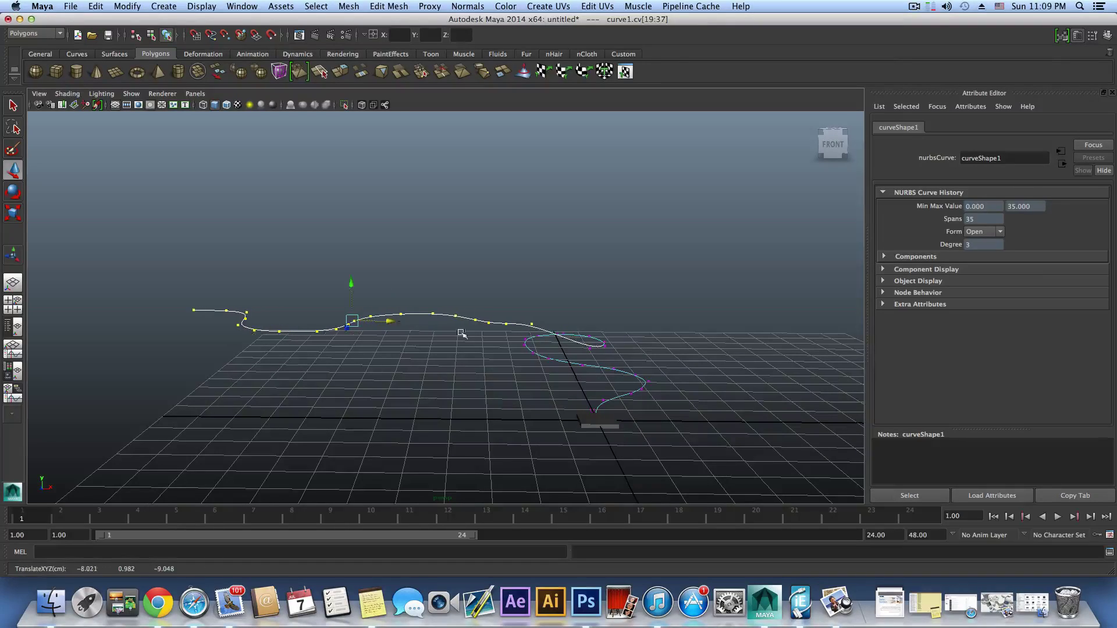
Select only the control vertices from the middle bend to the curve's far end and lower them vertically.
alt+drag(461, 334, 326, 352)
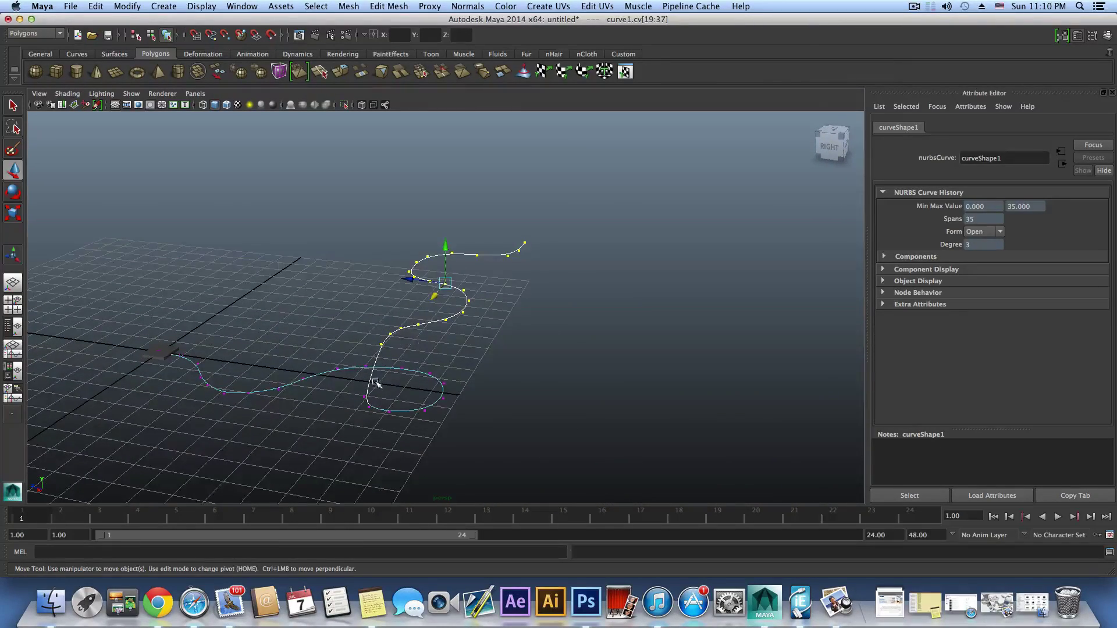
alt+drag(375, 382, 756, 372)
drag(607, 284, 614, 320)
alt+drag(669, 364, 620, 379)
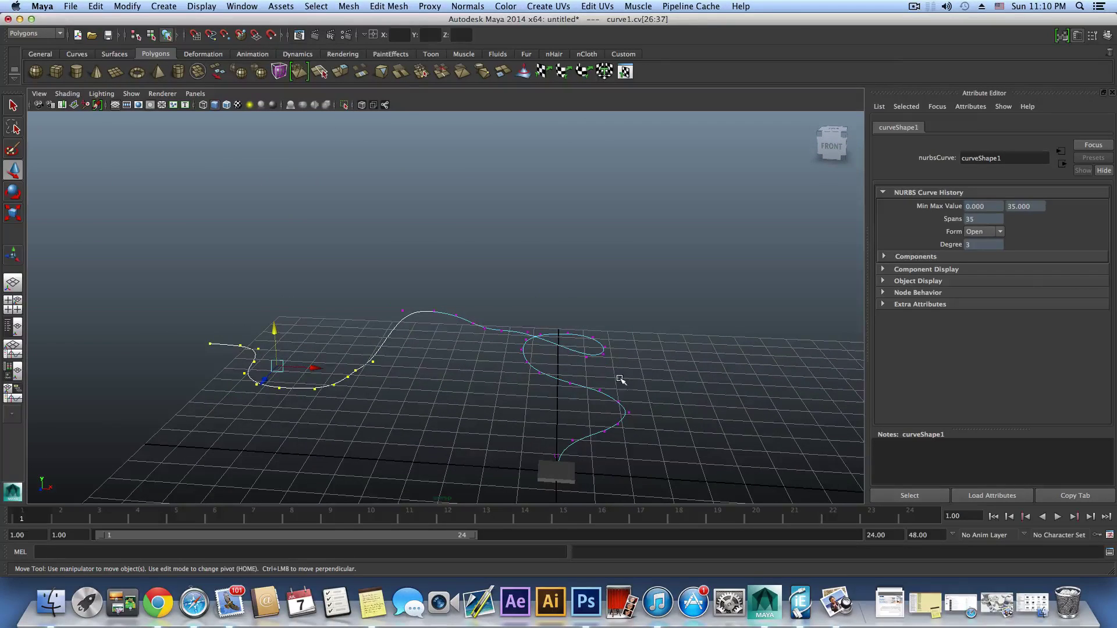
Return to object selection and rebuild the whole curve uniformly with 100 spans and cubic degree.
key(F8)
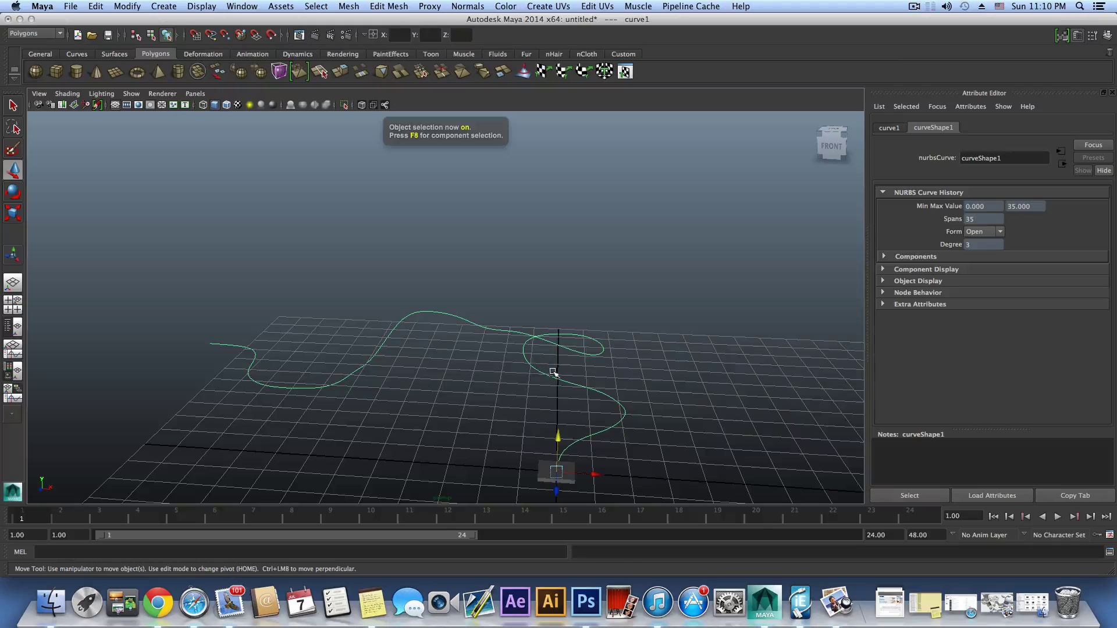
key(space)
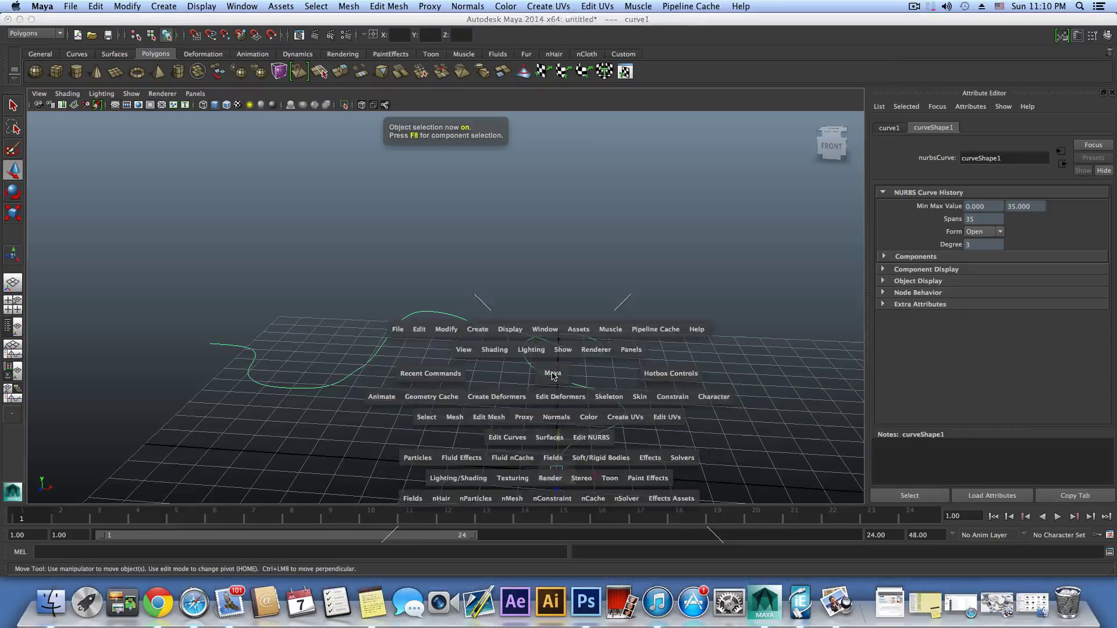
click(509, 438)
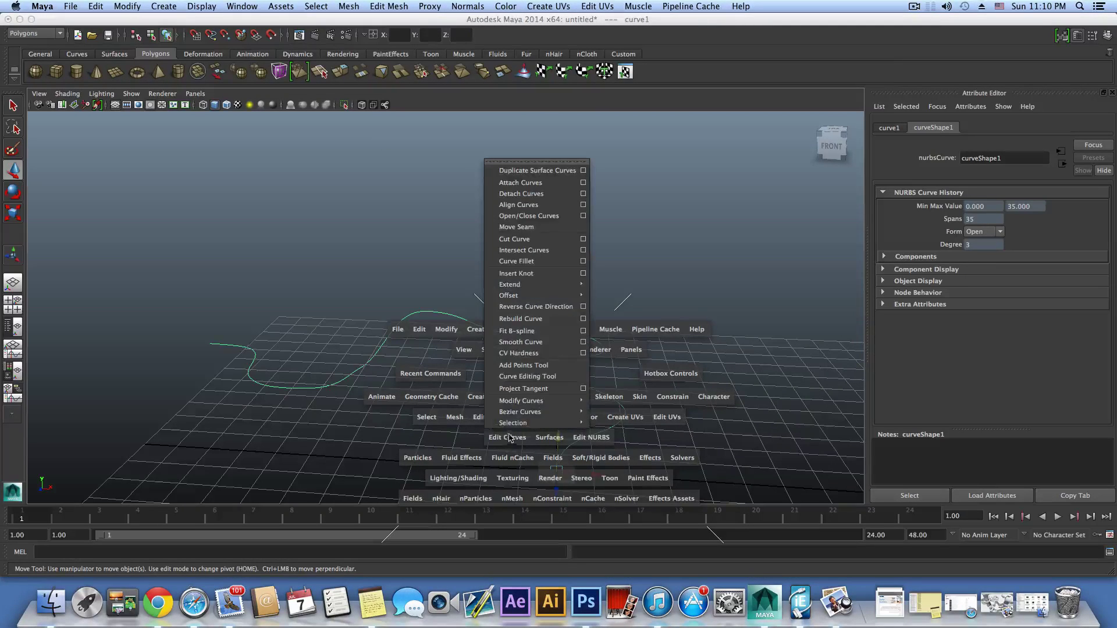
click(582, 319)
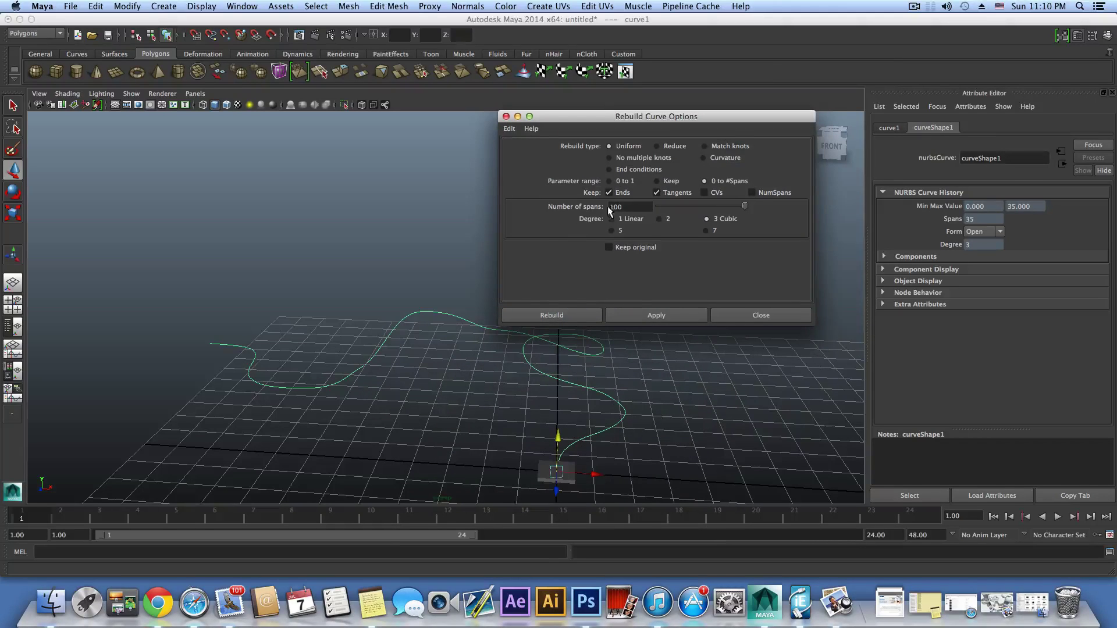
click(630, 206)
click(683, 314)
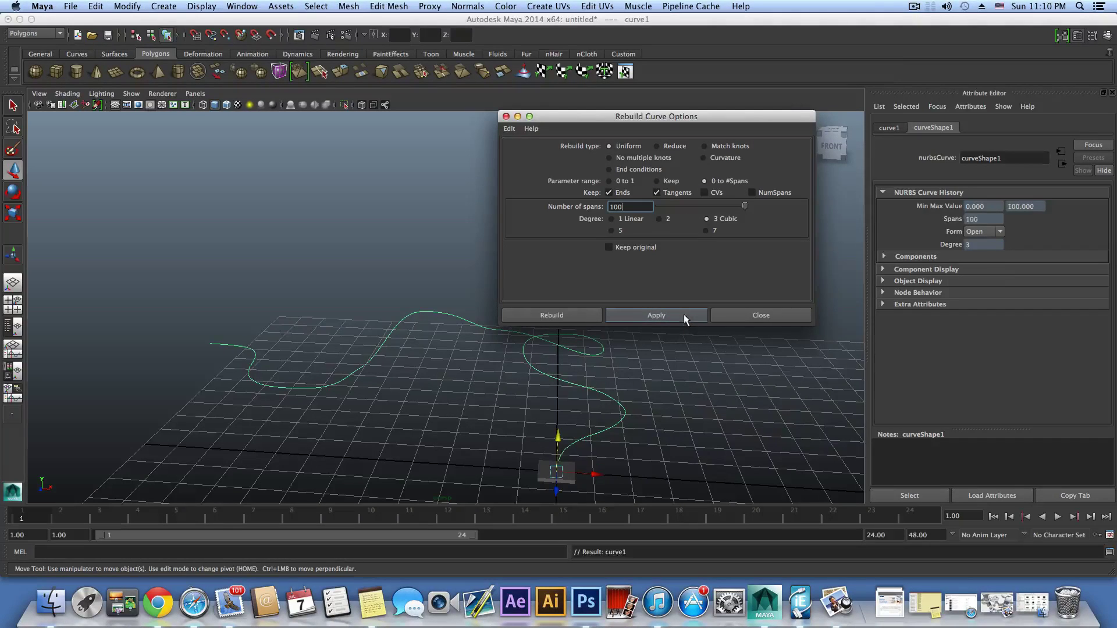
click(776, 316)
Move the slab along Z away from the origin to uncover the start of the curve.
alt+drag(621, 411, 586, 381)
alt+middle_drag(586, 381, 530, 342)
alt+right_drag(531, 341, 739, 433)
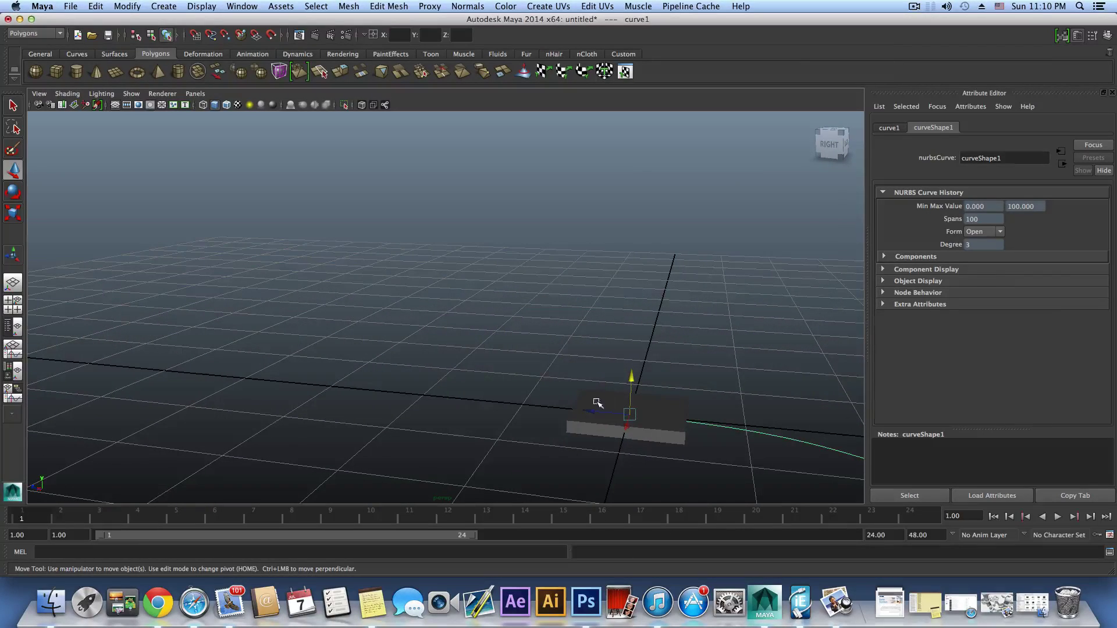
drag(594, 408, 507, 395)
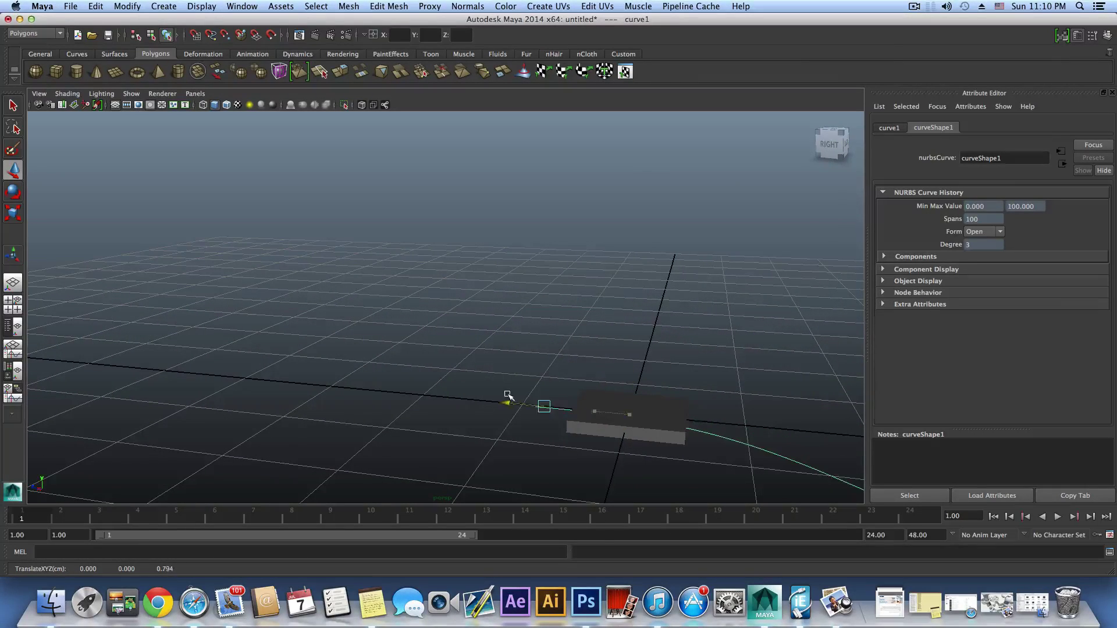
click(591, 410)
drag(591, 407, 620, 324)
Show the rebuilt curve's control vertices and select the first and second ones in turn to inspect the curve's start.
right_drag(628, 330, 567, 327)
alt+drag(653, 374, 531, 314)
alt+right_drag(531, 314, 678, 332)
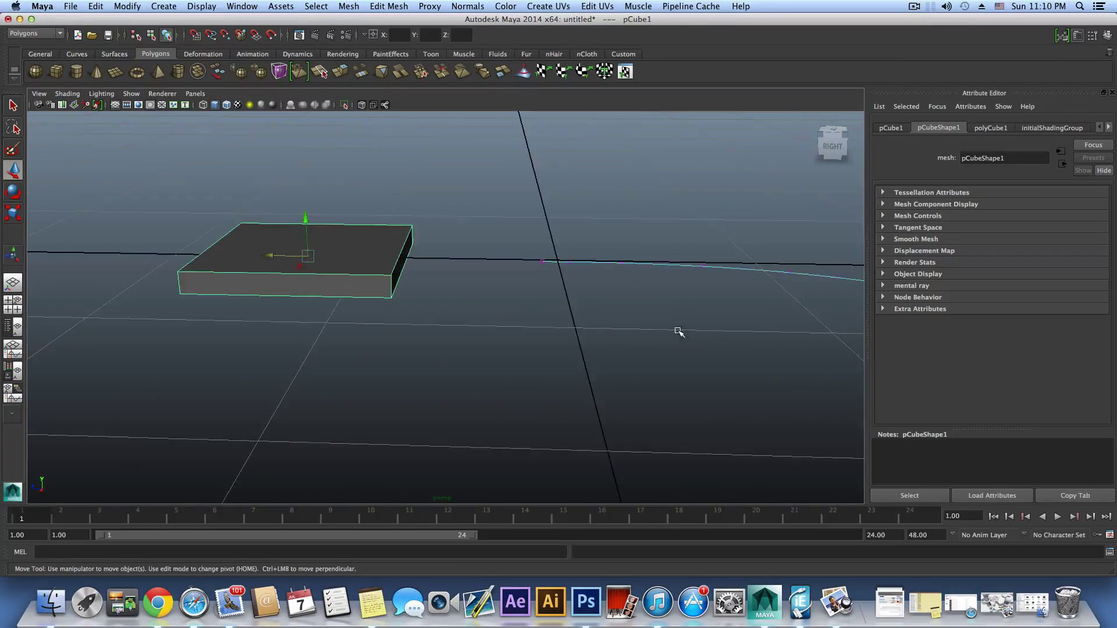
alt+middle_drag(678, 332, 571, 379)
alt+drag(570, 378, 471, 399)
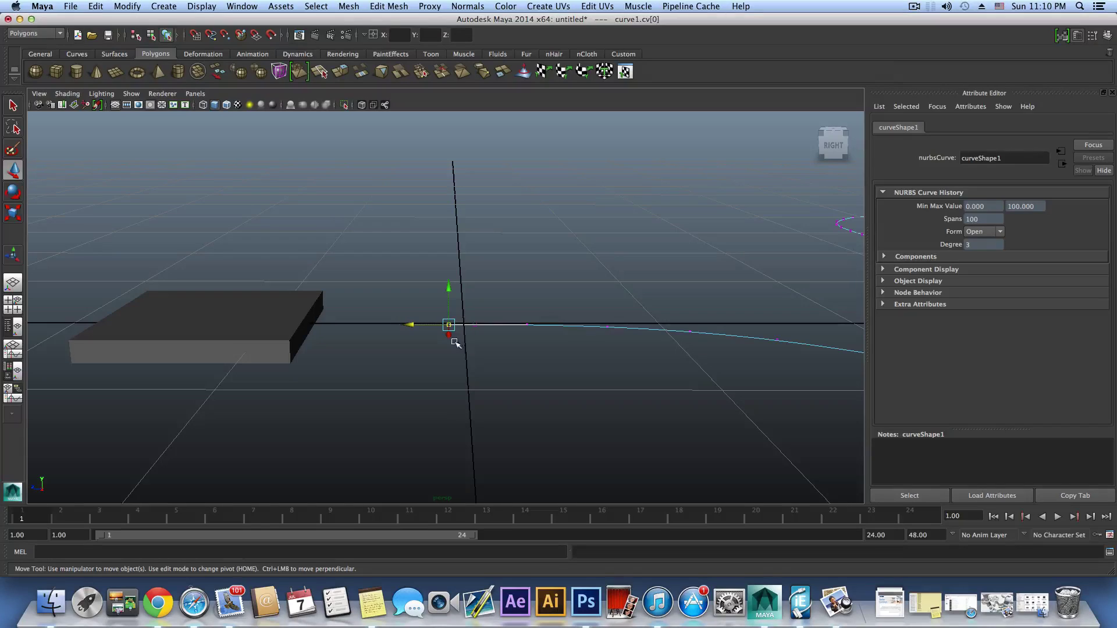
drag(467, 302, 481, 343)
alt+right_drag(481, 441, 713, 448)
alt+middle_drag(714, 448, 654, 433)
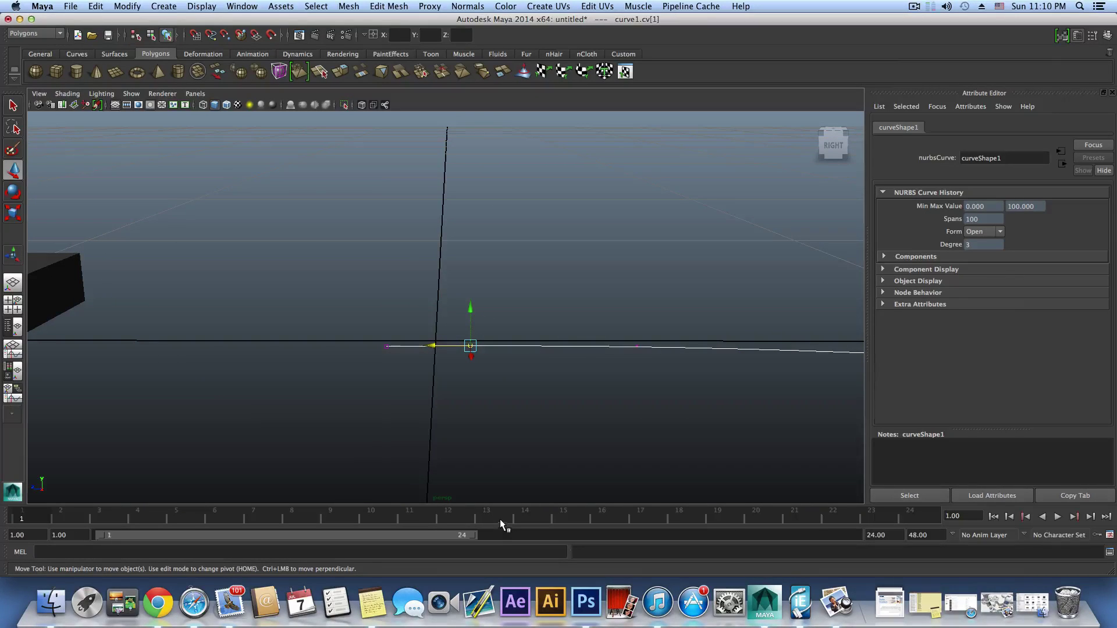
drag(364, 320, 400, 368)
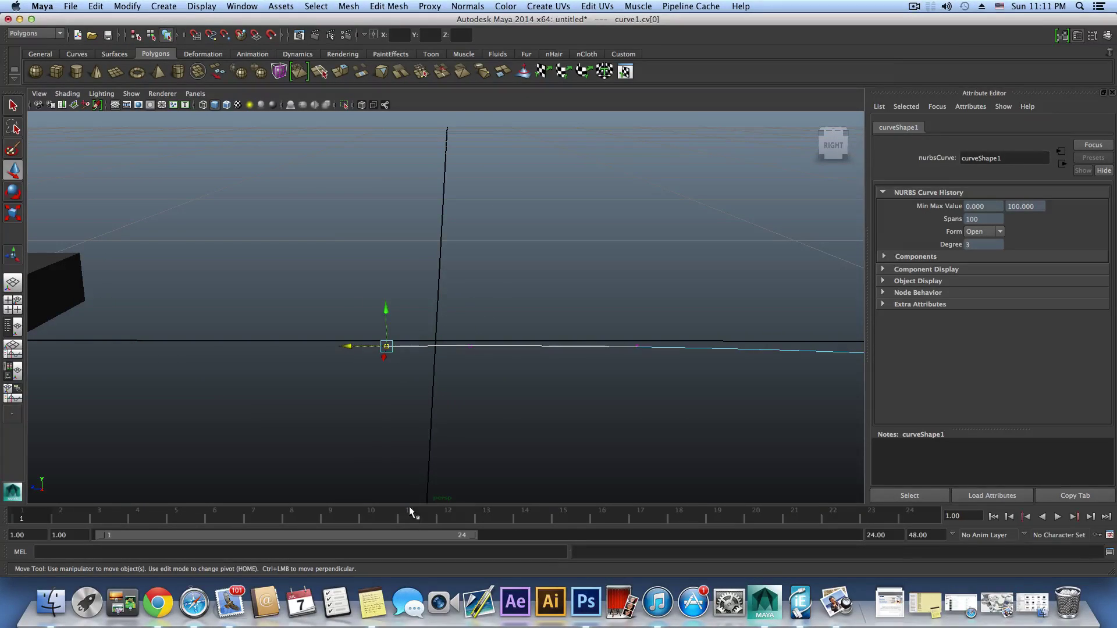
drag(448, 320, 513, 389)
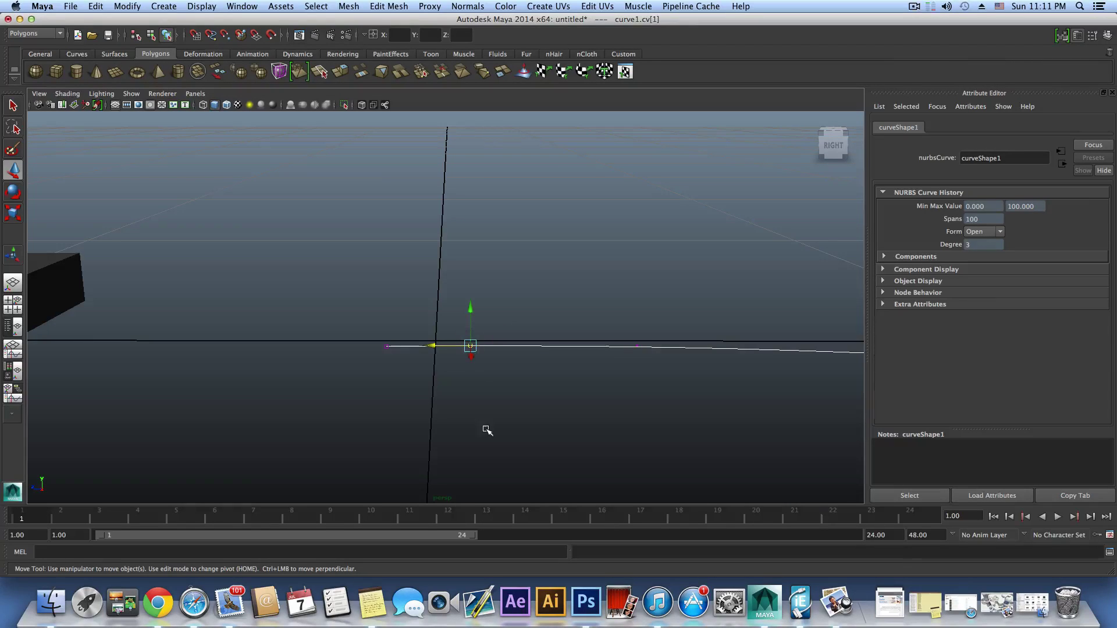
Examine how closely the first two control vertices sit together compared with the rest of the curve's start.
alt+drag(571, 399, 696, 407)
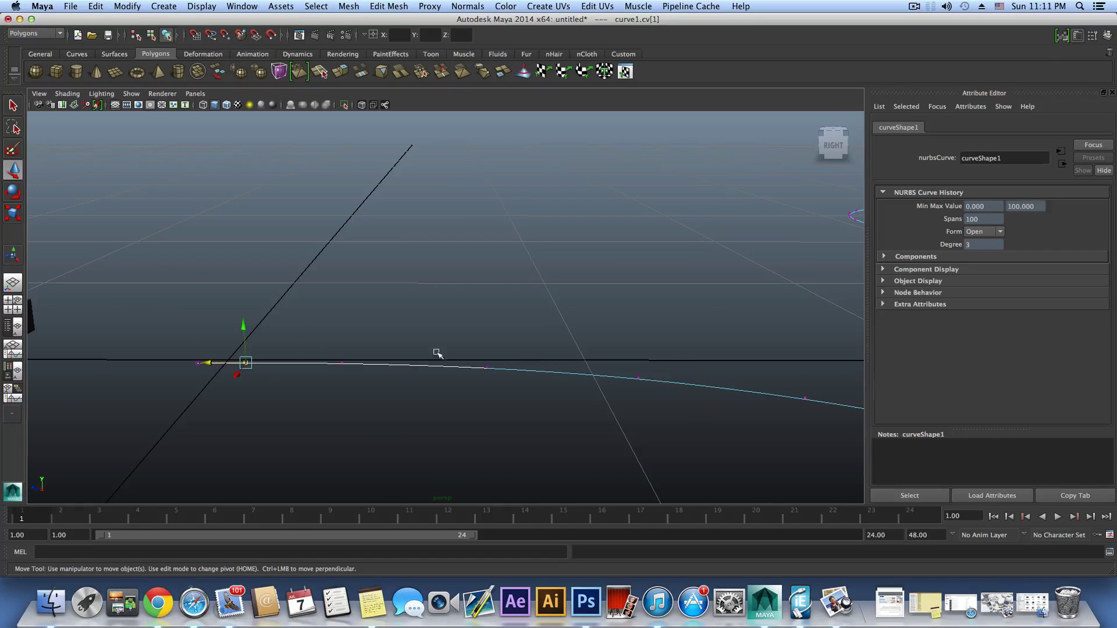
drag(445, 395, 838, 434)
alt+drag(582, 337, 617, 342)
drag(282, 292, 337, 427)
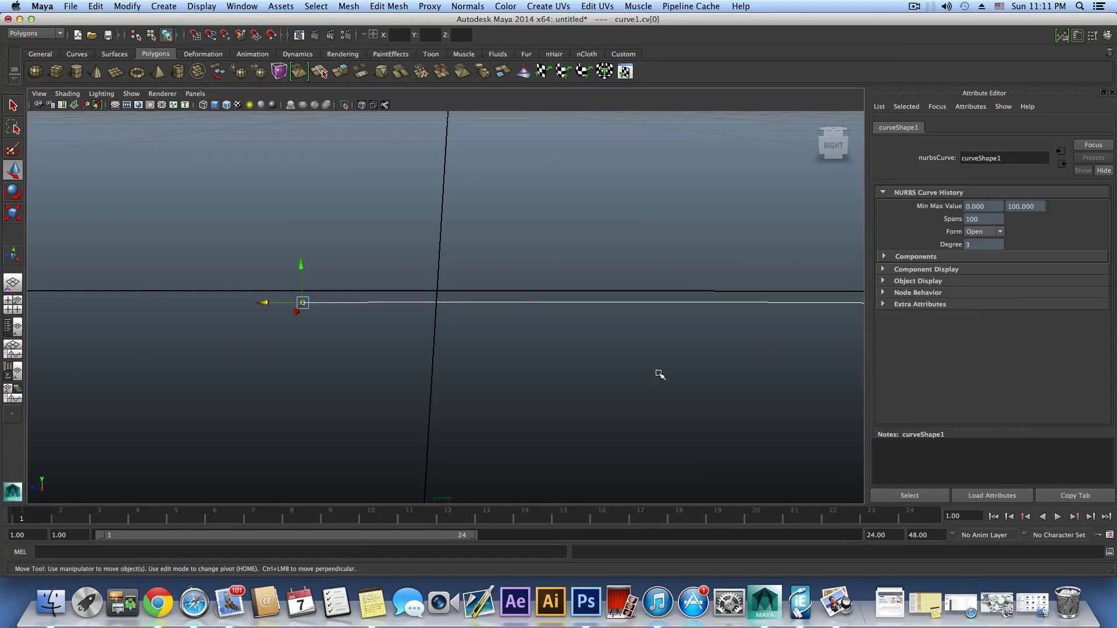
alt+drag(659, 373, 535, 335)
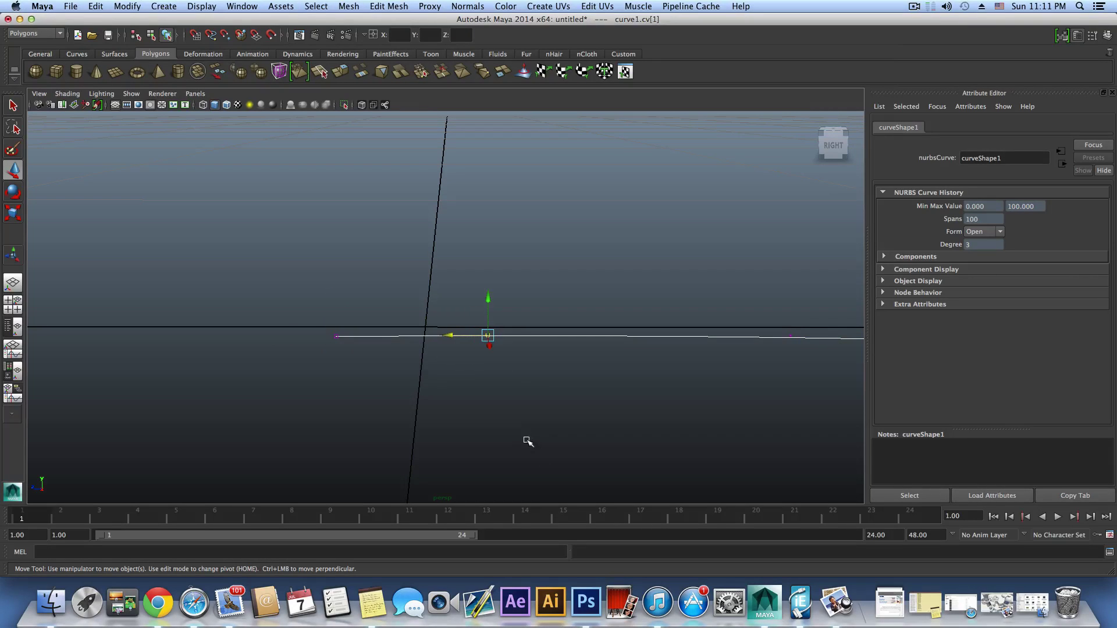
click(506, 321)
drag(481, 324, 485, 373)
click(524, 369)
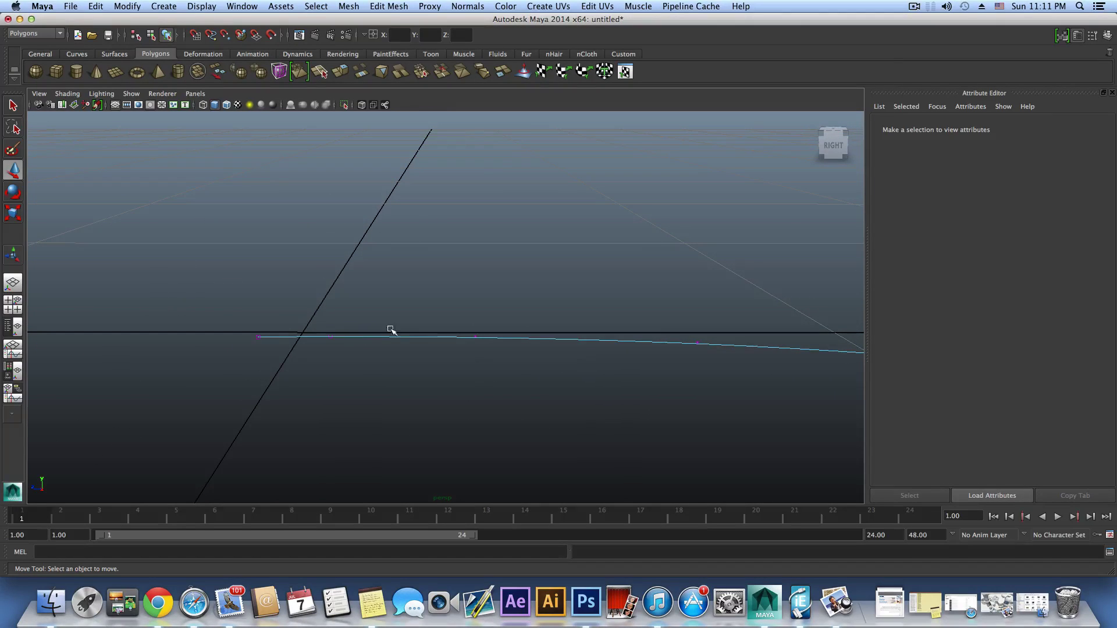
drag(327, 359, 329, 361)
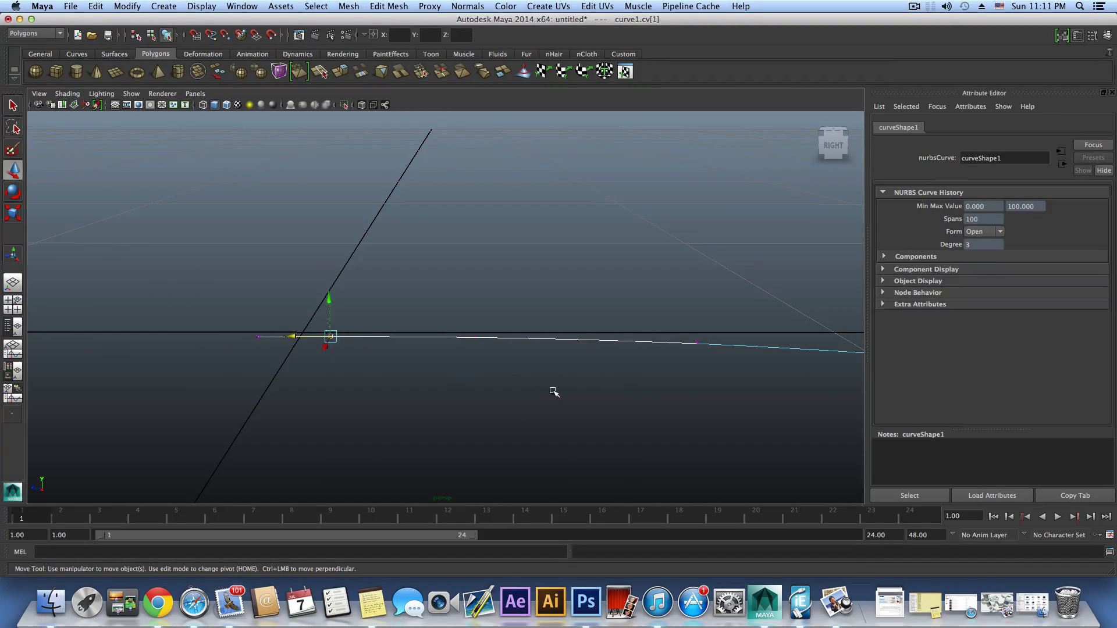
alt+drag(553, 389, 446, 374)
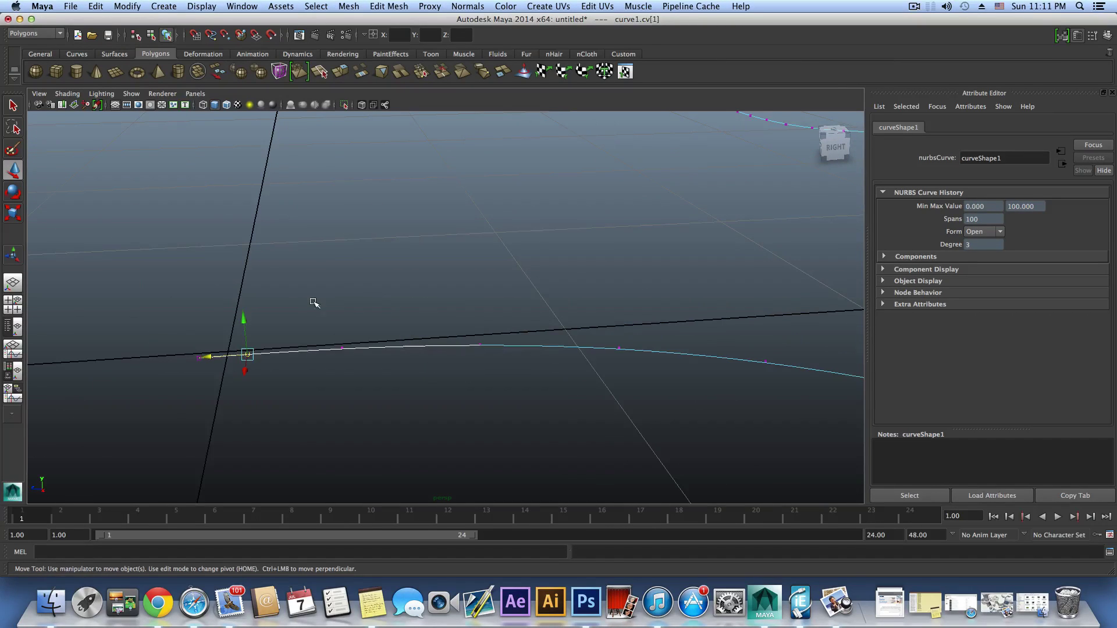
Select the third to fifth and the sixth control vertices, and inspect their spacing relative to the curve's first point.
drag(320, 303, 629, 411)
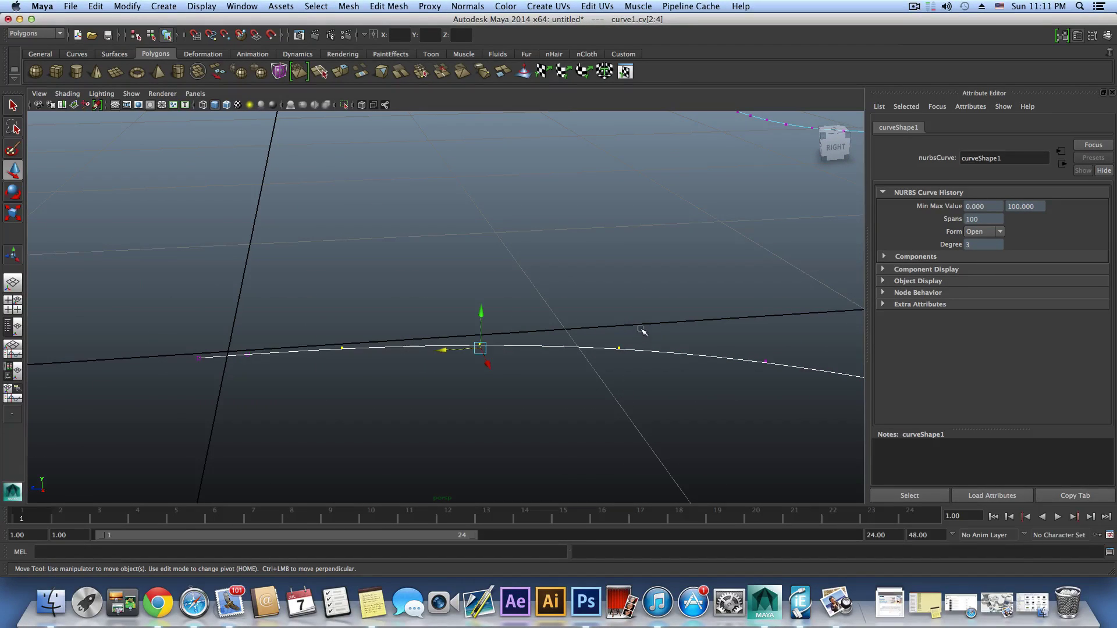
drag(723, 345, 553, 354)
alt+drag(646, 369, 563, 226)
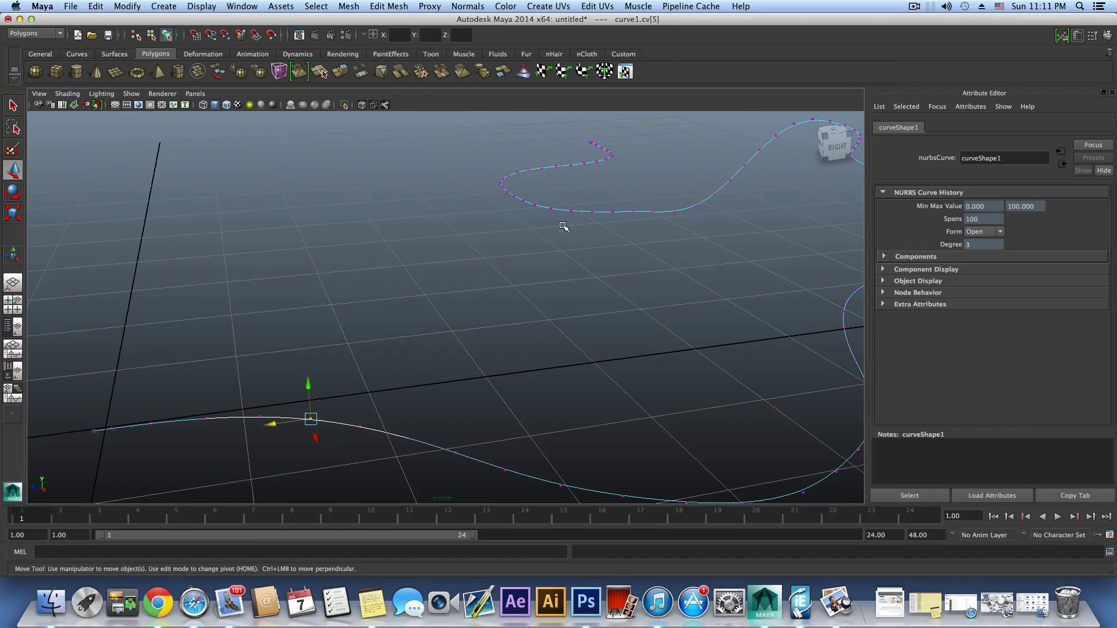
alt+drag(578, 281, 451, 358)
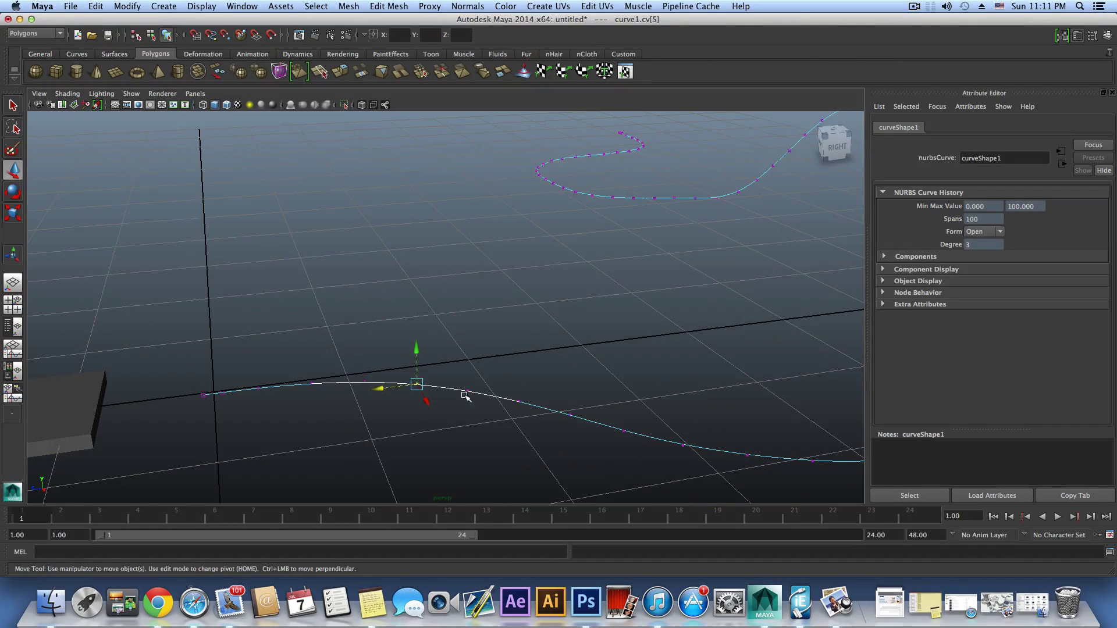
alt+middle_drag(452, 413, 565, 339)
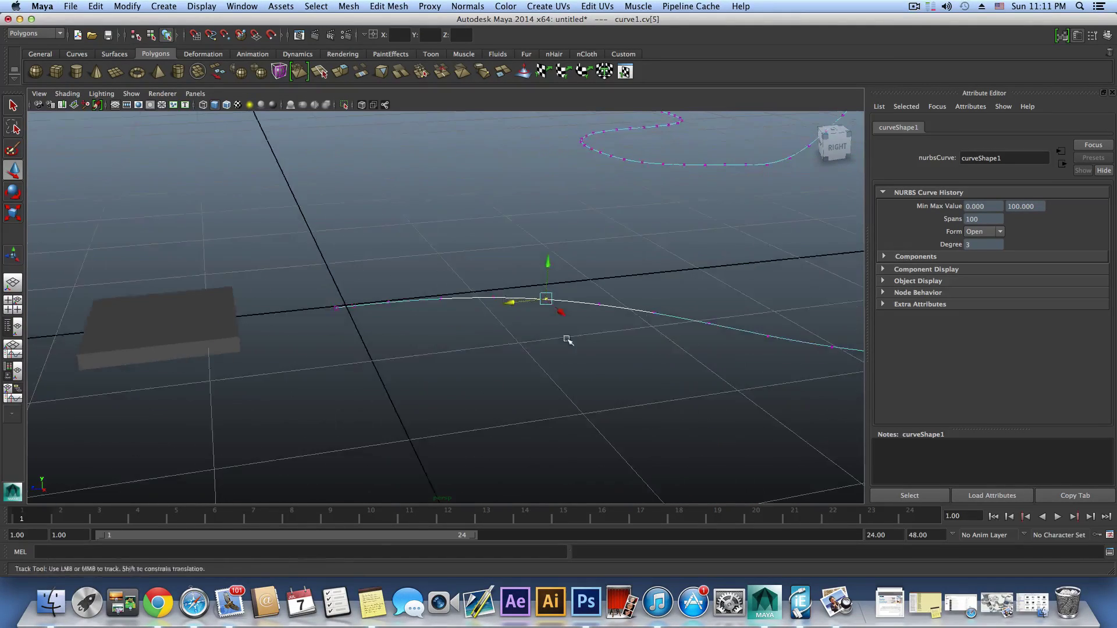
alt+right_drag(566, 339, 709, 439)
alt+middle_drag(444, 341, 519, 348)
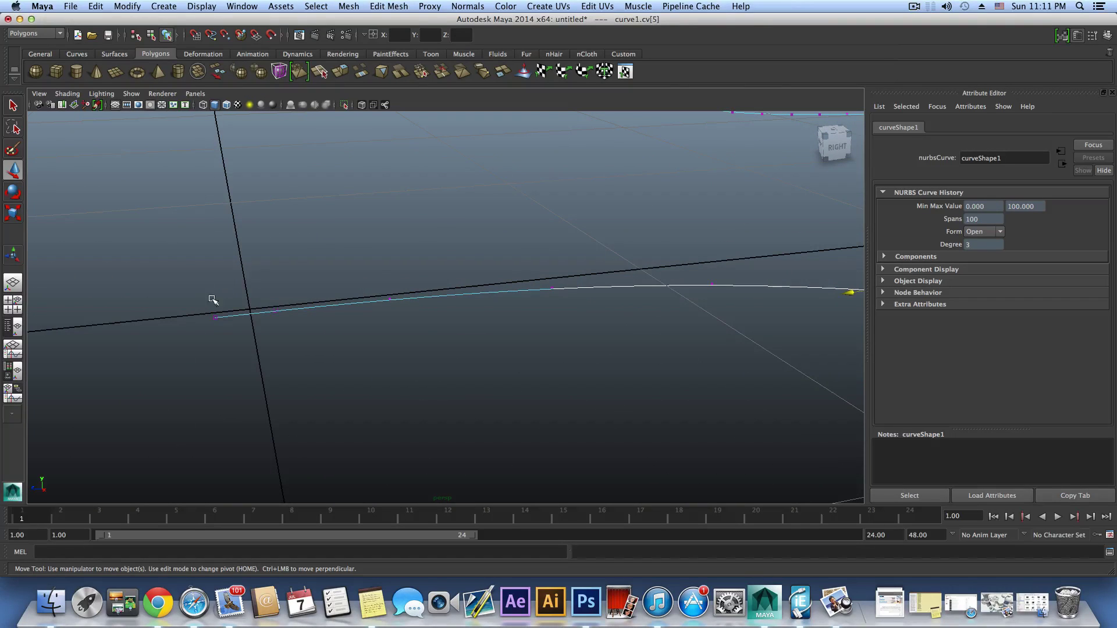
drag(212, 299, 234, 377)
key(f)
Scale the slab down uniformly and slide it along Z until its side face meets the curve's start.
click(167, 343)
alt+middle_drag(253, 378, 313, 396)
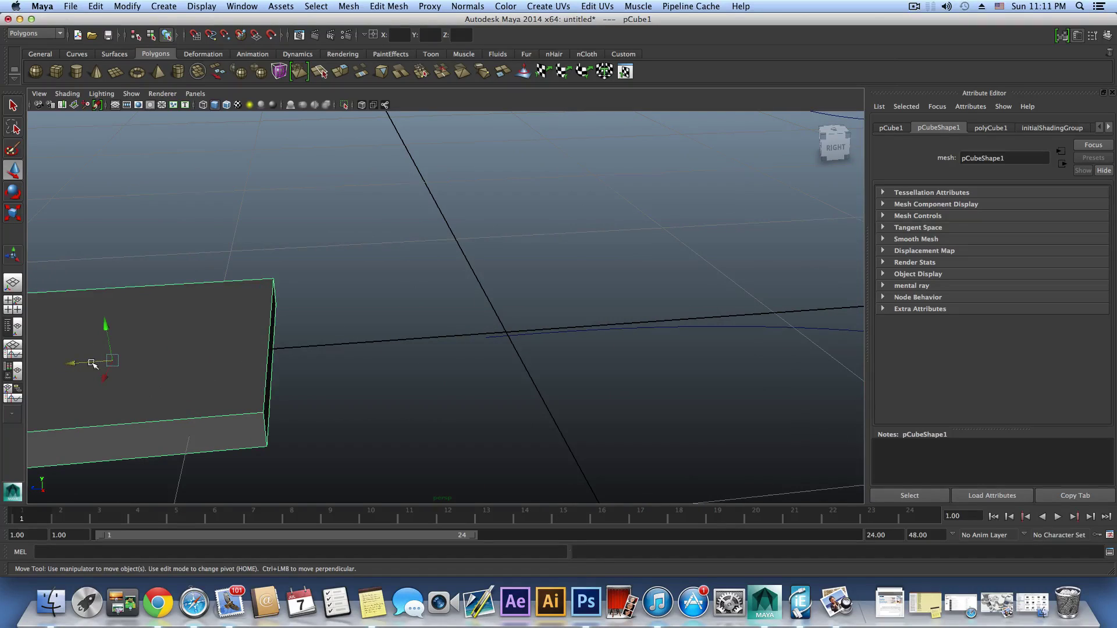
drag(65, 364, 199, 370)
key(r)
key(w)
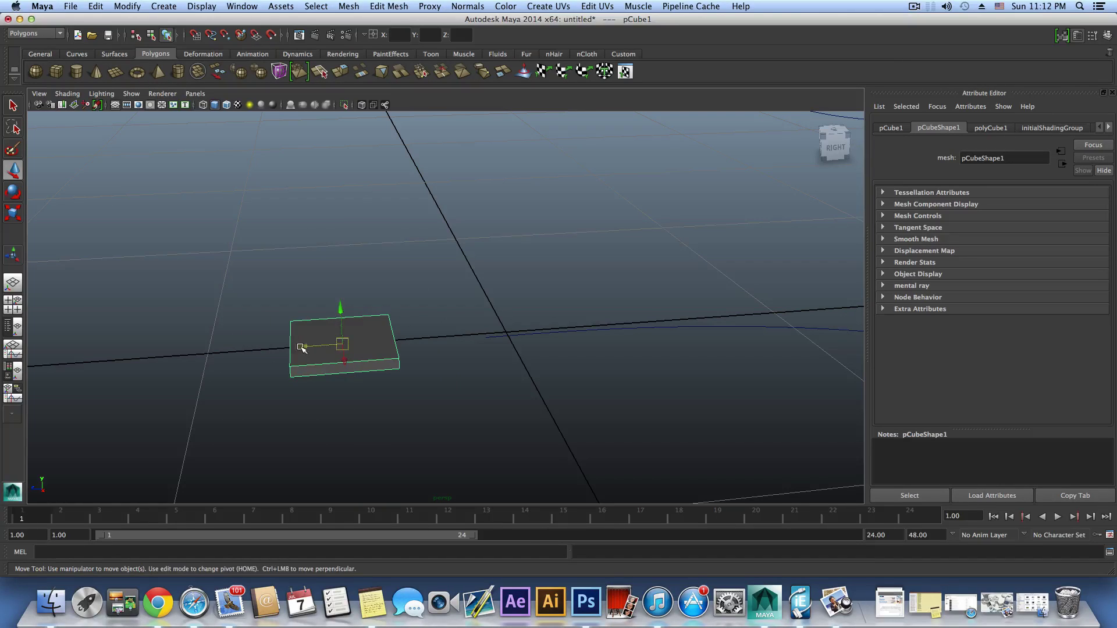
drag(301, 348, 471, 385)
click(396, 328)
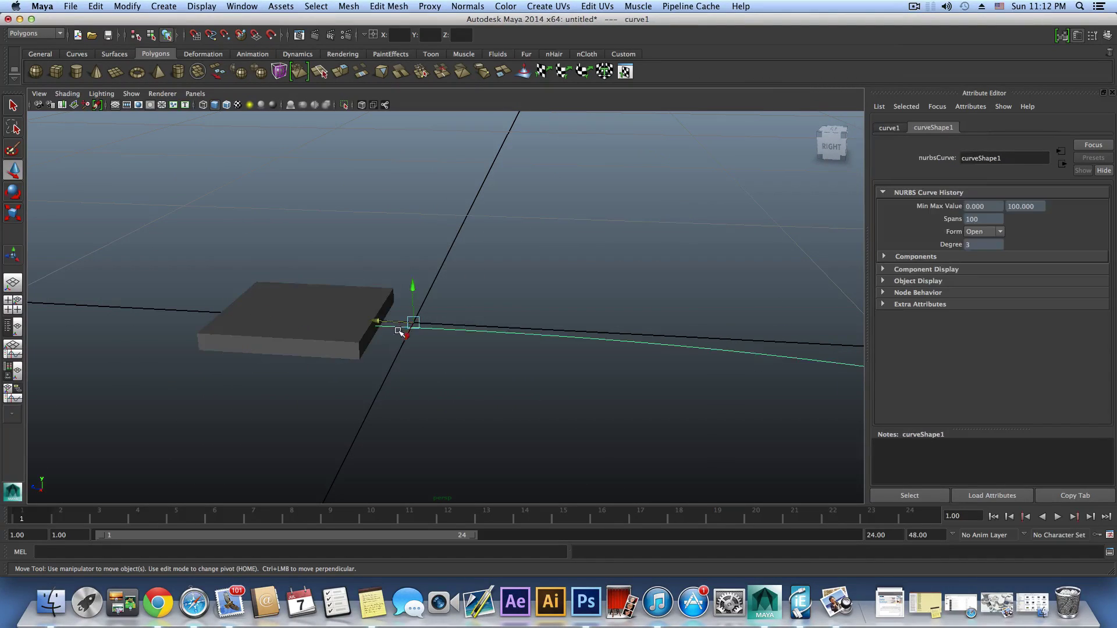
Slide the slab slightly further along Z toward the curve so its end face reaches just past the curve's start.
click(365, 315)
drag(273, 315, 439, 326)
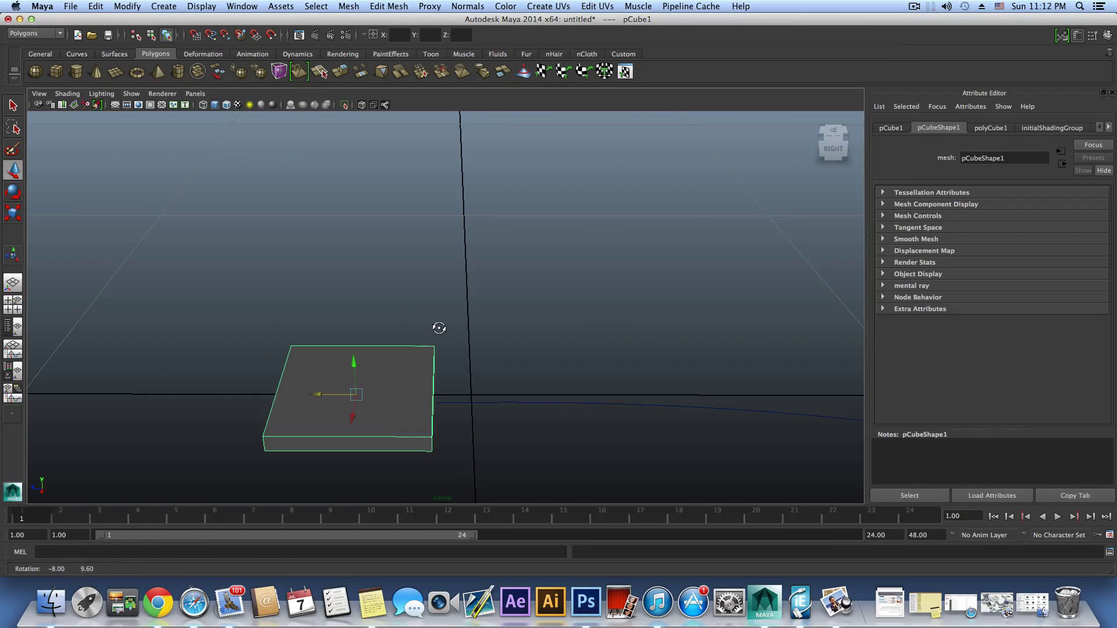
alt+drag(448, 386, 496, 372)
drag(419, 387, 397, 370)
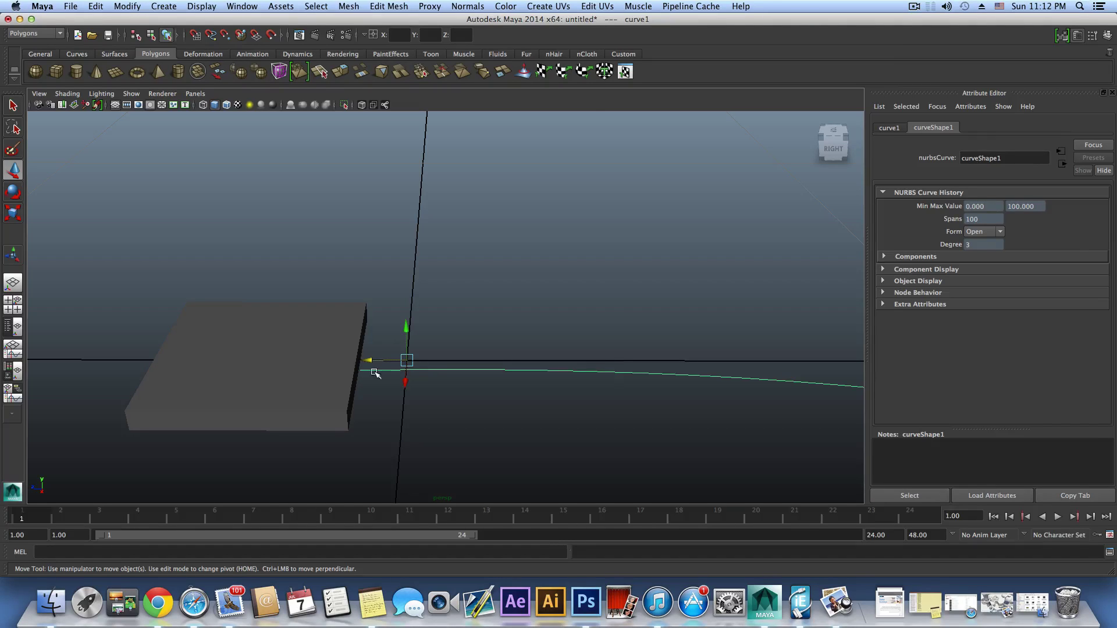
click(295, 361)
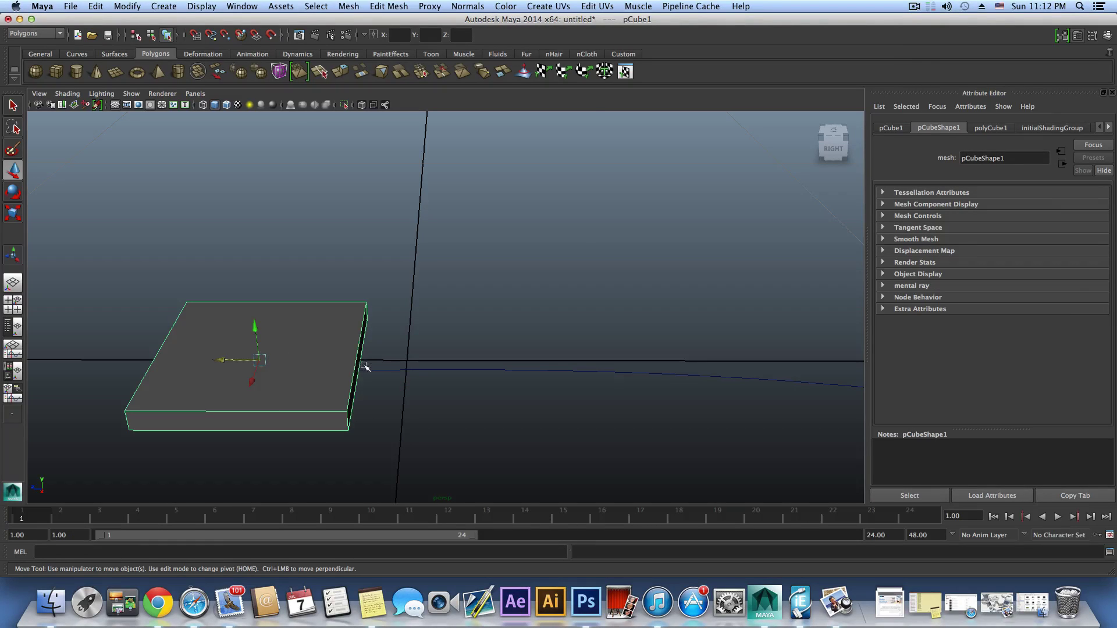
middle_drag(332, 370, 391, 362)
Show the curve's control vertices and select the second one to check its distance from the slab.
mouse_move(423, 365)
right_down()
mouse_move(396, 367)
mouse_move(407, 369)
right_up()
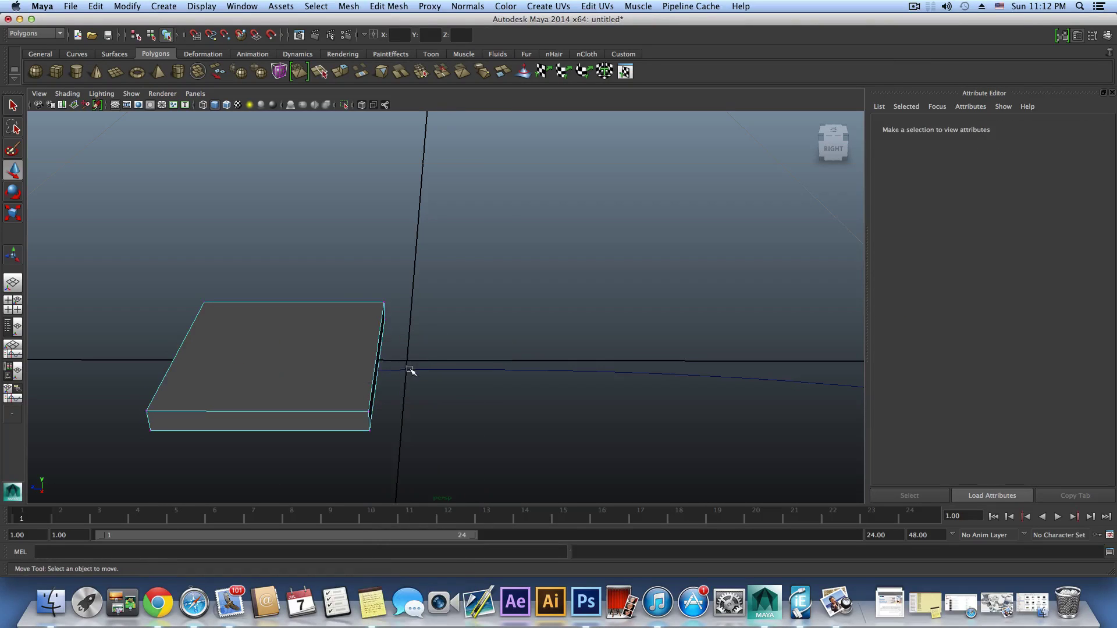
right_click(431, 373)
click(493, 372)
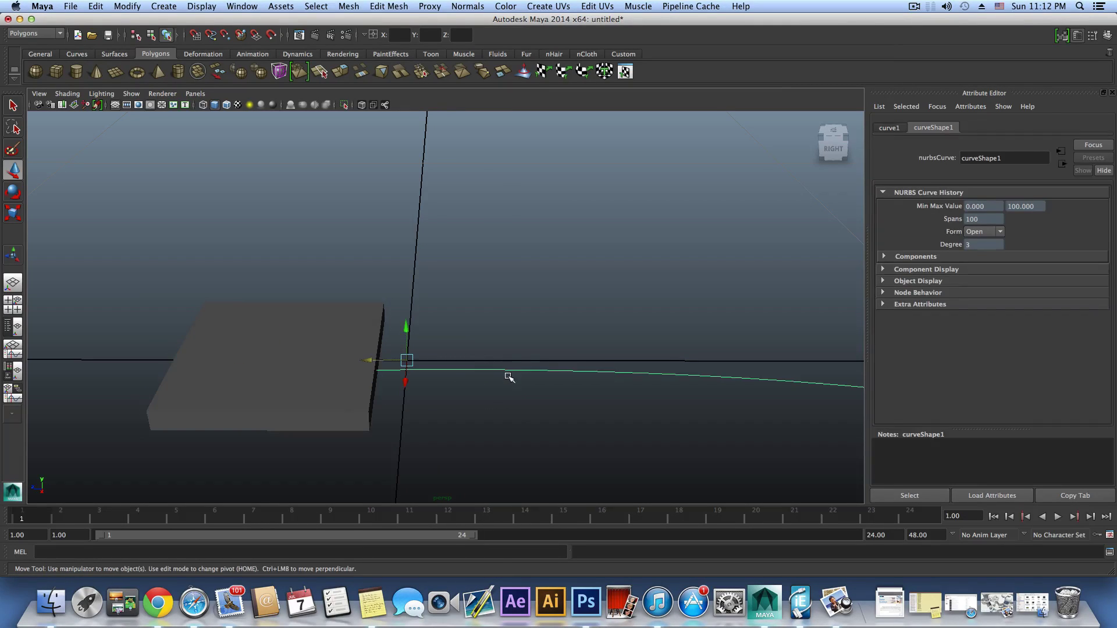
right_click(502, 370)
right_drag(473, 370, 472, 370)
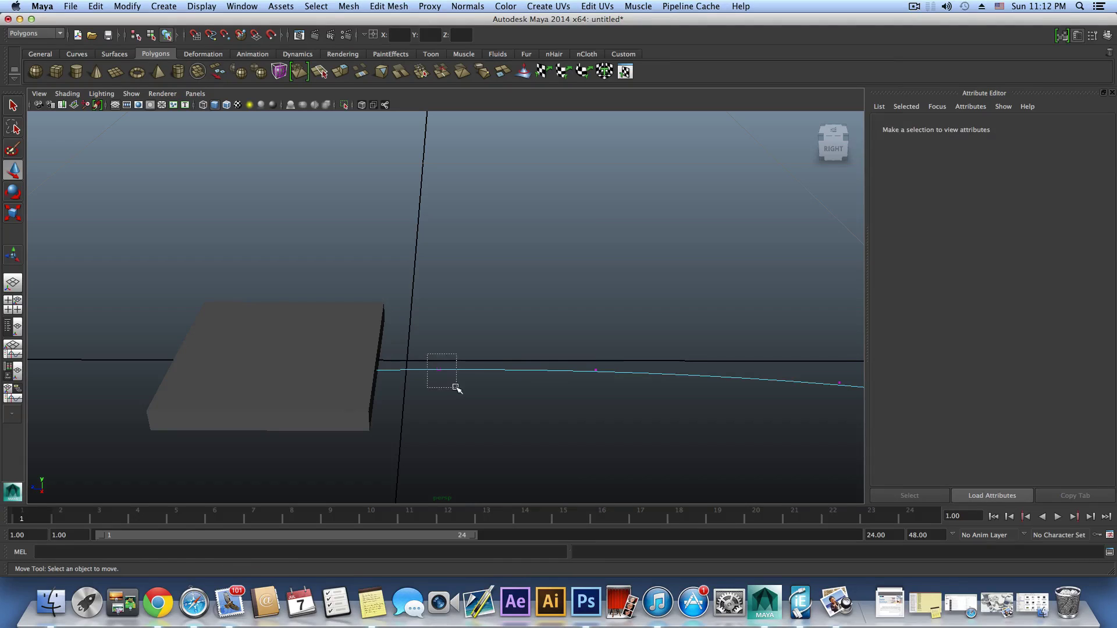
drag(456, 387, 456, 387)
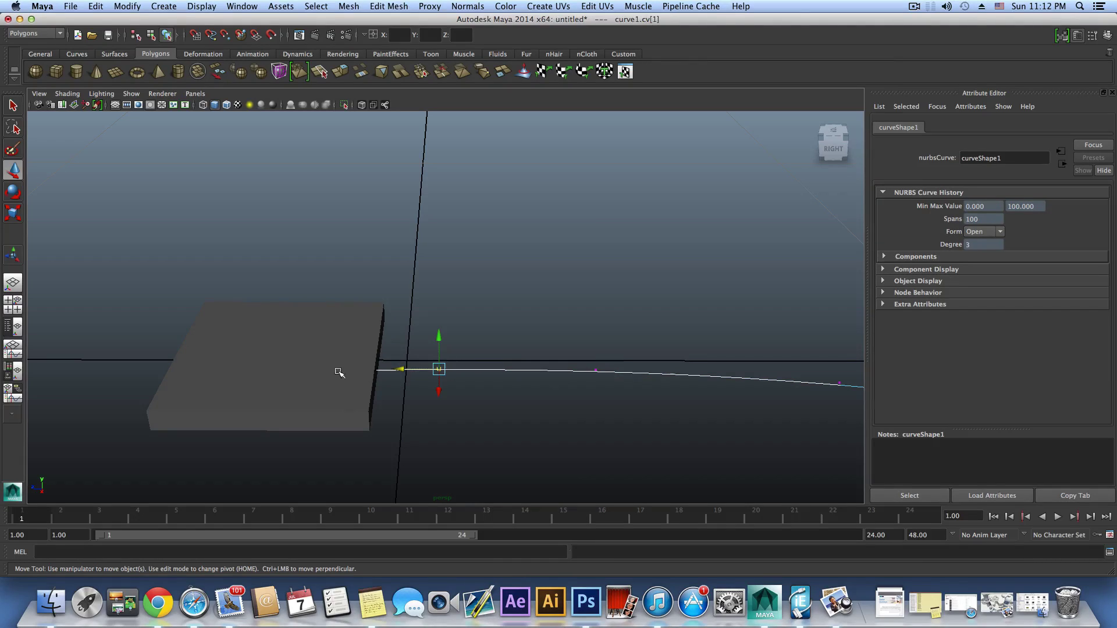
Extrude the slab's end face along the curve with 100 divisions.
click(269, 367)
alt+drag(321, 376, 249, 370)
right_drag(249, 381, 250, 384)
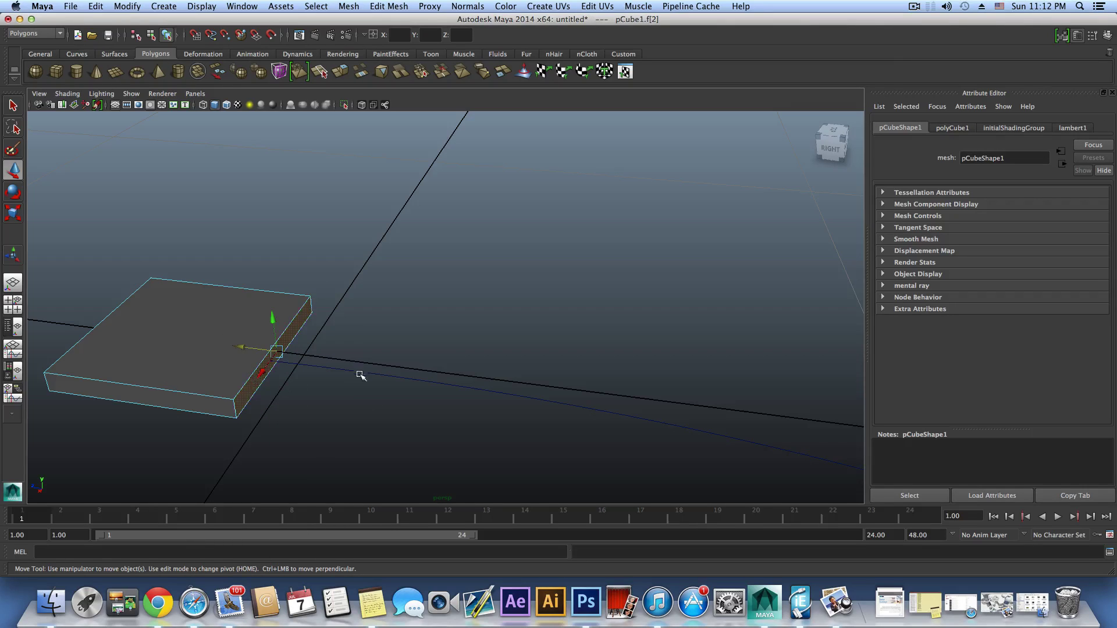
shift+drag(393, 342, 379, 433)
scroll(472, 459, down, 5)
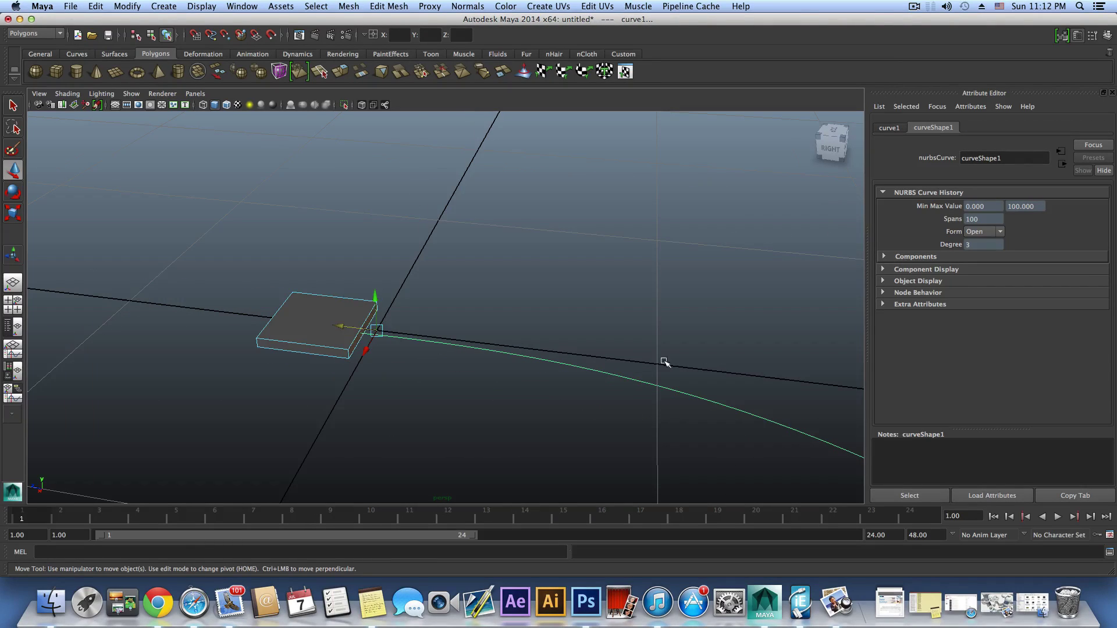
click(402, 6)
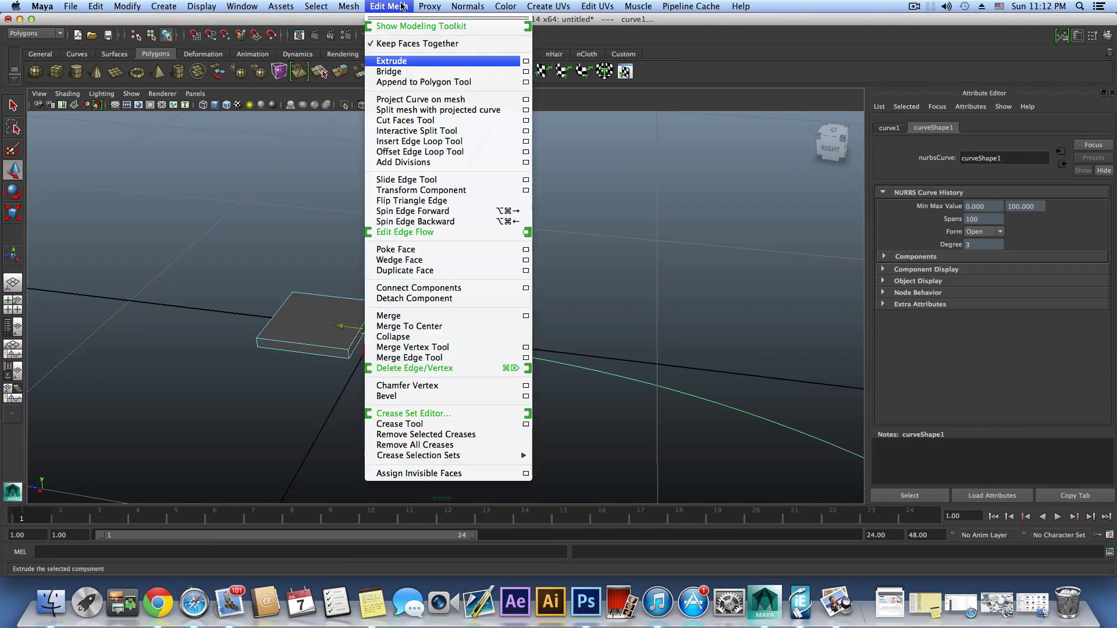
click(415, 61)
Examine the extruded strip along its whole length, checking its segments, bends and changes in height.
alt+drag(500, 314, 447, 203)
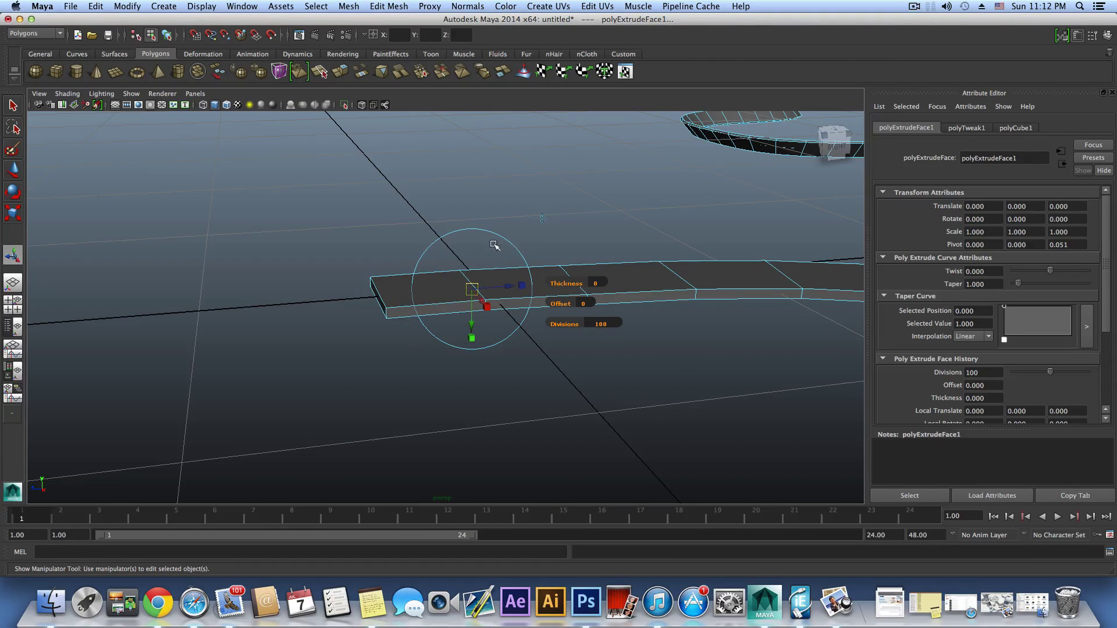
alt+drag(478, 276, 395, 266)
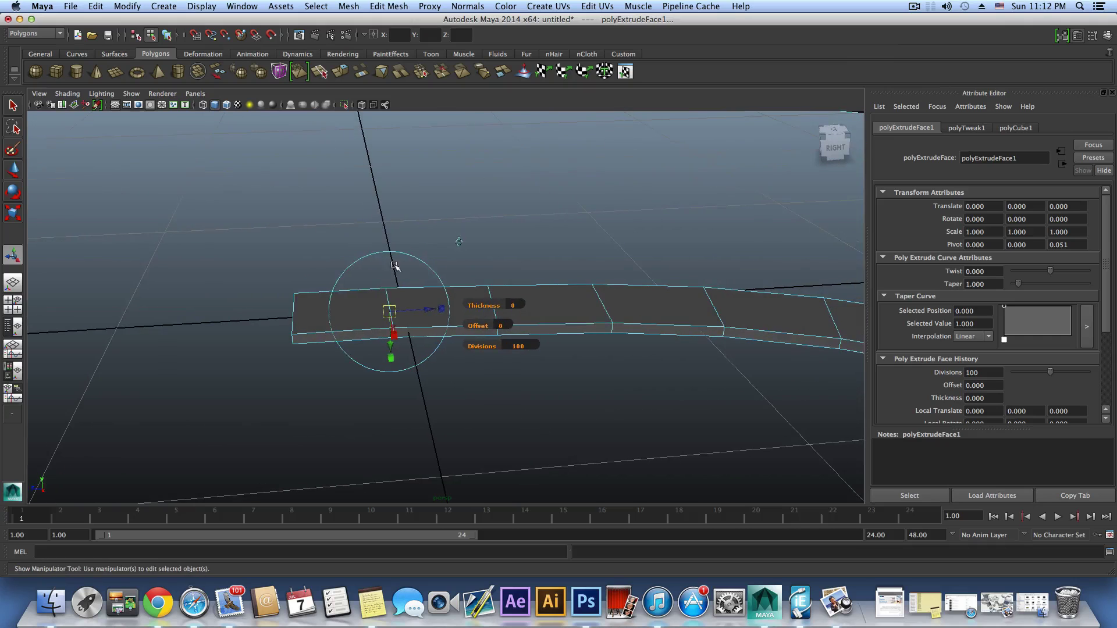
alt+middle_drag(435, 329, 499, 378)
alt+drag(499, 378, 357, 334)
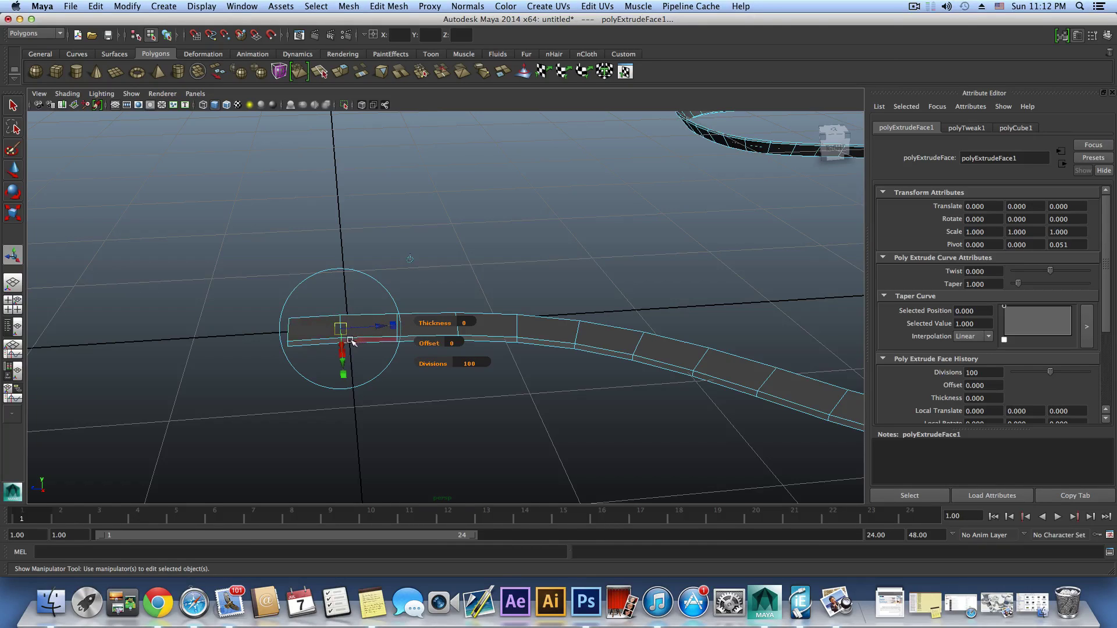
alt+middle_drag(351, 340, 305, 389)
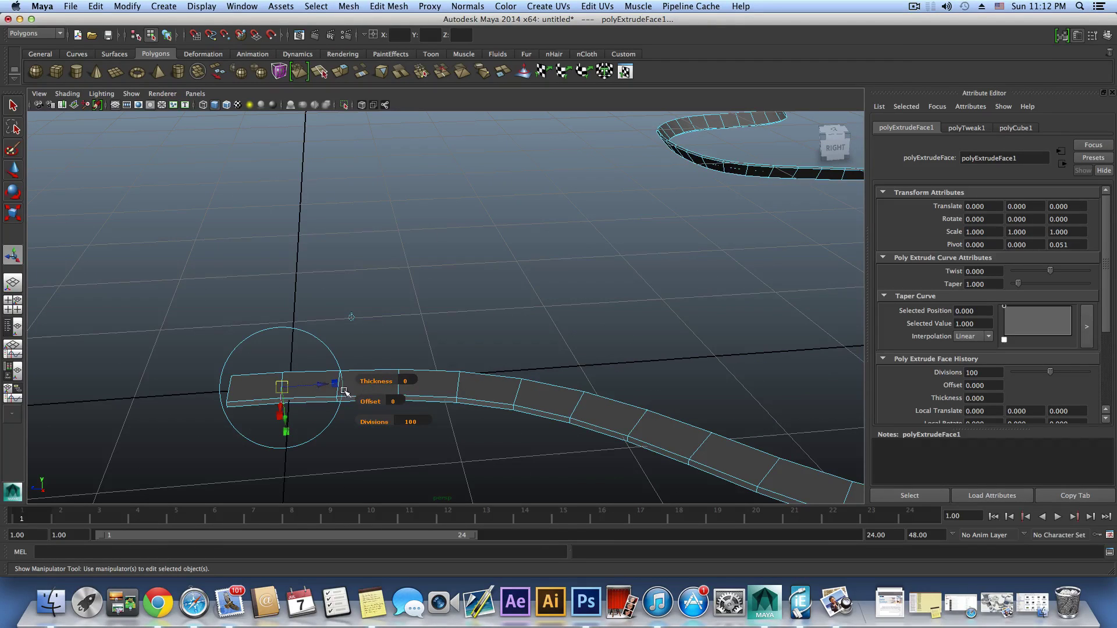
alt+drag(768, 400, 528, 336)
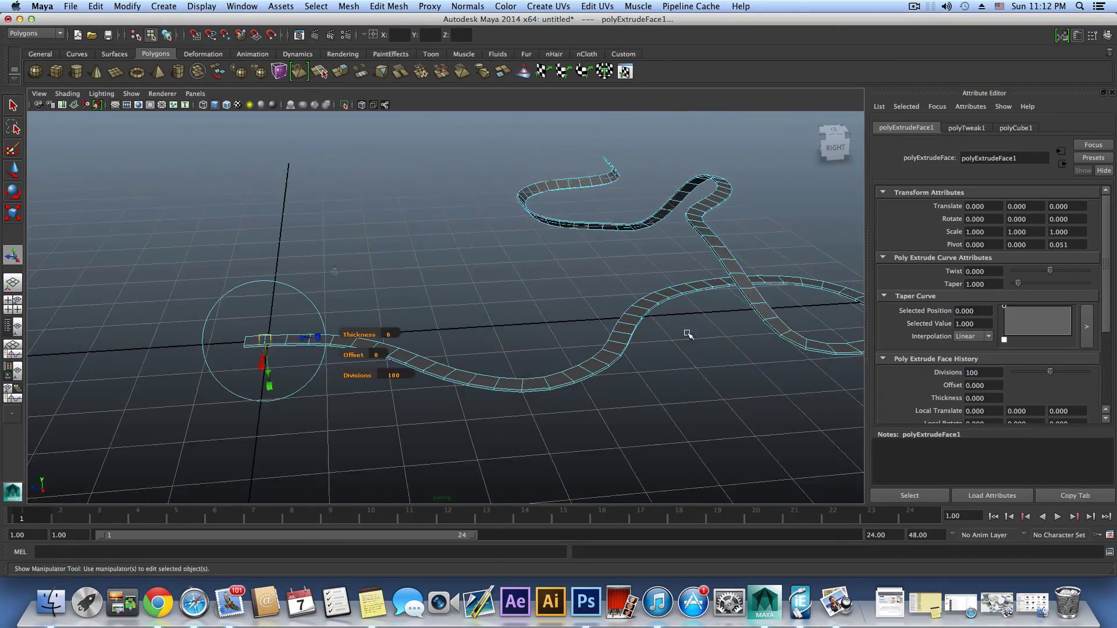
alt+drag(688, 335, 274, 392)
alt+middle_drag(274, 391, 387, 366)
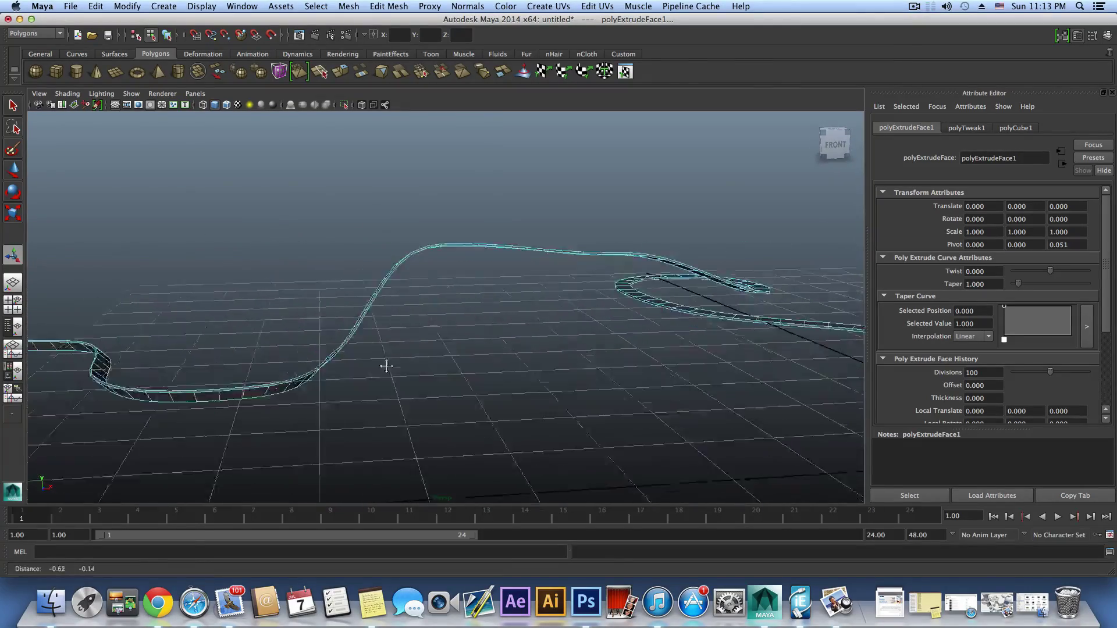
alt+drag(386, 366, 549, 372)
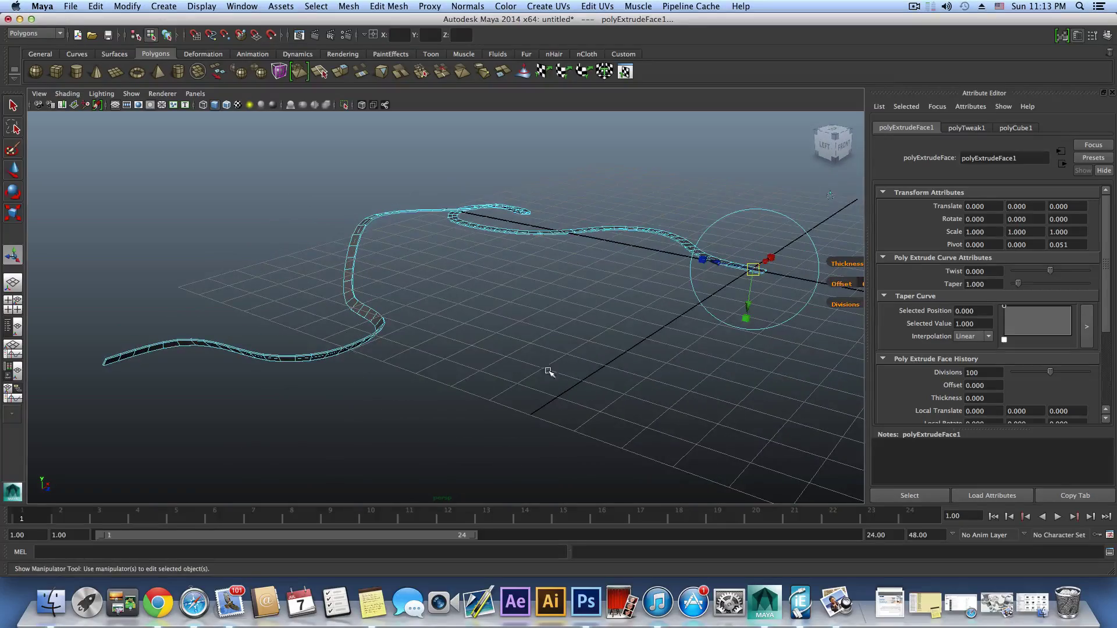
alt+drag(453, 373, 470, 400)
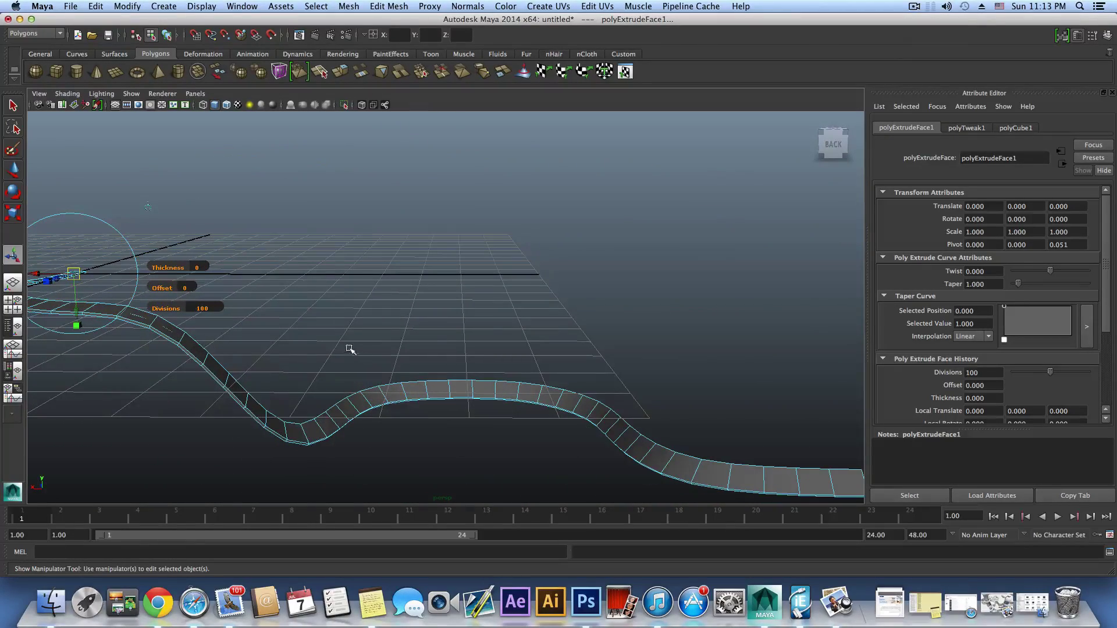
Select a short run of faces on the bend near the strip's far end and inspect how the strip tilts there.
drag(399, 416, 403, 421)
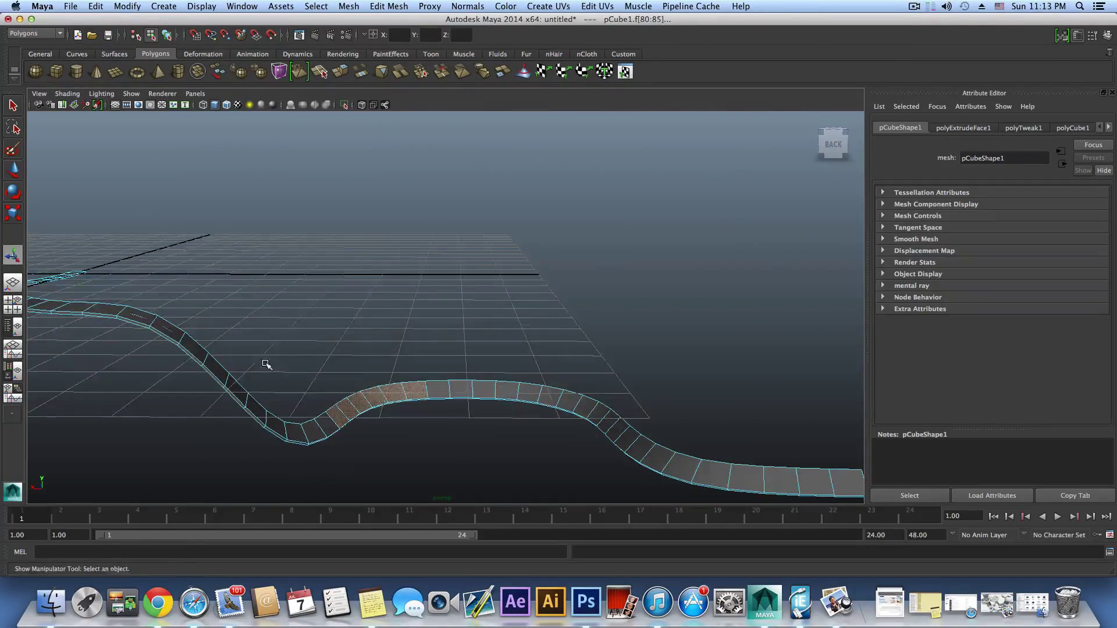
alt+drag(267, 364, 227, 365)
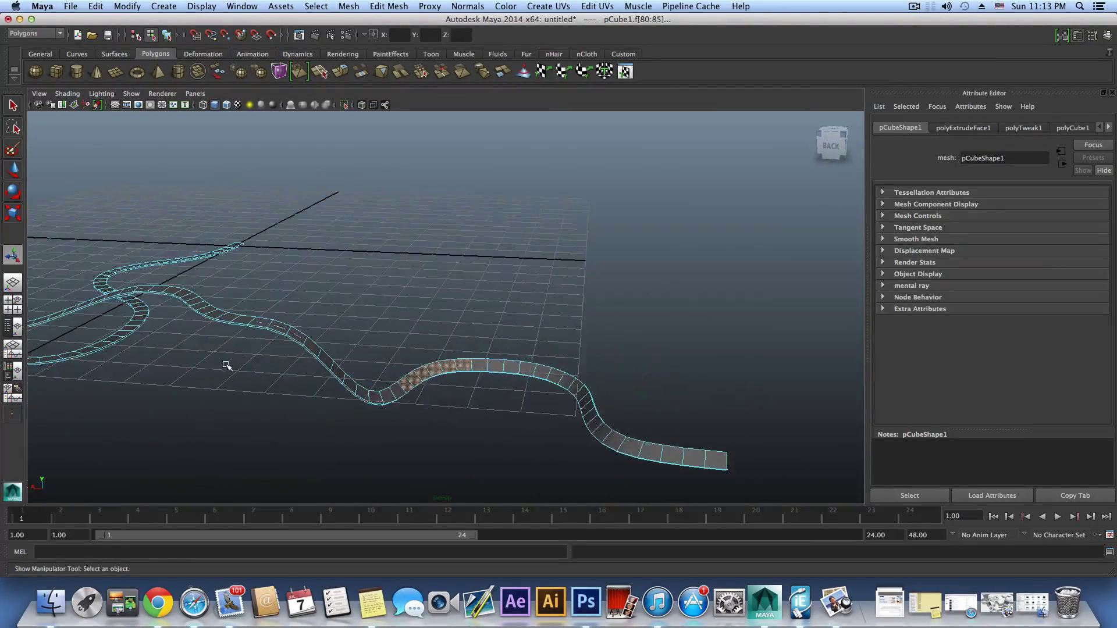
alt+drag(600, 436, 212, 416)
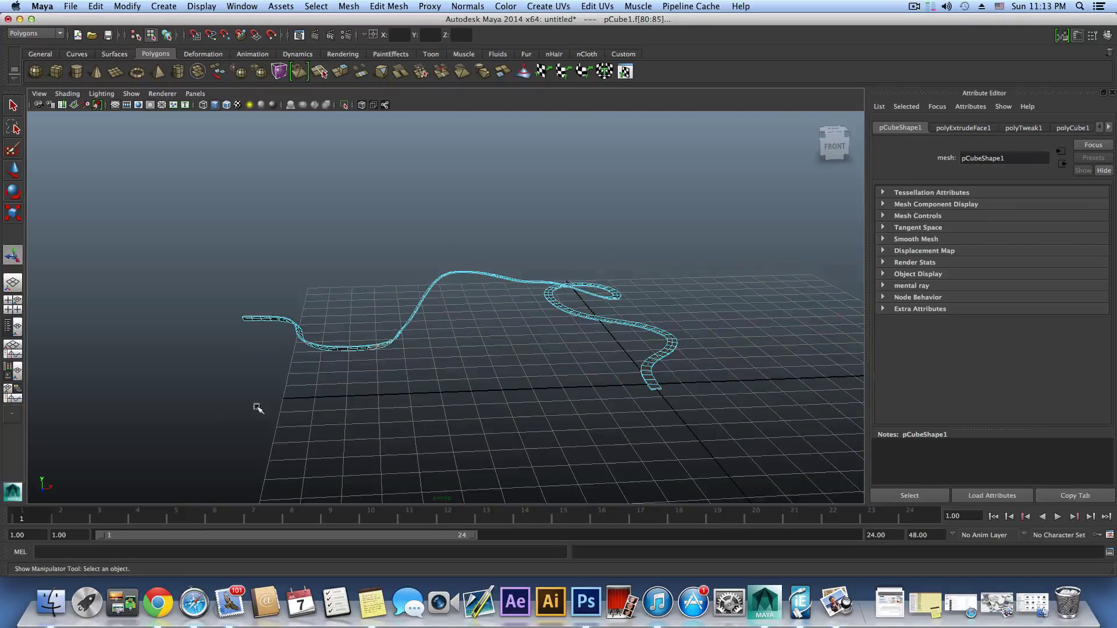
alt+drag(333, 385, 358, 398)
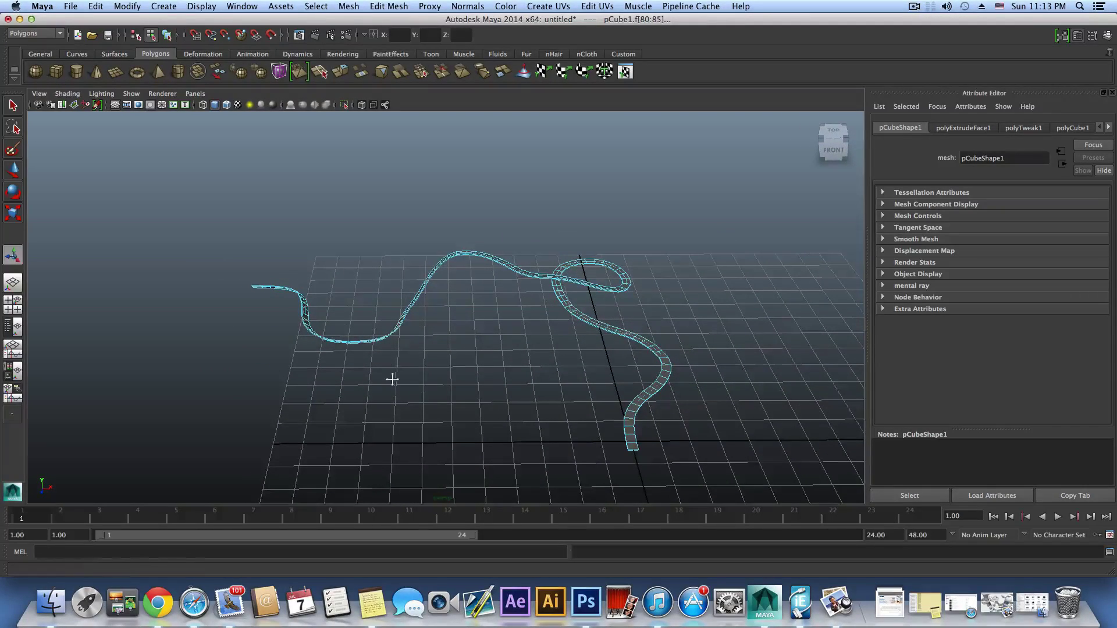
alt+drag(392, 379, 515, 349)
Rotate one cross-section's vertices on the strip's far bend to tilt it, and select the vertices of the neighbouring cross-sections.
alt+right_drag(516, 349, 427, 278)
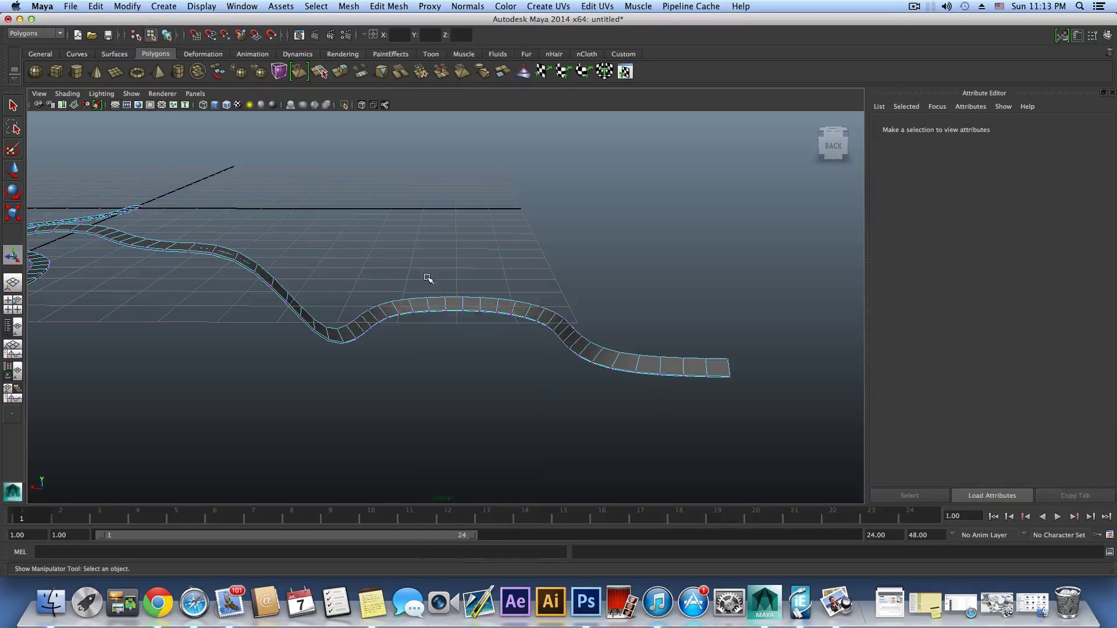
drag(454, 321, 449, 326)
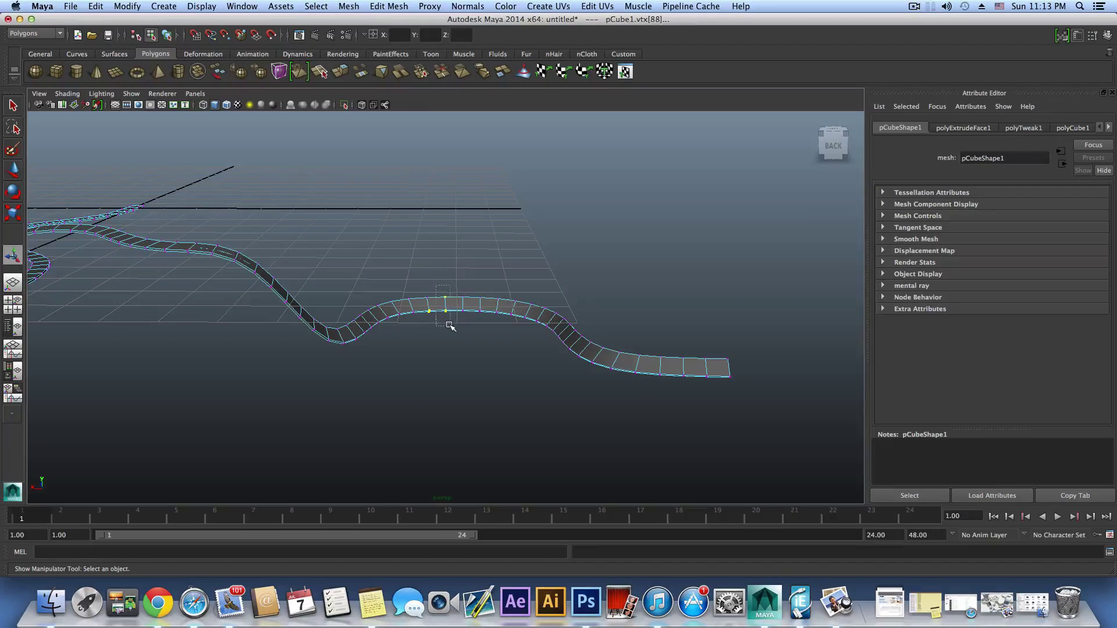
key(e)
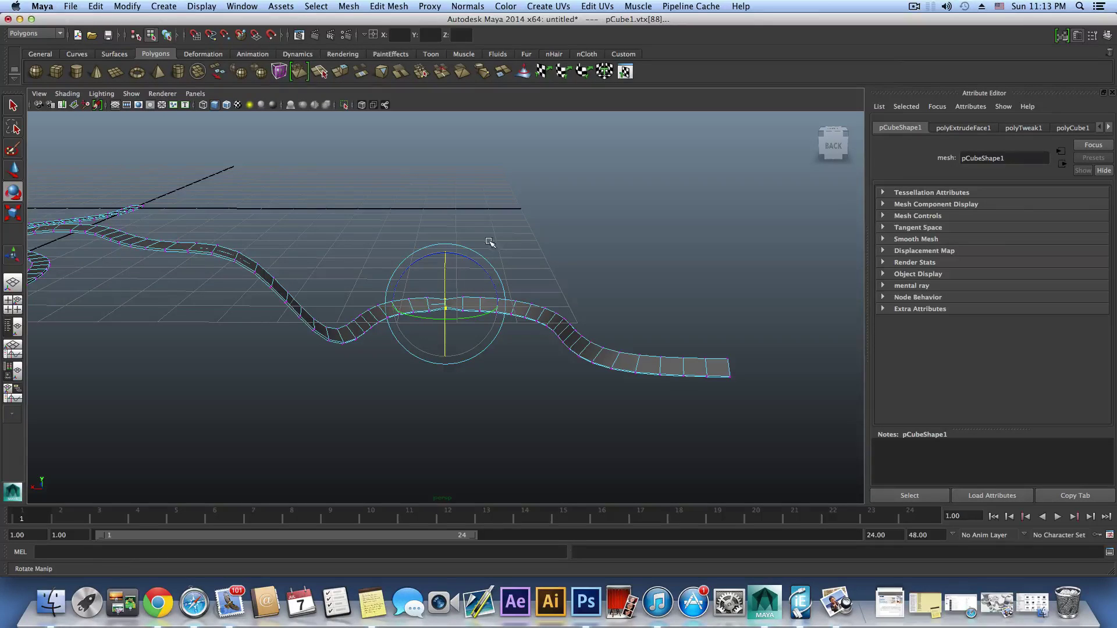
drag(485, 238, 460, 335)
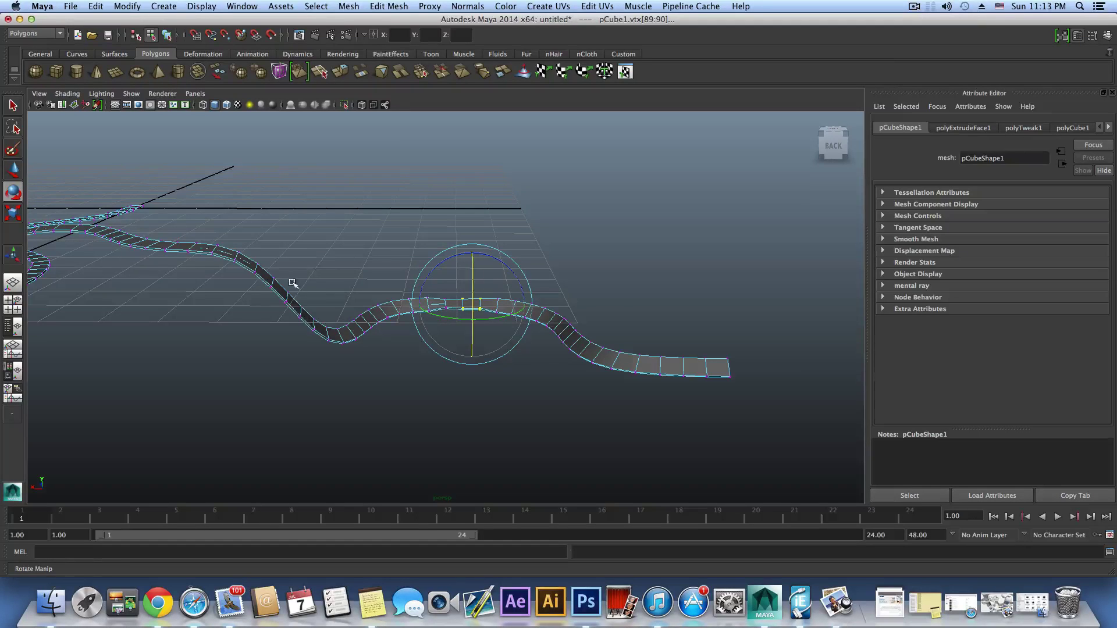
Rotate the adjacent cross-section's vertices to continue the strip's tilt, and return to object selection.
alt+middle_drag(293, 283, 431, 341)
alt+middle_drag(618, 372, 560, 366)
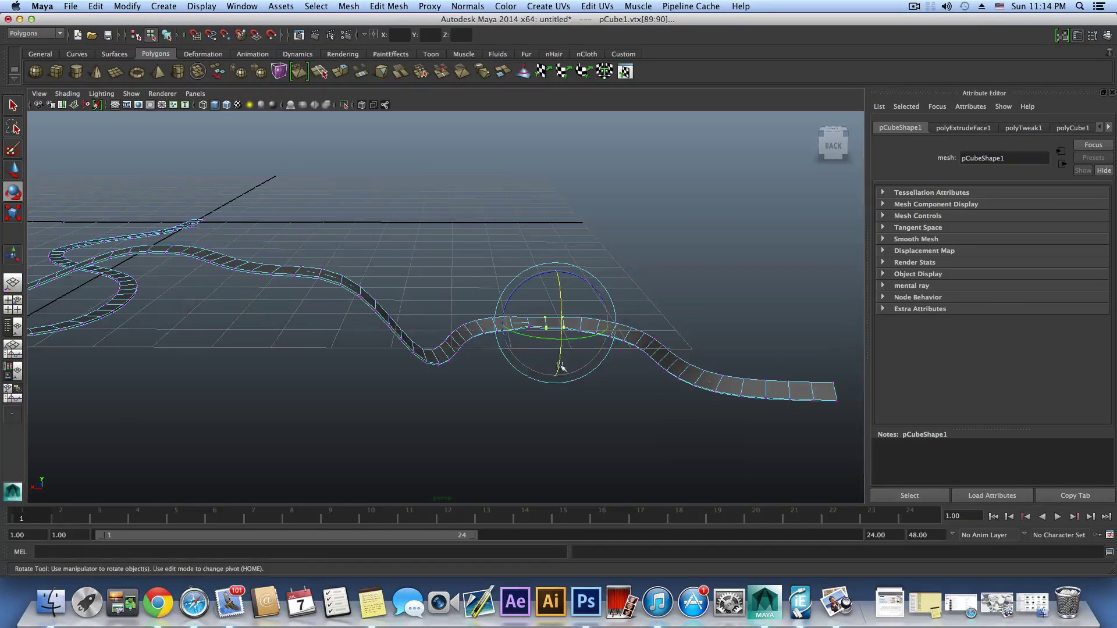
drag(518, 349, 518, 349)
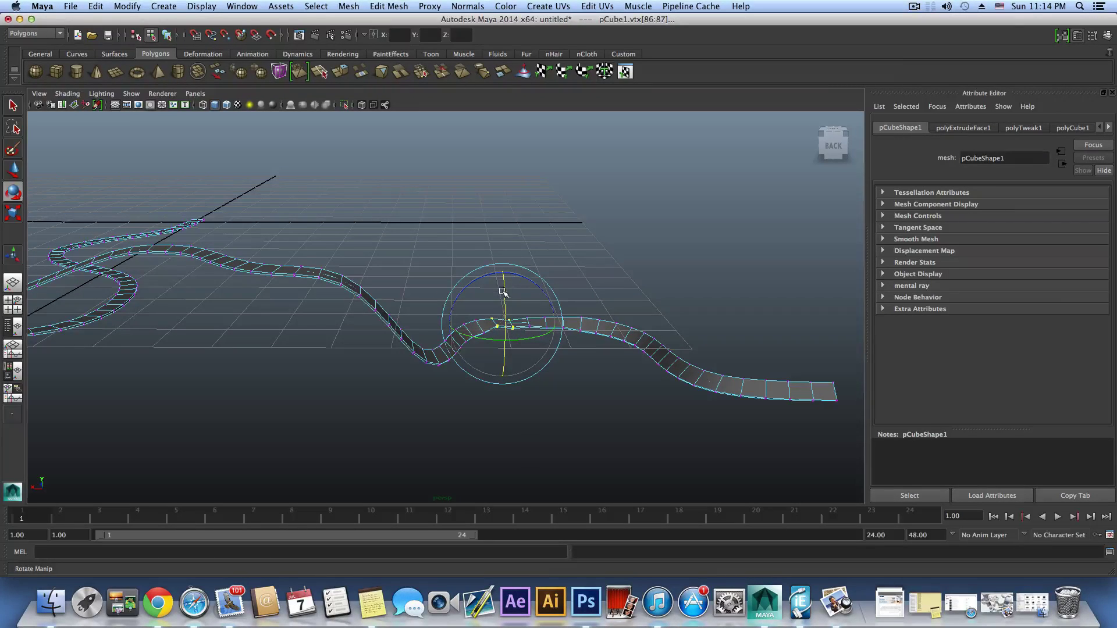
key(F8)
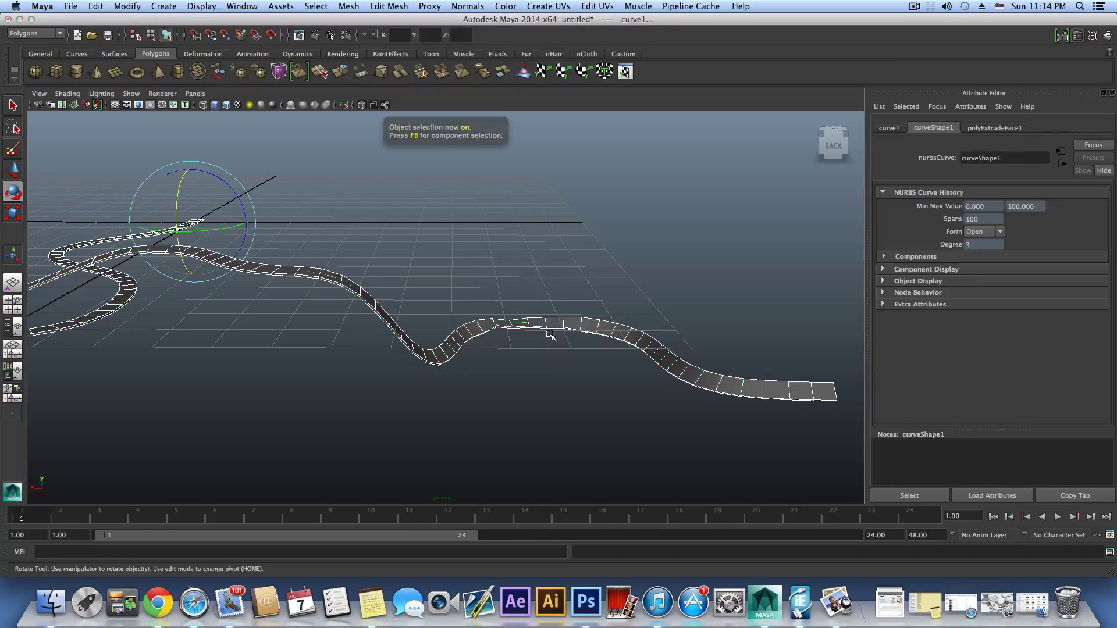
Undo the vertex rotations, the component selections and the extrusion along the curve.
key(ctrl+z)
key(ctrl+z)
key(ctrl+z)
key(ctrl+z)
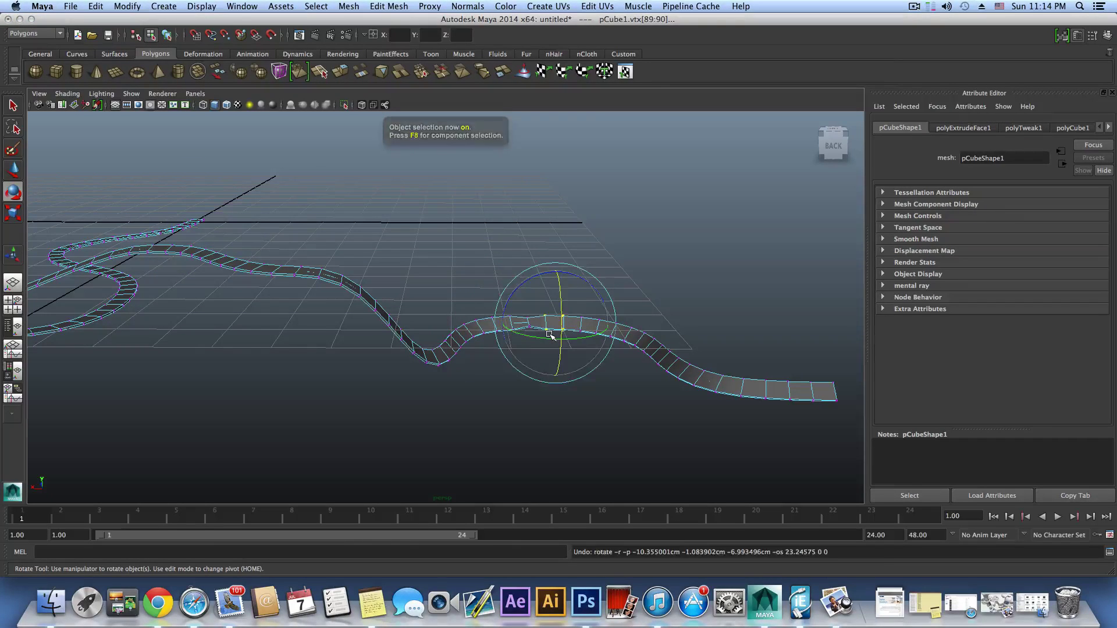
key(ctrl+z)
key(ctrl+z)
key(ctrl+z)
key(ctrl+z)
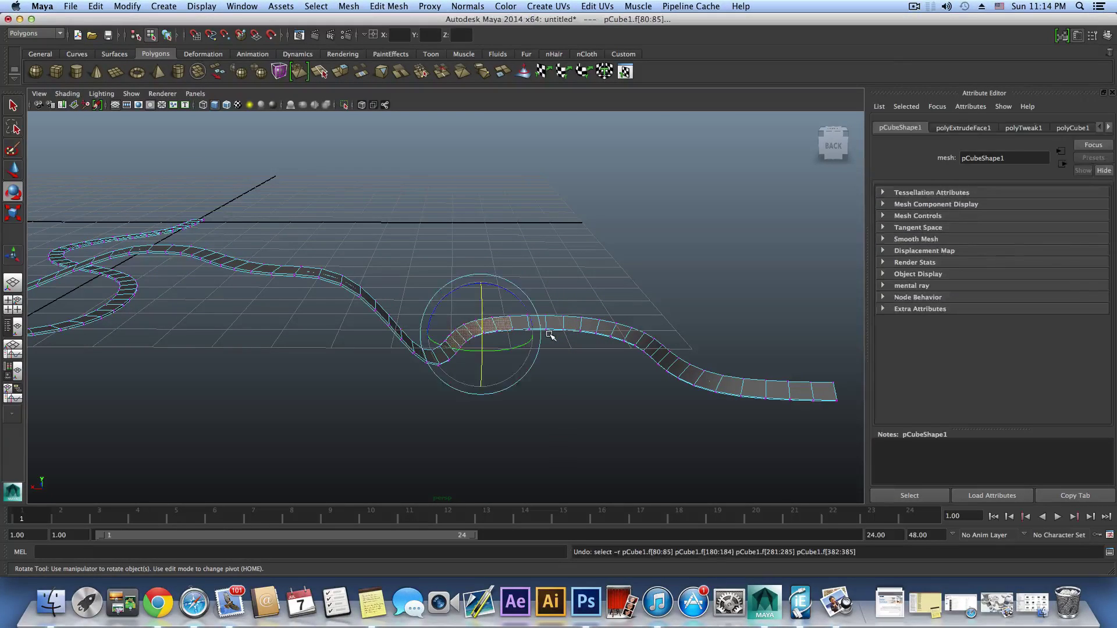
key(ctrl+z)
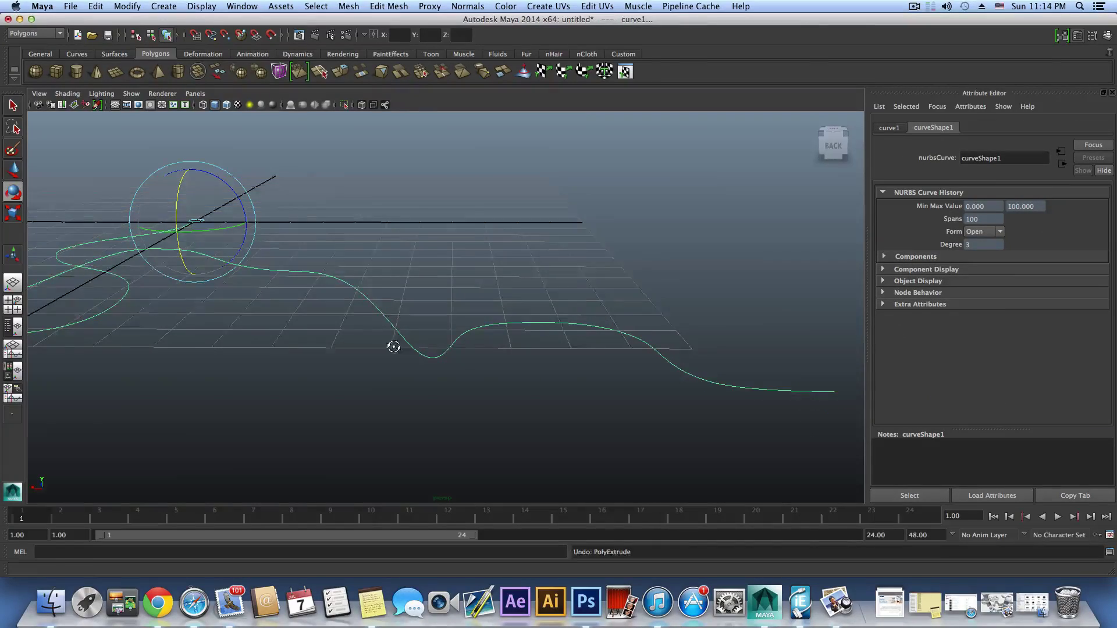
Delete the flattened cube at the start of the curve.
alt+drag(391, 344, 517, 346)
alt+middle_drag(398, 343, 491, 281)
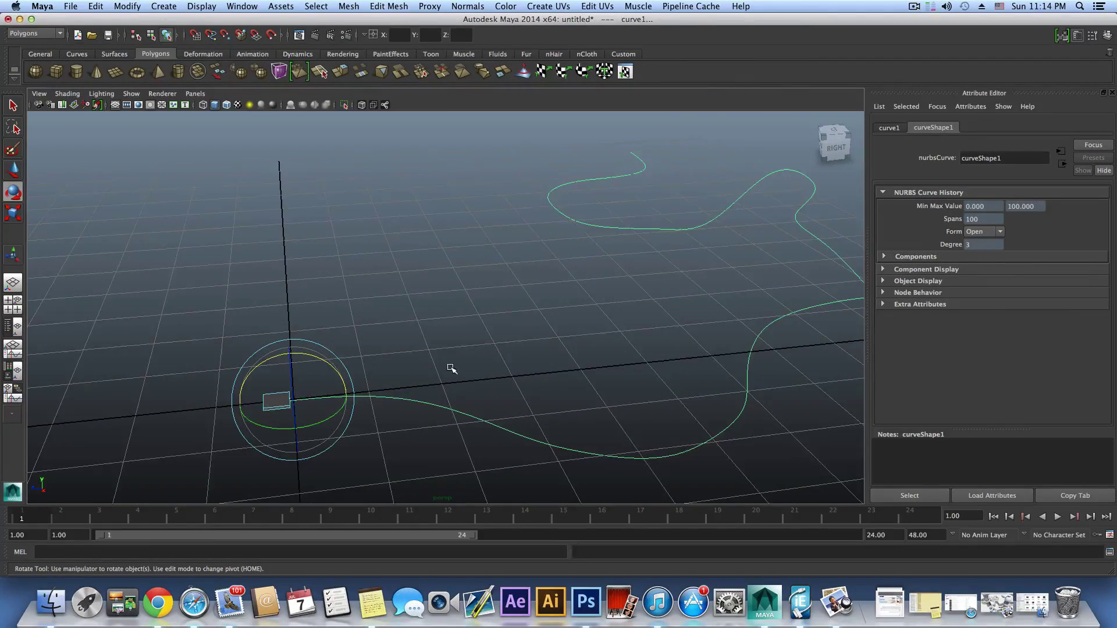
alt+middle_drag(450, 369, 313, 379)
alt+drag(314, 380, 324, 309)
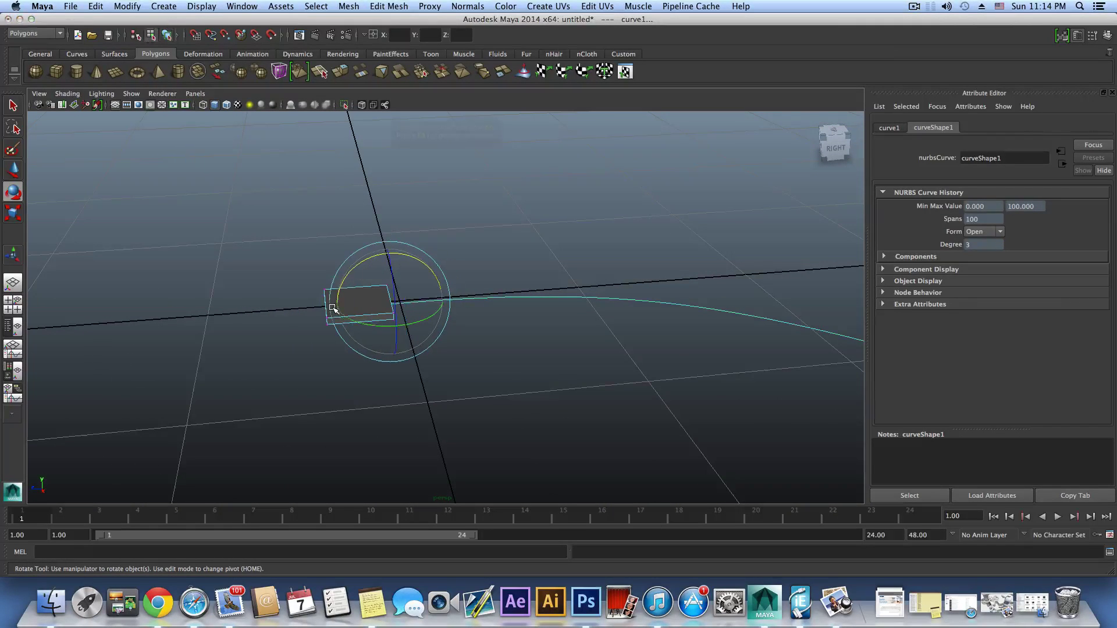
key(F8)
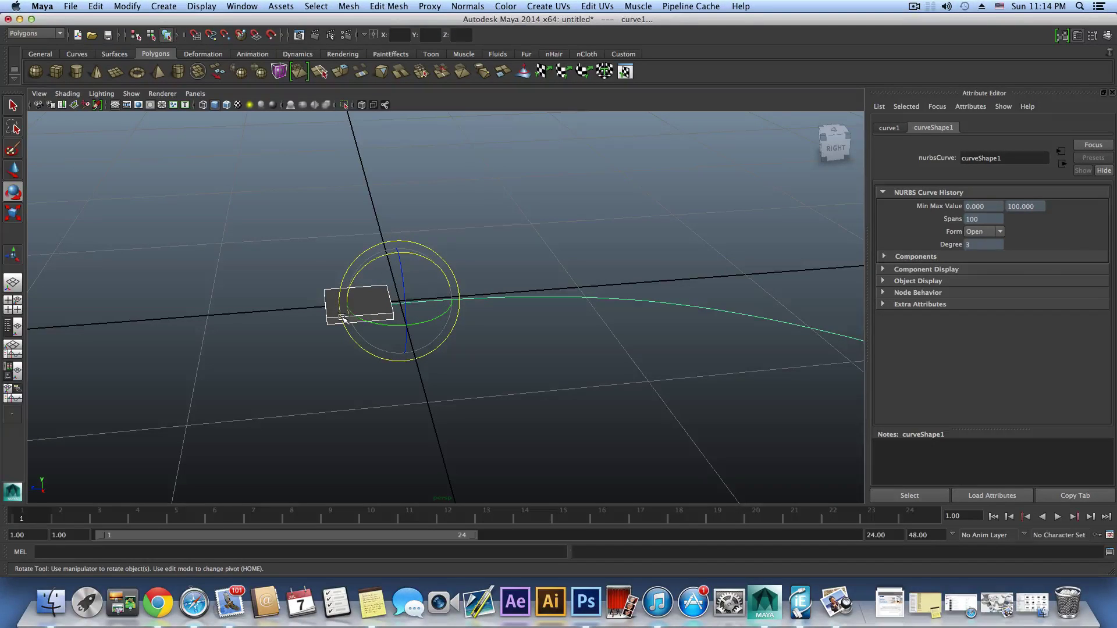
key(Delete)
key(z)
drag(329, 294, 332, 297)
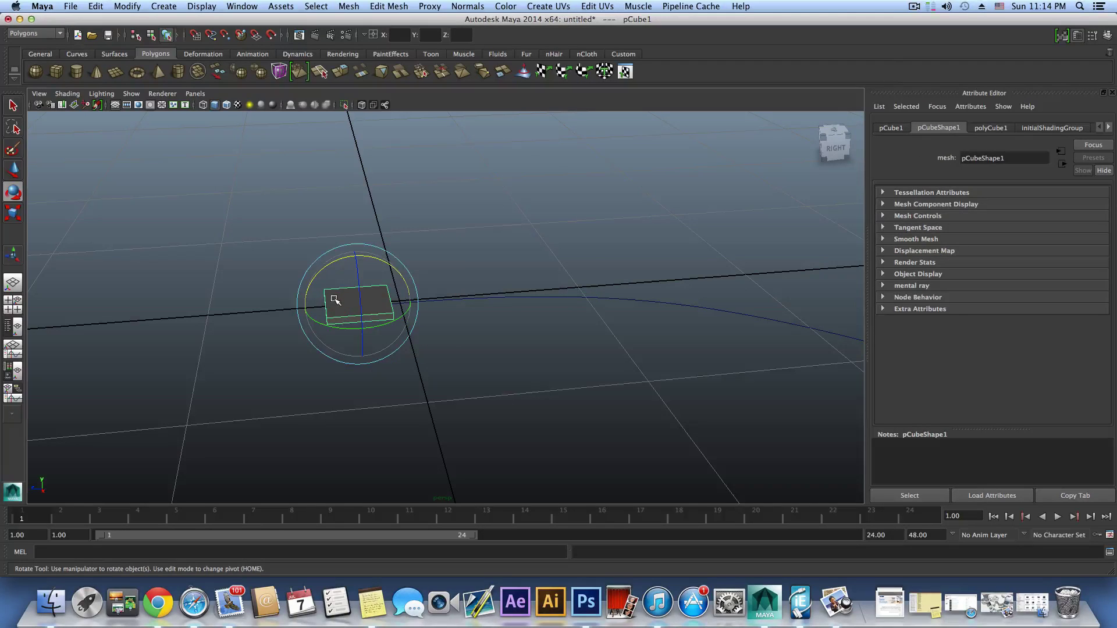
key(Delete)
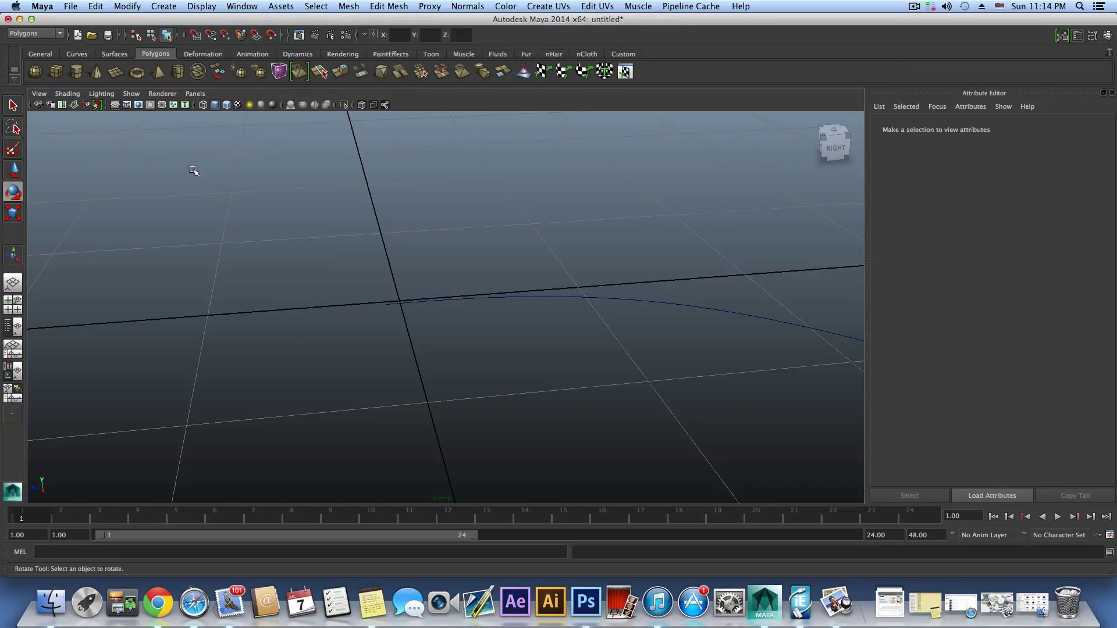
Create a polygon plane with 1 subdivision in width and height, and scale it down uniformly.
click(114, 72)
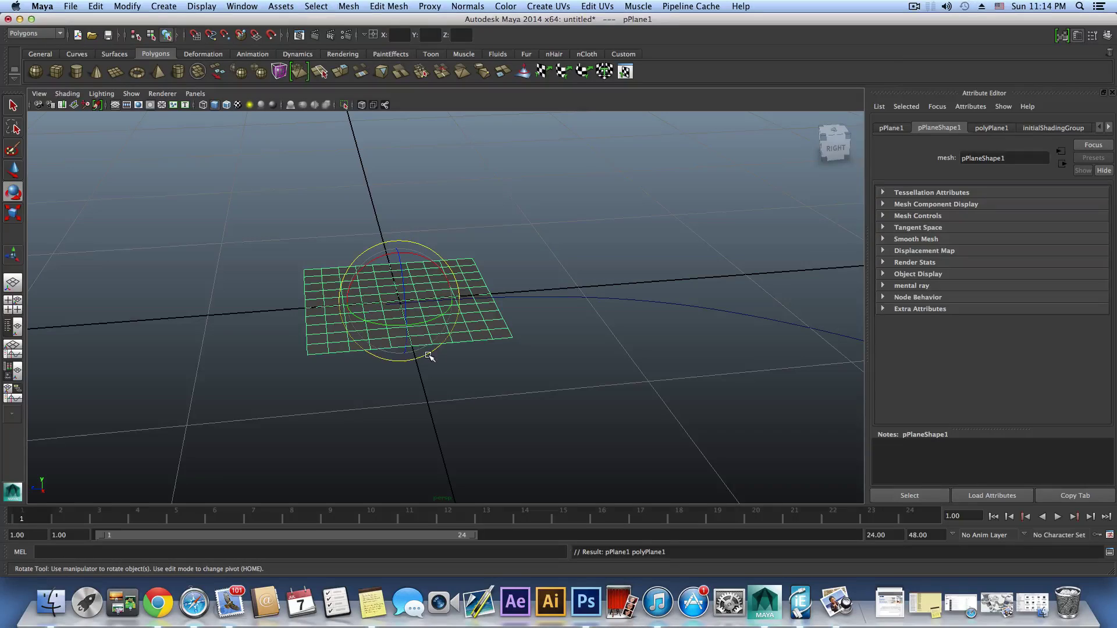
click(991, 128)
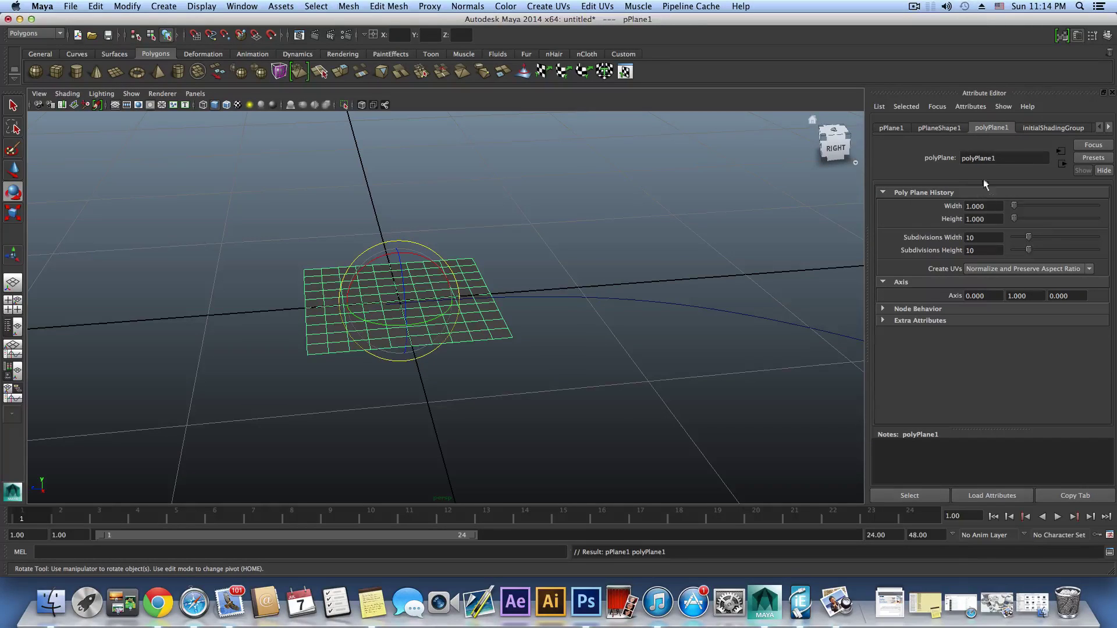
drag(1031, 236, 1001, 252)
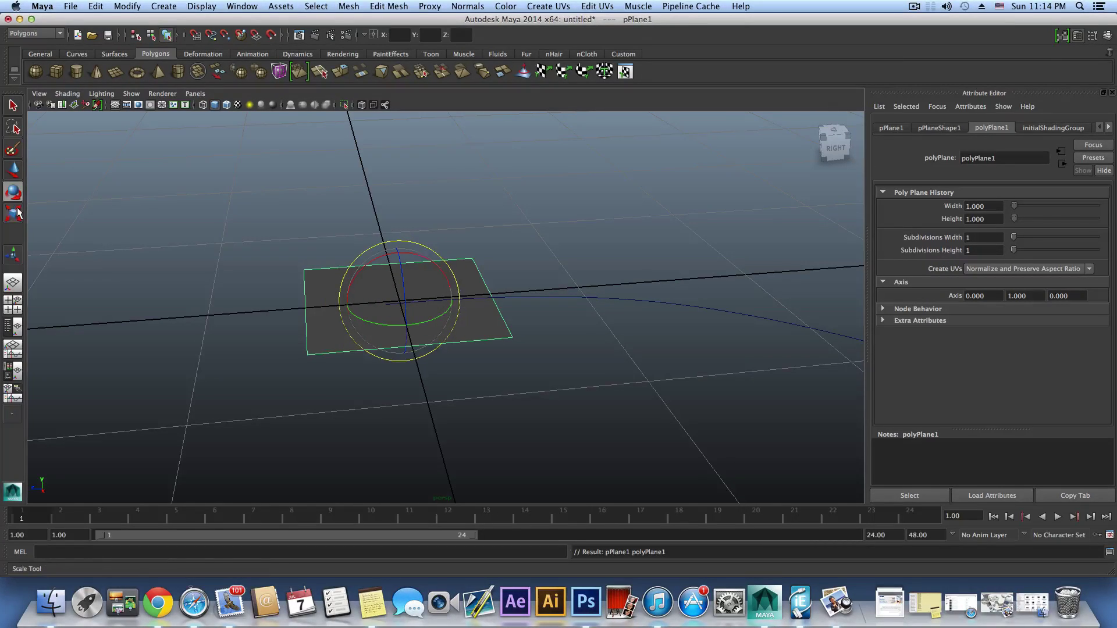
key(r)
drag(398, 301, 335, 306)
key(w)
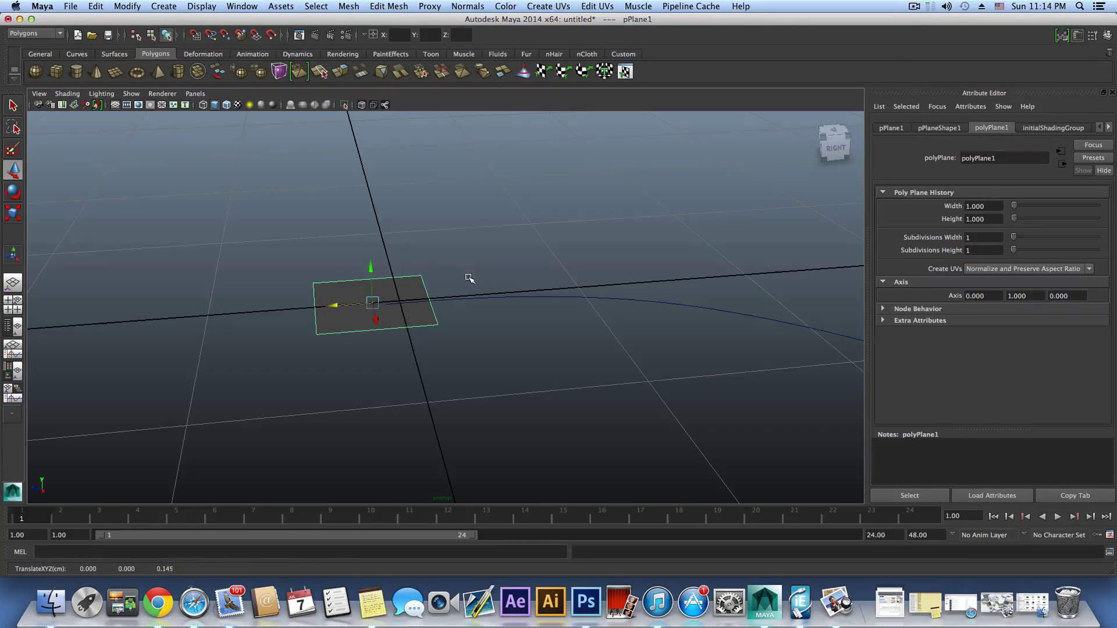
Move the plane back along the Z axis until its front edge lies near the start of the curve.
click(481, 304)
right_drag(463, 298, 461, 270)
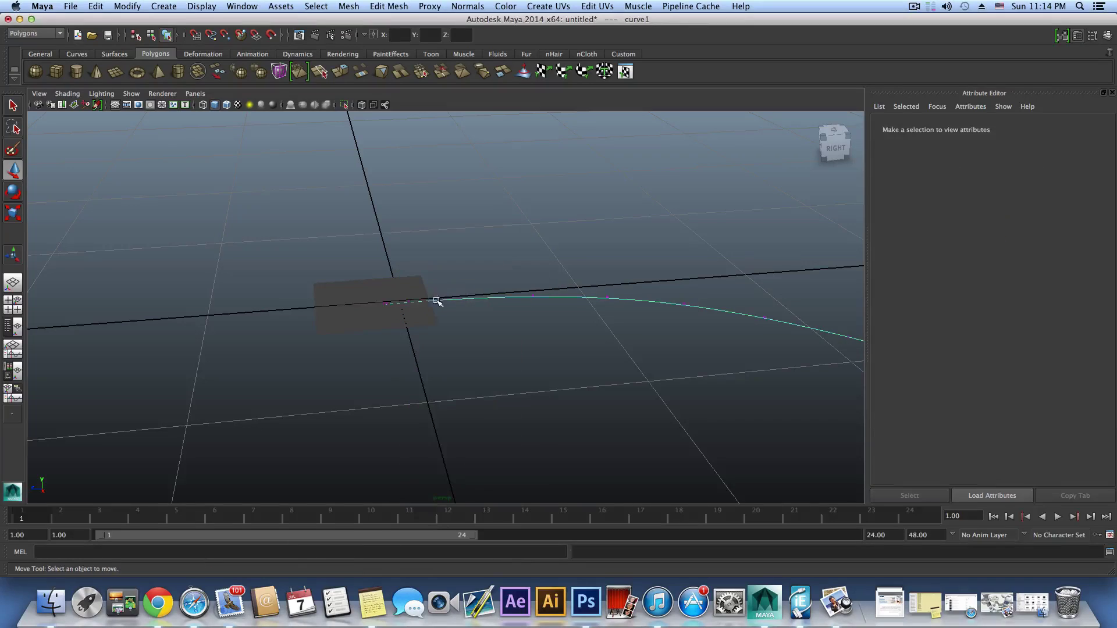
alt+right_drag(404, 299, 514, 299)
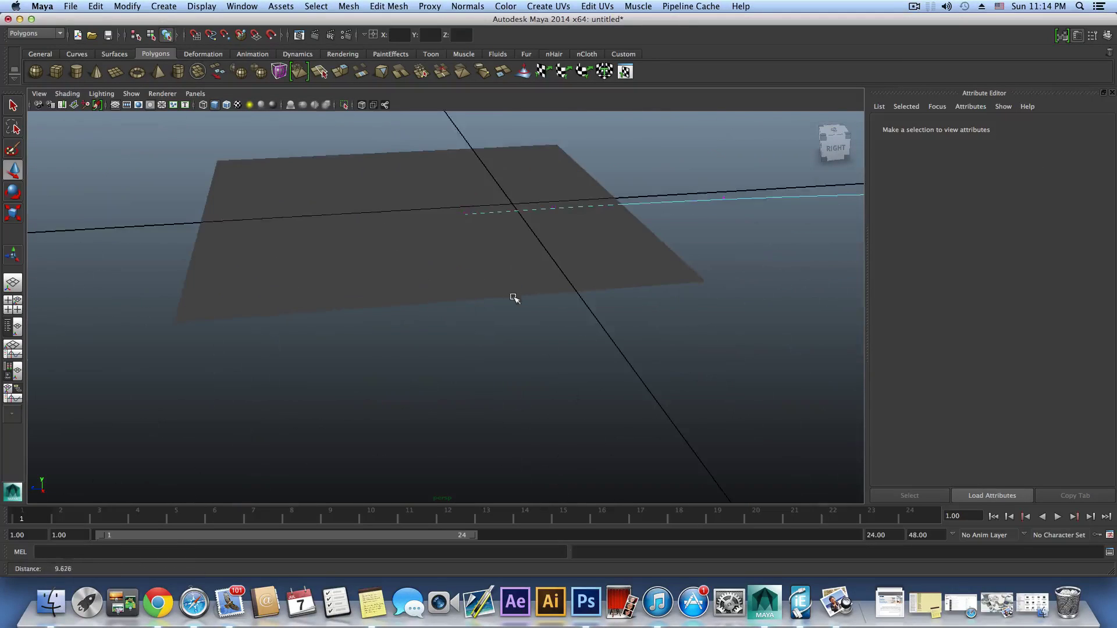
click(503, 236)
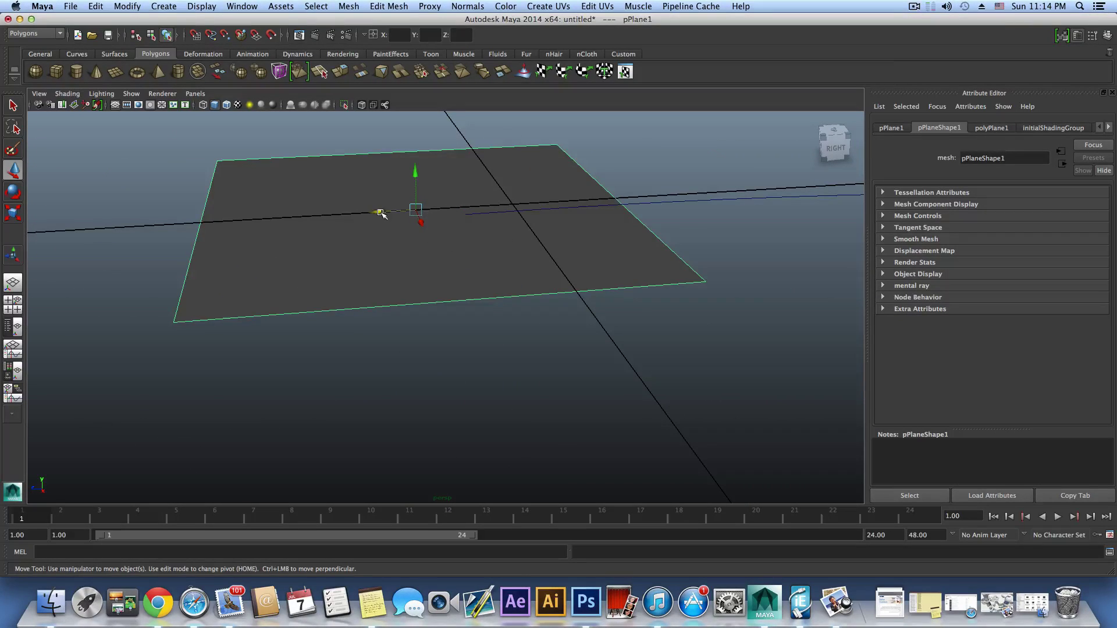
drag(379, 212, 238, 225)
Shift the curve along the X axis so its start lines up with the middle of the plane's front edge.
drag(546, 188, 569, 246)
alt+drag(494, 260, 690, 306)
alt+right_drag(691, 307, 407, 265)
alt+middle_drag(703, 397, 577, 235)
alt+right_drag(623, 302, 785, 378)
alt+middle_drag(785, 378, 692, 367)
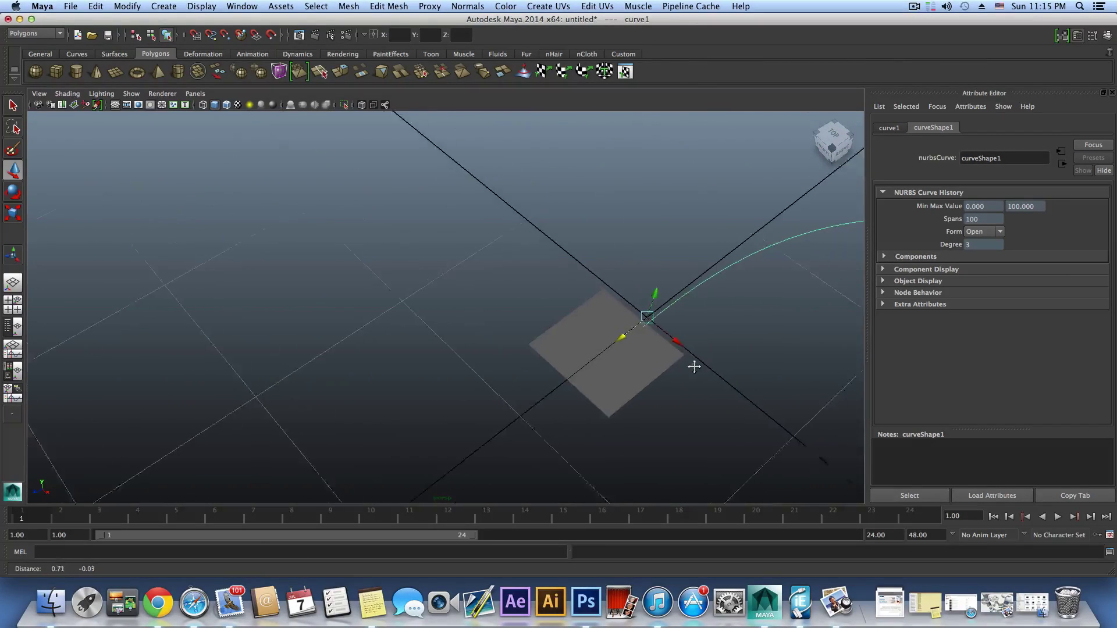
alt+right_drag(675, 362, 692, 370)
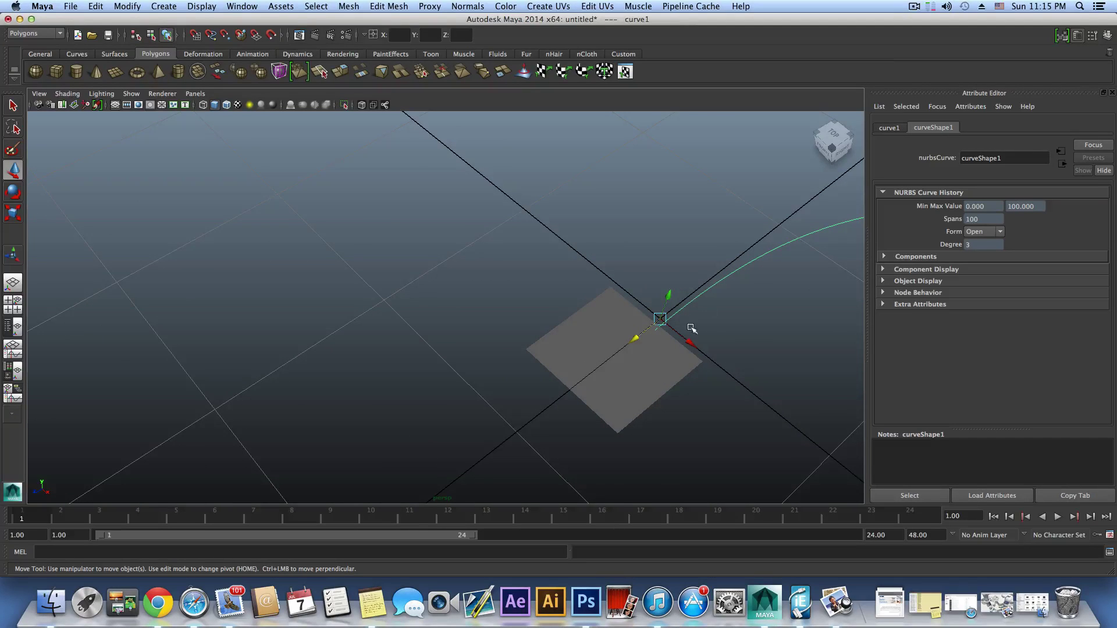
drag(690, 343, 660, 327)
alt+middle_drag(529, 253, 607, 337)
alt+right_drag(513, 271, 553, 279)
alt+middle_drag(502, 265, 501, 297)
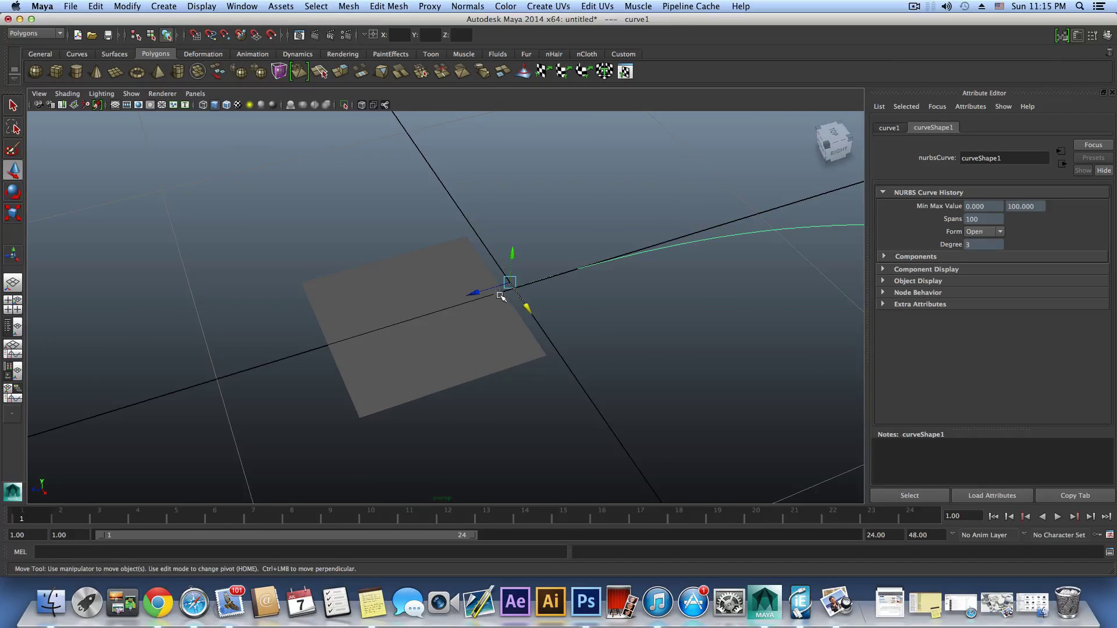
right_drag(561, 282, 494, 286)
scroll(518, 302, up, 5)
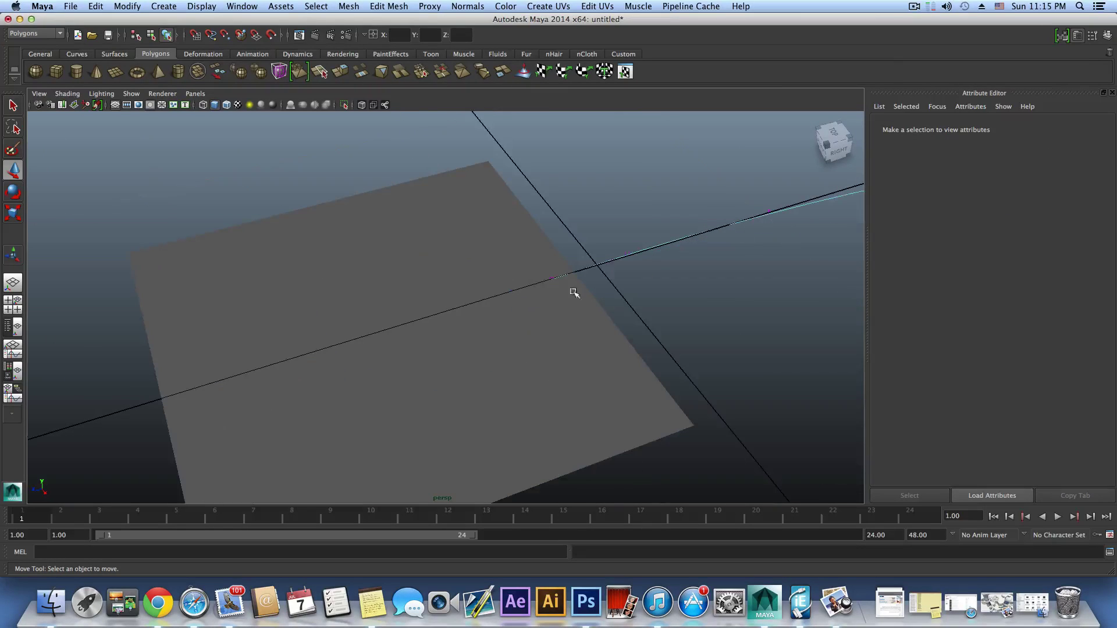
Extrude the plane's front edge along the curve with 30 divisions.
click(619, 241)
click(568, 349)
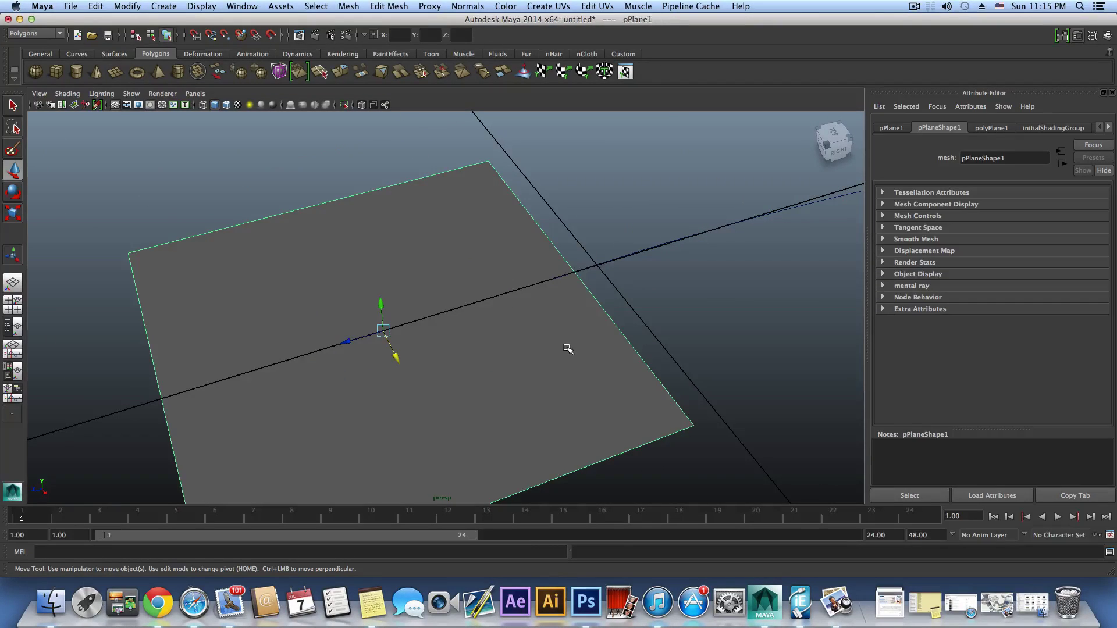
right_drag(560, 326, 572, 299)
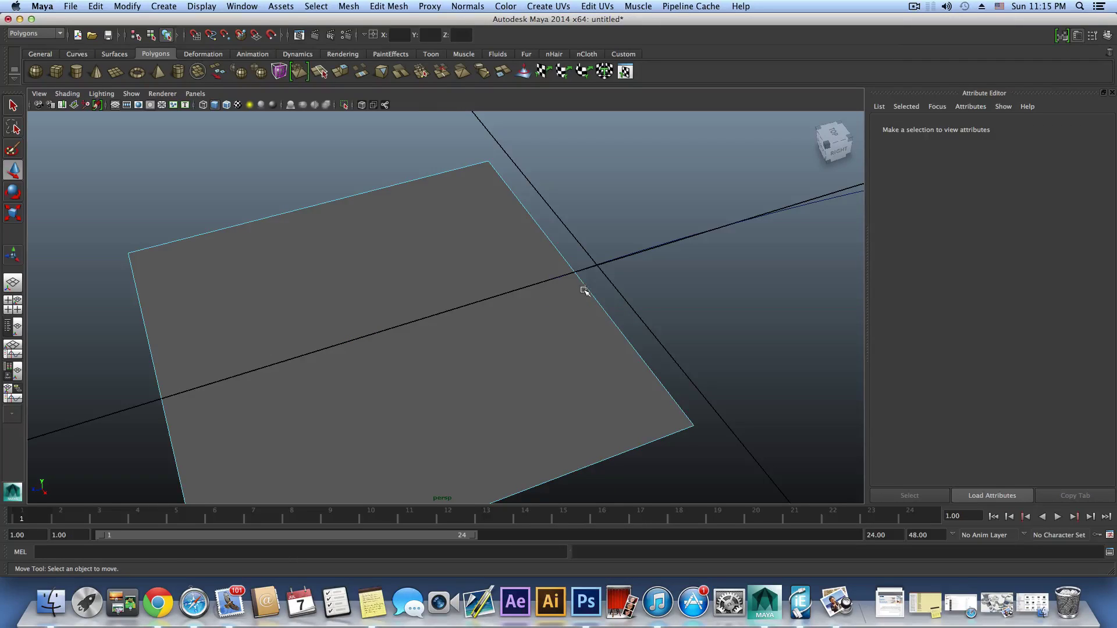
click(595, 297)
click(657, 256)
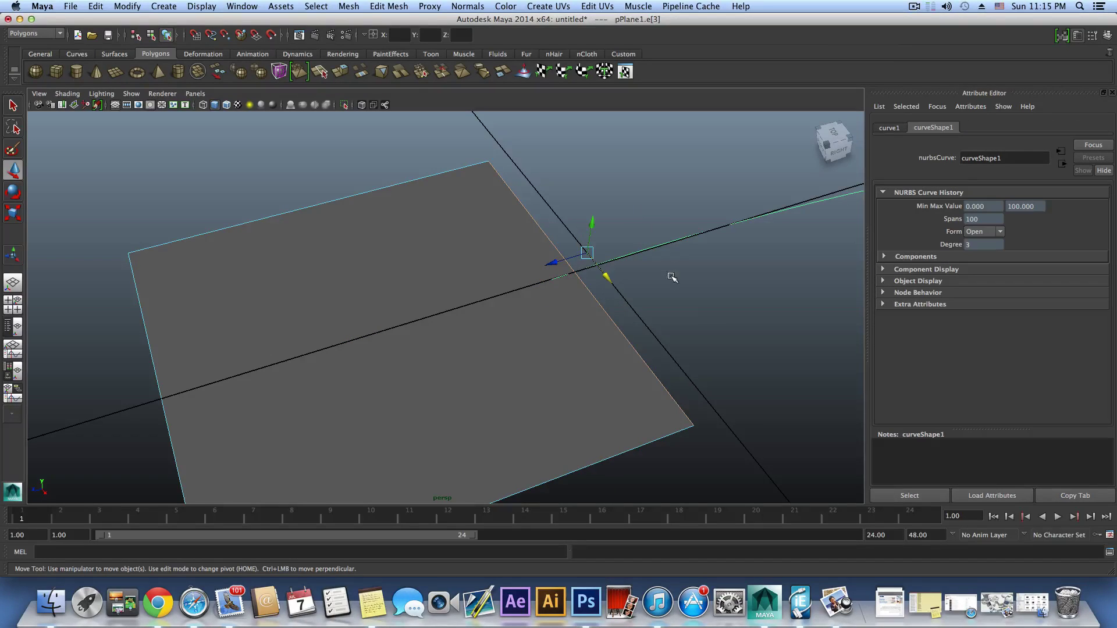
click(388, 6)
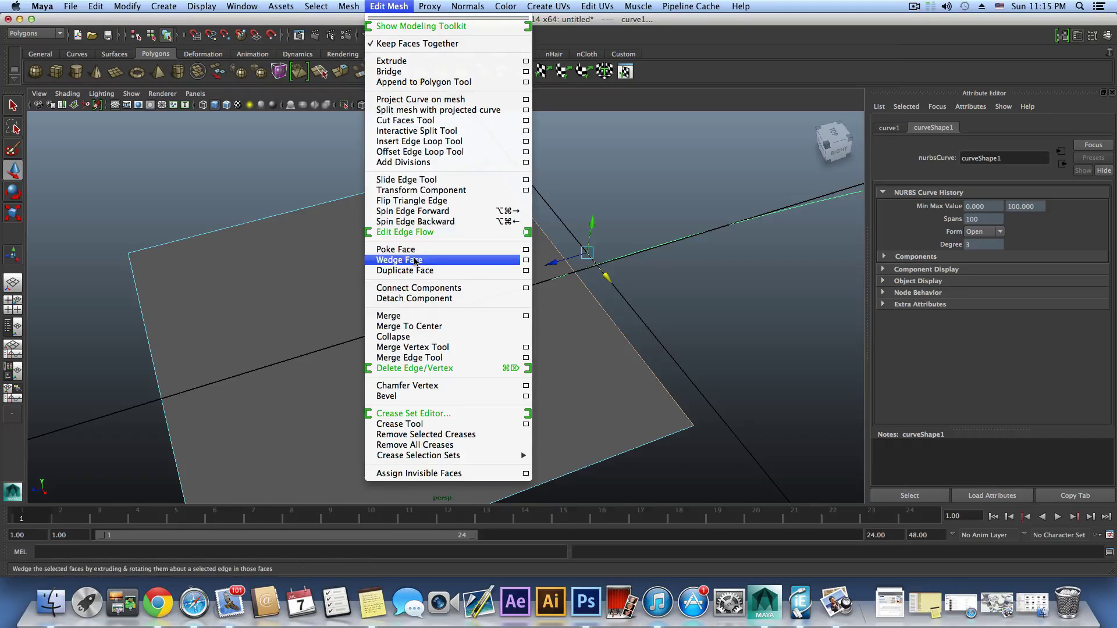
click(391, 61)
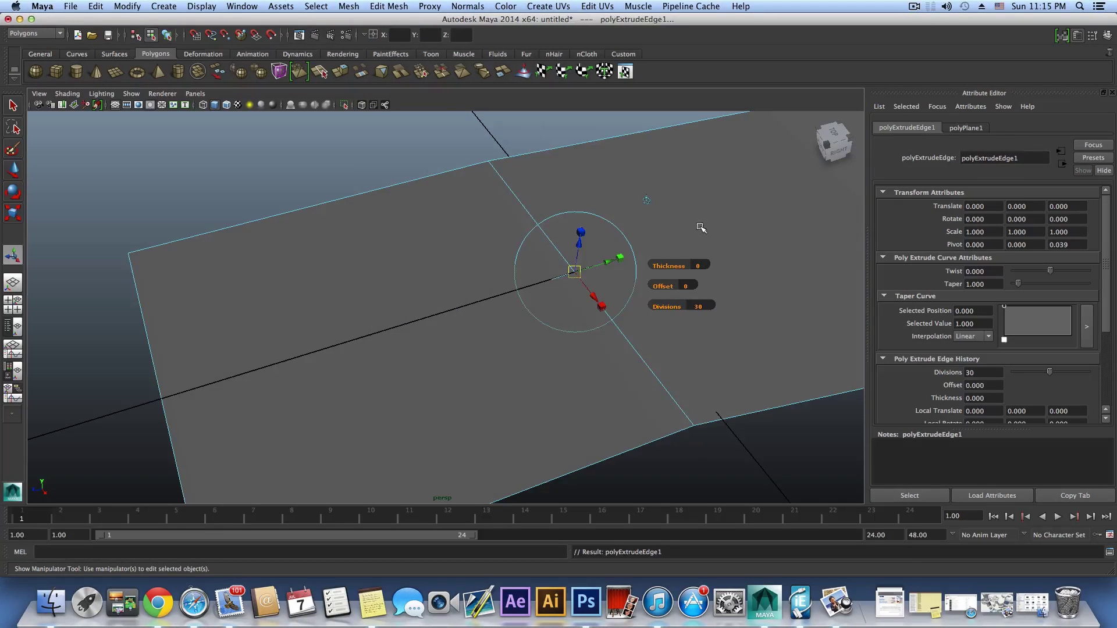
Inspect the extruded strip from several sides, checking how it follows and tilts along the curve's bends.
scroll(703, 230, down, 10)
alt+middle_drag(710, 237, 571, 239)
alt+drag(571, 239, 488, 274)
alt+right_drag(488, 274, 349, 307)
alt+drag(348, 308, 211, 281)
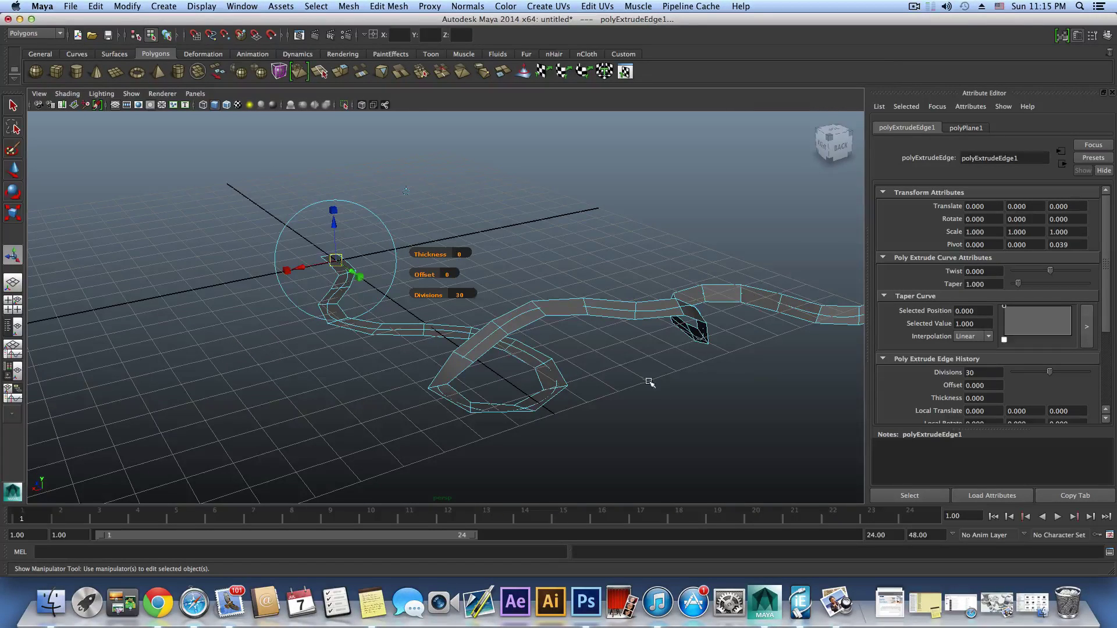
alt+drag(643, 309, 540, 318)
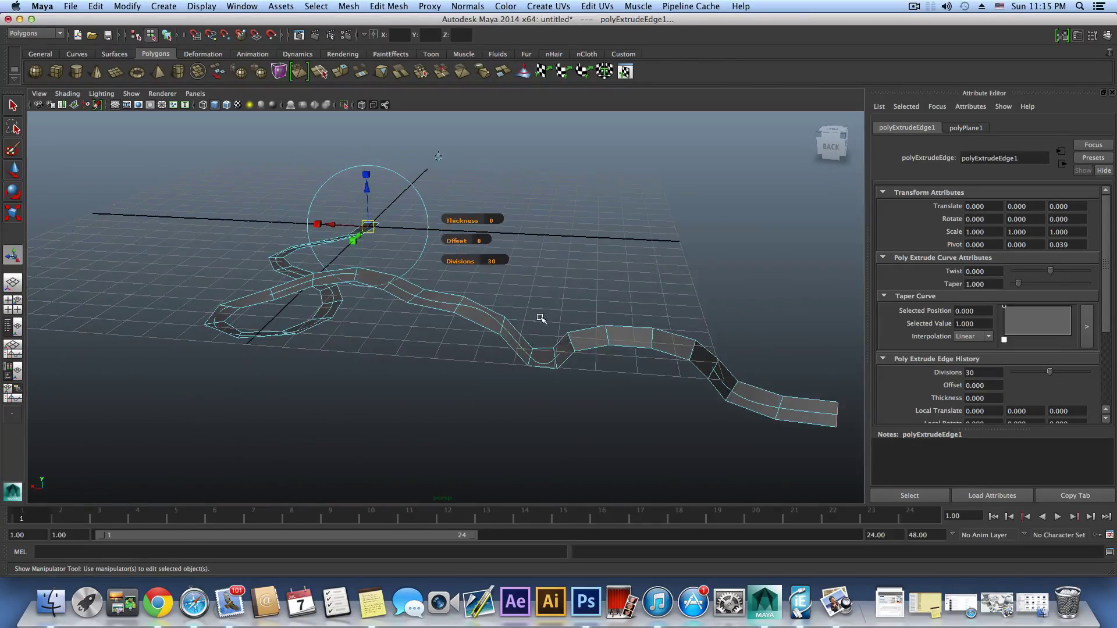
alt+drag(603, 370, 370, 289)
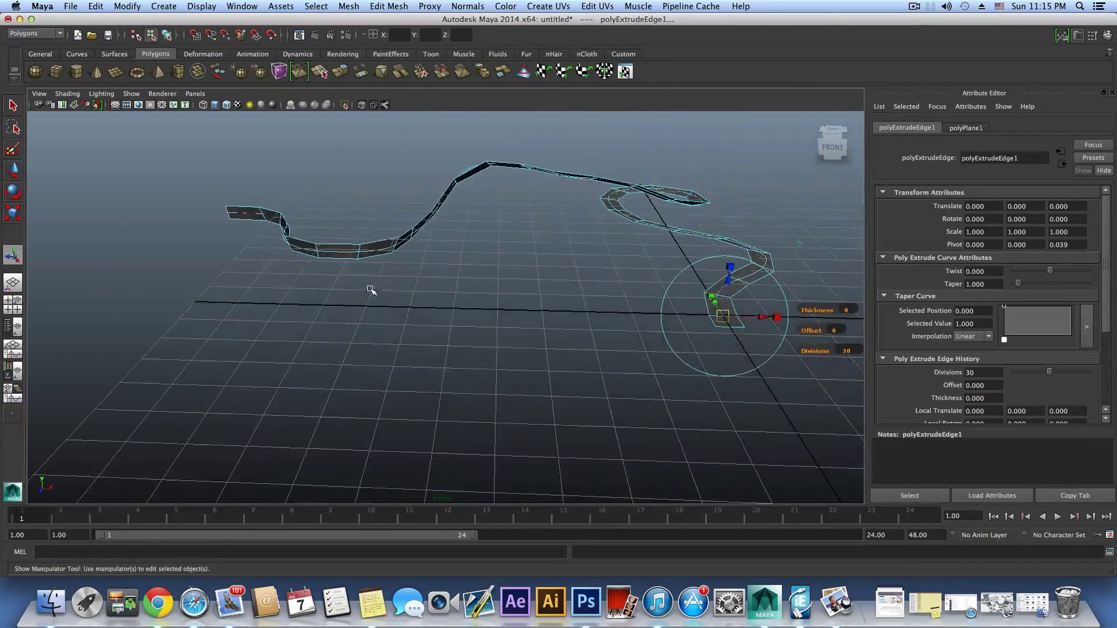
Select the vertices of the strip's far-end bend and scale them along the Y axis to level that section.
right_click(370, 251)
right_drag(329, 252, 327, 250)
alt+drag(344, 257, 347, 255)
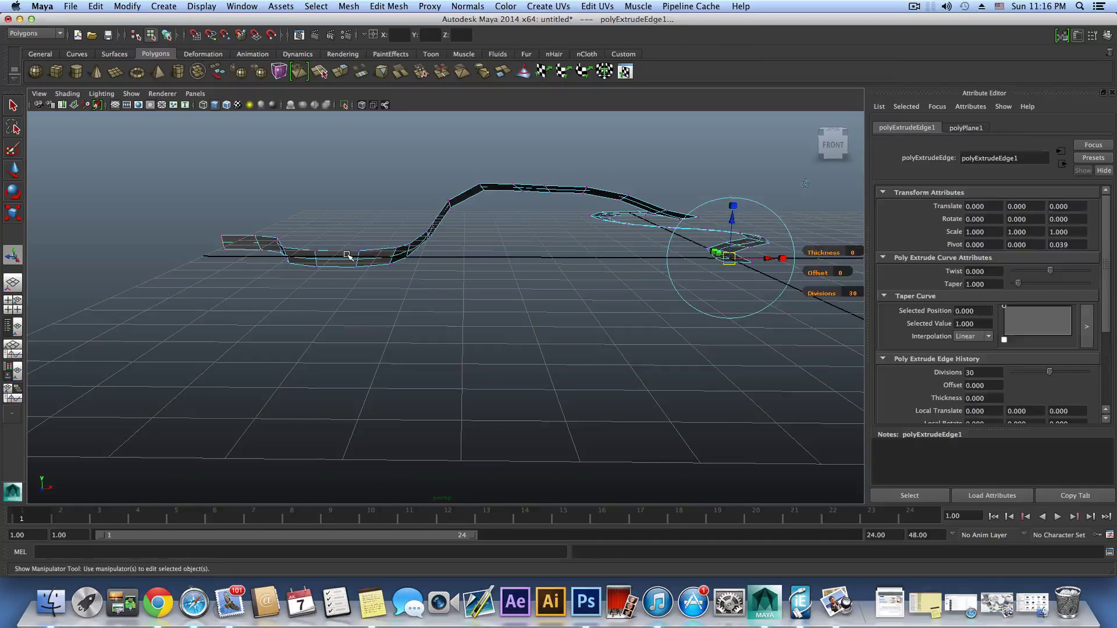
key(F8)
click(347, 256)
right_drag(347, 254, 279, 231)
drag(171, 176, 415, 342)
key(r)
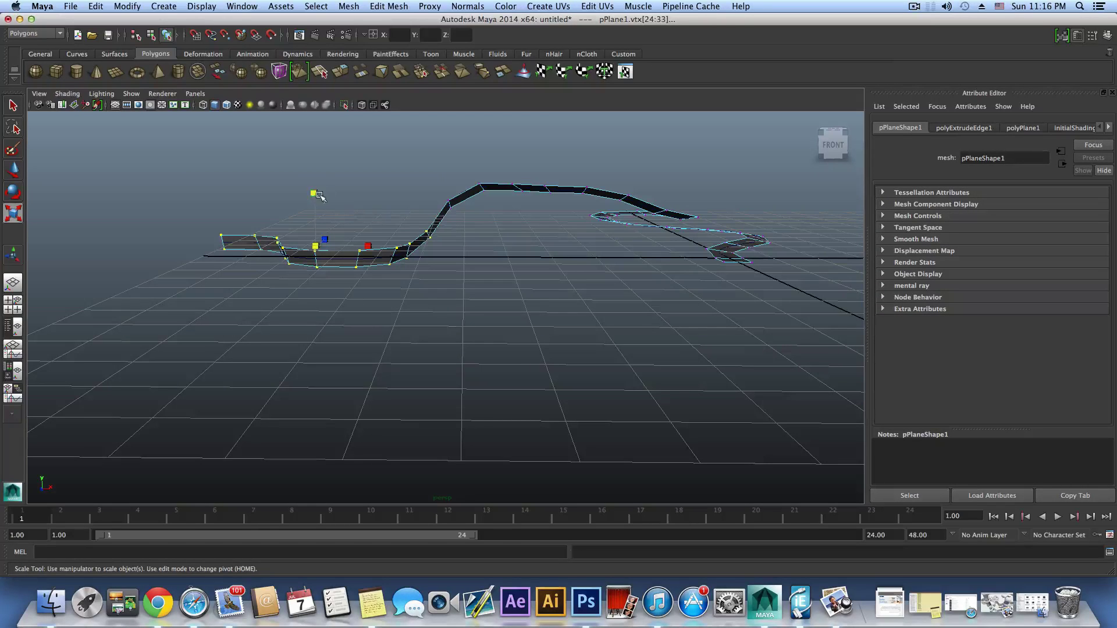
drag(318, 195, 415, 292)
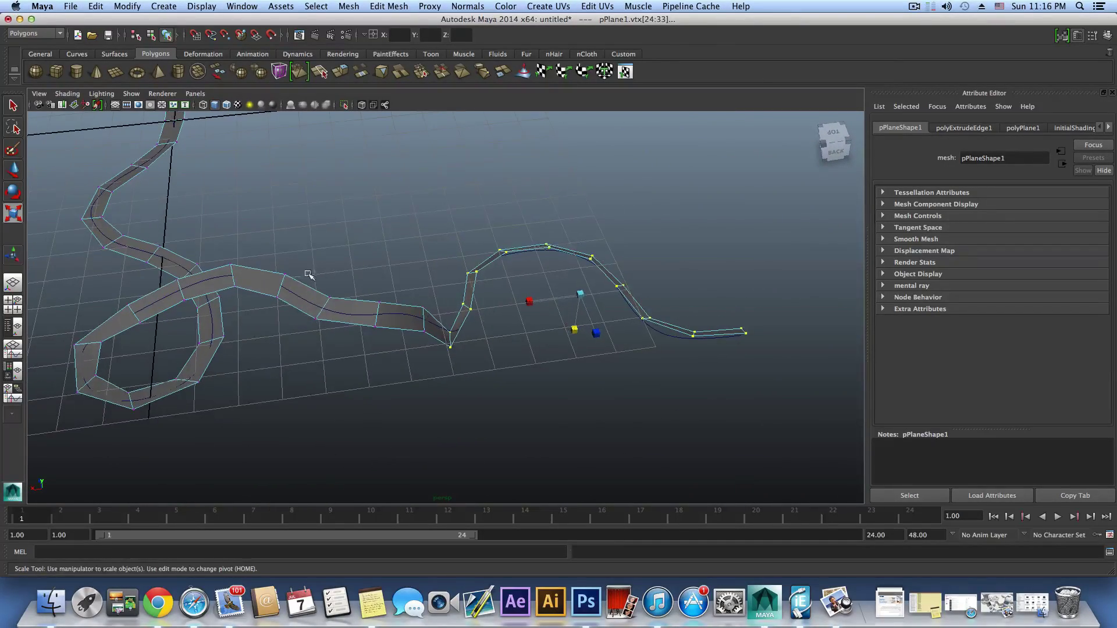
alt+drag(573, 272, 493, 319)
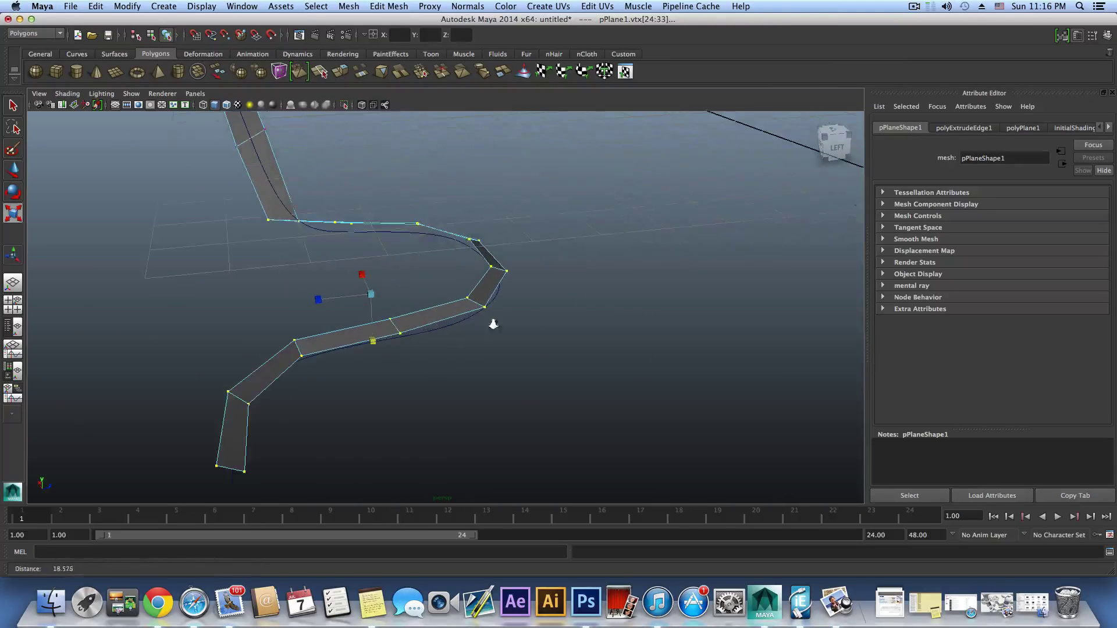
drag(372, 341, 334, 407)
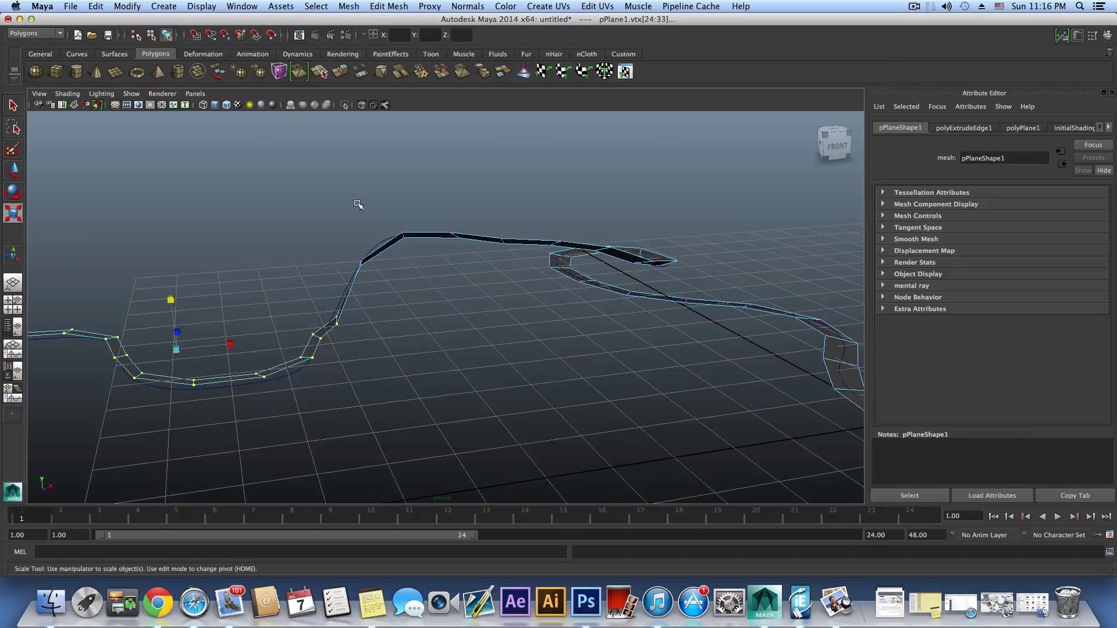
Select the vertices on the crest of the strip and flatten them with a Y-axis scale.
drag(468, 268, 467, 268)
drag(412, 193, 421, 248)
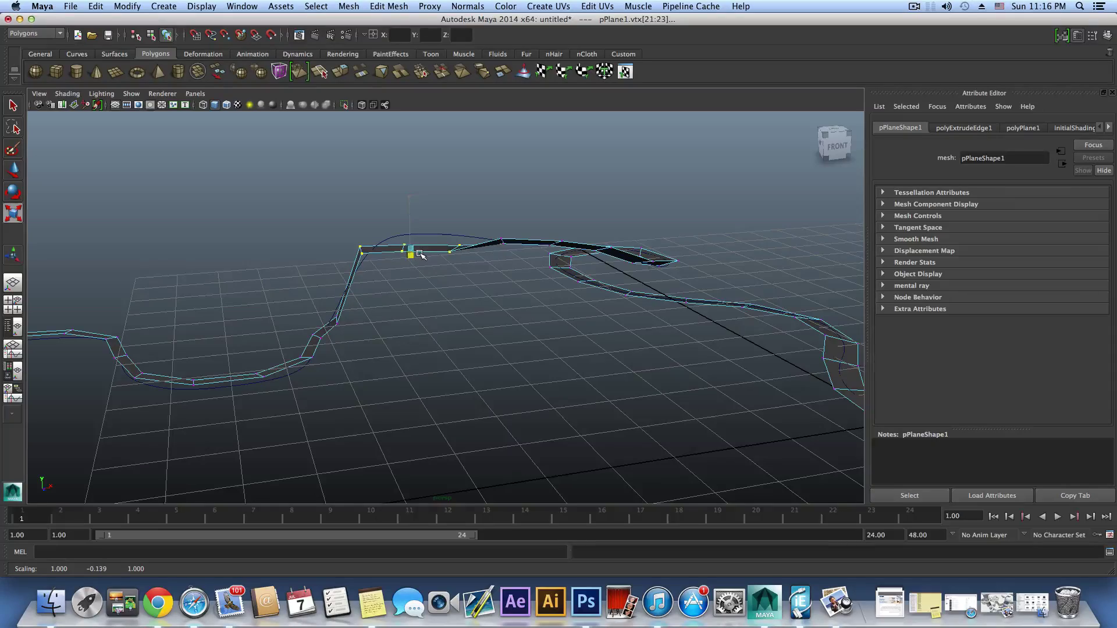
alt+drag(420, 254, 311, 328)
alt+drag(381, 274, 237, 355)
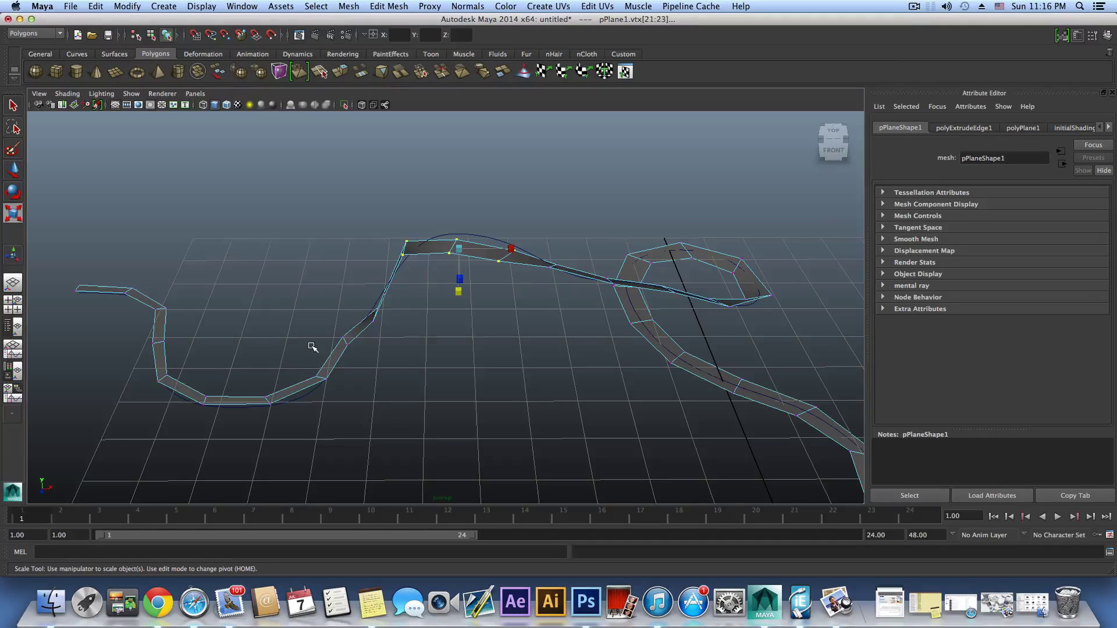
alt+drag(311, 346, 264, 331)
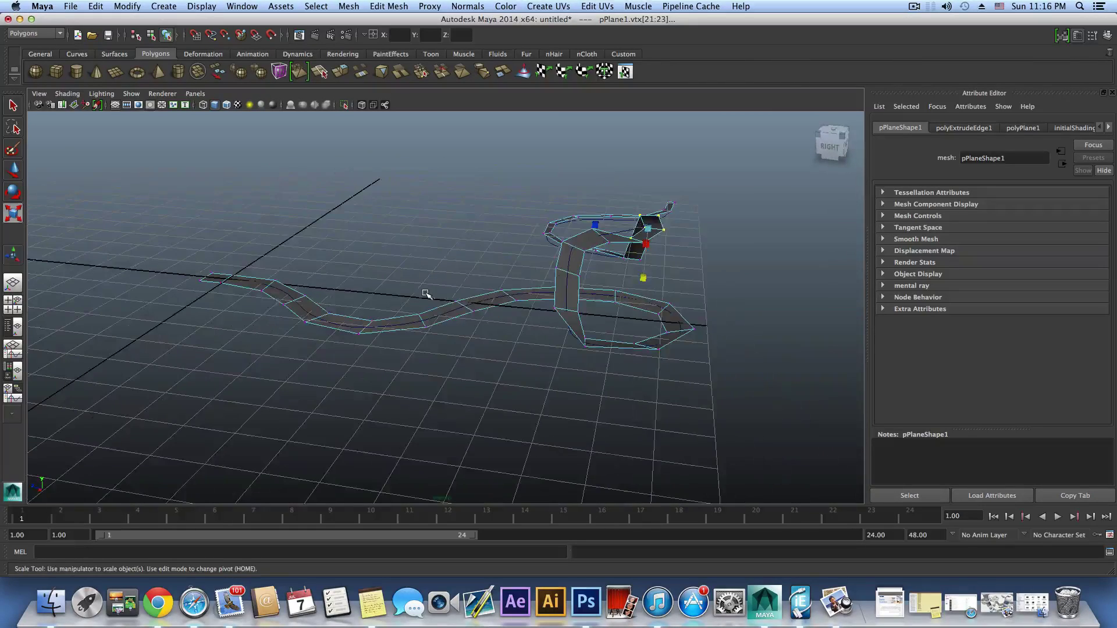
Undo the vertex scaling, the component selections and the edge extrusion along the curve.
key(z)
key(z)
key(z)
key(z)
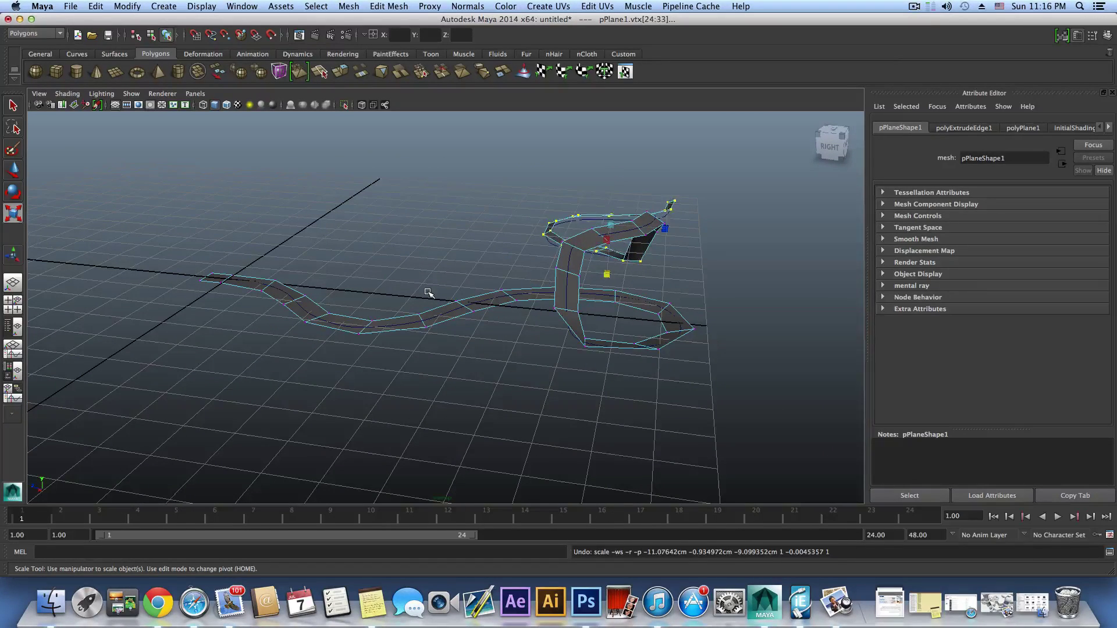
key(z)
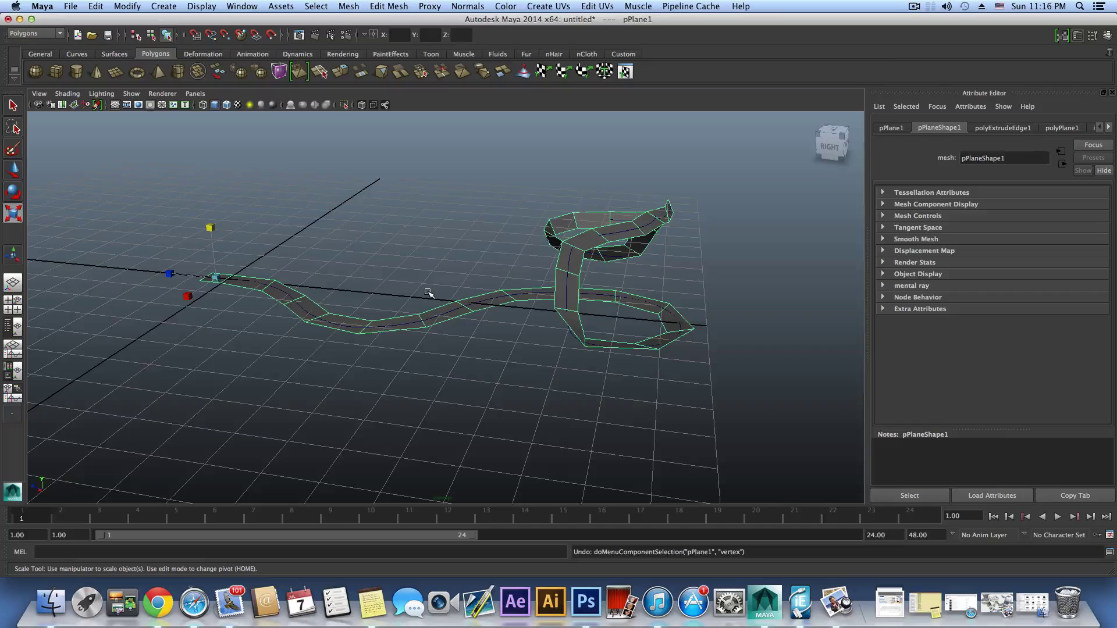
key(z)
key(z)
key(z)
key(z)
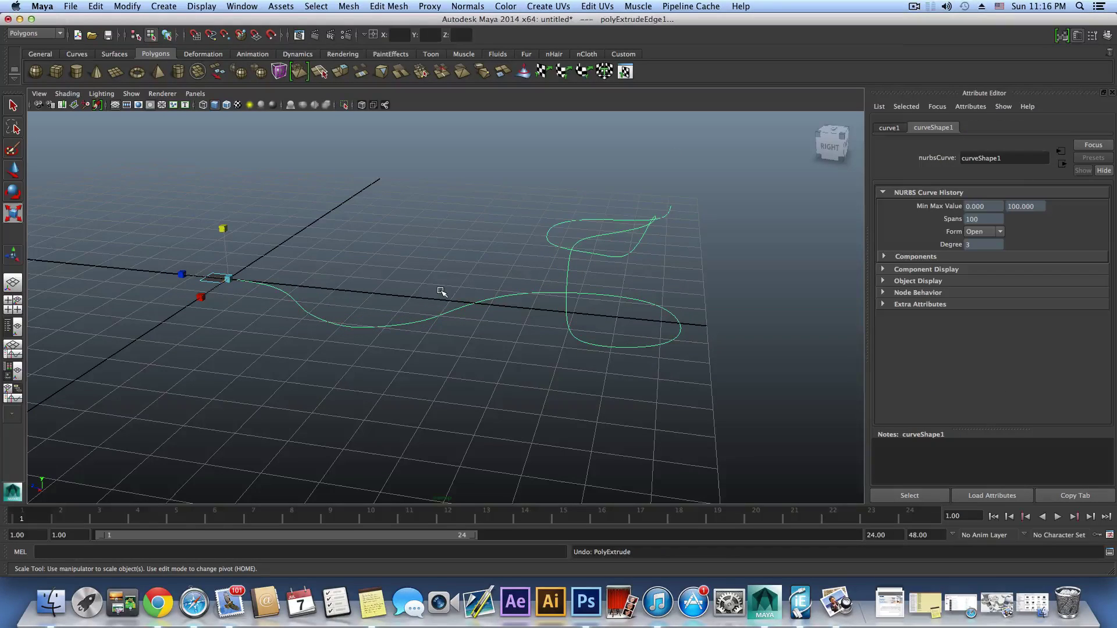
Return to object selection and delete the small flat plane at the start of the curve.
alt+drag(441, 282, 386, 320)
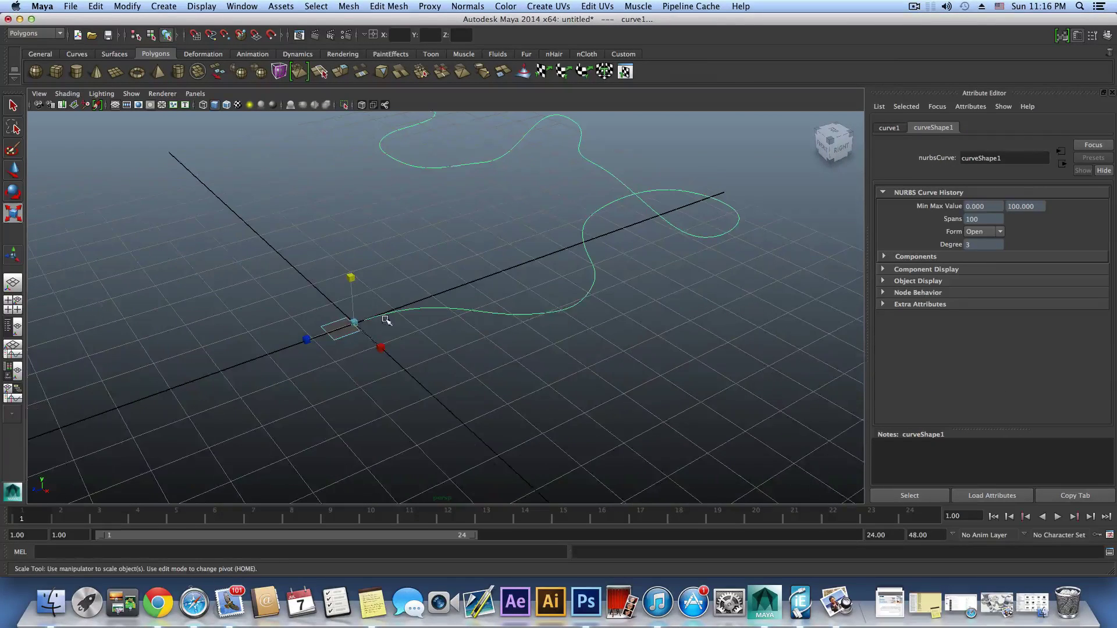
key(z)
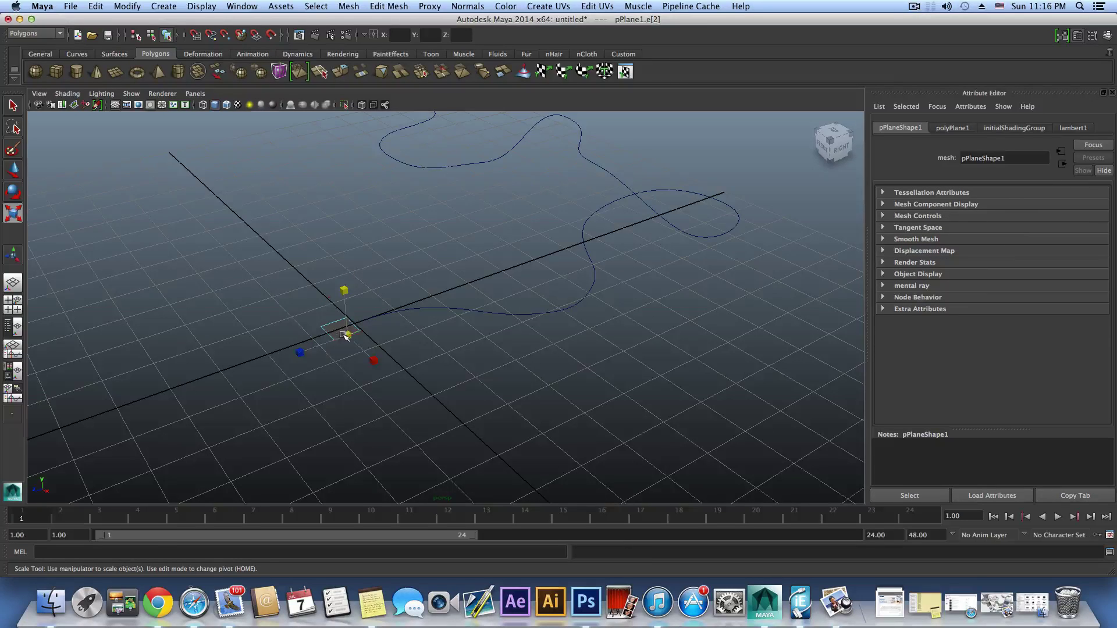
key(F8)
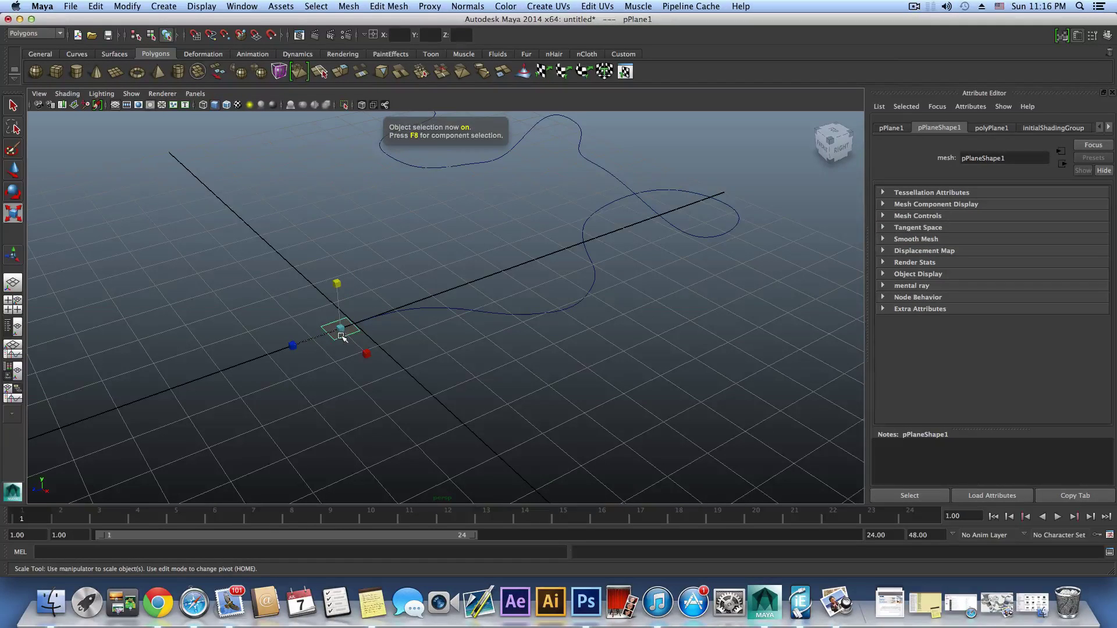
key(Delete)
Offset the curve by a distance of 1.0 with Geometry average normal direction, Linear connect breaks and loop cutting on.
click(388, 311)
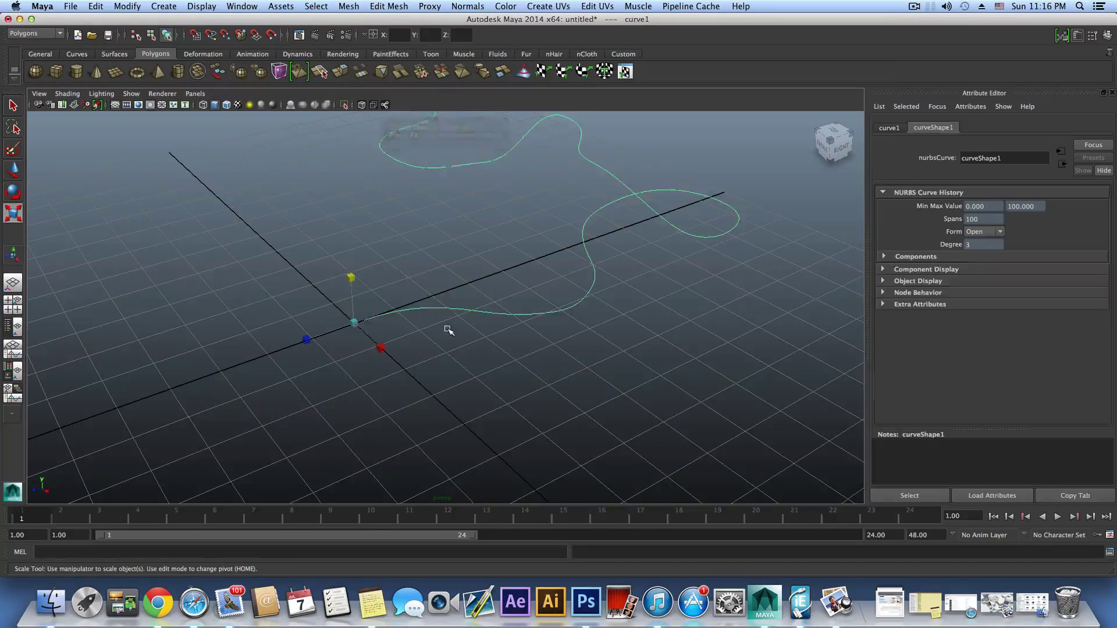
alt+drag(445, 326, 503, 352)
alt+middle_drag(504, 352, 461, 407)
alt+right_drag(571, 344, 439, 321)
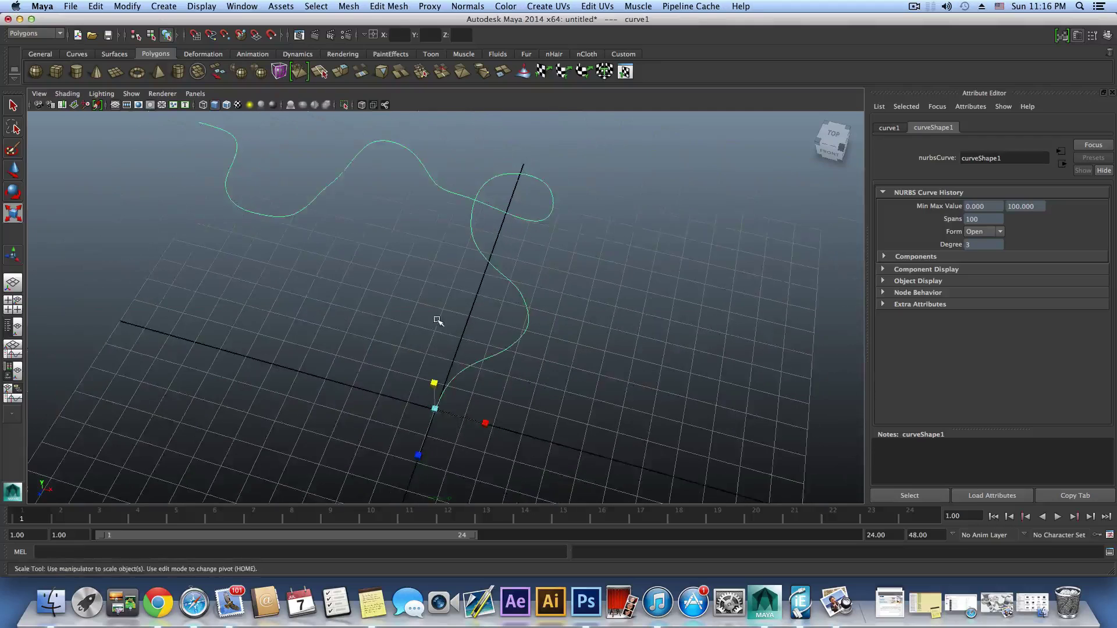
alt+drag(438, 322, 439, 306)
key(space)
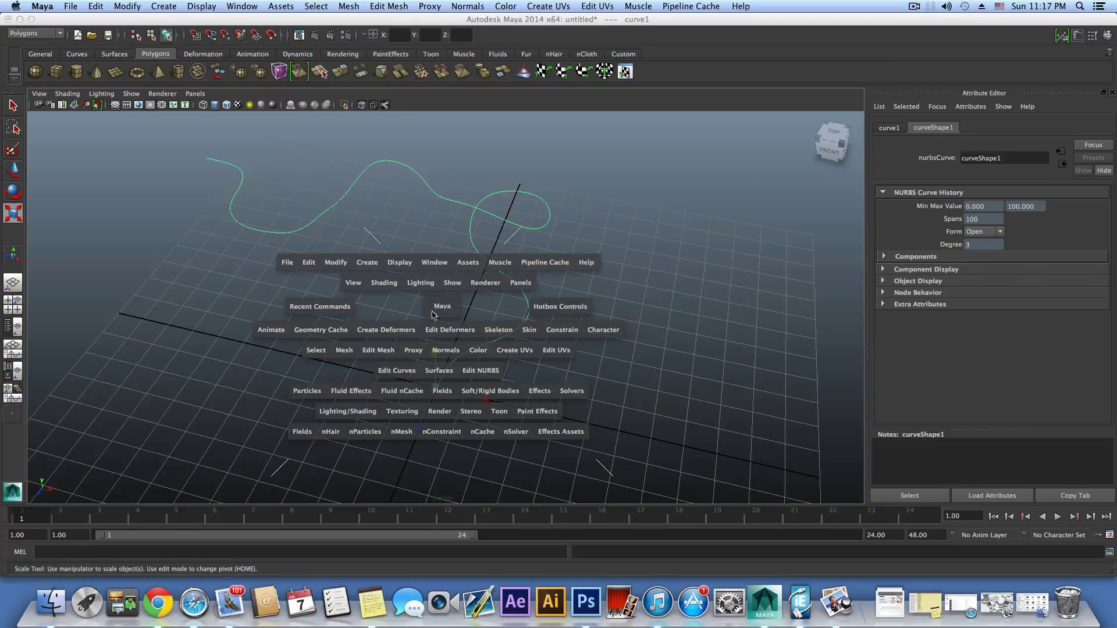
click(399, 371)
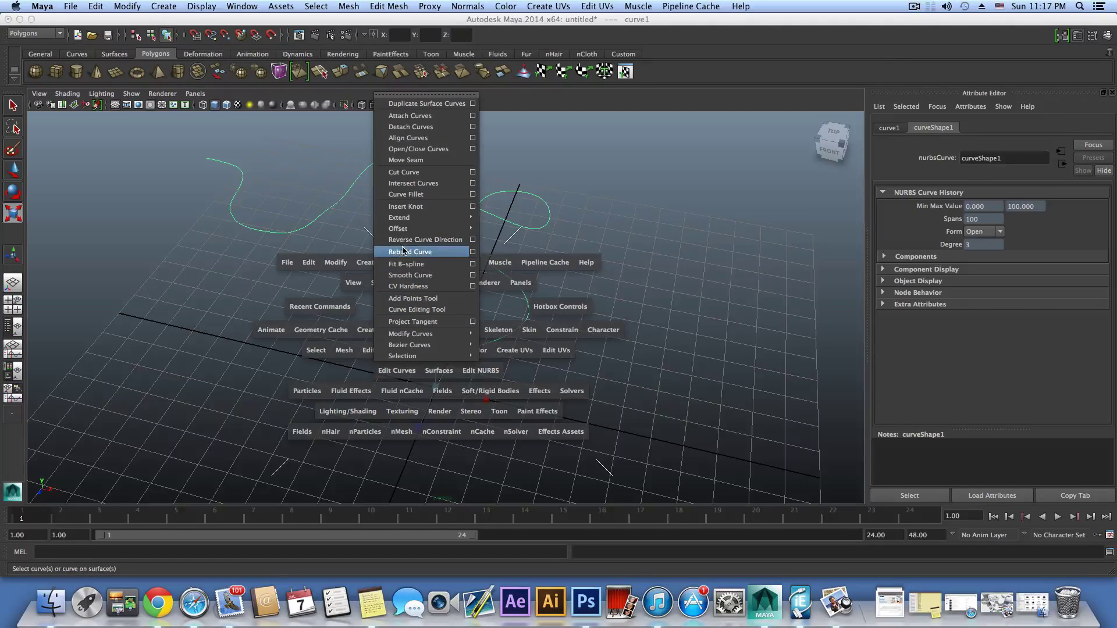
mouse_move(434, 229)
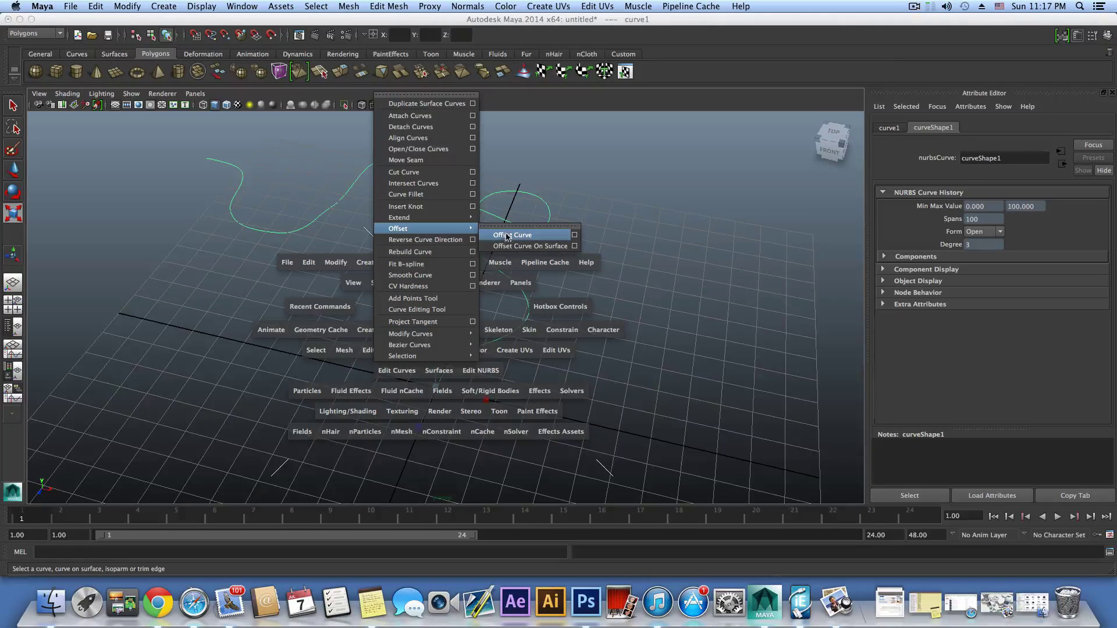
click(574, 236)
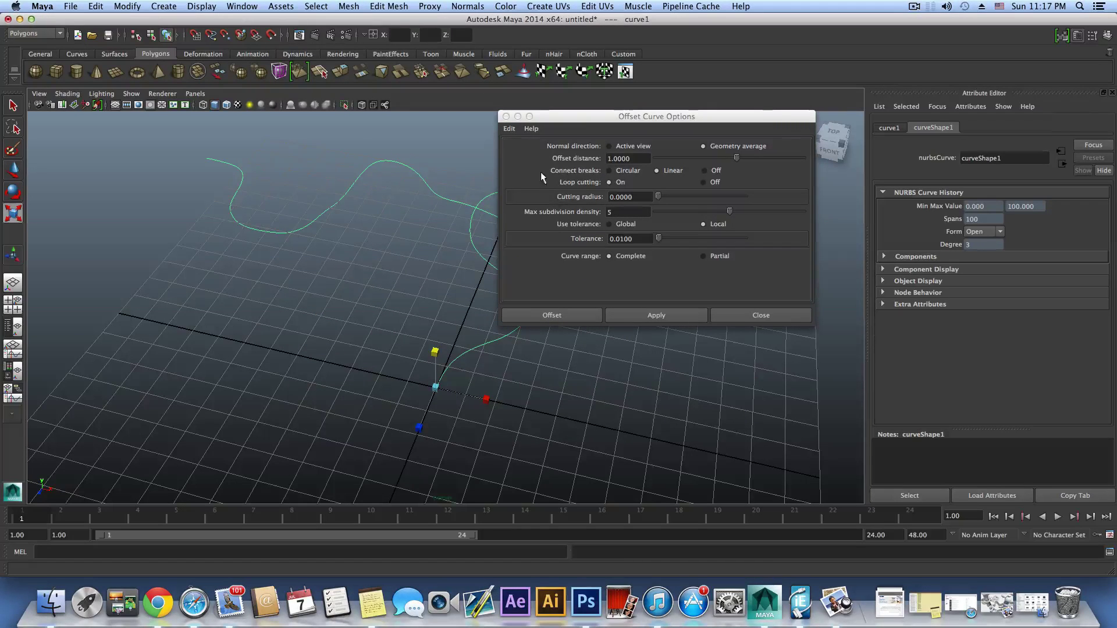
click(510, 128)
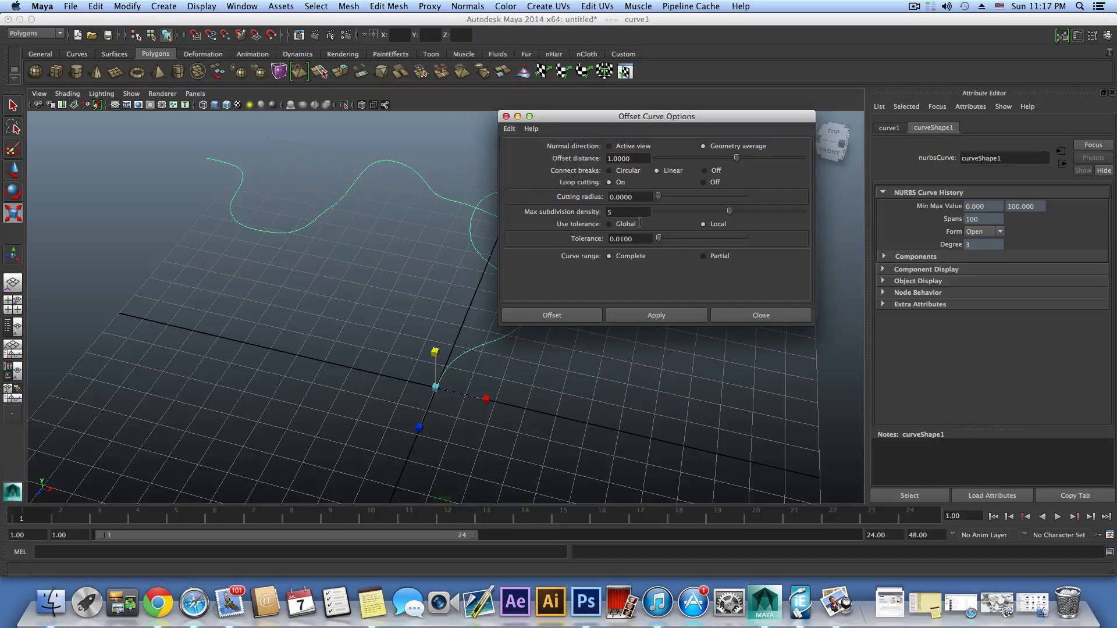
click(650, 314)
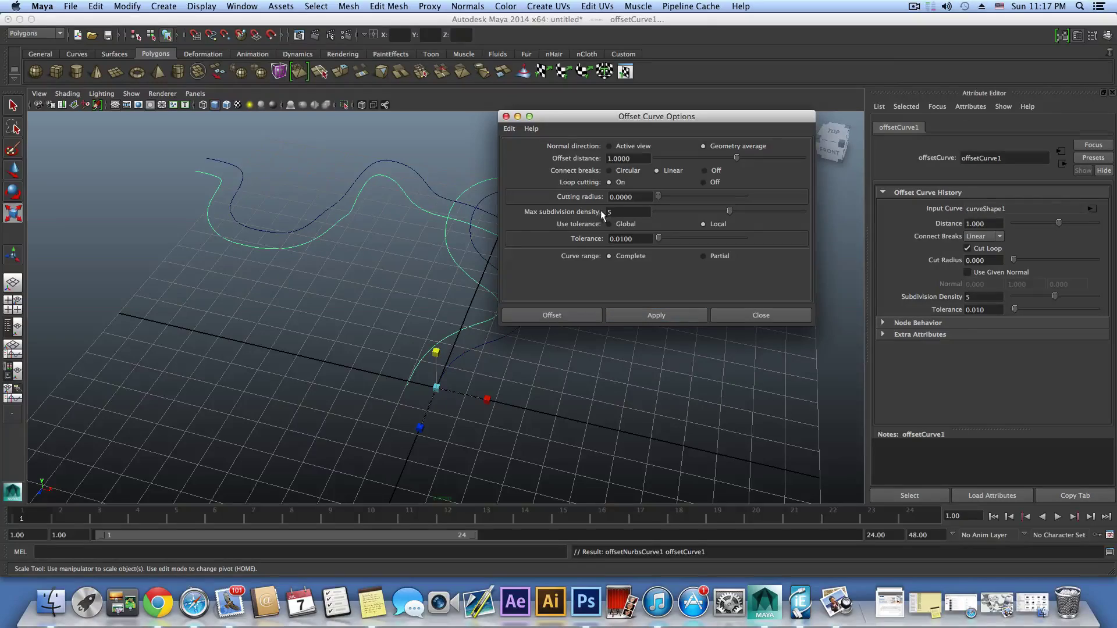
click(506, 116)
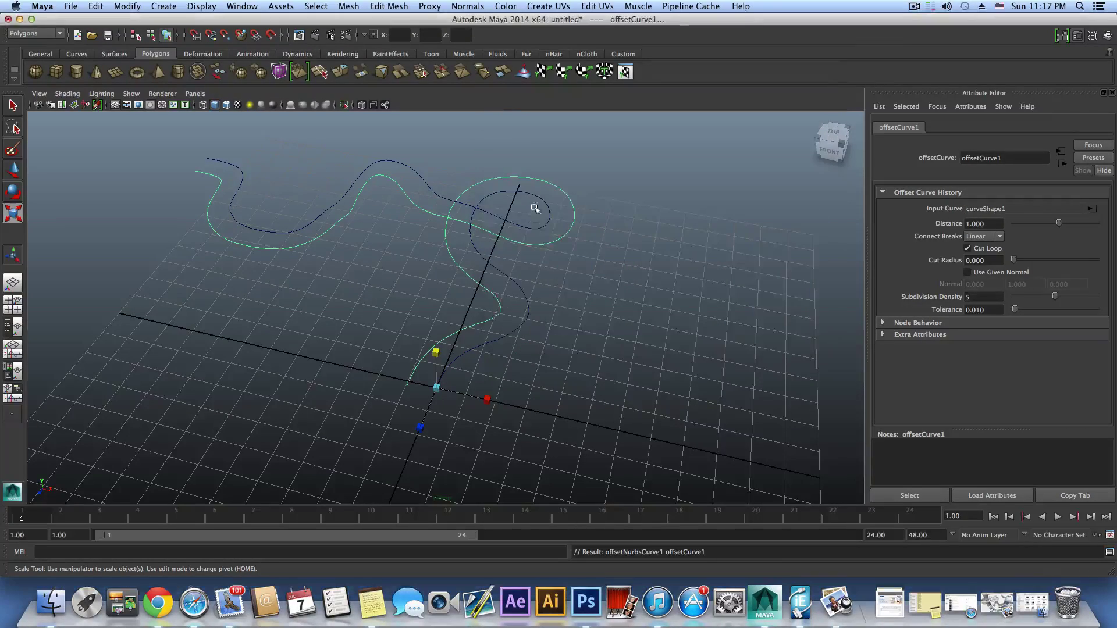
Try to smooth the sharp bend near the start of the offset curve by moving its individual control vertices.
alt+drag(545, 282, 409, 297)
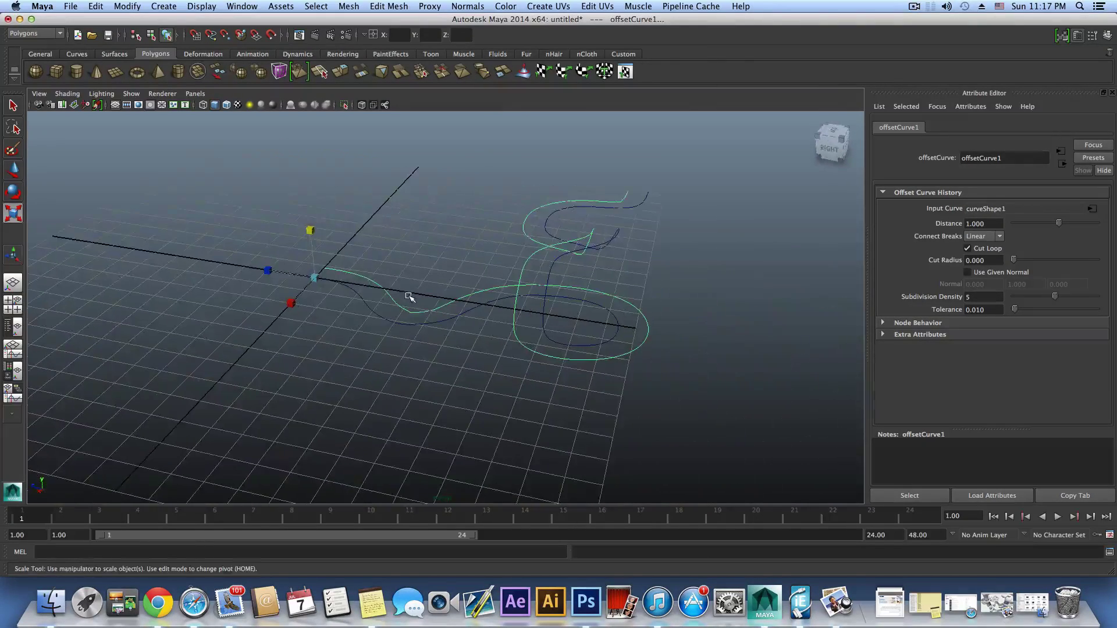
alt+drag(353, 273, 633, 311)
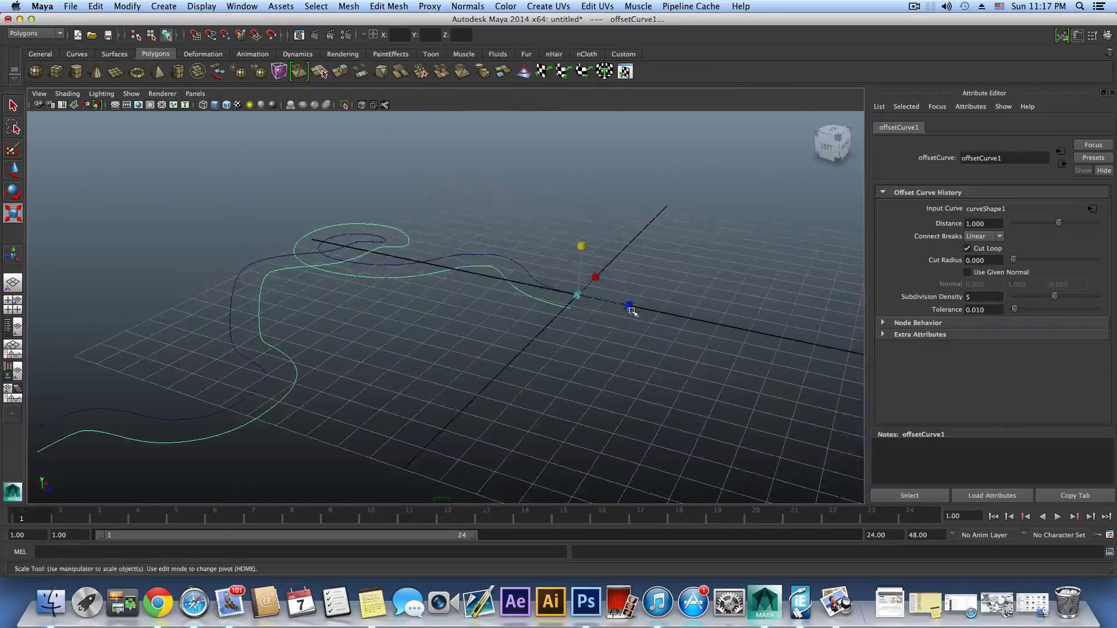
alt+middle_drag(383, 319, 413, 279)
alt+drag(412, 279, 474, 394)
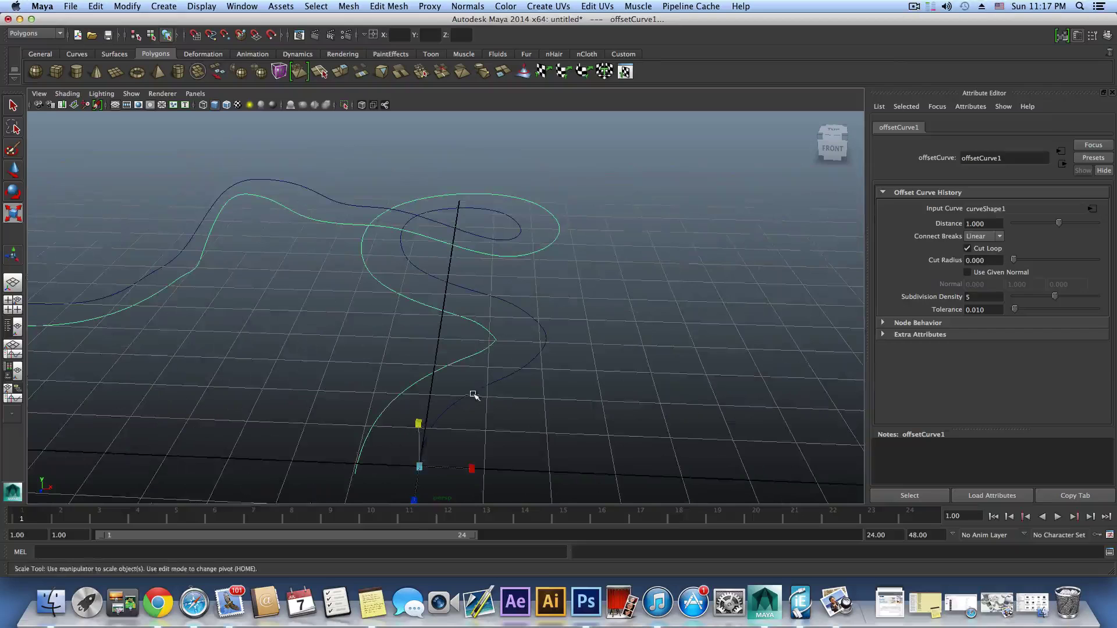
right_click(494, 345)
click(448, 345)
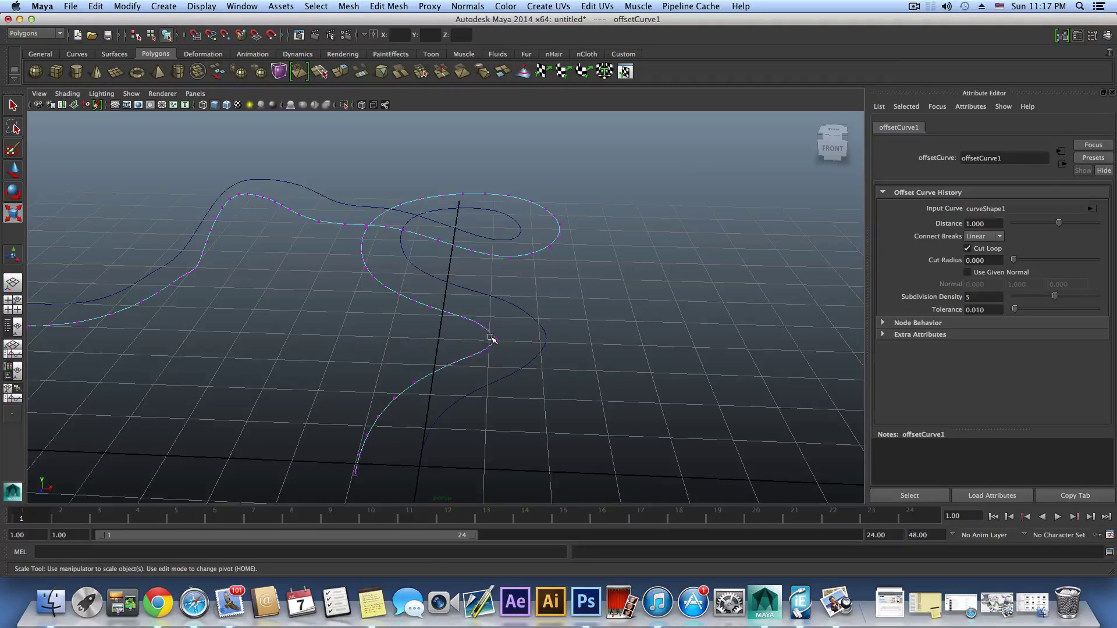
click(492, 342)
key(w)
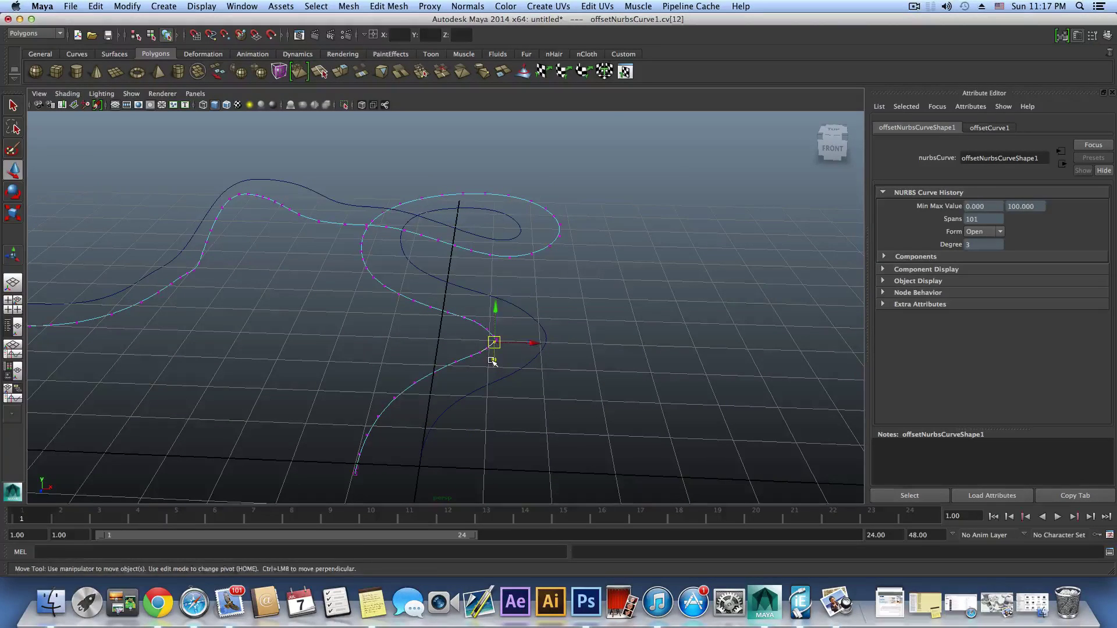
middle_drag(492, 361, 493, 363)
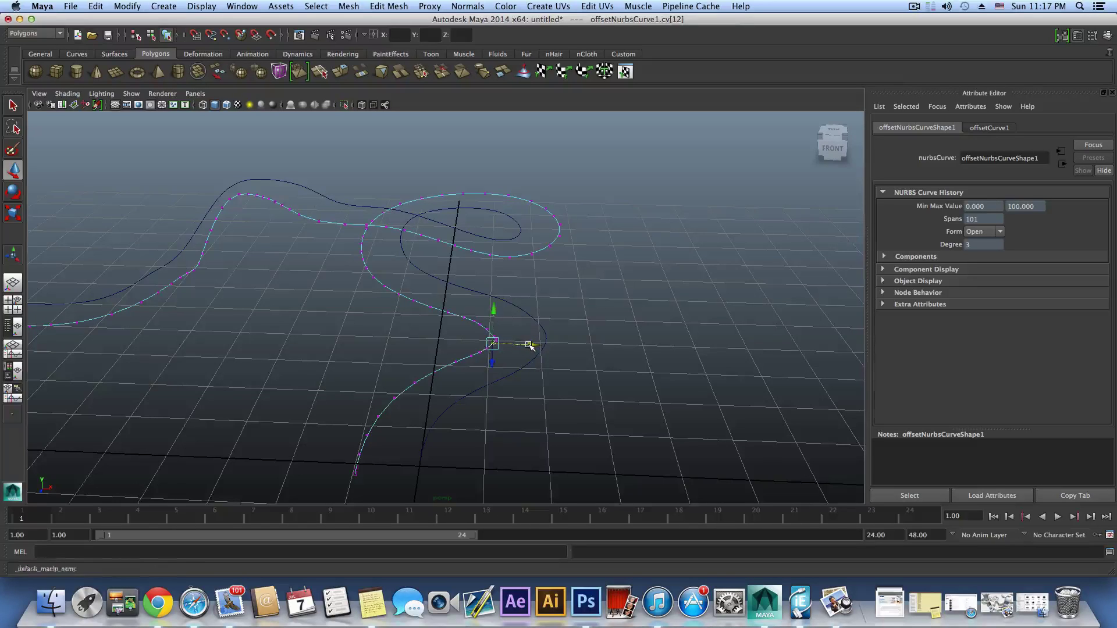
alt+drag(529, 345, 488, 393)
click(490, 366)
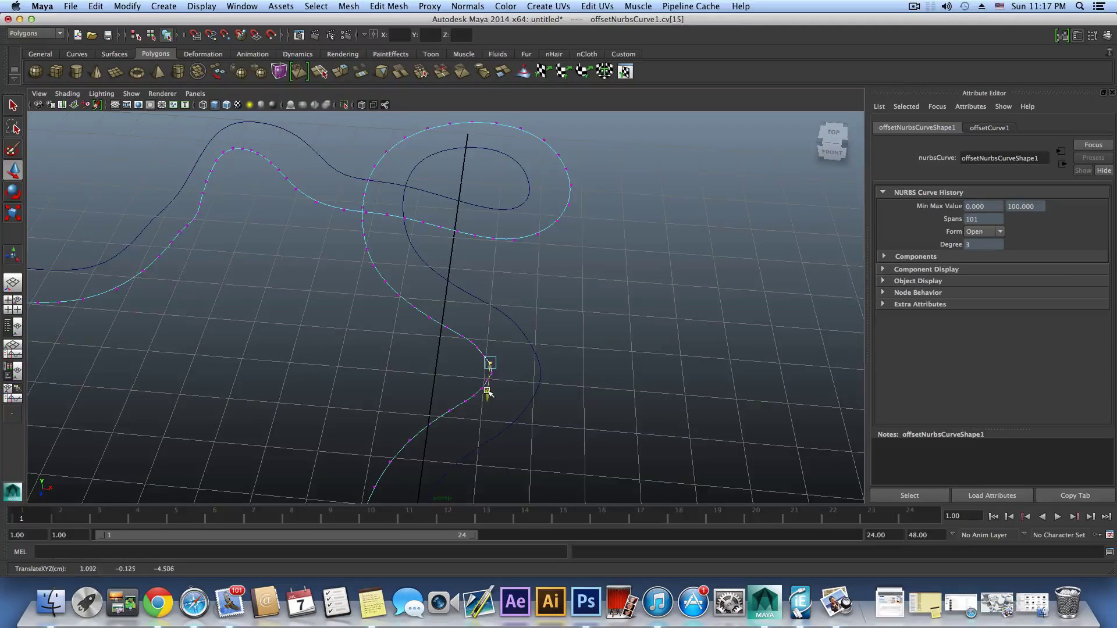
click(490, 397)
Undo the control vertex moves on the offset curve and return to object selection.
key(F8)
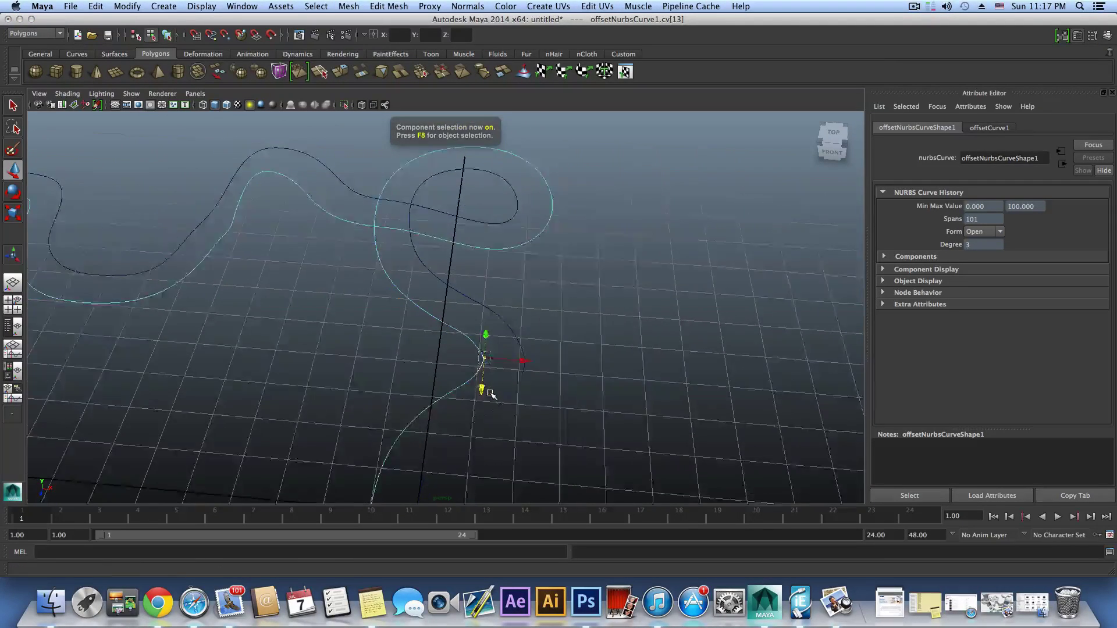
key(F8)
key(F8)
click(491, 379)
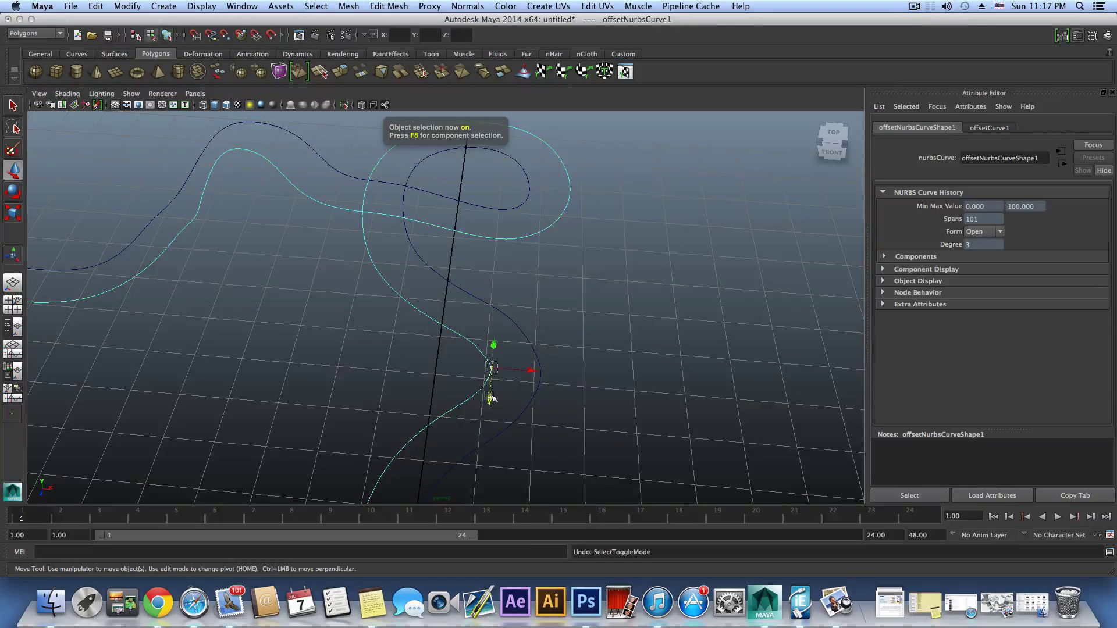
key(super+z)
key(super+z)
key(super+z)
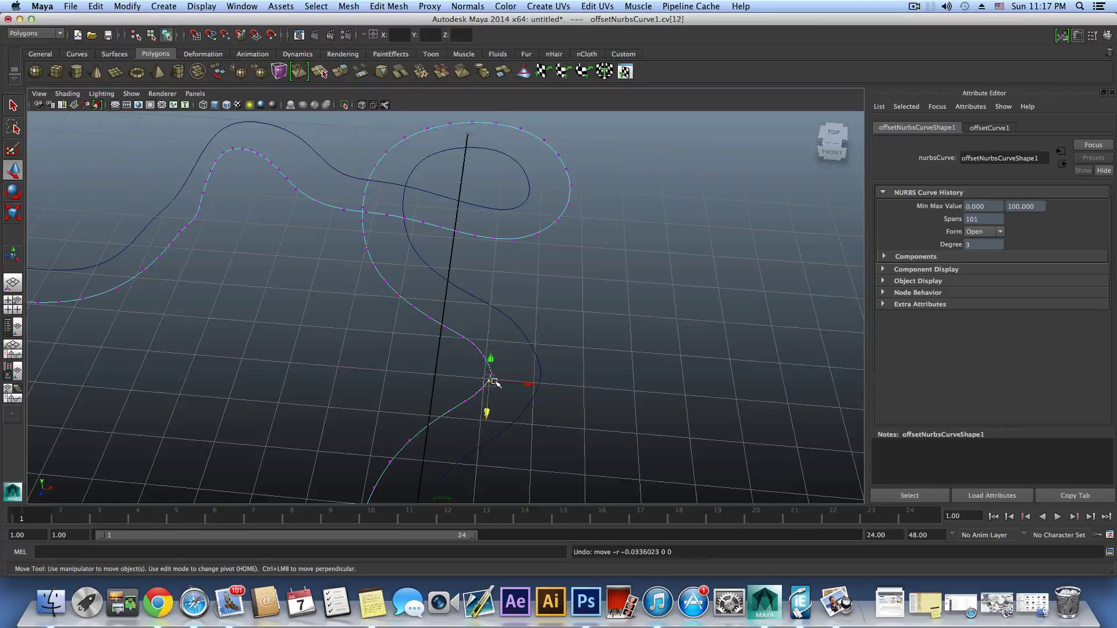
alt+drag(460, 381, 538, 364)
key(F8)
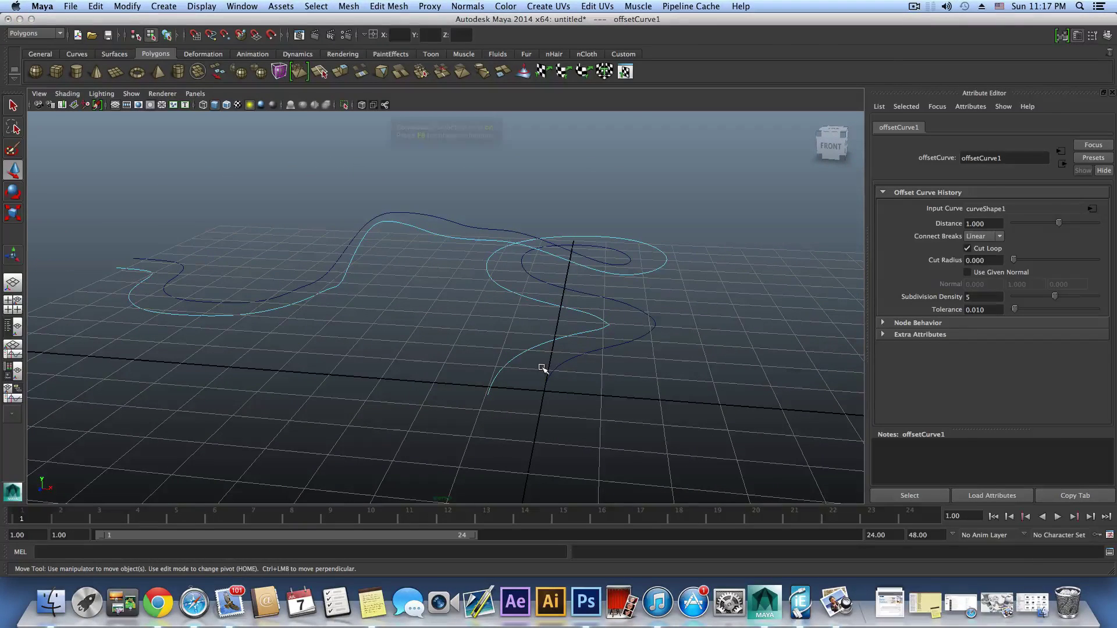
key(F8)
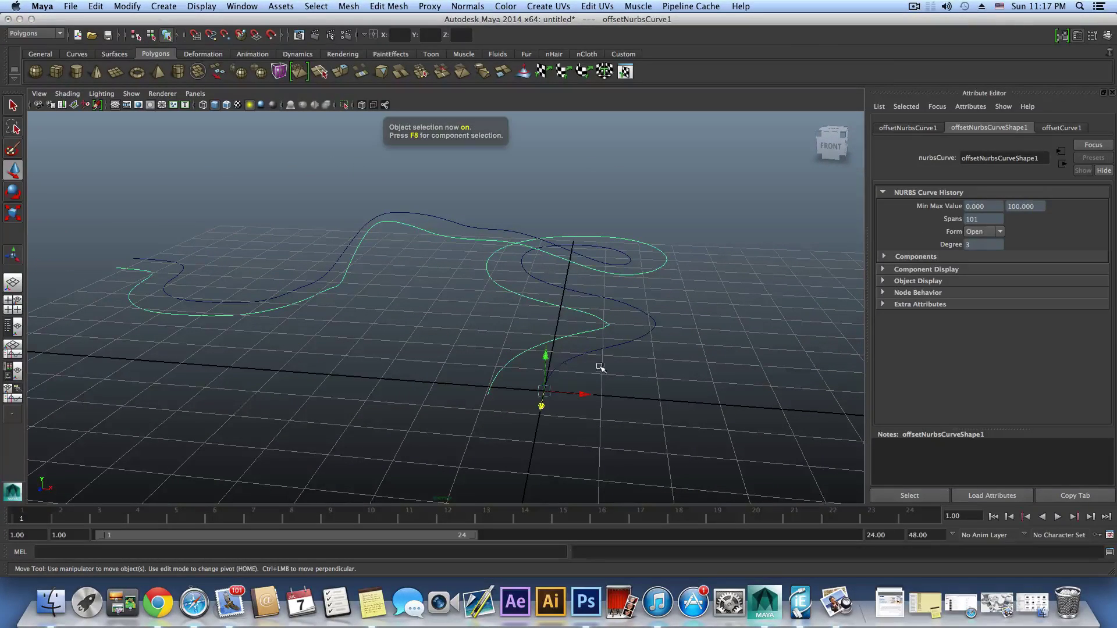
Loft a linear NURBS surface with 1 section span between the offset curve and the original curve, using uniform parameterization.
shift+drag(597, 339, 670, 378)
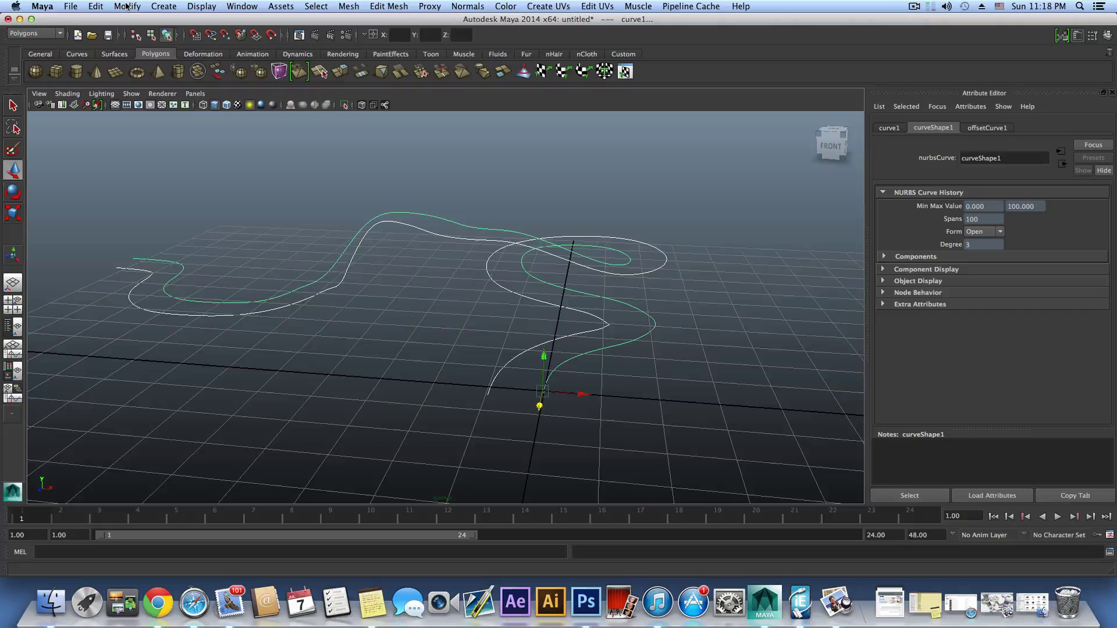
click(50, 32)
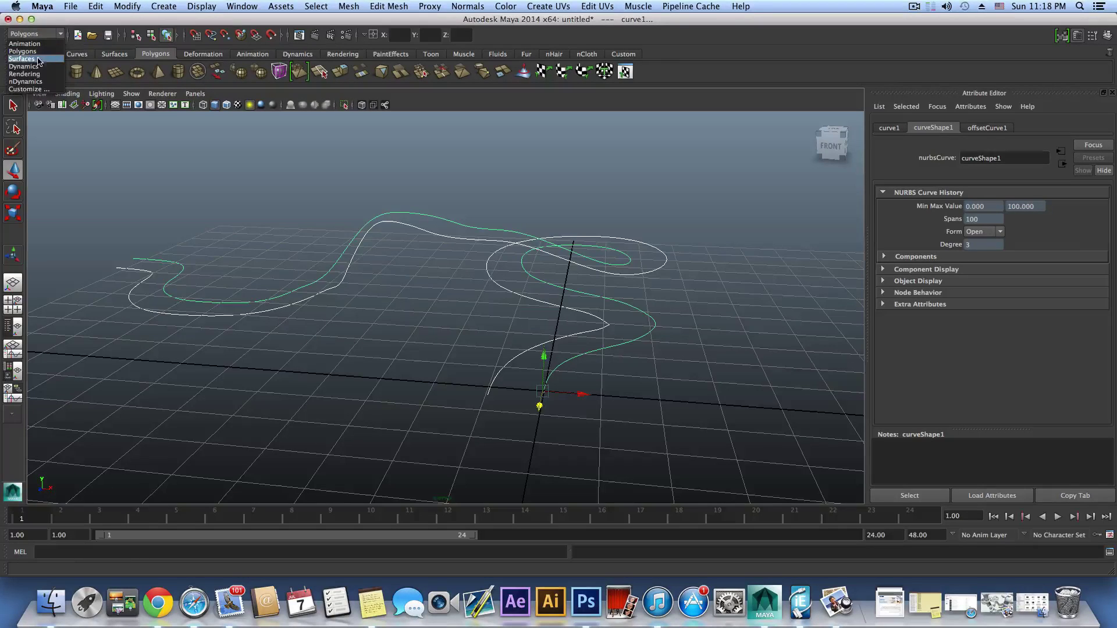
click(36, 60)
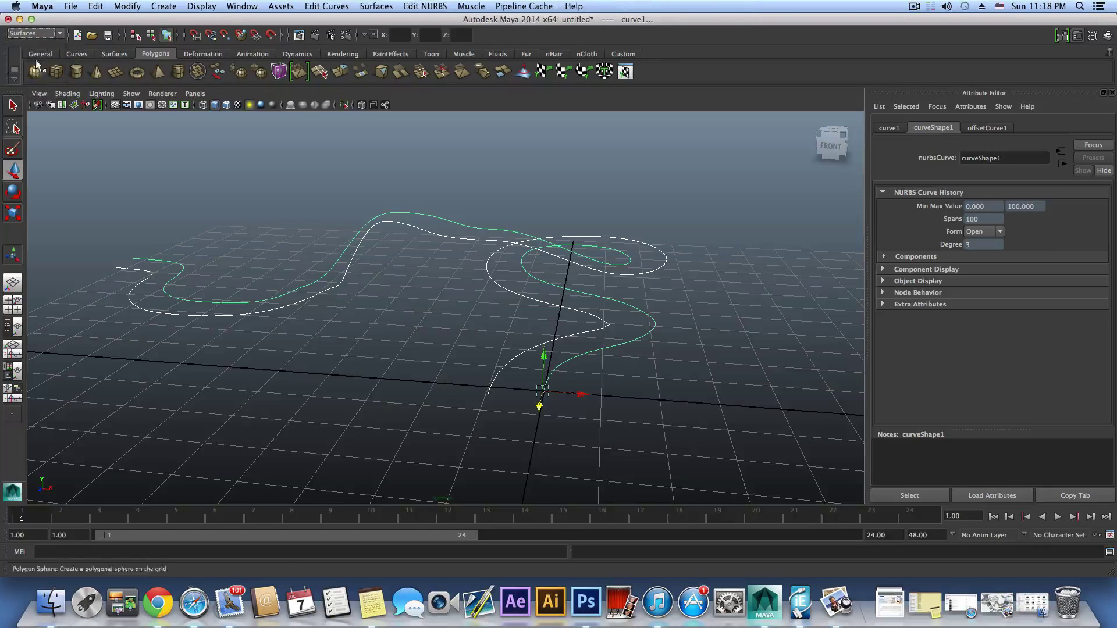
click(375, 7)
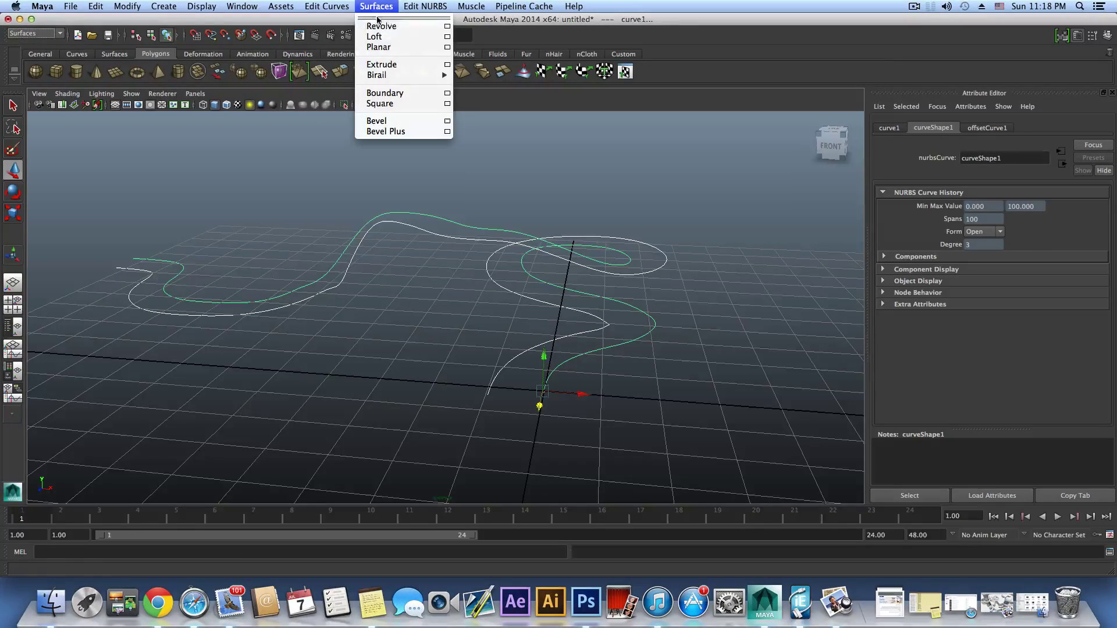
click(447, 37)
drag(632, 121, 719, 45)
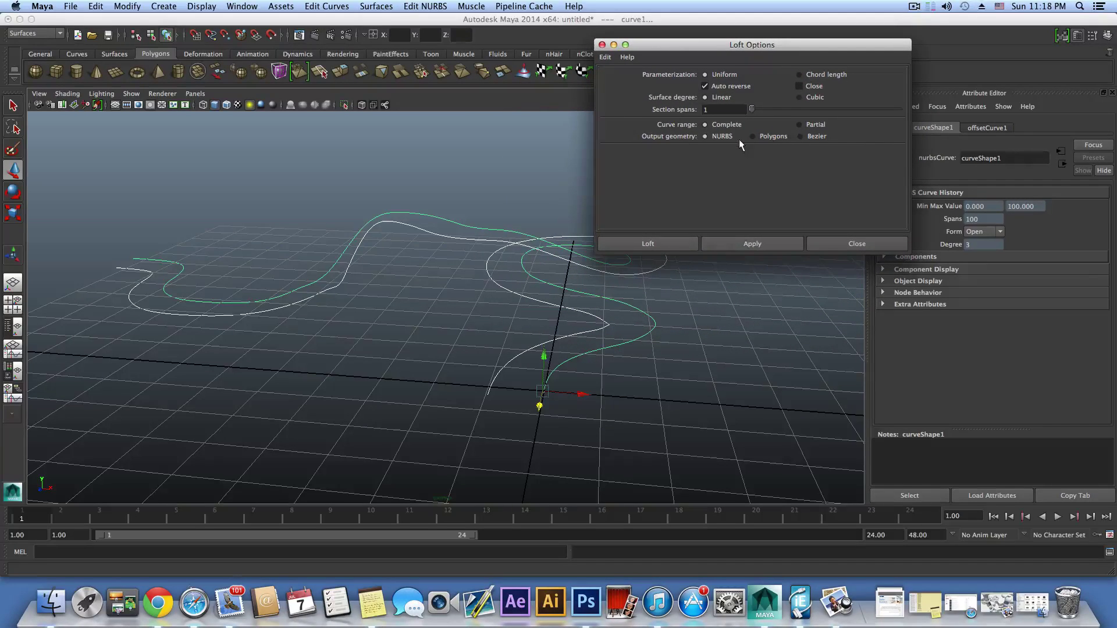
click(606, 57)
click(617, 80)
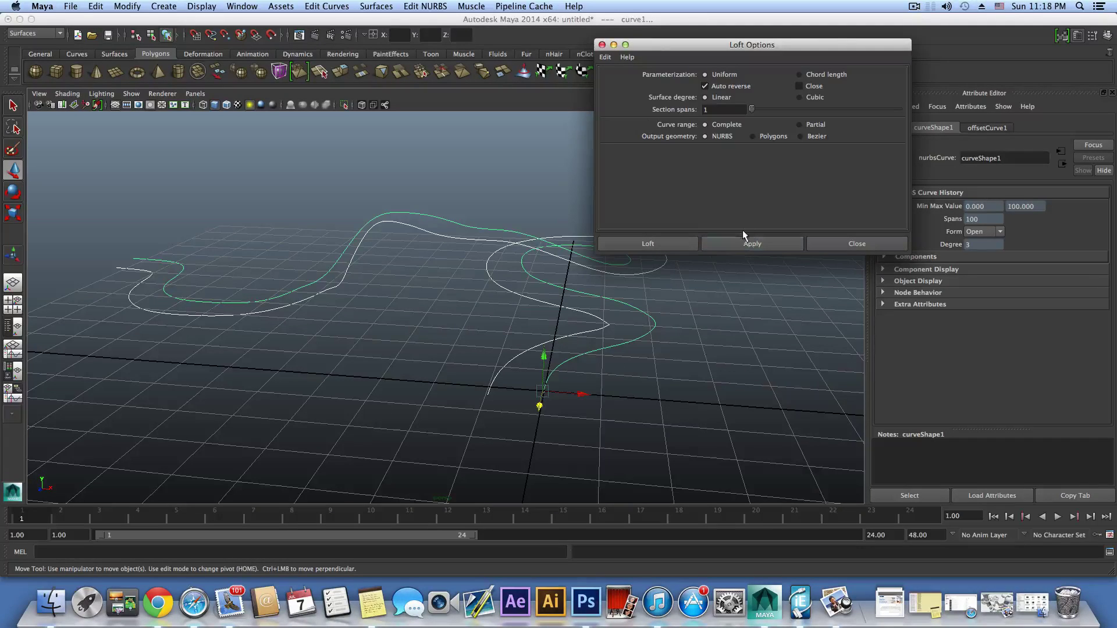
click(745, 245)
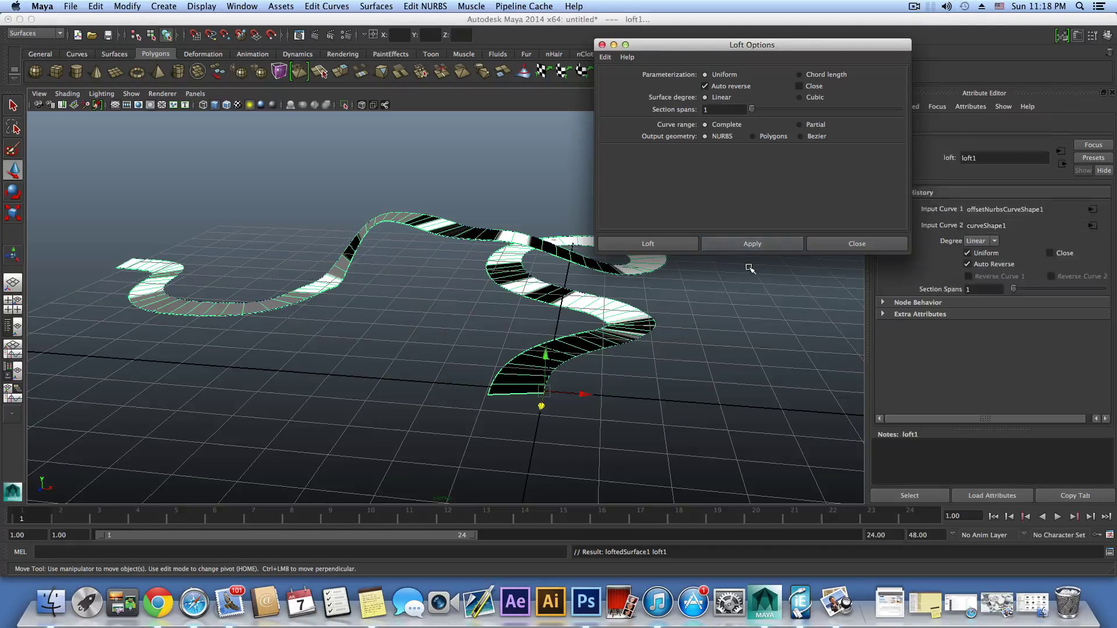
click(840, 245)
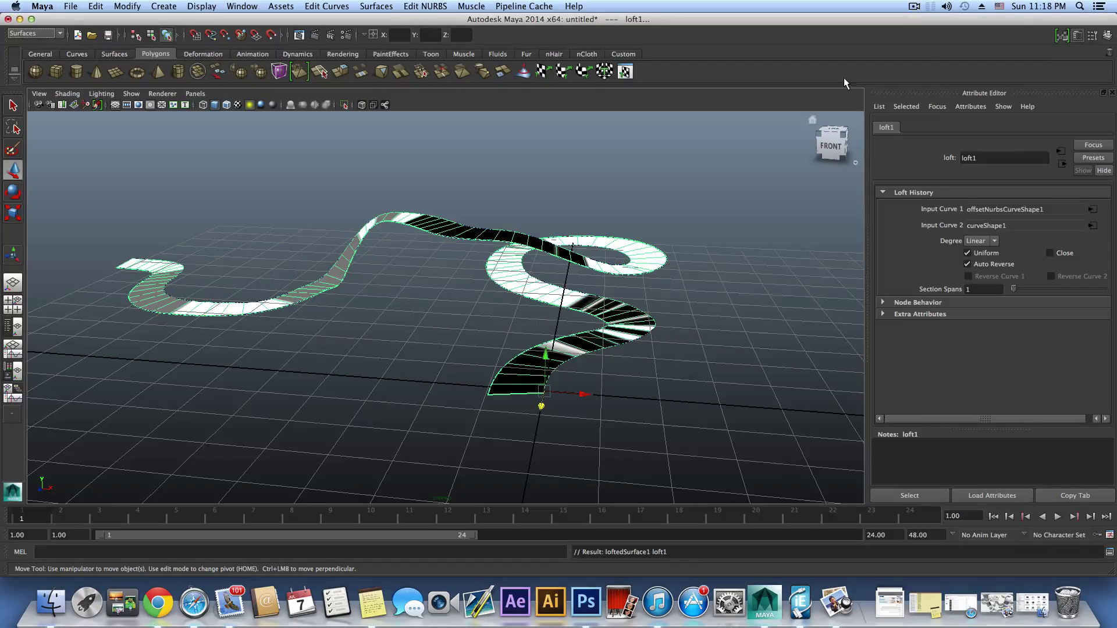
click(914, 7)
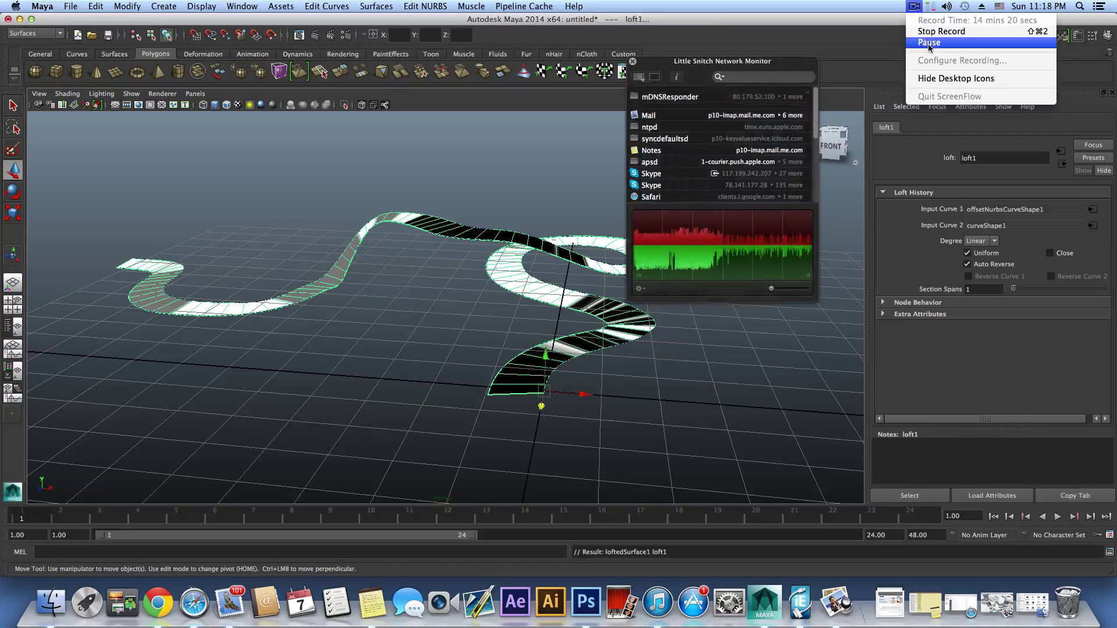
click(929, 42)
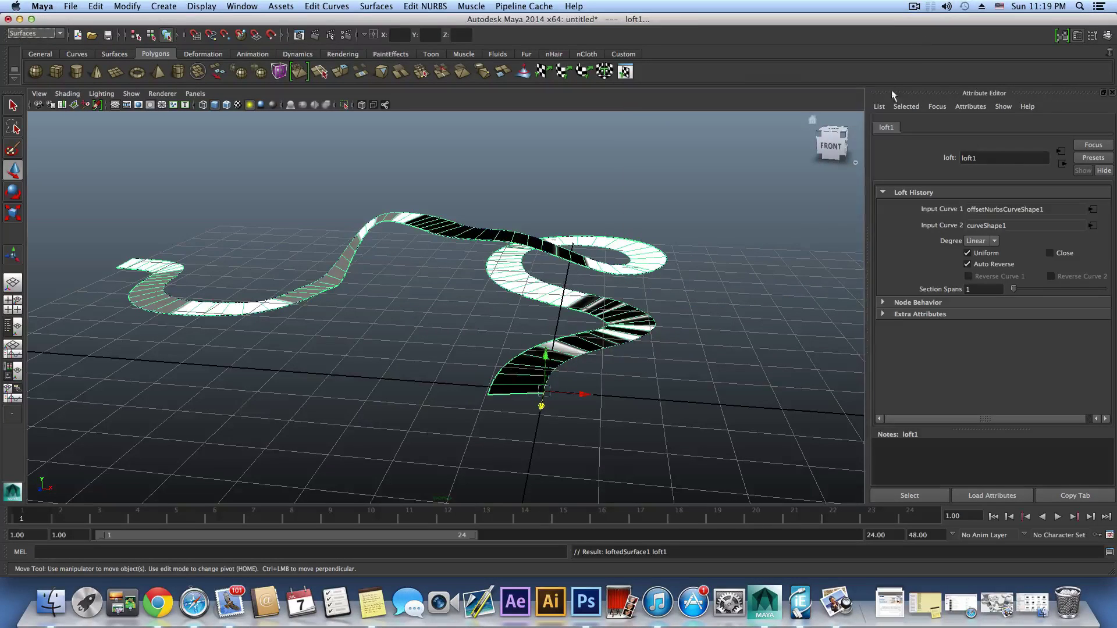
Return to object selection and assign a new Lambert material to the lofted strip.
alt+drag(737, 309, 530, 307)
key(F8)
key(F8)
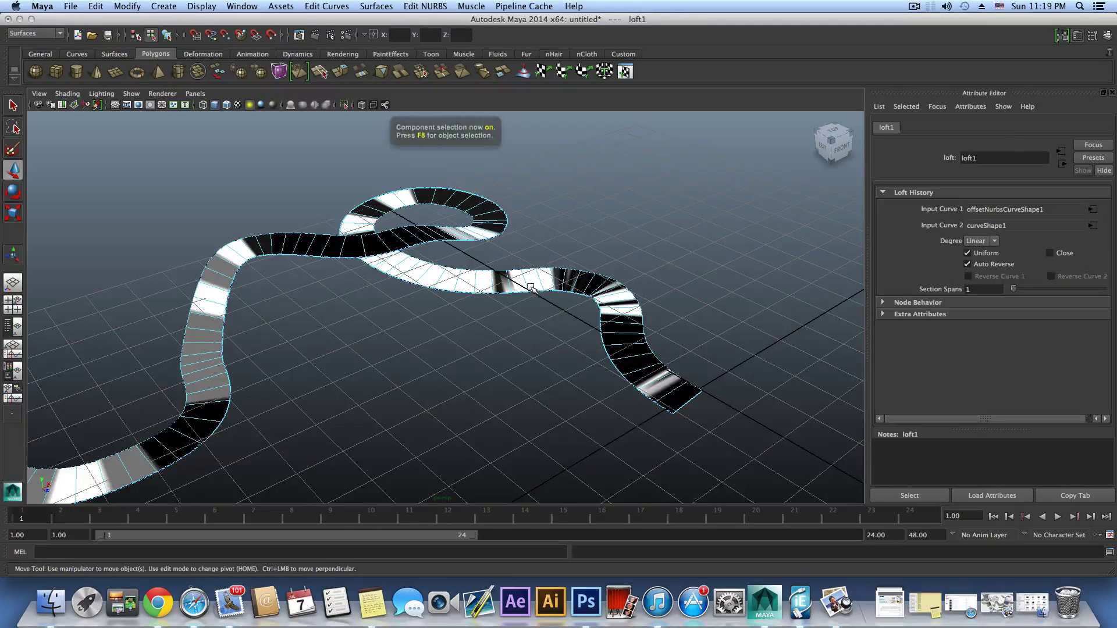
right_click(530, 284)
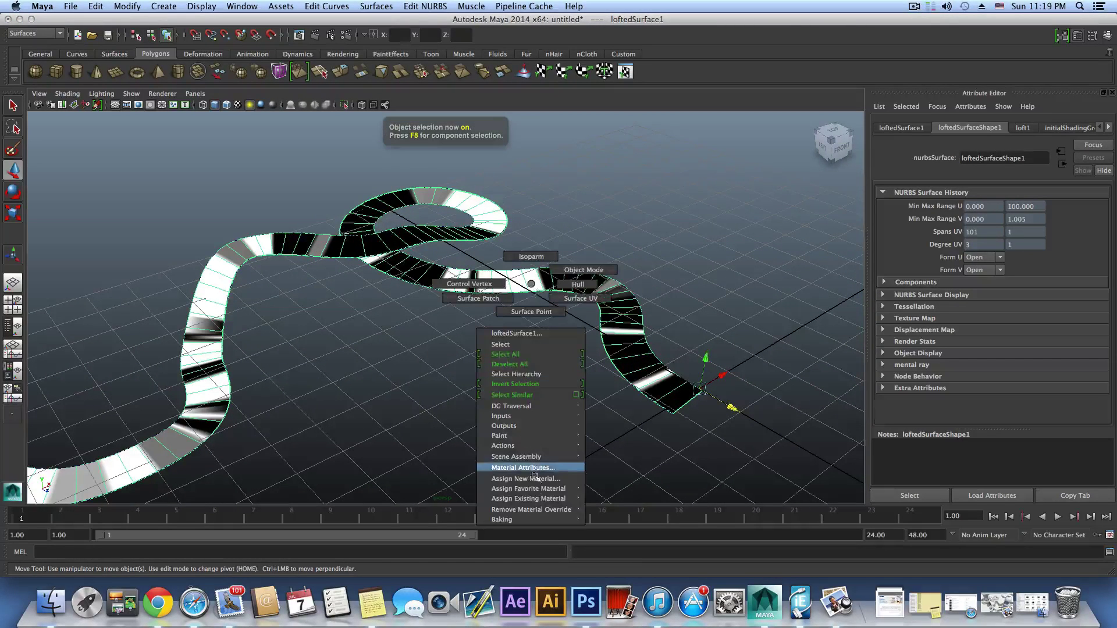
mouse_move(537, 490)
click(610, 503)
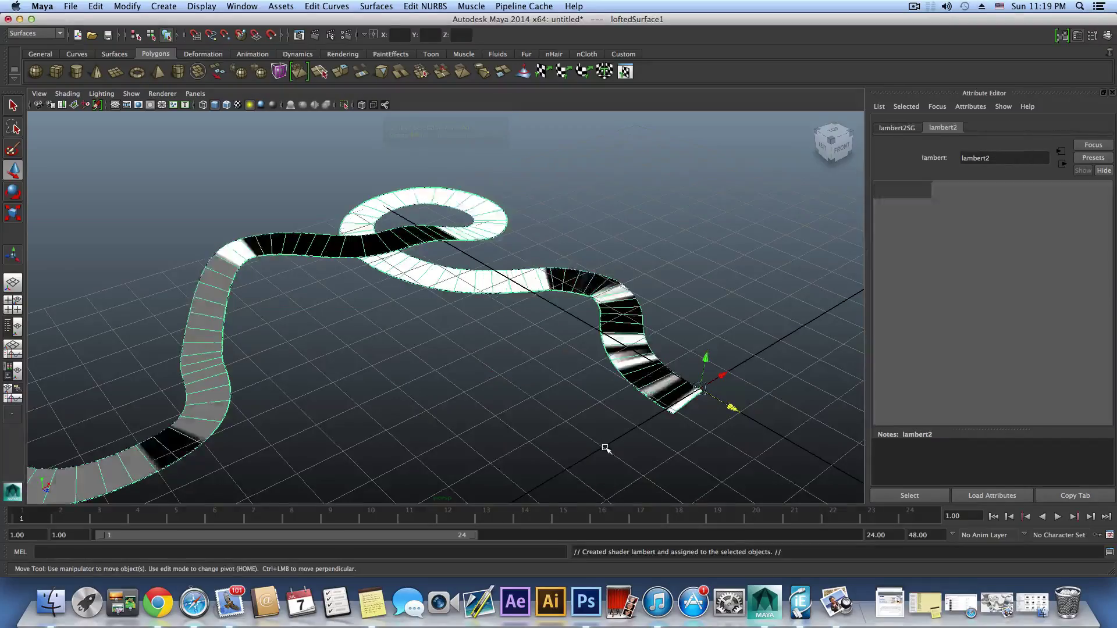
alt+drag(605, 449, 439, 376)
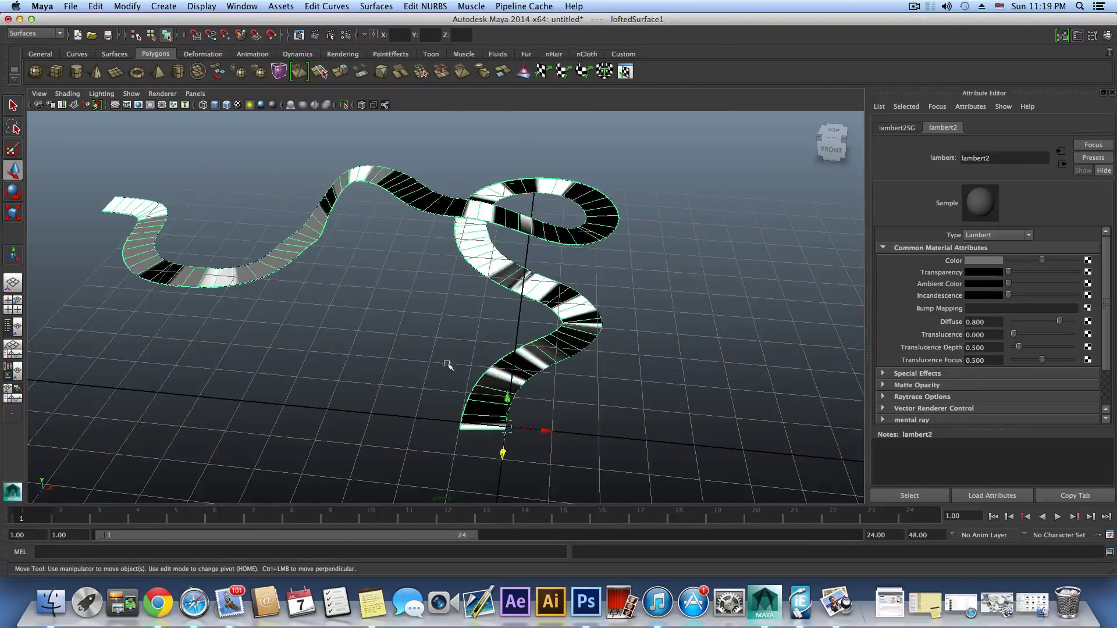
Save the scene as a Maya Binary file named ROADSTUT in the mic project's scenes folder.
click(71, 6)
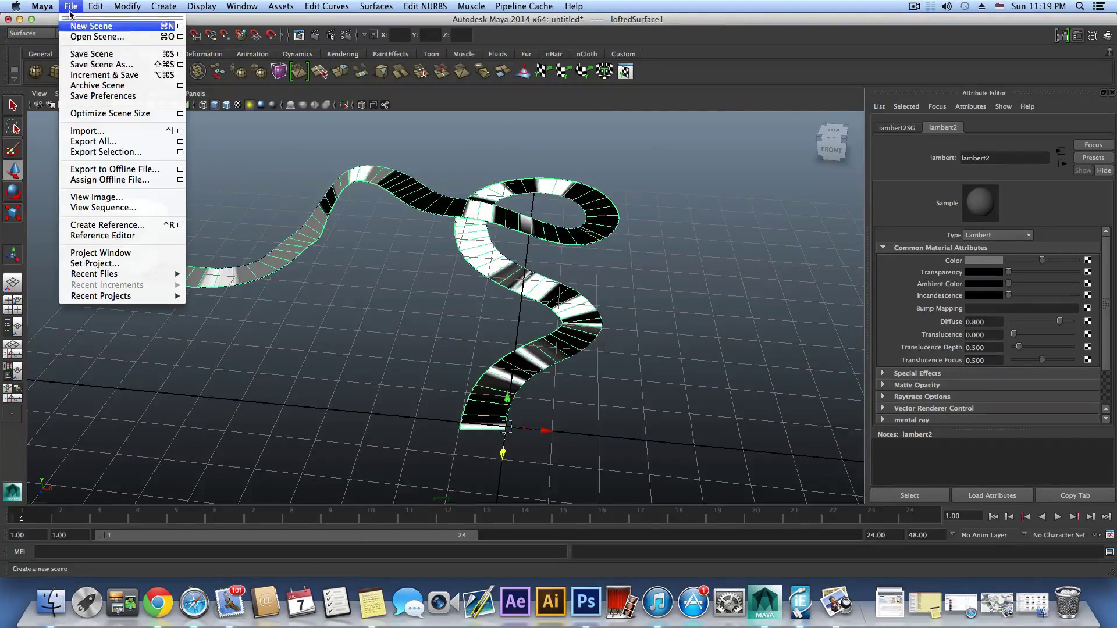
click(93, 65)
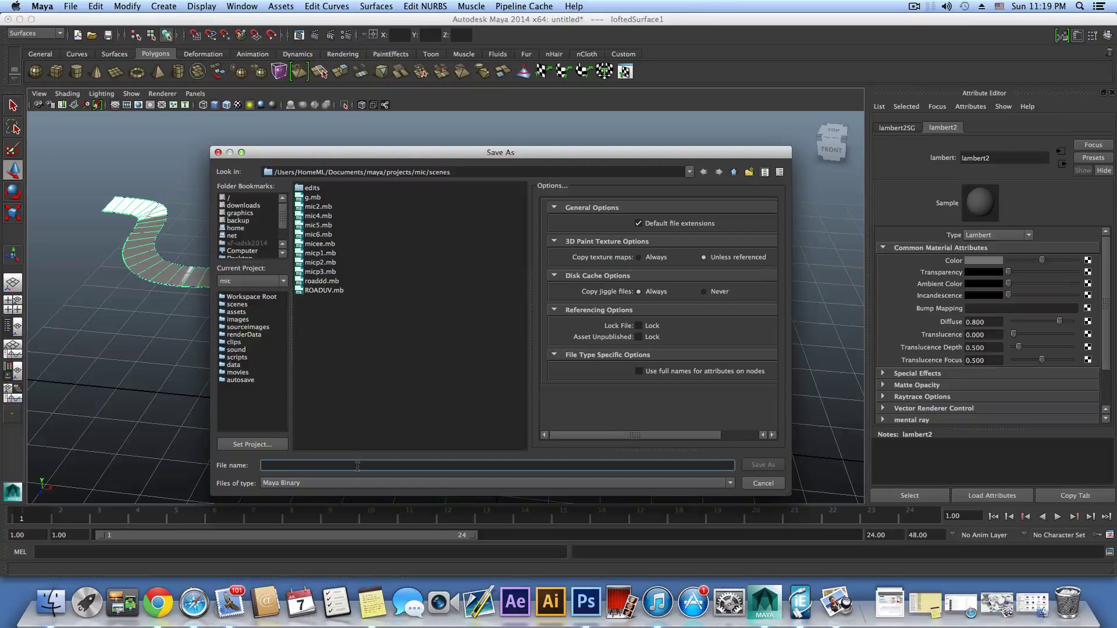
text(ROADSTUT)
click(776, 469)
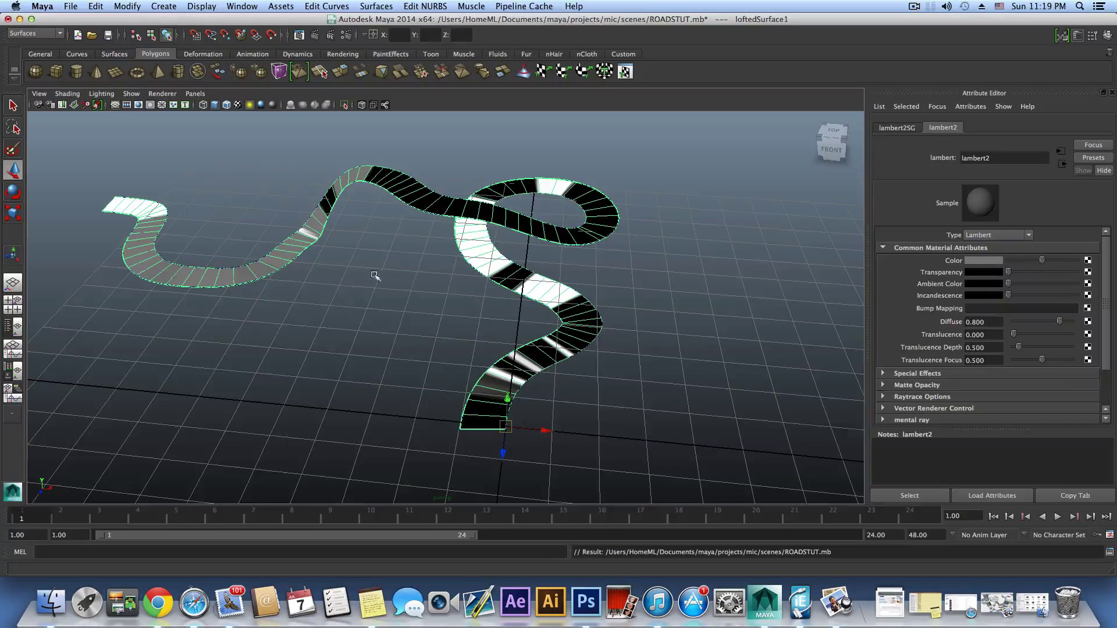
Quit Maya and launch it again from the Autodesk applications group.
click(70, 6)
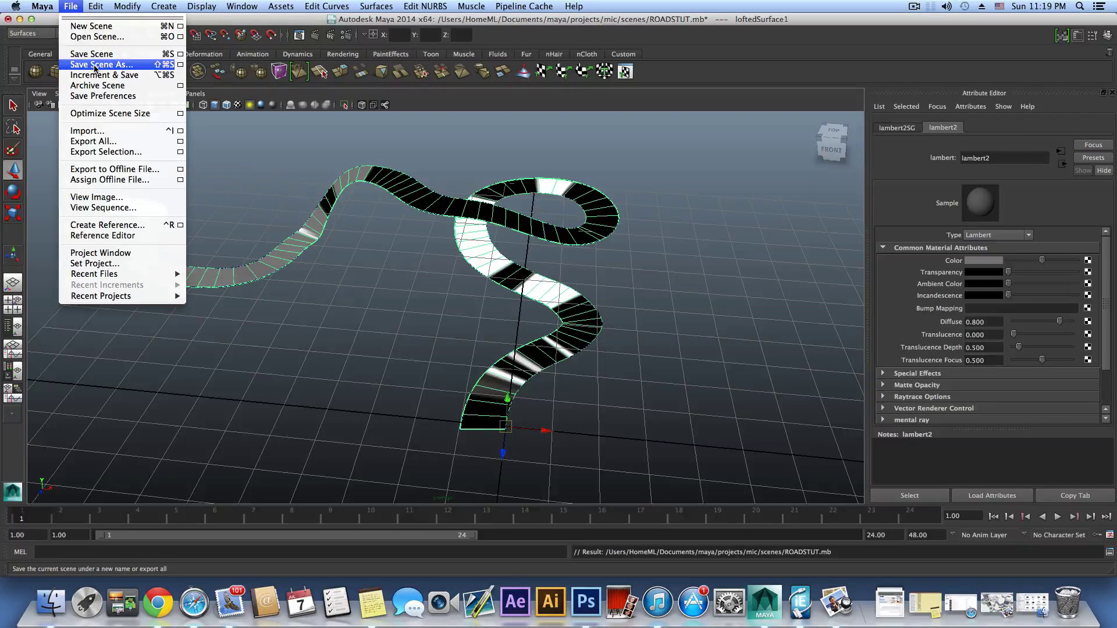
mouse_move(42, 6)
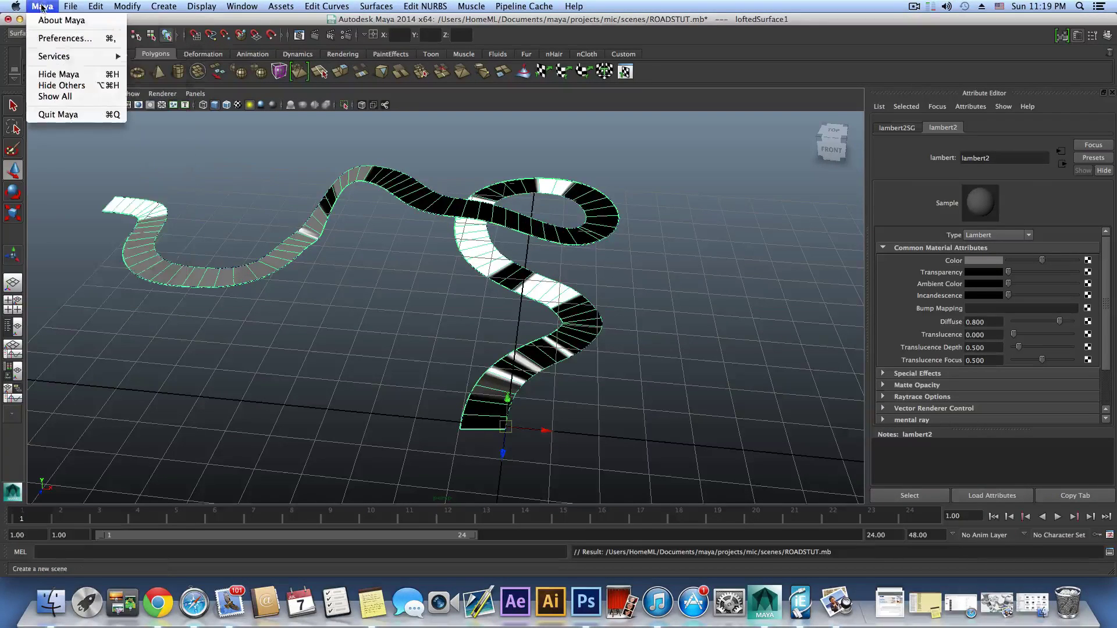
click(61, 115)
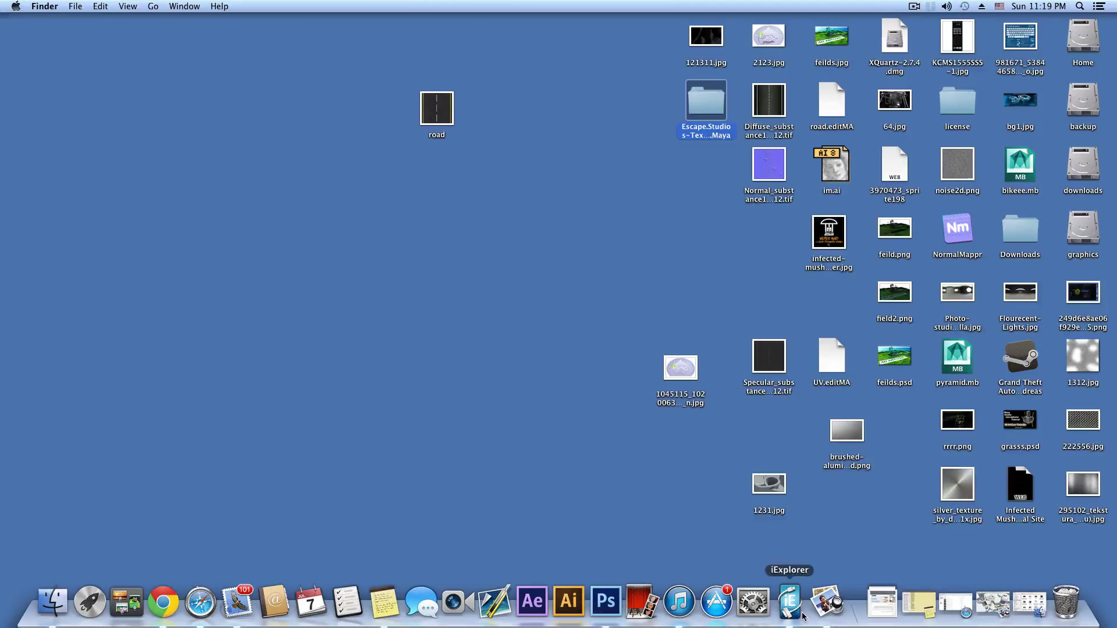
click(90, 601)
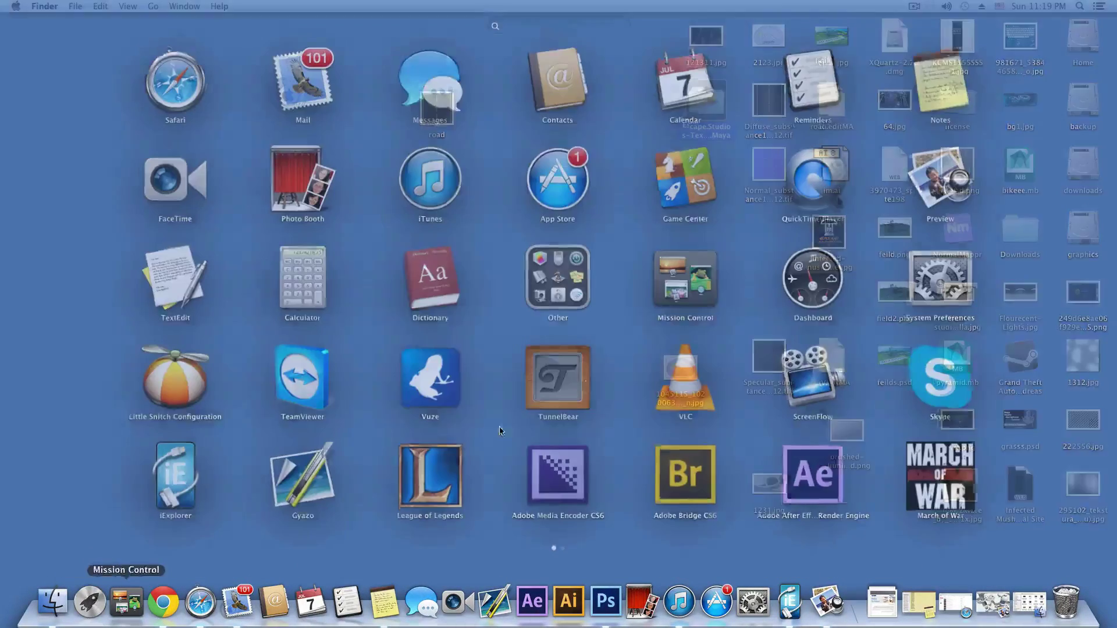
scroll(739, 368, right, 3)
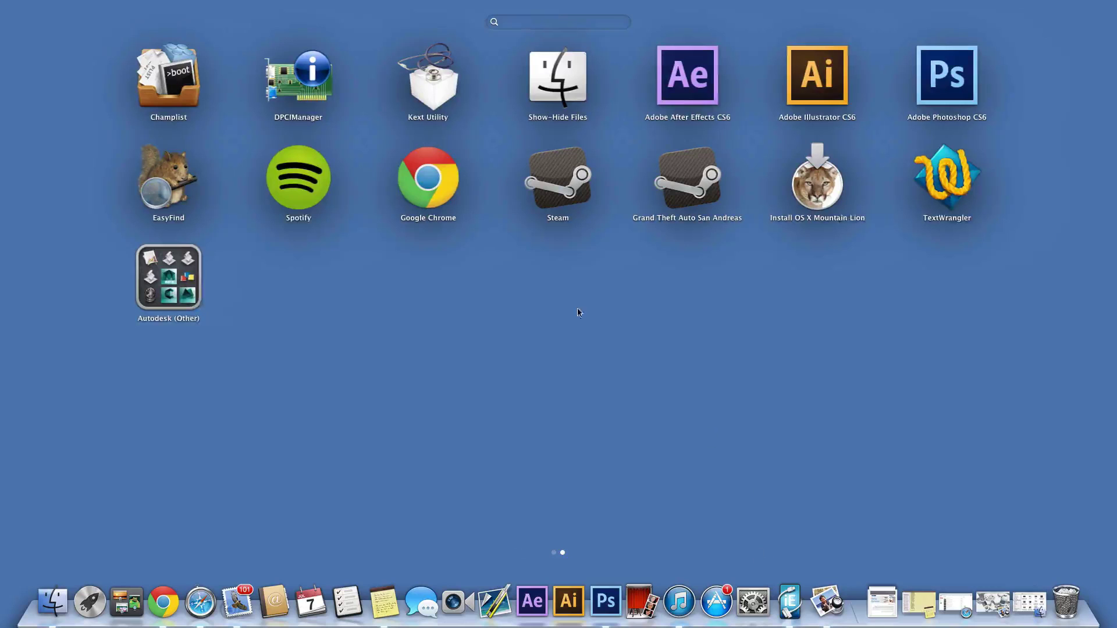
click(169, 277)
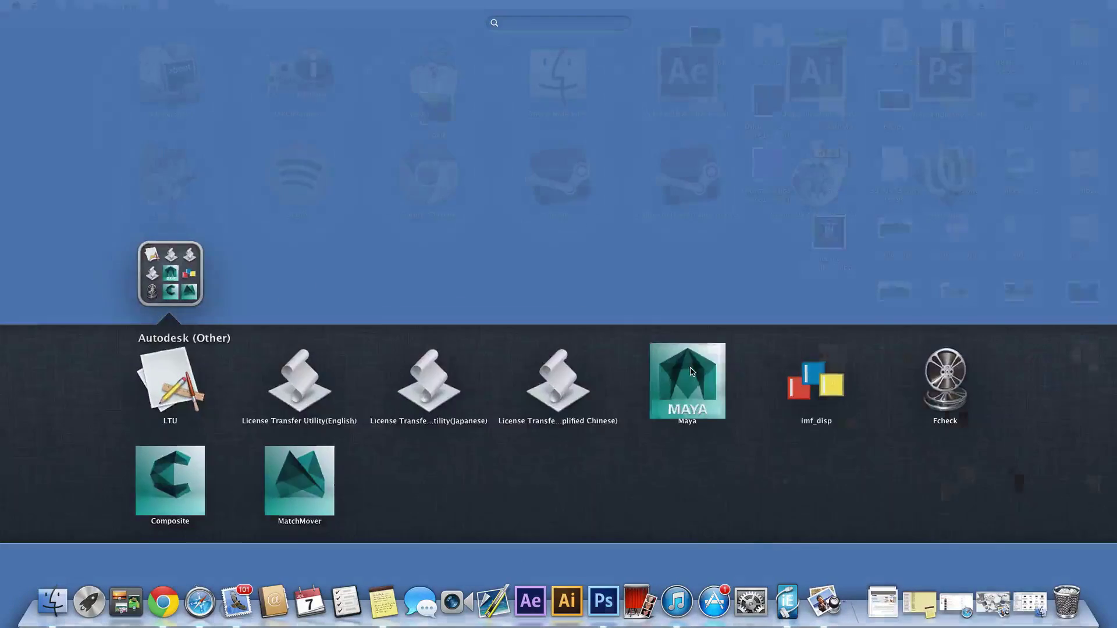
click(687, 372)
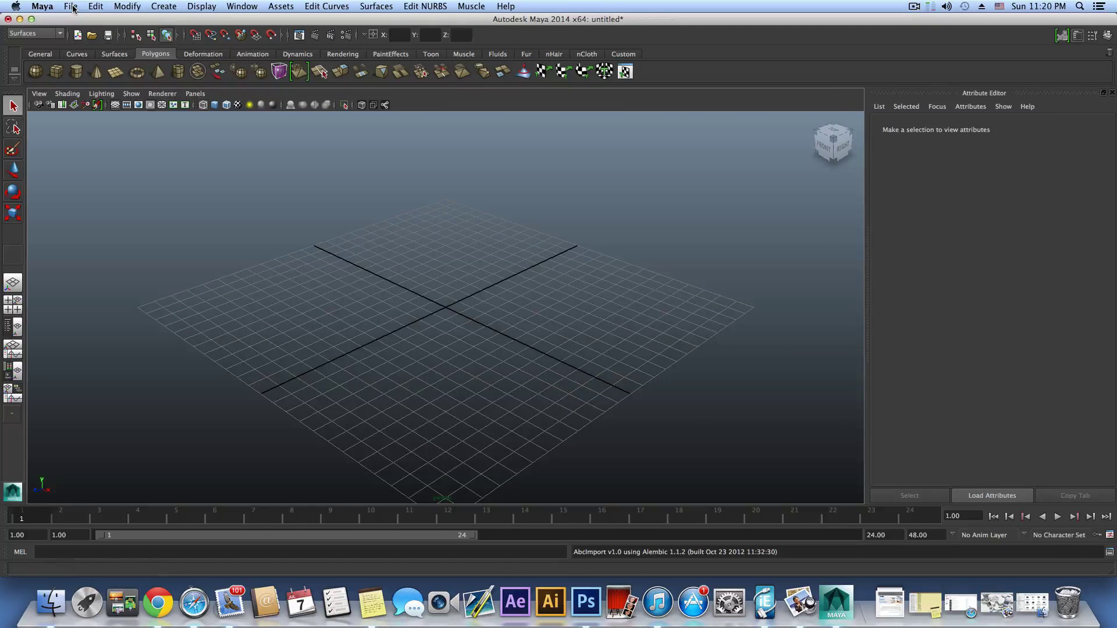
Open the saved scene ROADSTUT.mb from the mic project's scenes folder.
click(70, 6)
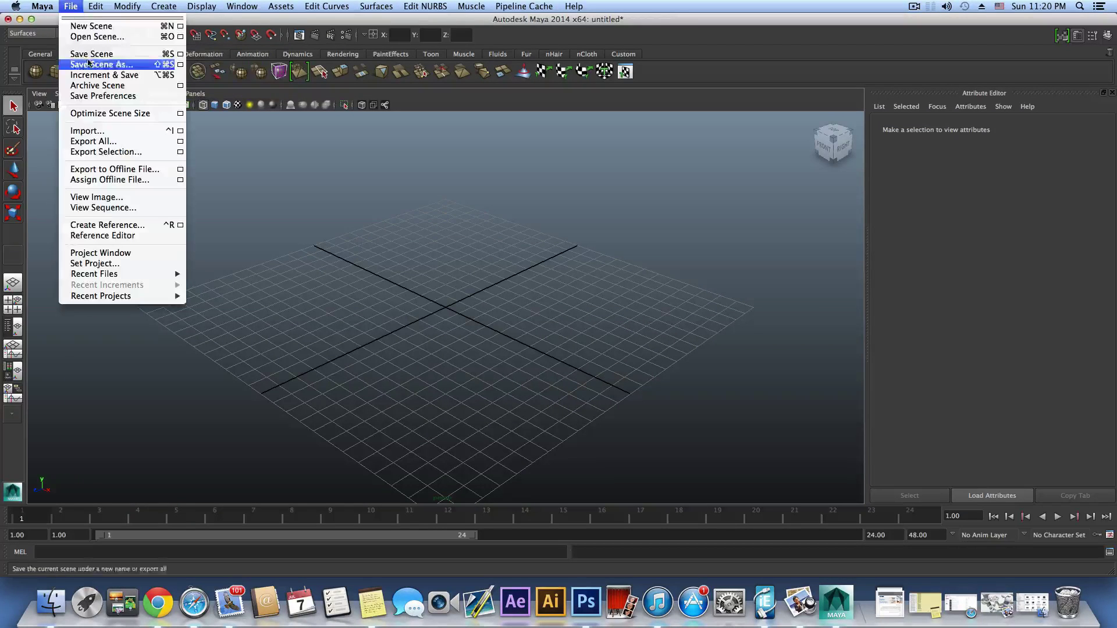
click(96, 37)
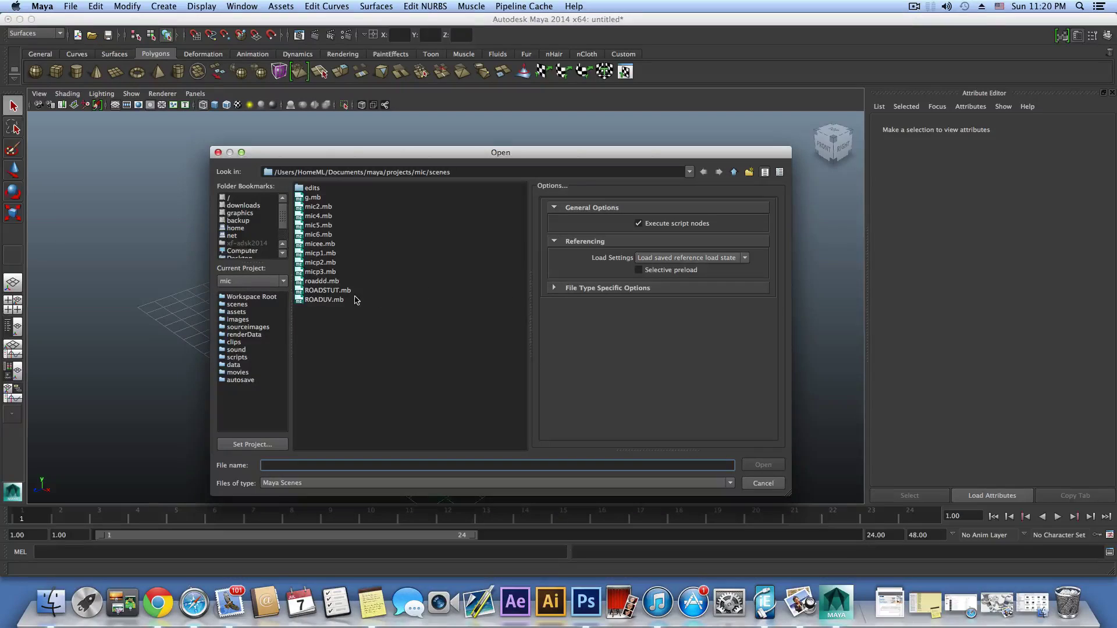
click(328, 291)
click(755, 463)
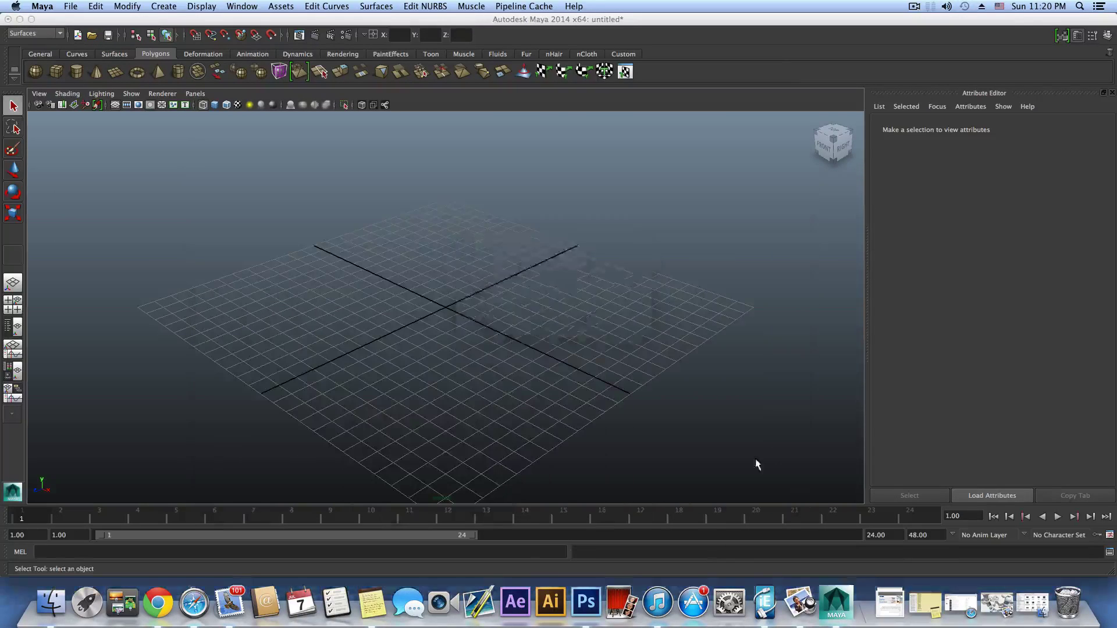
Select the lofted strip in the reopened scene and examine its shape from several angles.
click(547, 301)
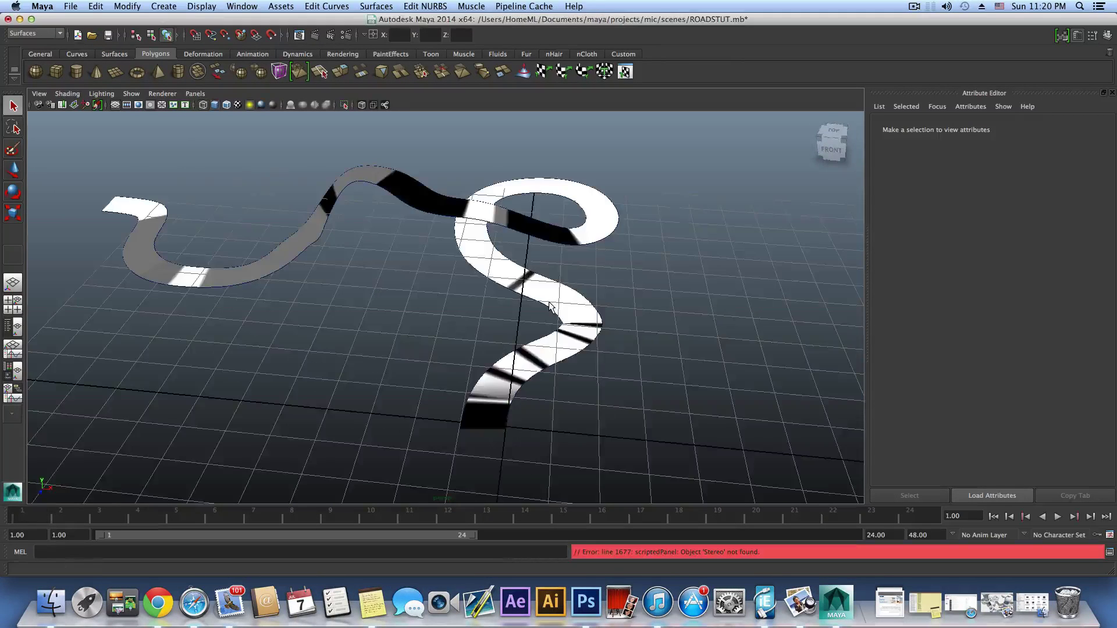
mouse_move(557, 362)
alt+mouse_down()
mouse_move(549, 379)
mouse_move(560, 344)
mouse_move(550, 375)
alt+mouse_up()
alt+middle_drag(551, 375, 499, 360)
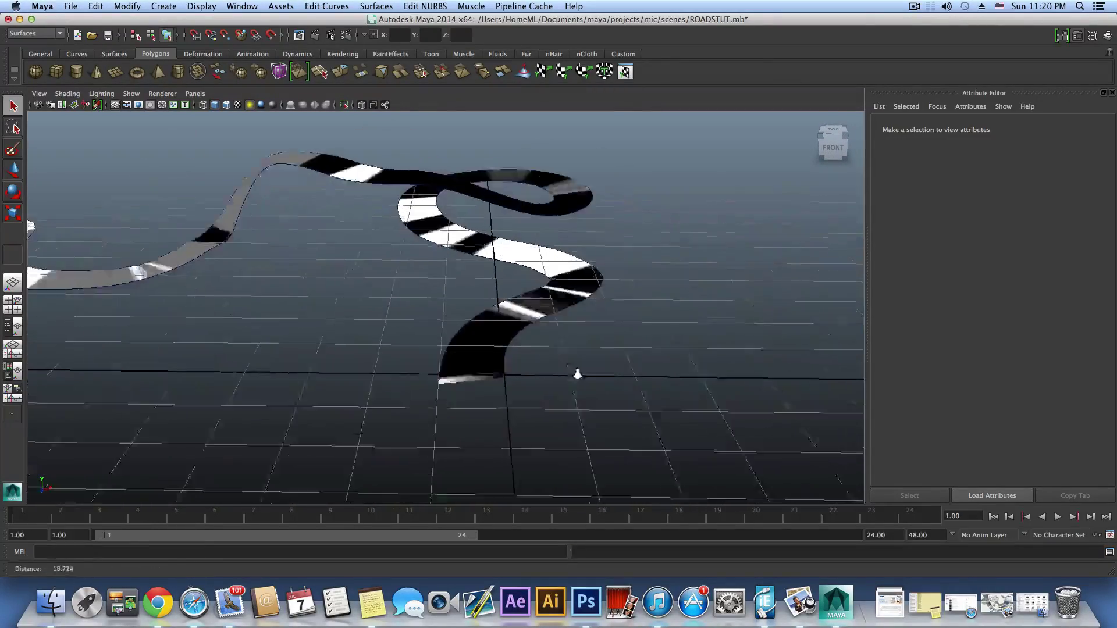
scroll(587, 370, up, 5)
click(595, 382)
scroll(592, 378, down, 5)
alt+drag(592, 381, 568, 414)
alt+right_drag(569, 413, 487, 393)
alt+drag(487, 394, 362, 442)
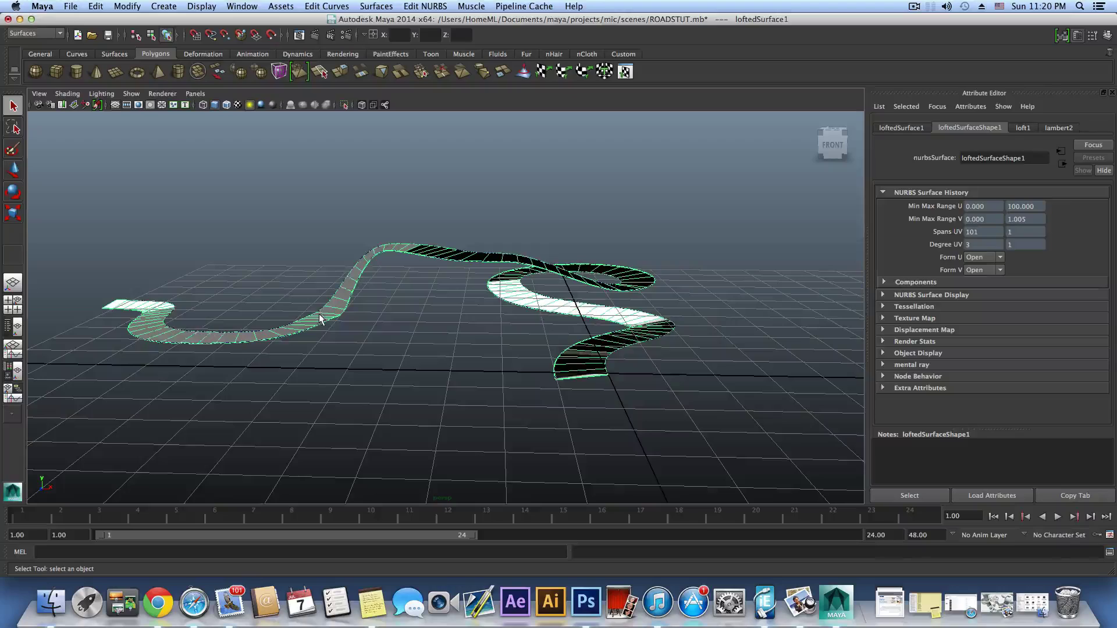
mouse_move(319, 313)
alt+mouse_down()
mouse_move(340, 311)
mouse_move(337, 327)
mouse_move(312, 319)
alt+mouse_up()
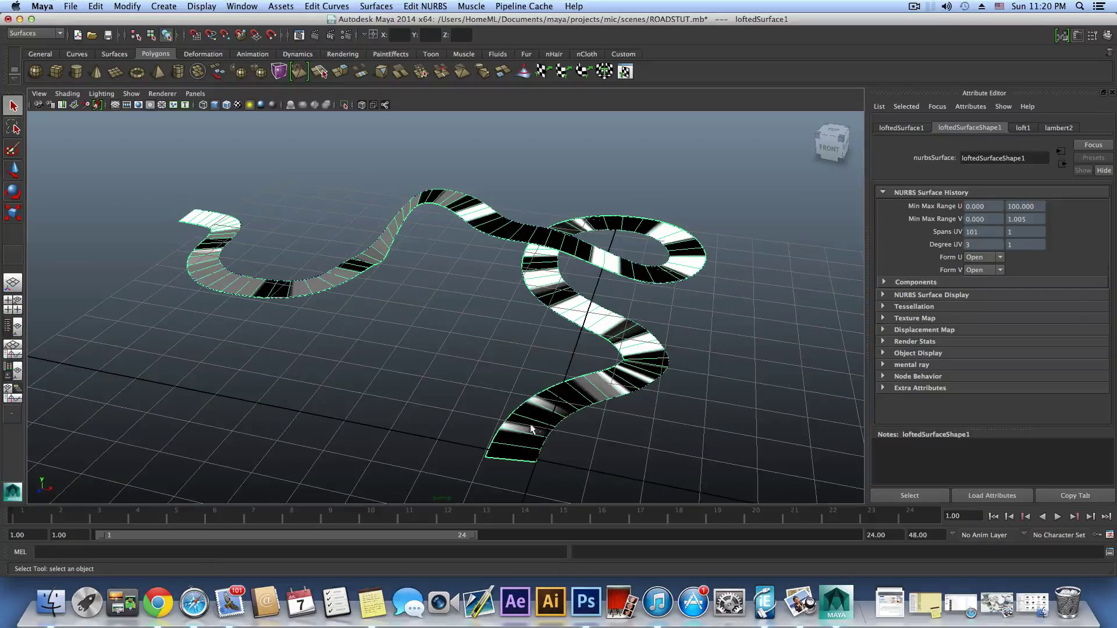
Try converting the lofted surface to quad polygons using Standard fit, chord height ratio 0.1, fractional tolerance 0.01 and 3D delta 0.1.
click(127, 6)
mouse_move(174, 209)
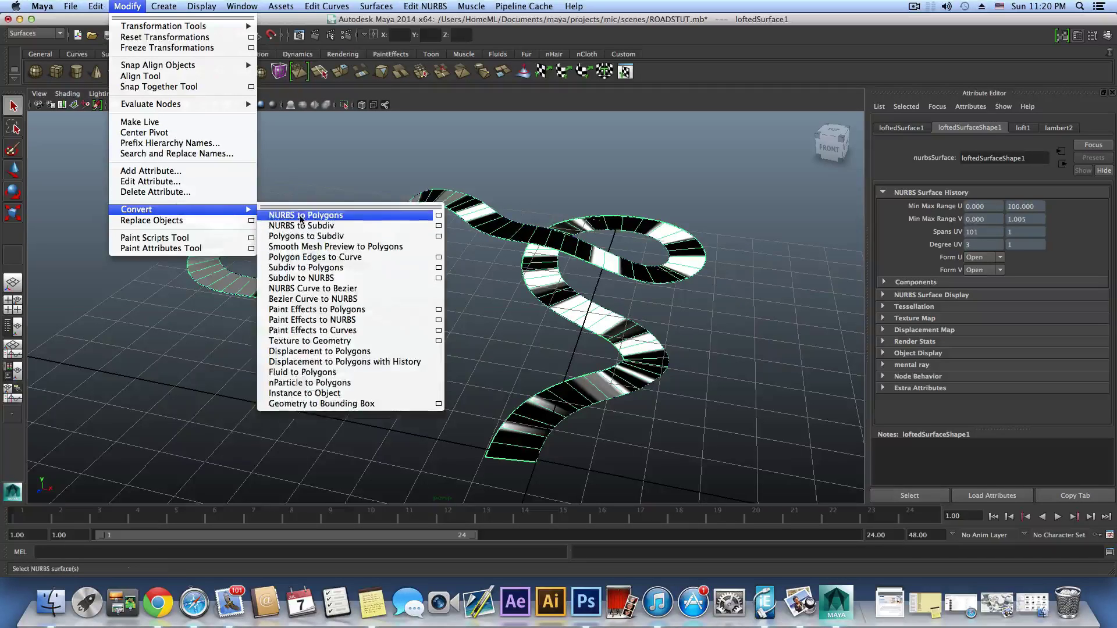
click(439, 216)
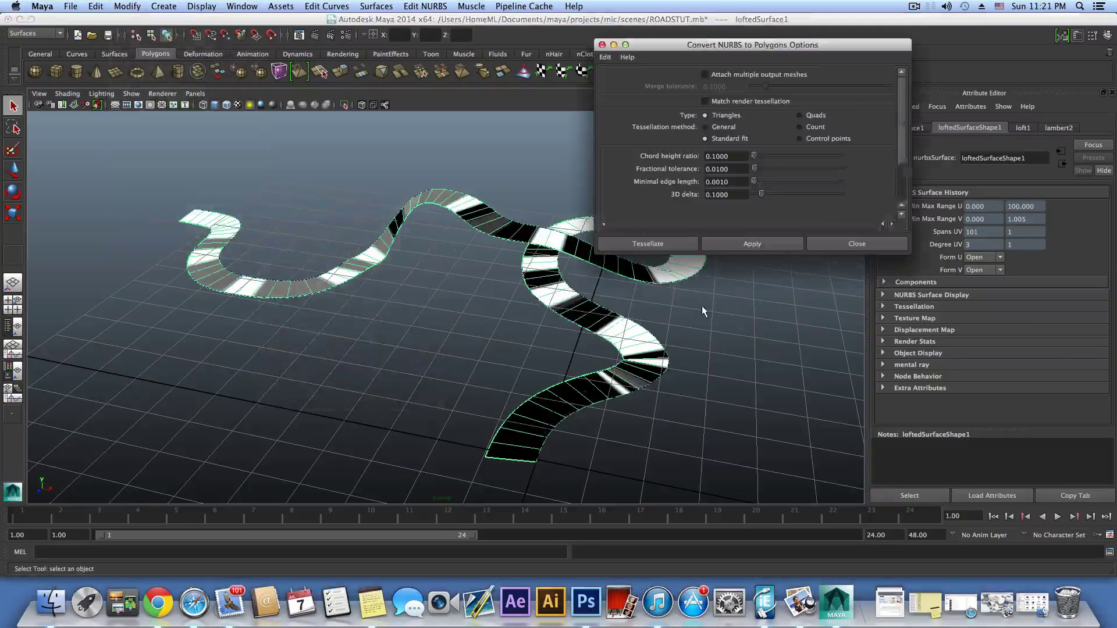
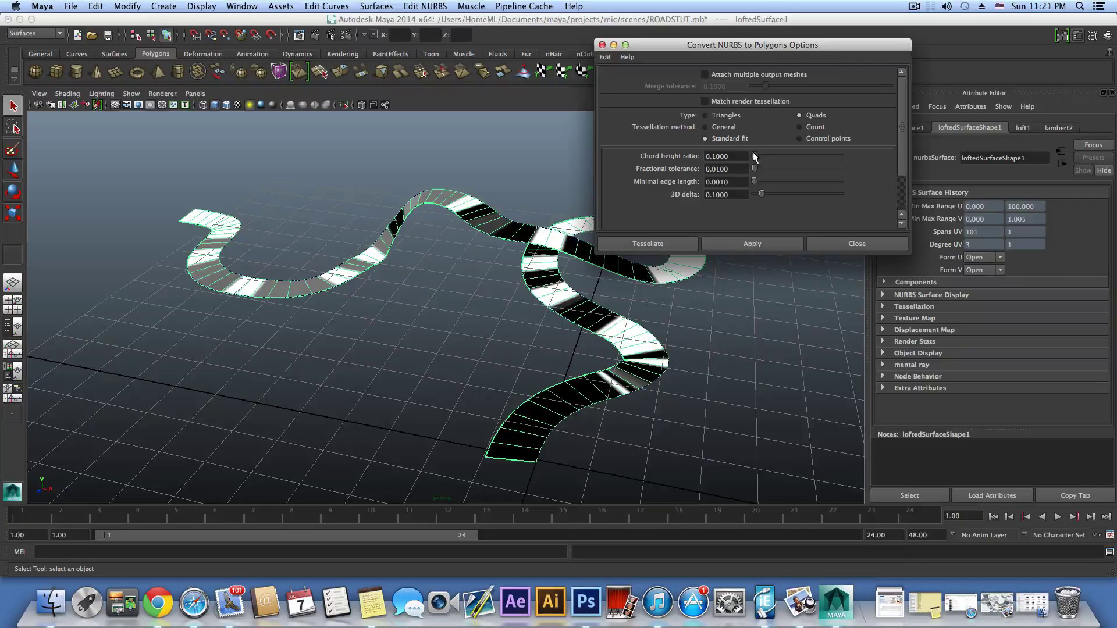
click(752, 244)
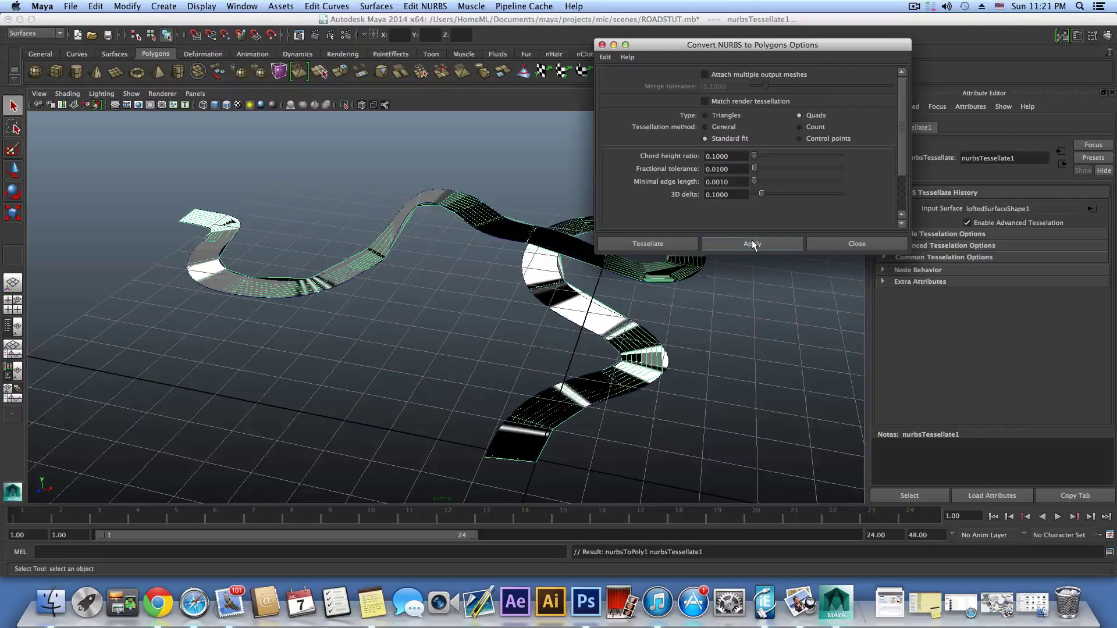
key(ctrl+z)
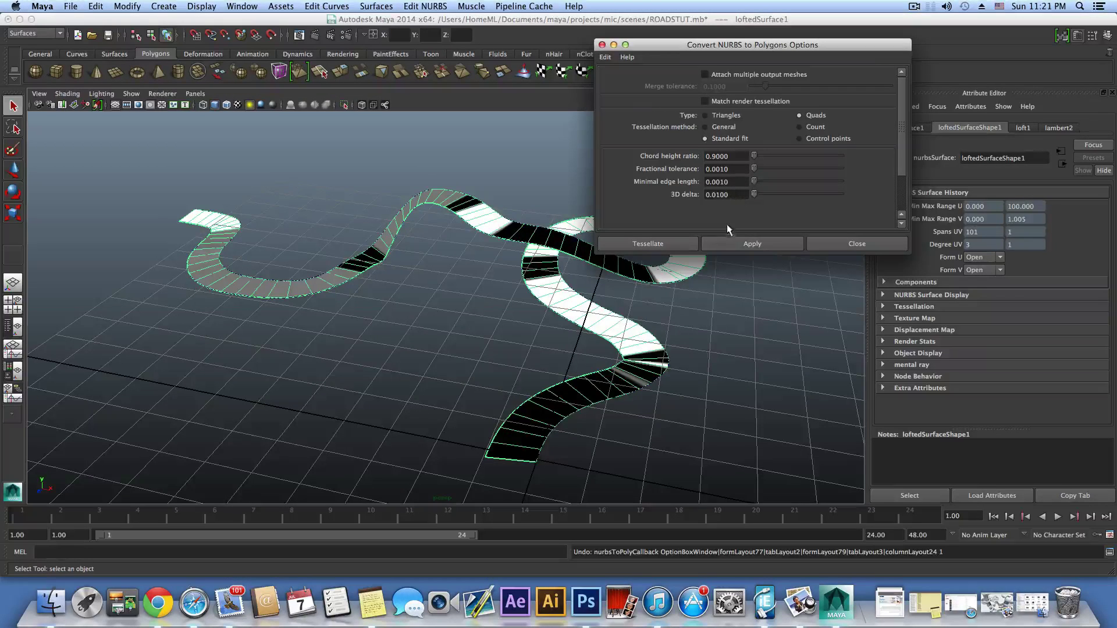
Convert the lofted surface to quad polygons using Standard fit, chord height ratio 0.9, fractional tolerance 0.001, minimal edge length 0.001 and 3D delta 0.01.
click(733, 239)
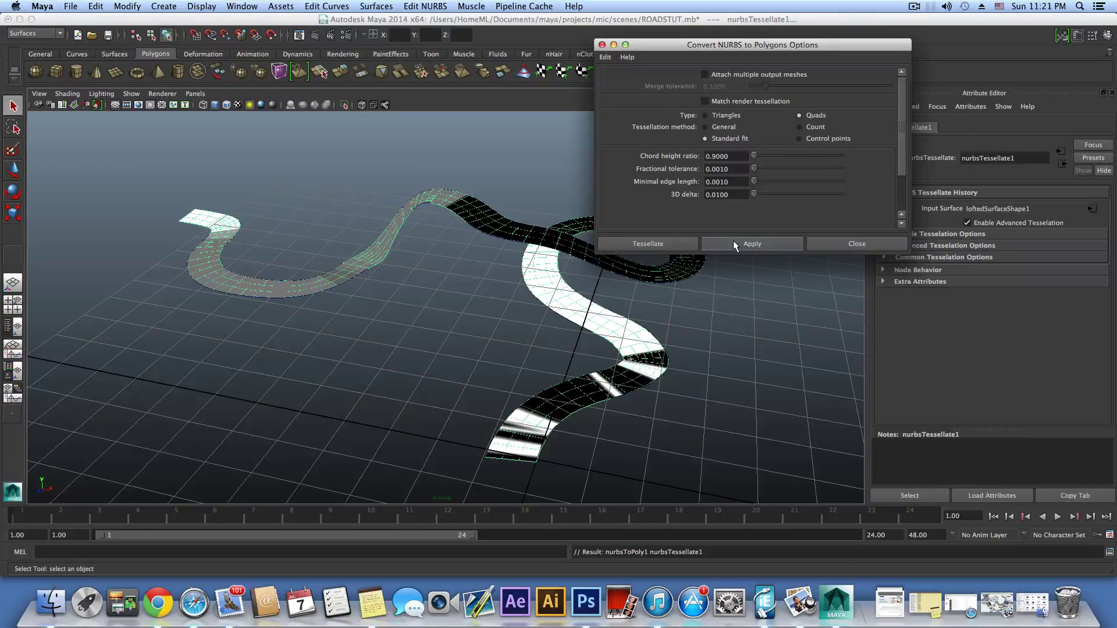
alt+drag(553, 300, 597, 319)
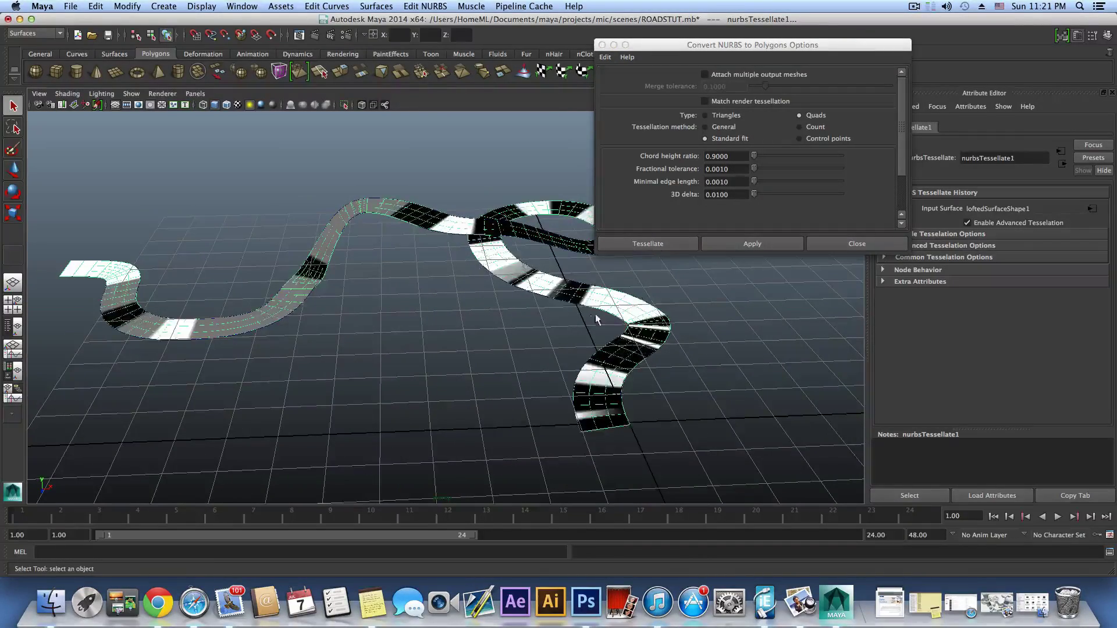
click(839, 243)
alt+drag(840, 239, 361, 288)
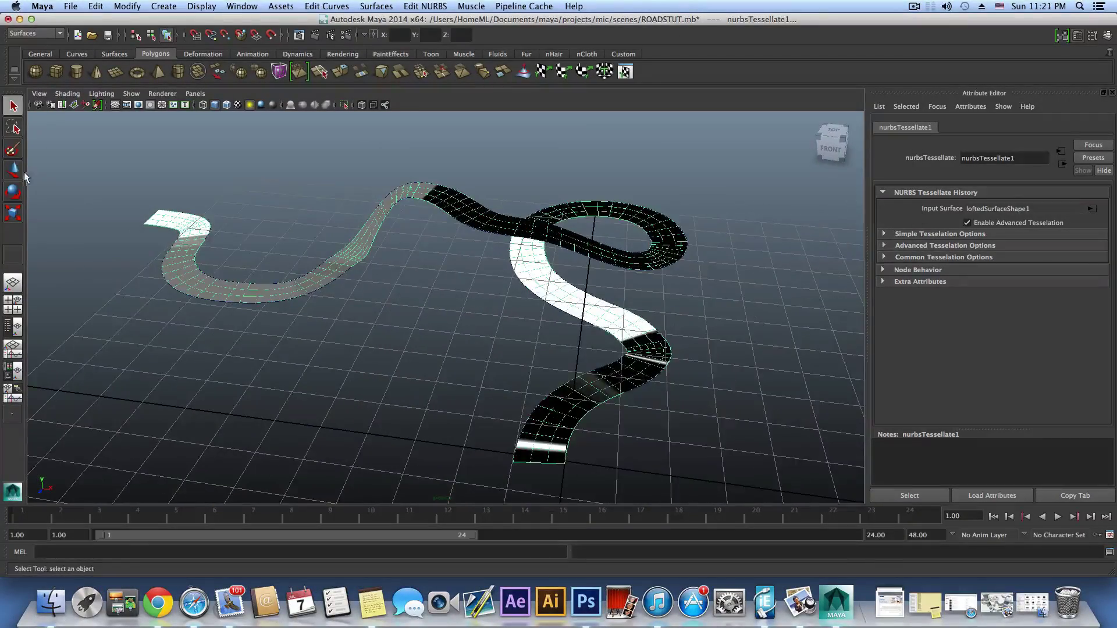
Move the polygon strip up about 2.9 cm in Y and delete the original lofted NURBS surface.
click(13, 169)
drag(576, 433, 565, 294)
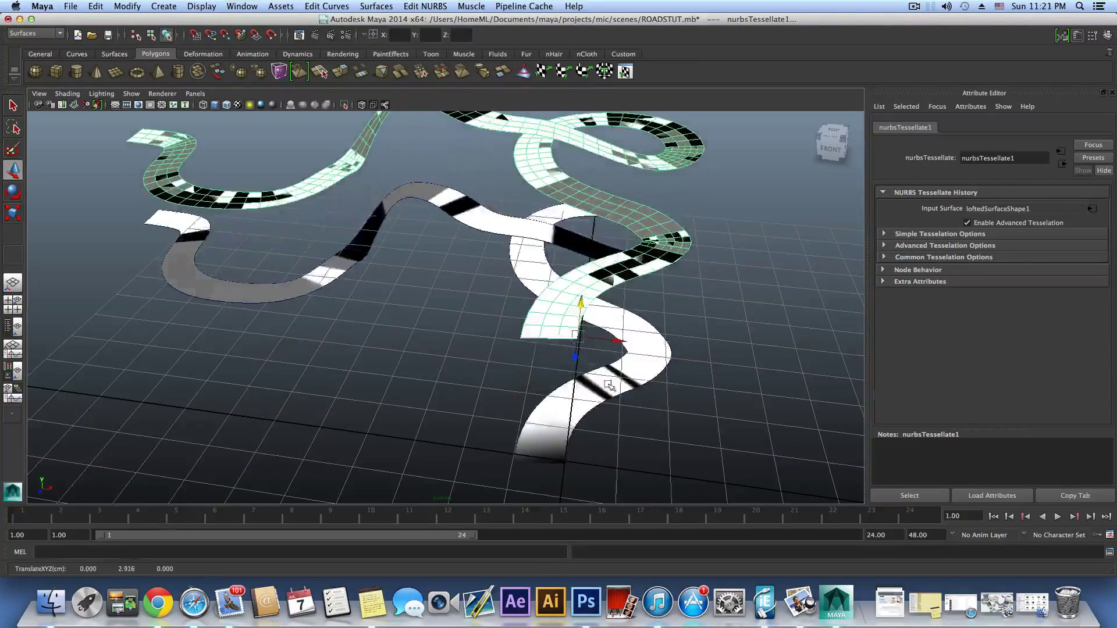
alt+drag(631, 427, 591, 377)
click(619, 346)
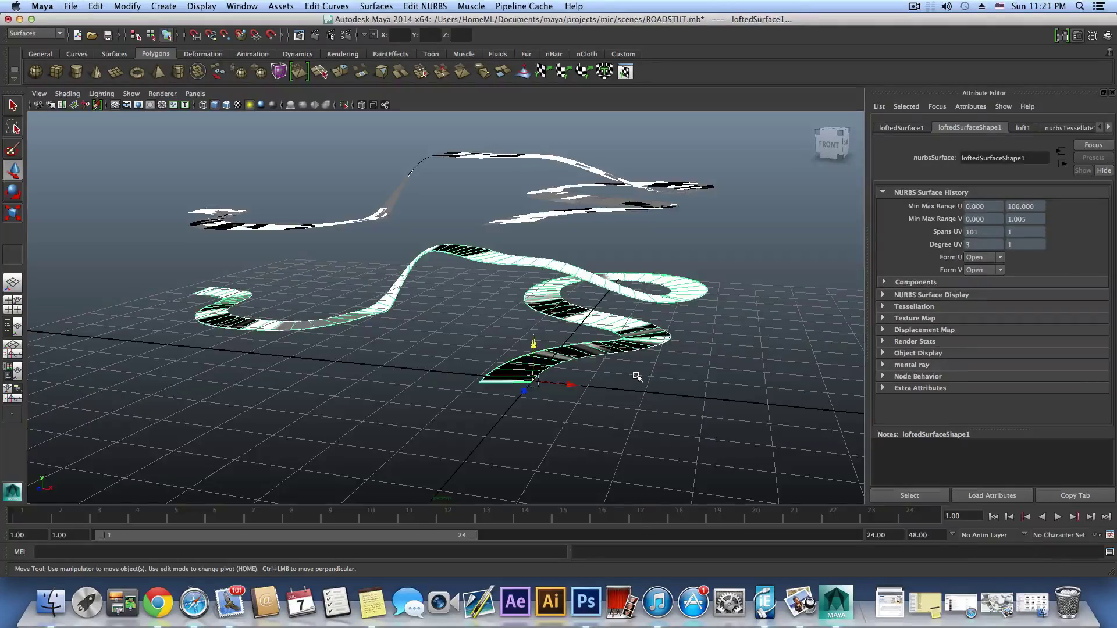
key(Delete)
Select the polygon road strip and assign a new Blinn material to it.
alt+drag(588, 233, 521, 369)
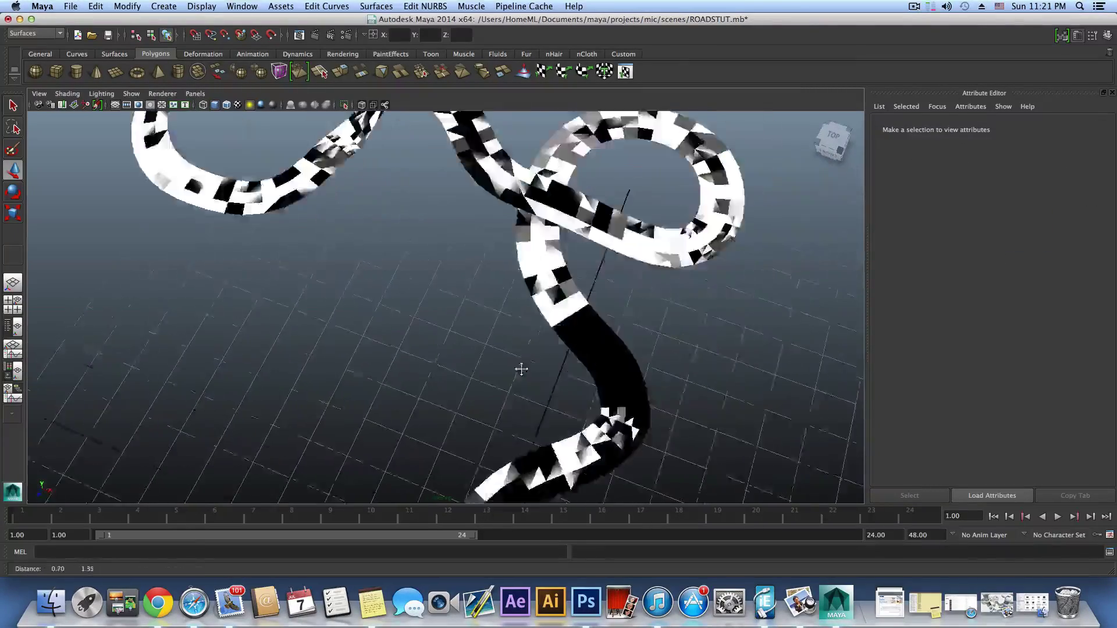
alt+right_drag(521, 369, 513, 299)
click(528, 322)
alt+drag(558, 331, 489, 139)
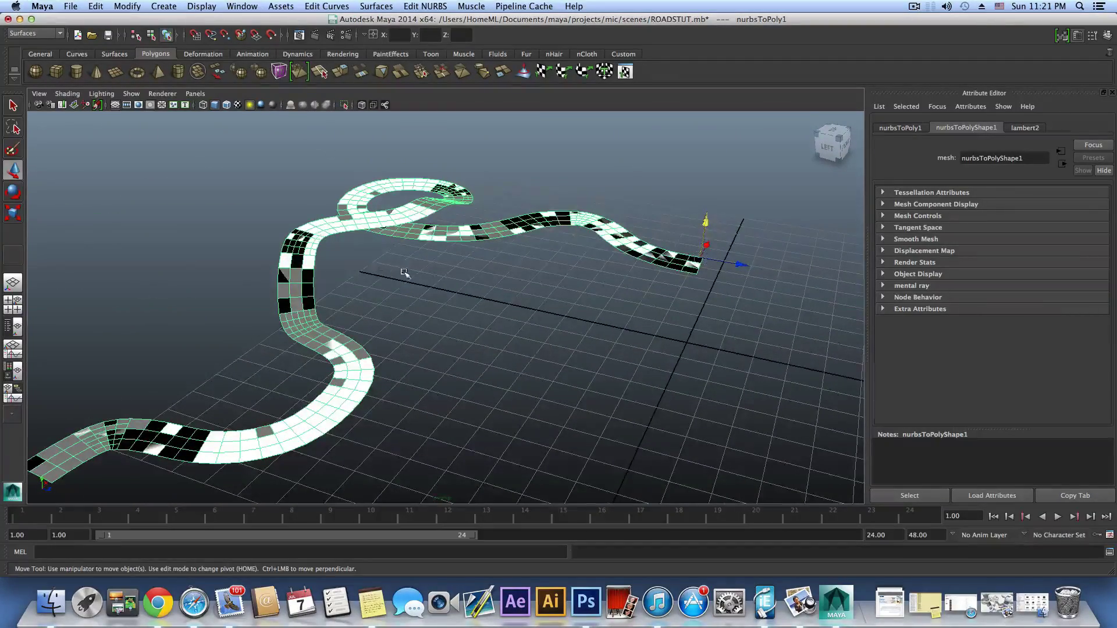
scroll(410, 300, down, 5)
alt+drag(410, 304, 634, 378)
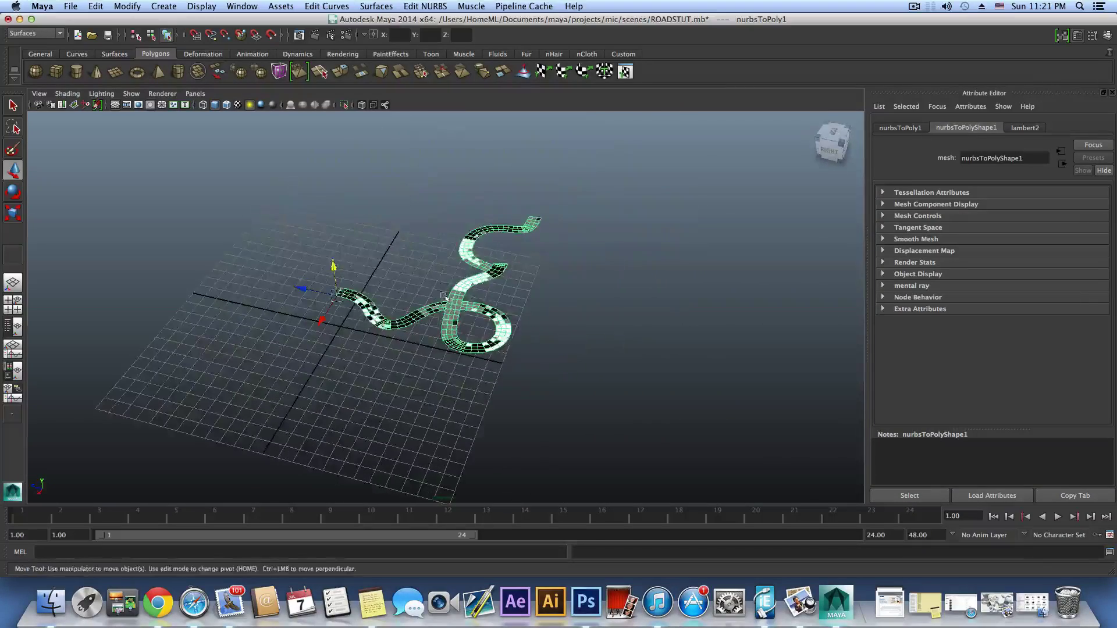
scroll(633, 381, up, 6)
scroll(481, 349, up, 5)
right_click(478, 345)
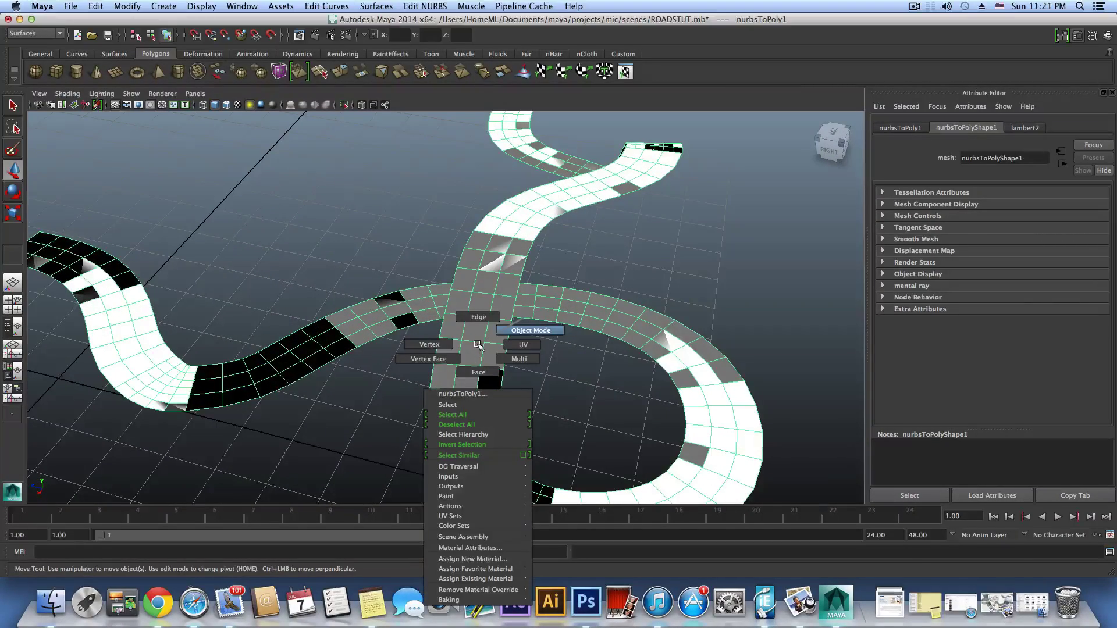
mouse_move(500, 570)
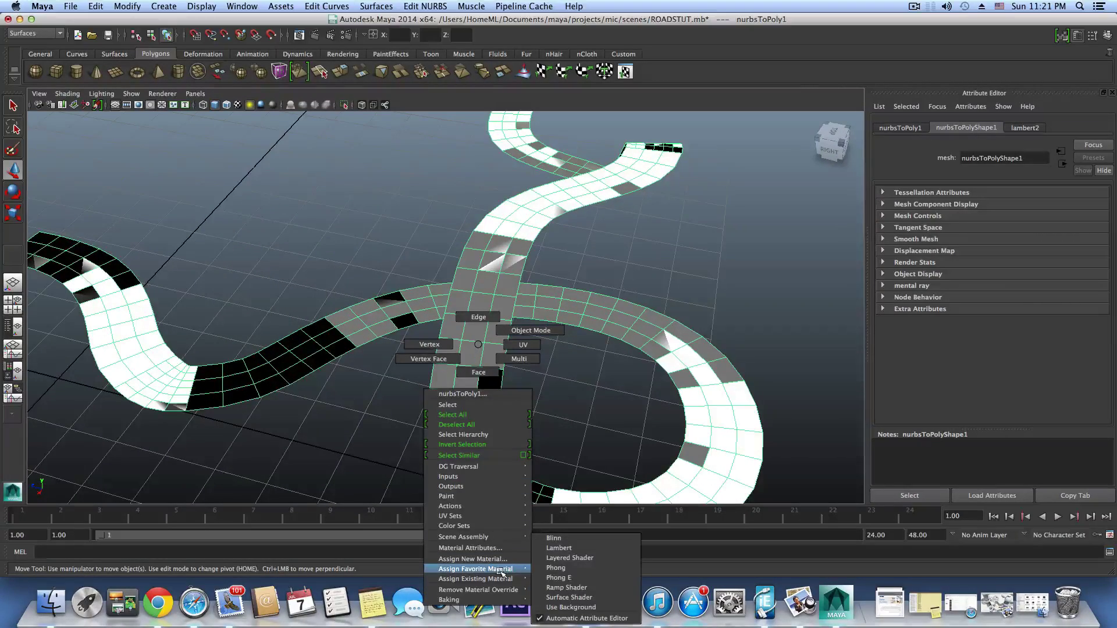
click(556, 538)
Copy the selected polygon strip so it can be reused in another scene.
scroll(493, 402, down, 5)
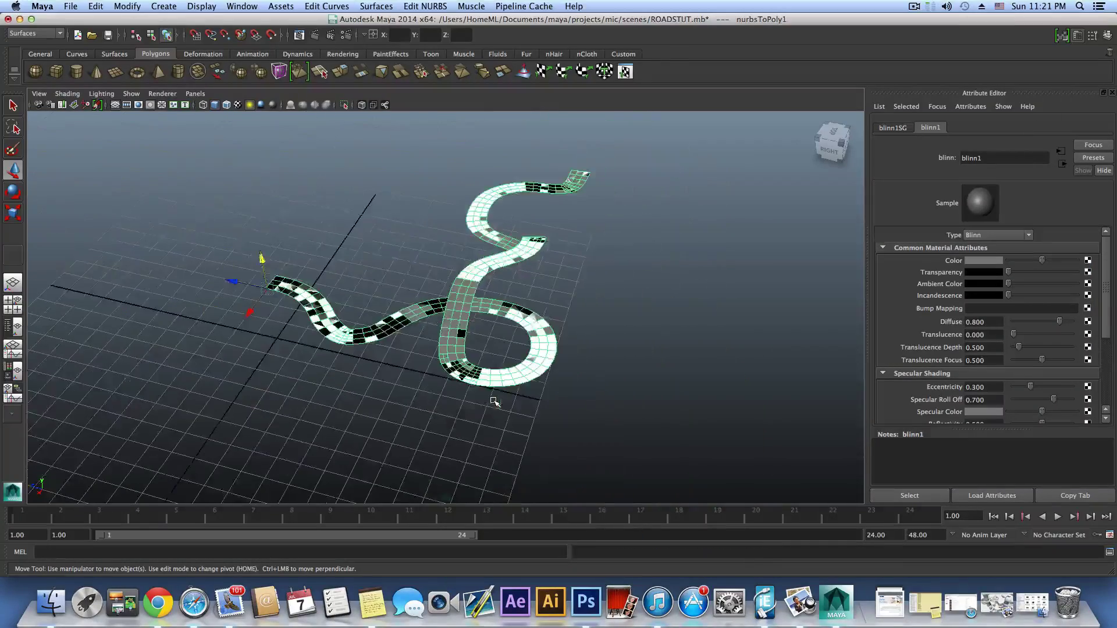
alt+drag(493, 401, 523, 404)
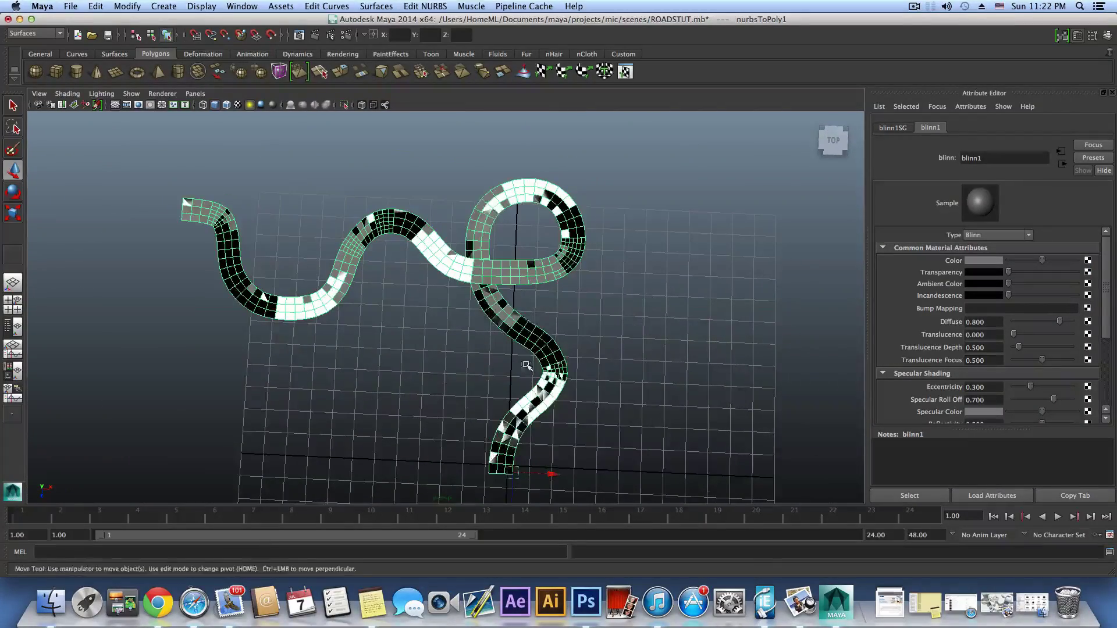
click(71, 7)
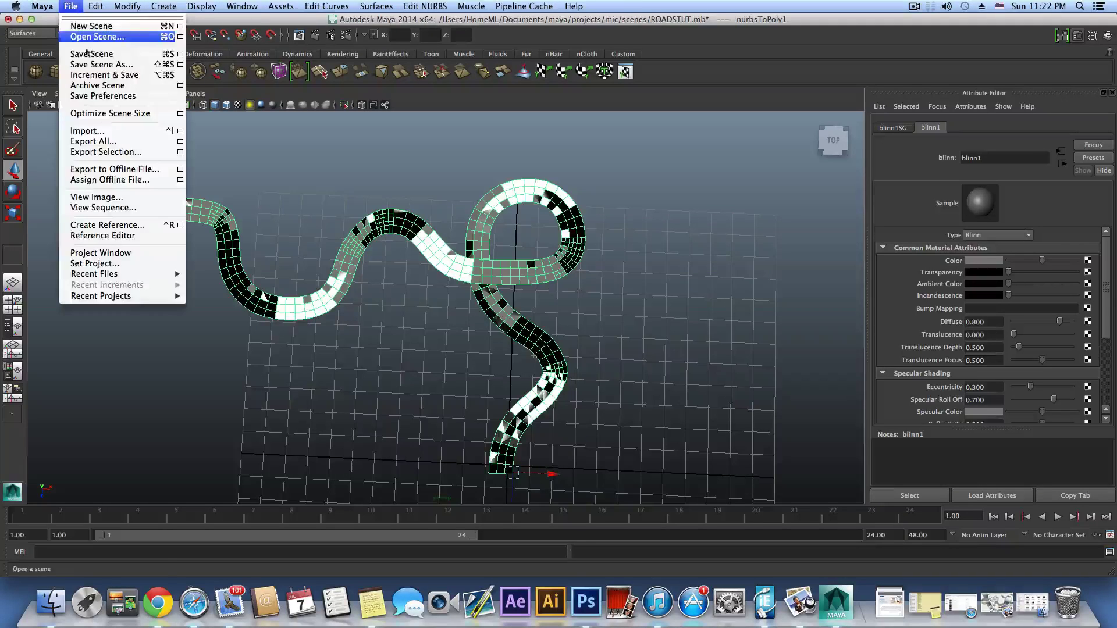
mouse_move(96, 8)
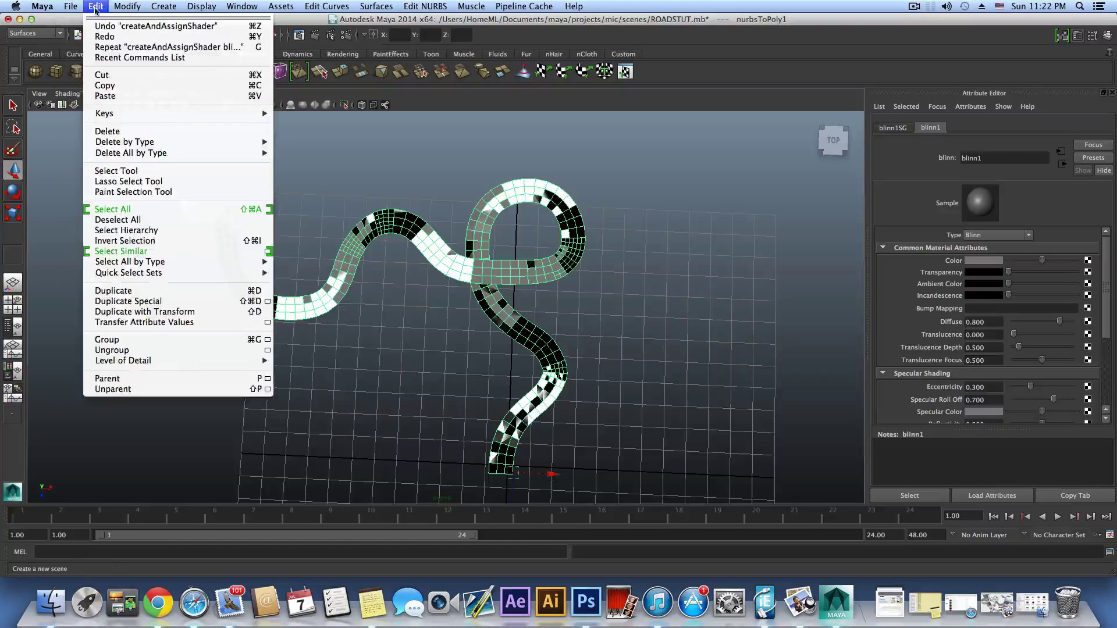
click(106, 87)
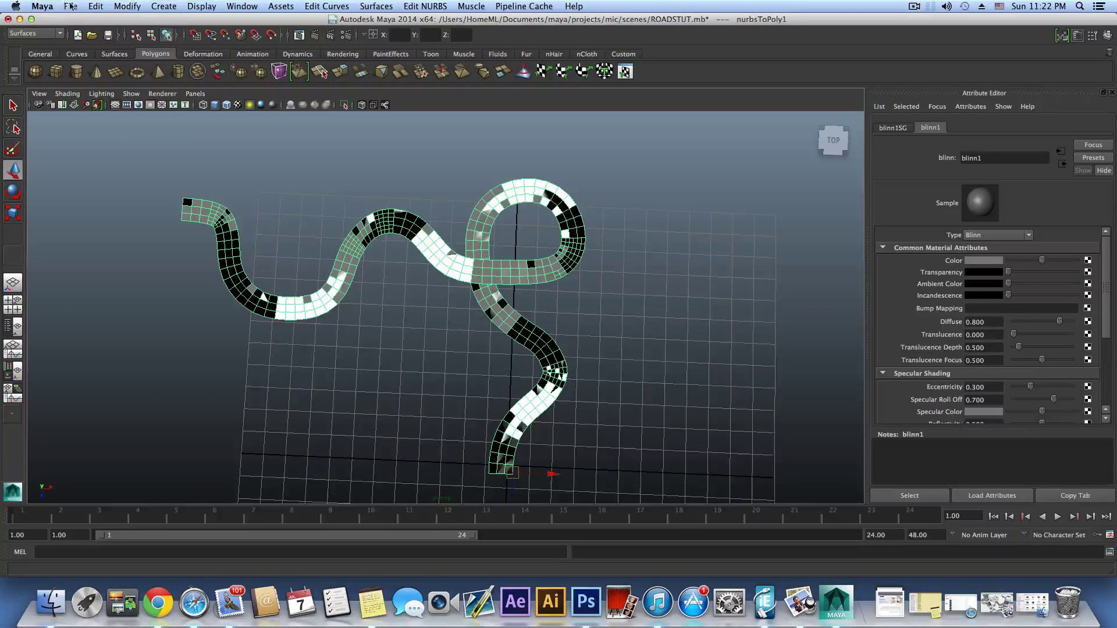
Create a new scene, paste the copied strip into it and turn on shaded display.
click(70, 6)
click(87, 28)
click(567, 308)
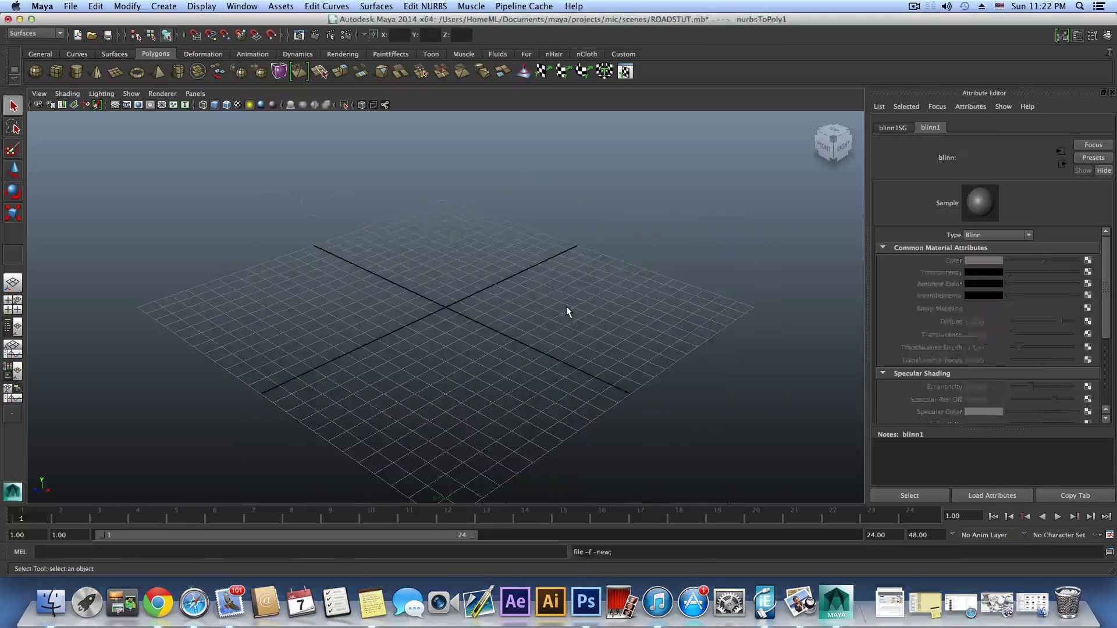
click(95, 7)
click(138, 96)
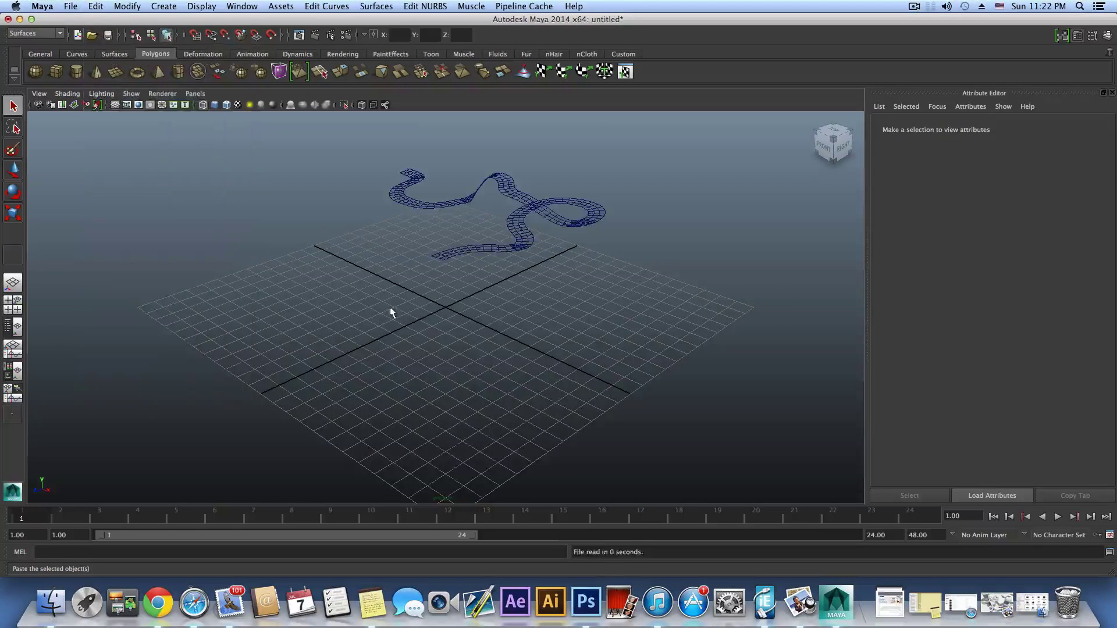
key(5)
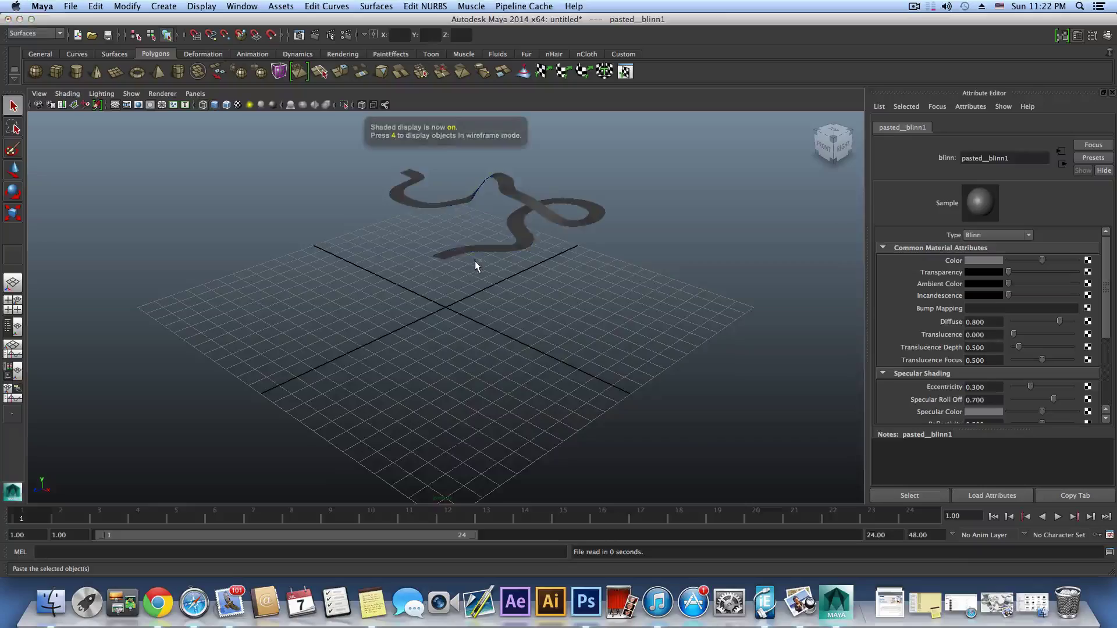
Examine the pasted strip from several angles, focusing on the densely divided faces at the tight bend.
mouse_move(475, 261)
alt+mouse_down()
mouse_move(454, 366)
mouse_move(573, 394)
mouse_move(279, 369)
mouse_move(576, 386)
mouse_move(591, 402)
mouse_move(421, 417)
mouse_move(473, 411)
mouse_move(604, 454)
mouse_move(612, 444)
alt+mouse_up()
alt+middle_drag(366, 457, 446, 439)
alt+drag(442, 436, 401, 499)
alt+right_drag(670, 347, 424, 349)
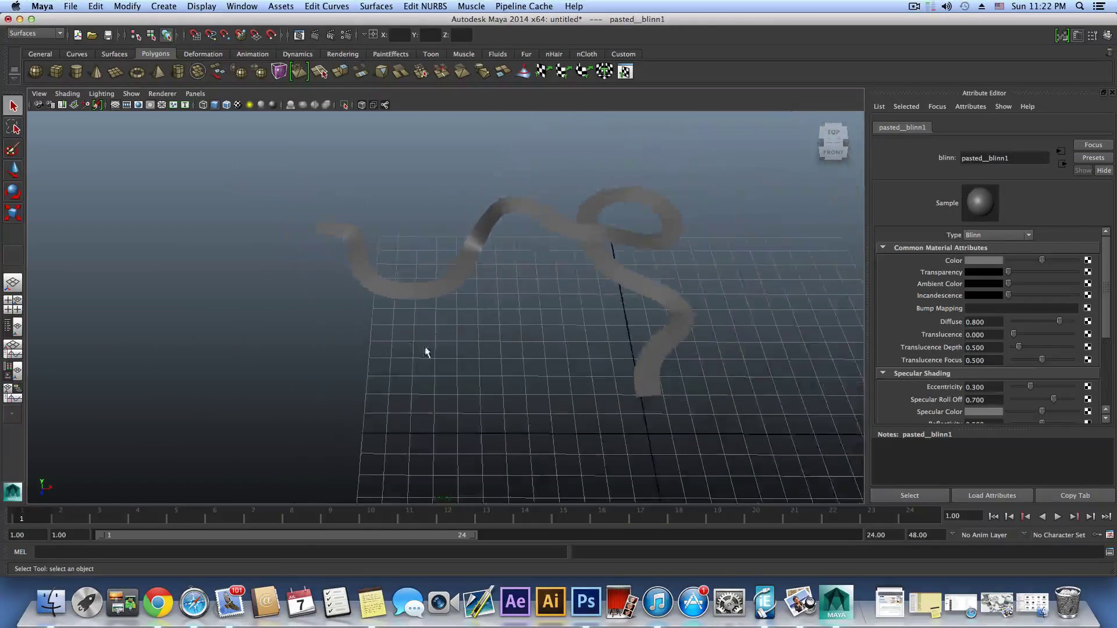
alt+middle_drag(619, 374, 515, 430)
alt+drag(516, 429, 496, 392)
alt+middle_drag(497, 391, 454, 418)
alt+drag(454, 418, 454, 314)
alt+right_drag(454, 314, 571, 364)
alt+middle_drag(571, 364, 509, 349)
mouse_move(509, 349)
alt+right_down()
mouse_move(512, 306)
mouse_move(513, 337)
alt+right_up()
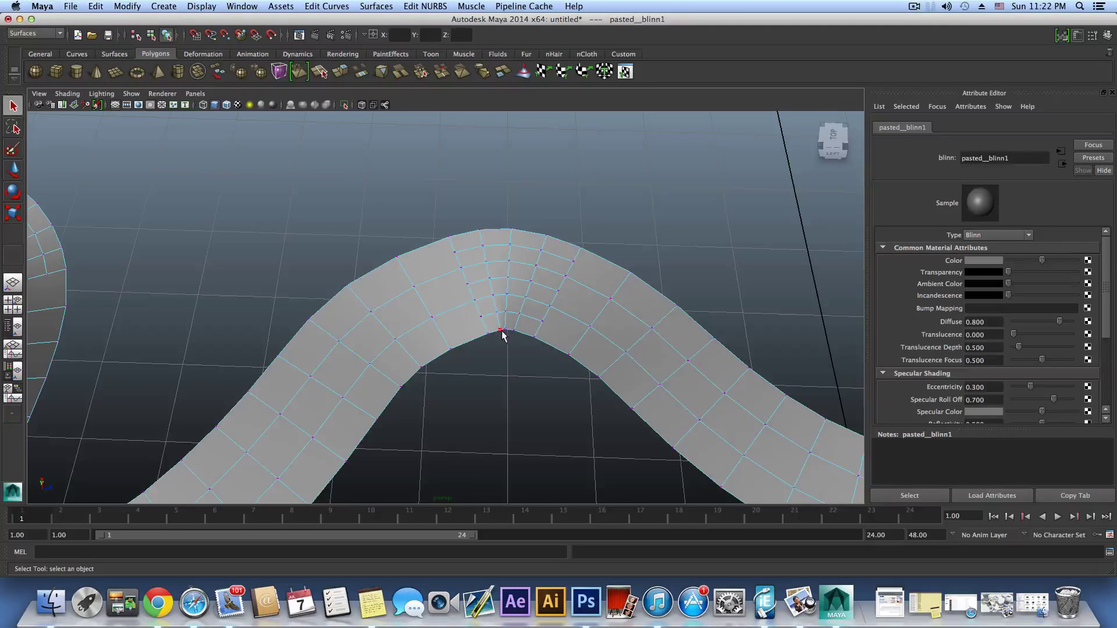
Try moving the inner-edge vertex at the tight bend by about -0.036 in Z.
click(501, 332)
key(e)
key(w)
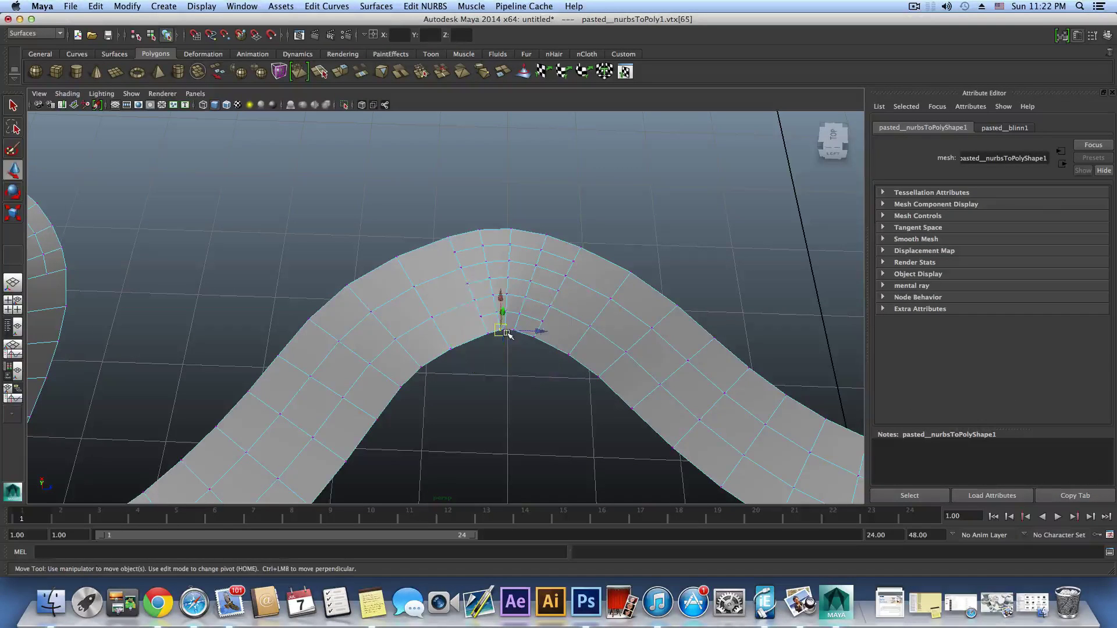
drag(531, 329, 535, 331)
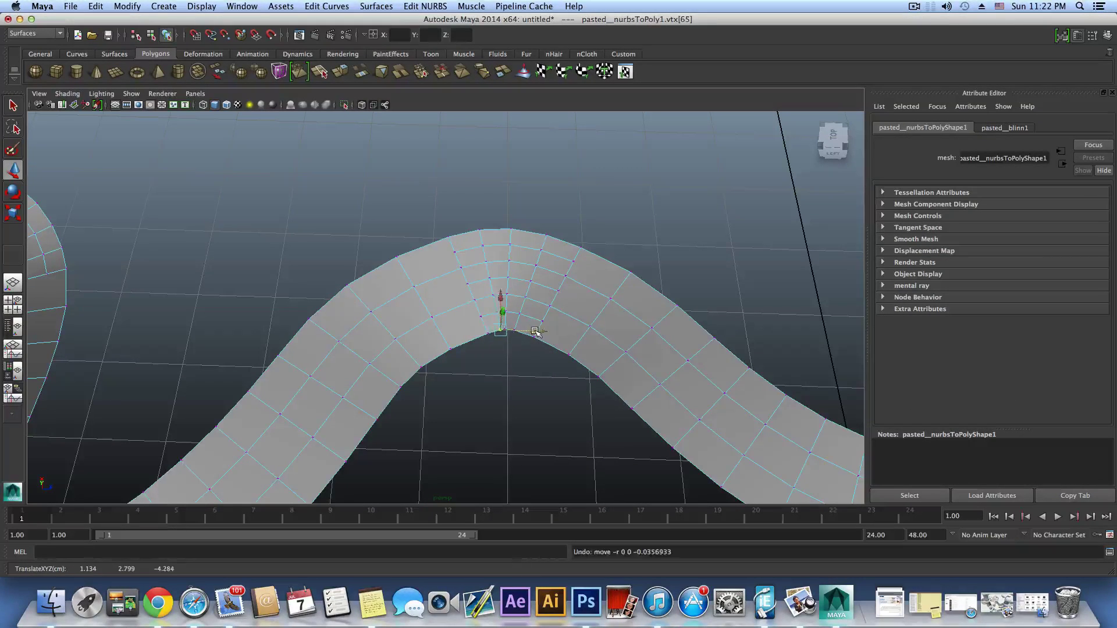
Delete the extra lengthwise edges between the main rows at the tight bend.
alt+drag(439, 243, 540, 290)
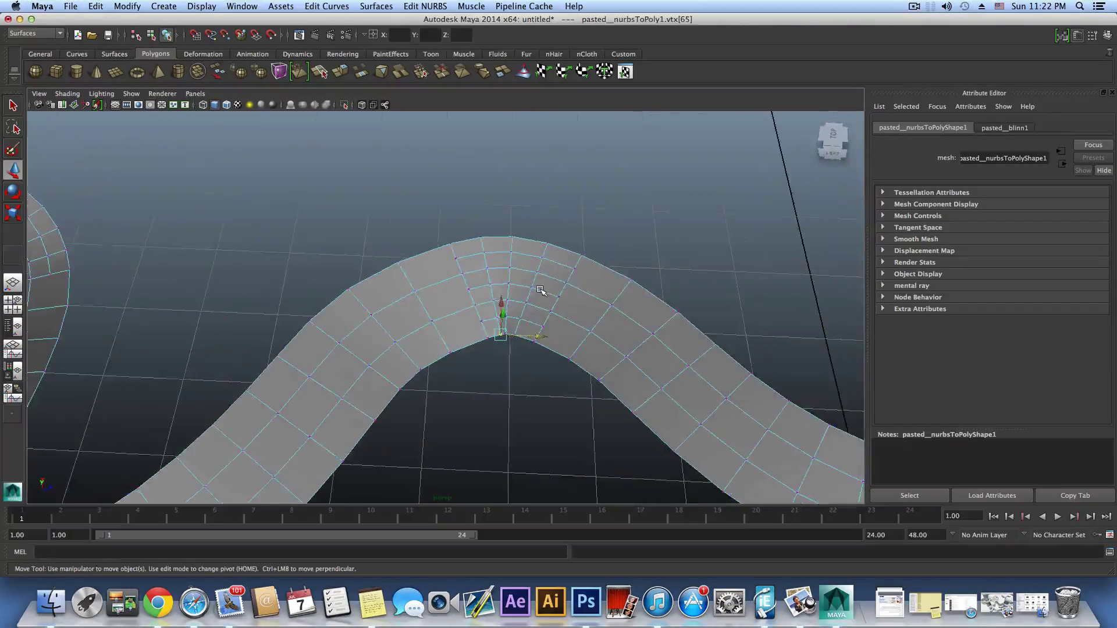
mouse_move(552, 270)
right_down()
mouse_move(551, 247)
mouse_move(568, 267)
right_up()
double_click(563, 263)
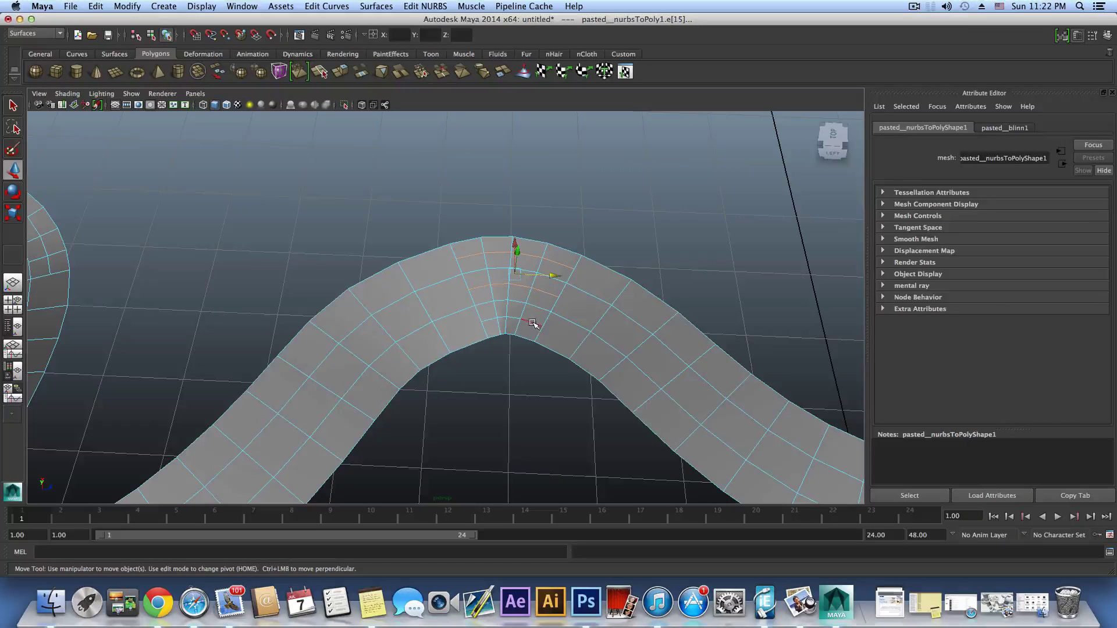
shift+right_click(556, 262)
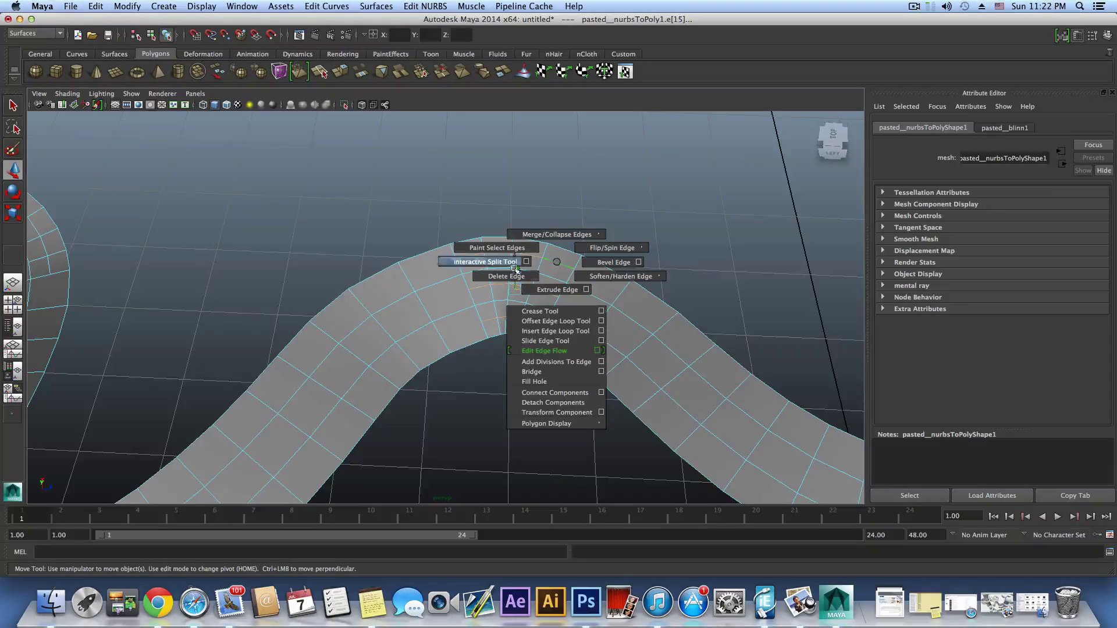
shift+right_drag(515, 269, 511, 273)
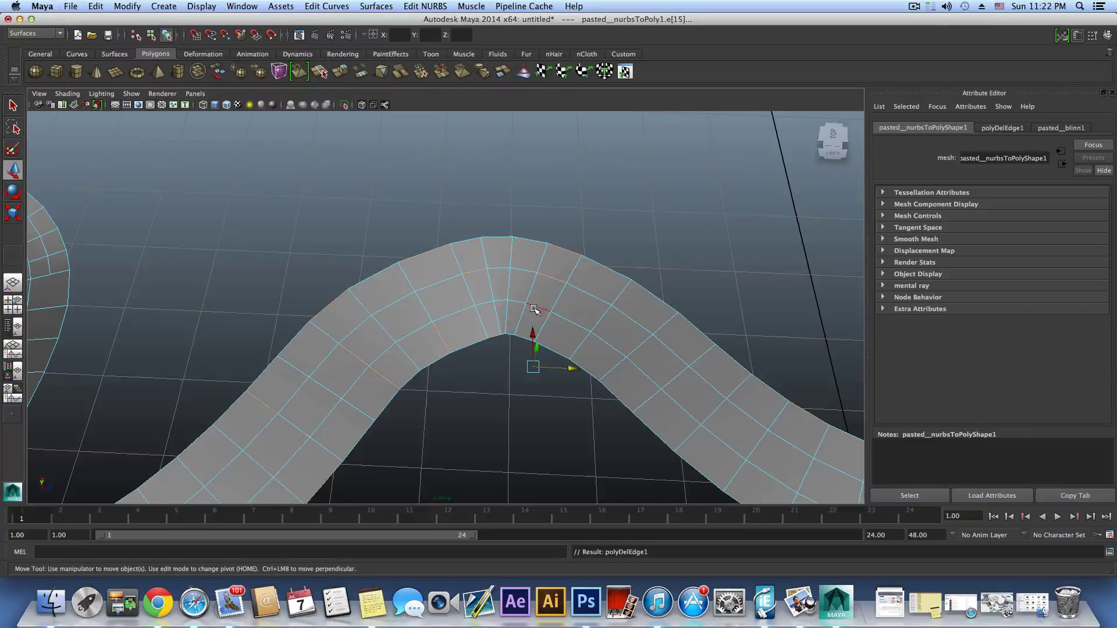
Delete the extra lengthwise edges at the loop's bend, plus the remaining stray edge beside them.
key(F9)
scroll(535, 306, down, 4)
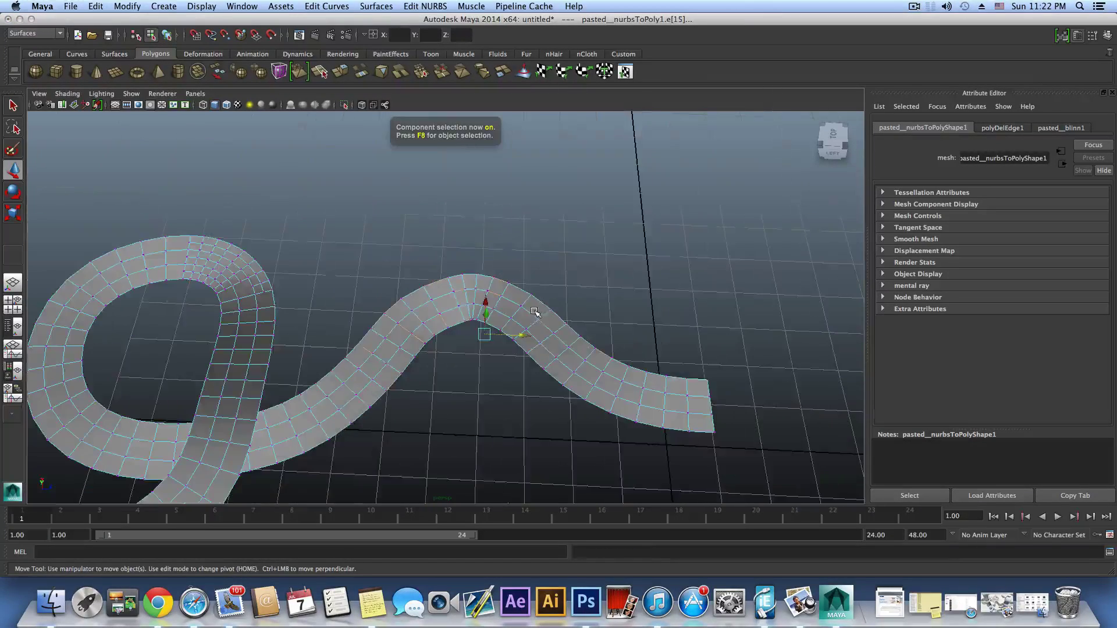
alt+drag(299, 317, 372, 338)
right_drag(370, 337, 374, 312)
double_click(376, 304)
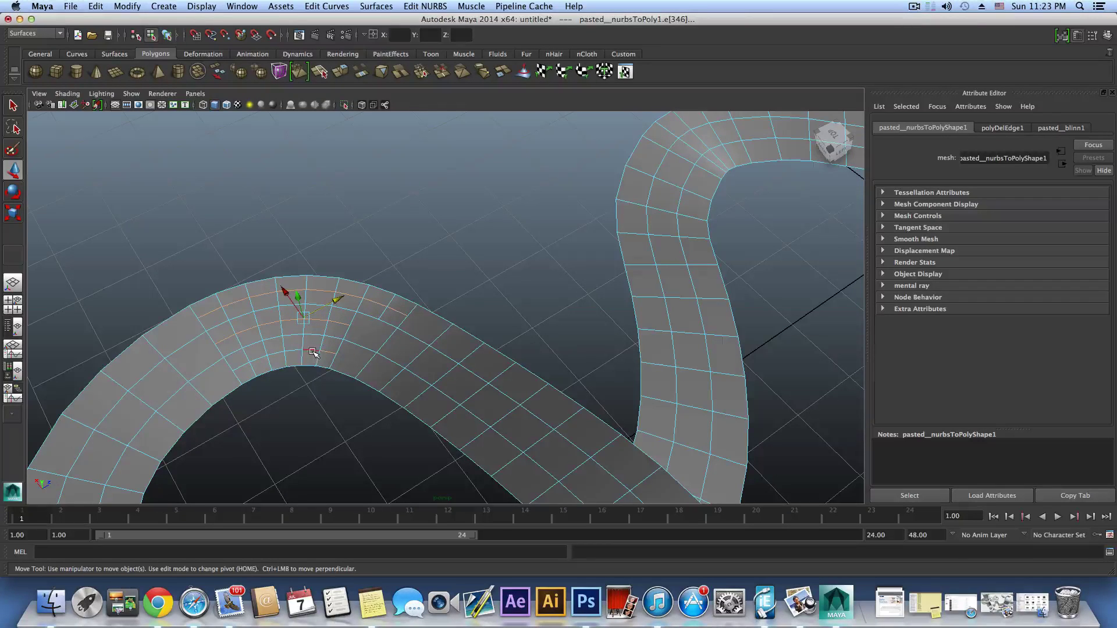
shift+right_drag(376, 303, 335, 323)
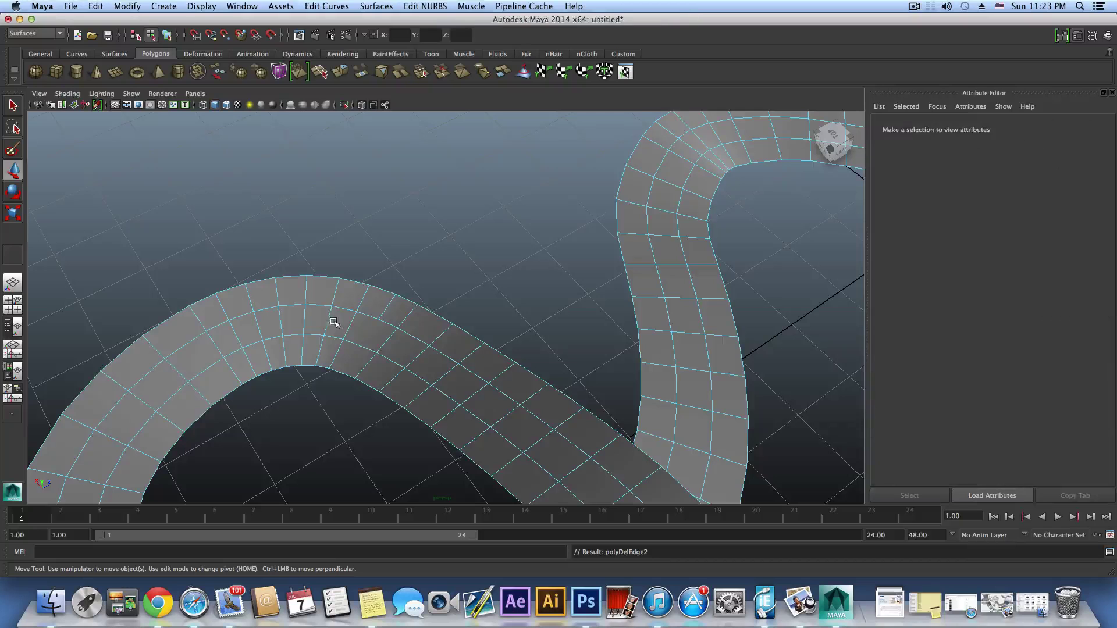
click(385, 306)
shift+right_click(387, 307)
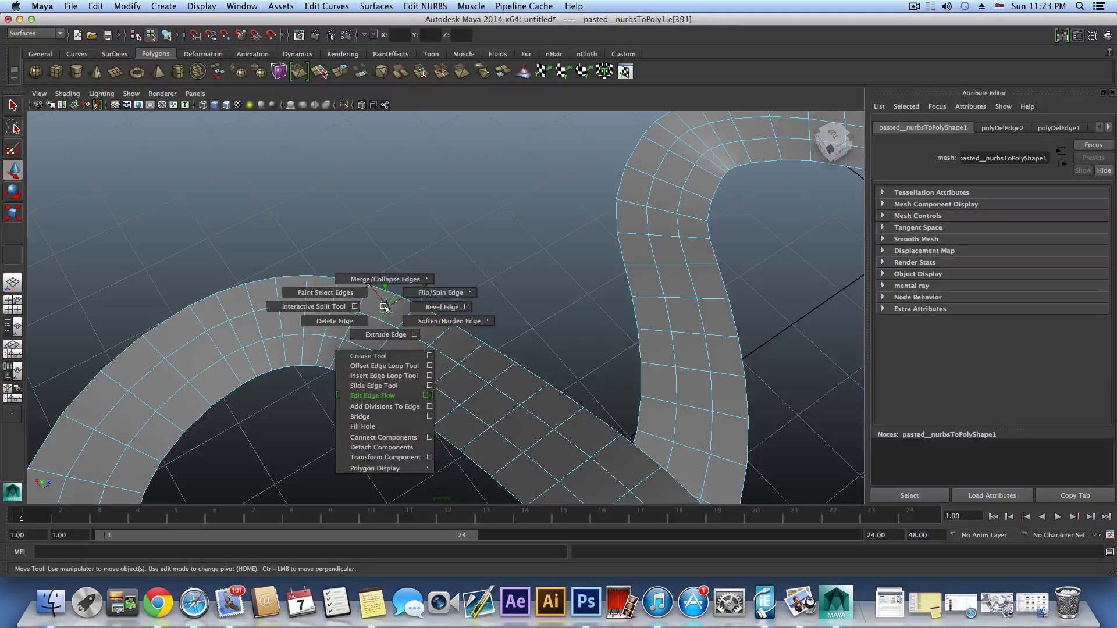
shift+right_drag(356, 325, 354, 325)
Delete the extra lengthwise edges on the slope, the bend below it and the bend near the strip's far end.
scroll(463, 357, down, 6)
alt+middle_drag(470, 362, 401, 250)
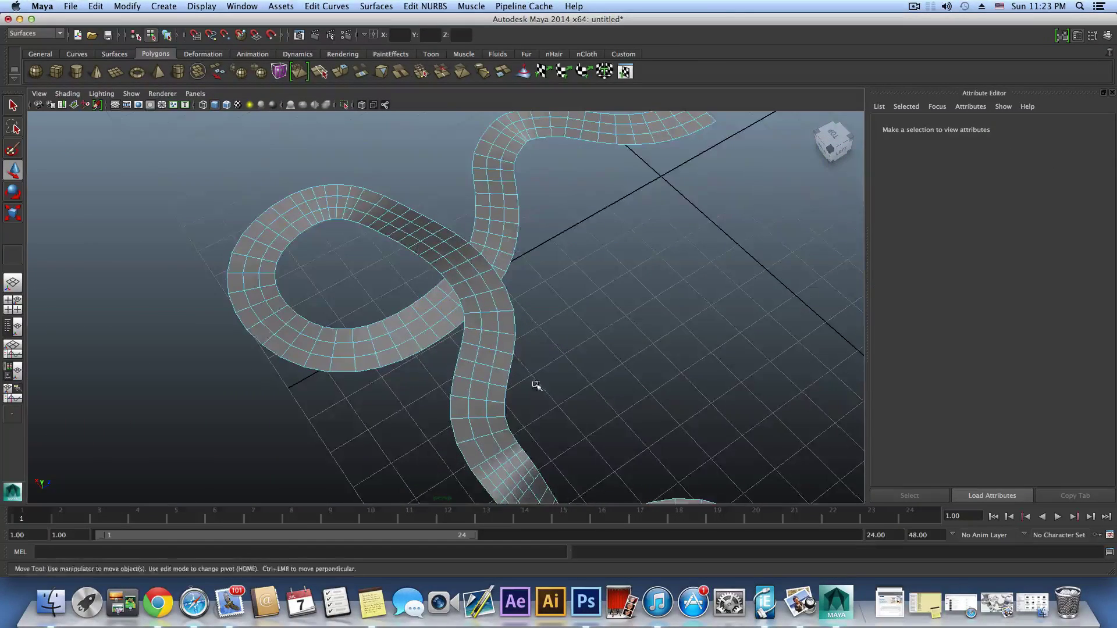
alt+middle_drag(536, 384, 581, 399)
scroll(491, 370, up, 3)
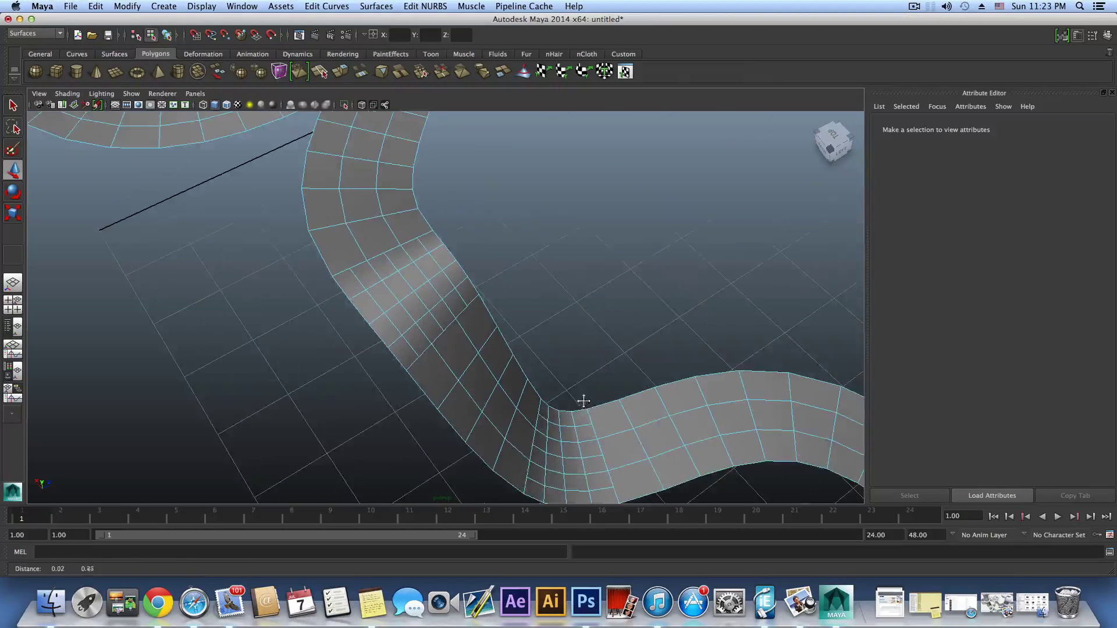
right_drag(453, 289, 453, 272)
click(460, 291)
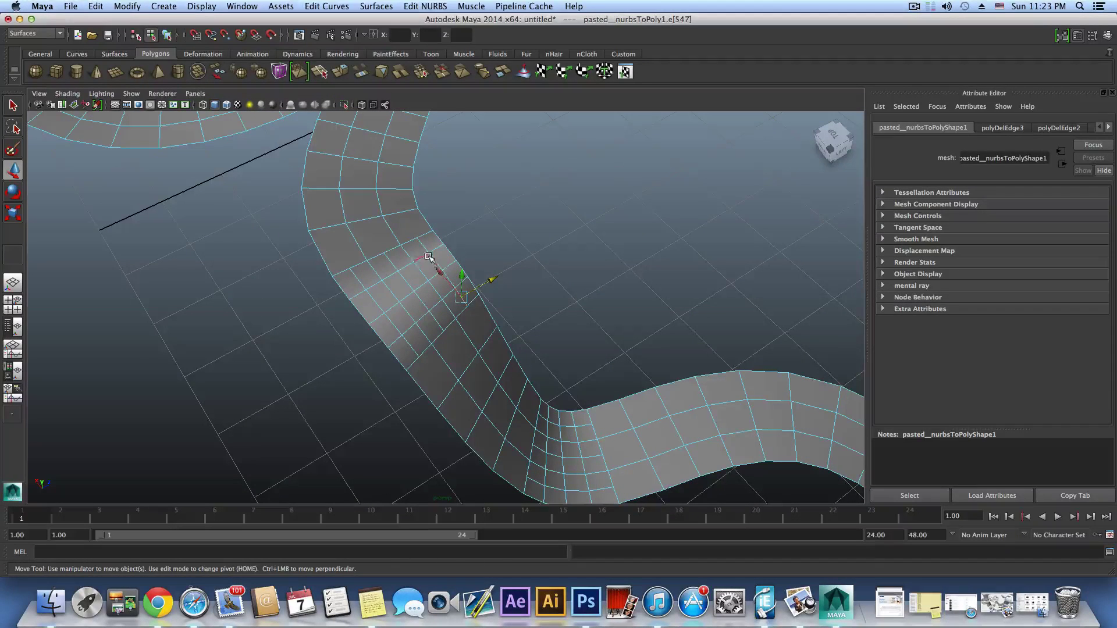
shift+click(423, 246)
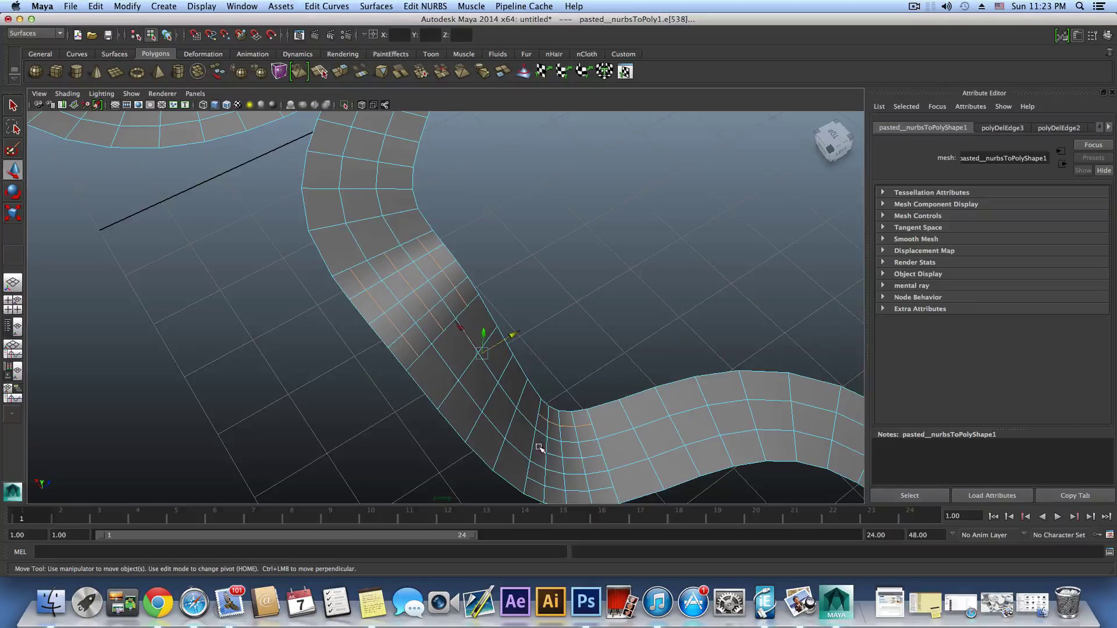
alt+middle_drag(648, 468, 428, 318)
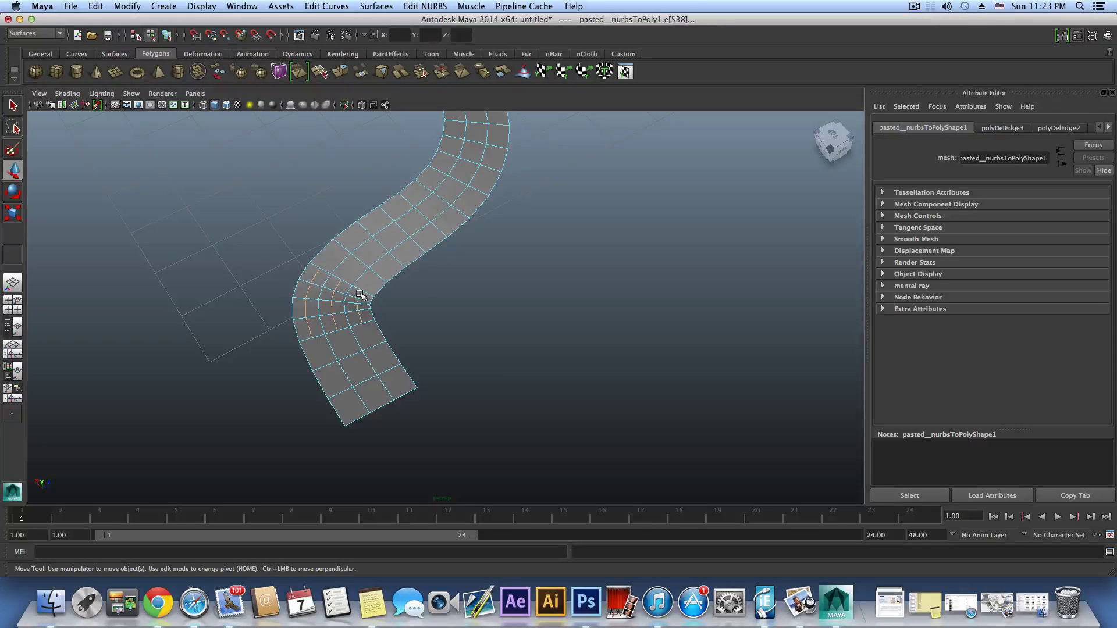
shift+right_drag(359, 295, 326, 308)
Examine the cleaned strip along its whole length for even quad divisions.
alt+drag(327, 309, 411, 317)
alt+middle_drag(411, 317, 548, 378)
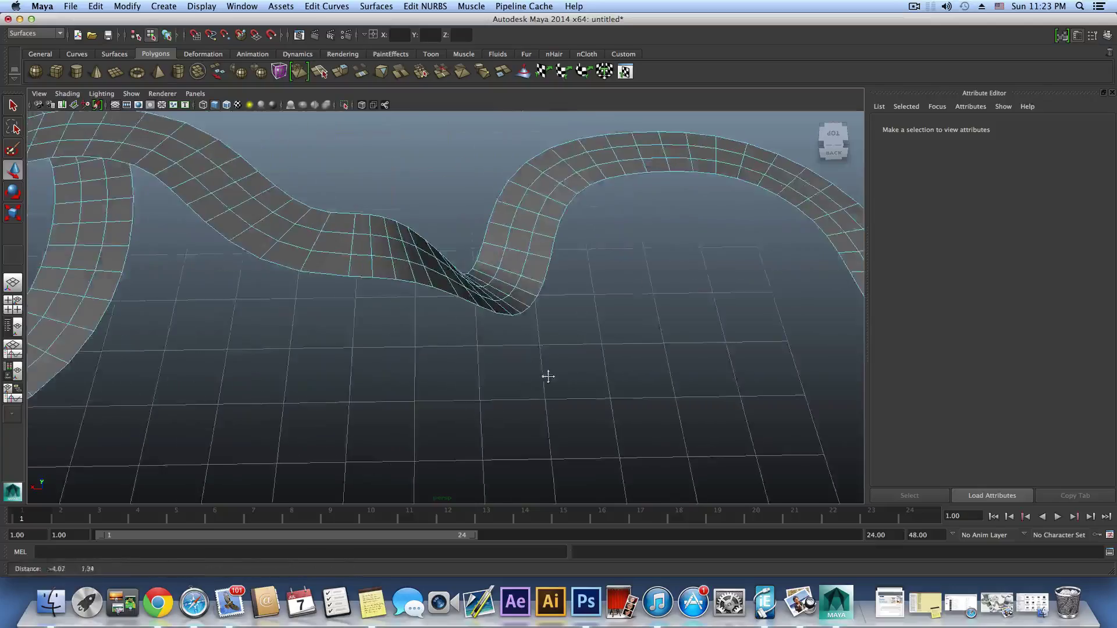
alt+right_drag(549, 379, 334, 336)
alt+middle_drag(333, 337, 461, 407)
alt+drag(461, 407, 548, 424)
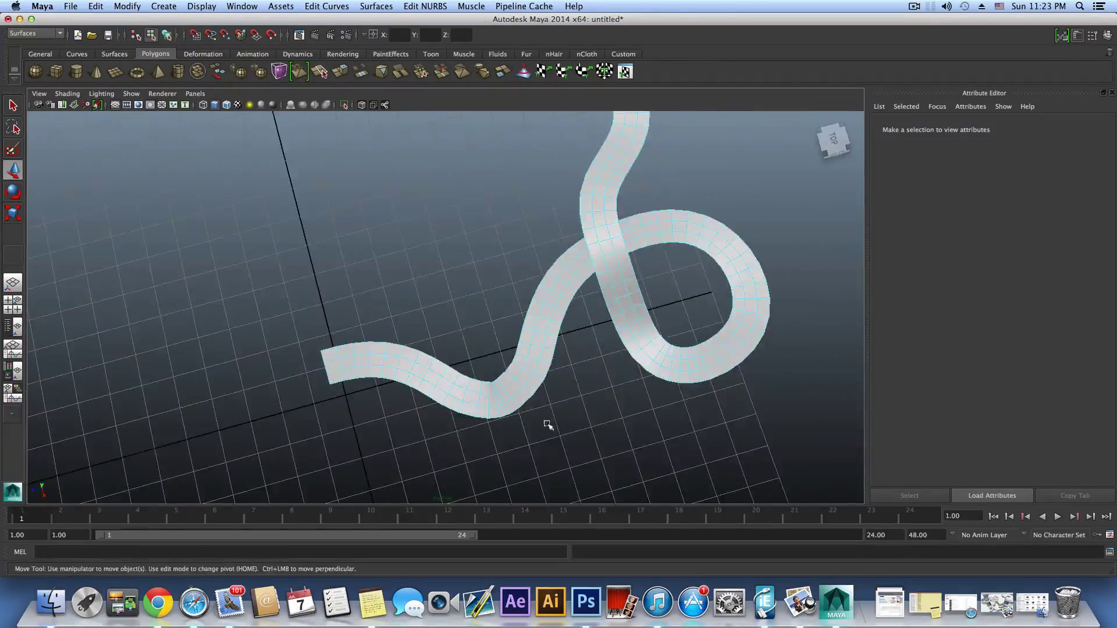
alt+right_drag(549, 424, 631, 423)
alt+middle_drag(631, 423, 623, 408)
alt+drag(622, 408, 583, 361)
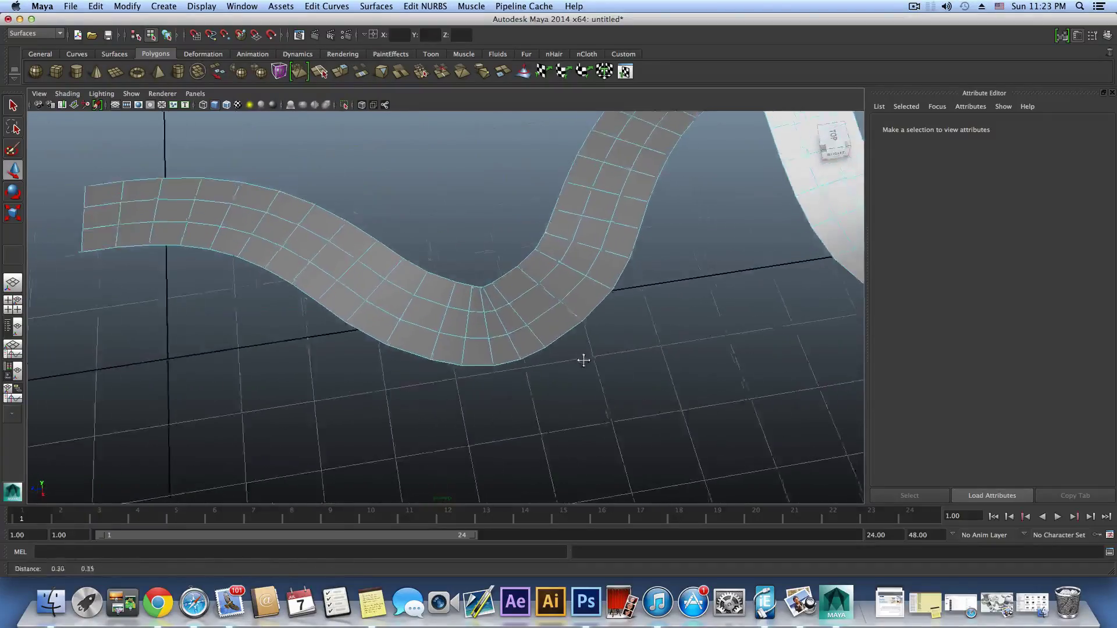
alt+right_drag(583, 361, 508, 395)
Flatten the strip's raised section between the slope and the loop by scaling its vertices vertically.
alt+drag(516, 330, 395, 336)
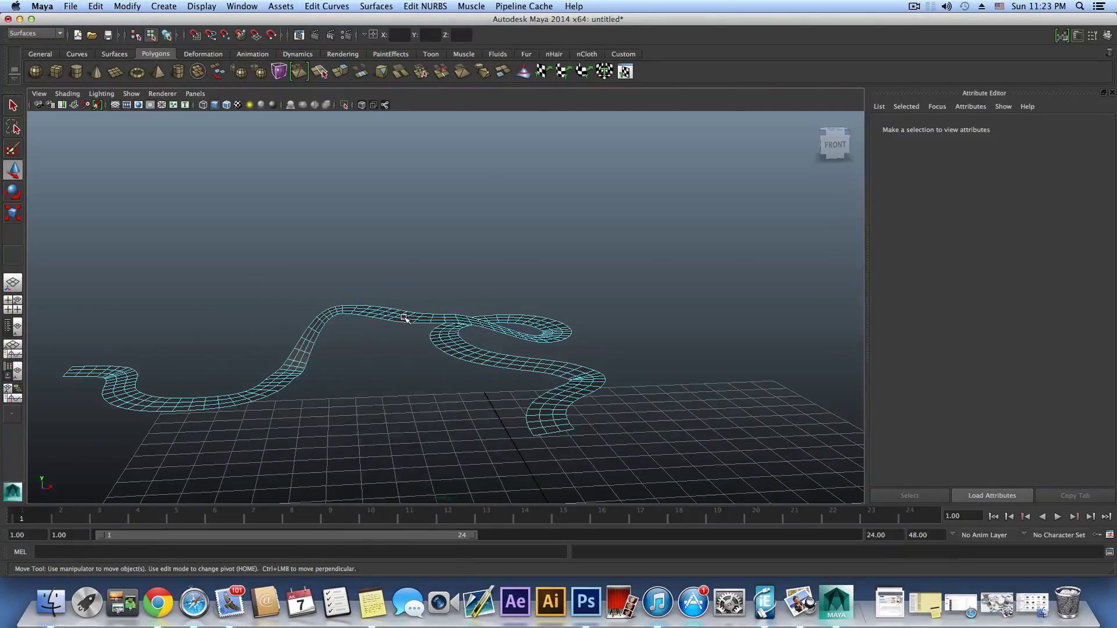
right_drag(404, 319, 362, 320)
alt+drag(384, 324, 364, 307)
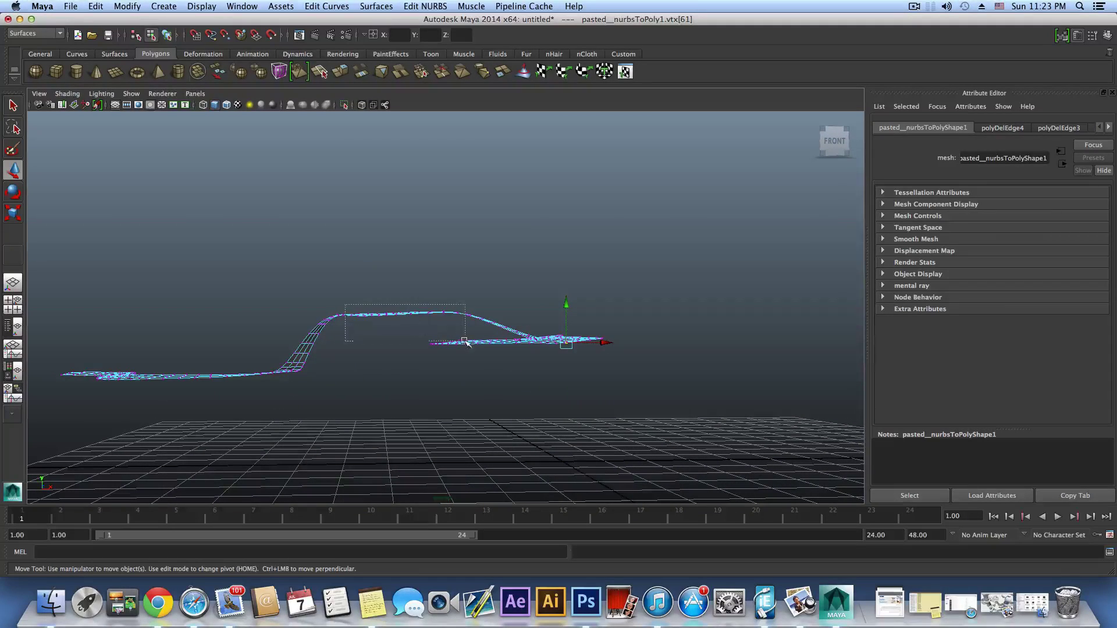
drag(462, 336, 444, 351)
key(e)
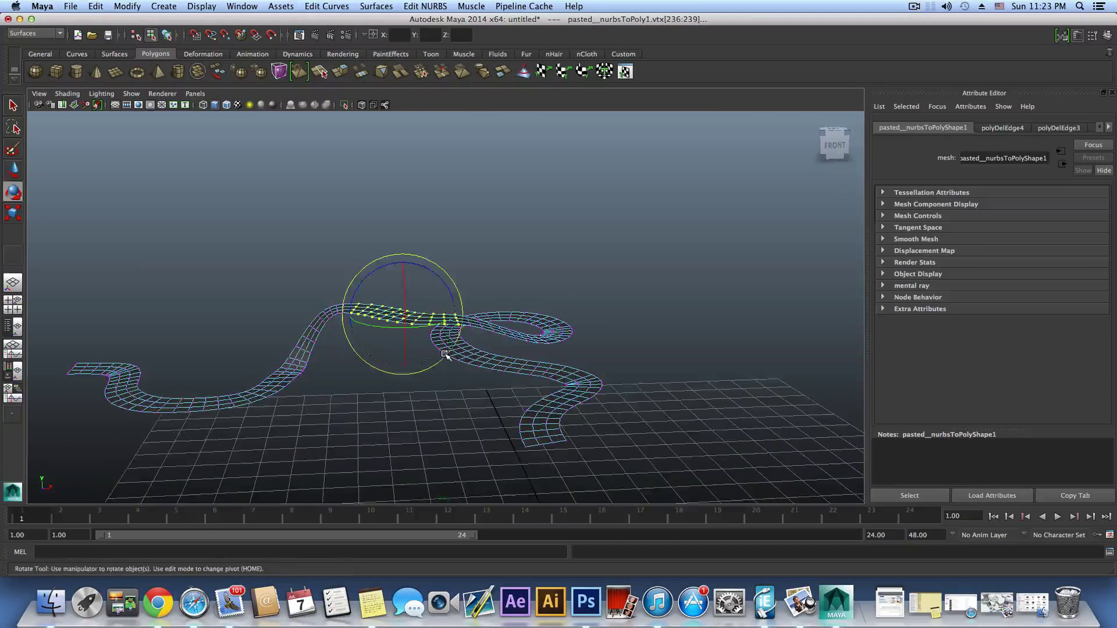
key(r)
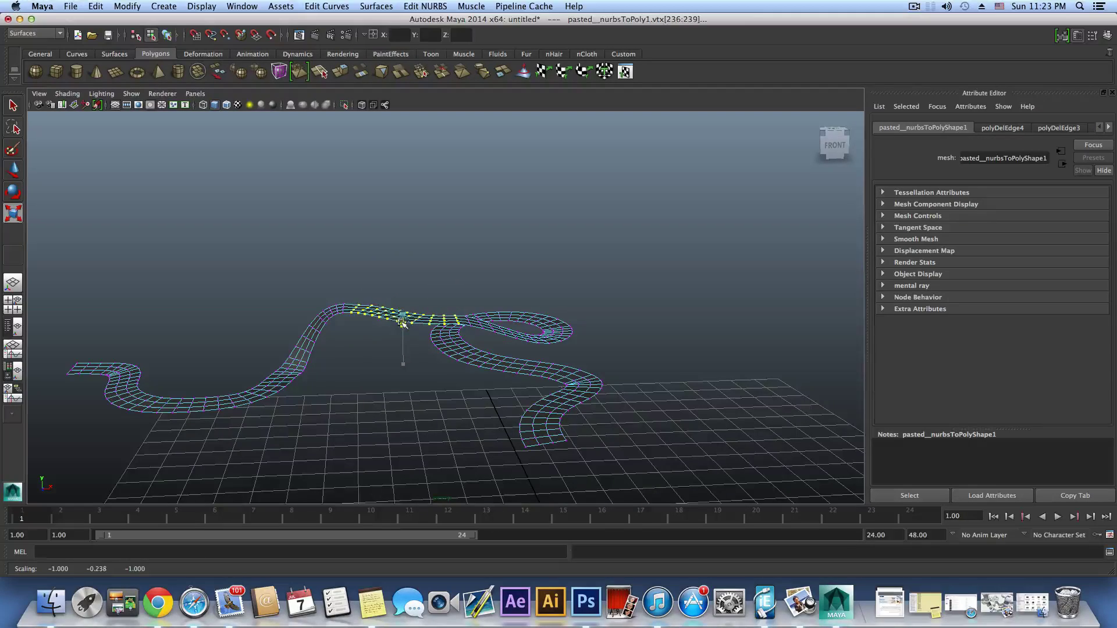
alt+drag(403, 314, 406, 251)
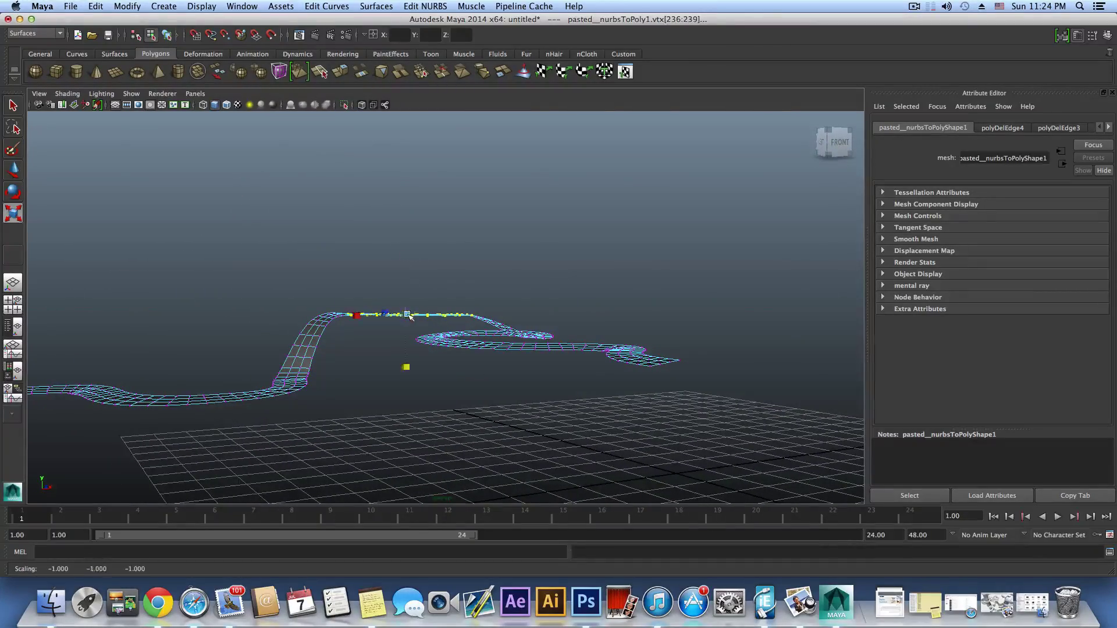
alt+drag(407, 315, 497, 418)
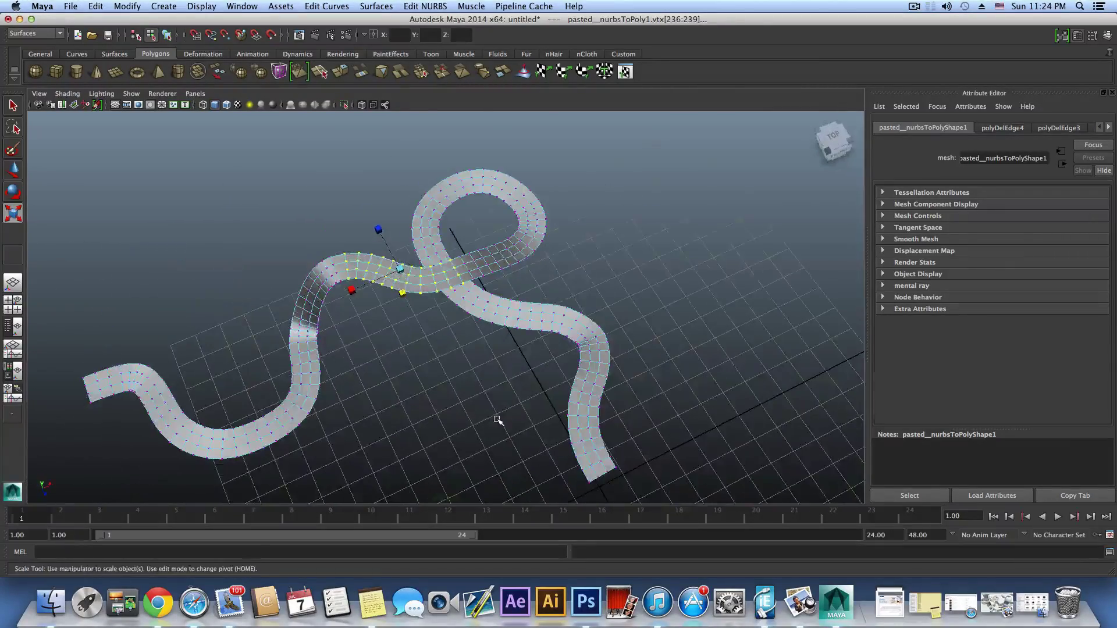
Return to object selection and examine the whole strip from several sides, in shaded display too.
key(F8)
scroll(528, 426, down, 3)
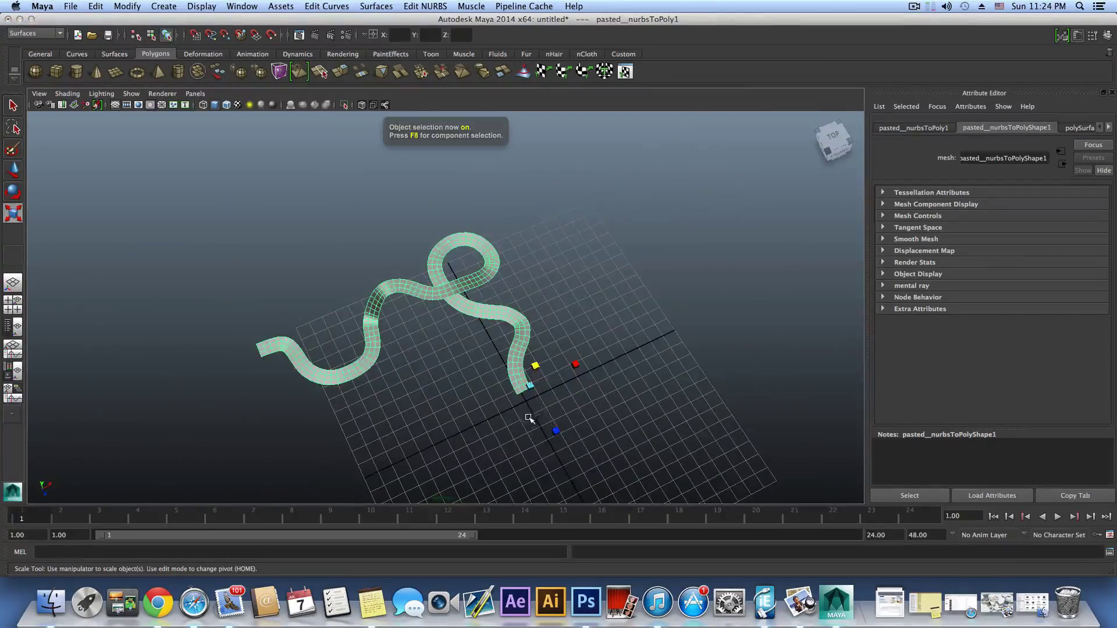
alt+drag(526, 425, 678, 417)
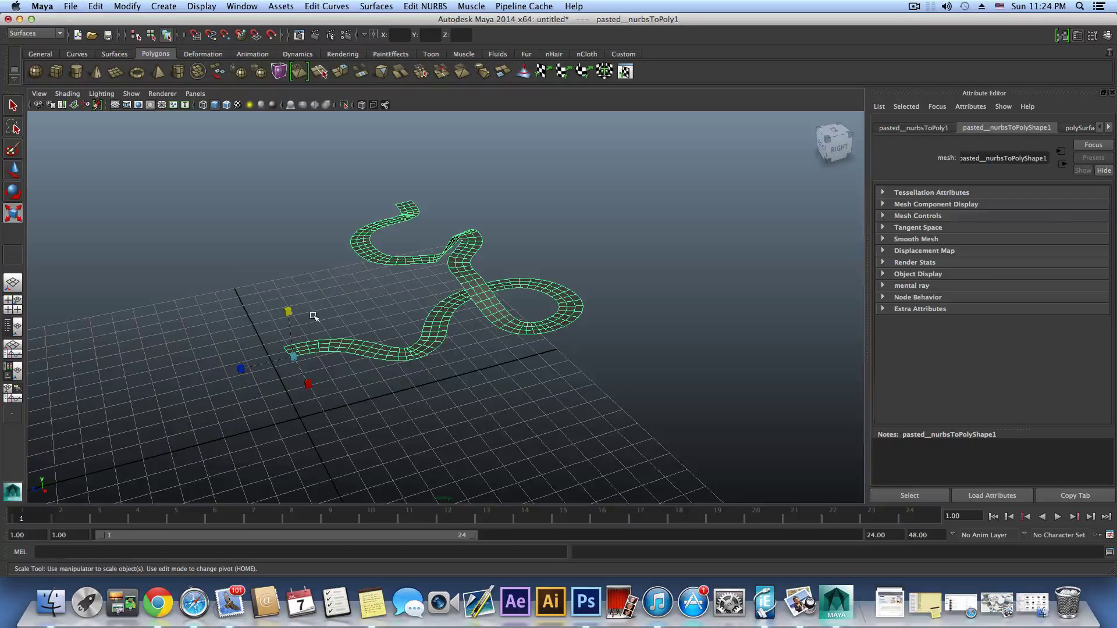
alt+drag(461, 343, 500, 354)
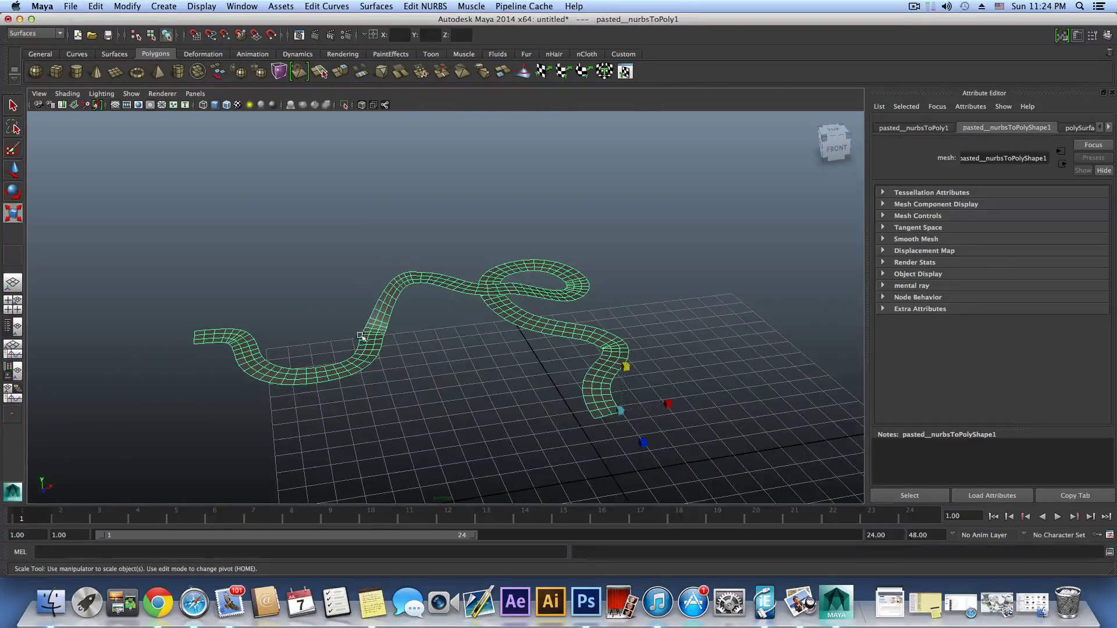
alt+drag(361, 336, 317, 388)
alt+middle_drag(317, 389, 389, 343)
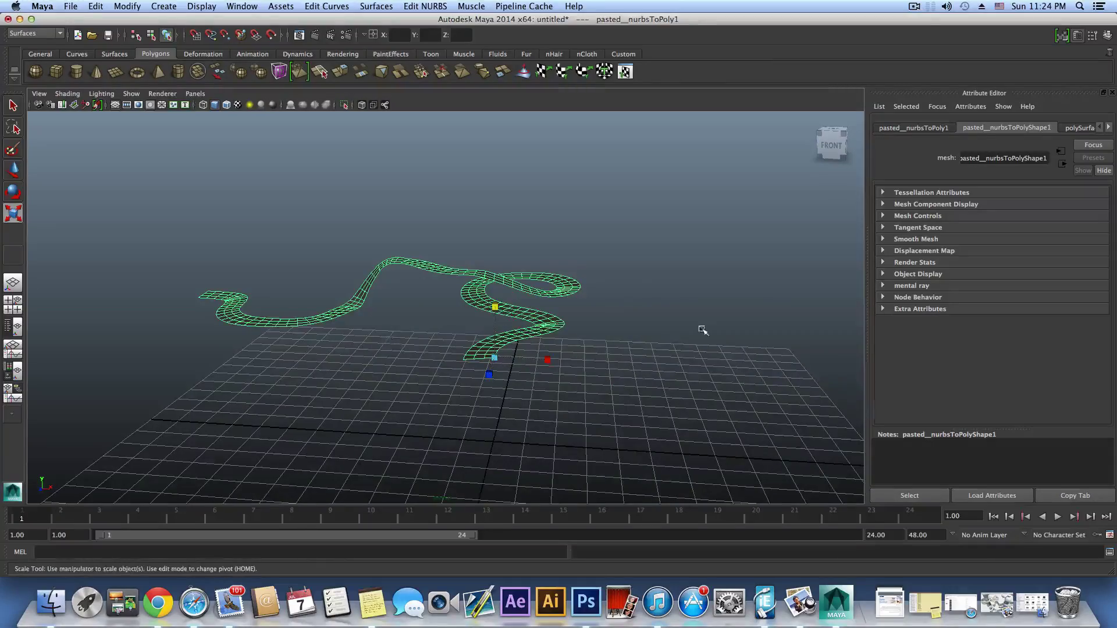
alt+drag(552, 302, 571, 356)
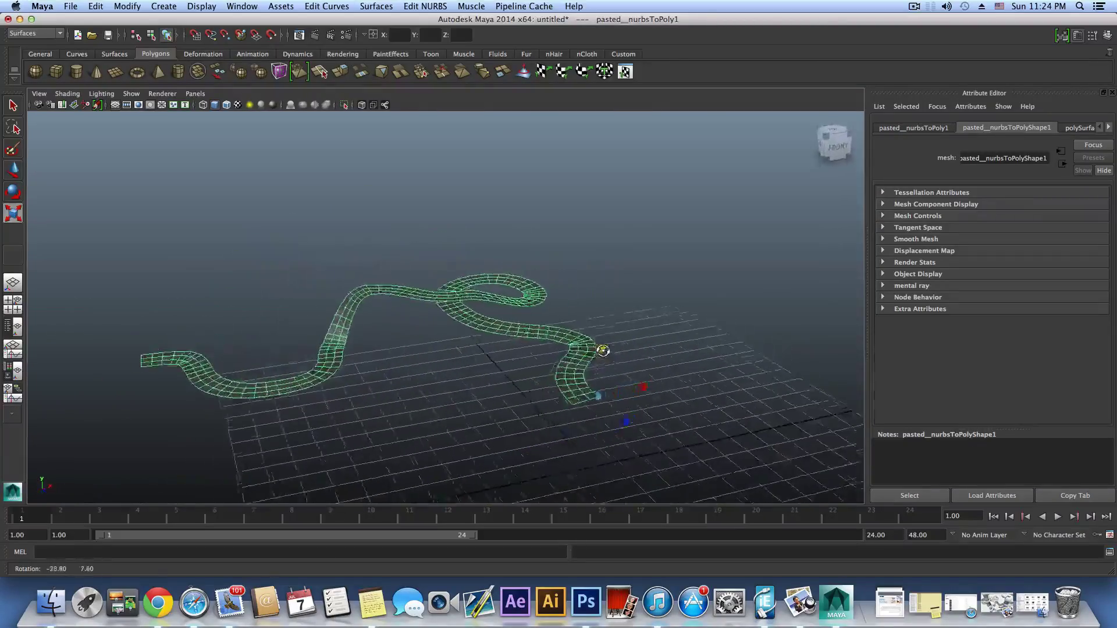
alt+drag(677, 353, 603, 385)
alt+drag(527, 379, 505, 350)
key(5)
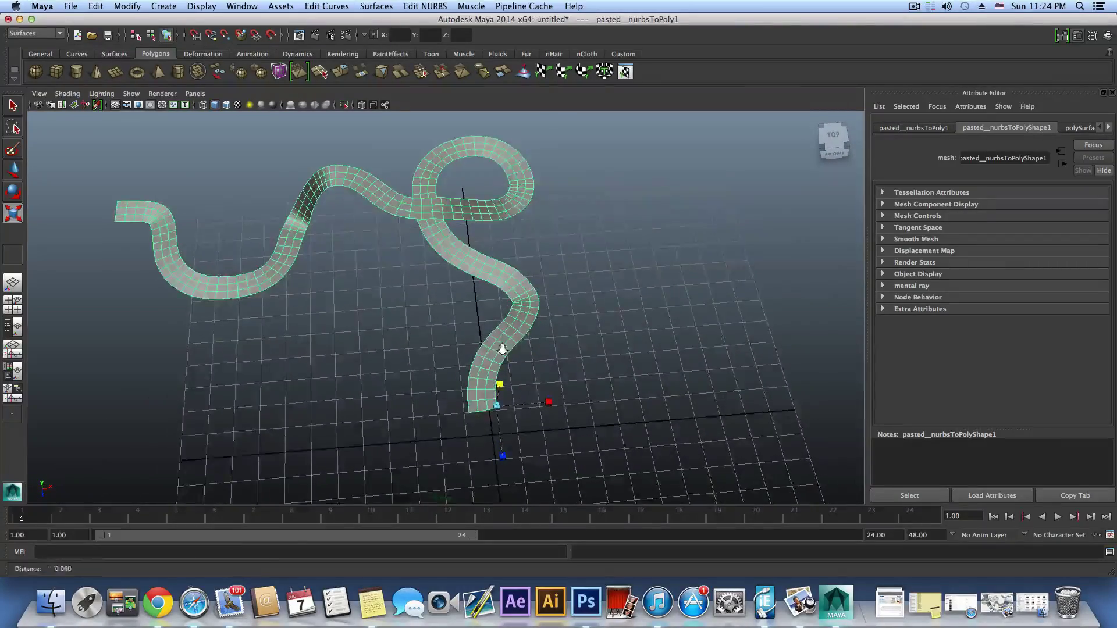
Delete the two inner lengthwise edge loops along the whole strip and return to object selection.
alt+right_drag(501, 351, 584, 374)
alt+middle_drag(487, 396, 443, 334)
alt+right_drag(444, 334, 480, 307)
double_click(475, 412)
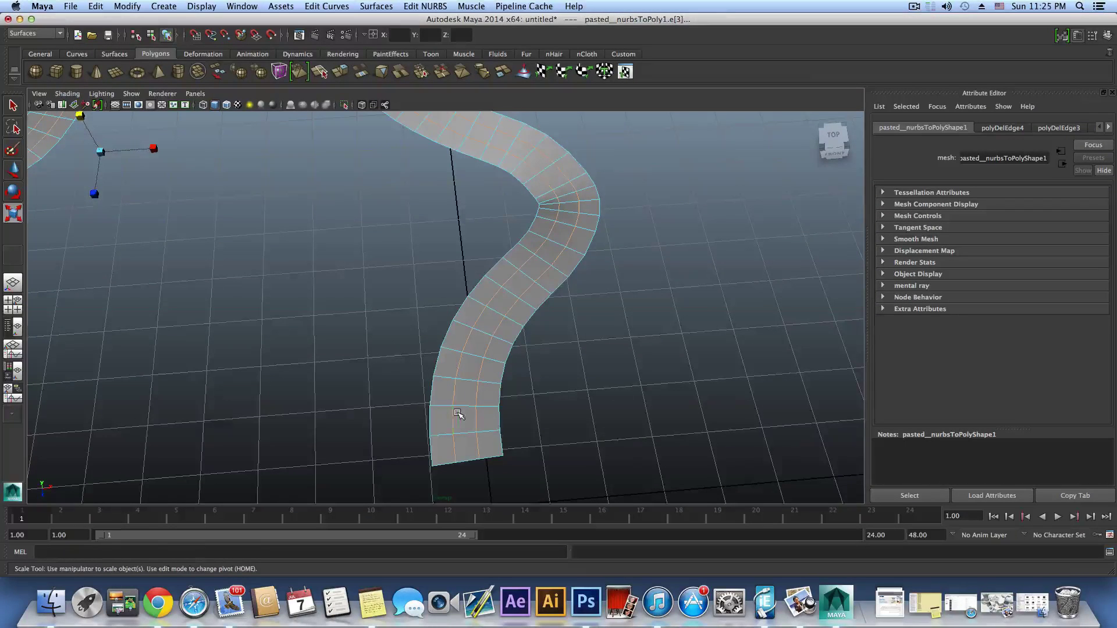
mouse_move(456, 413)
alt+mouse_down()
mouse_move(444, 453)
mouse_move(446, 426)
alt+mouse_up()
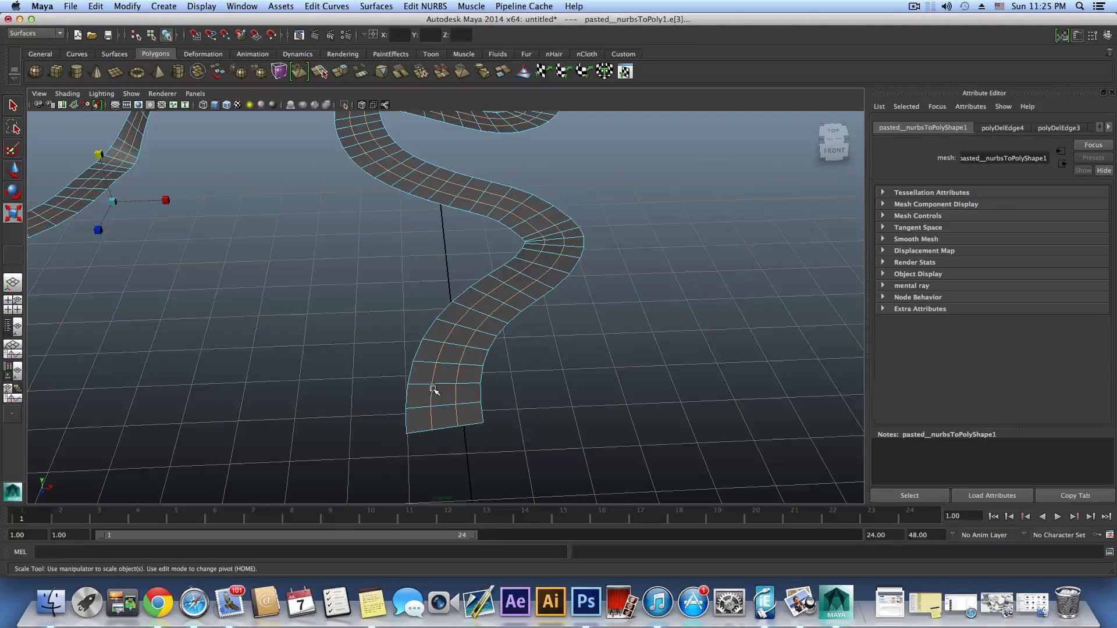
shift+right_drag(433, 390, 409, 403)
alt+drag(441, 401, 522, 268)
key(F8)
alt+middle_drag(522, 267, 522, 335)
scroll(523, 335, down, 3)
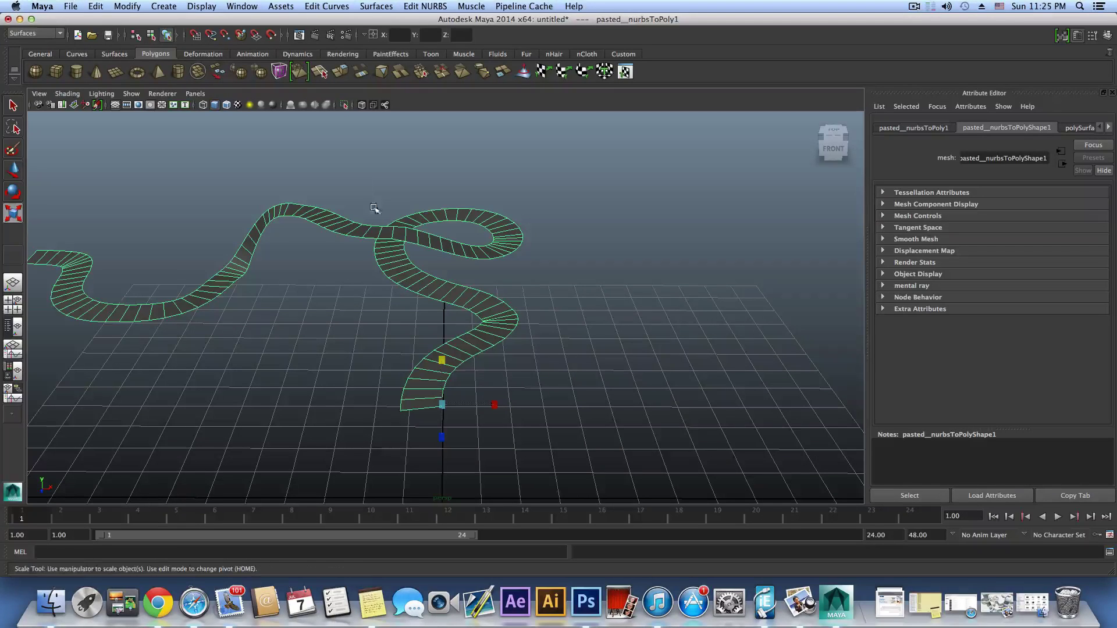
Assign a new Blinn material to the strip and connect a File texture to its colour.
right_drag(438, 285, 682, 297)
click(1109, 128)
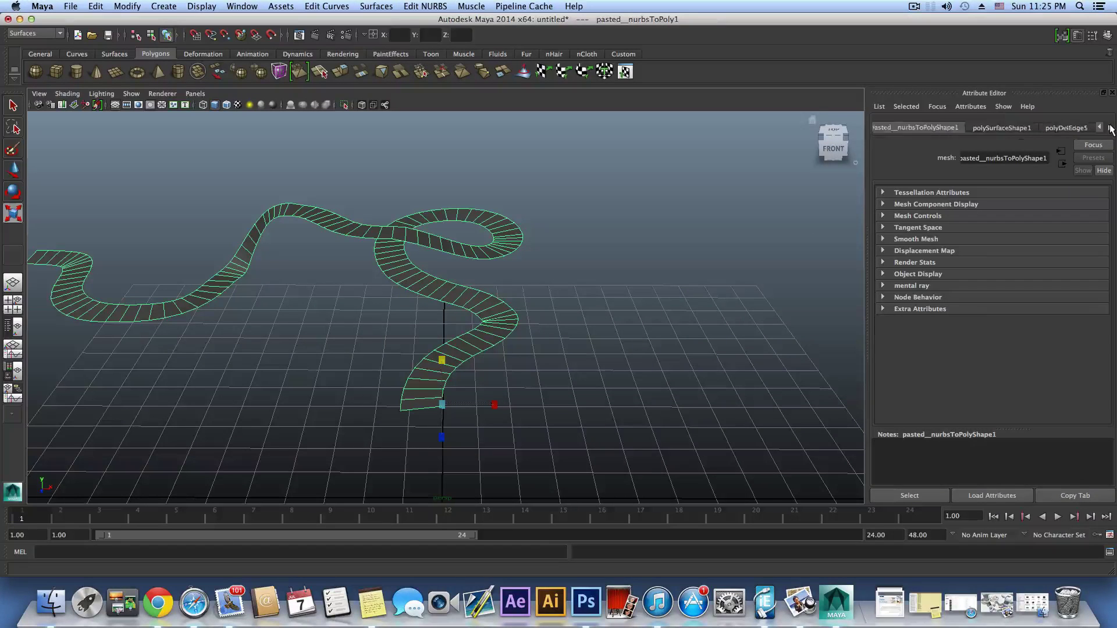
click(1110, 128)
click(1110, 127)
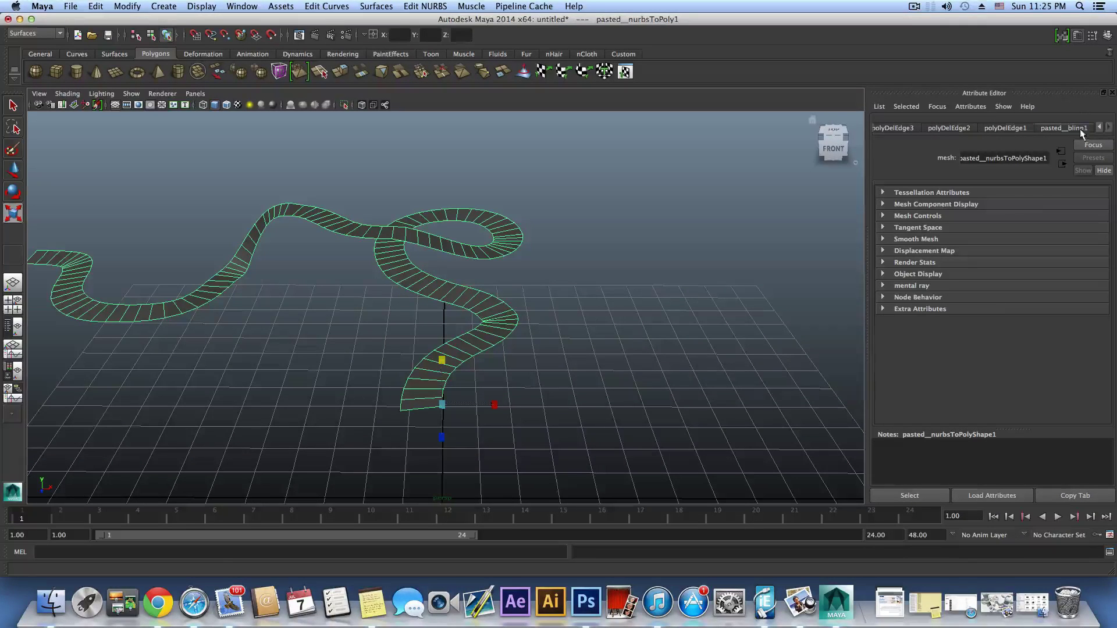
right_drag(482, 343, 563, 538)
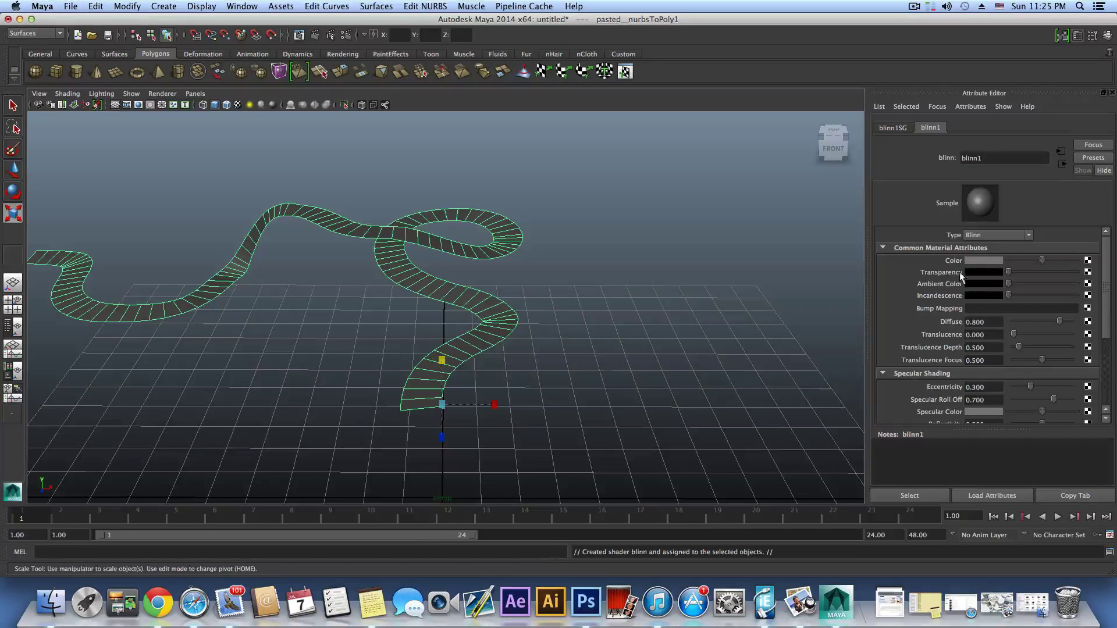
click(1087, 261)
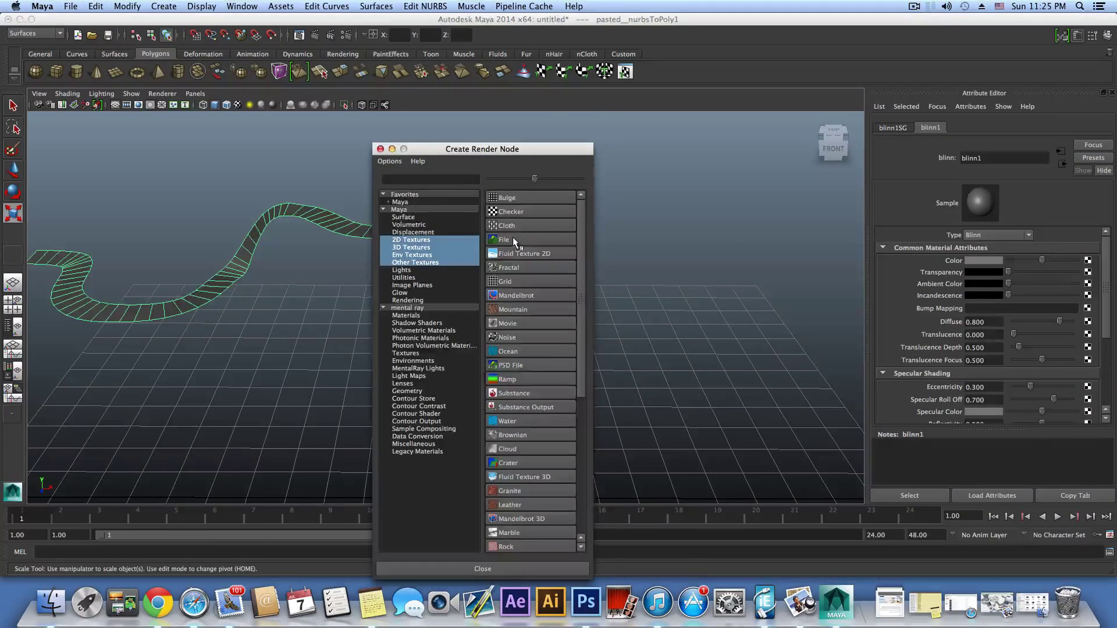
click(504, 240)
Browse for the file texture's image in /Volumes/backup/macapps/graphicsapps/FORMAYA/TEXTURSIAMUSING.
click(1092, 293)
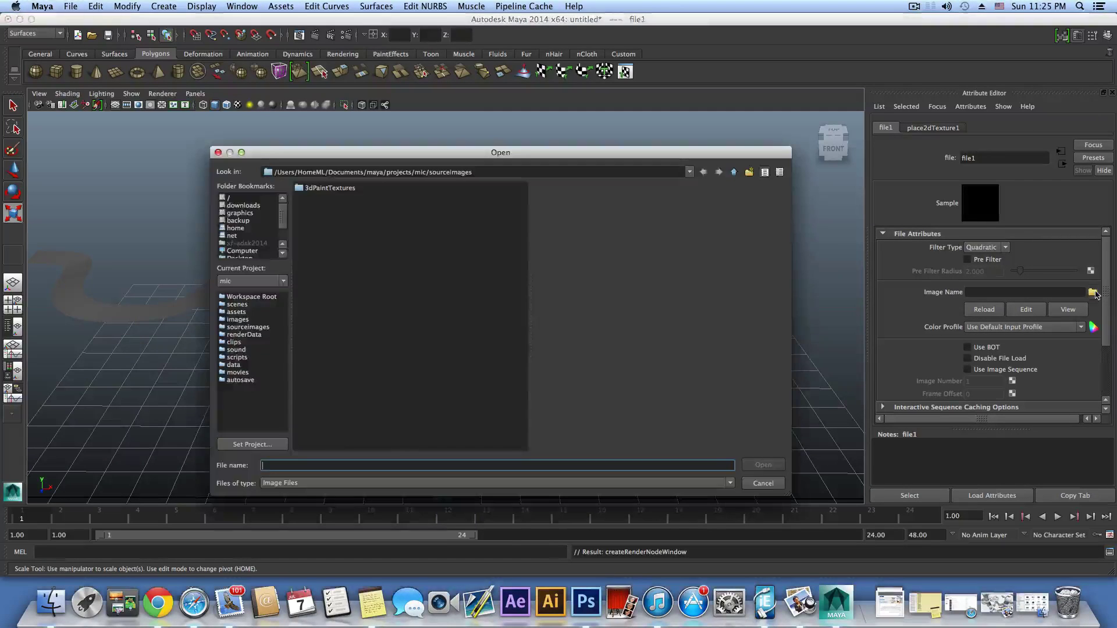
scroll(224, 225, down, 1)
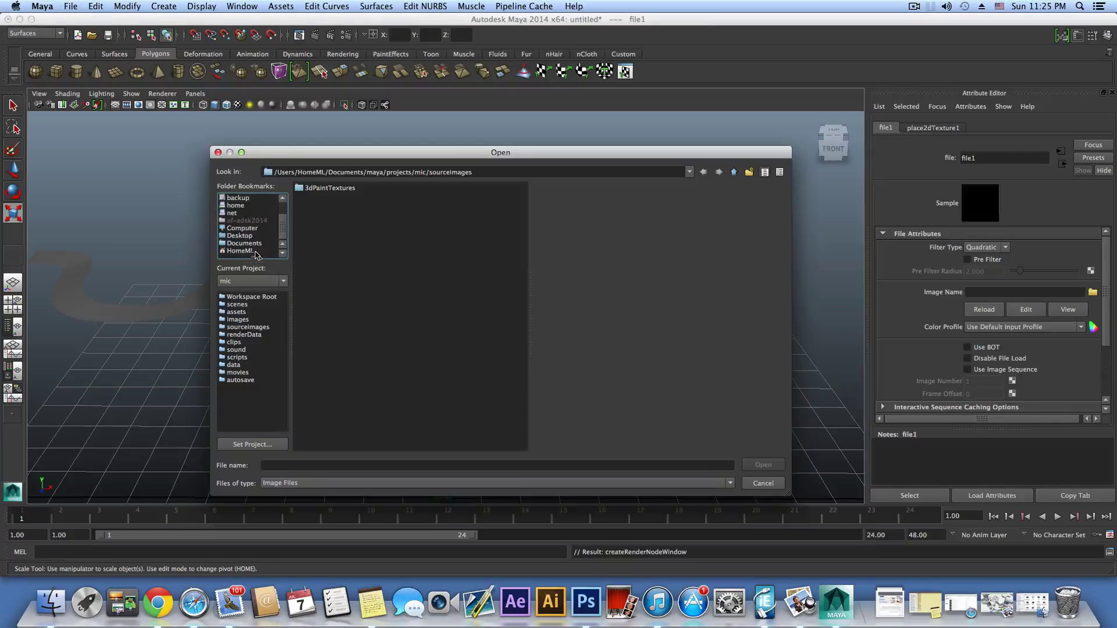
scroll(243, 207, up, 1)
click(242, 198)
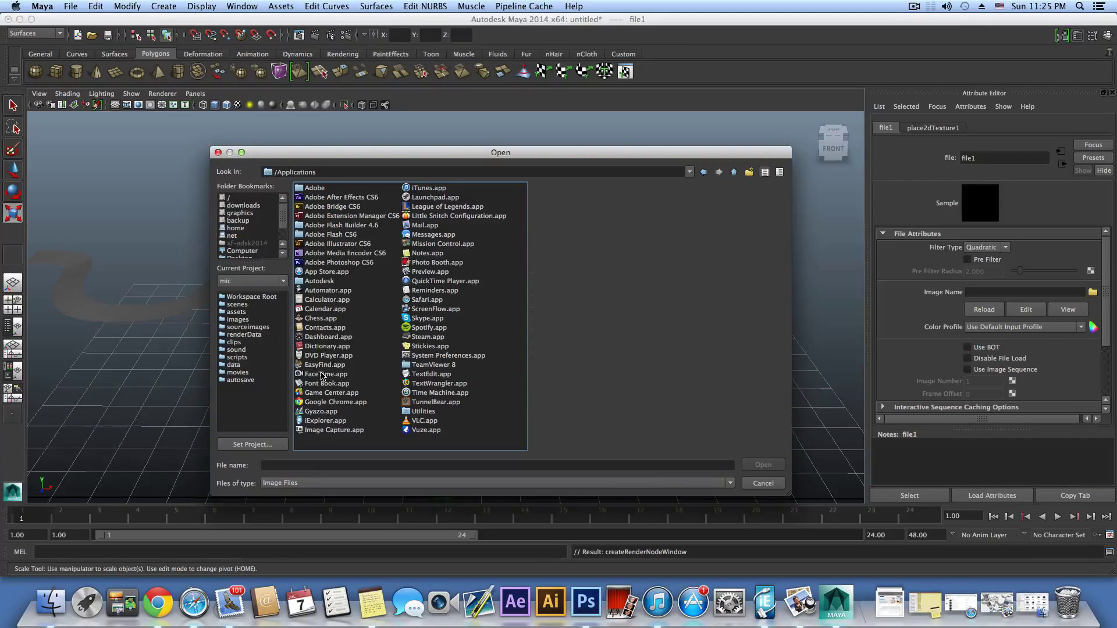
click(244, 198)
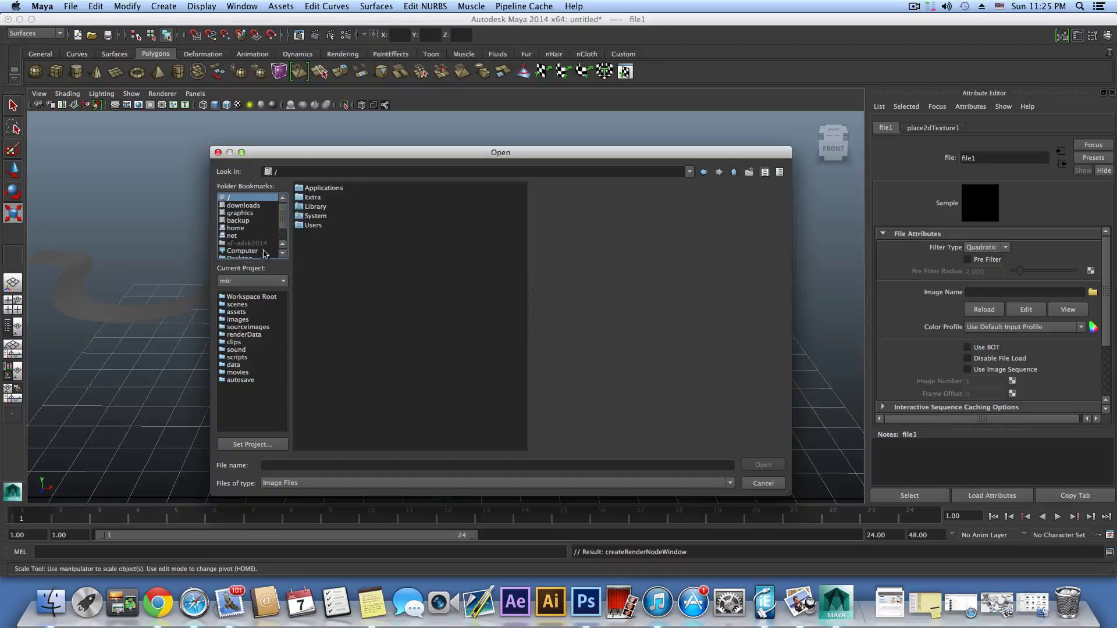
click(237, 221)
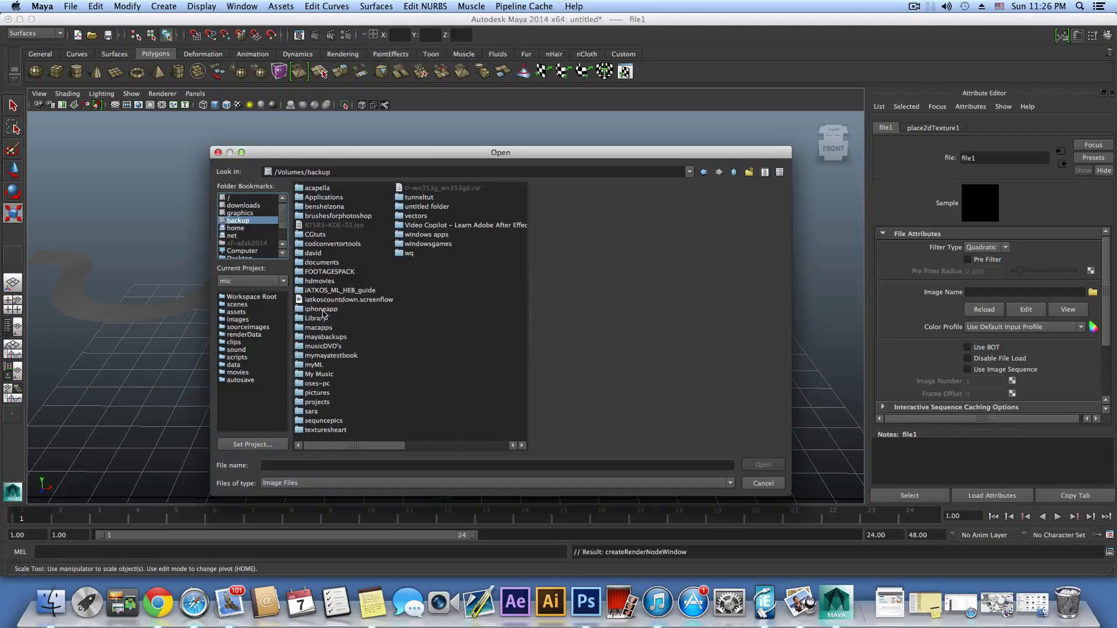
double_click(321, 327)
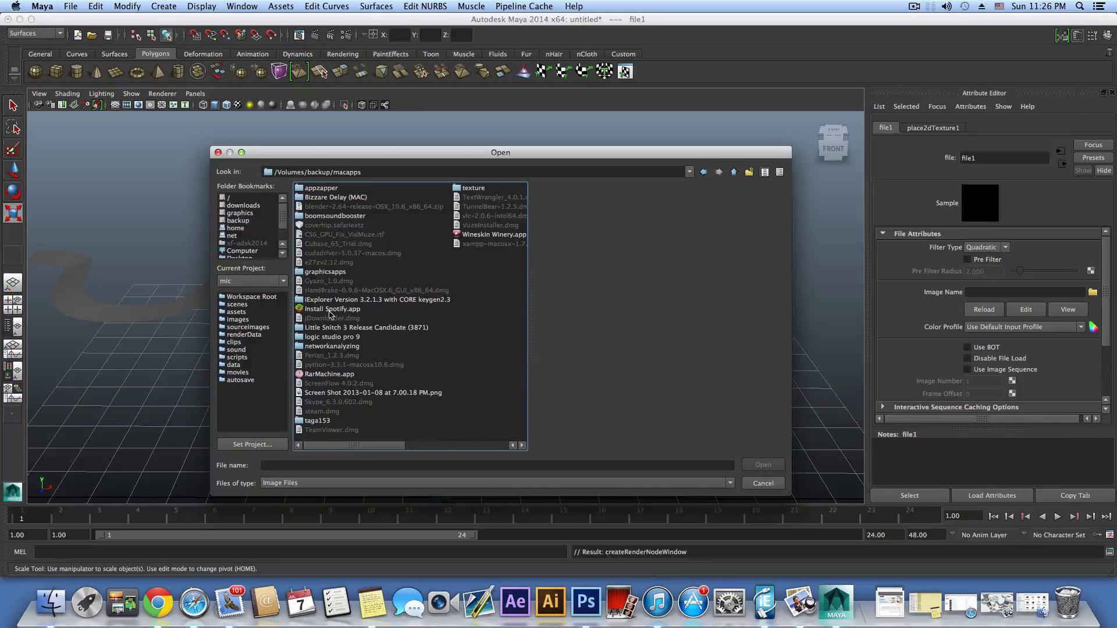
double_click(327, 274)
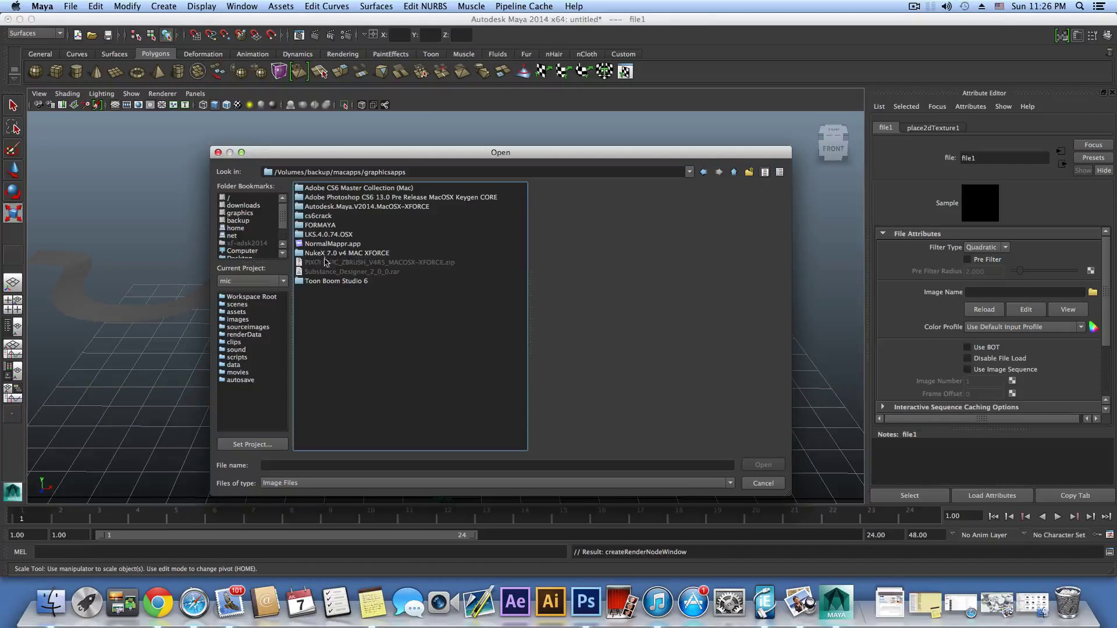
double_click(314, 226)
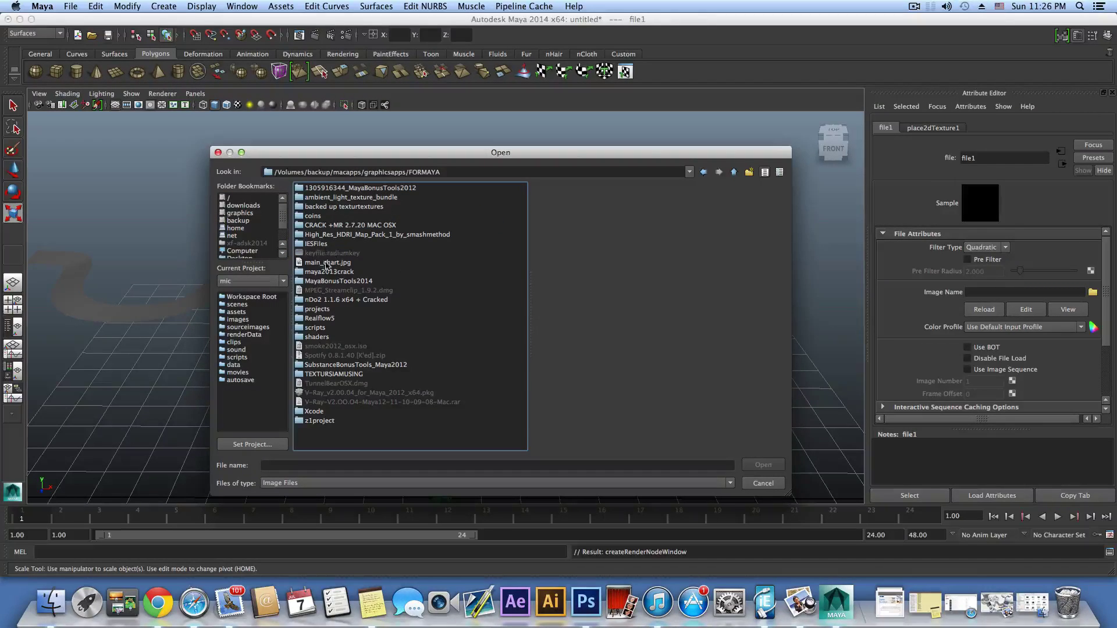
double_click(321, 375)
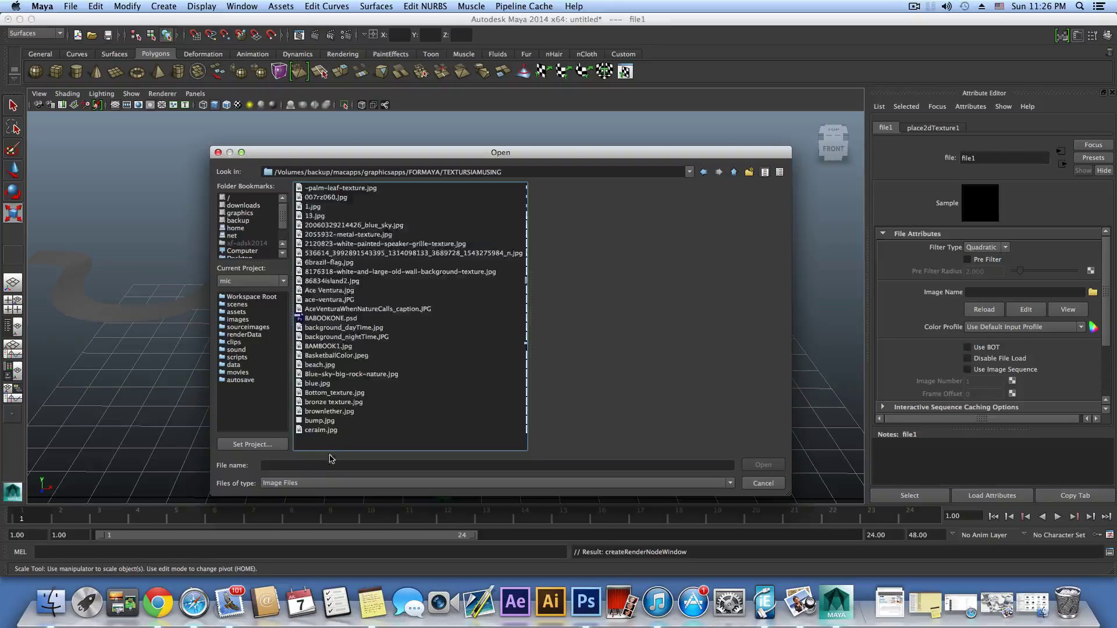
Load road.jpg as the file texture's image and show texture maps in the viewport.
click(424, 446)
drag(424, 447, 459, 448)
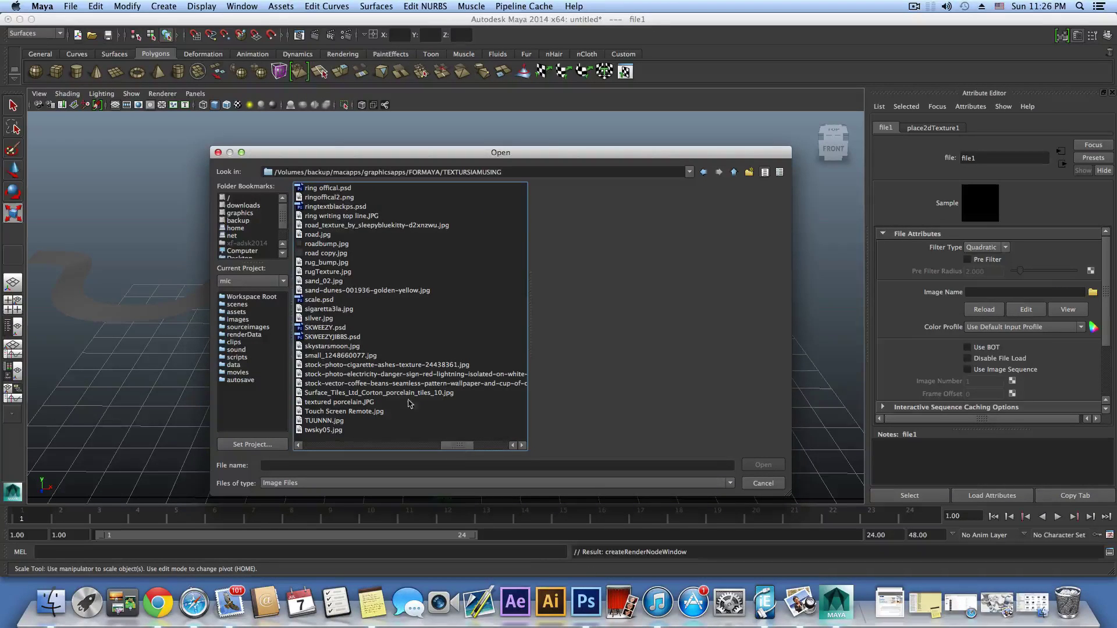
click(312, 235)
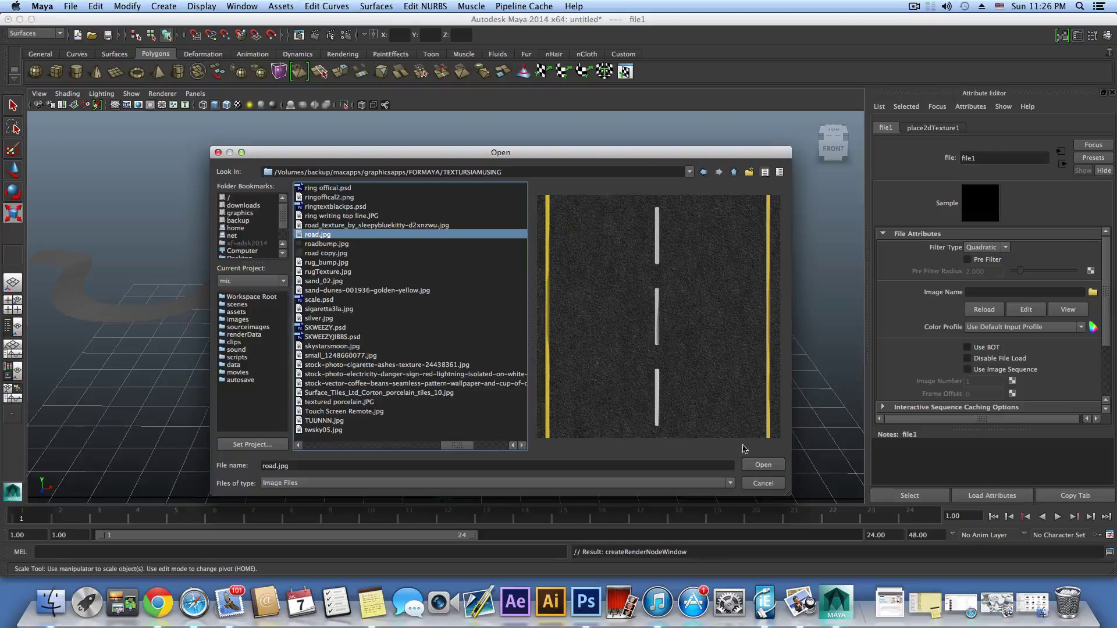
click(759, 464)
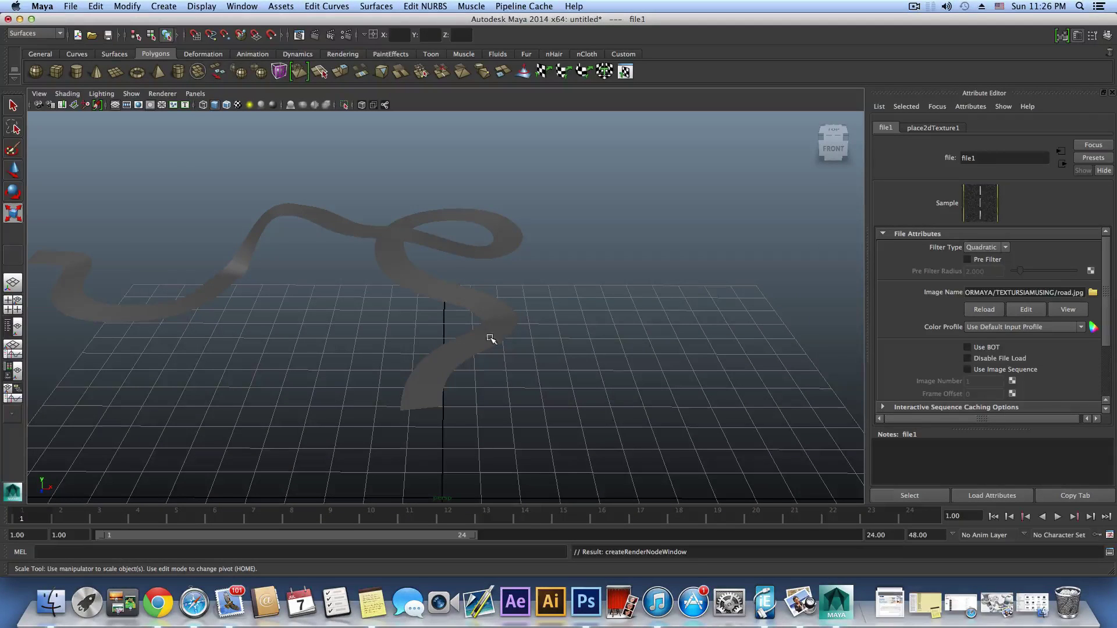
key(6)
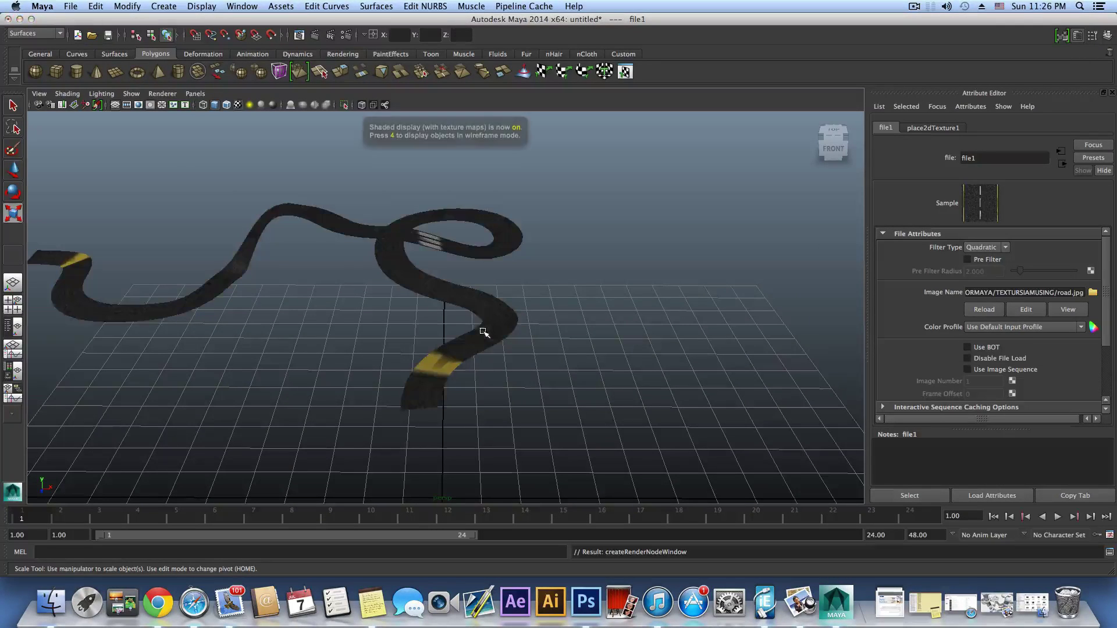
Draw a winding CV curve with several S-bends in the top view beside the road, from about X 8, Z 0 to about X 18, Z -17.
mouse_move(489, 374)
alt+mouse_down()
mouse_move(287, 352)
mouse_move(317, 426)
mouse_move(481, 414)
mouse_move(522, 375)
mouse_move(439, 367)
mouse_move(531, 392)
mouse_move(460, 379)
mouse_move(465, 407)
mouse_move(299, 389)
mouse_move(456, 392)
mouse_move(471, 424)
mouse_move(466, 369)
mouse_move(561, 399)
mouse_move(459, 381)
alt+mouse_up()
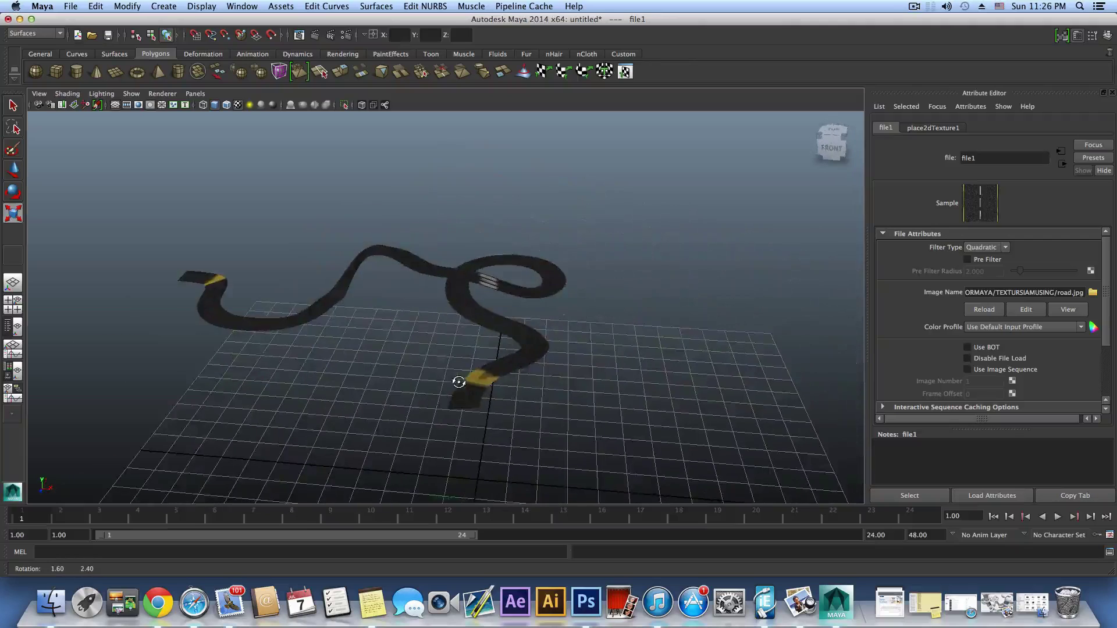
alt+right_drag(603, 393, 443, 375)
alt+middle_drag(443, 375, 385, 384)
alt+drag(385, 384, 382, 394)
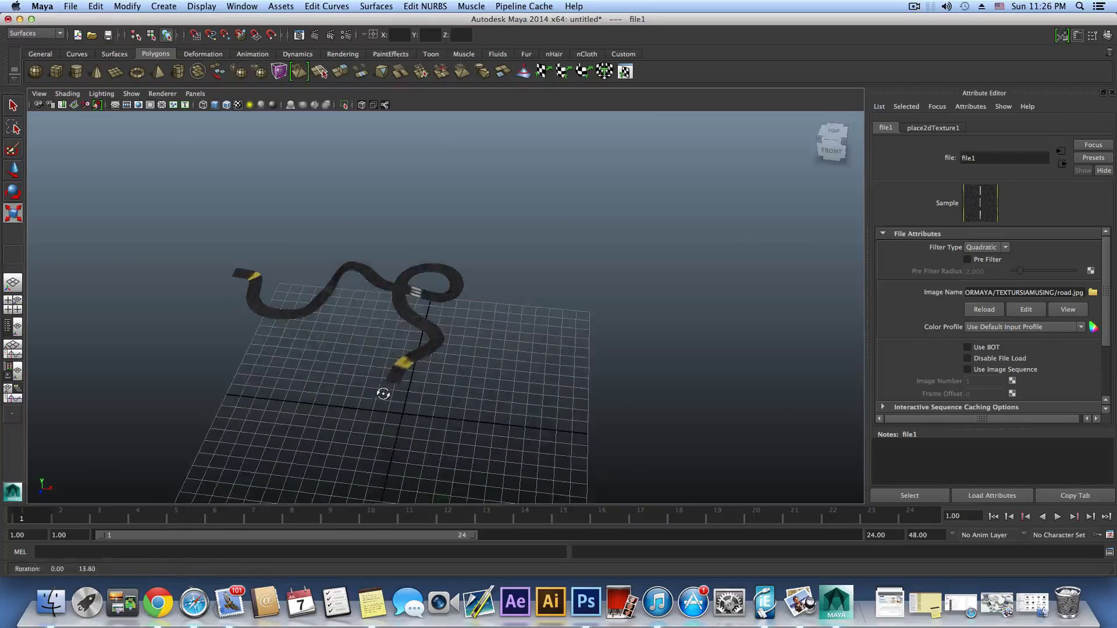
click(163, 5)
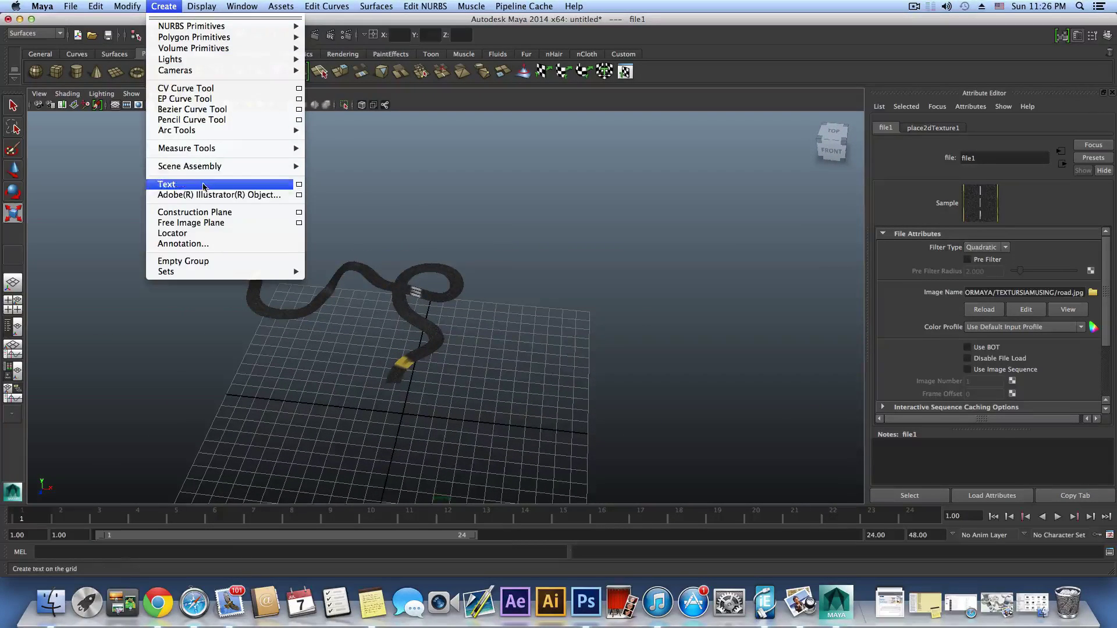
click(185, 88)
alt+middle_drag(499, 341, 502, 252)
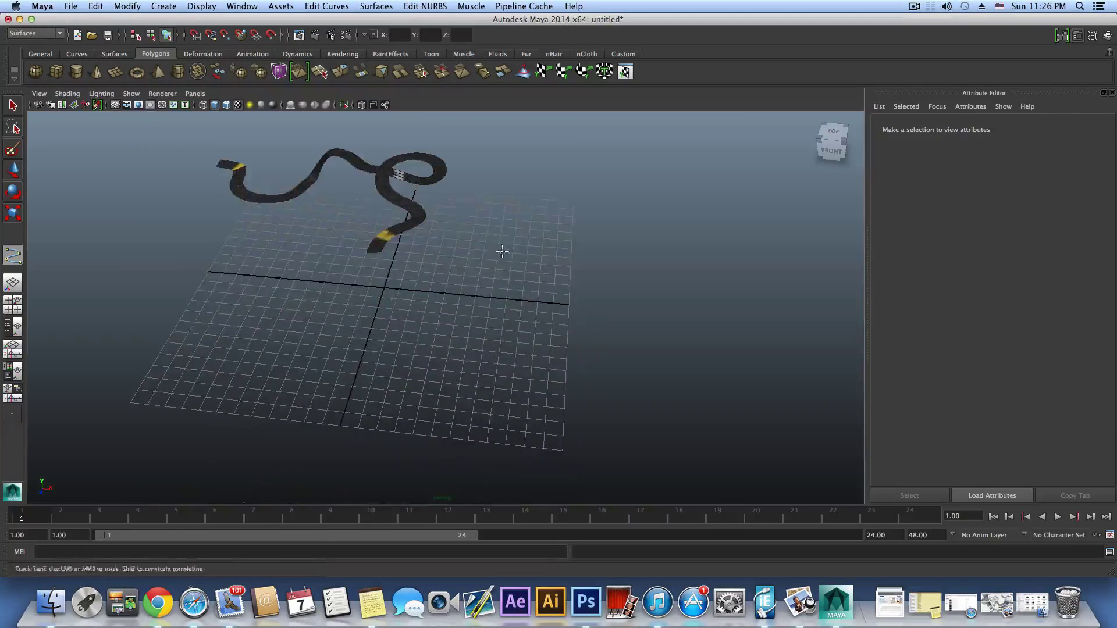
click(12, 303)
key(space)
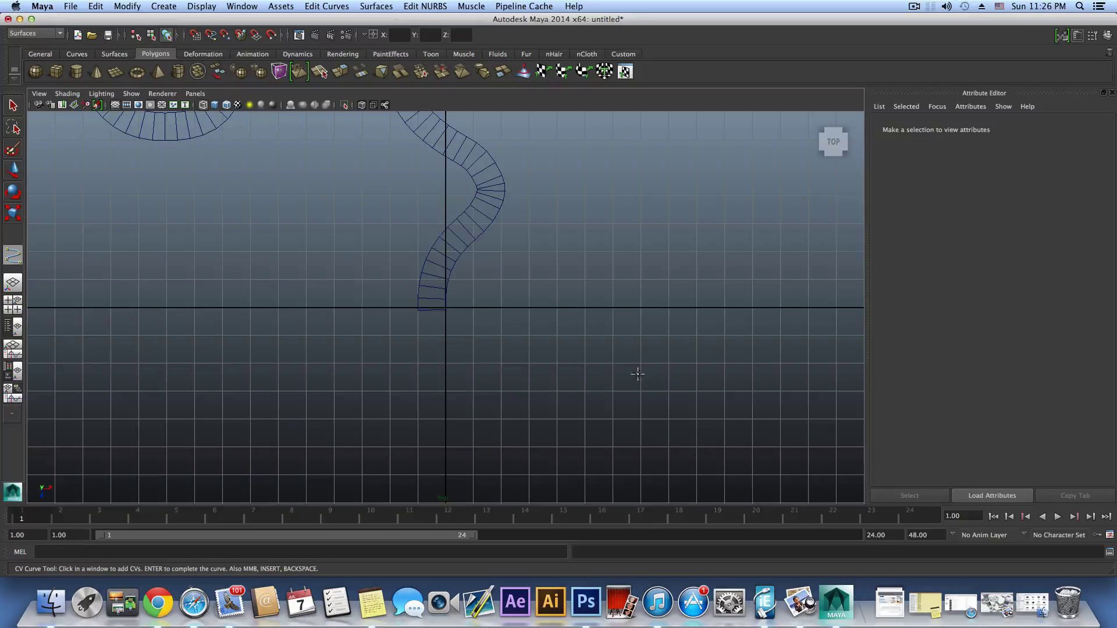
alt+middle_drag(593, 367, 484, 502)
alt+right_drag(484, 502, 427, 367)
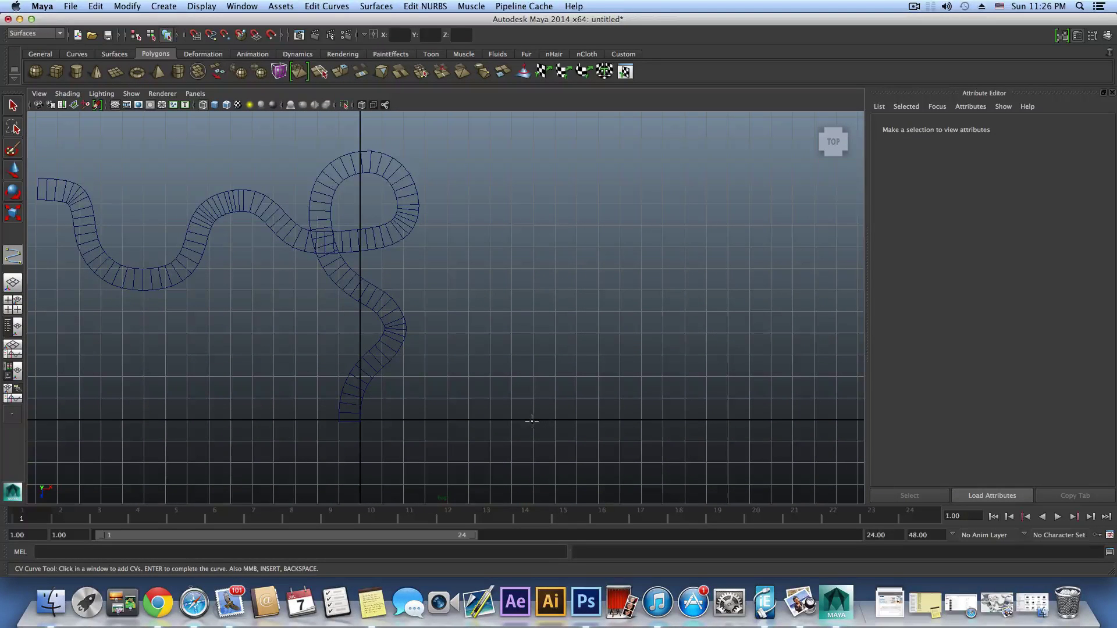
click(531, 420)
click(532, 406)
click(534, 394)
click(553, 375)
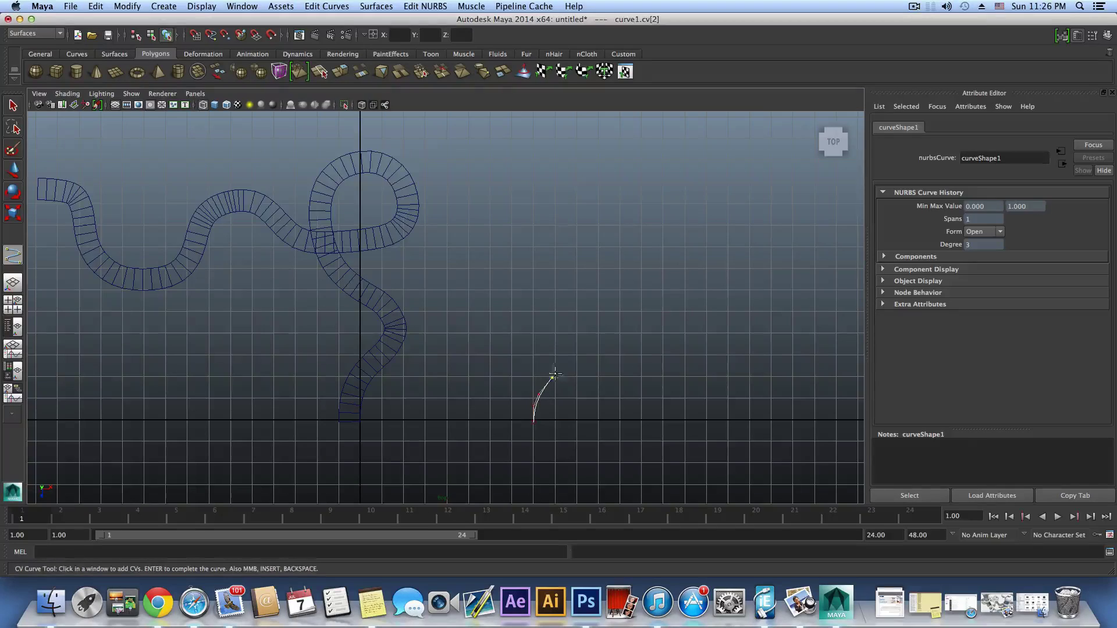
click(566, 348)
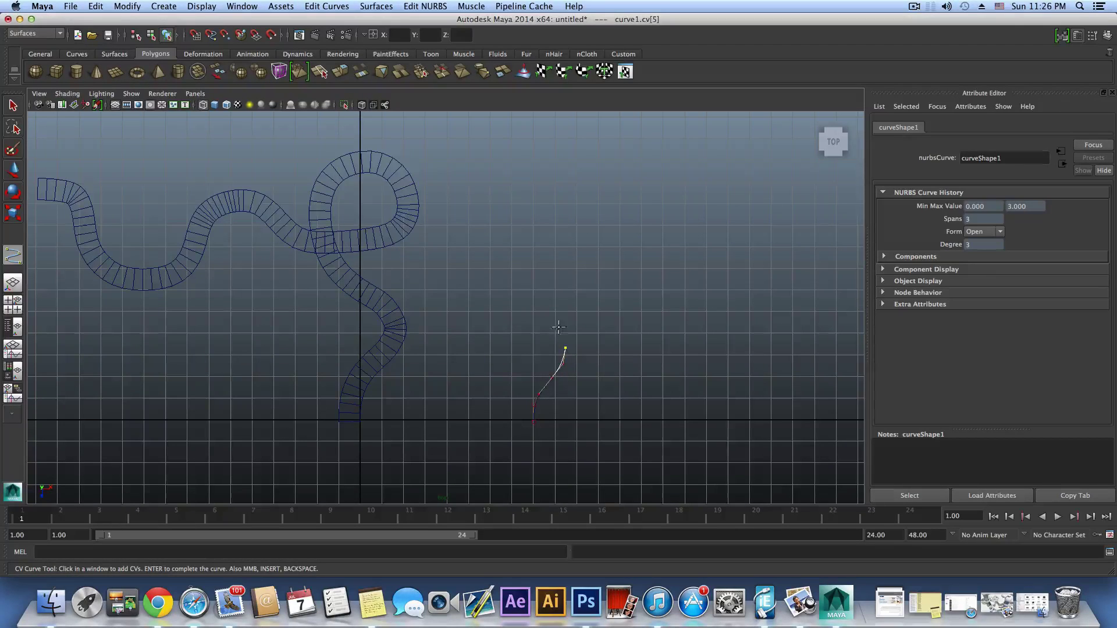
click(529, 298)
click(524, 262)
click(528, 237)
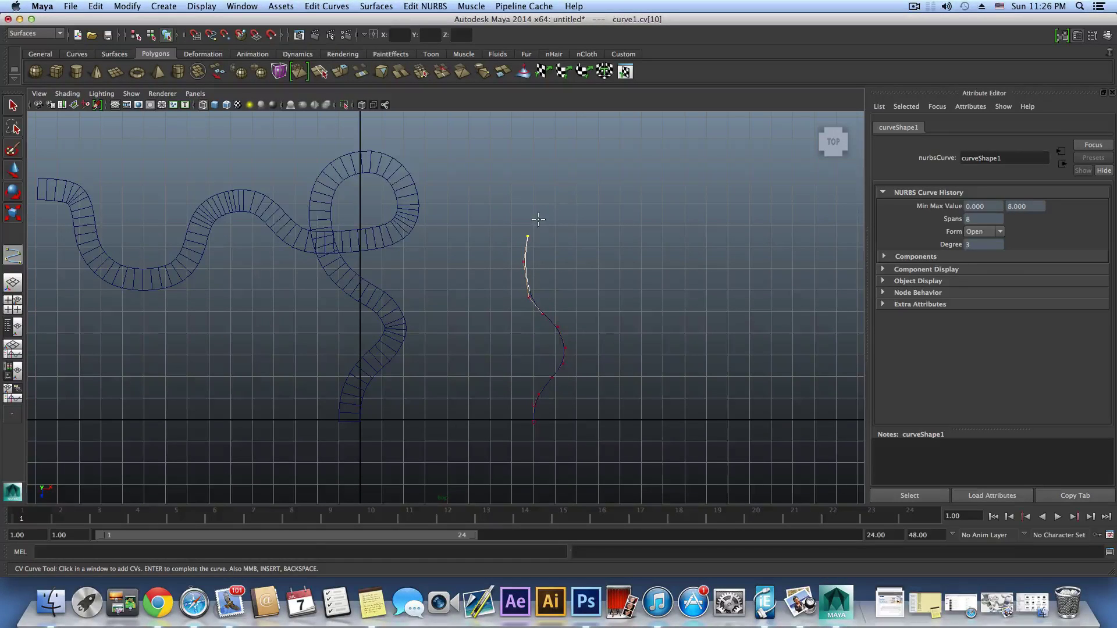
click(541, 222)
click(571, 215)
click(609, 225)
click(617, 243)
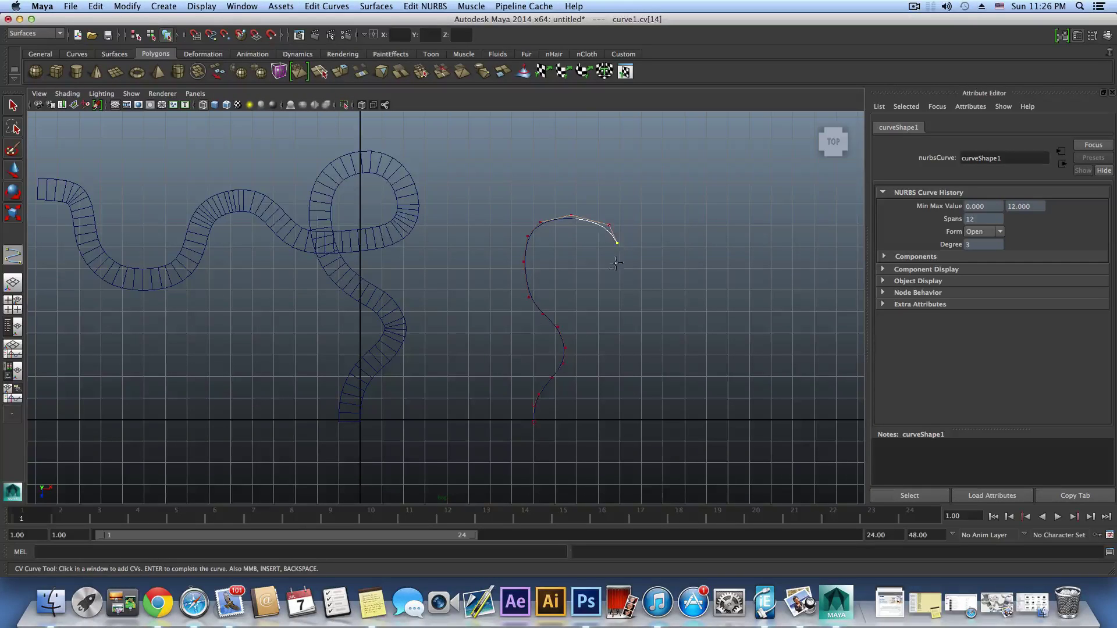
click(617, 275)
click(636, 303)
click(663, 298)
click(689, 280)
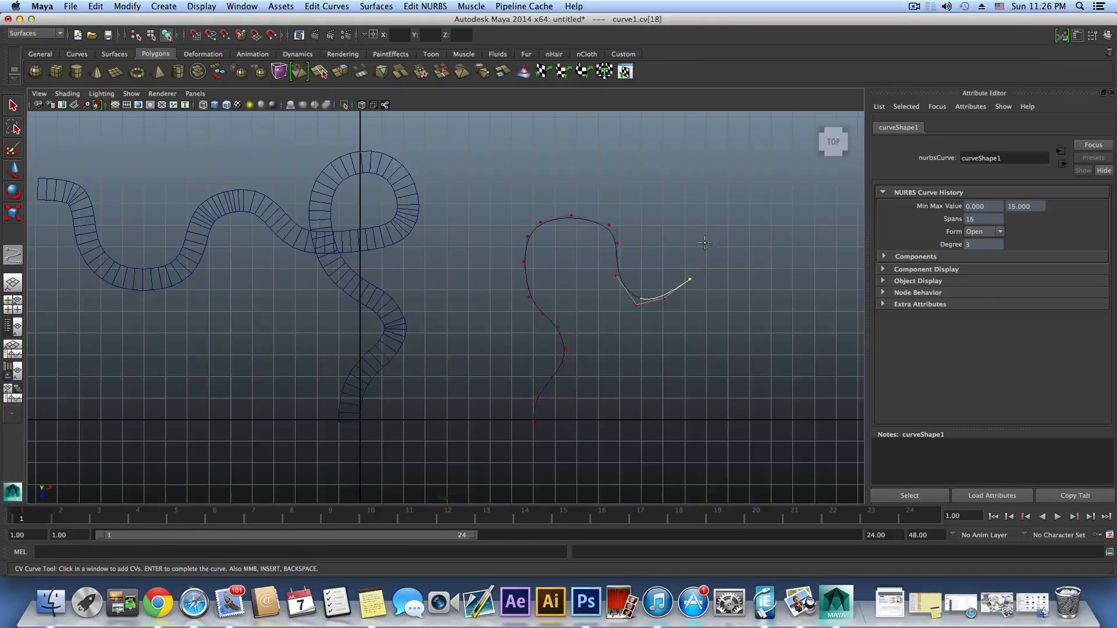
click(699, 255)
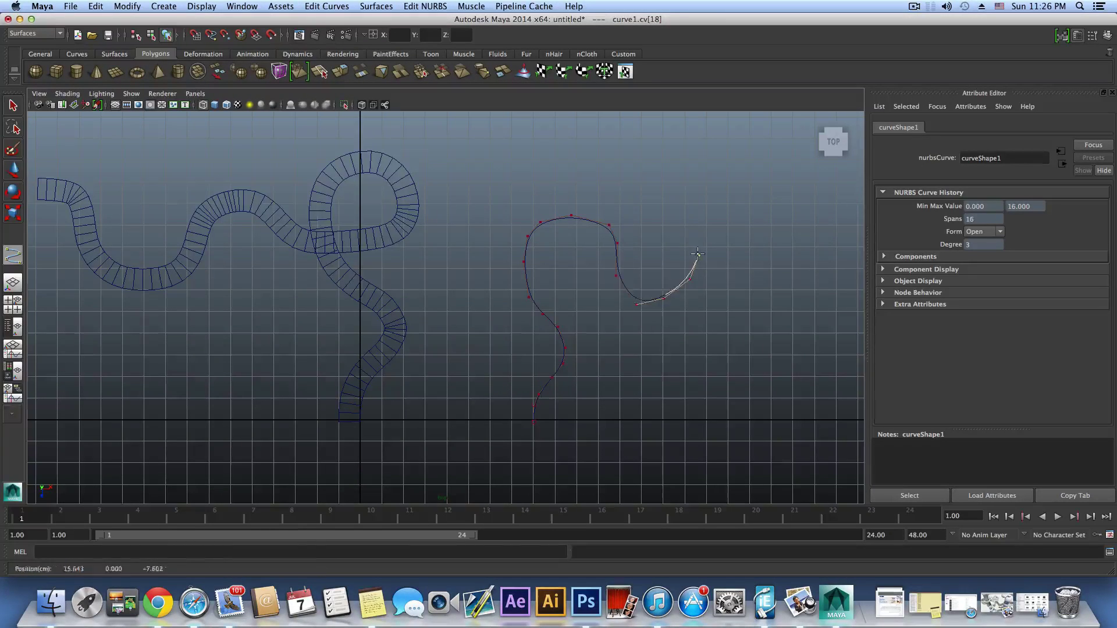
click(691, 212)
click(662, 192)
click(644, 188)
click(626, 165)
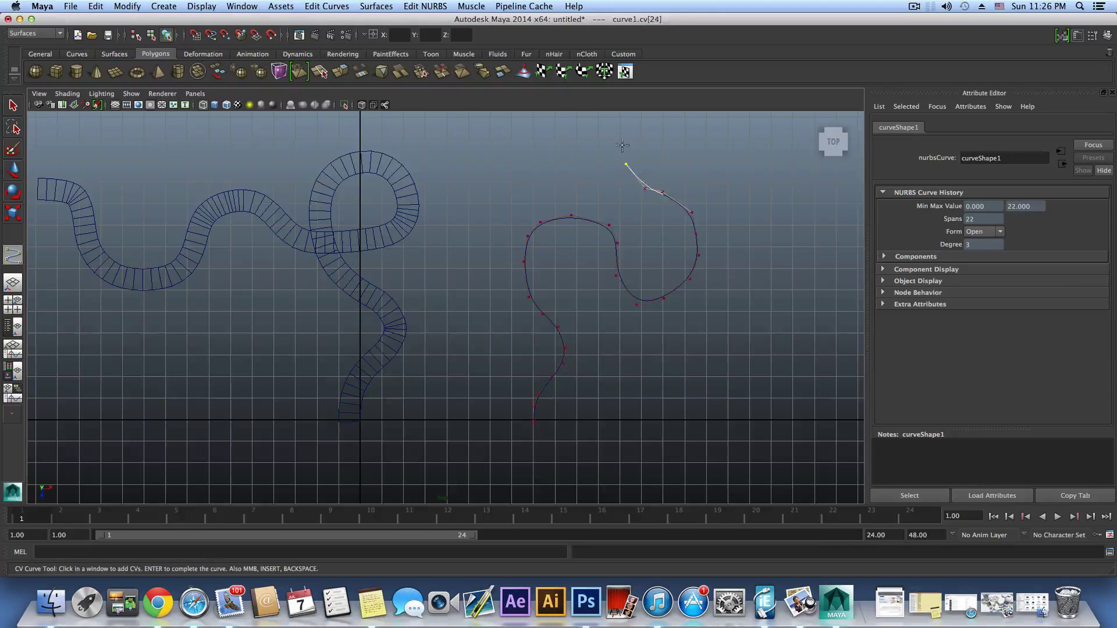
click(624, 140)
click(629, 120)
alt+middle_drag(639, 106, 572, 159)
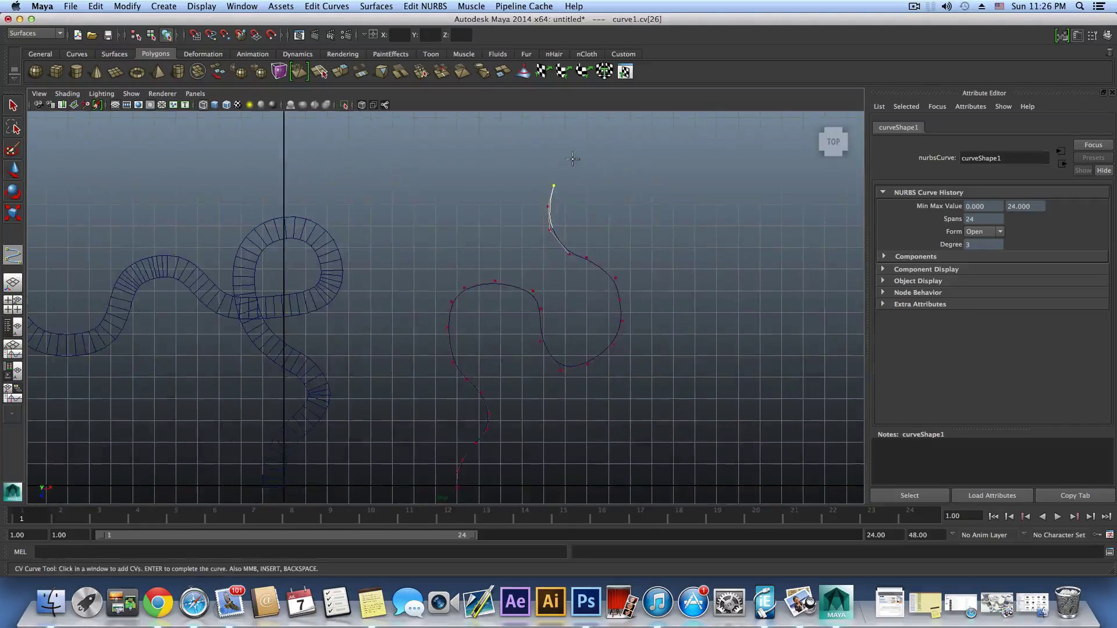
click(573, 159)
click(604, 162)
click(631, 170)
click(642, 201)
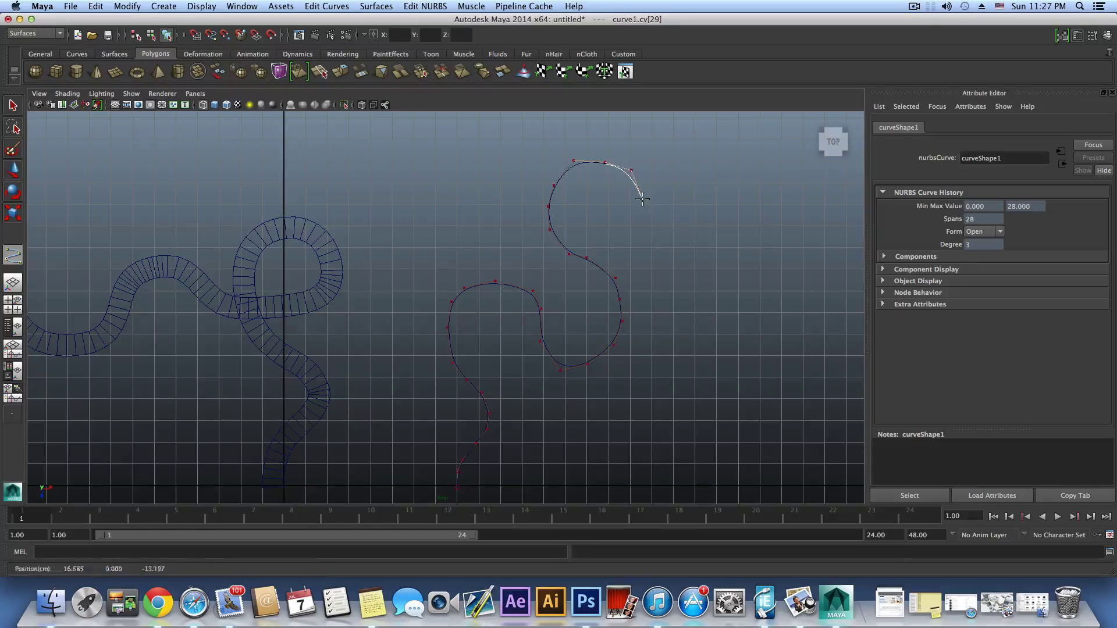
click(648, 233)
click(652, 252)
click(672, 264)
click(703, 252)
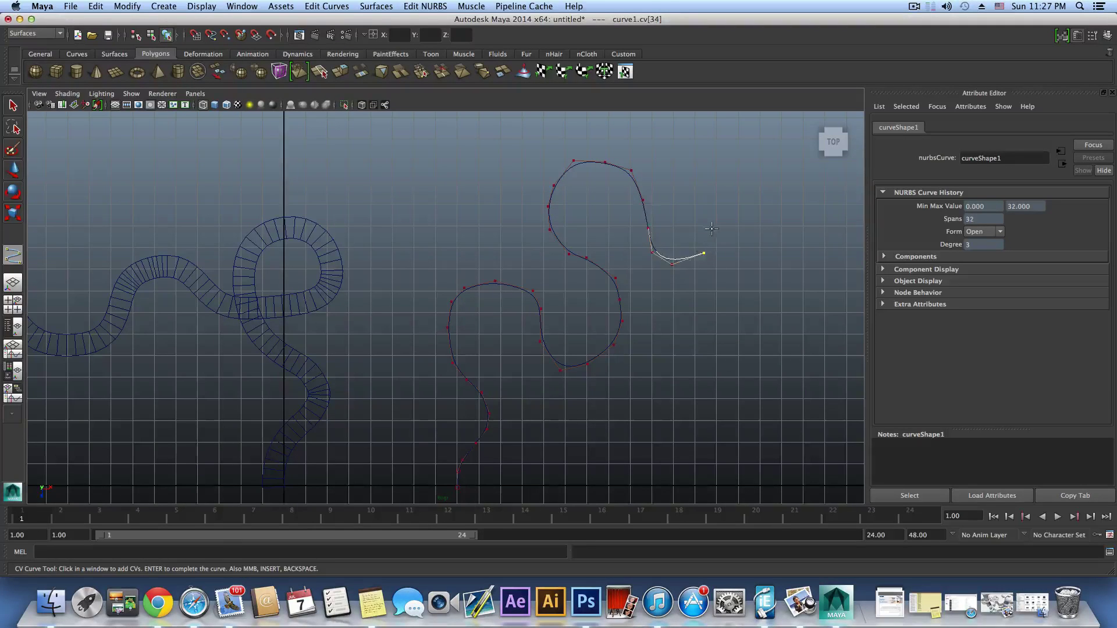
click(713, 228)
click(710, 188)
click(691, 173)
click(675, 158)
click(664, 137)
click(675, 118)
key(Return)
key(r)
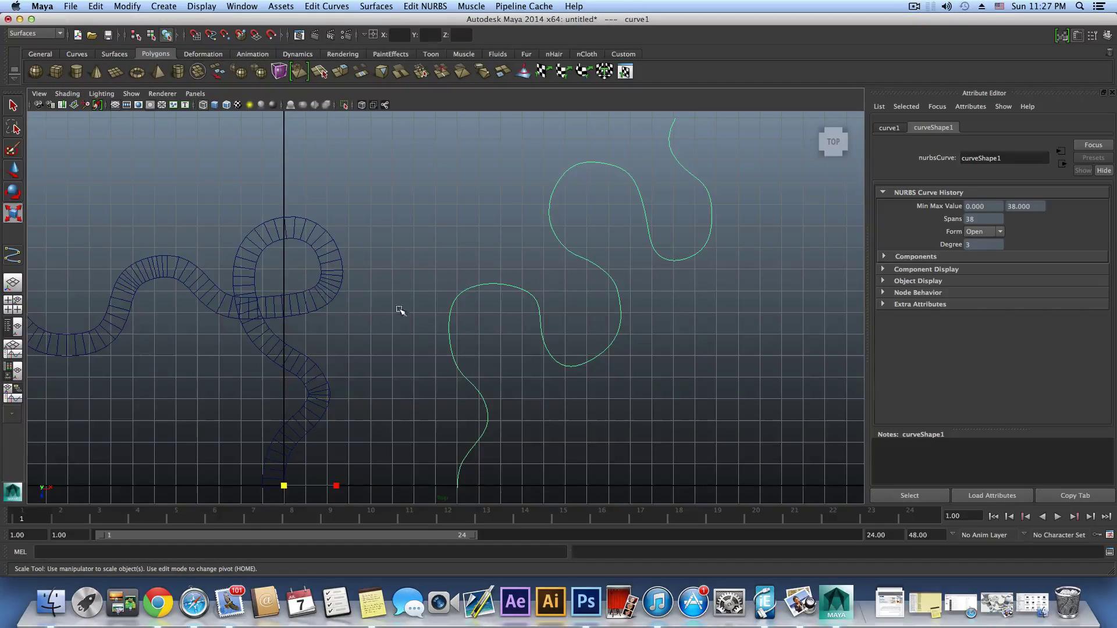
Create a polygon plane by the new curve's starting end and set its width and height subdivisions to 1.
key(space)
key(space)
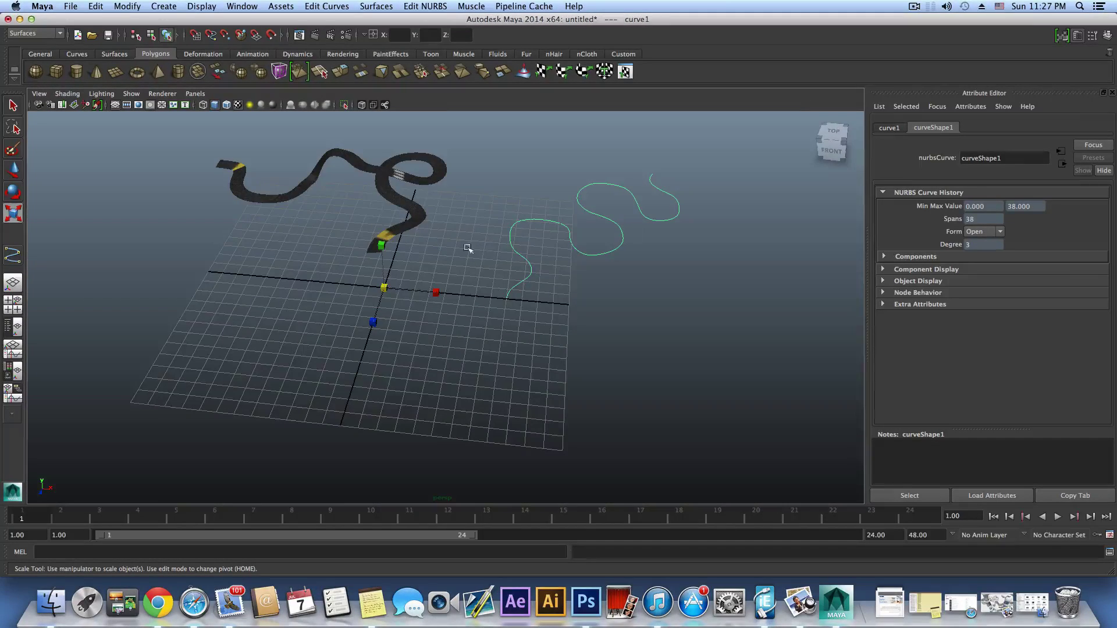
alt+drag(569, 312, 418, 332)
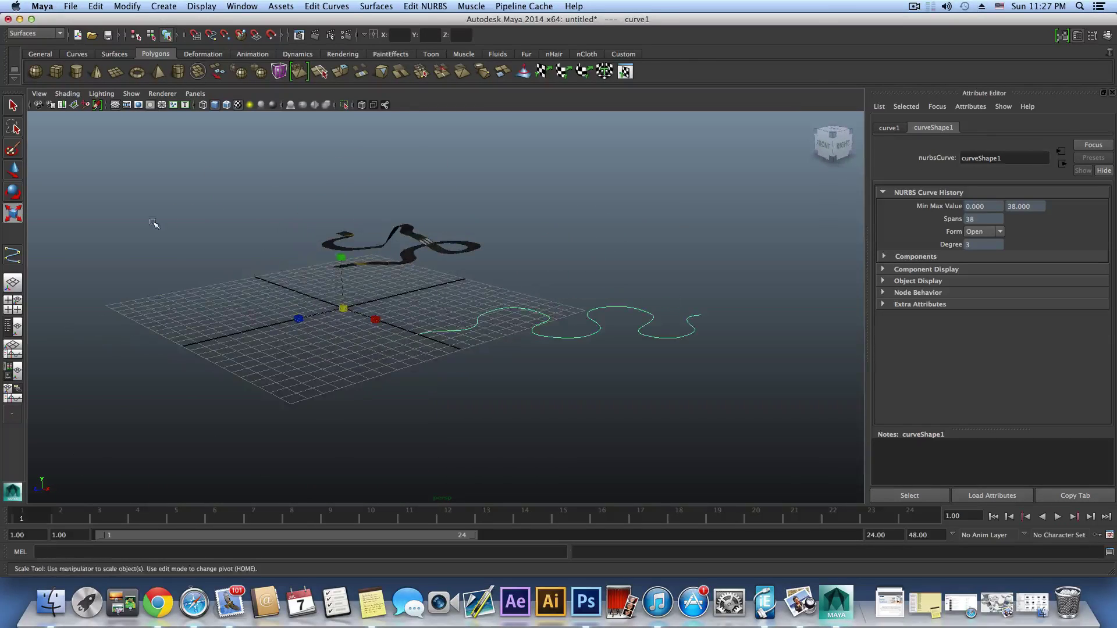
click(116, 68)
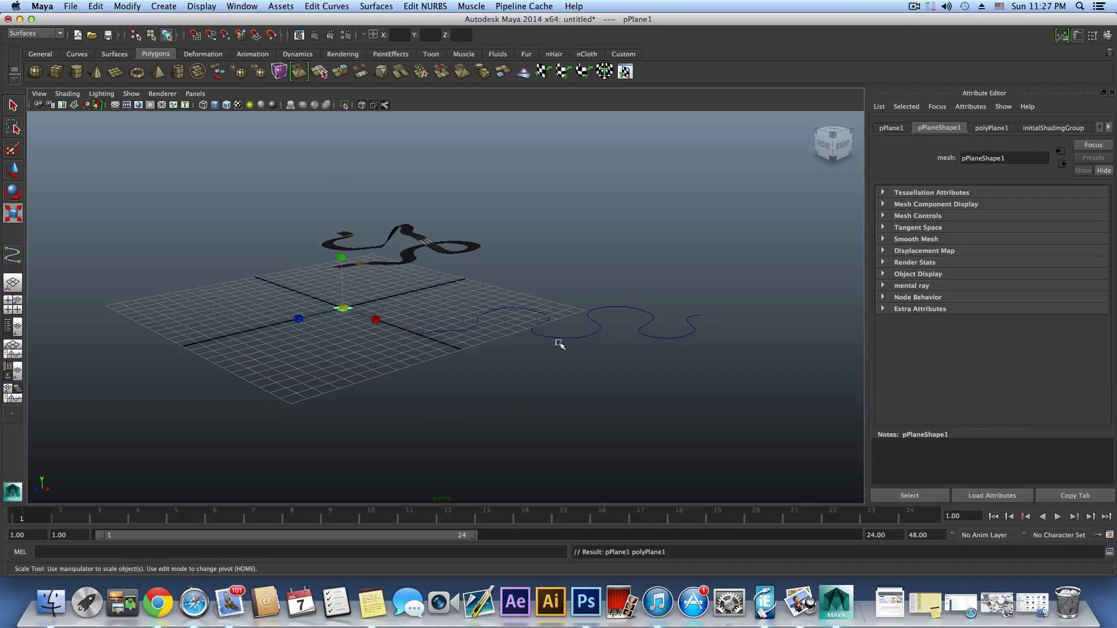
alt+drag(412, 352, 438, 383)
key(w)
alt+middle_drag(438, 382, 444, 400)
click(992, 126)
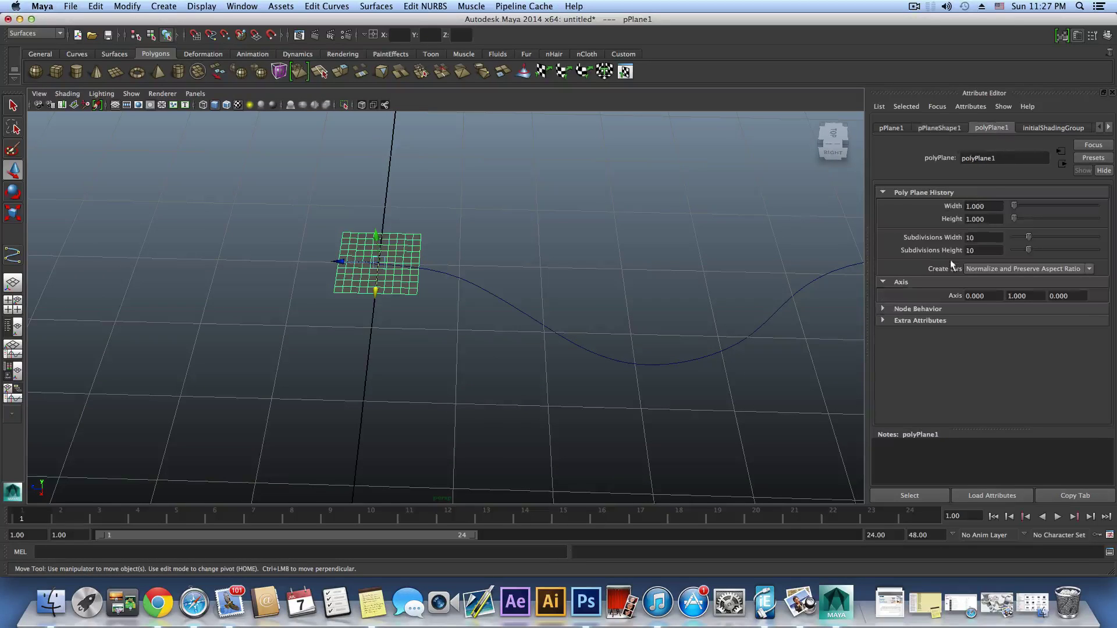
drag(1027, 239, 987, 229)
drag(1039, 258, 961, 250)
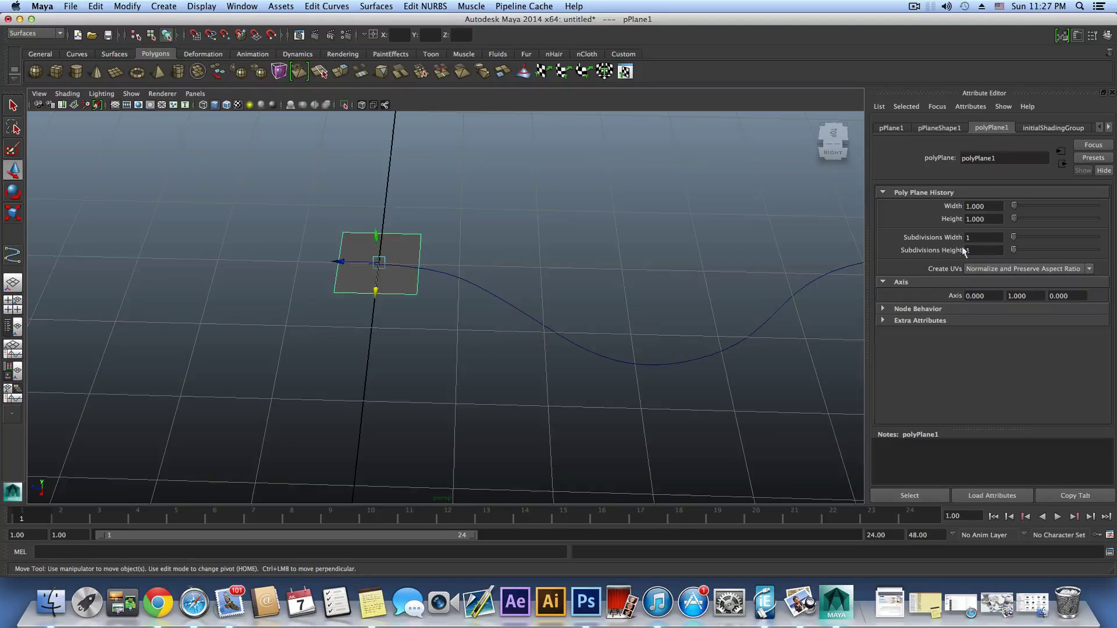
Show the curve's control vertices and move the plane so its centre sits on the curve's starting point.
alt+drag(324, 262, 456, 288)
alt+middle_drag(456, 288, 460, 288)
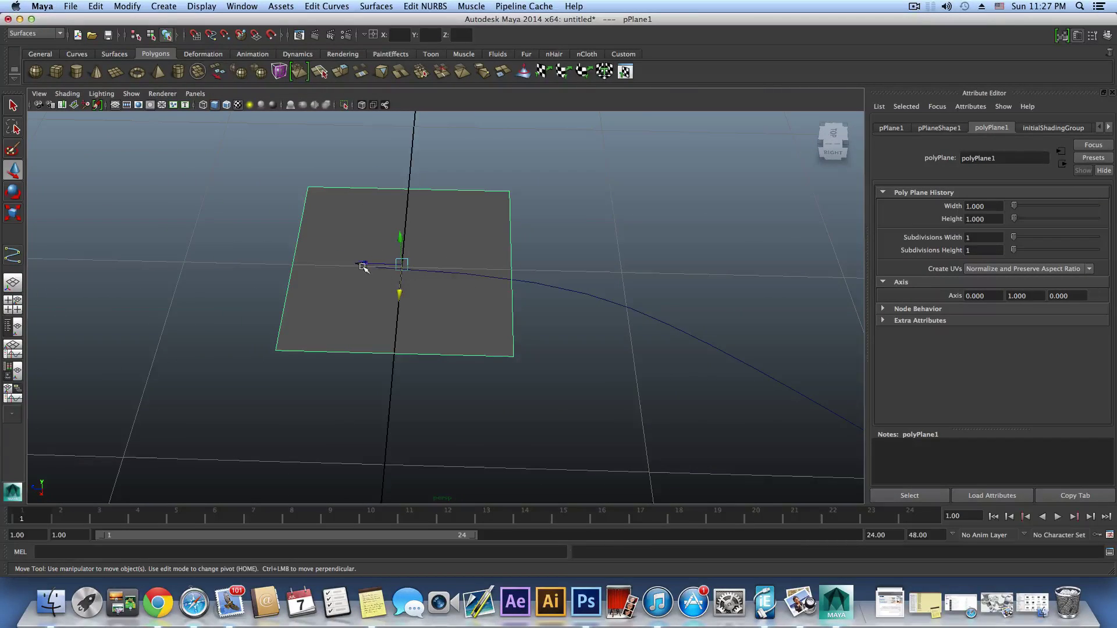
click(357, 257)
click(369, 264)
drag(361, 262, 279, 263)
click(457, 273)
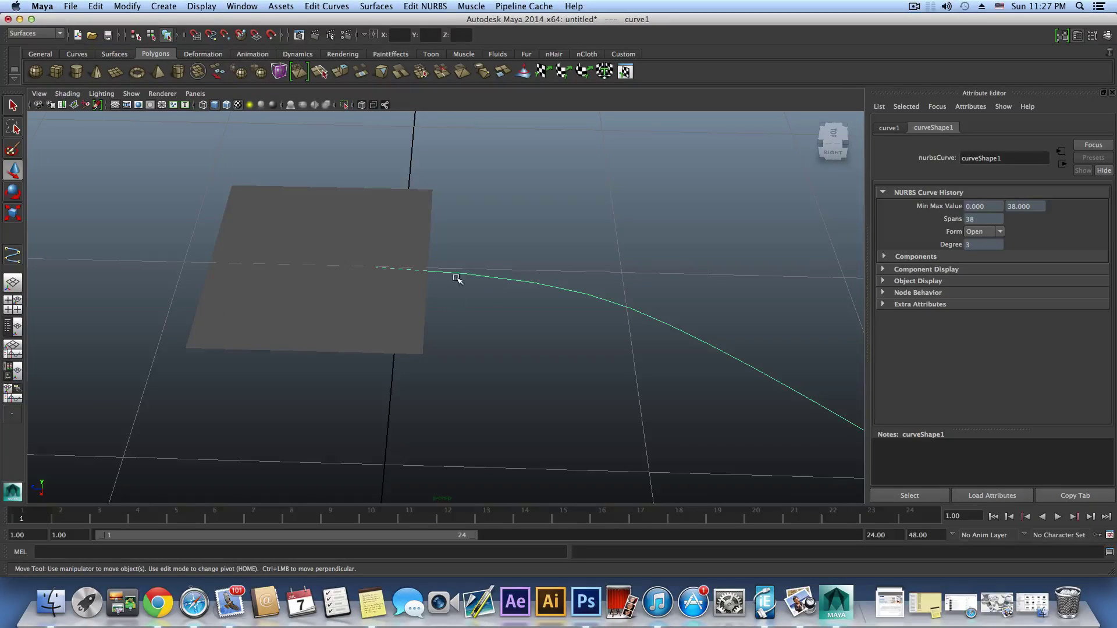
right_click(459, 272)
click(419, 272)
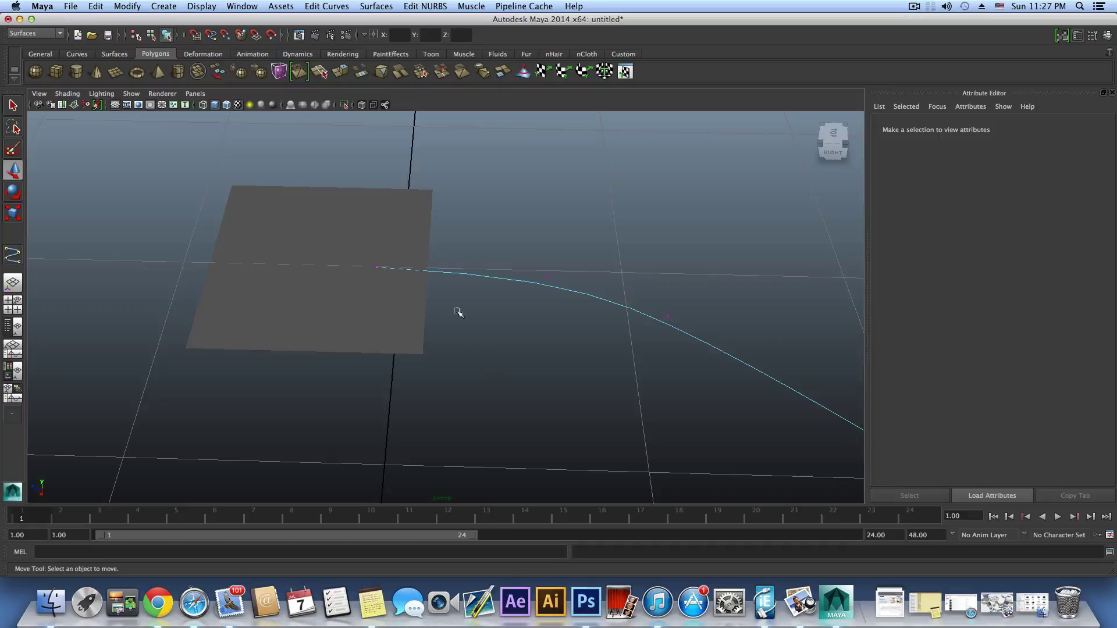
click(391, 241)
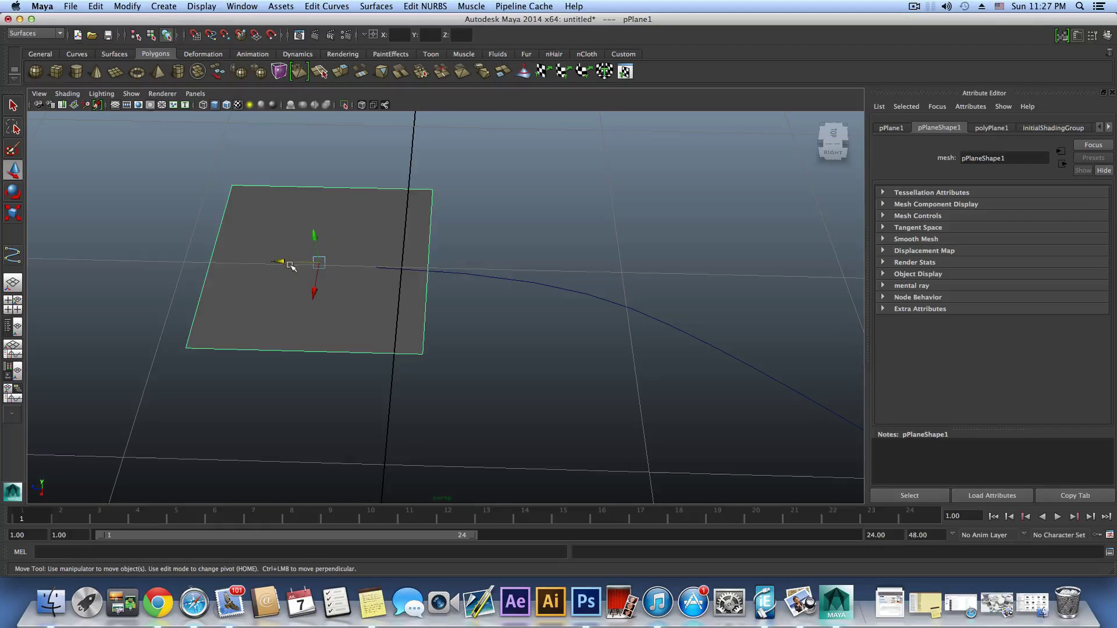
drag(287, 260, 403, 309)
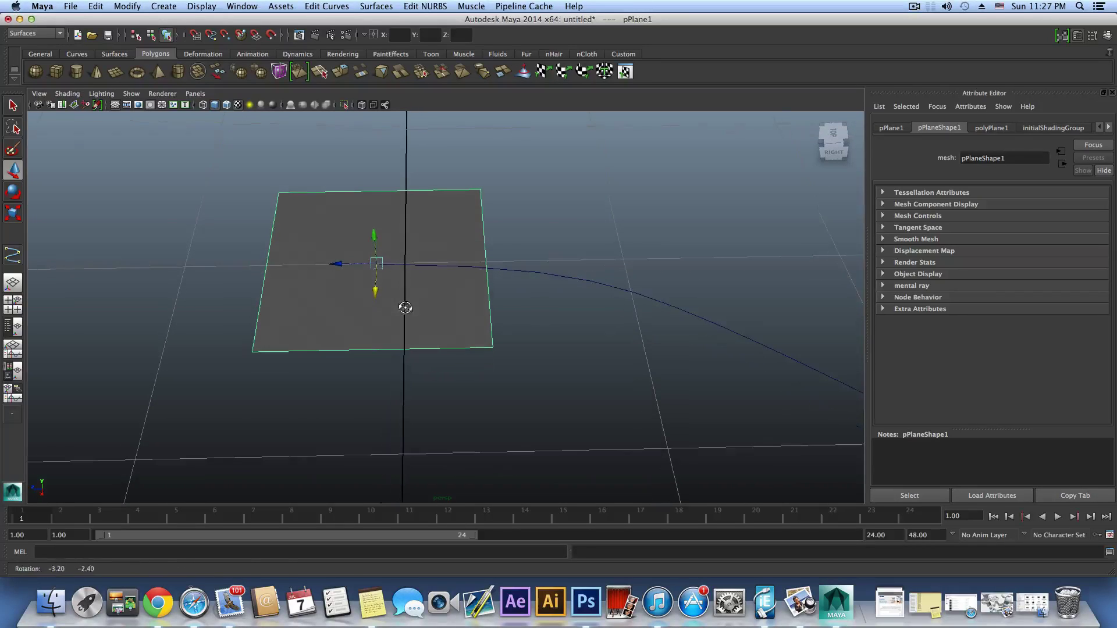
click(447, 264)
click(451, 311)
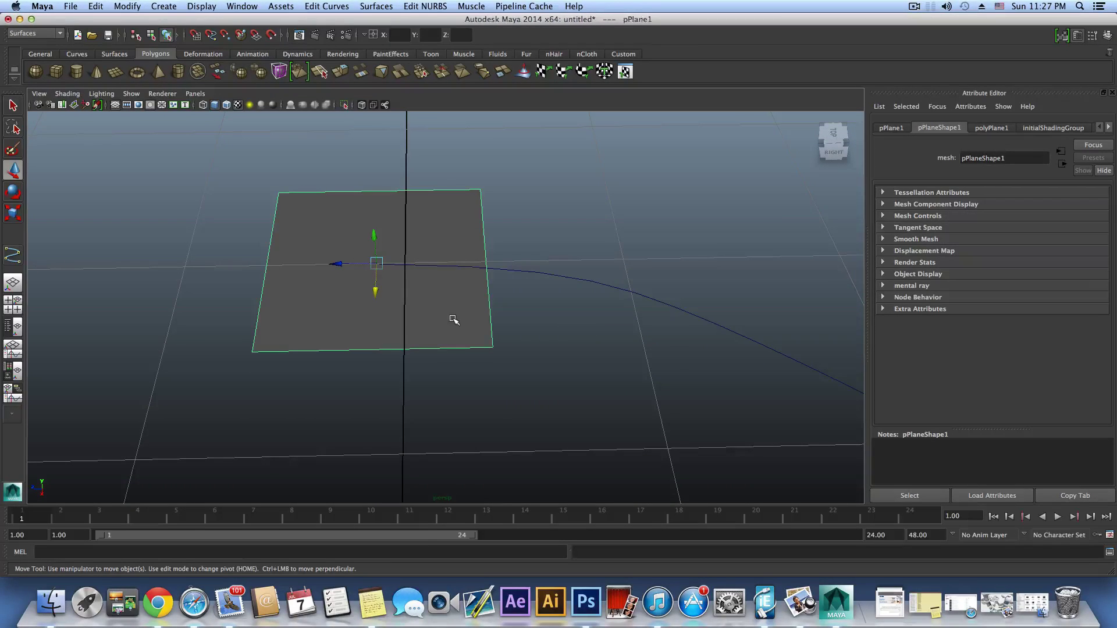
Extrude the plane's edge that crosses the curve along the selected curve with 38 divisions, using the Polygons menu set.
right_drag(450, 304, 484, 298)
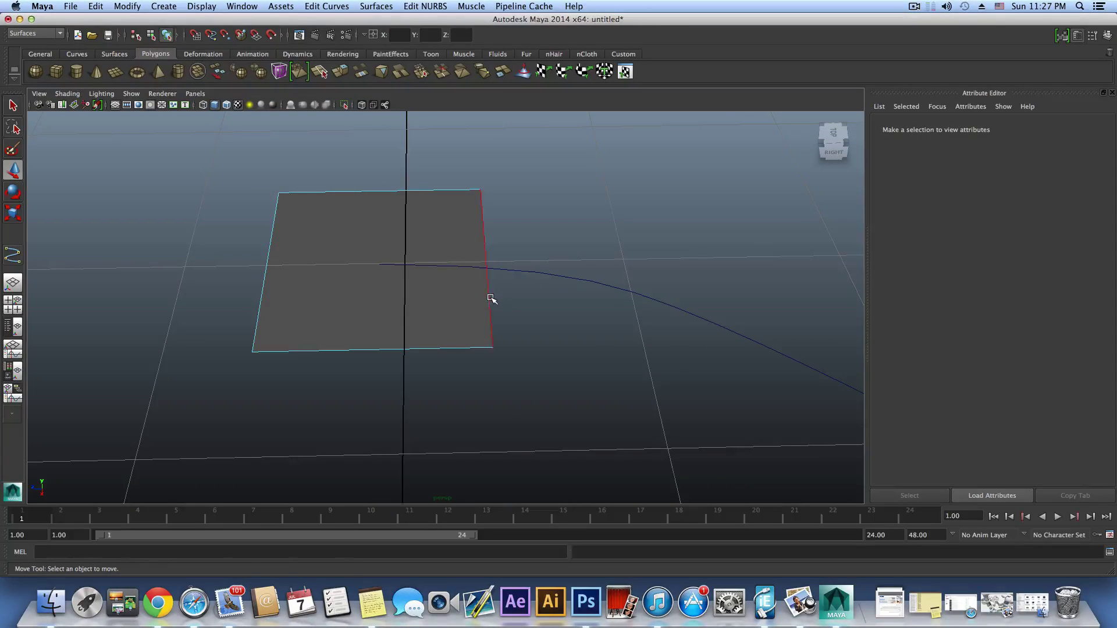
click(491, 298)
shift+drag(544, 228, 553, 323)
alt+middle_drag(556, 304, 523, 349)
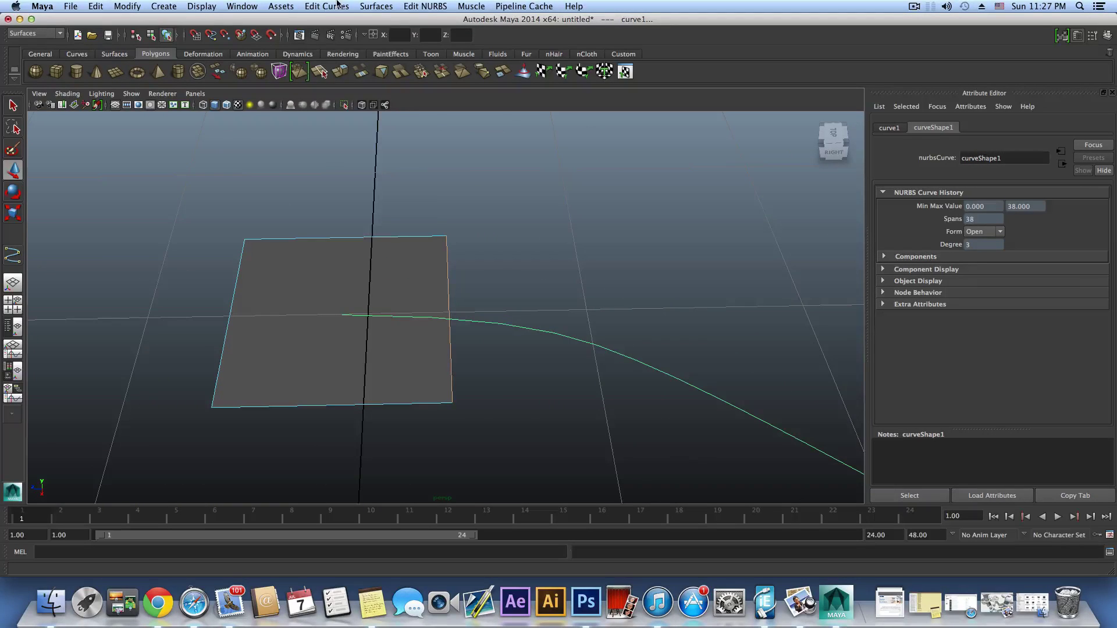
click(319, 7)
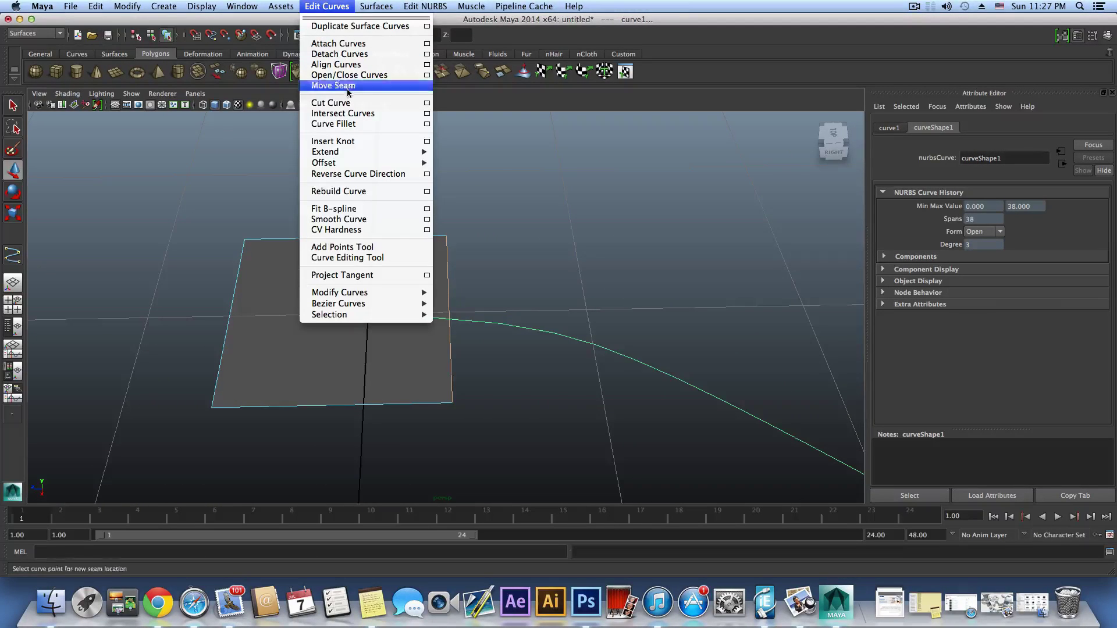
click(42, 37)
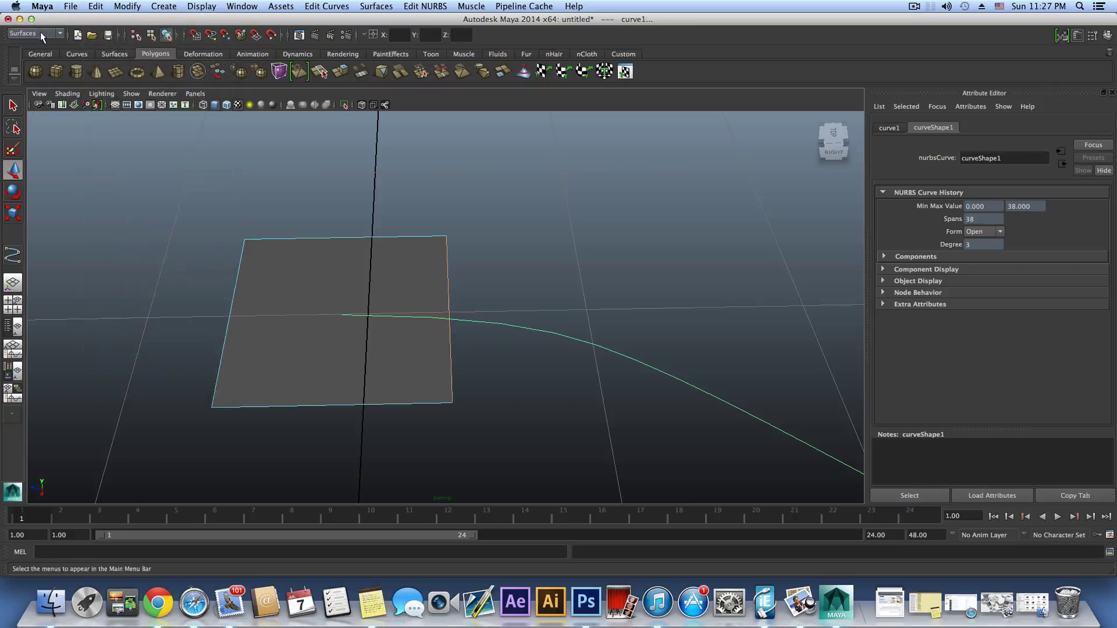
click(40, 33)
click(42, 56)
click(373, 7)
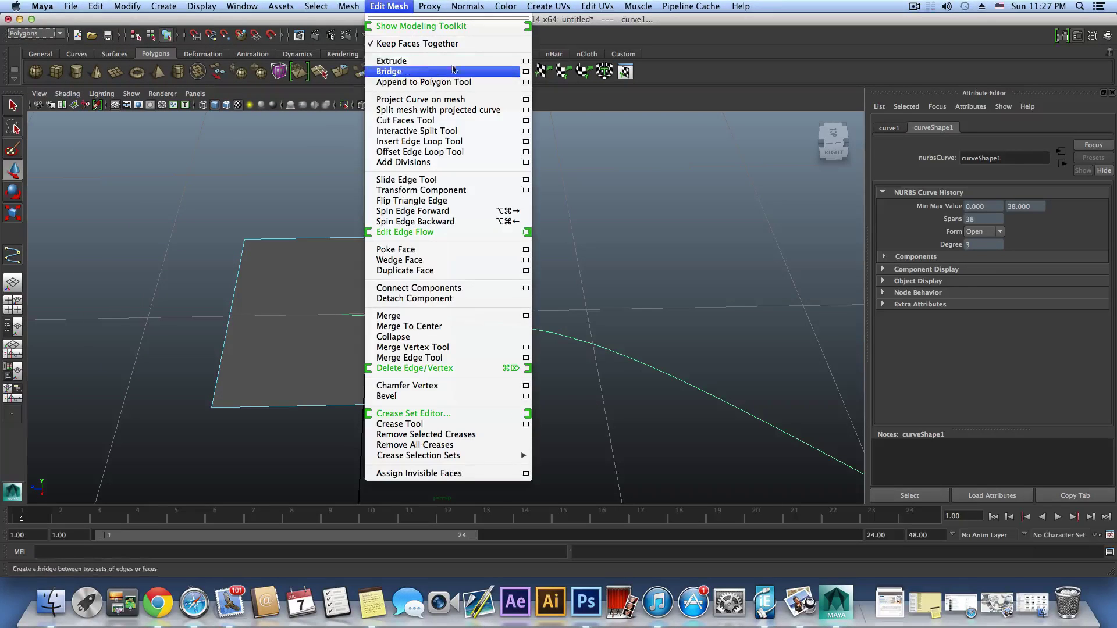
click(531, 63)
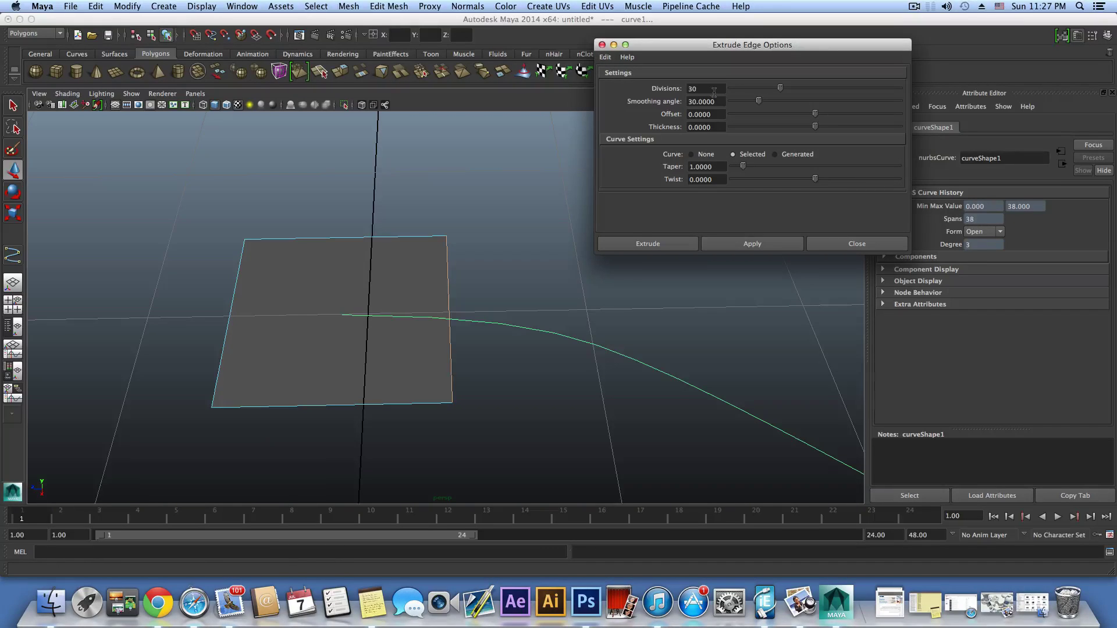
drag(711, 87, 623, 86)
text(38)
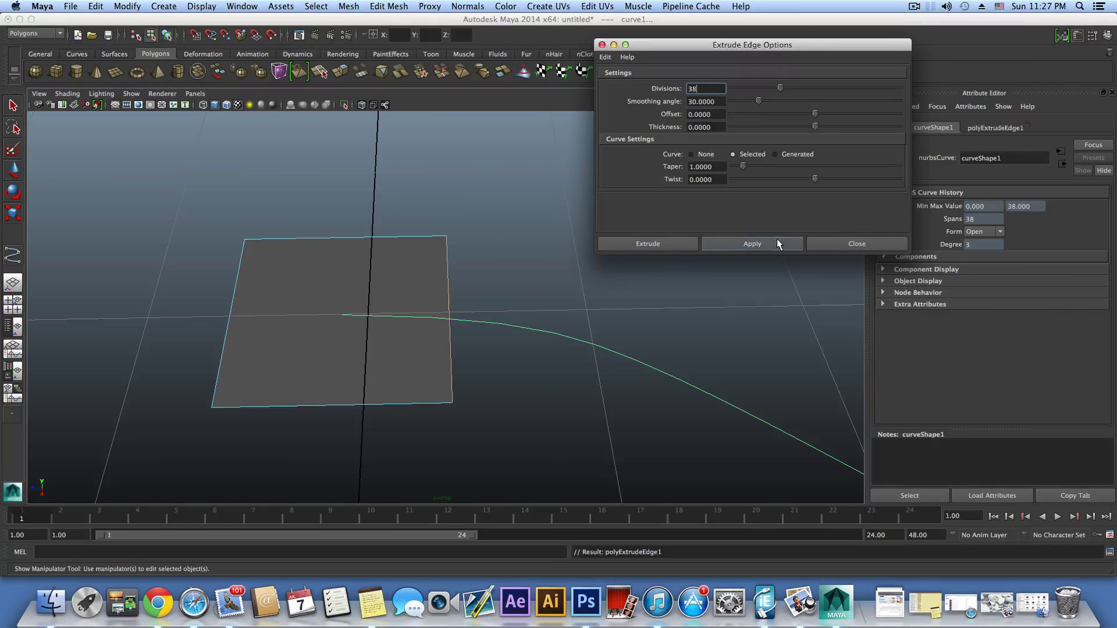
Close the edge extrusion options and return to object selection.
click(777, 240)
click(890, 245)
alt+drag(644, 356, 516, 335)
key(F8)
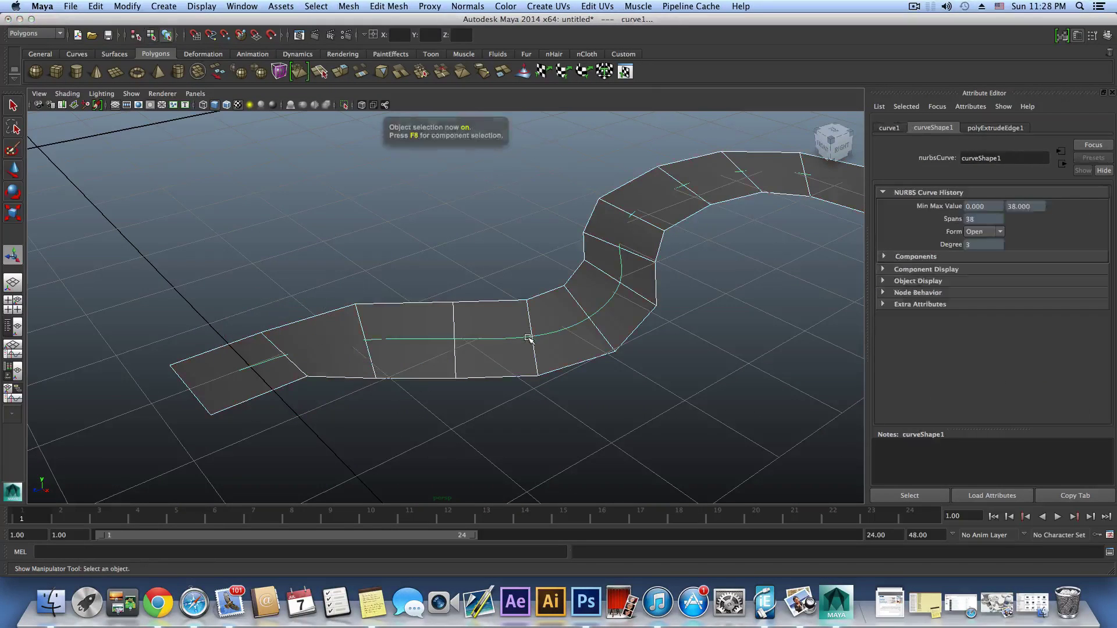
Assign the existing blinn1 material to the newly extruded road strip and display the strip in smooth preview.
click(499, 340)
mouse_move(481, 338)
alt+mouse_down()
mouse_move(549, 312)
mouse_move(489, 326)
alt+mouse_up()
right_click(506, 314)
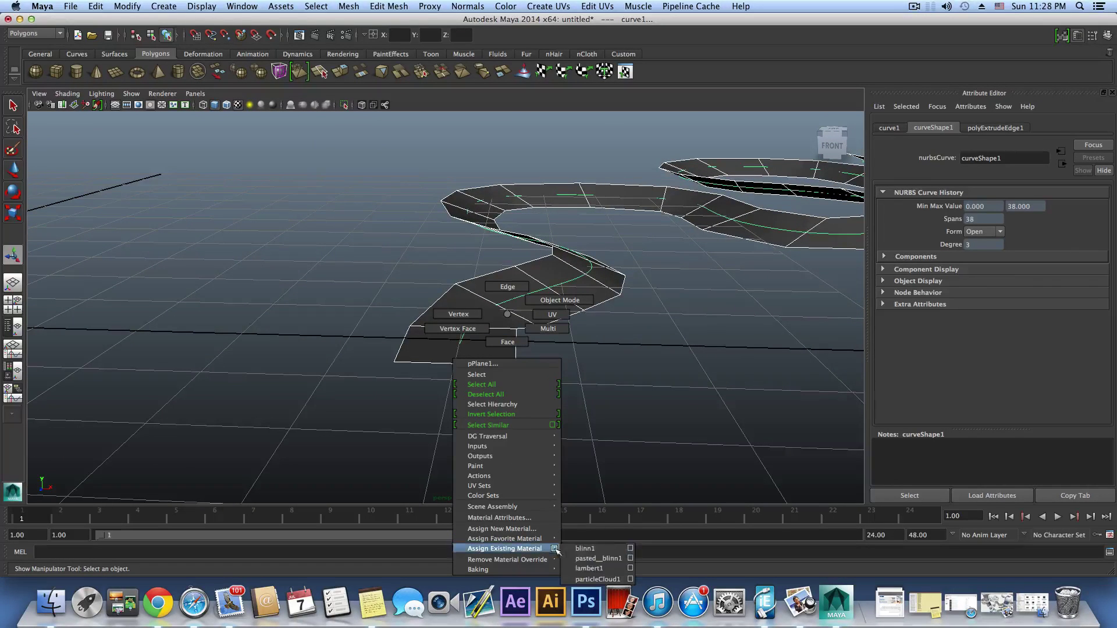
click(586, 550)
alt+middle_drag(630, 426, 475, 481)
alt+drag(475, 481, 523, 455)
key(3)
alt+drag(570, 436, 358, 413)
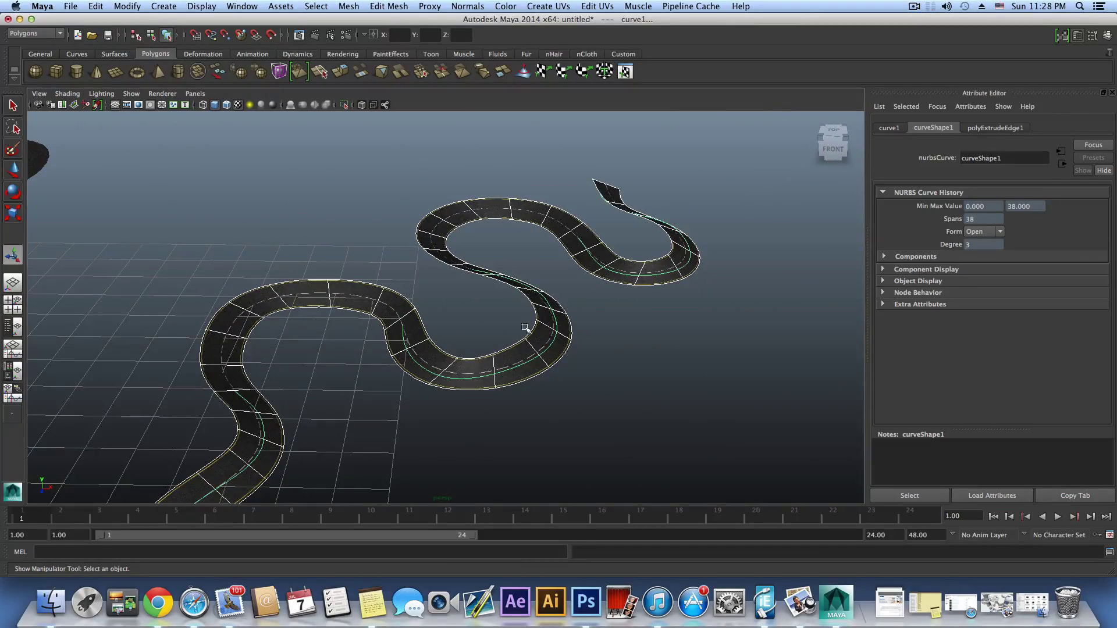
Compare the new road's texture with the old looped road's, and bring up the new road in the UV Texture Editor.
scroll(554, 331, down, 6)
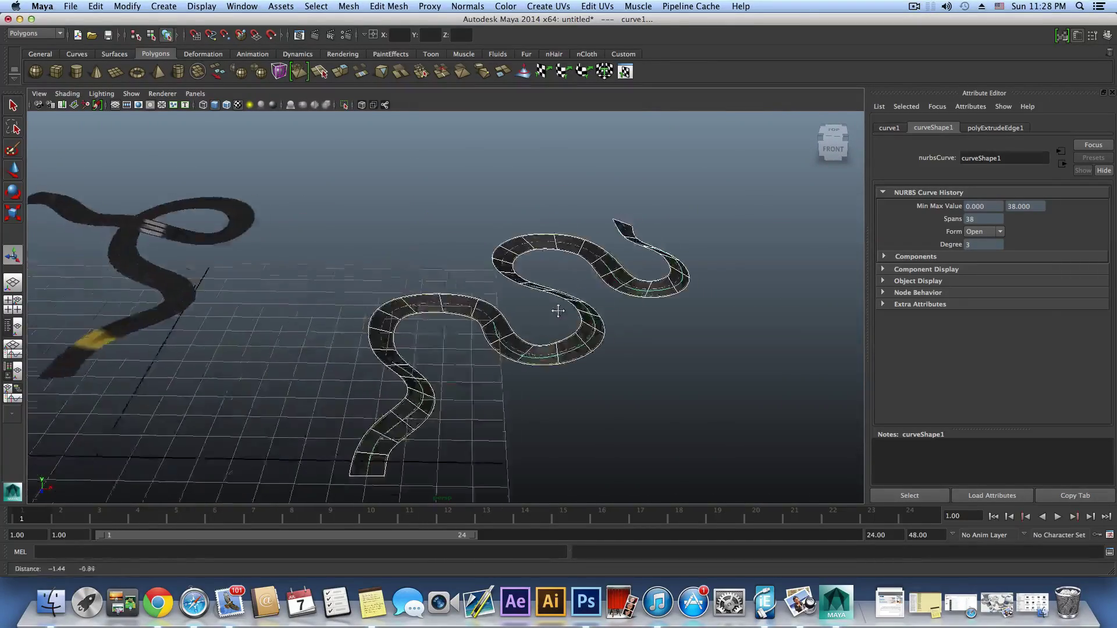
alt+drag(552, 333, 516, 345)
click(515, 344)
alt+drag(525, 442, 558, 424)
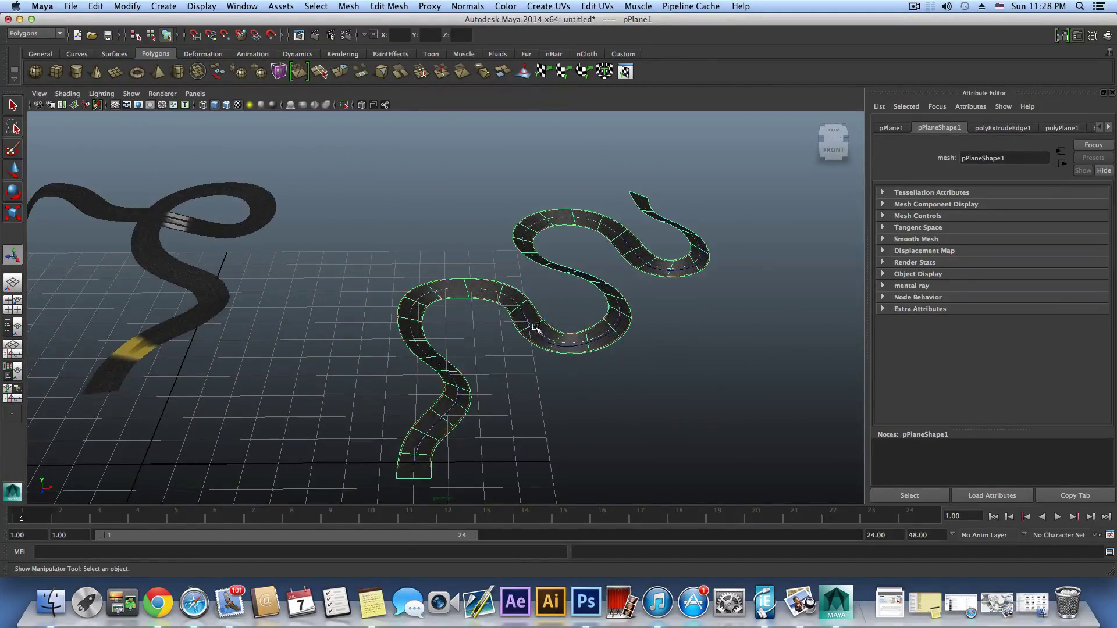
click(198, 288)
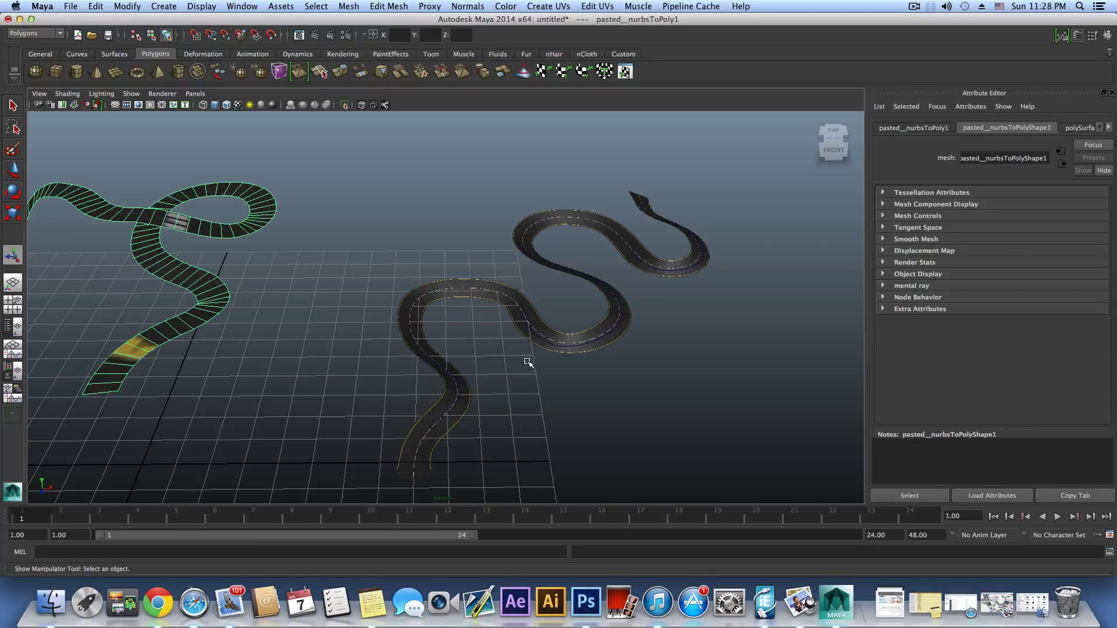
click(551, 329)
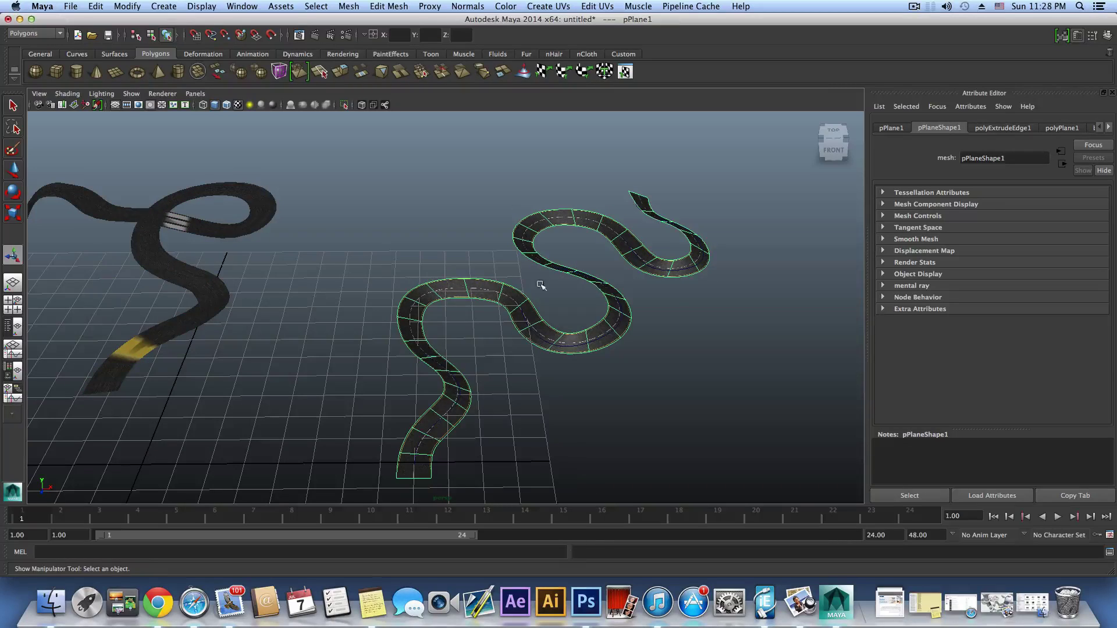
click(541, 6)
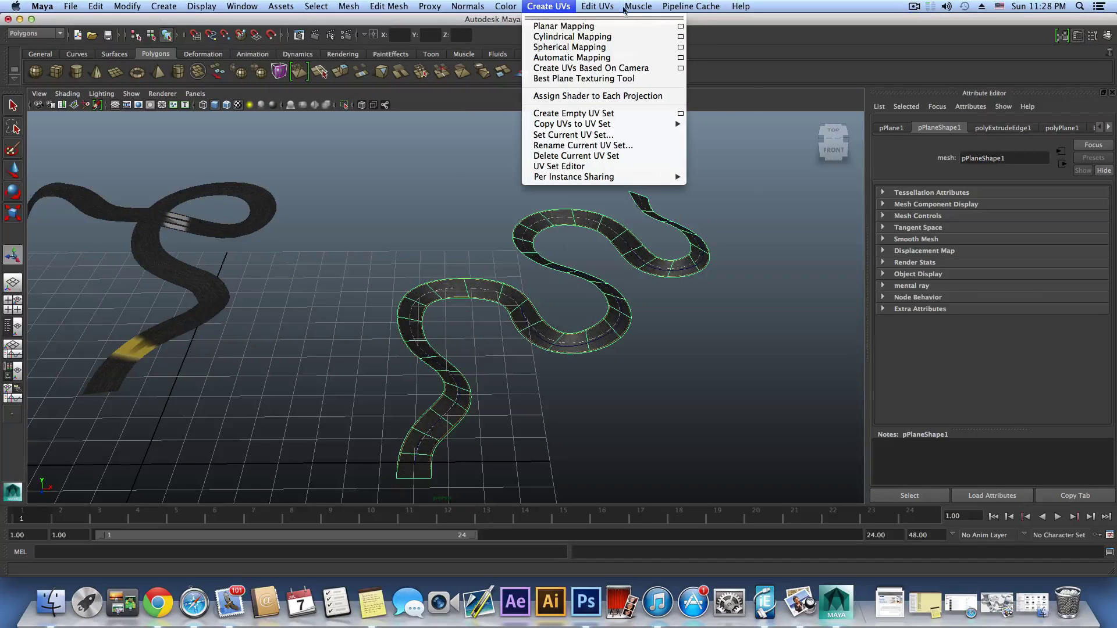
click(616, 260)
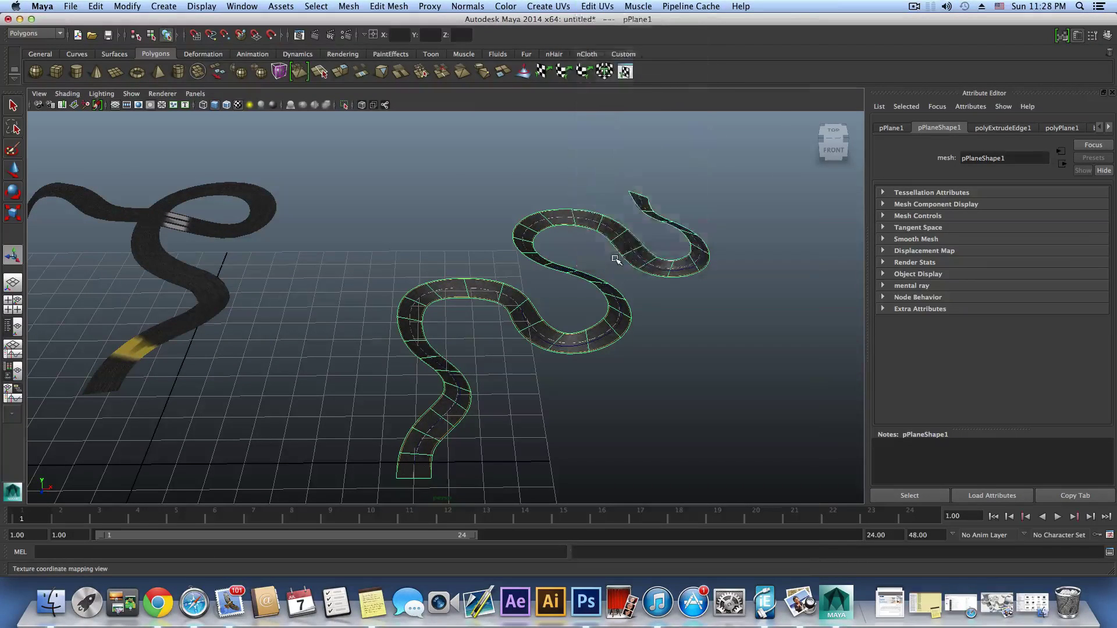
key(a)
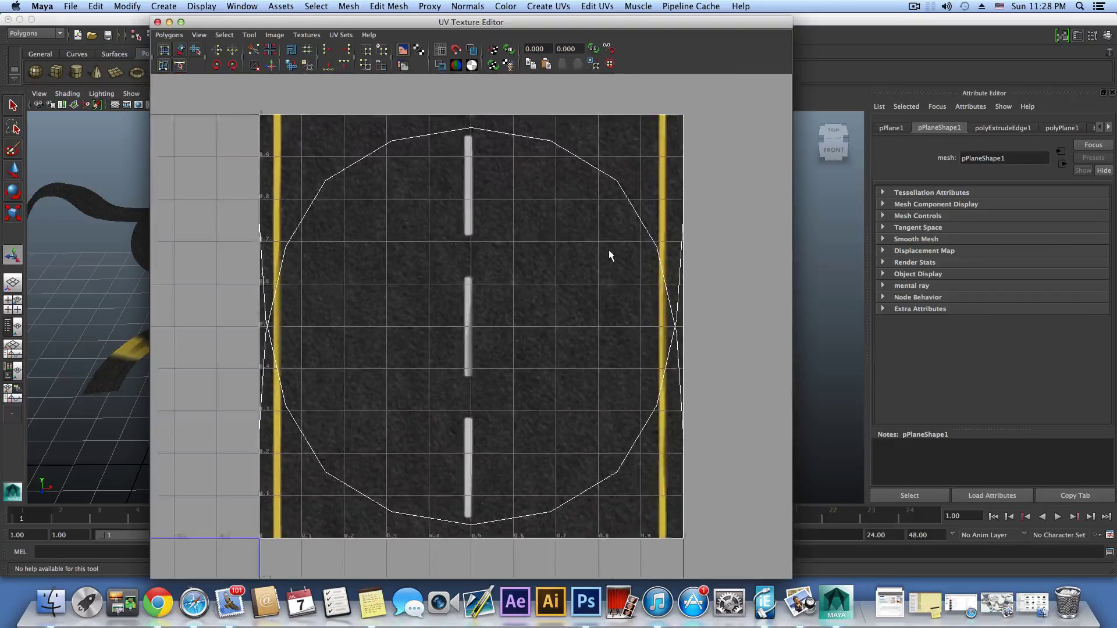
Compare the UV layouts of the old looped road and the new extruded road by selecting each in turn.
drag(552, 18, 494, 426)
click(489, 284)
click(221, 287)
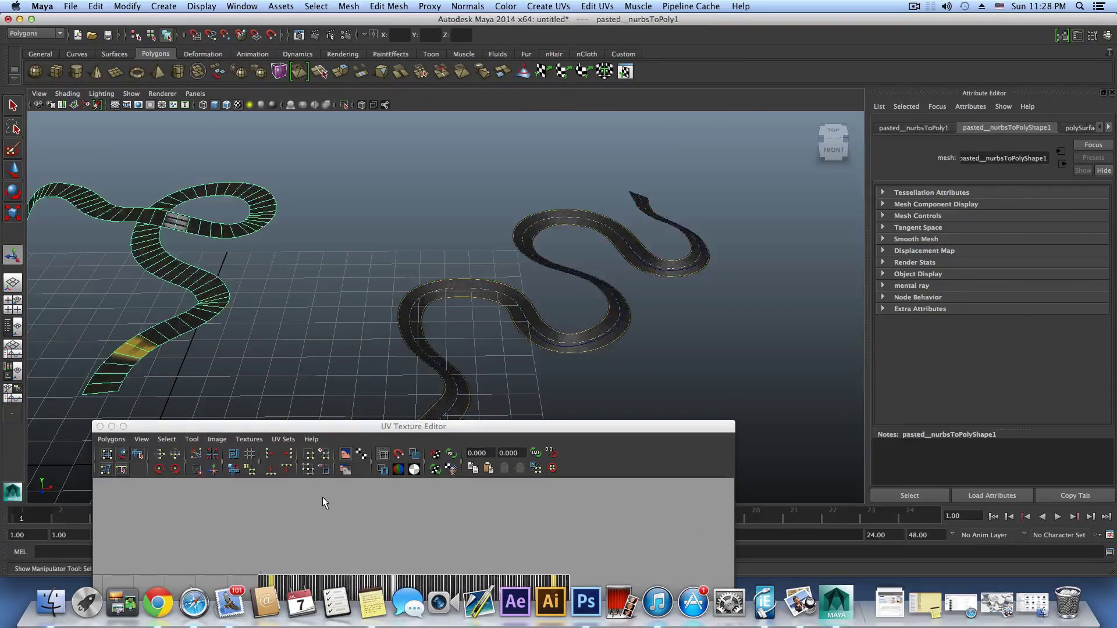
click(420, 307)
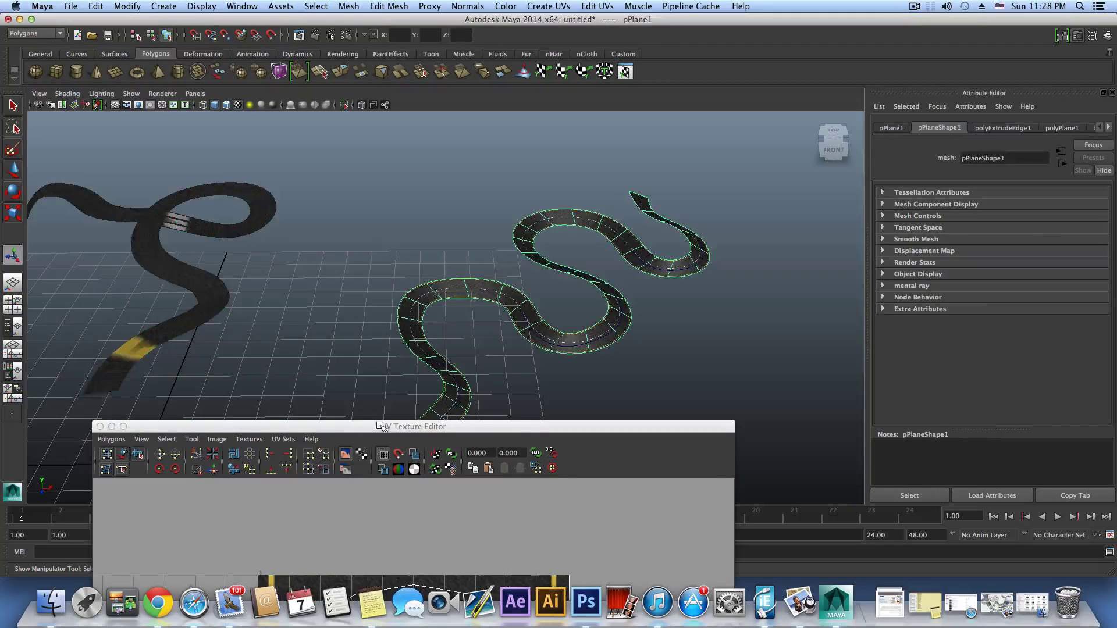
drag(388, 425, 392, 422)
key(3)
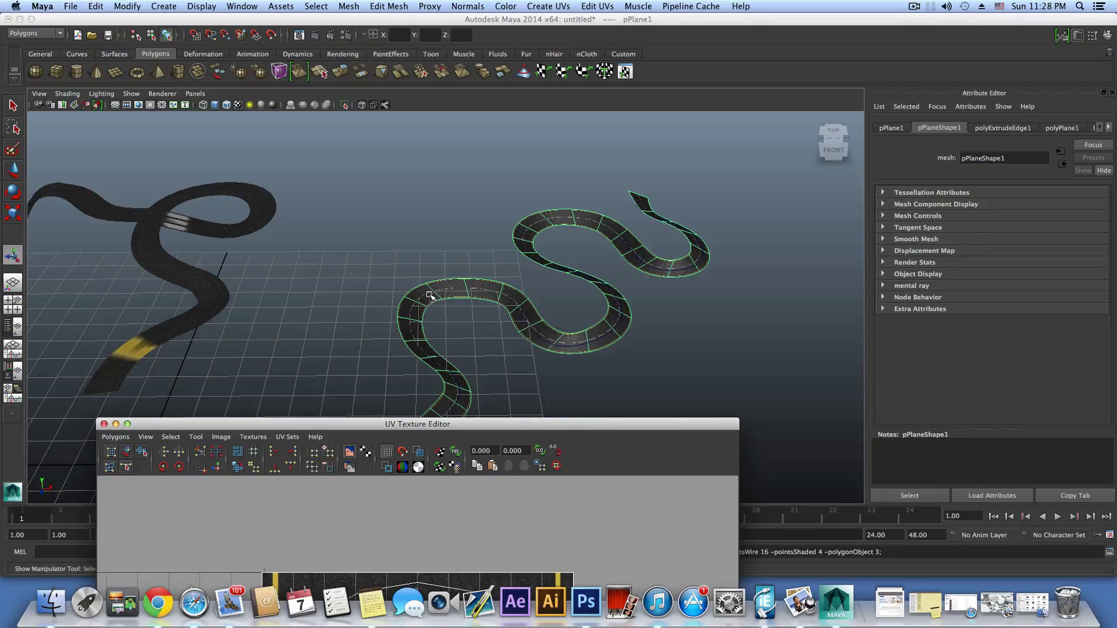
click(227, 298)
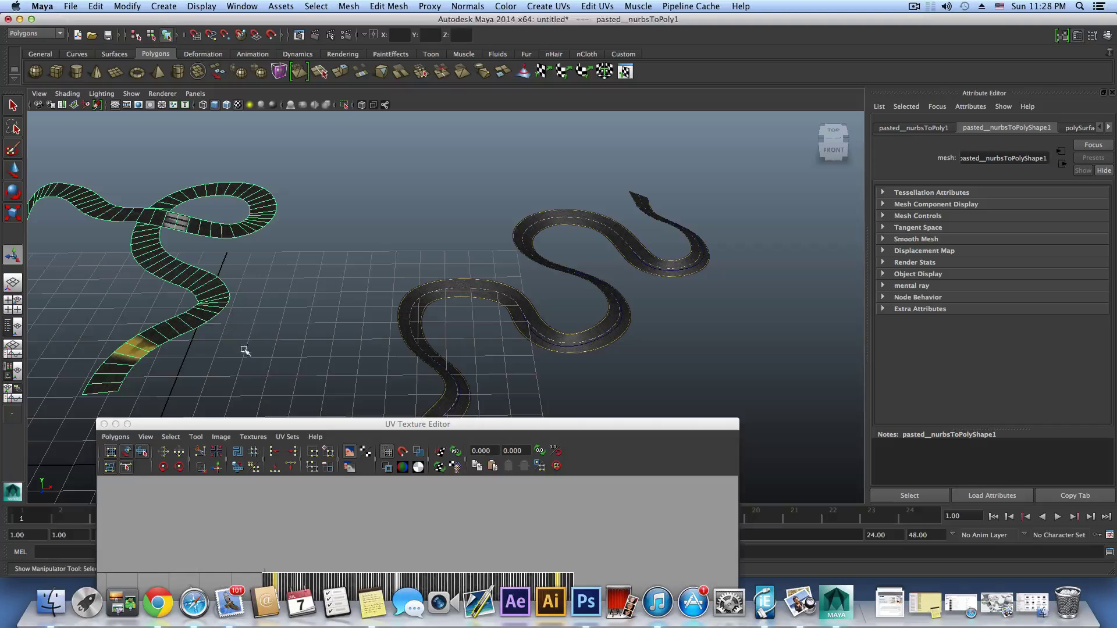
click(407, 338)
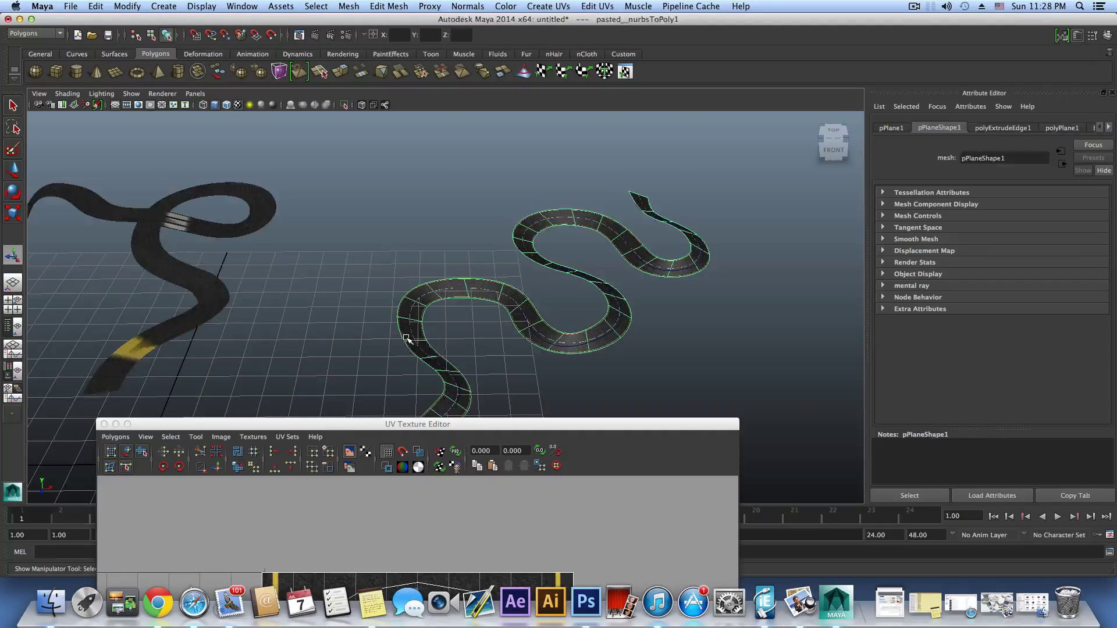
Minimise the UV Texture Editor and examine how the lane markings follow the new road's bends.
drag(390, 427, 637, 240)
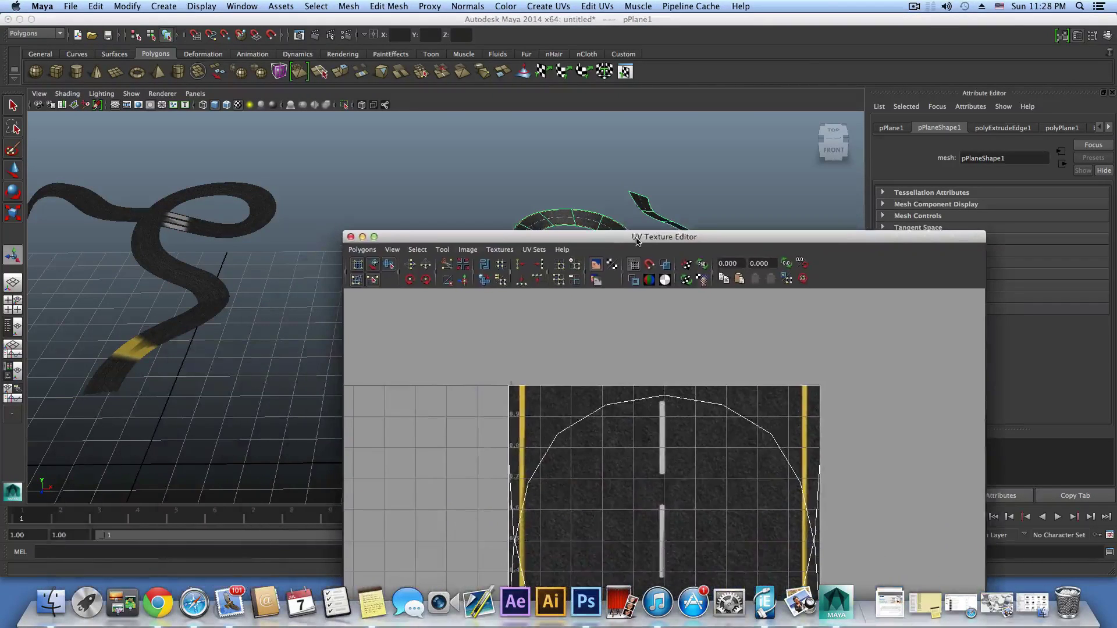
click(363, 238)
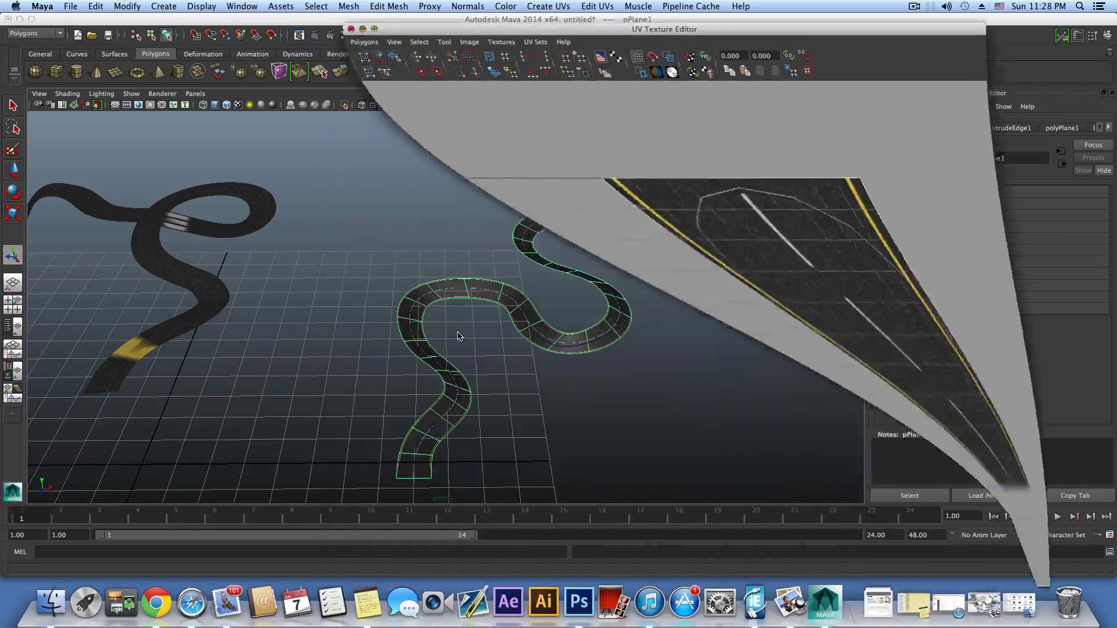
alt+right_drag(525, 380, 584, 337)
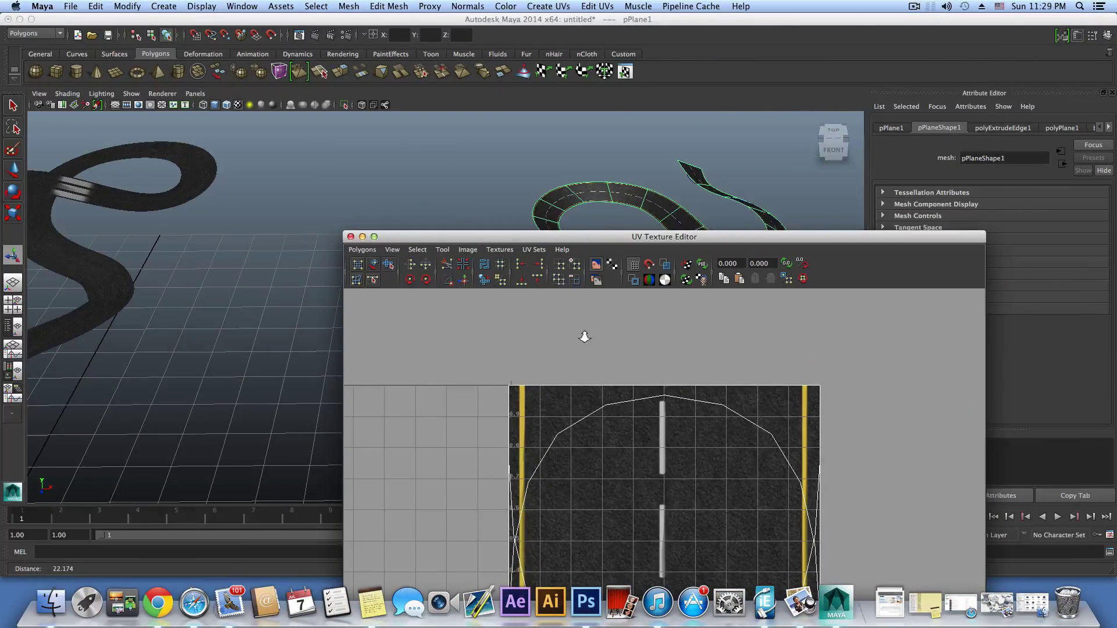
click(362, 237)
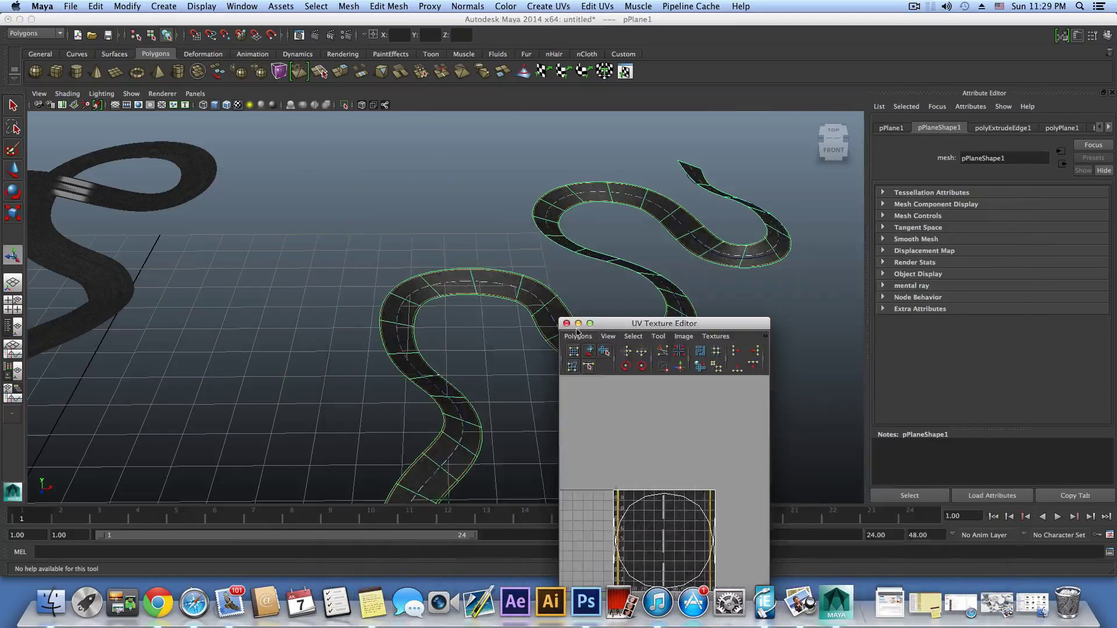
click(578, 324)
alt+drag(578, 328, 482, 352)
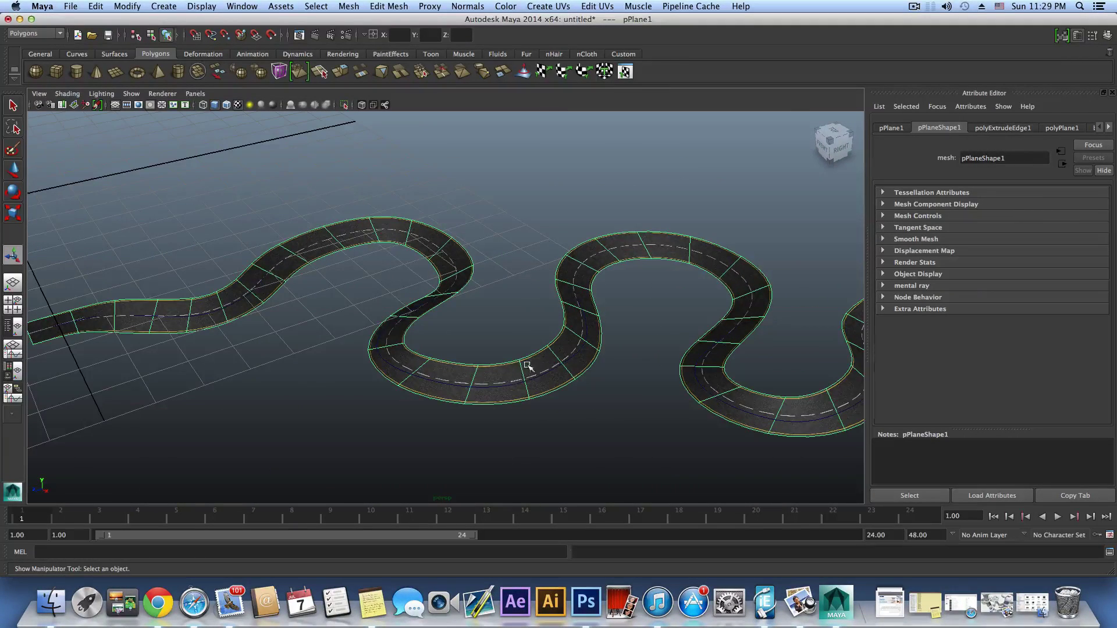
alt+drag(264, 277, 337, 419)
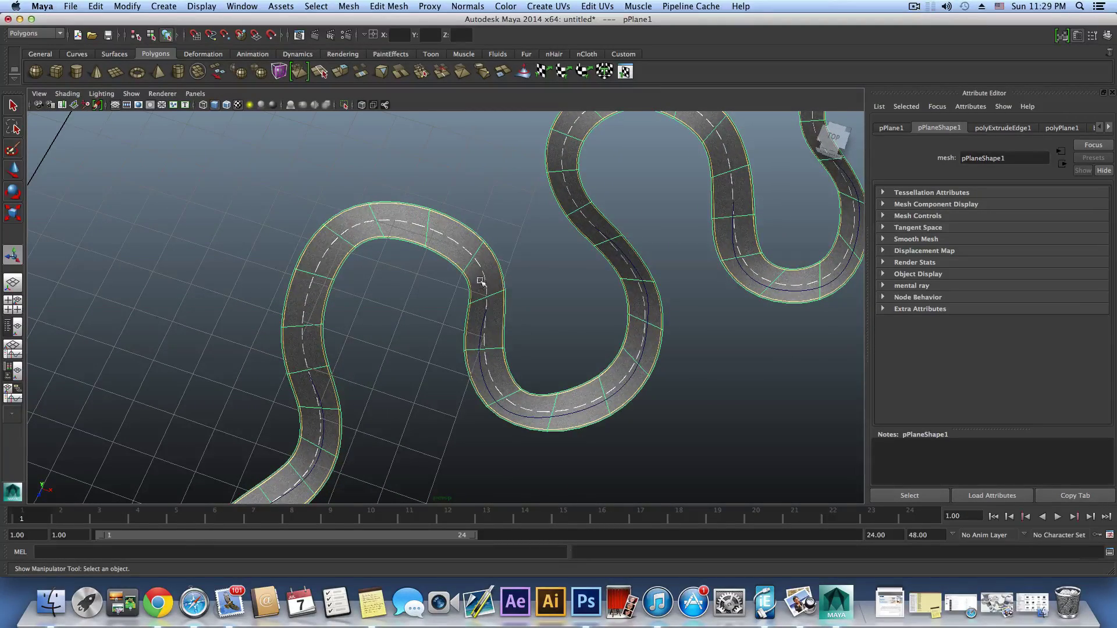
alt+drag(311, 397, 344, 398)
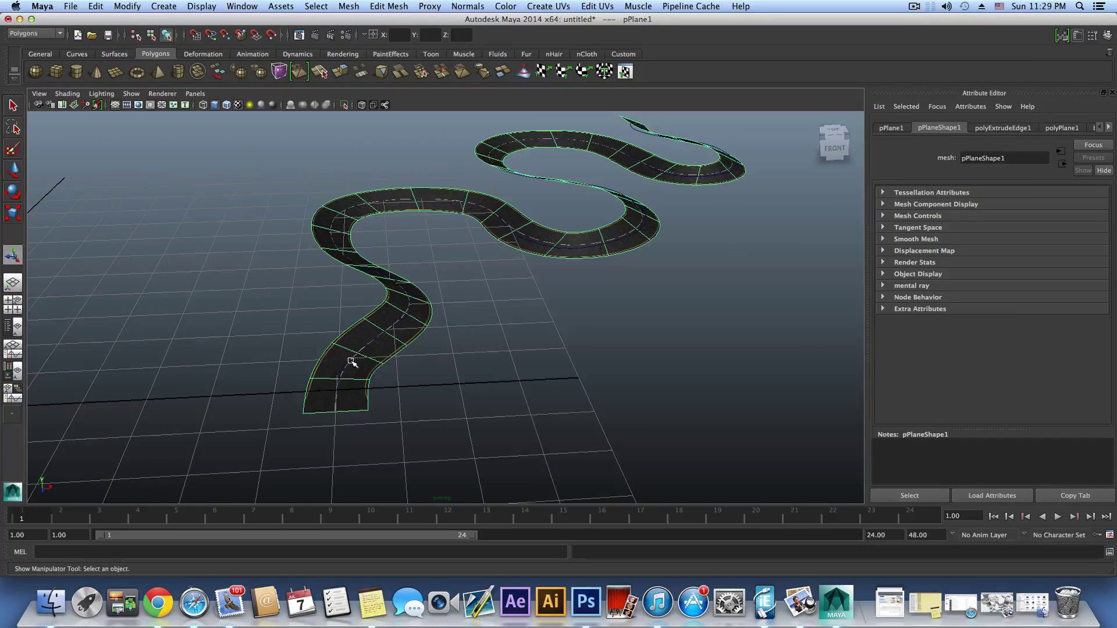
alt+drag(358, 314, 636, 449)
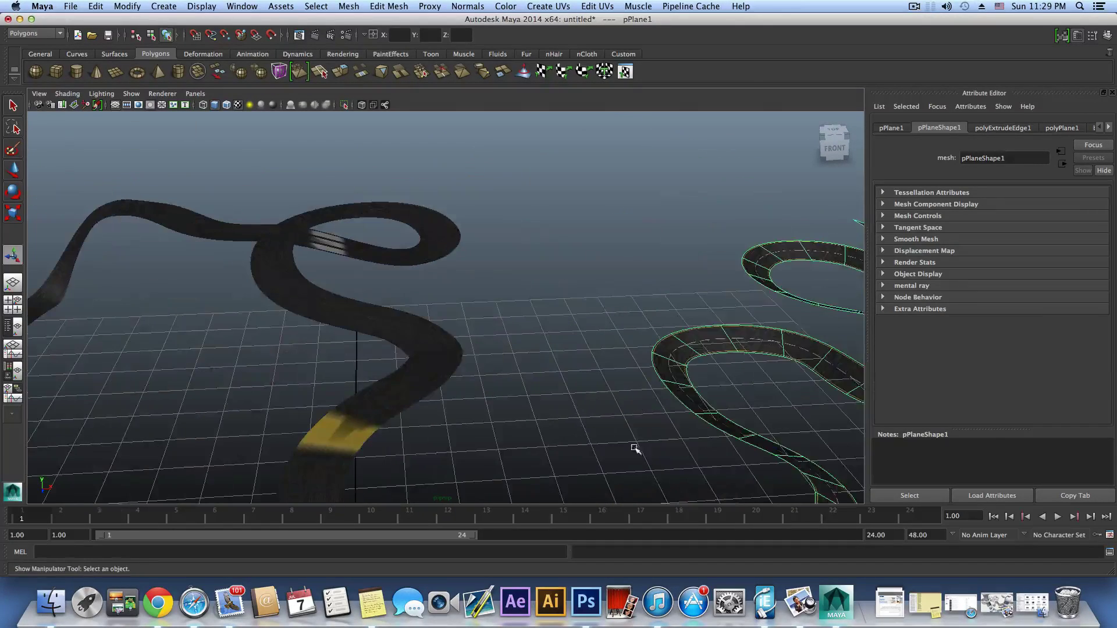
Compare the old looped road's divisions and texture direction with those of the new extruded road.
click(397, 384)
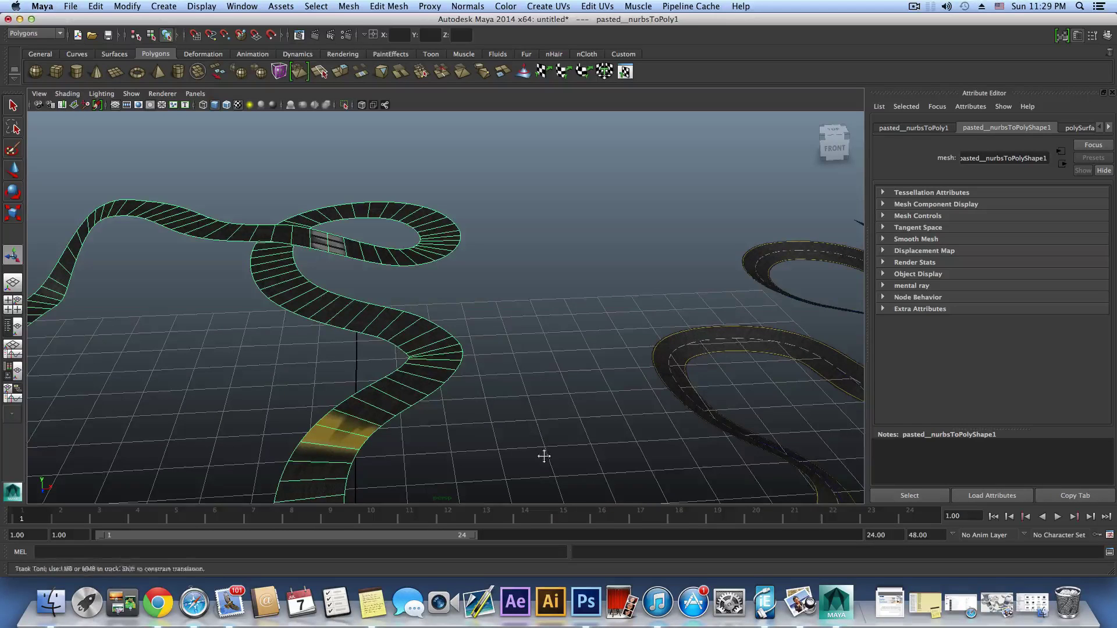
alt+middle_drag(543, 456, 424, 399)
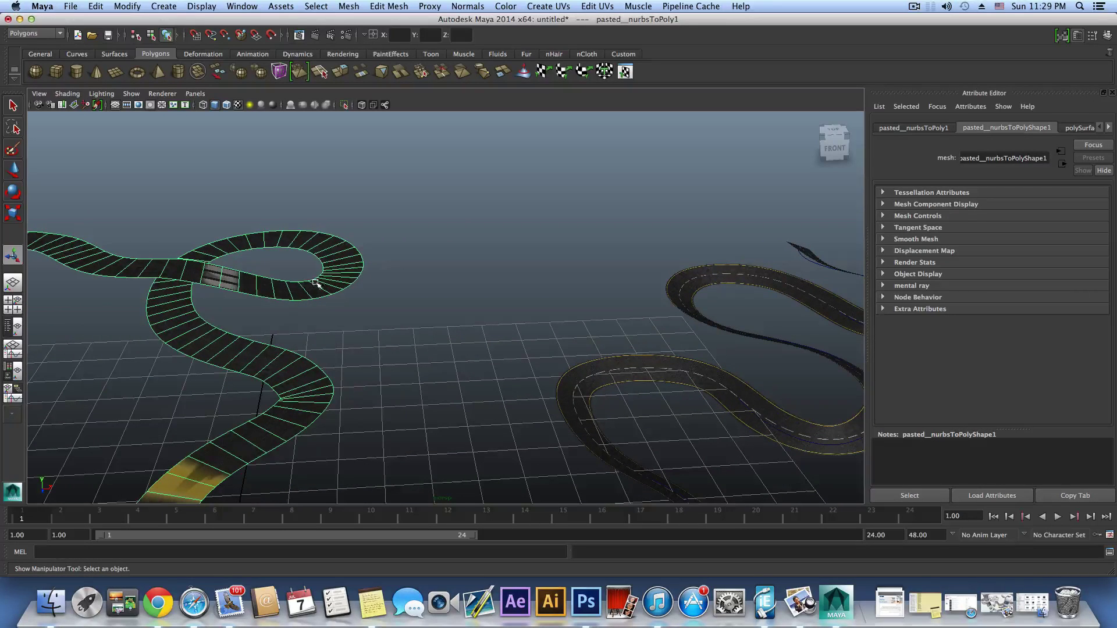
alt+middle_drag(593, 436, 476, 435)
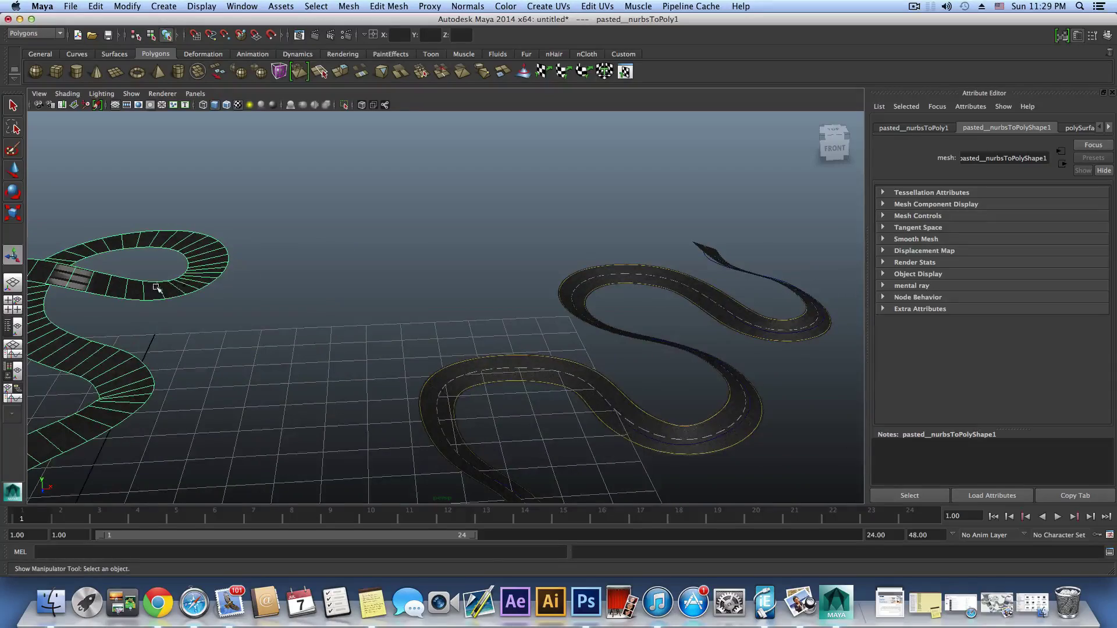
alt+middle_drag(230, 346, 401, 370)
mouse_move(401, 370)
alt+mouse_down()
mouse_move(369, 386)
mouse_move(397, 356)
alt+mouse_up()
click(688, 449)
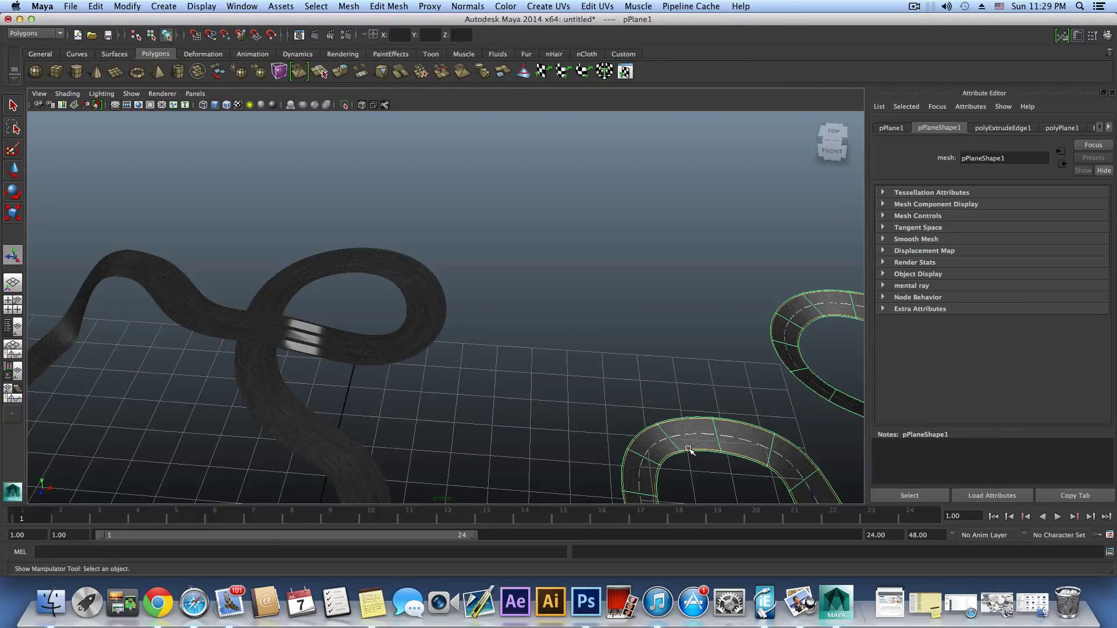
click(354, 346)
click(663, 441)
alt+drag(617, 429, 404, 271)
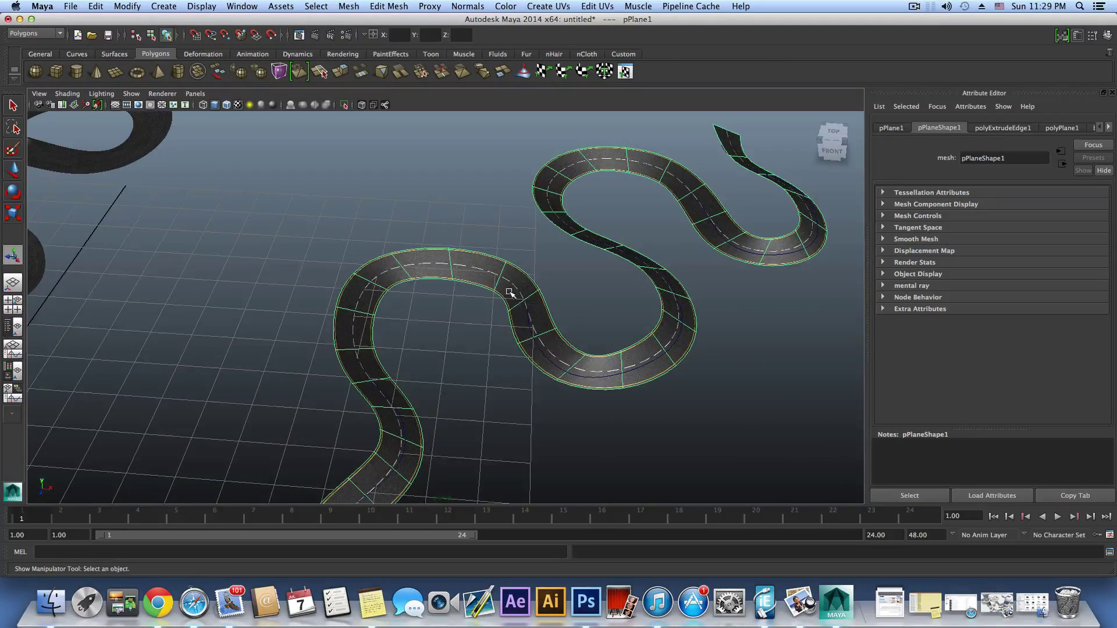
Open the UV Texture Editor for the new road and enlarge its window beside the model.
click(605, 6)
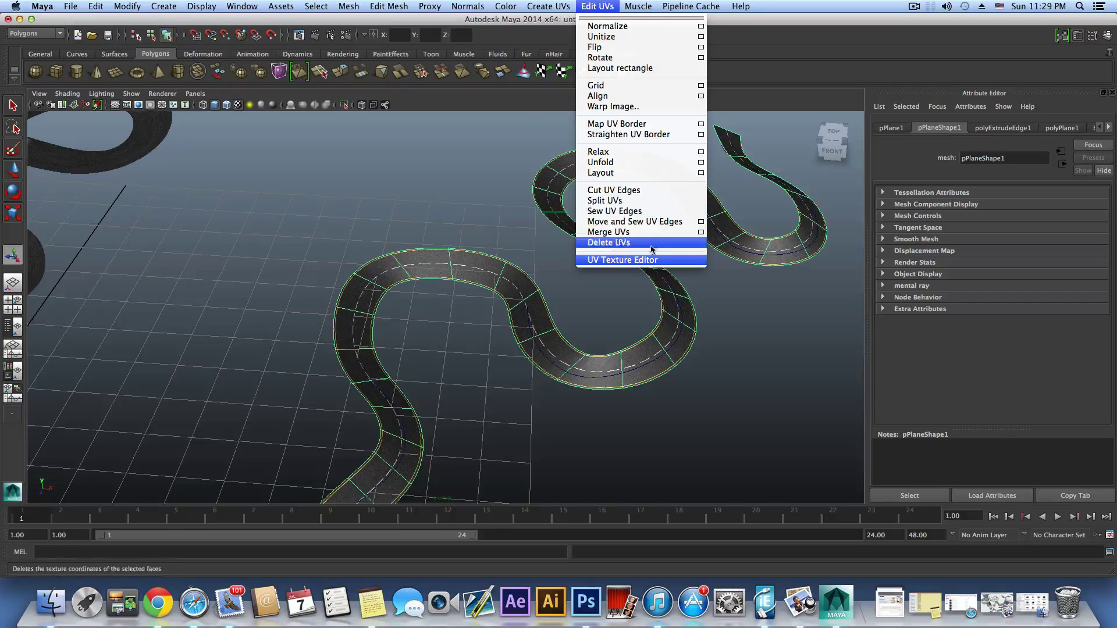
click(652, 262)
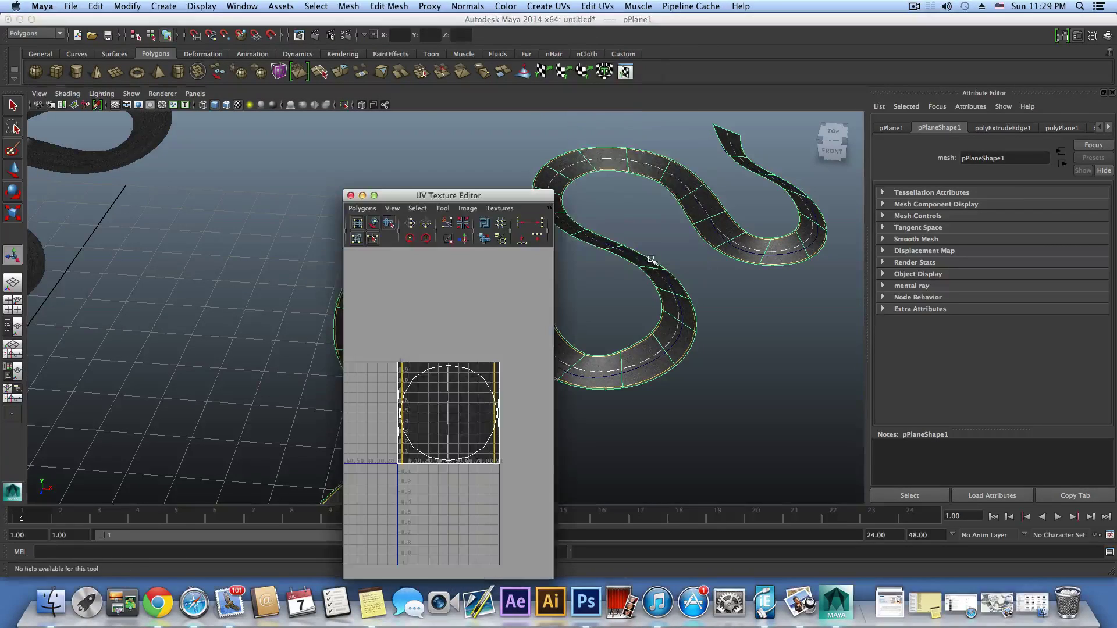
drag(391, 201, 372, 106)
drag(307, 126, 63, 122)
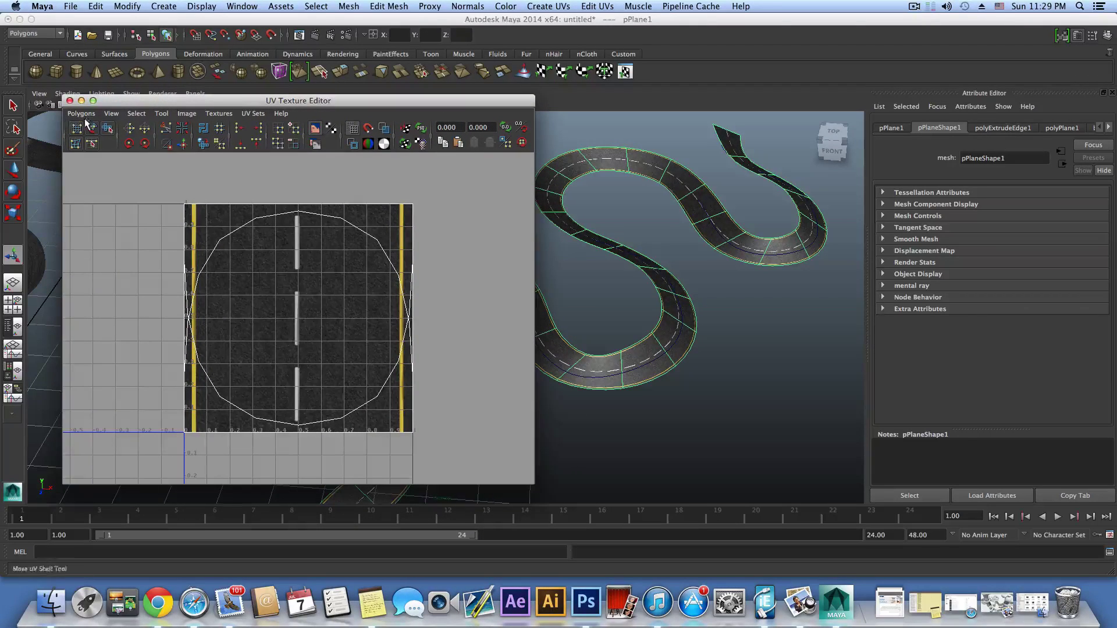
Select all of the new road's faces in the UV Texture Editor and copy their UVs.
click(85, 114)
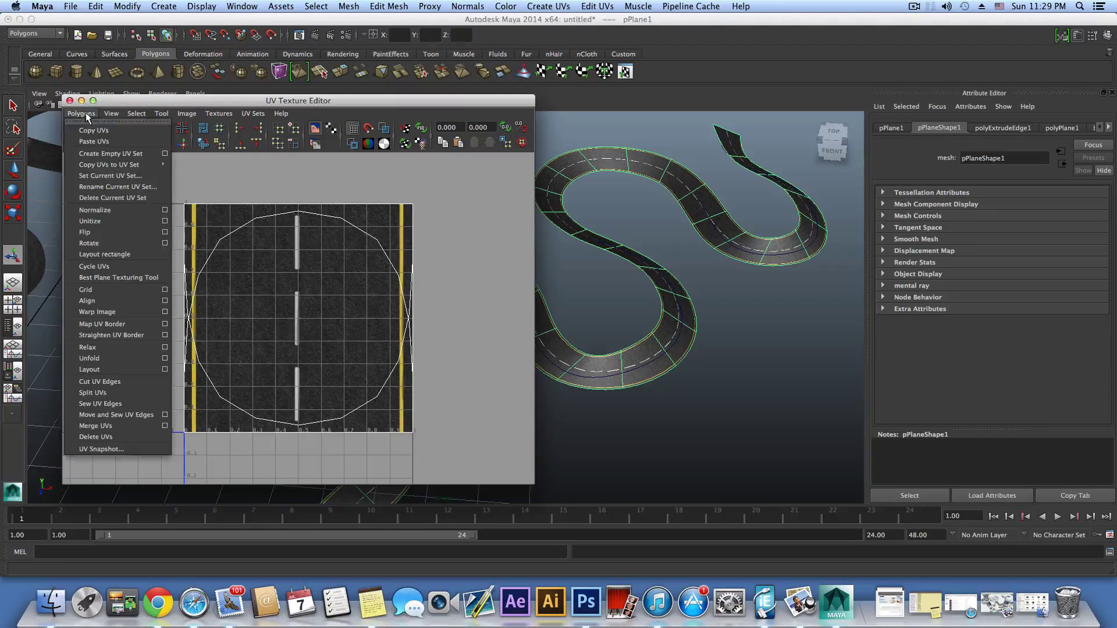
click(361, 231)
right_drag(343, 216, 360, 249)
drag(155, 192, 479, 443)
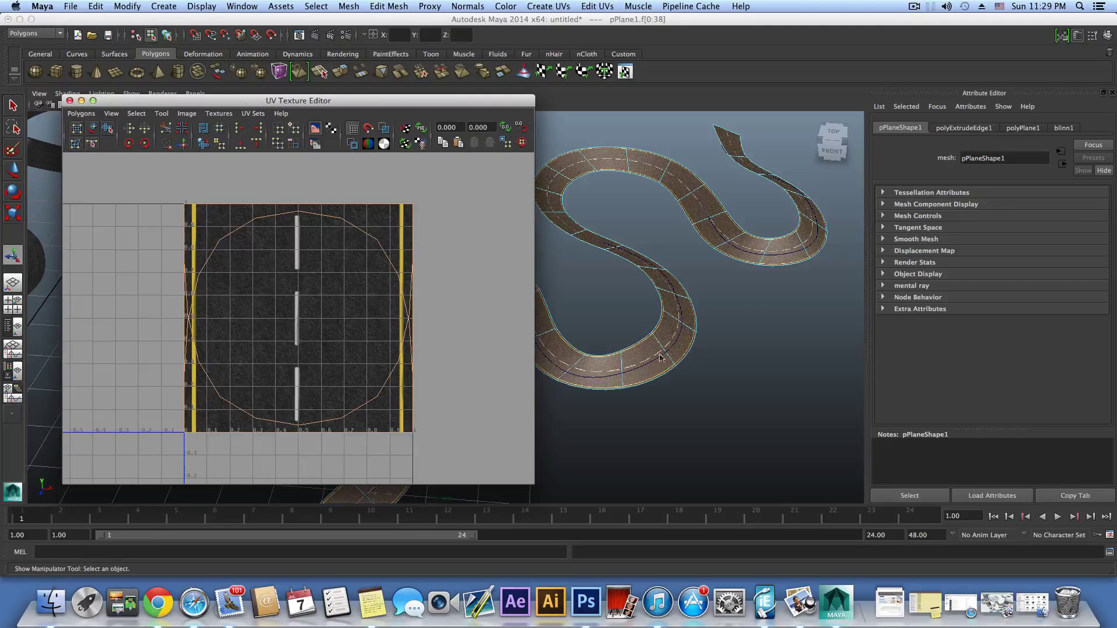
click(83, 114)
click(91, 132)
Select the old looped road, switch to object selection and paste the copied UVs onto it.
drag(110, 101, 282, 97)
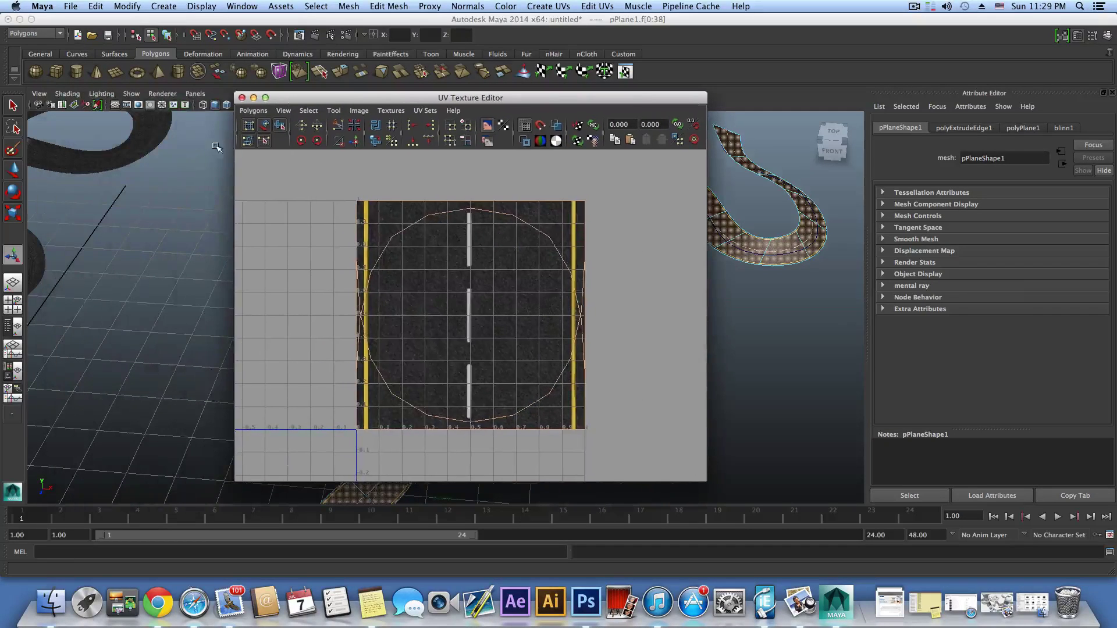
alt+middle_drag(145, 211, 232, 267)
click(169, 228)
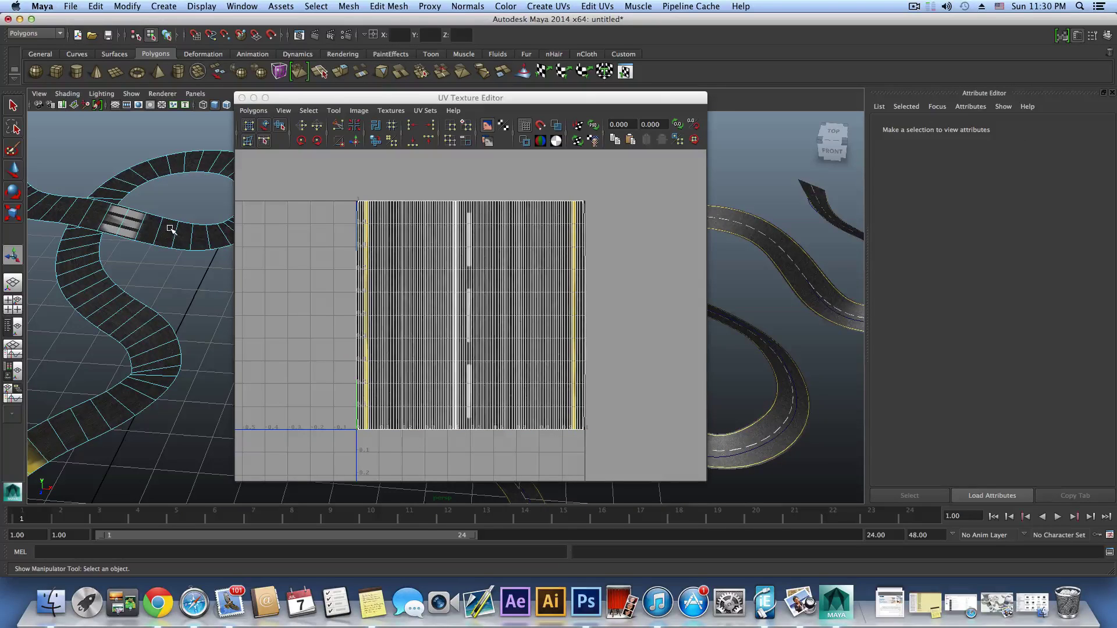
click(257, 111)
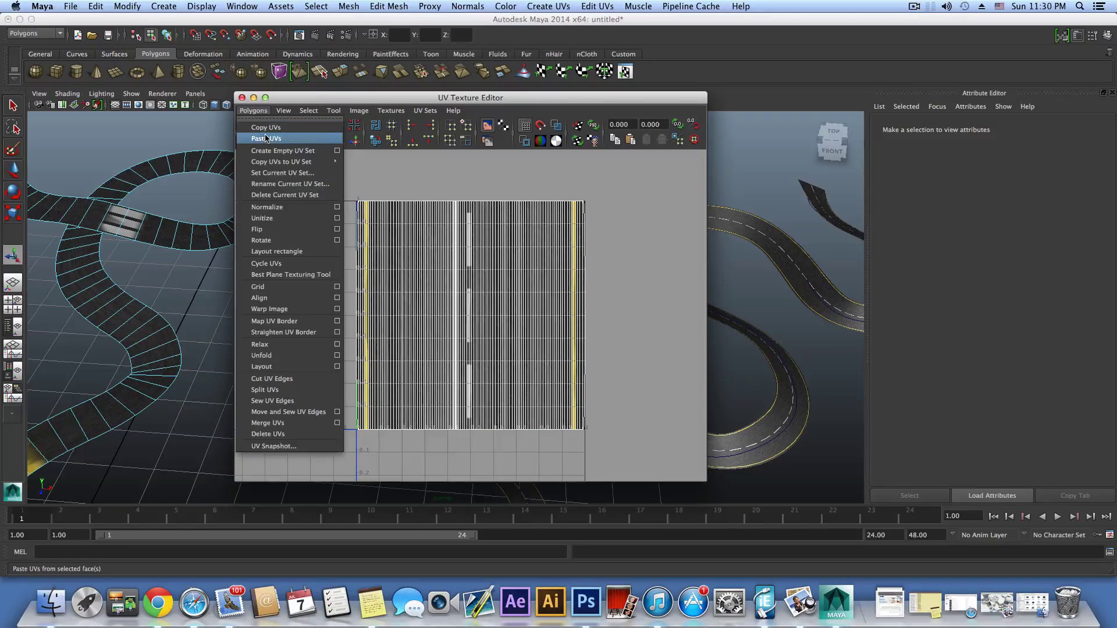
click(266, 138)
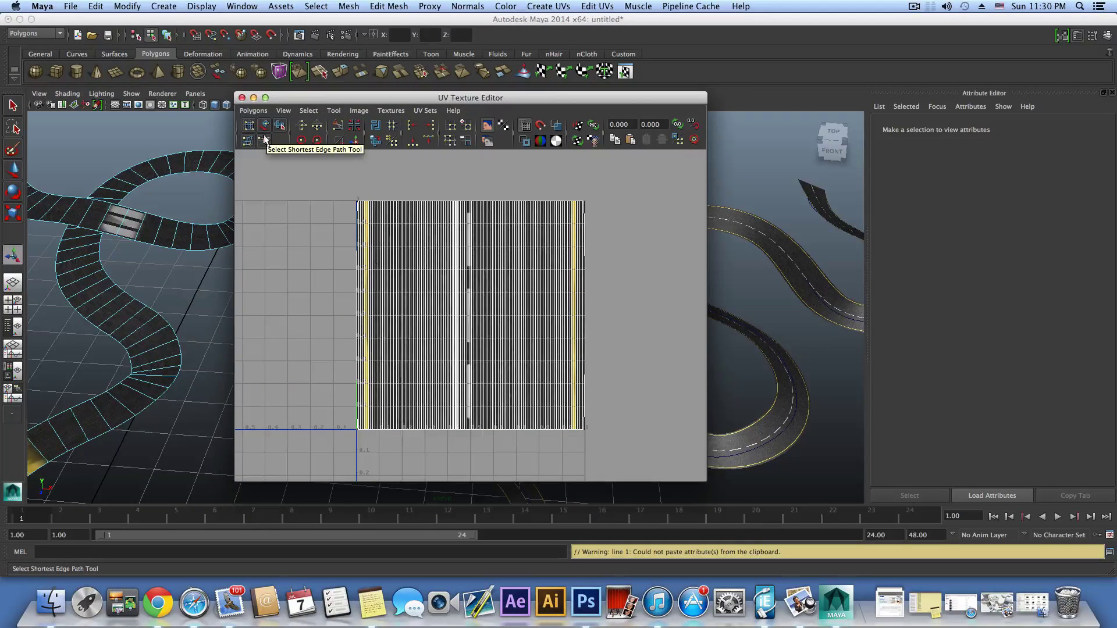
key(F8)
click(242, 111)
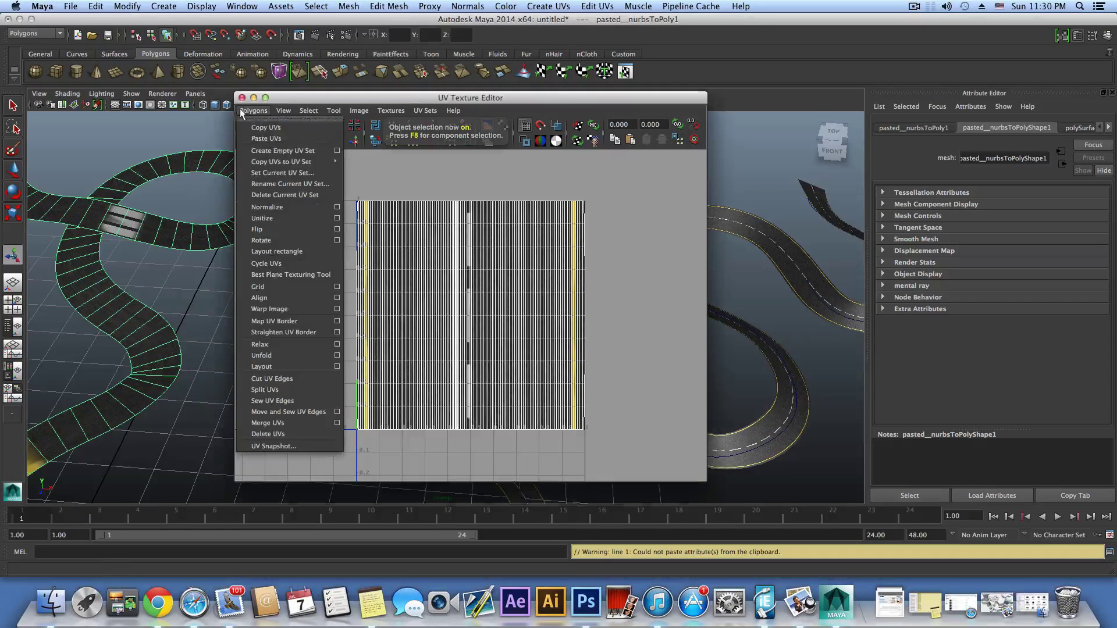
click(251, 139)
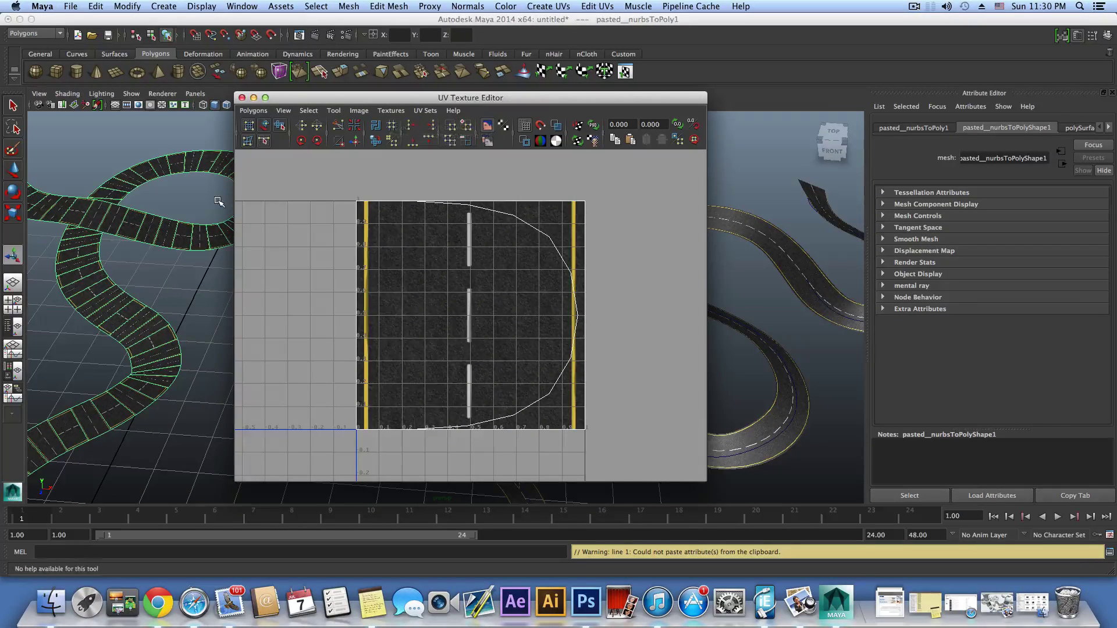
Put away the UV Texture Editor and inspect the road texture on the looping road's faces.
click(254, 99)
alt+middle_drag(195, 349, 352, 346)
alt+drag(353, 346, 235, 381)
scroll(361, 361, up, 5)
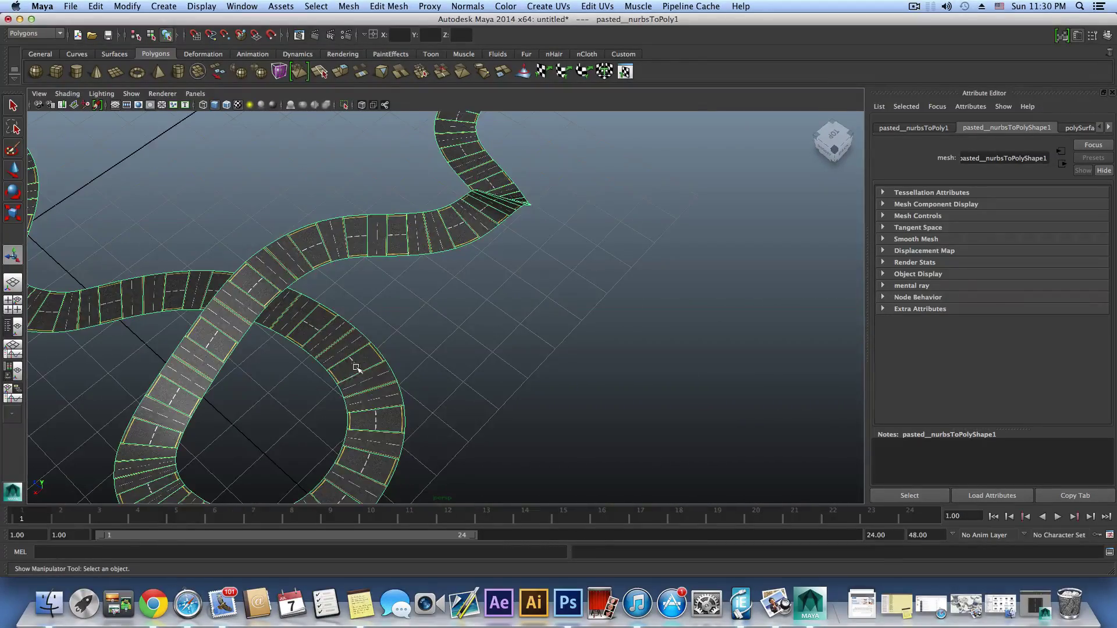
scroll(370, 349, down, 5)
alt+drag(355, 314, 509, 215)
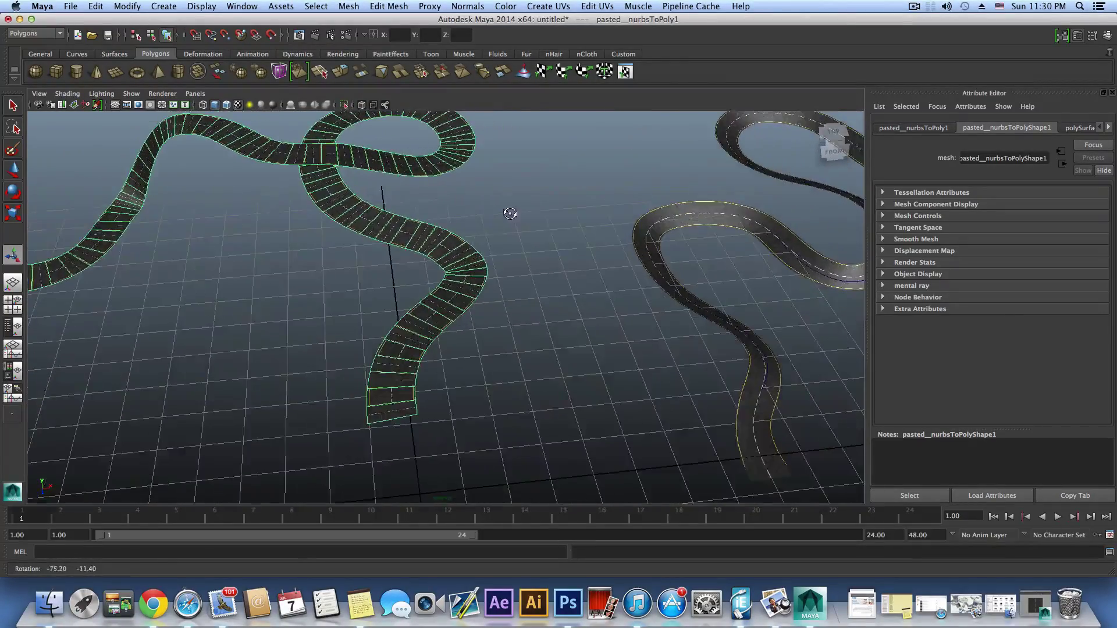
alt+right_drag(408, 237, 375, 256)
mouse_move(376, 256)
alt+mouse_down()
mouse_move(498, 267)
mouse_move(466, 332)
mouse_move(397, 335)
mouse_move(374, 256)
alt+mouse_up()
alt+right_drag(374, 256, 313, 242)
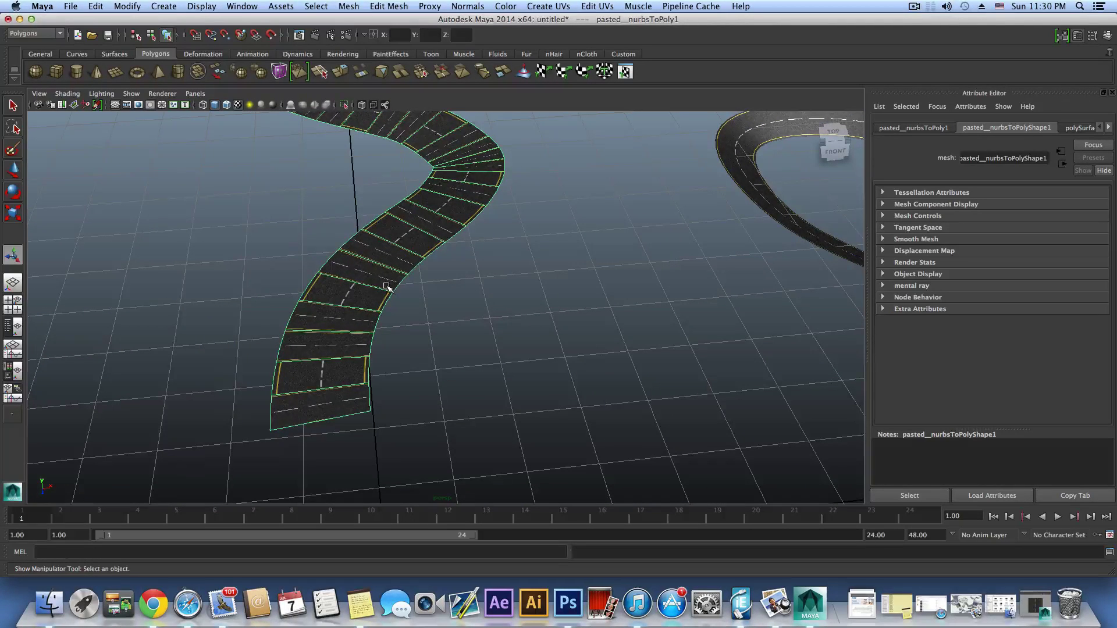
Reopen the UV Texture Editor and examine how the road's UV layout sits on the road texture.
click(1041, 603)
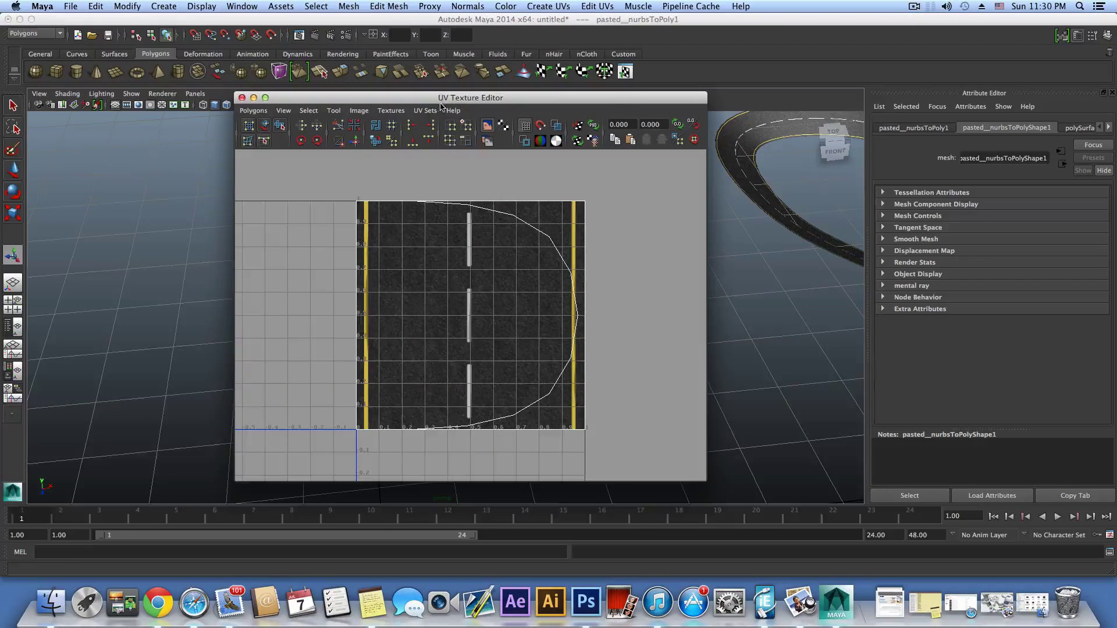
drag(440, 105, 294, 147)
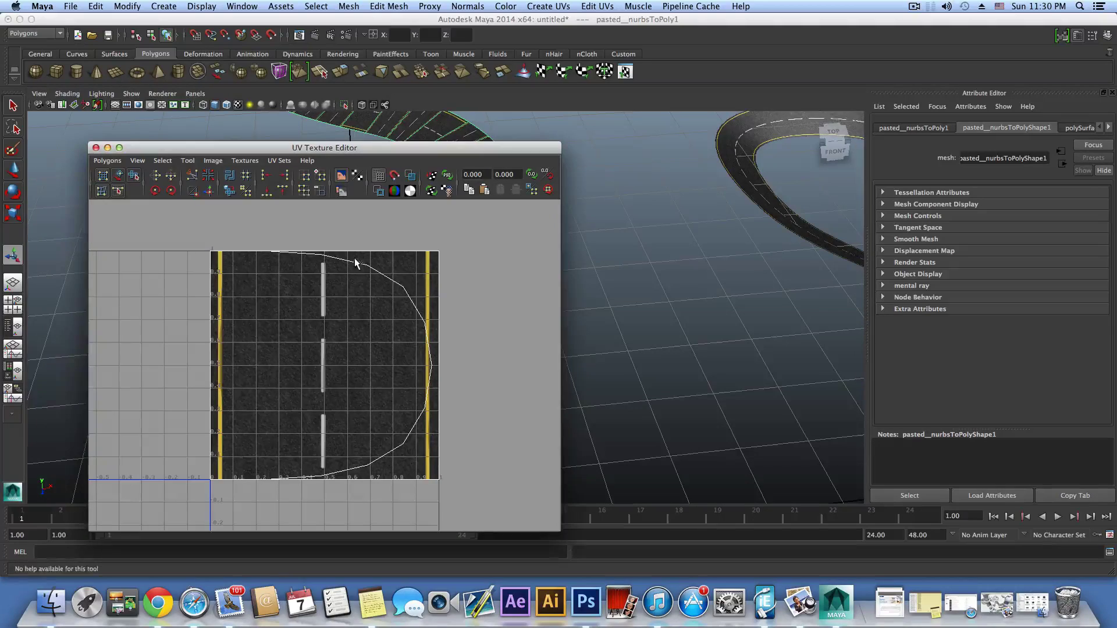
drag(336, 151, 475, 161)
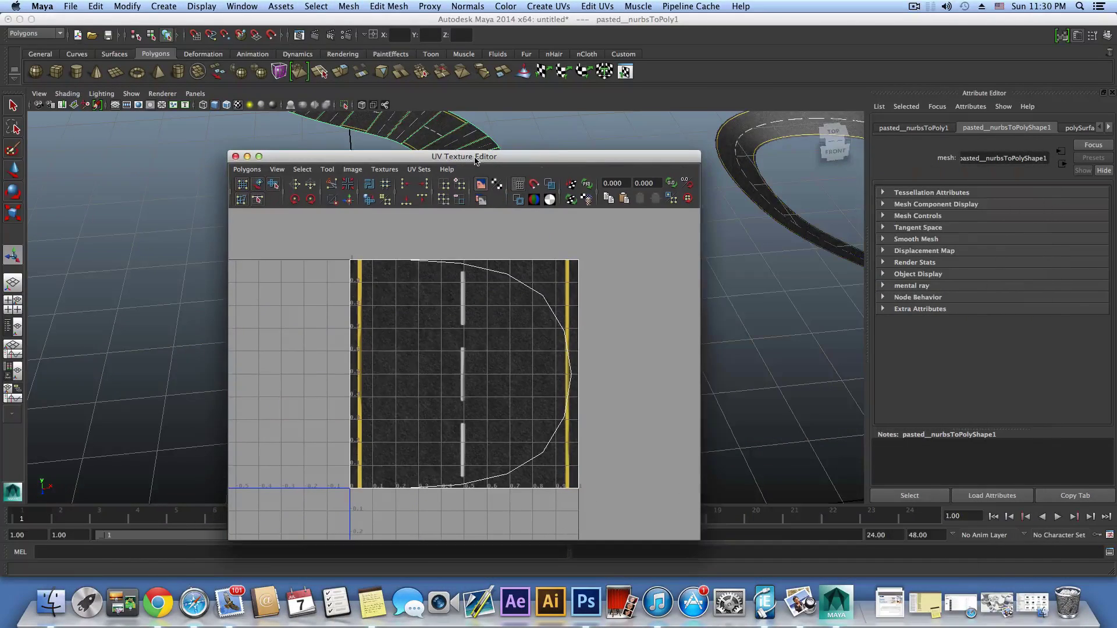
click(247, 156)
scroll(577, 309, down, 5)
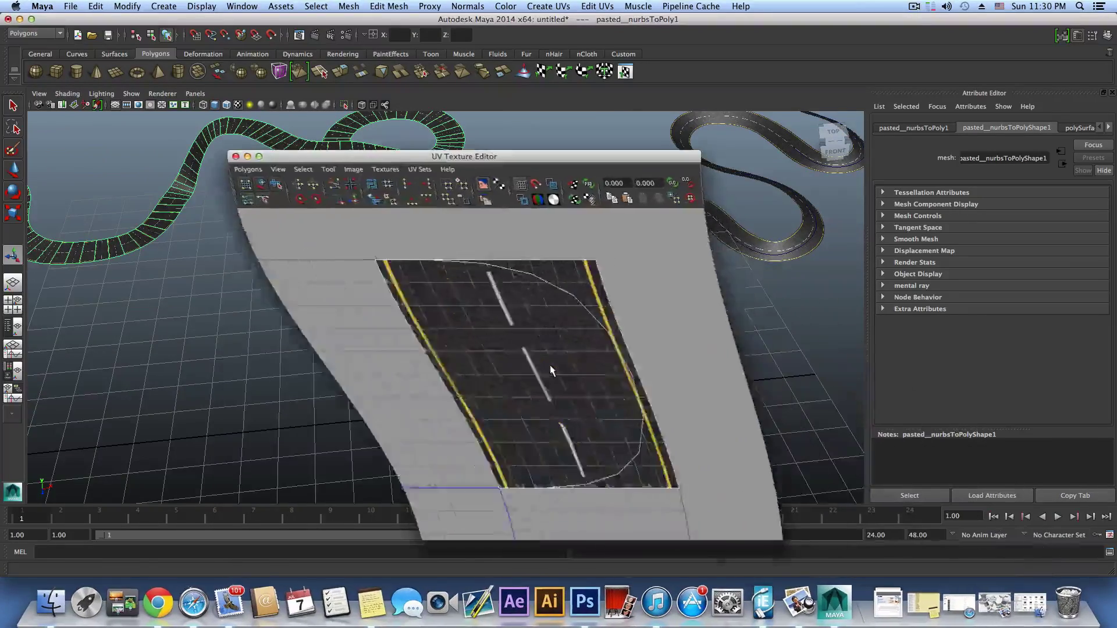
click(236, 156)
Undo the last UV change on the looping road and select the winding road for comparison.
alt+middle_drag(579, 267, 339, 312)
key(z)
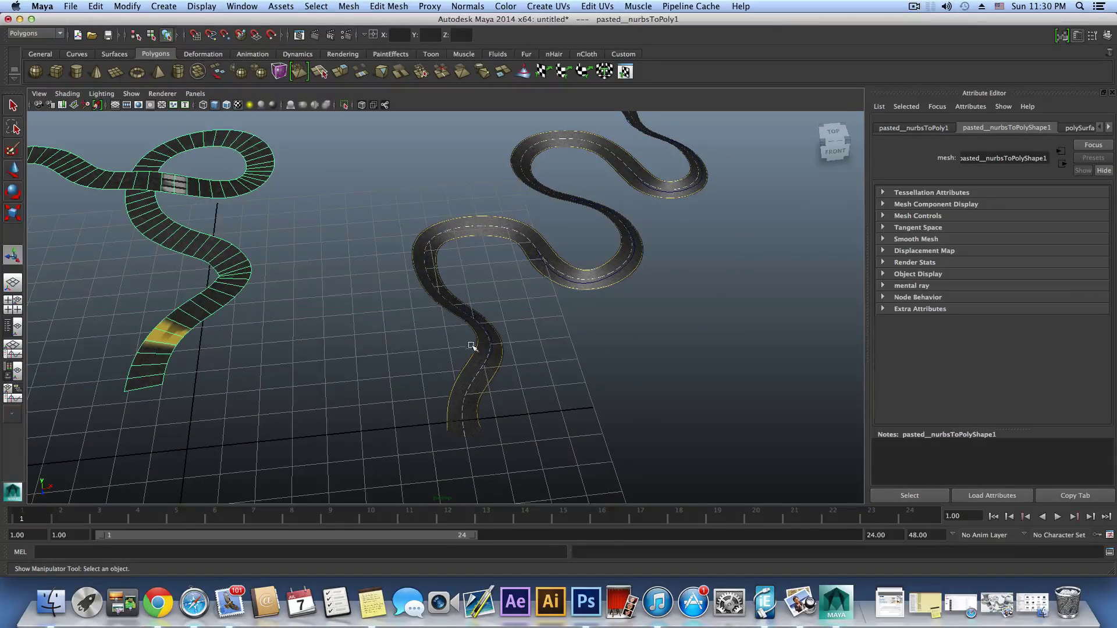
click(484, 376)
alt+drag(485, 390, 455, 376)
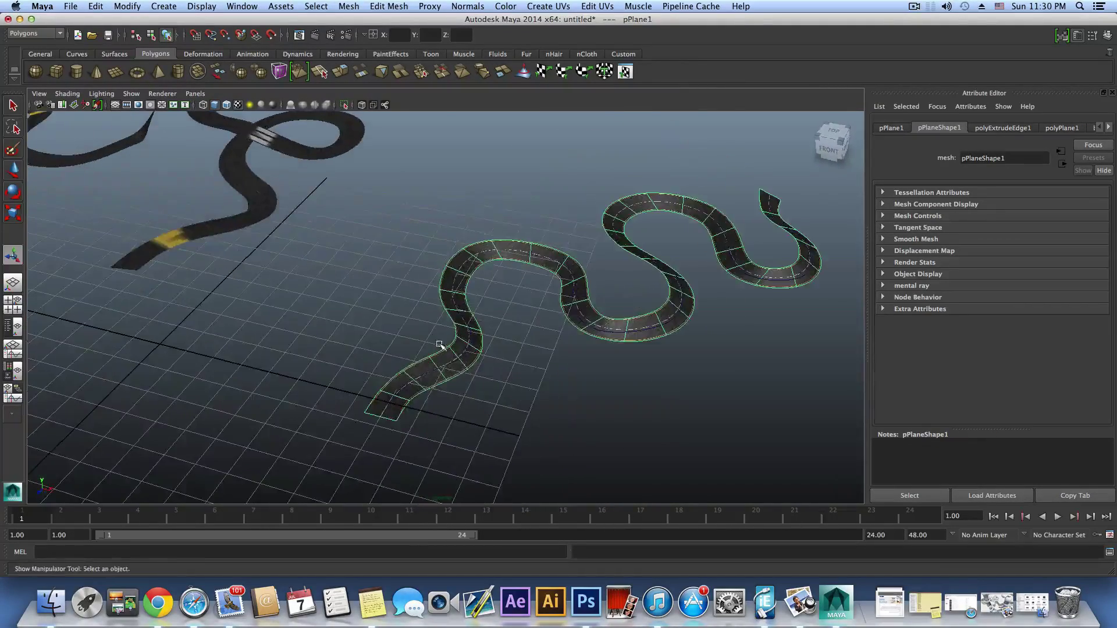
alt+middle_drag(438, 343, 266, 317)
alt+right_drag(266, 317, 461, 368)
alt+middle_drag(457, 365, 541, 365)
alt+right_drag(541, 364, 429, 362)
Undo the UV and material edits until the winding road is an untextured extruded mesh.
key(super+z)
key(super+z)
key(super+z)
key(super+z)
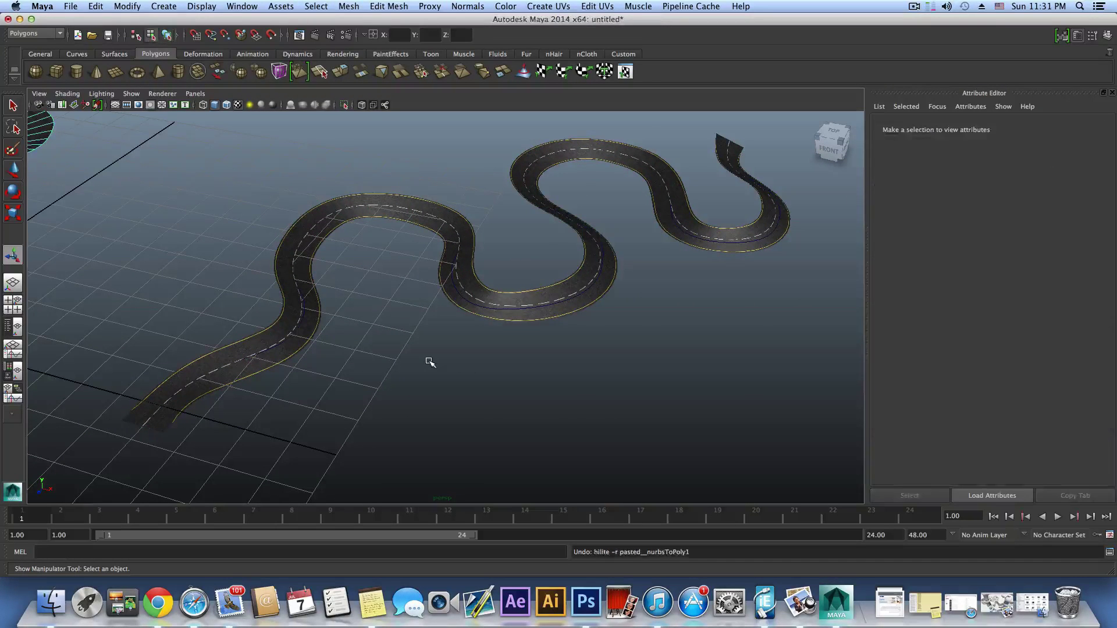
key(super+z)
key(super+z)
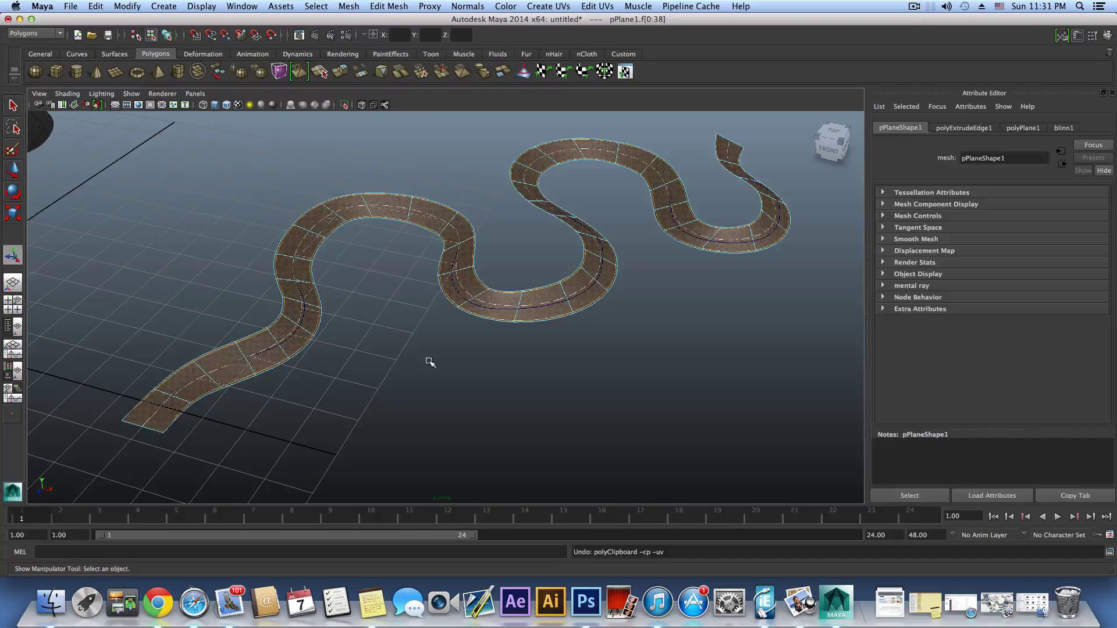
key(super+z)
key(super+z)
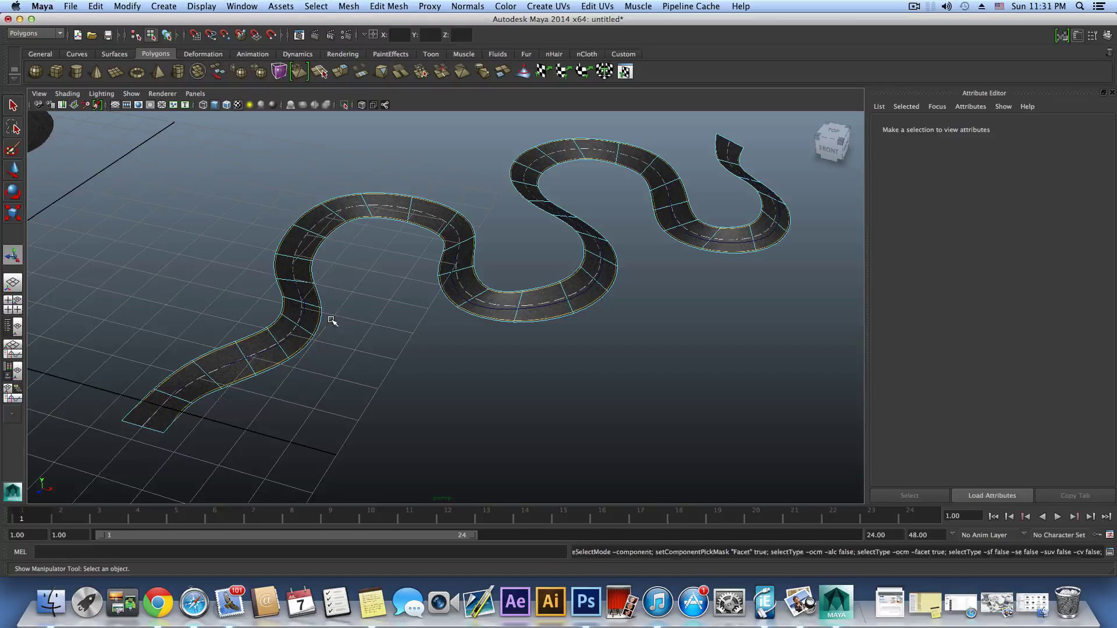
key(super+z)
key(super+z)
key(super+z)
key(super+z)
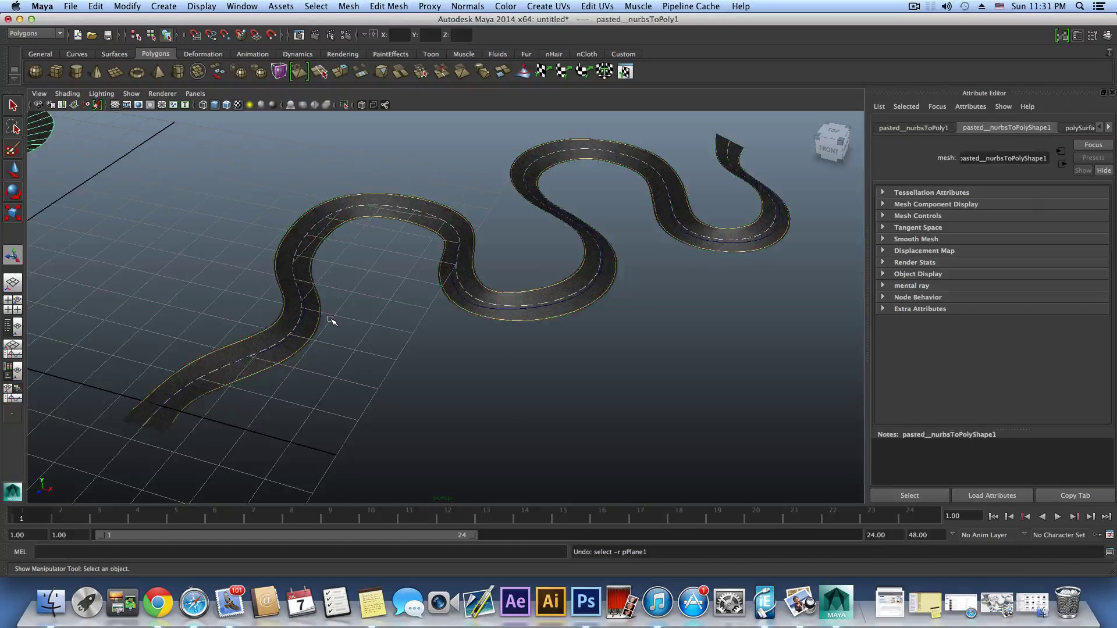
key(super+z)
key(super+z)
key(super+z)
key(super+z)
key(super+z)
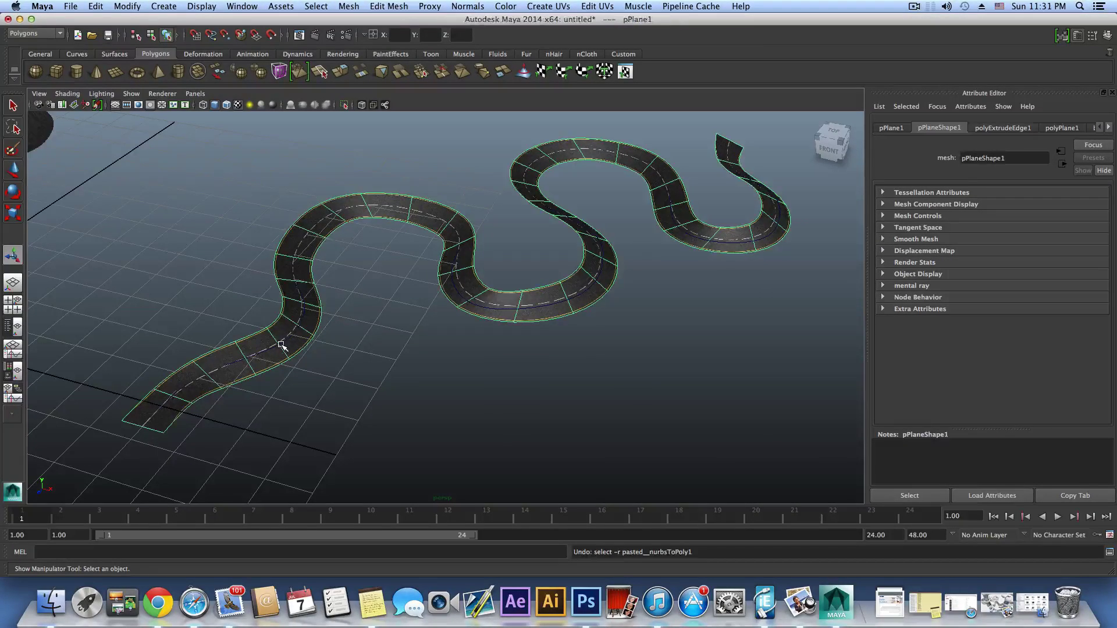
key(super+z)
key(super+z)
key(super+z)
key(super+z)
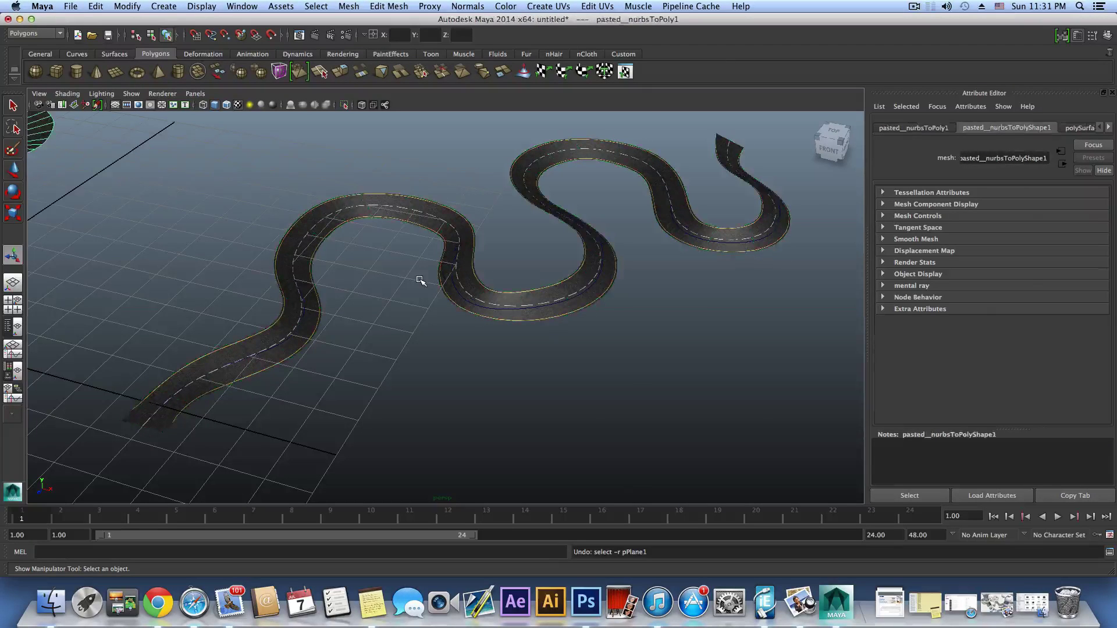
key(super+z)
key(super+z)
key(super+z)
key(super+z)
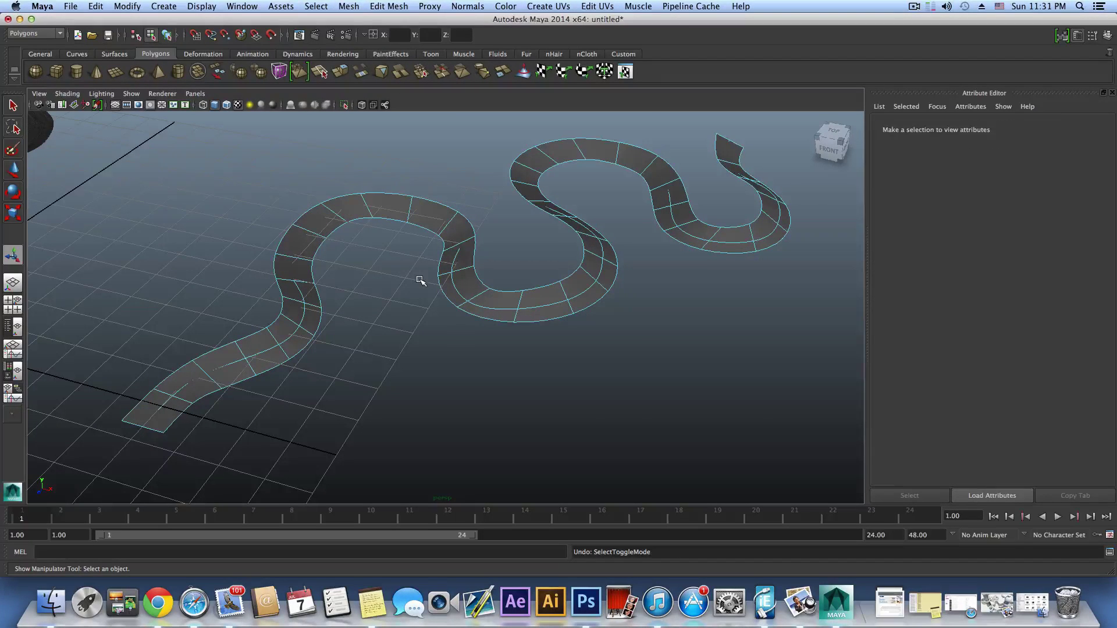
Undo the edge extrusion and the edge selection, going back to the small plane and the guide curve.
key(super+z)
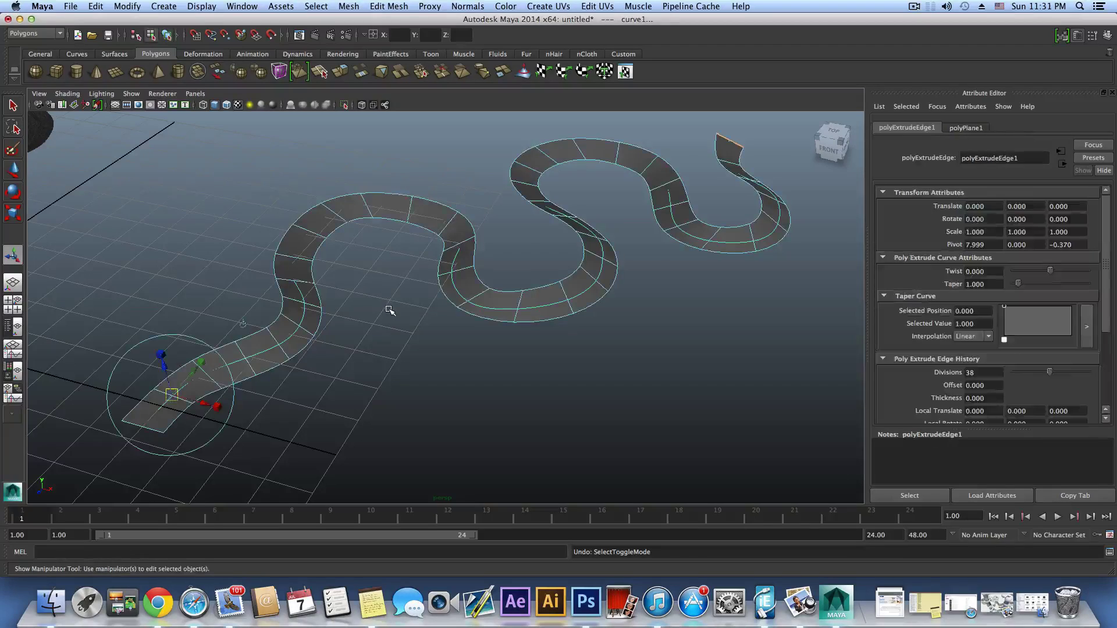
key(super+z)
alt+middle_drag(236, 373, 252, 361)
key(t)
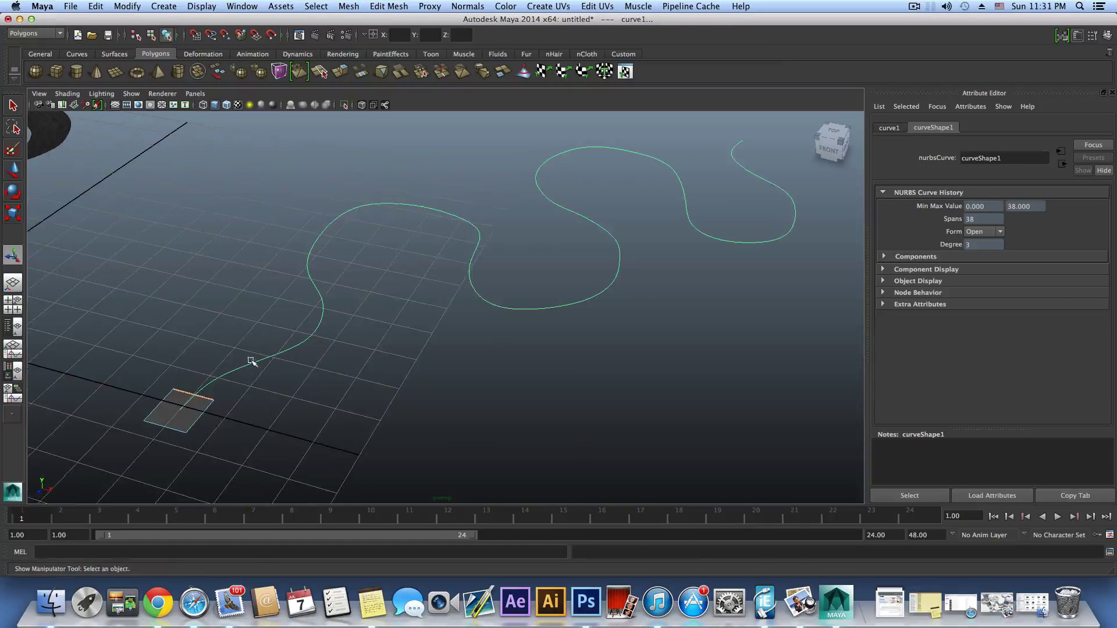
key(super+z)
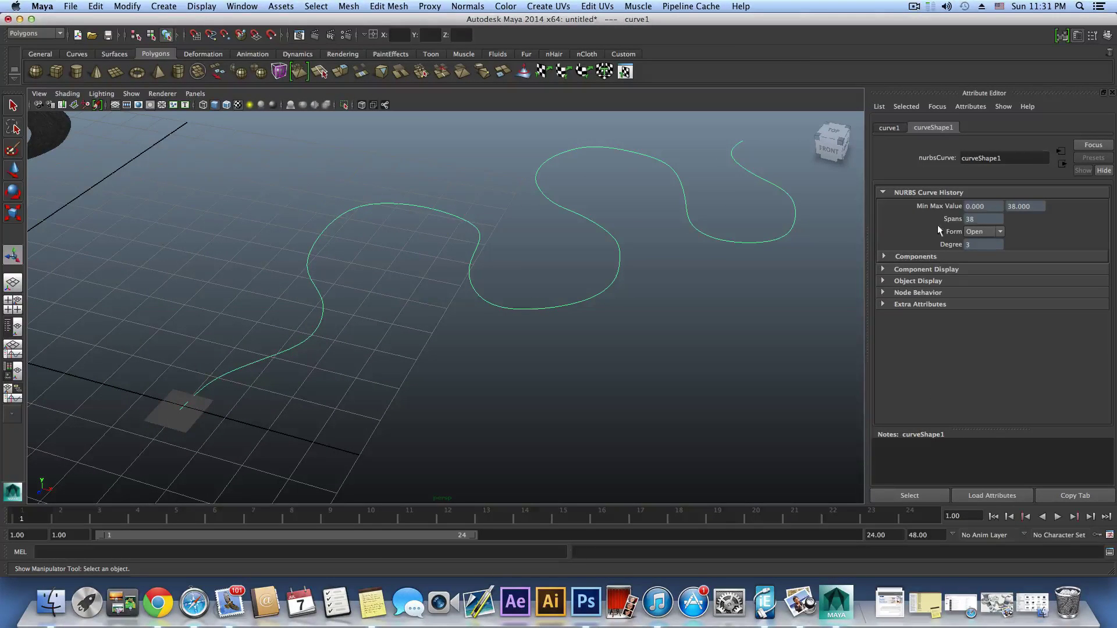
Check the guide curve's span count and compare it with the segment density of the looping road.
drag(975, 221, 959, 223)
alt+middle_drag(51, 272, 462, 457)
click(386, 349)
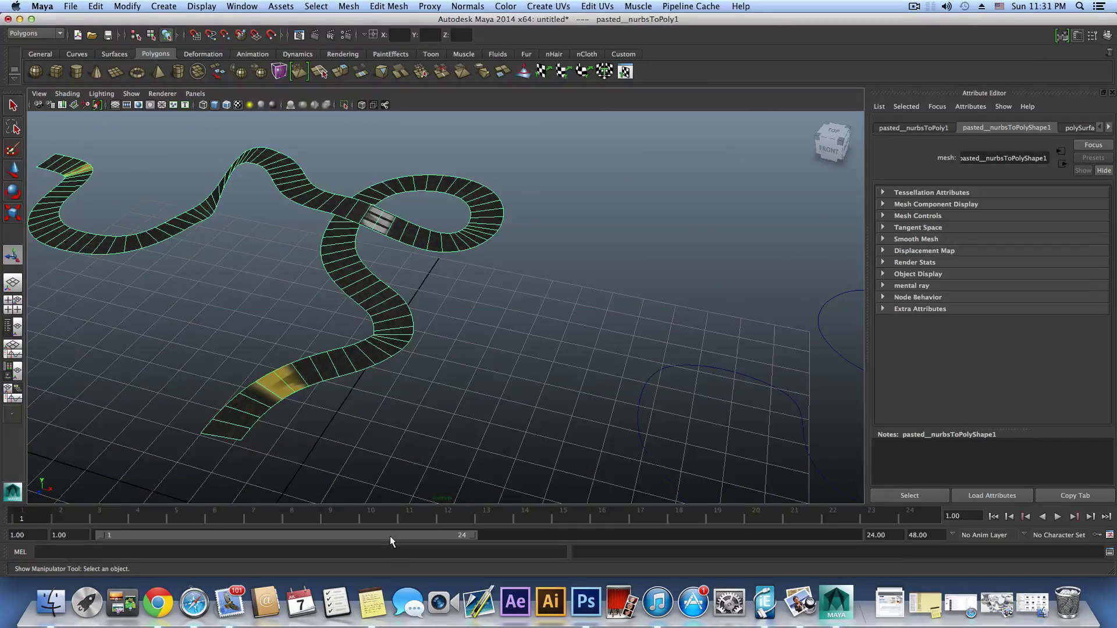
alt+middle_drag(643, 457, 395, 325)
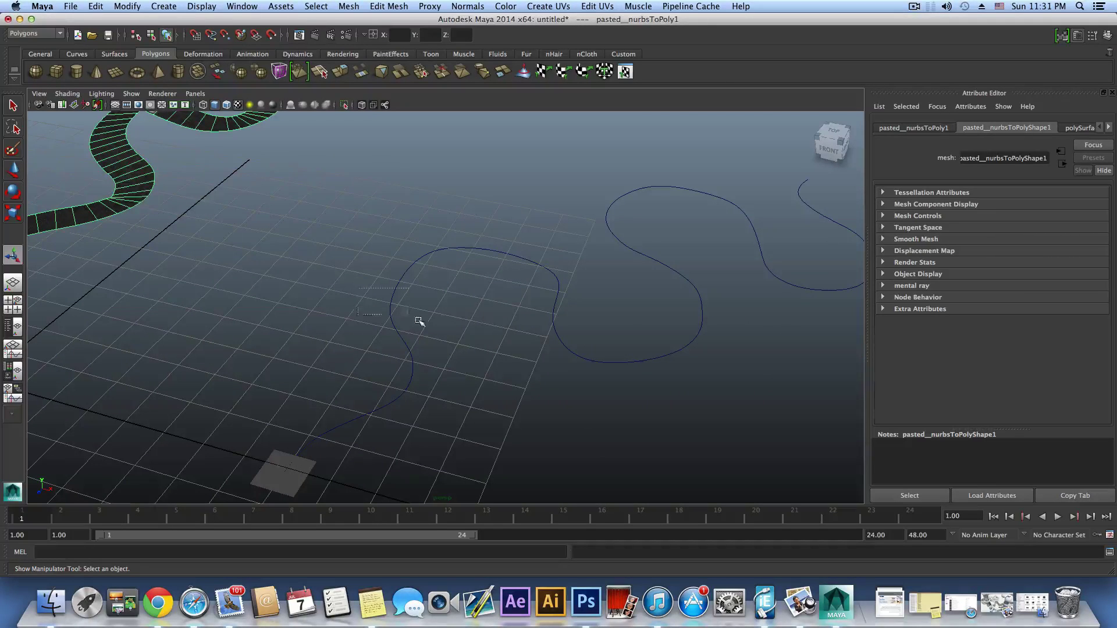
Rebuild the winding guide curve as a uniform, 3 Cubic curve with 100 spans.
drag(419, 320, 420, 322)
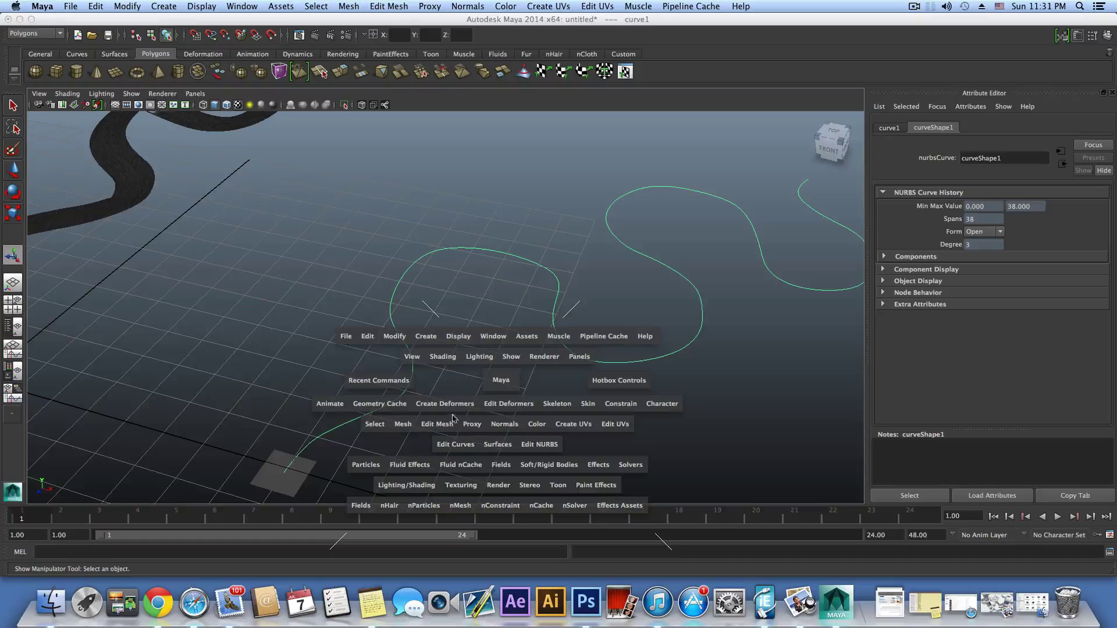
click(457, 446)
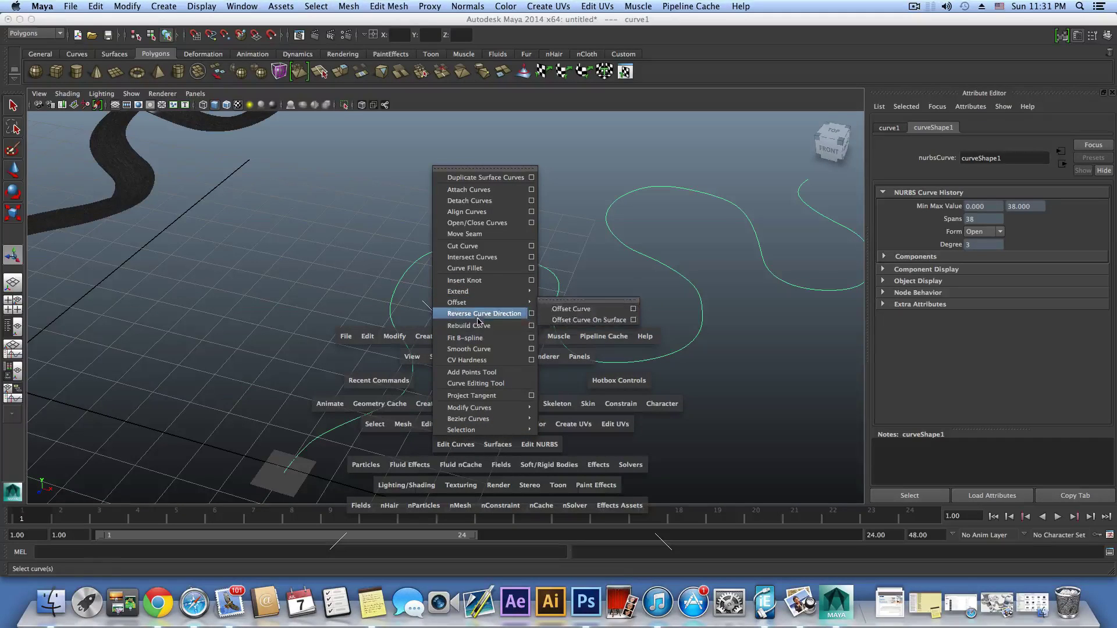
click(531, 326)
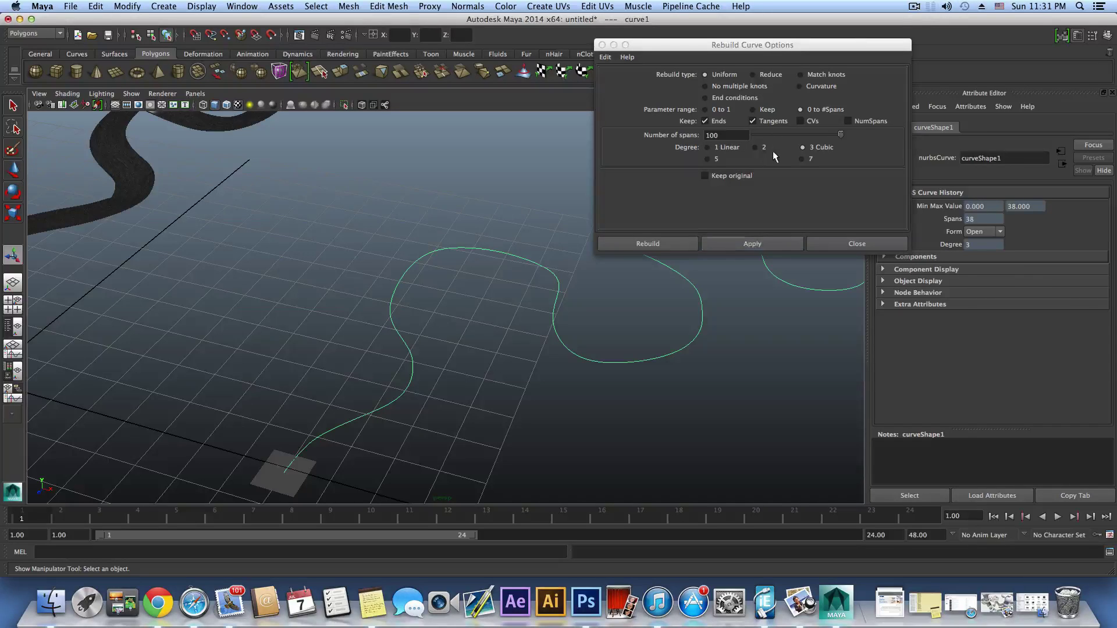
click(739, 241)
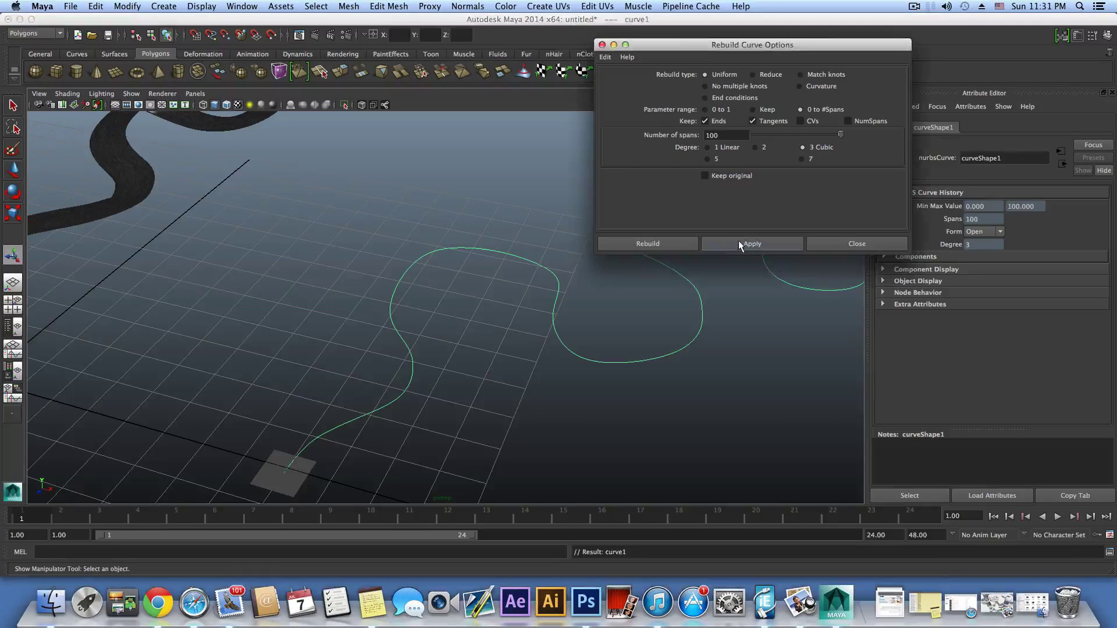
click(834, 248)
key(space)
Extrude the plane's edge facing the guide curve along the selected curve with 100 divisions.
alt+middle_drag(437, 417, 398, 417)
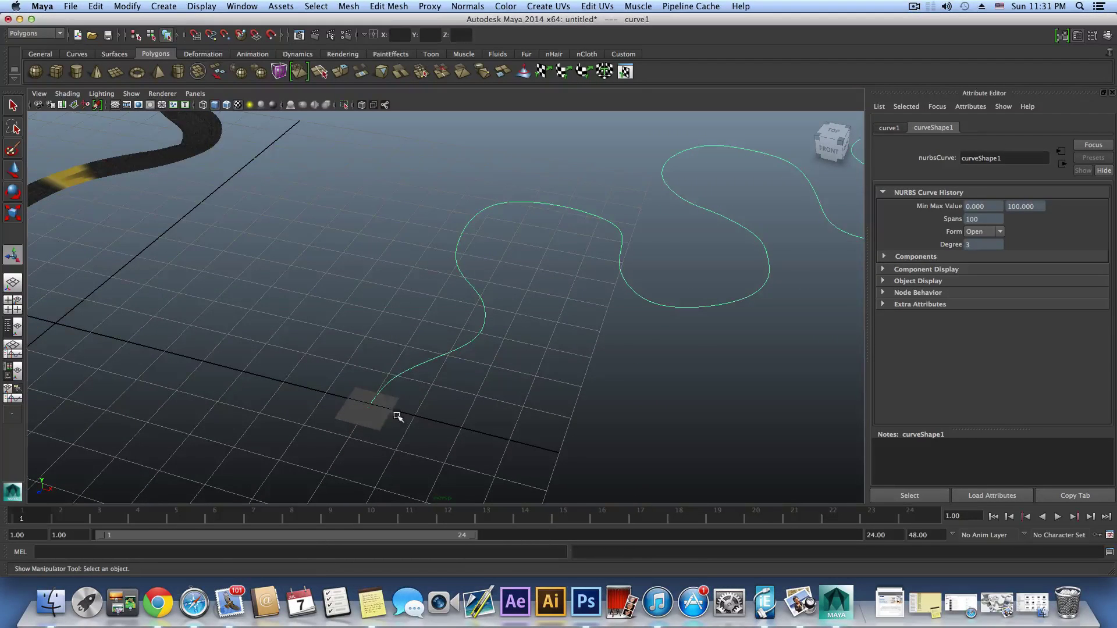
click(387, 414)
right_drag(376, 392, 376, 343)
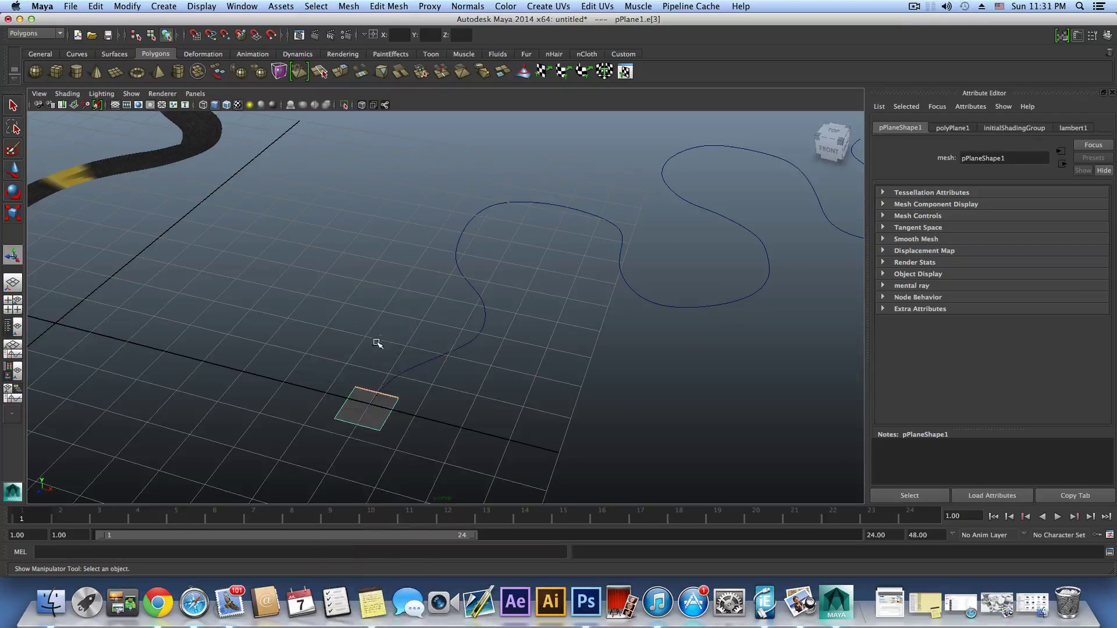
click(424, 359)
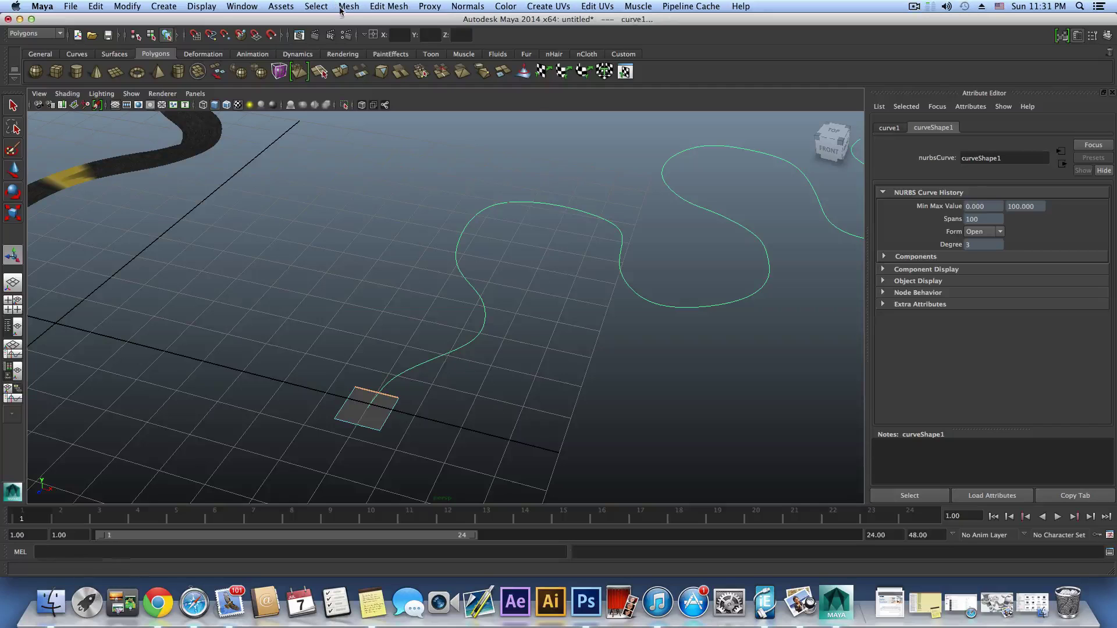
click(388, 6)
click(525, 60)
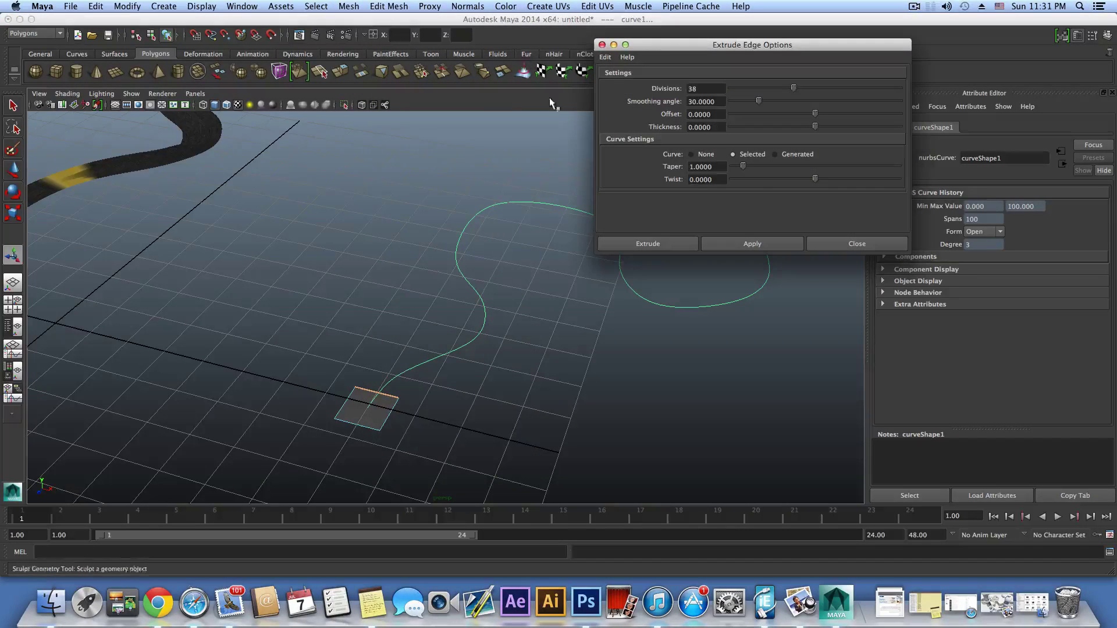
double_click(704, 88)
text(100)
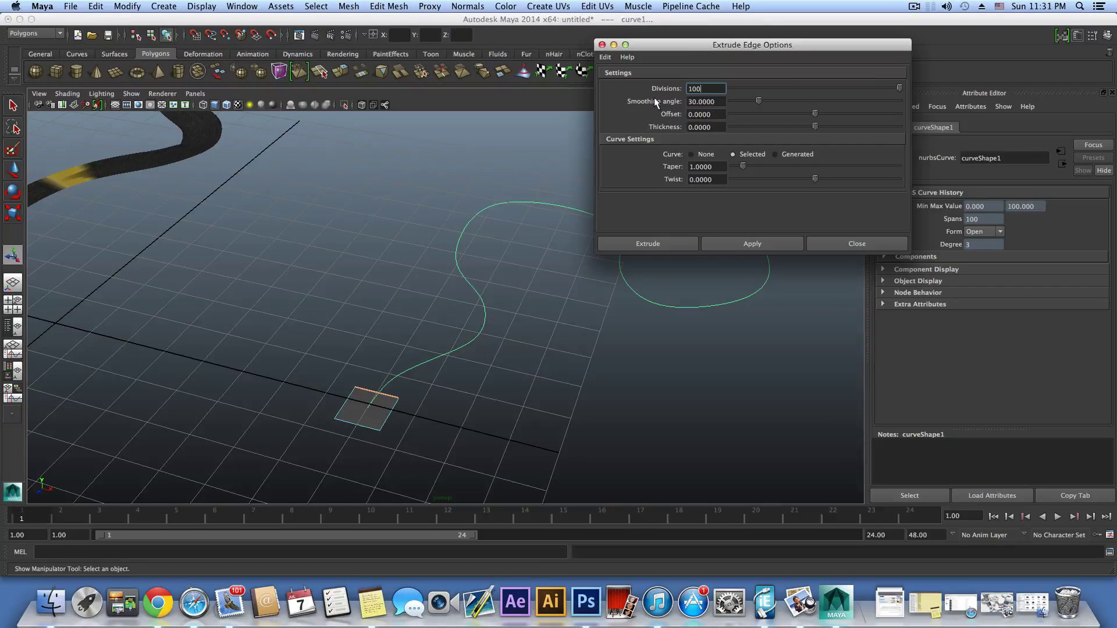
click(732, 240)
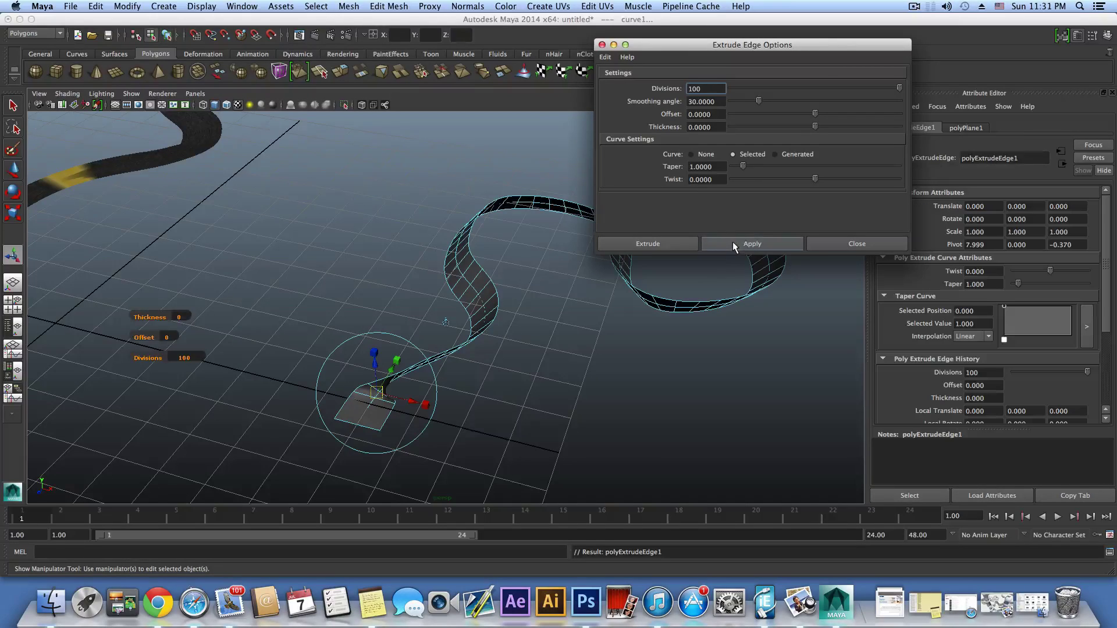
alt+drag(629, 319, 605, 314)
click(851, 246)
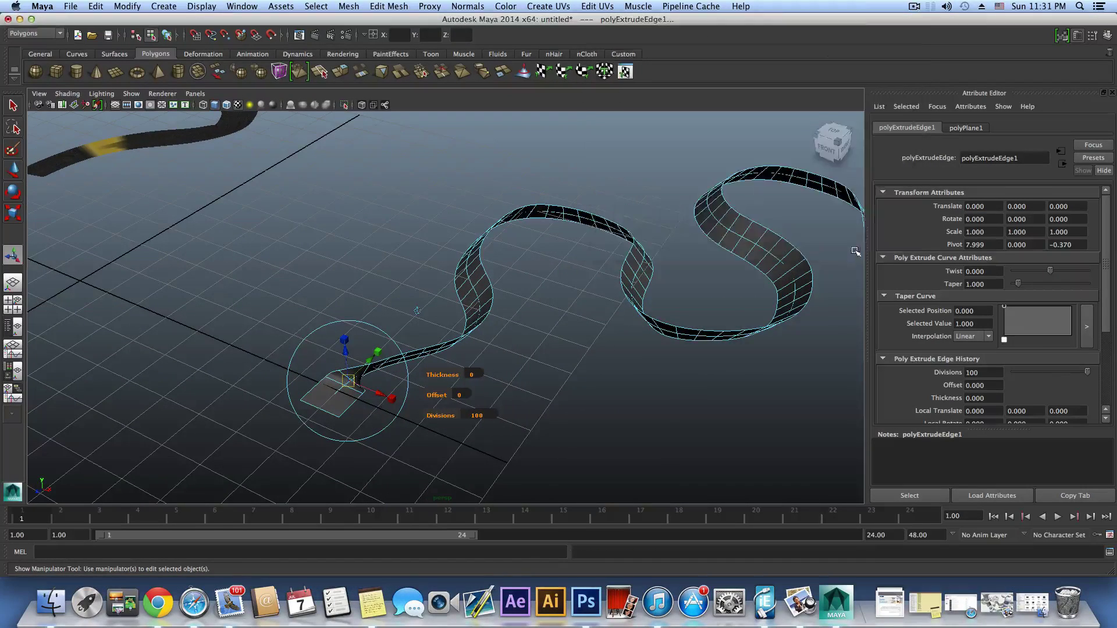
Return to object selection and inspect the whole extruded road strip.
alt+drag(771, 305, 717, 320)
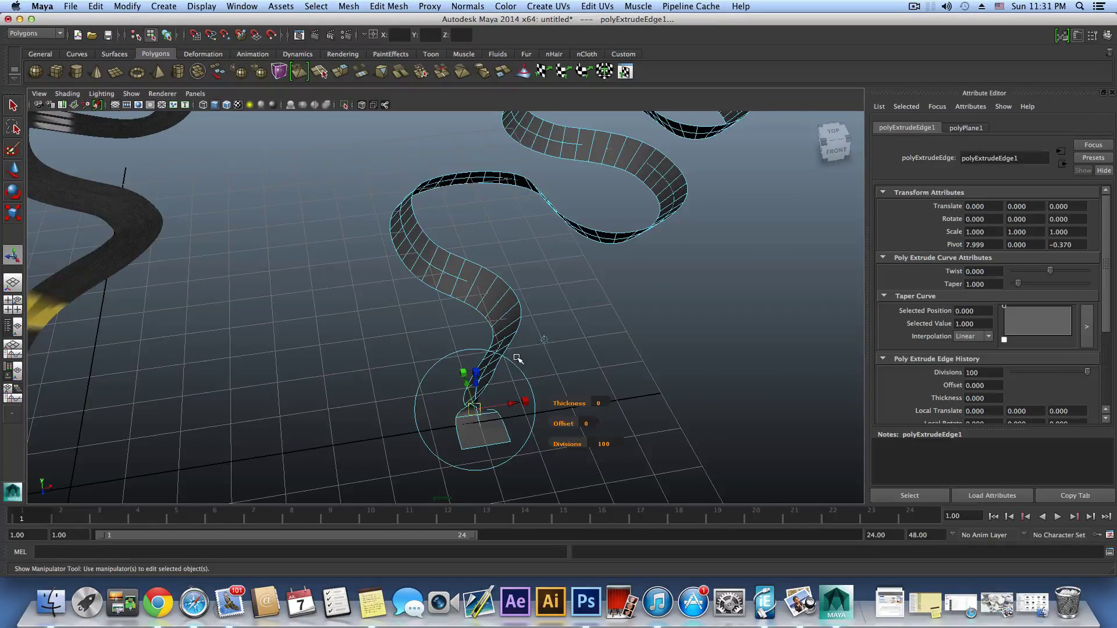
key(F8)
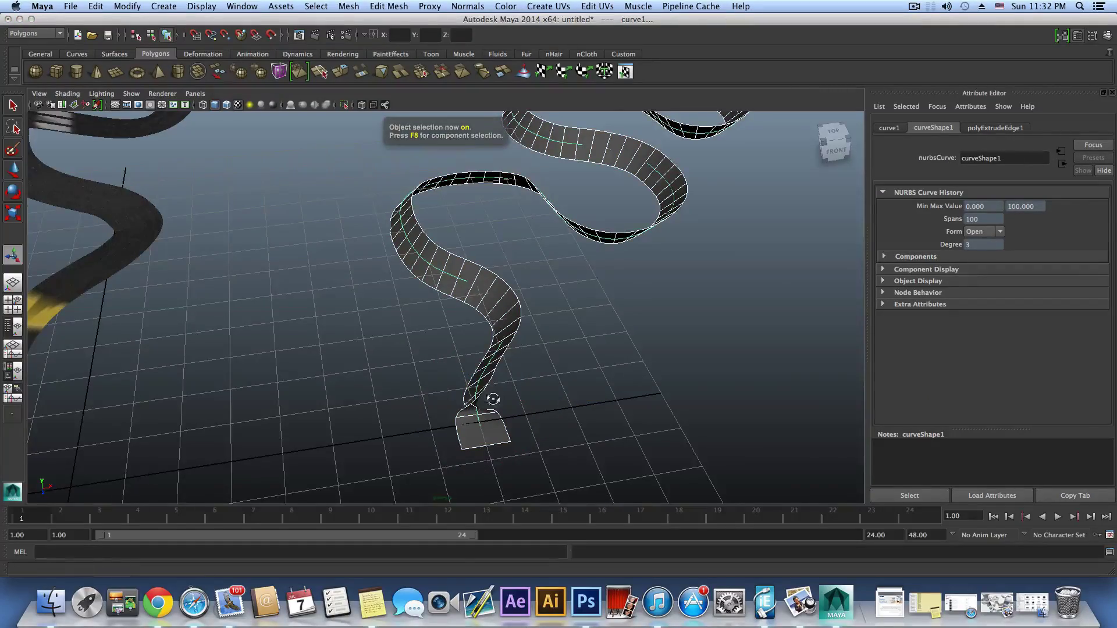
alt+drag(492, 393, 494, 343)
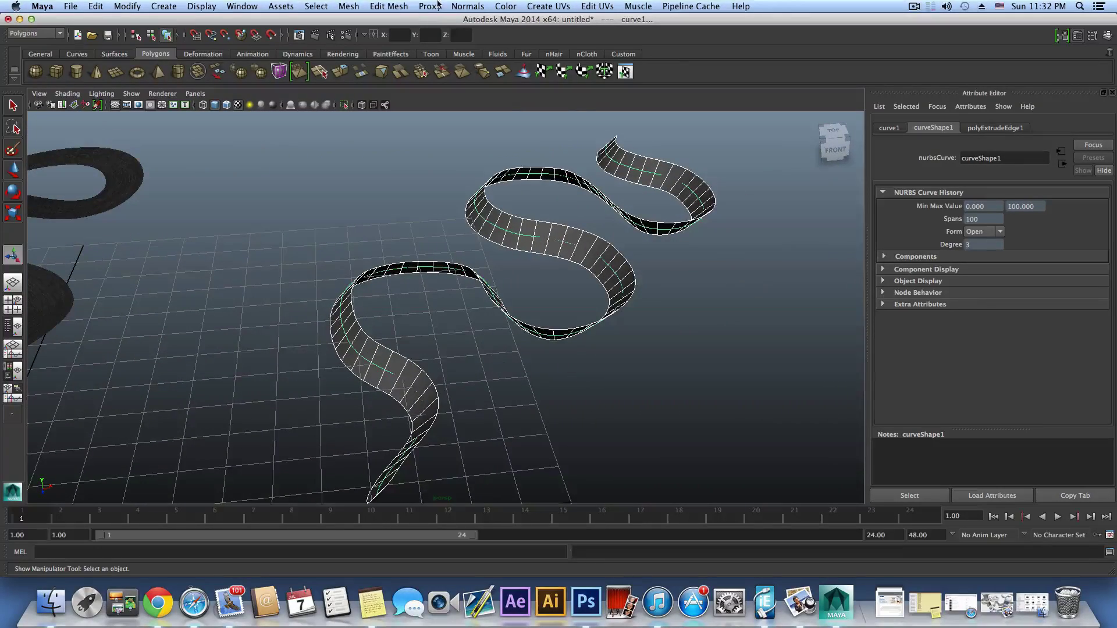
Open the UV Texture Editor, select all faces of the extruded road strip, and copy their UVs.
click(550, 6)
mouse_move(597, 6)
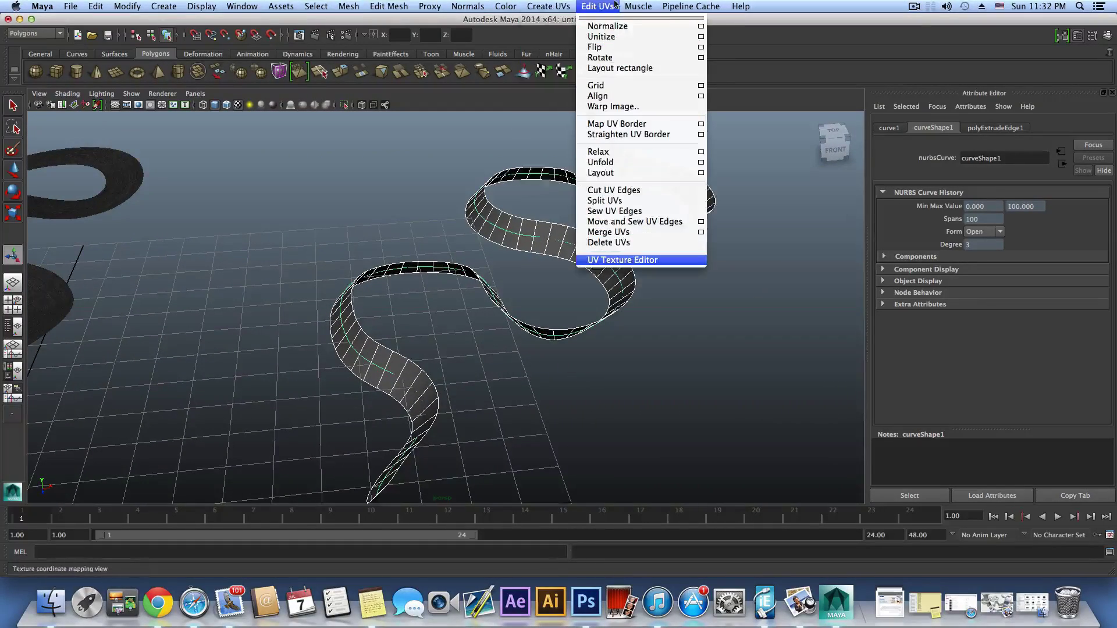
click(604, 260)
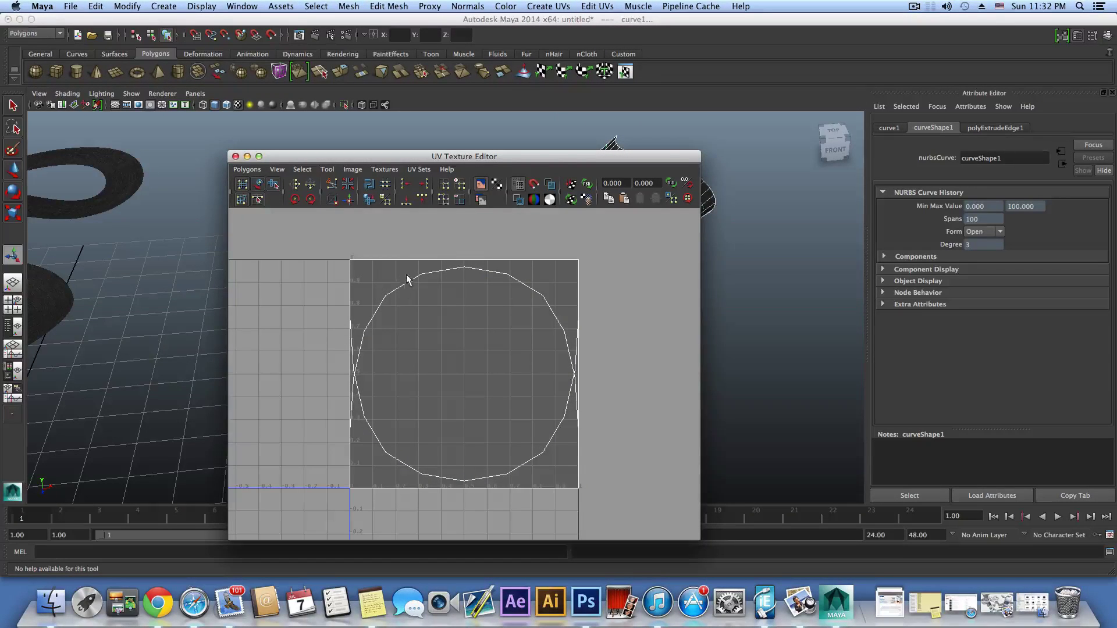
right_drag(408, 281, 417, 291)
drag(313, 242, 611, 517)
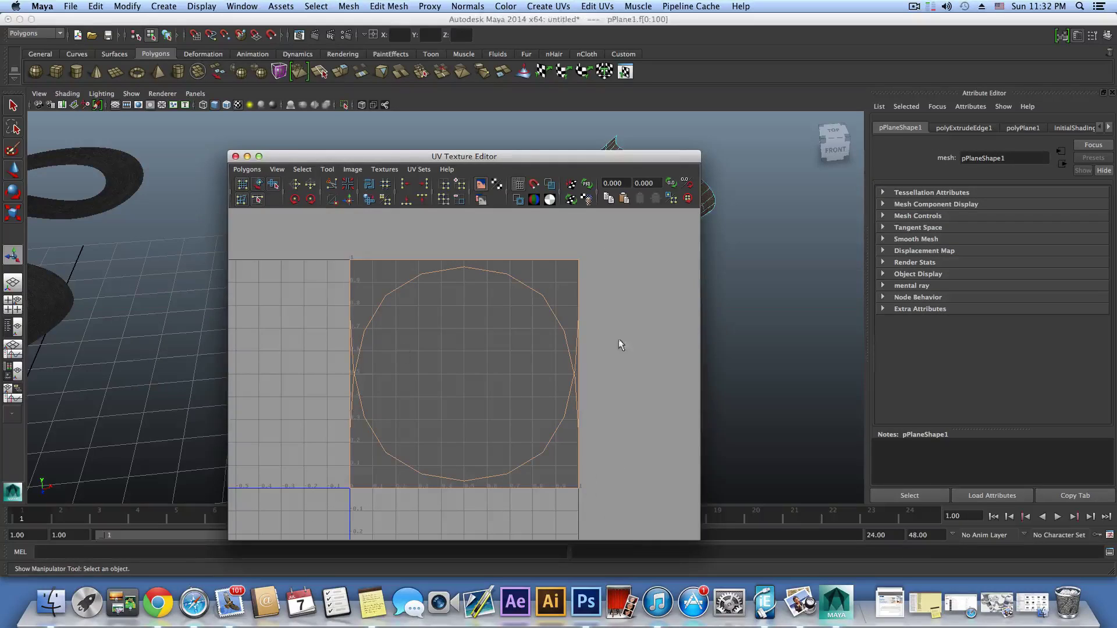
click(251, 170)
click(254, 185)
Switch to the looping road and return to object selection so the whole mesh is selected.
click(131, 176)
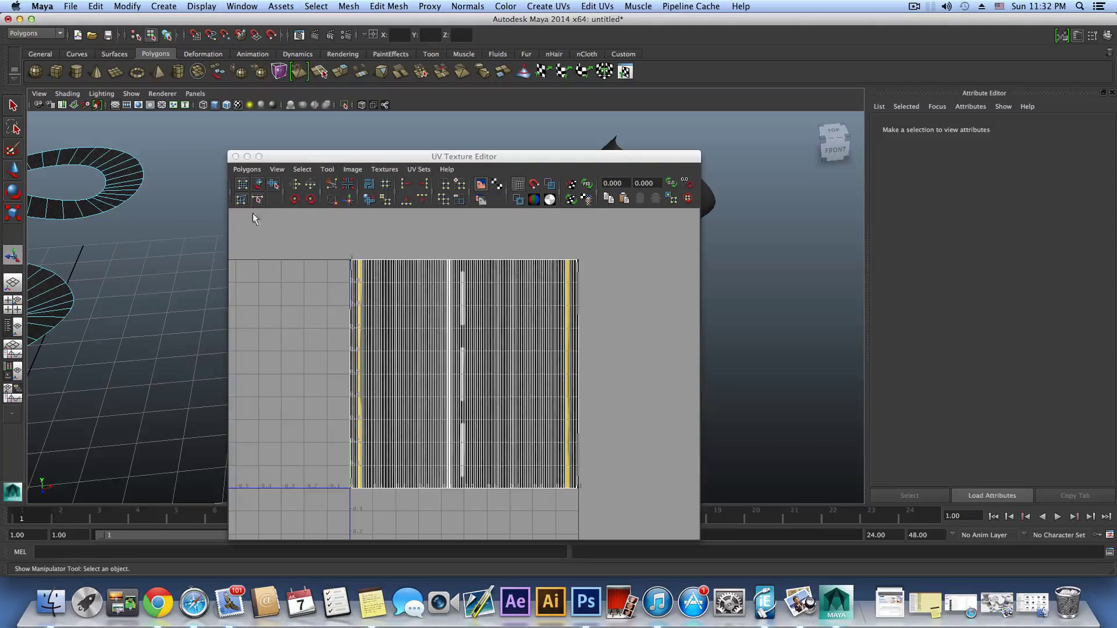
scroll(129, 195, down, 5)
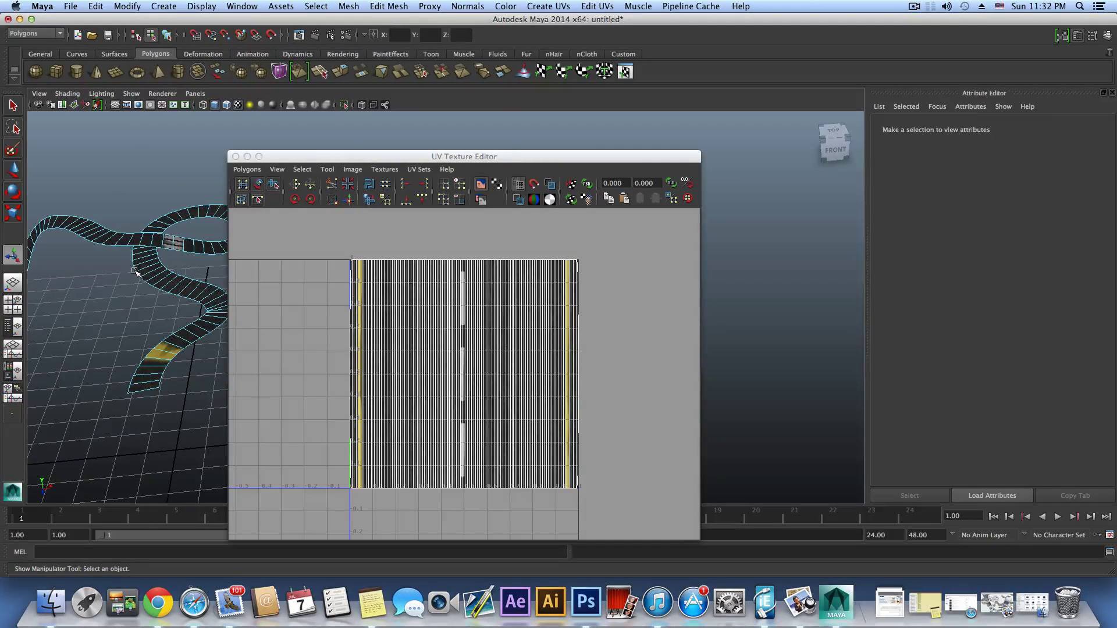
key(F8)
Try to paste the copied UVs onto the whole looping road object.
click(247, 169)
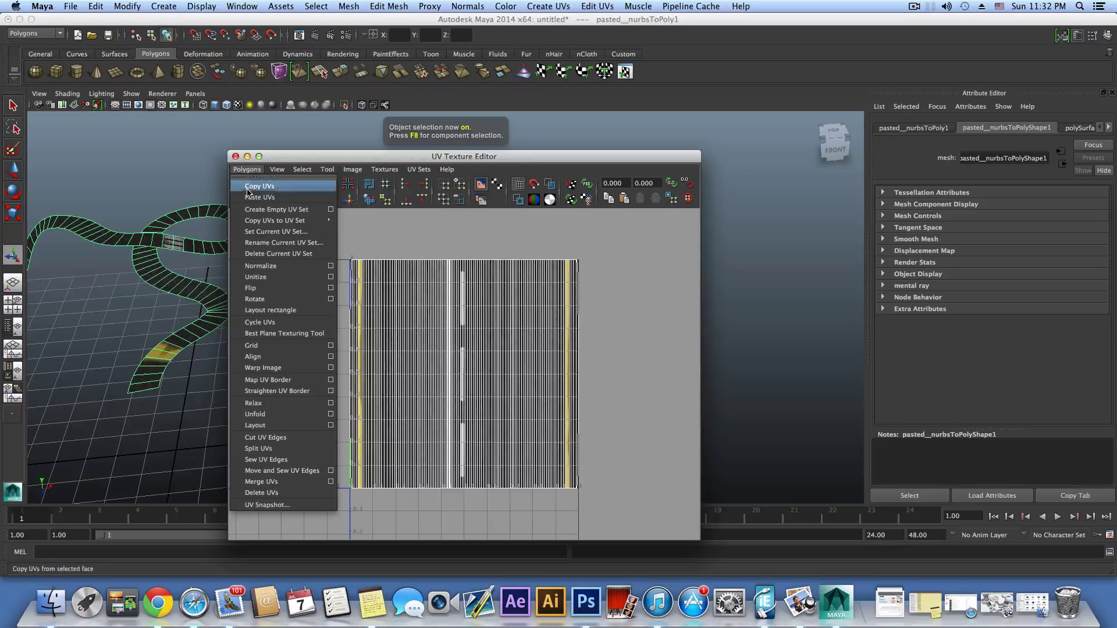
click(248, 197)
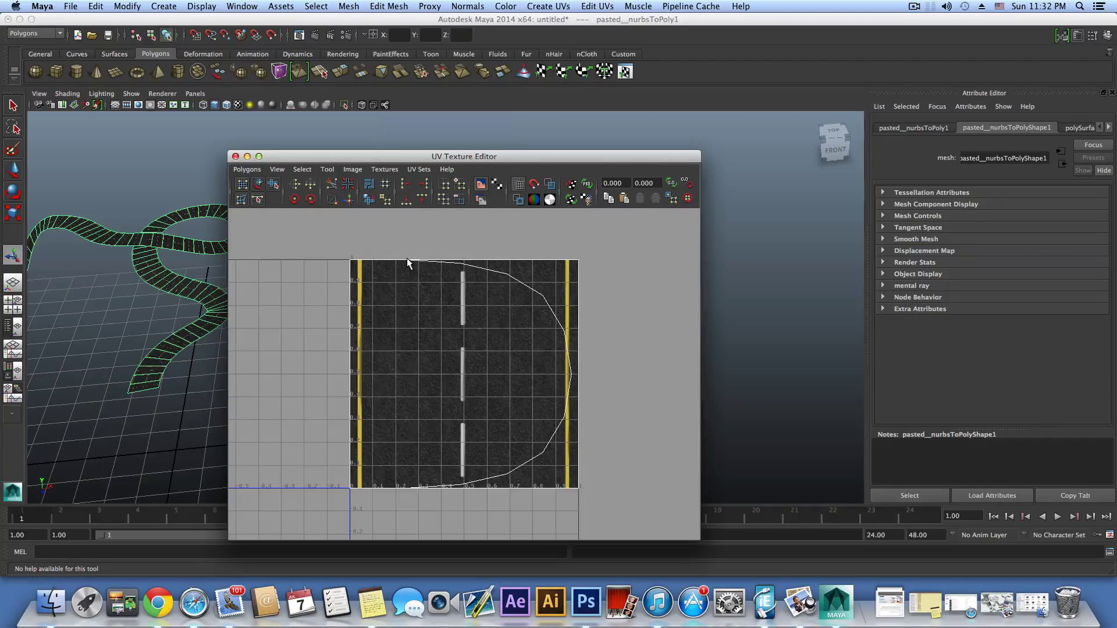
key(z)
Select all UVs of the looping road and paste the copied UVs onto them.
right_drag(400, 265, 401, 293)
drag(338, 251, 581, 498)
right_drag(516, 358, 555, 359)
drag(626, 520, 630, 519)
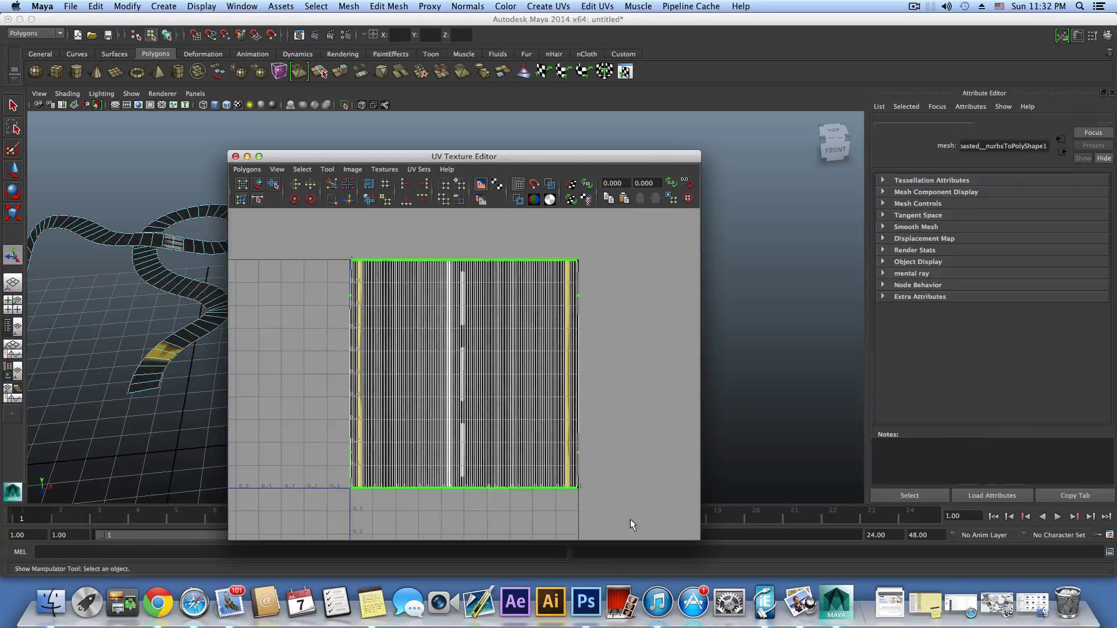
click(247, 169)
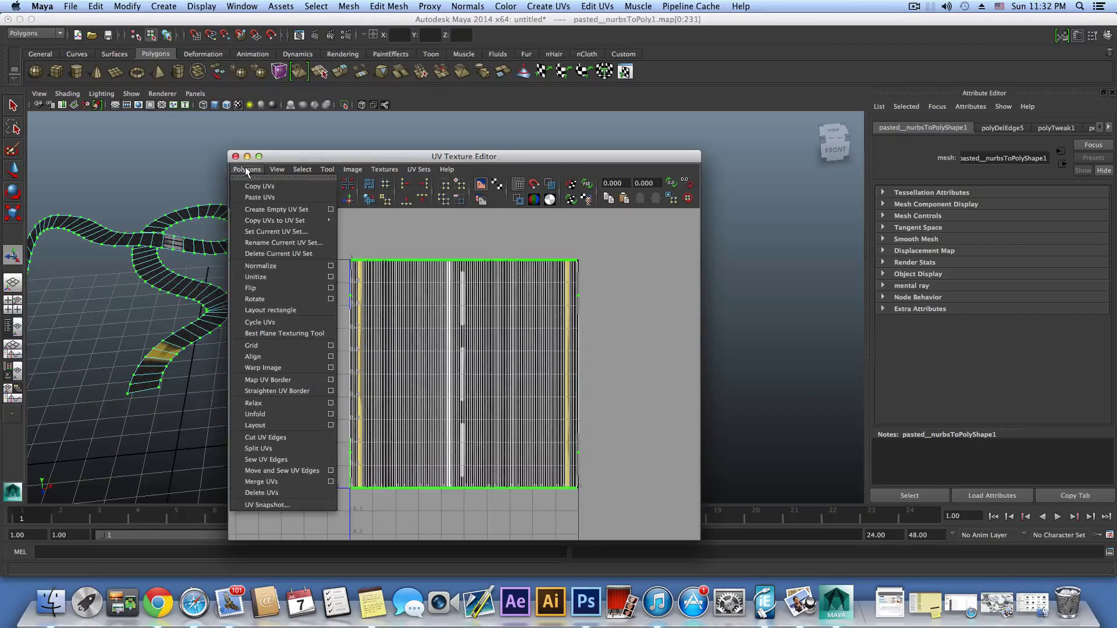
click(259, 198)
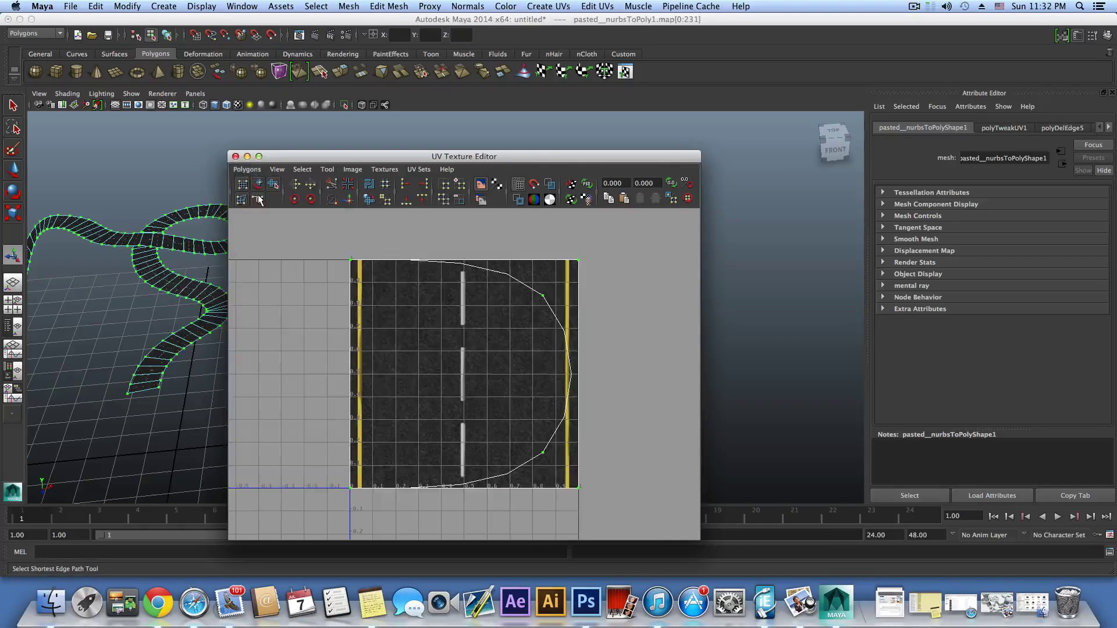
Try rotating all of the looping road's UVs together by about a quarter turn counterclockwise.
click(486, 294)
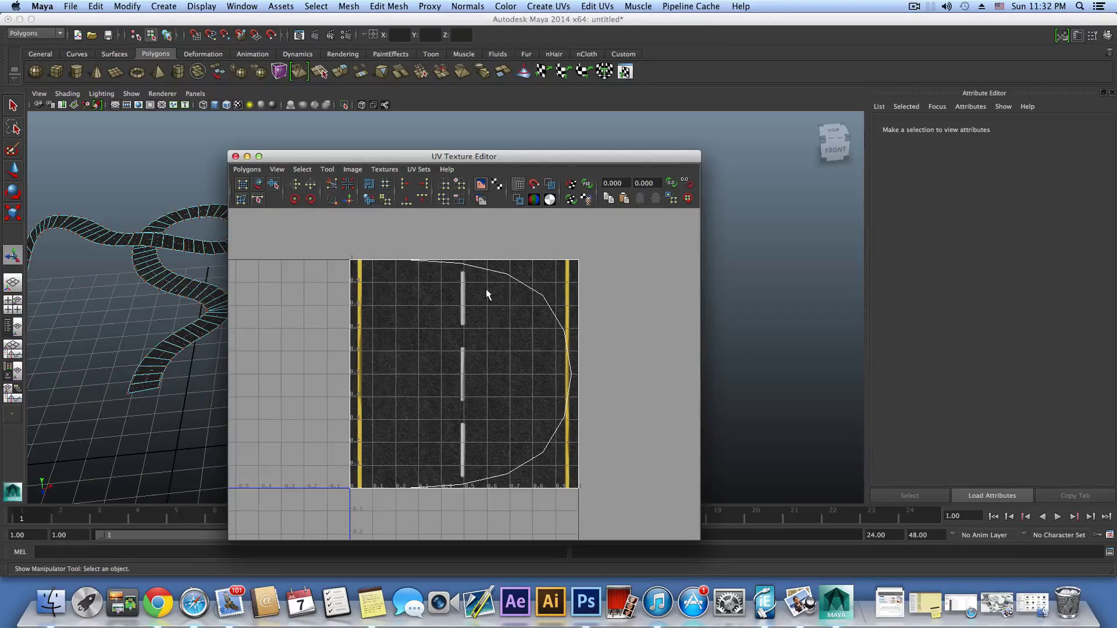
drag(328, 261, 592, 514)
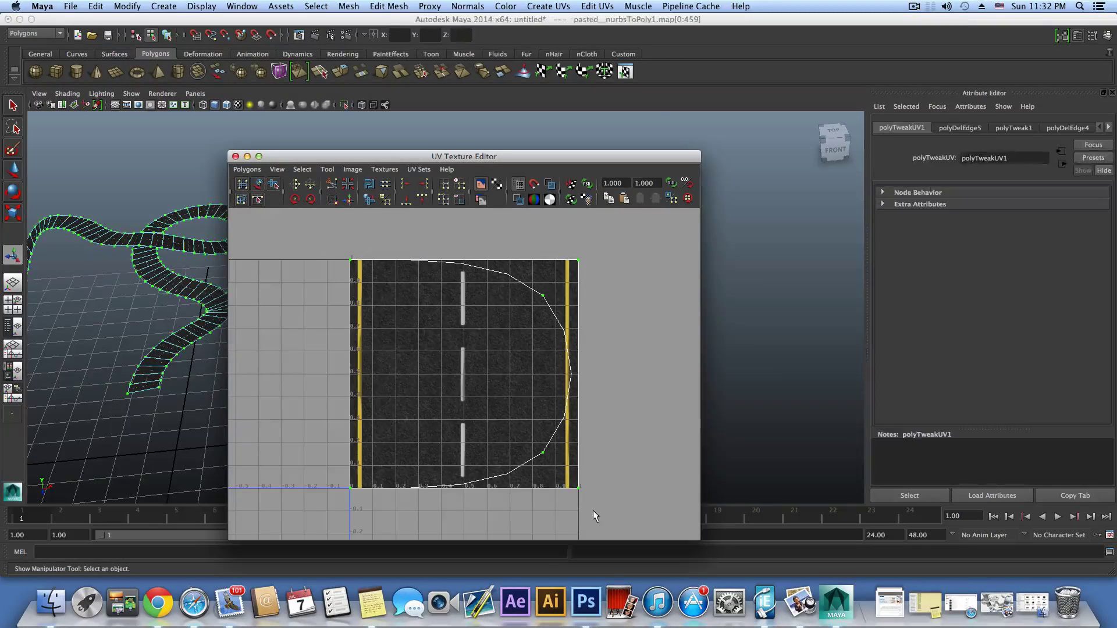
right_click(468, 285)
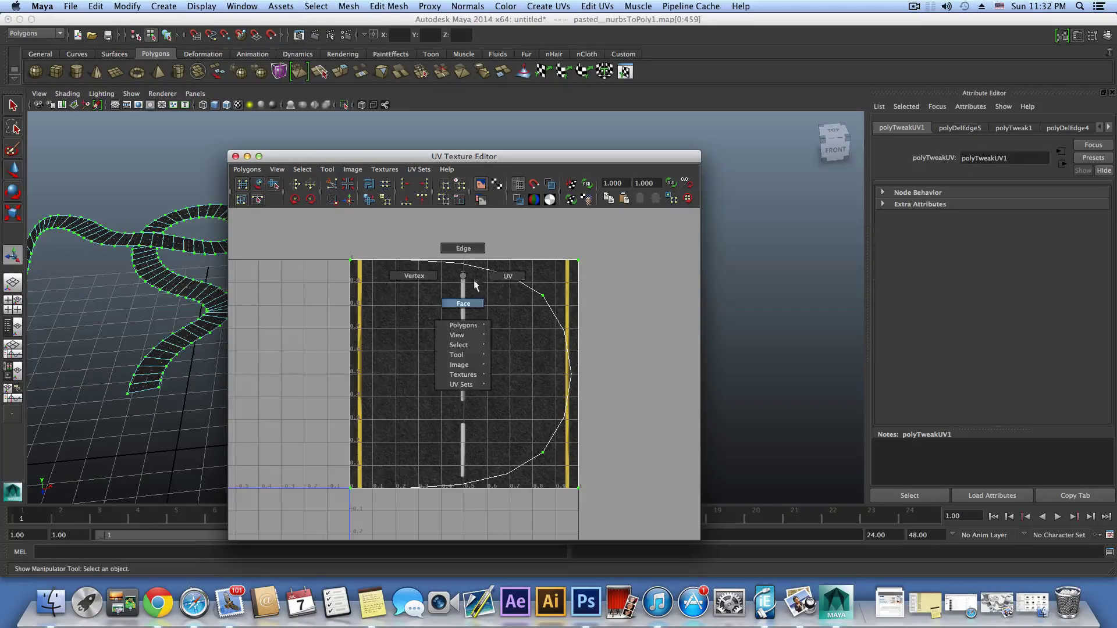
key(e)
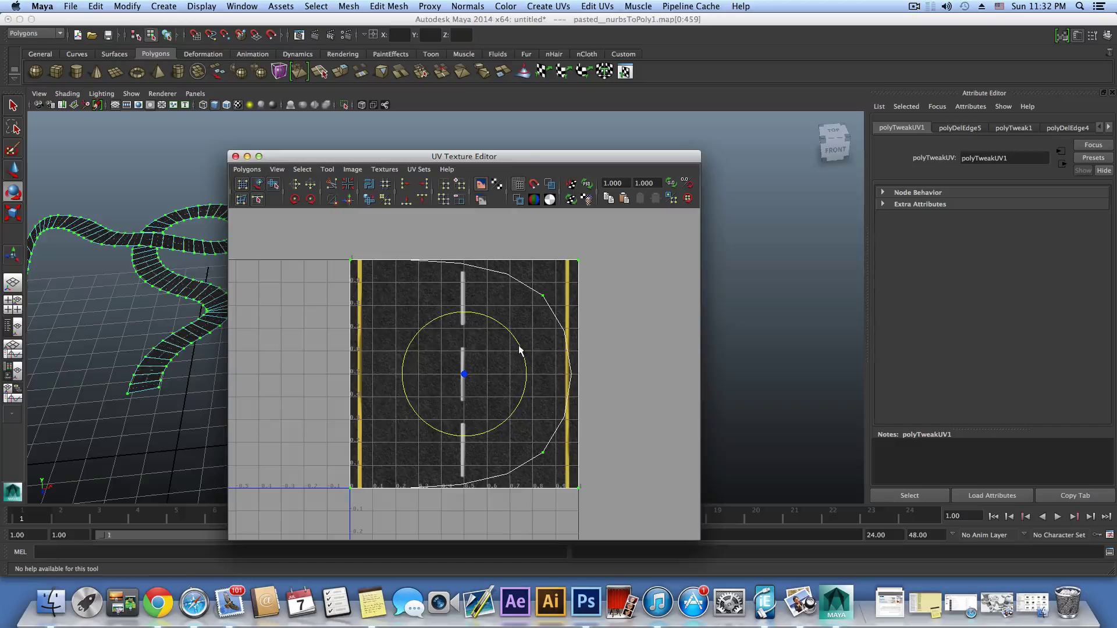
drag(519, 349, 429, 317)
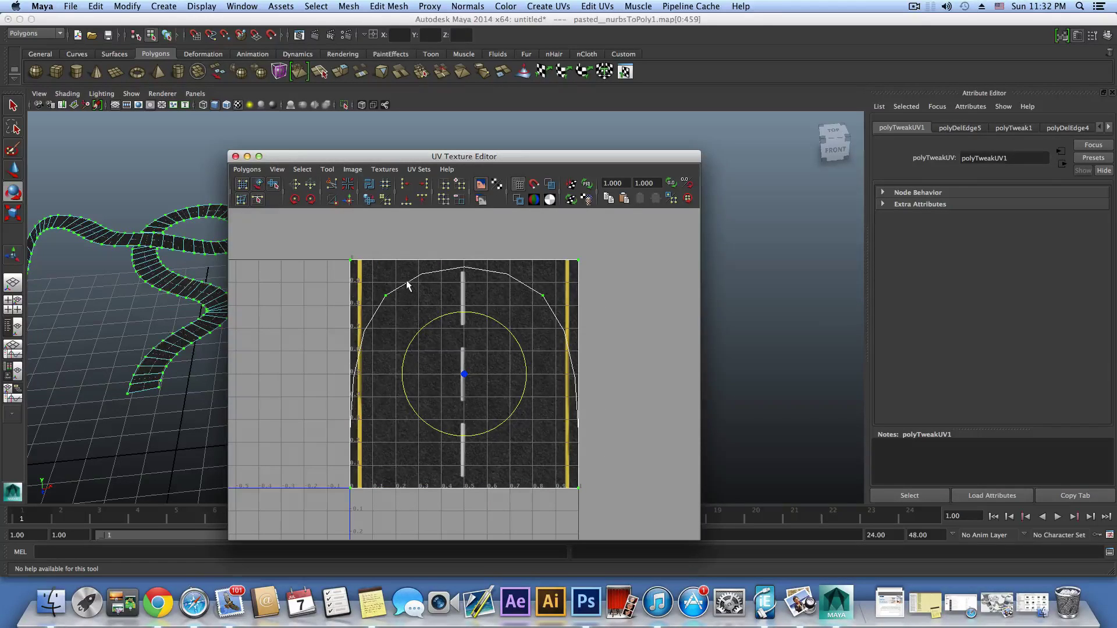
click(386, 303)
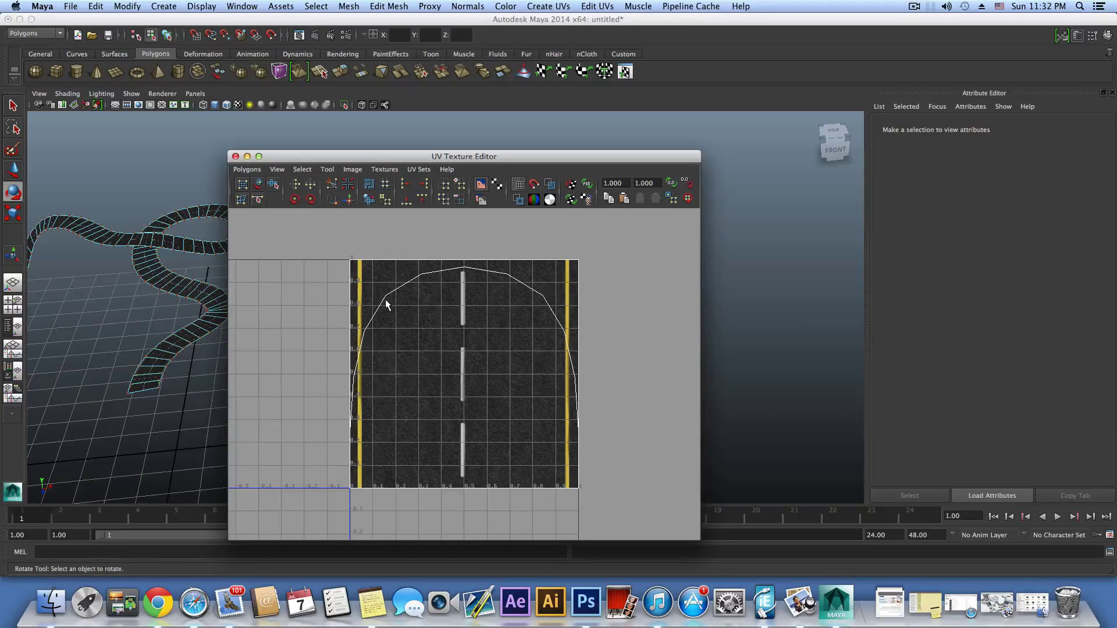
key(z)
drag(399, 286, 381, 308)
key(z)
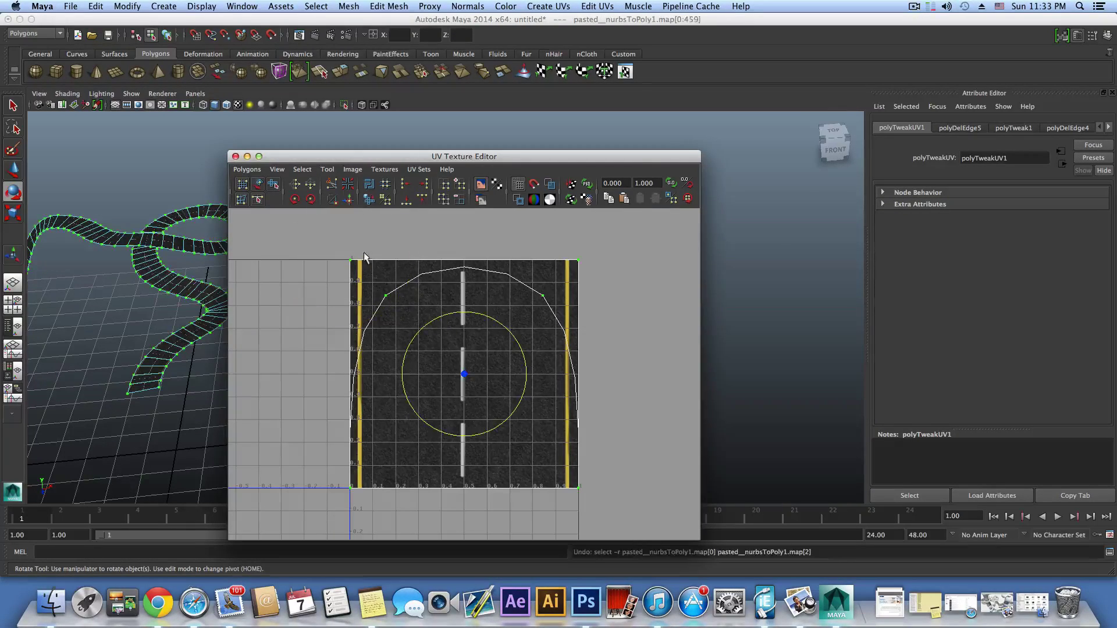
Try rotating all of the looping road's UVs by about another quarter turn counterclockwise.
right_drag(407, 257, 423, 250)
drag(321, 242, 394, 301)
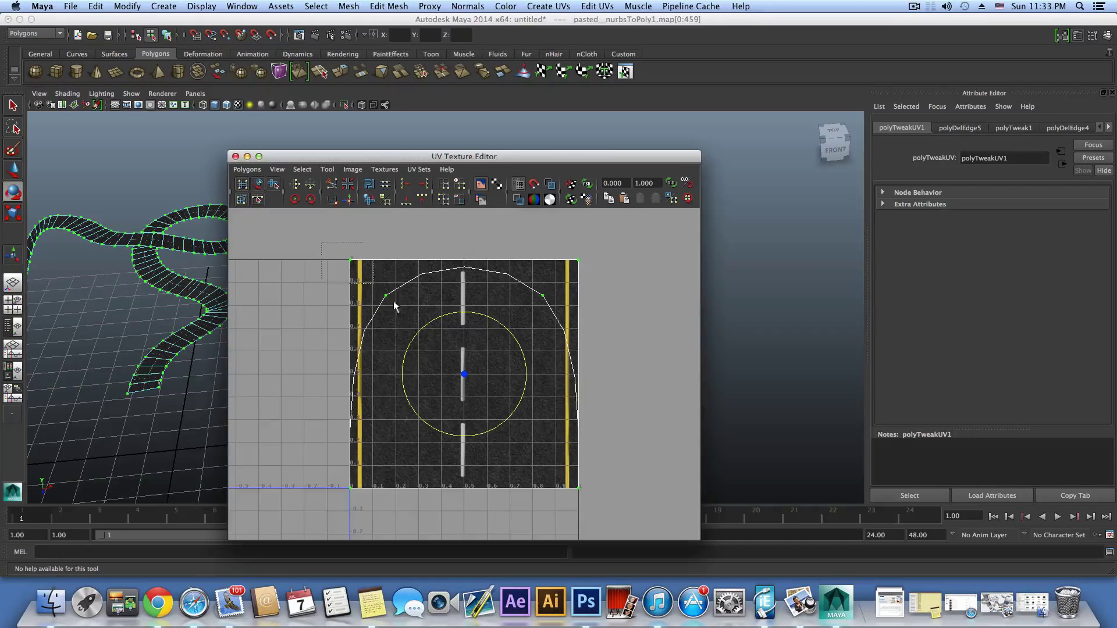
drag(609, 508, 600, 507)
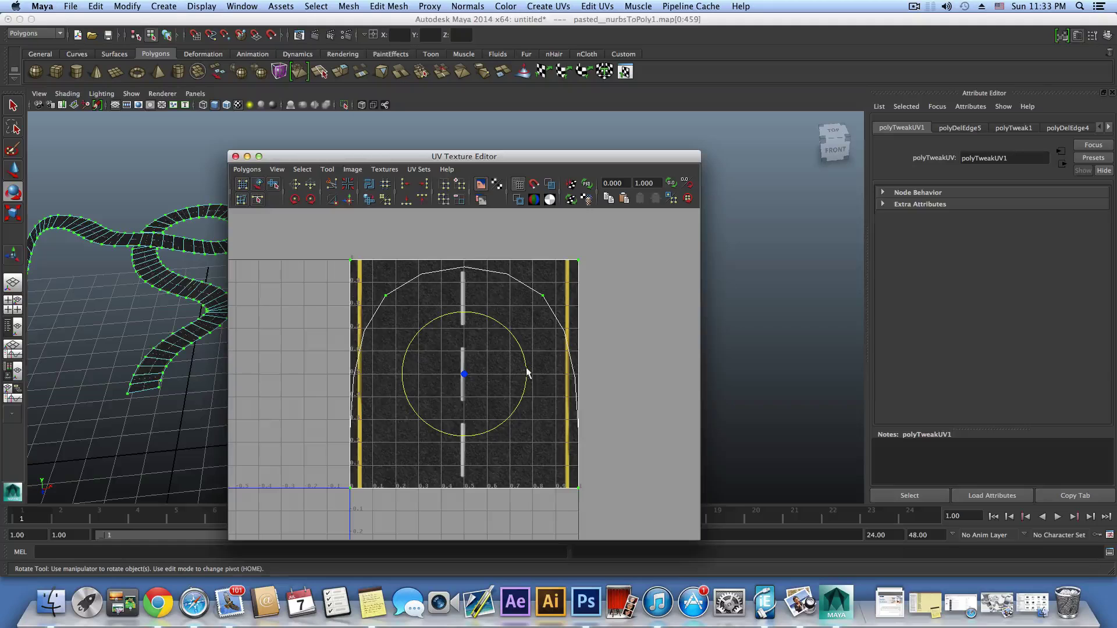
drag(528, 373, 458, 301)
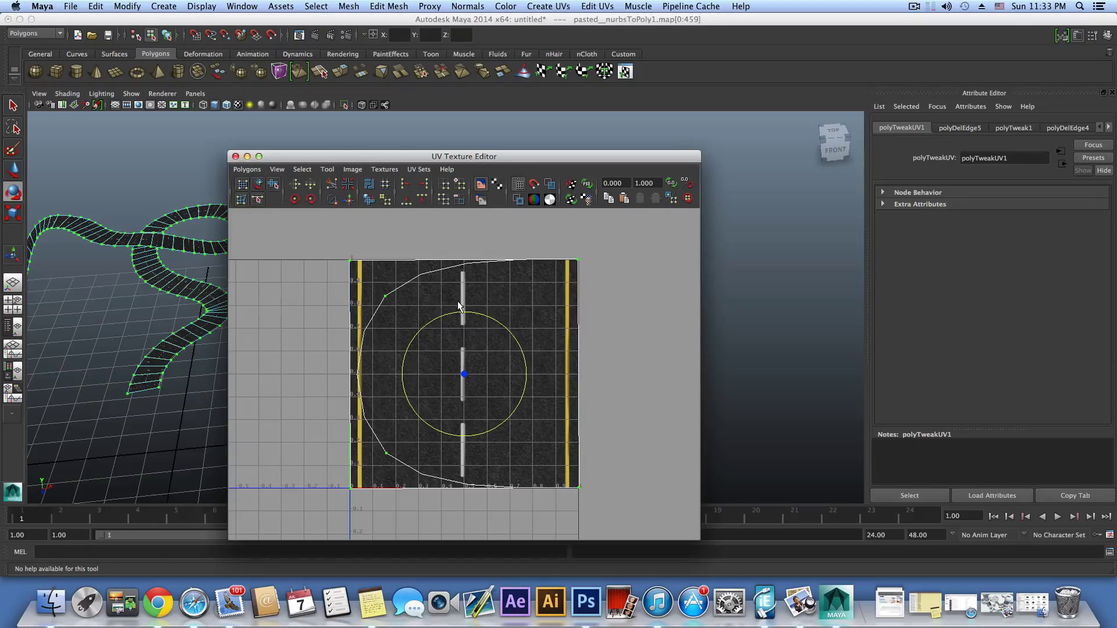
Undo the rotations of the looping road's UVs.
key(ctrl+z)
key(ctrl+z)
key(ctrl+z)
key(ctrl+z)
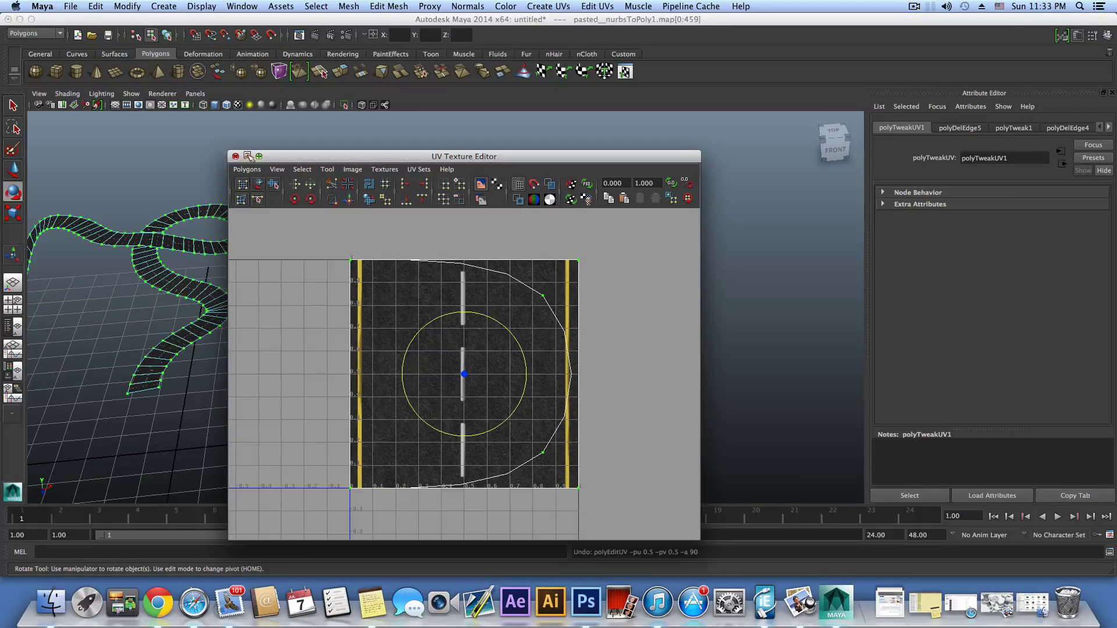
Move the UV Texture Editor clear of the looping road and examine the texture direction on its faces.
drag(268, 156, 343, 125)
alt+middle_drag(219, 300, 235, 274)
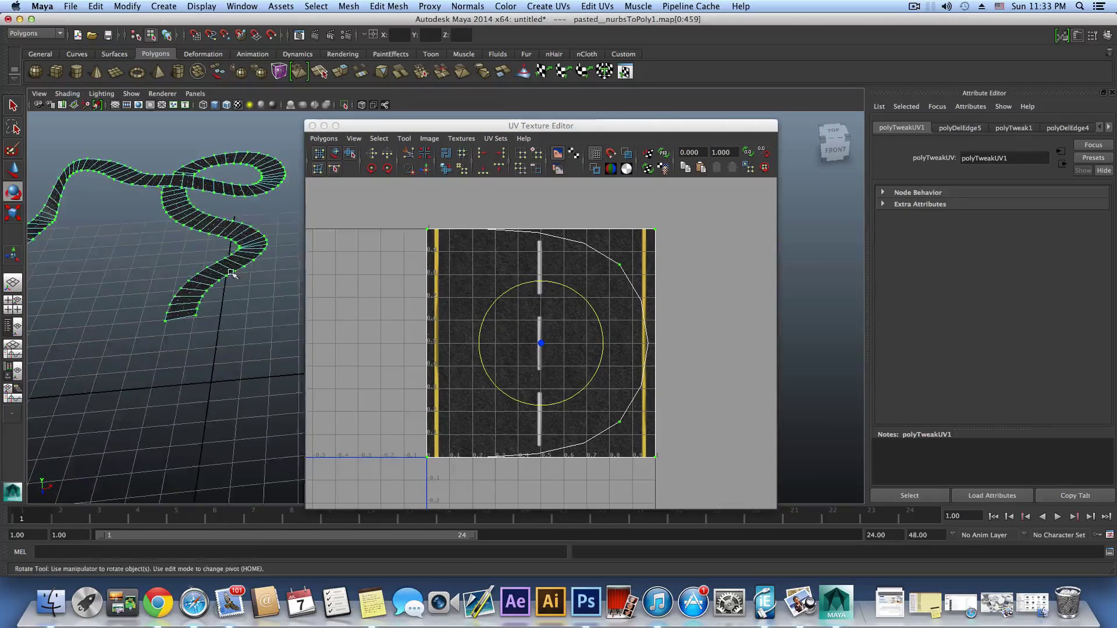
alt+right_drag(235, 274, 210, 294)
alt+middle_drag(210, 294, 356, 399)
alt+middle_drag(168, 343, 147, 274)
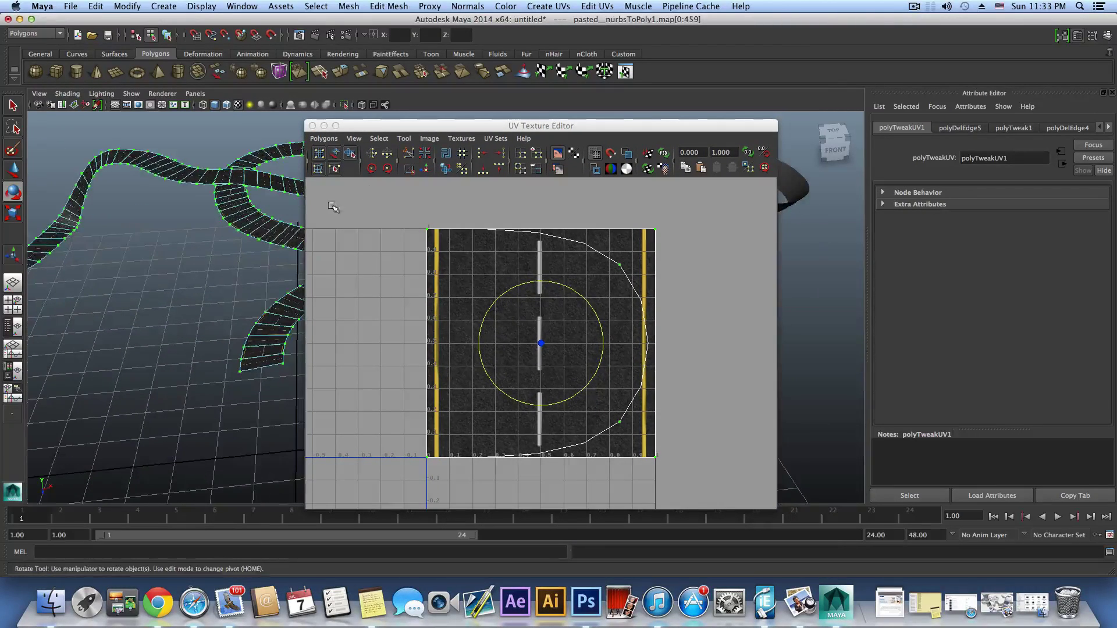
drag(381, 125, 586, 113)
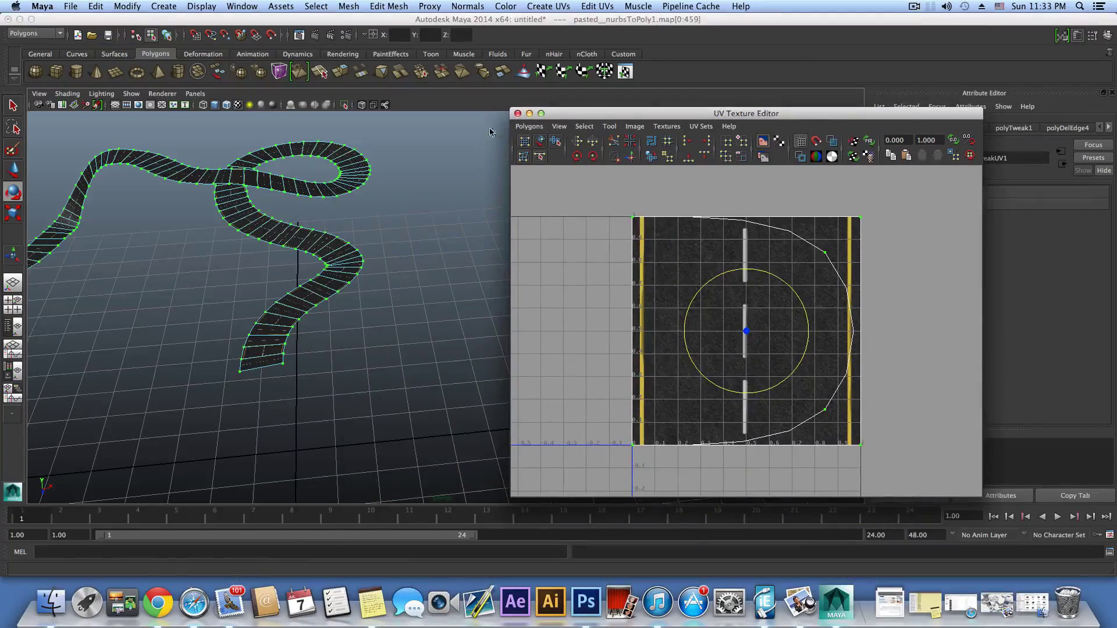
alt+right_drag(173, 262, 297, 335)
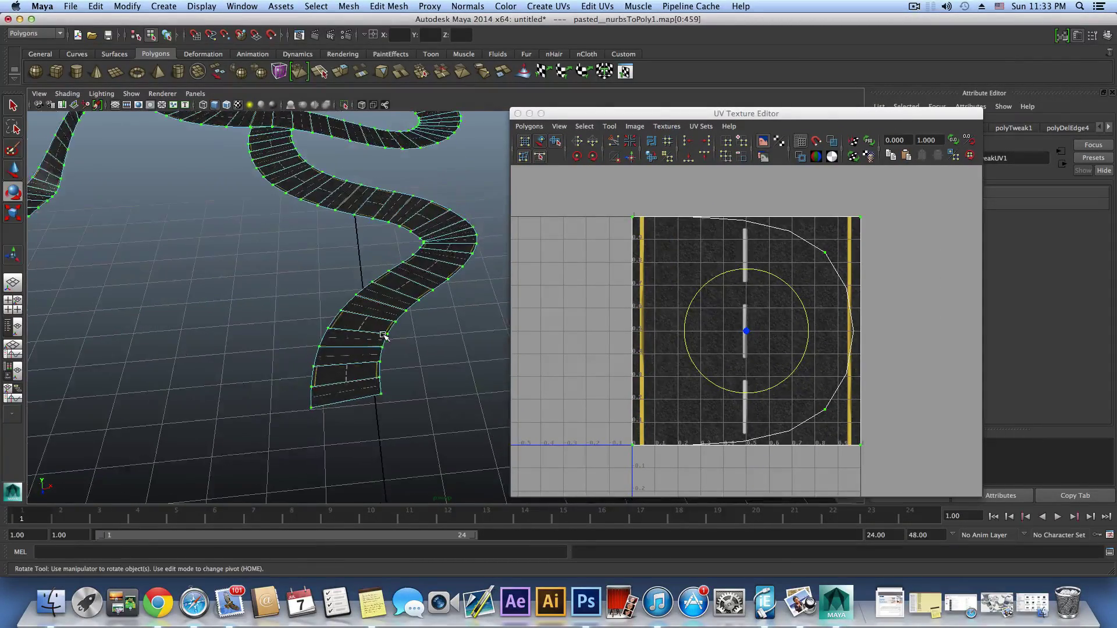
Select the end face of the looping road and cycle its UVs counterclockwise to align the dashed line.
right_click(360, 390)
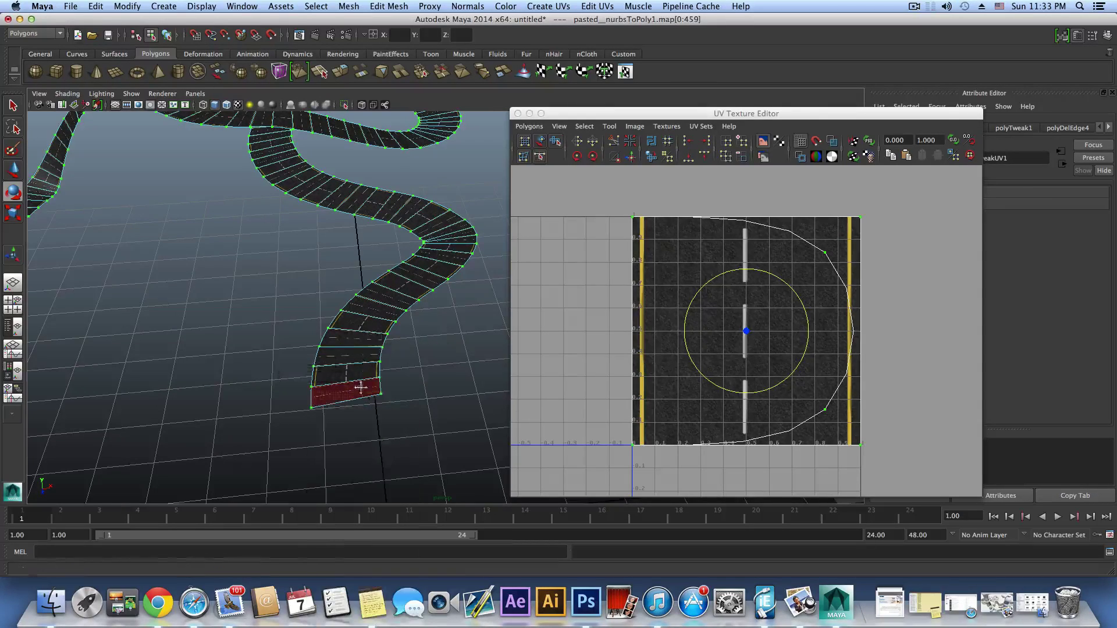
alt+drag(361, 391, 329, 386)
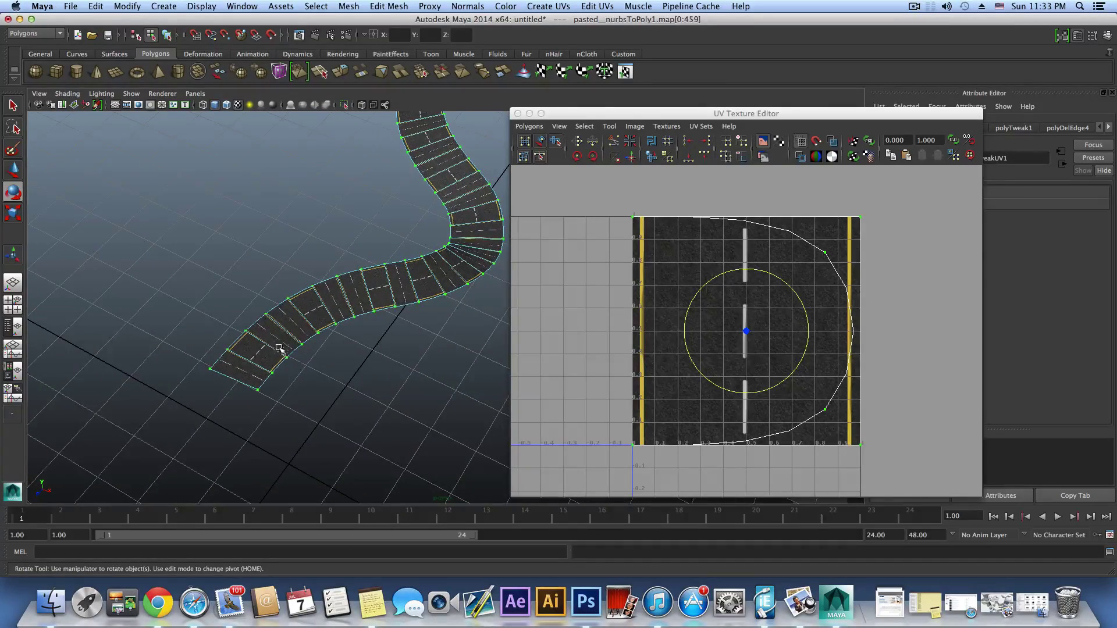
alt+right_drag(393, 290, 233, 372)
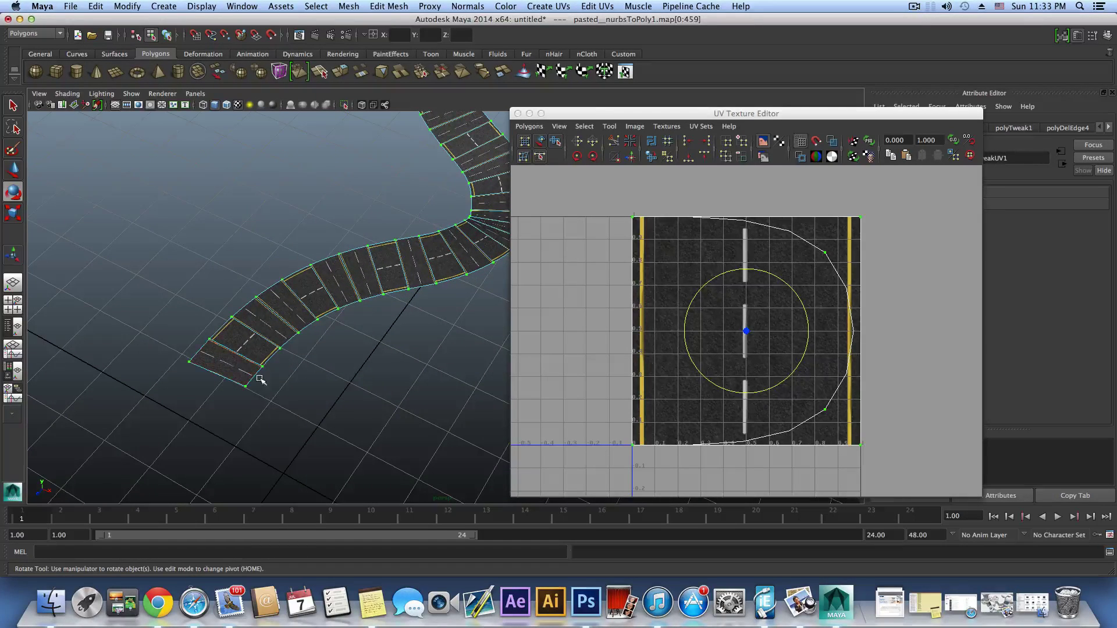
click(240, 368)
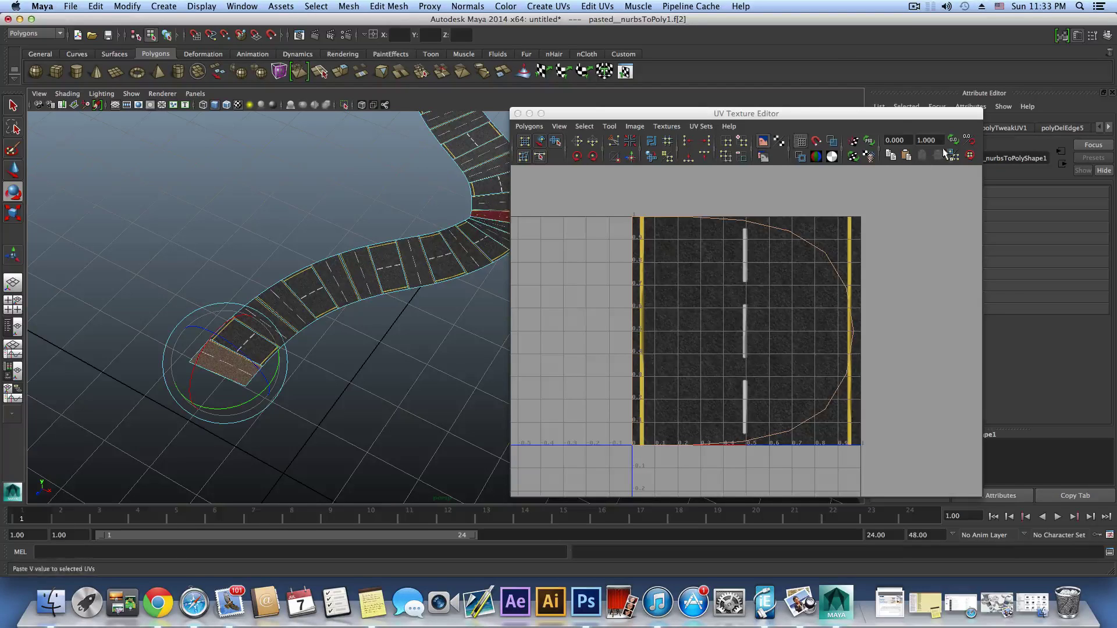
click(905, 116)
drag(905, 116, 850, 114)
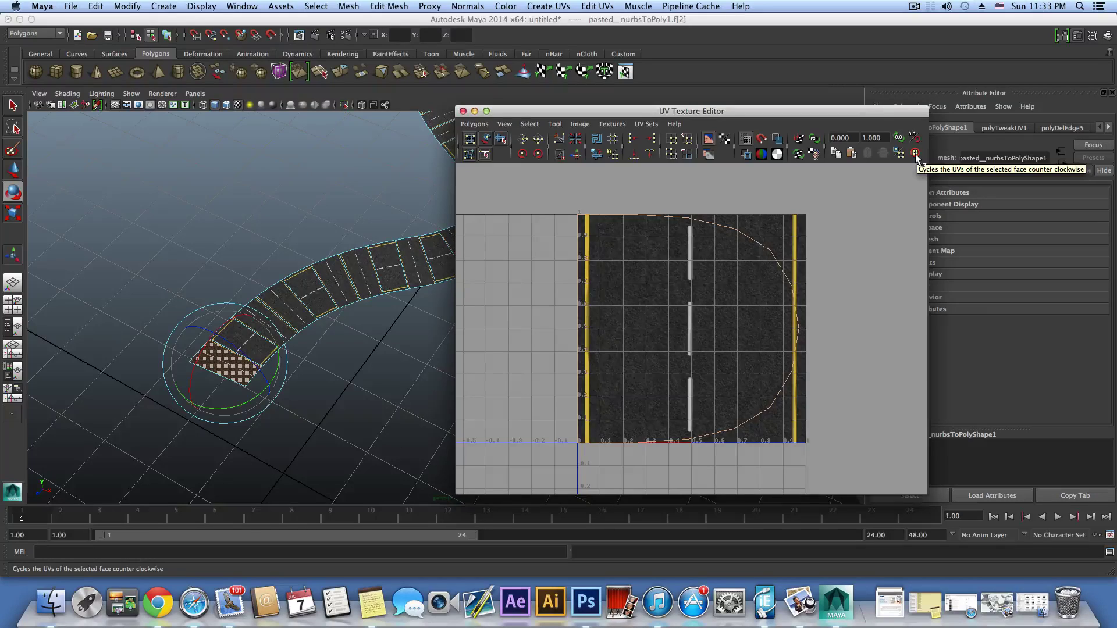
click(915, 155)
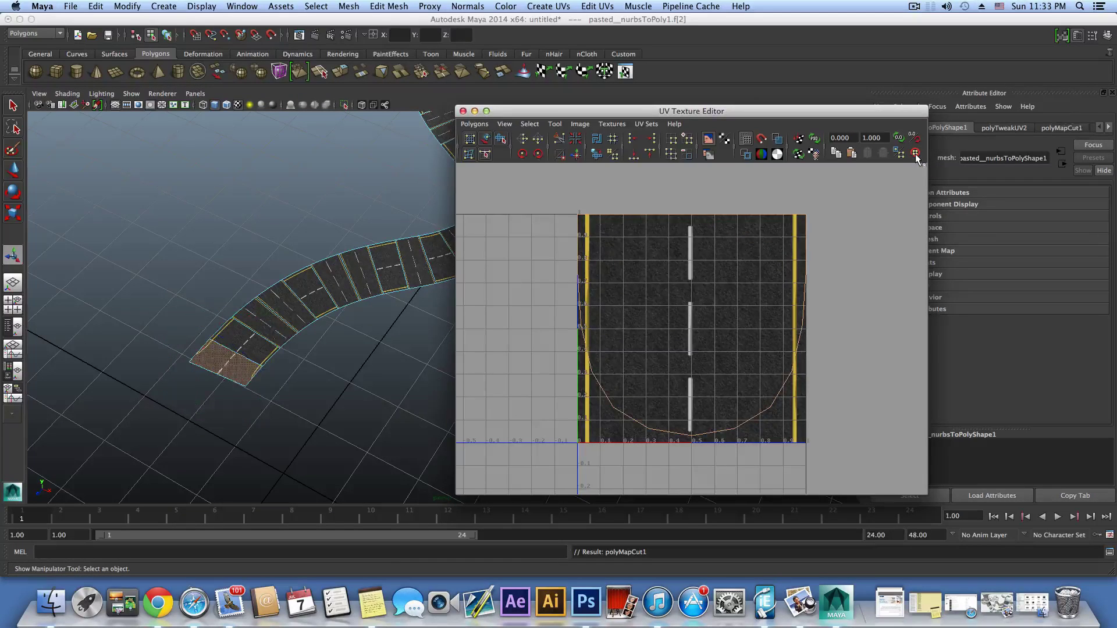
Cycle the UVs of the third face from the road's end counterclockwise.
right_click(279, 323)
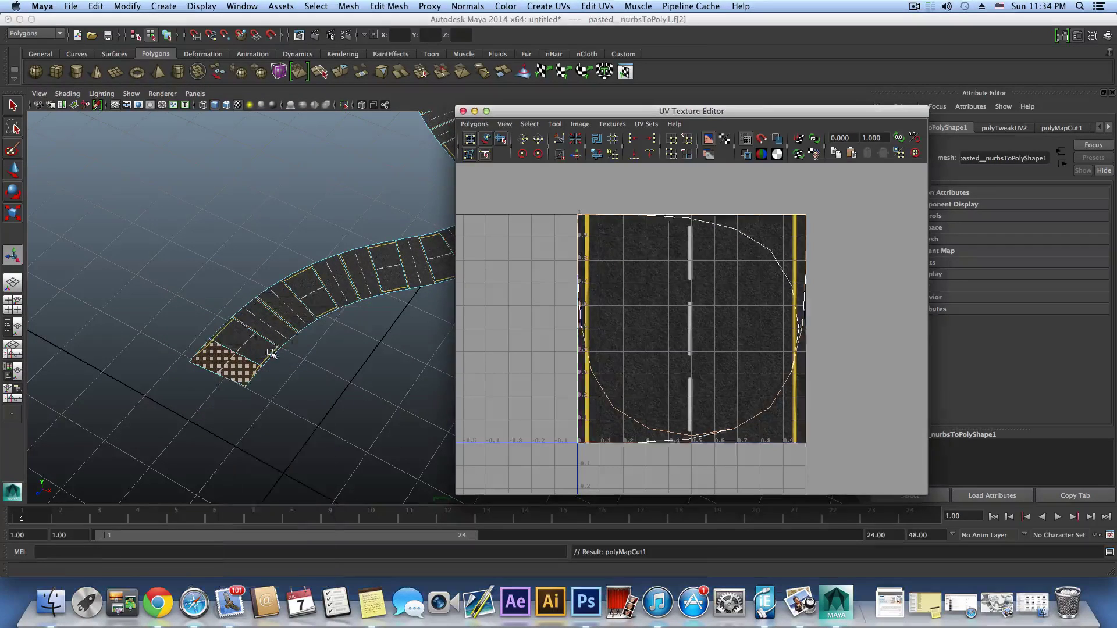
click(271, 321)
click(916, 153)
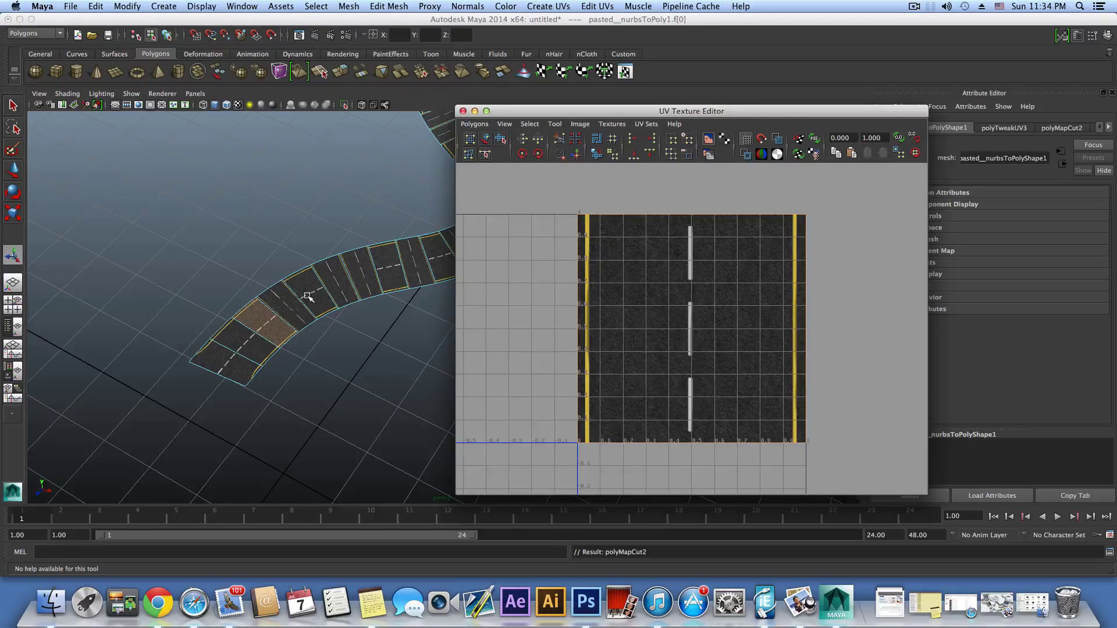
Select the fourth face from the looping road's end and cycle its UVs counterclockwise.
right_click(287, 319)
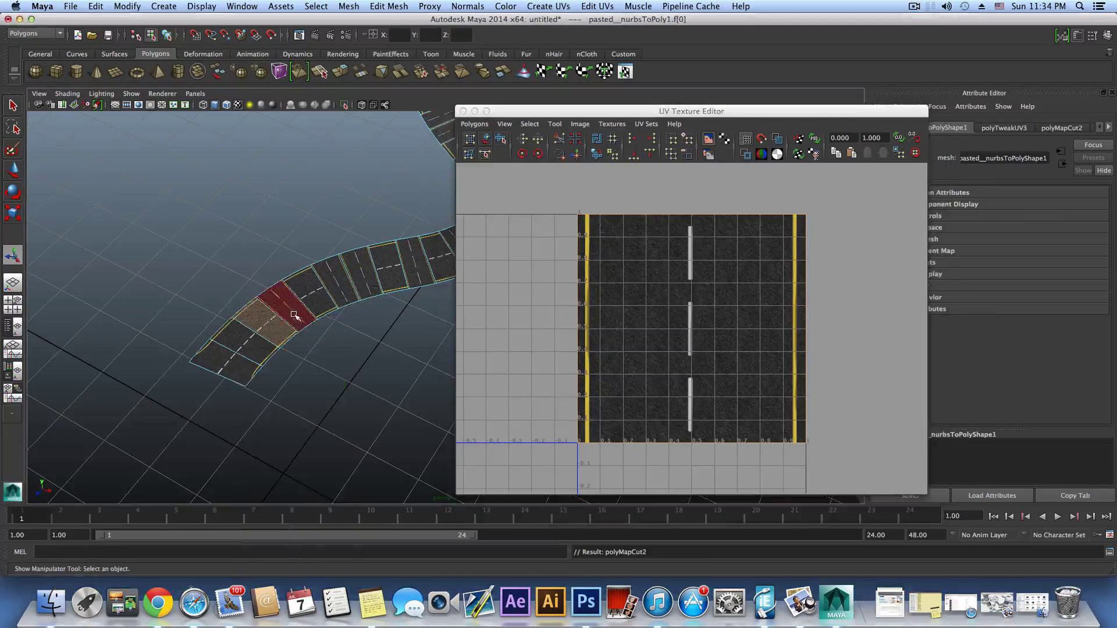
click(283, 307)
right_drag(331, 312, 300, 331)
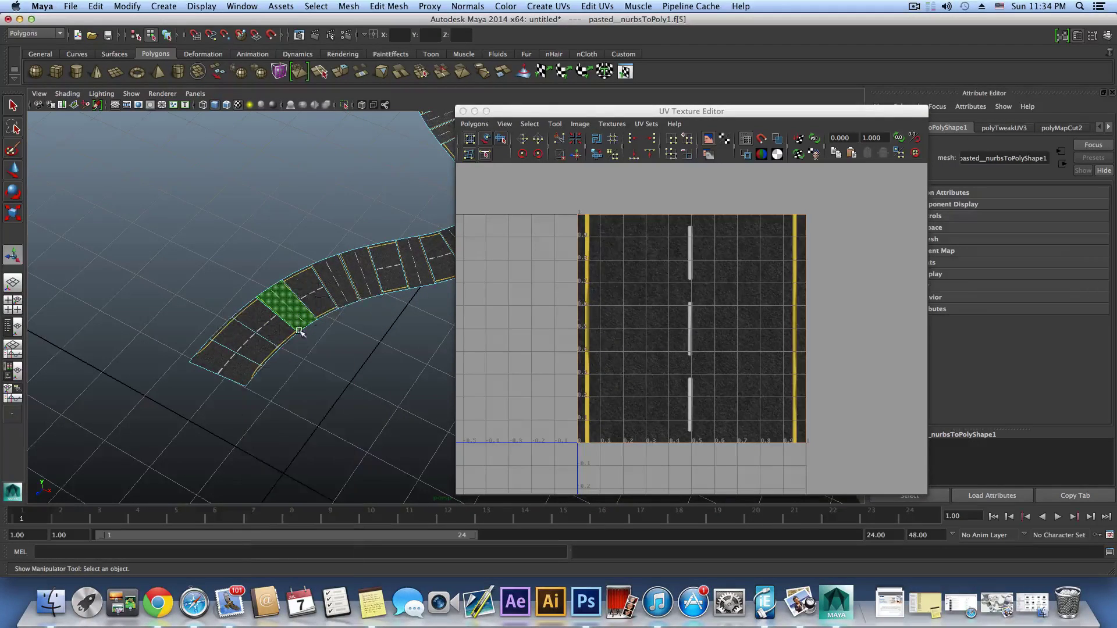
click(915, 154)
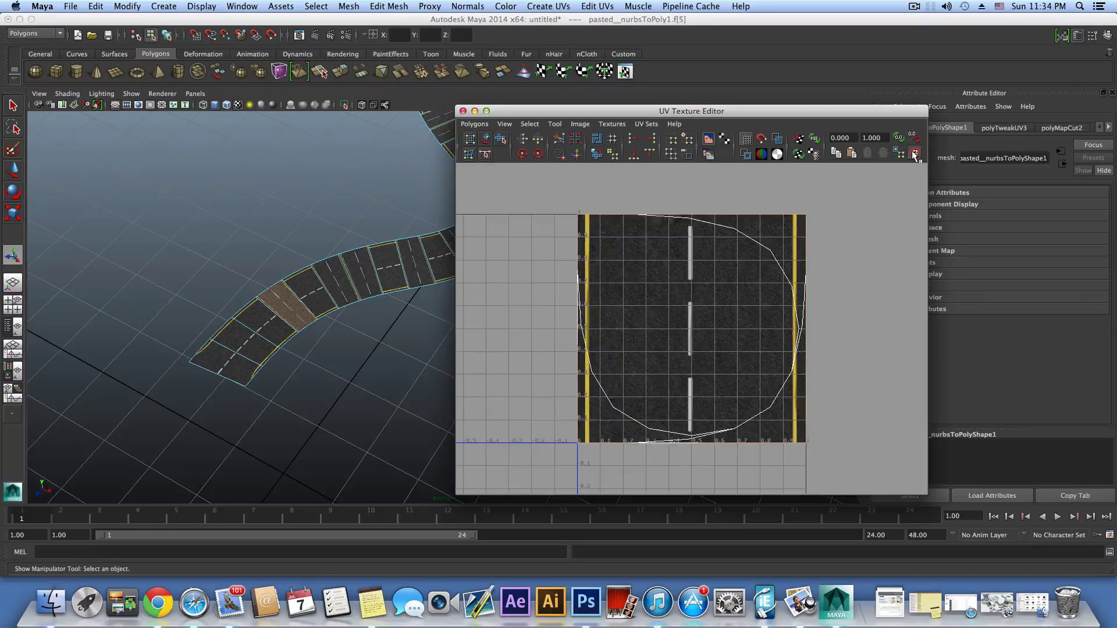
Select the sixth face from the road's end and cycle its UVs counterclockwise to continue the centre line.
right_drag(336, 282, 339, 318)
click(343, 288)
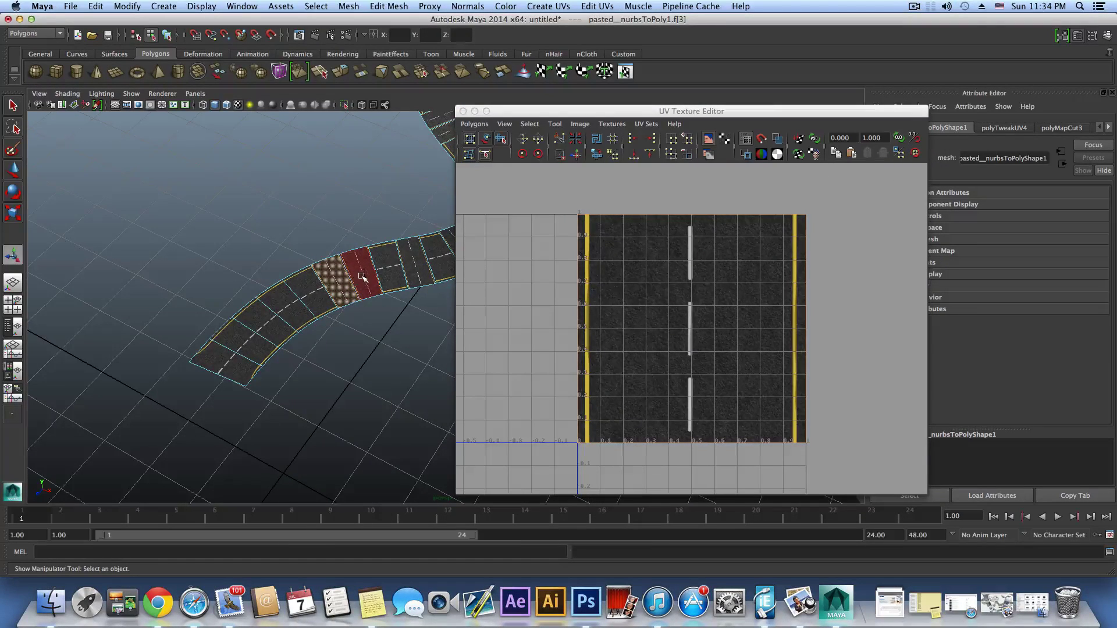
shift+click(362, 277)
click(914, 153)
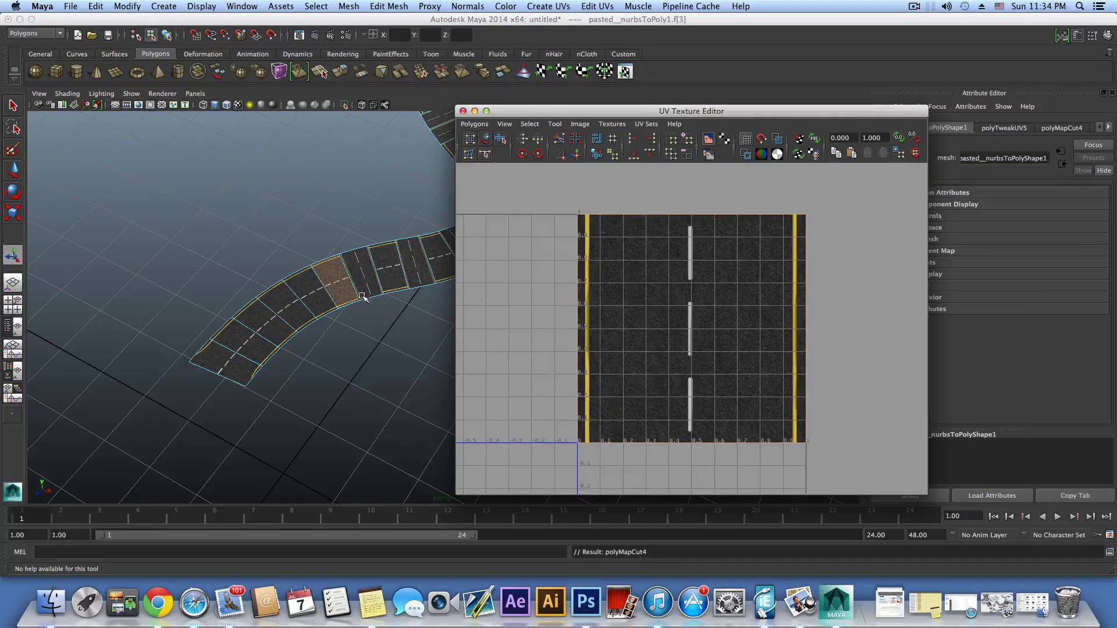
Cycle the UVs of the seventh face from the road's end counterclockwise.
right_drag(368, 289, 368, 309)
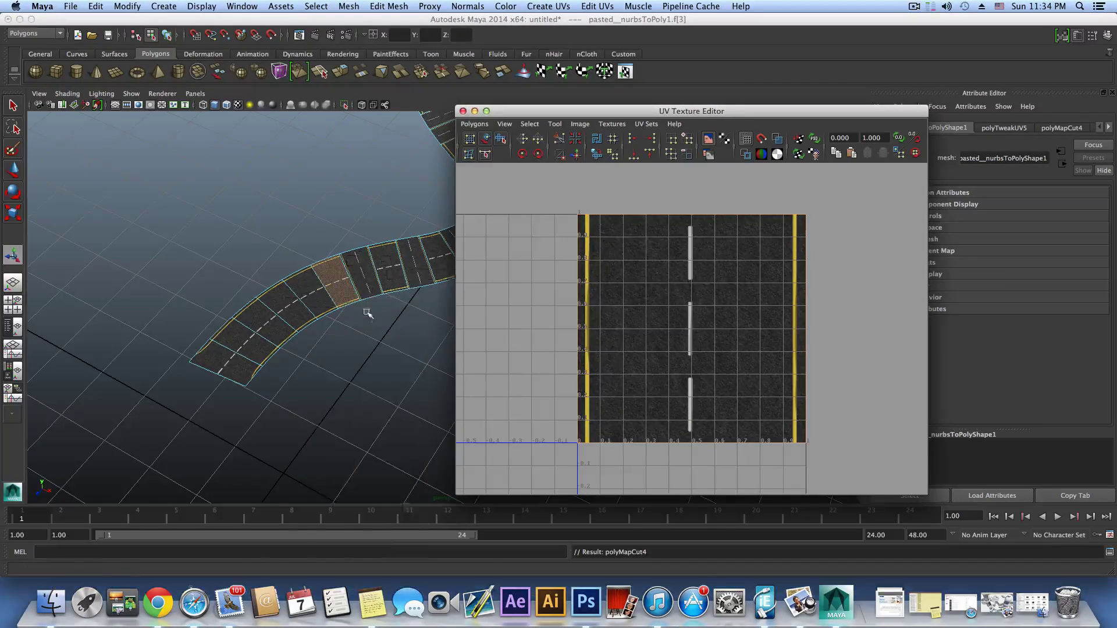
click(365, 278)
click(914, 153)
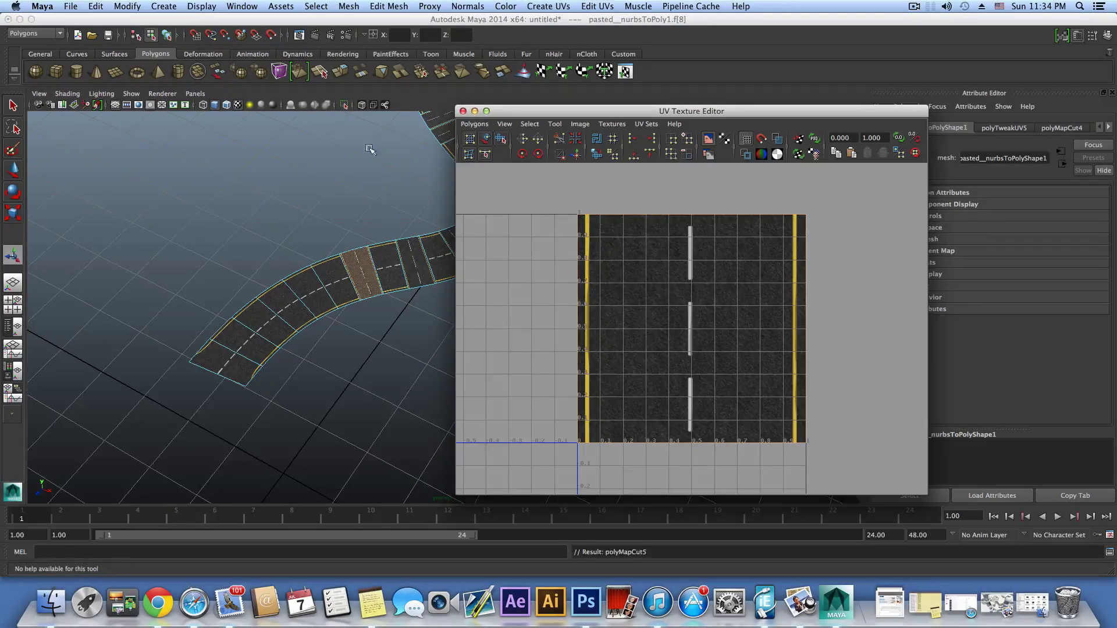
Close the UV Texture Editor and repeat the counterclockwise UV cycle on the ninth face from the road's end.
click(463, 112)
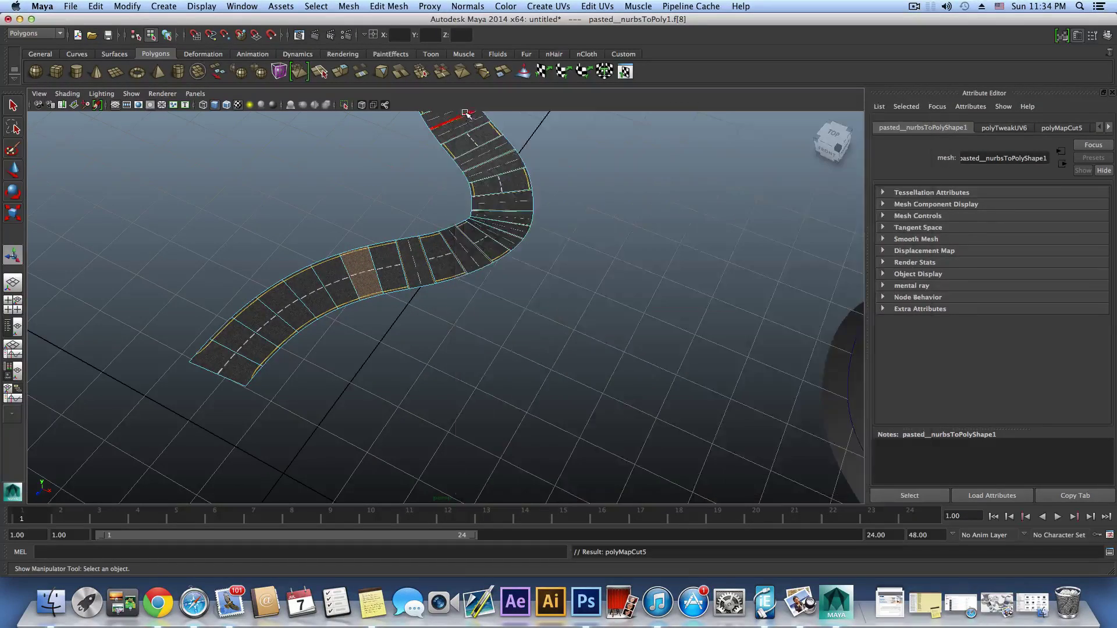
alt+middle_drag(474, 236, 451, 386)
alt+right_drag(451, 386, 323, 291)
mouse_move(324, 291)
alt+mouse_down()
mouse_move(391, 255)
mouse_move(555, 255)
mouse_move(681, 269)
mouse_move(456, 250)
mouse_move(358, 261)
mouse_move(331, 282)
mouse_move(187, 289)
mouse_move(267, 279)
mouse_move(378, 290)
mouse_move(304, 297)
alt+mouse_up()
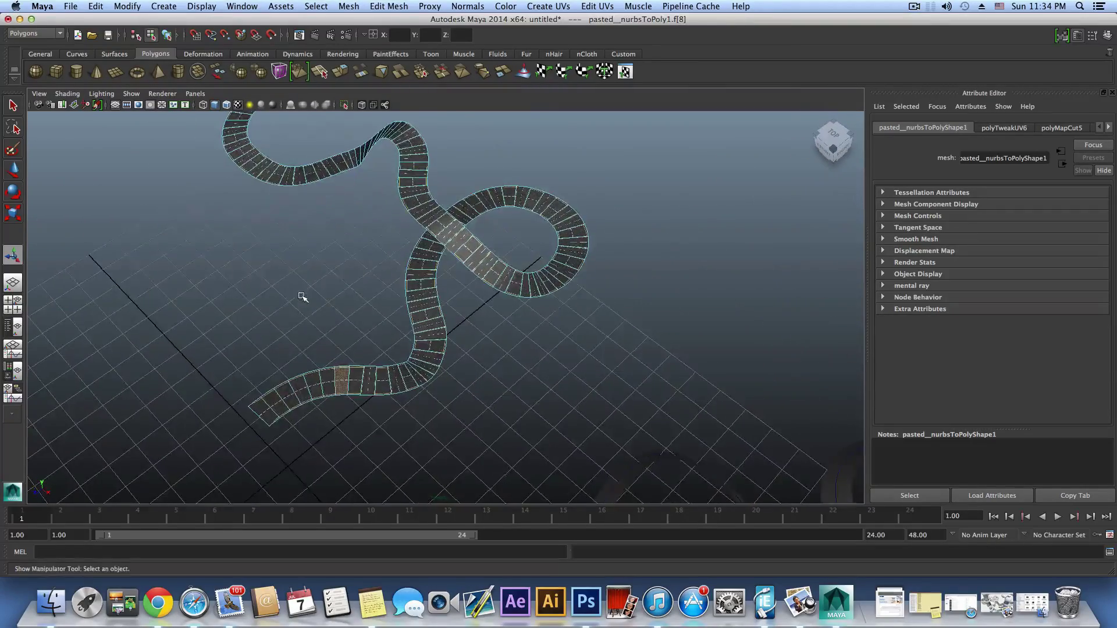
alt+right_drag(304, 297, 433, 383)
alt+middle_drag(433, 383, 566, 314)
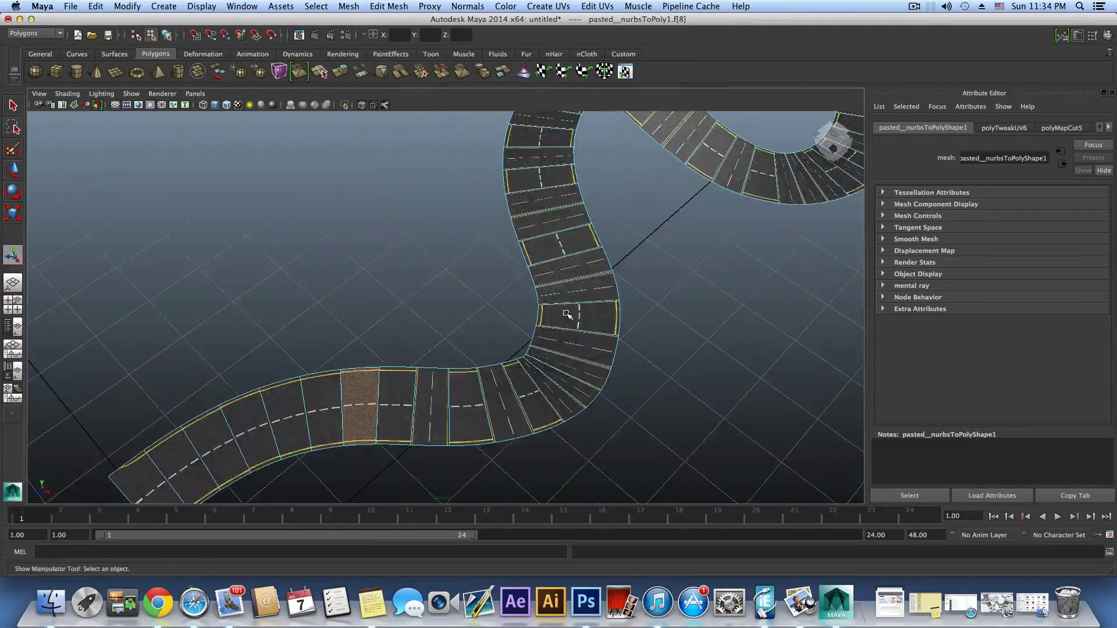
right_drag(433, 398, 430, 401)
click(431, 402)
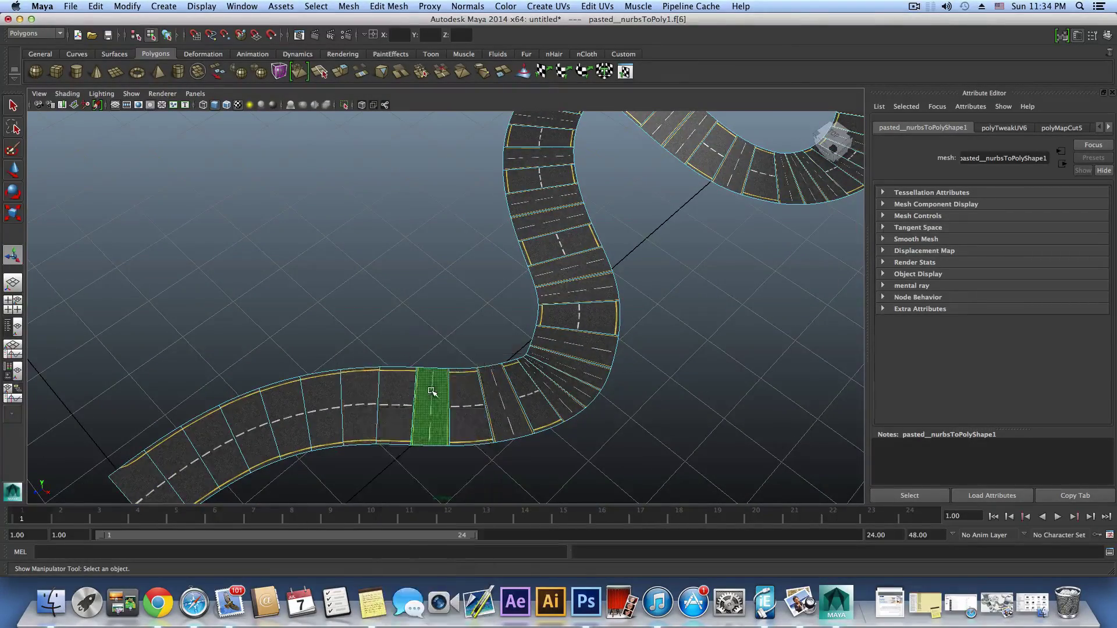
key(g)
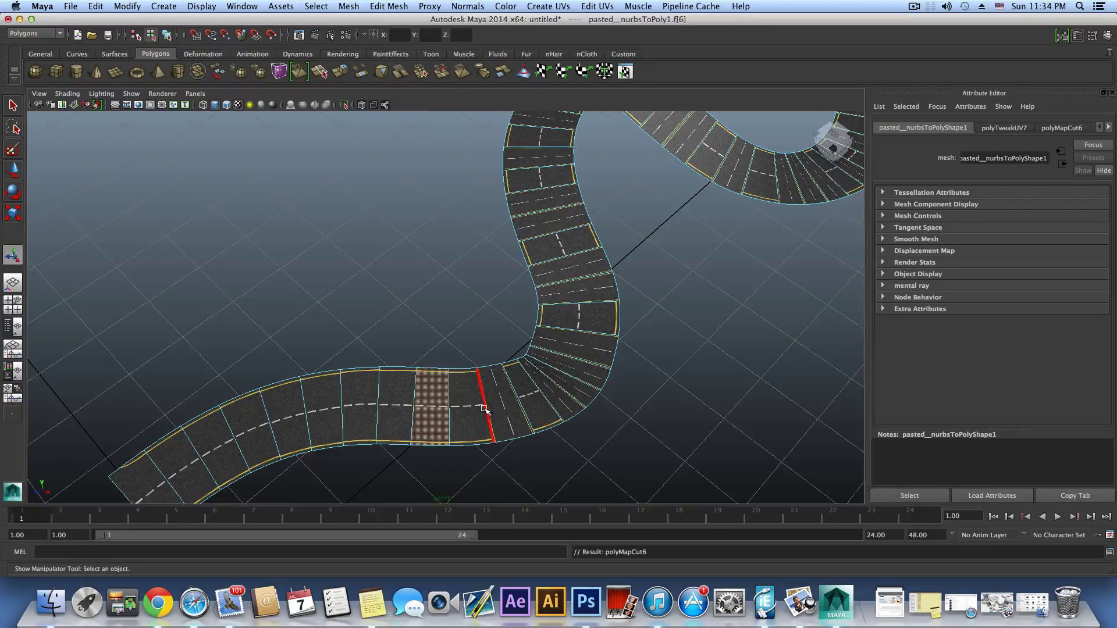
Reopen the UV Texture Editor, examine the command that cycles face UVs counterclockwise, and close the editor.
click(596, 4)
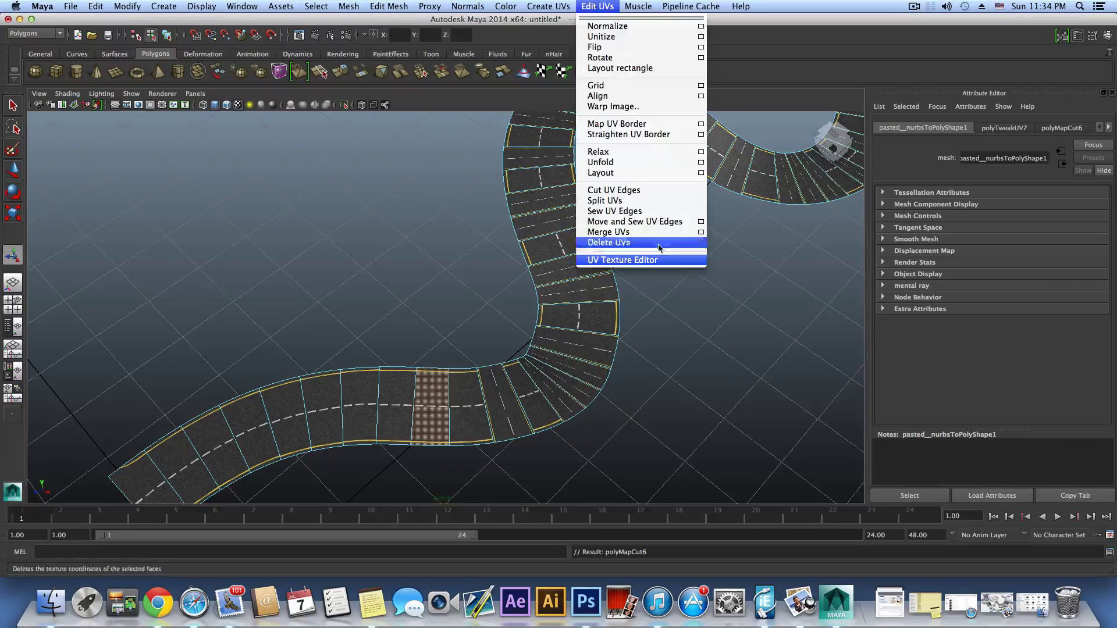
click(620, 262)
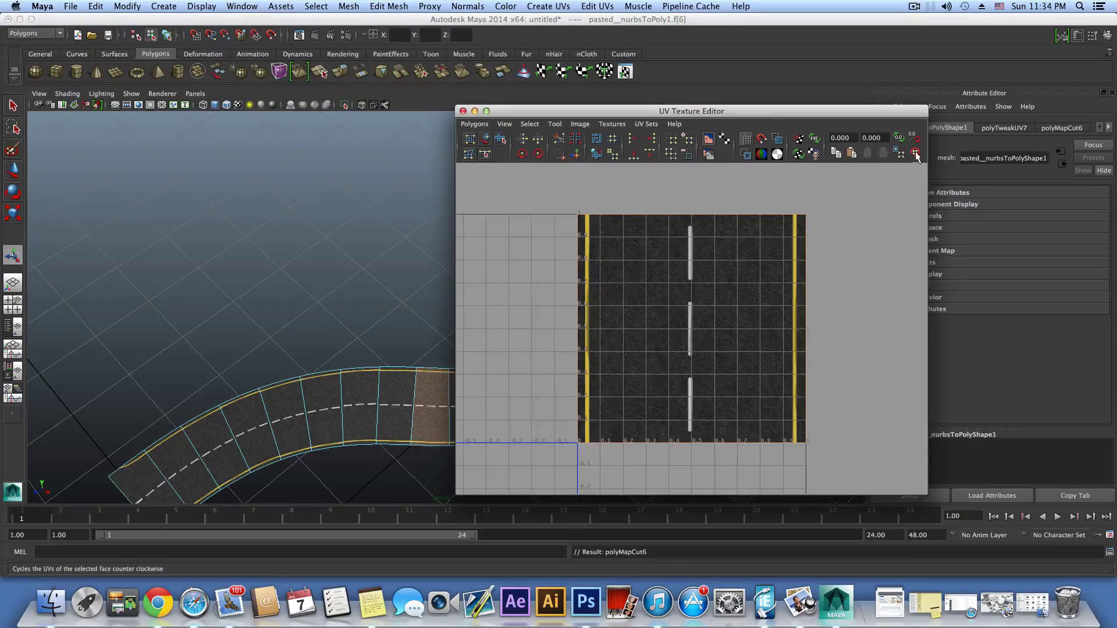
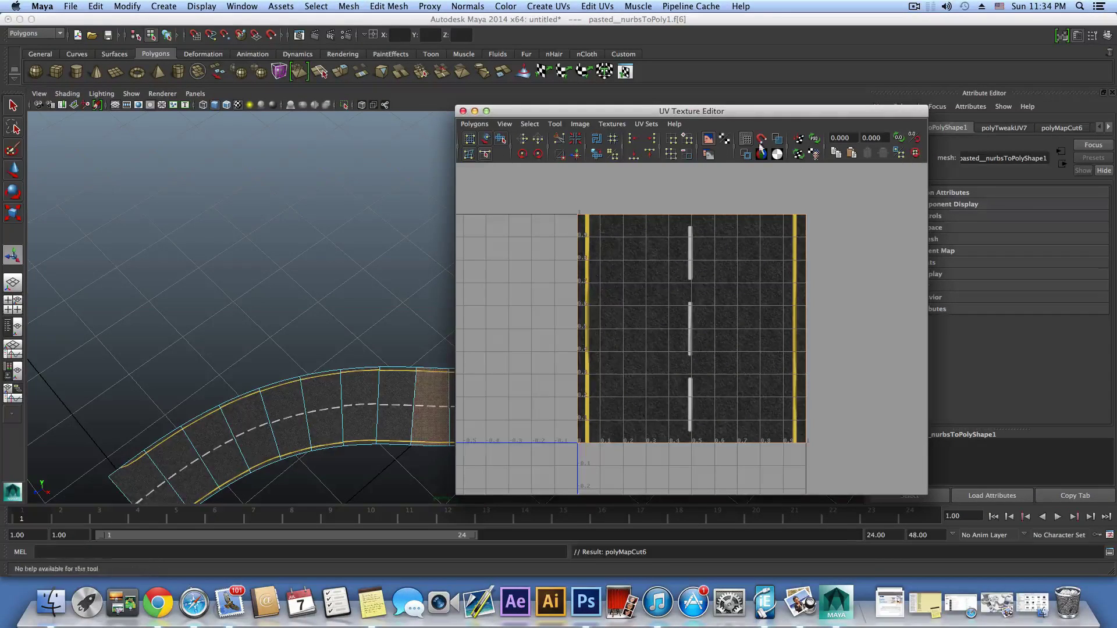
drag(620, 109, 761, 39)
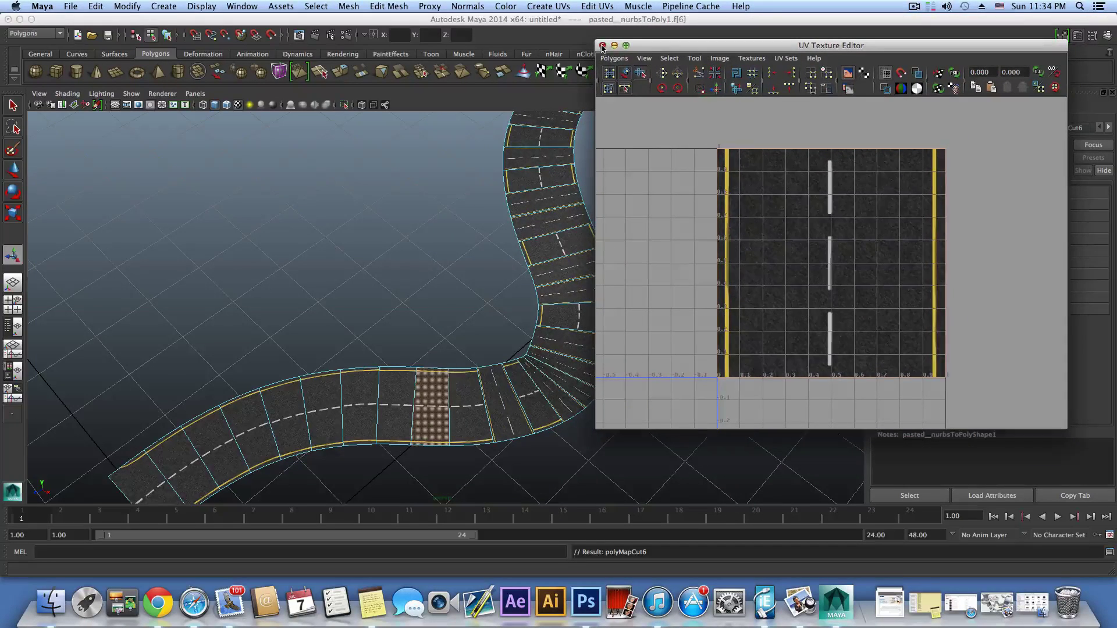
click(602, 42)
Repeat the counterclockwise UV cycle on the 11th, 13th and 14th faces, where the road enters the first bend.
right_drag(508, 411, 554, 403)
click(506, 401)
key(g)
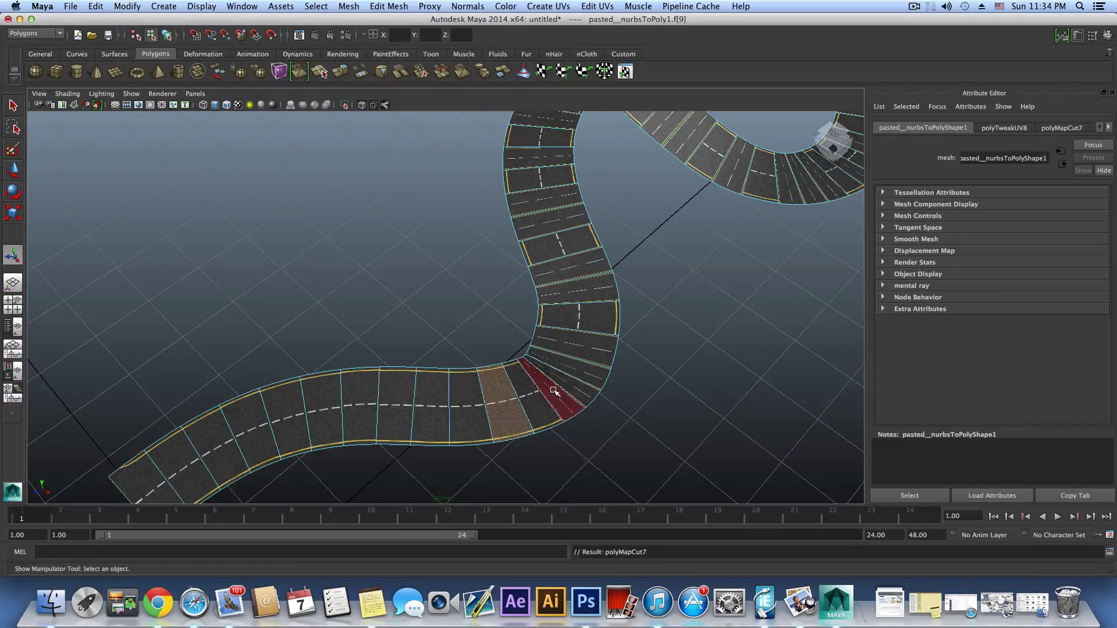
click(556, 391)
key(g)
right_click(569, 386)
click(568, 393)
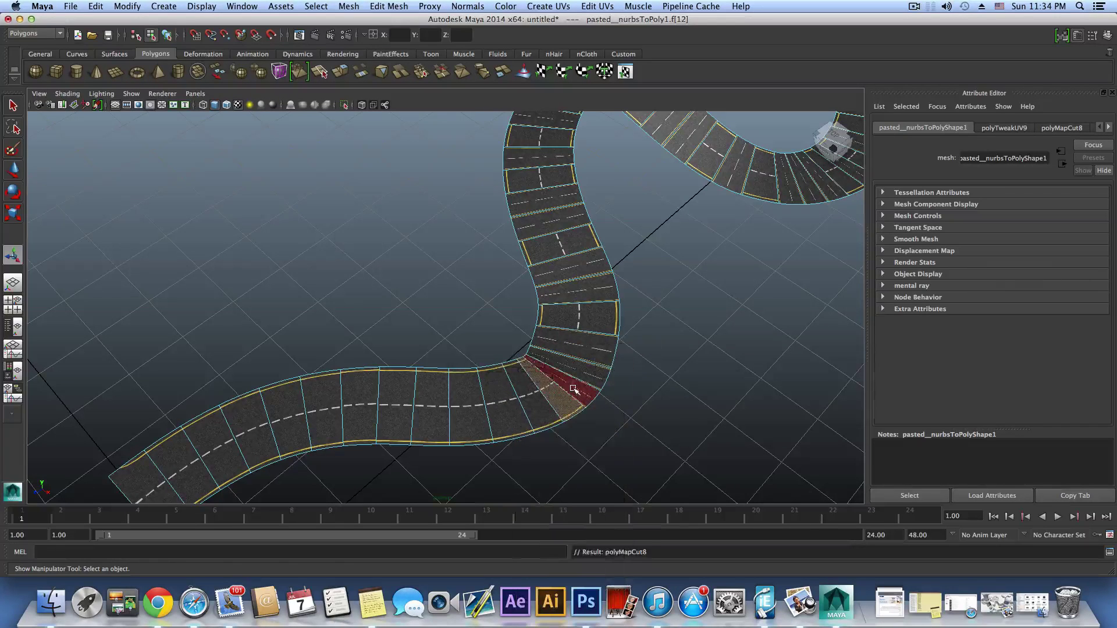
key(g)
Repeat the counterclockwise UV cycle on the 15th and 16th faces, around the outside of the first bend.
right_drag(576, 363, 577, 388)
click(576, 372)
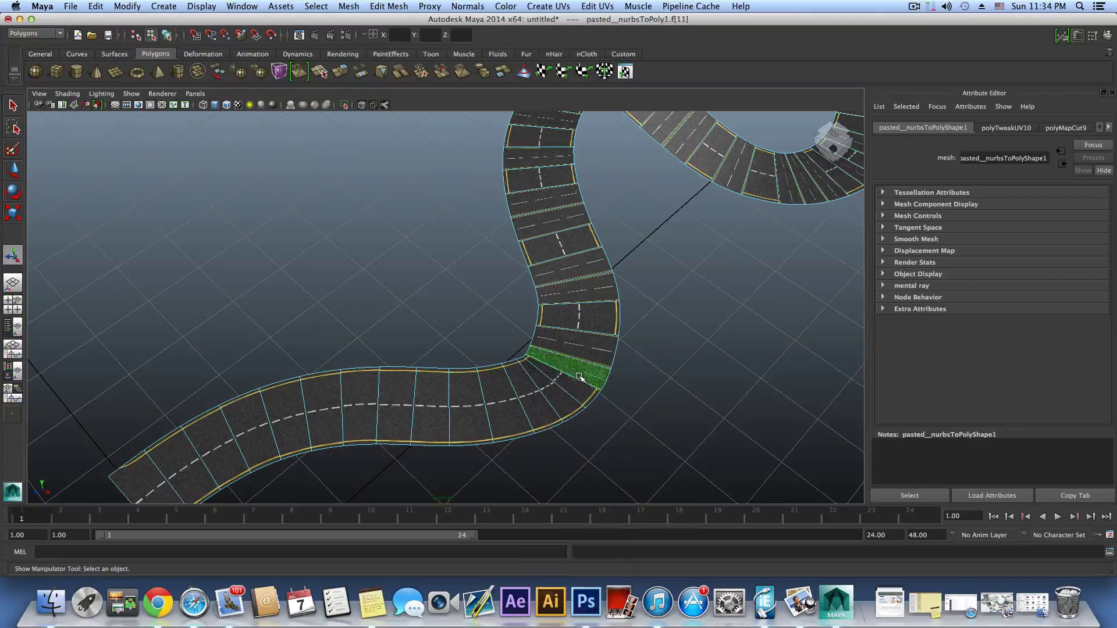
key(g)
right_drag(588, 343, 589, 369)
click(586, 346)
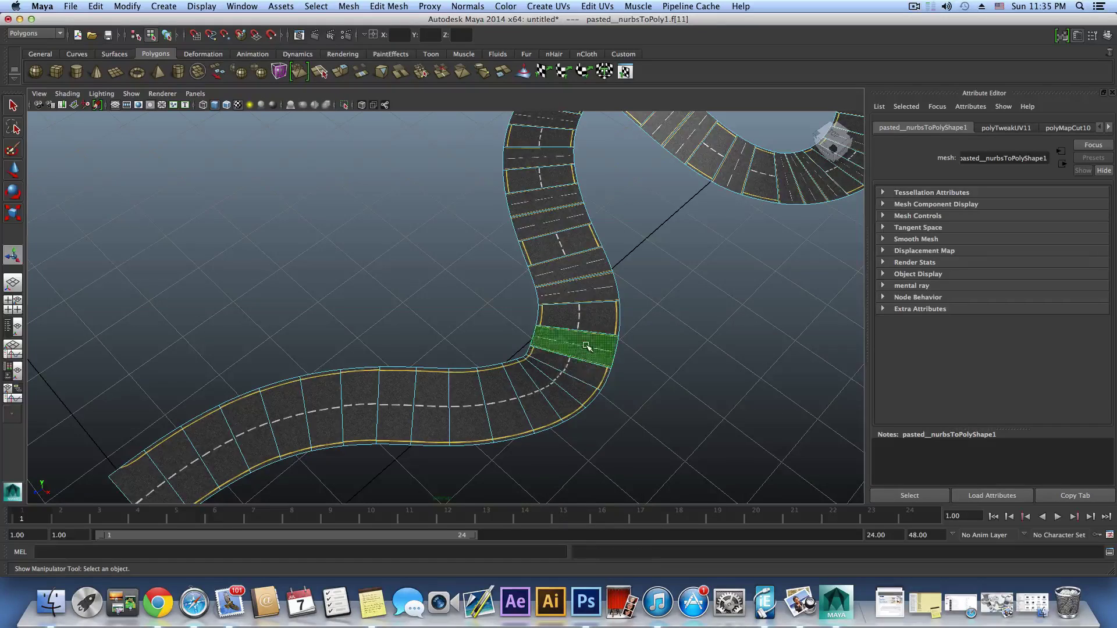
key(g)
Repeat the counterclockwise UV cycle on the two adjacent misaligned faces just past the first bend.
right_drag(582, 289, 581, 319)
click(579, 291)
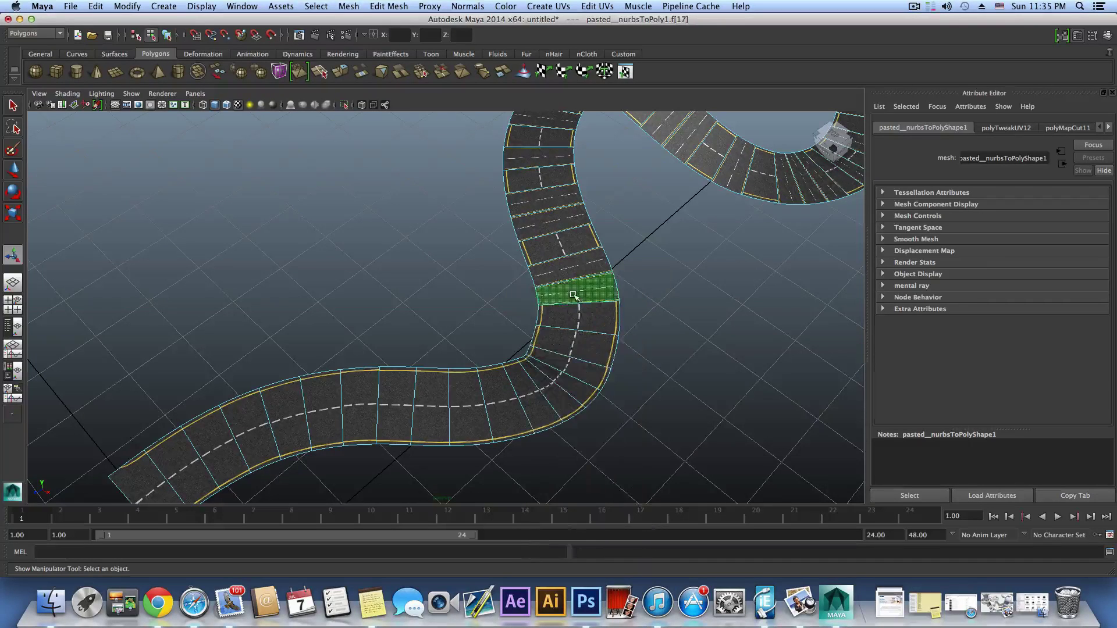
key(g)
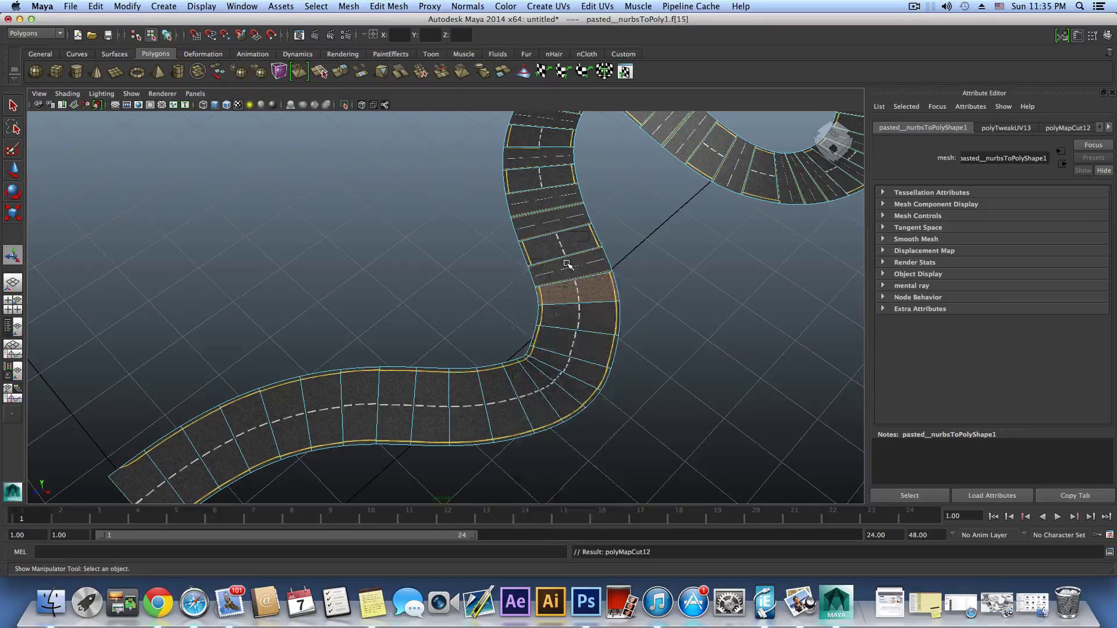
mouse_move(567, 264)
right_down()
mouse_move(558, 233)
mouse_move(559, 256)
right_up()
click(574, 267)
key(g)
Repeat the counterclockwise UV cycle on the next three misaligned faces along the stretch towards the loop.
click(549, 220)
key(g)
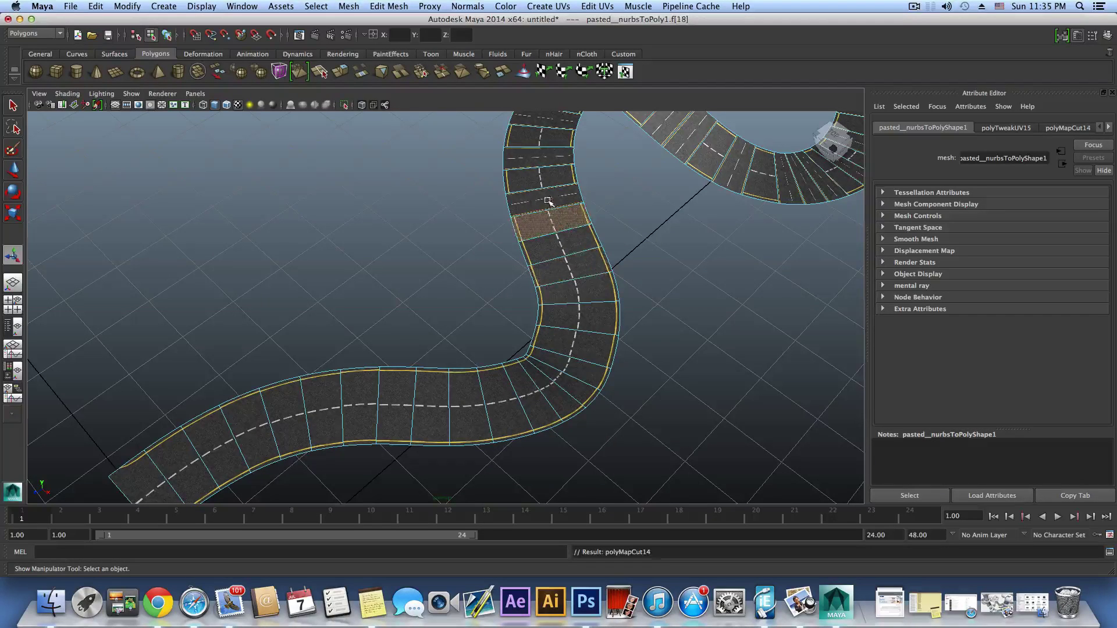
right_drag(548, 201, 549, 232)
click(544, 195)
key(g)
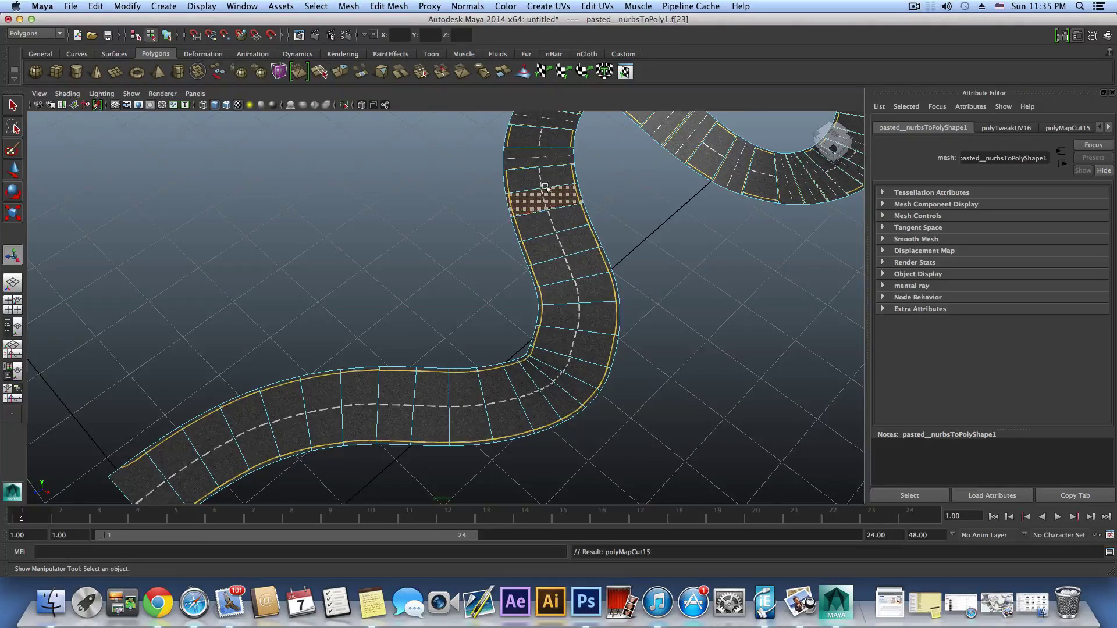
right_drag(539, 154, 540, 174)
click(542, 156)
key(g)
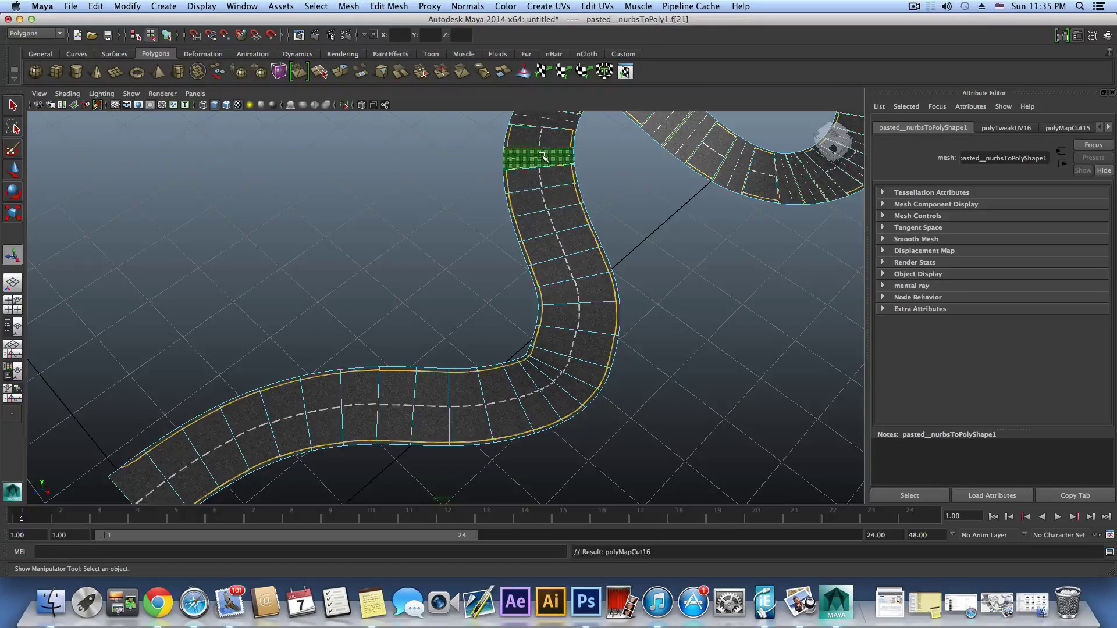
Repeat the counterclockwise UV cycle on the misaligned face just before the road passes under its loop.
alt+middle_drag(568, 201, 450, 259)
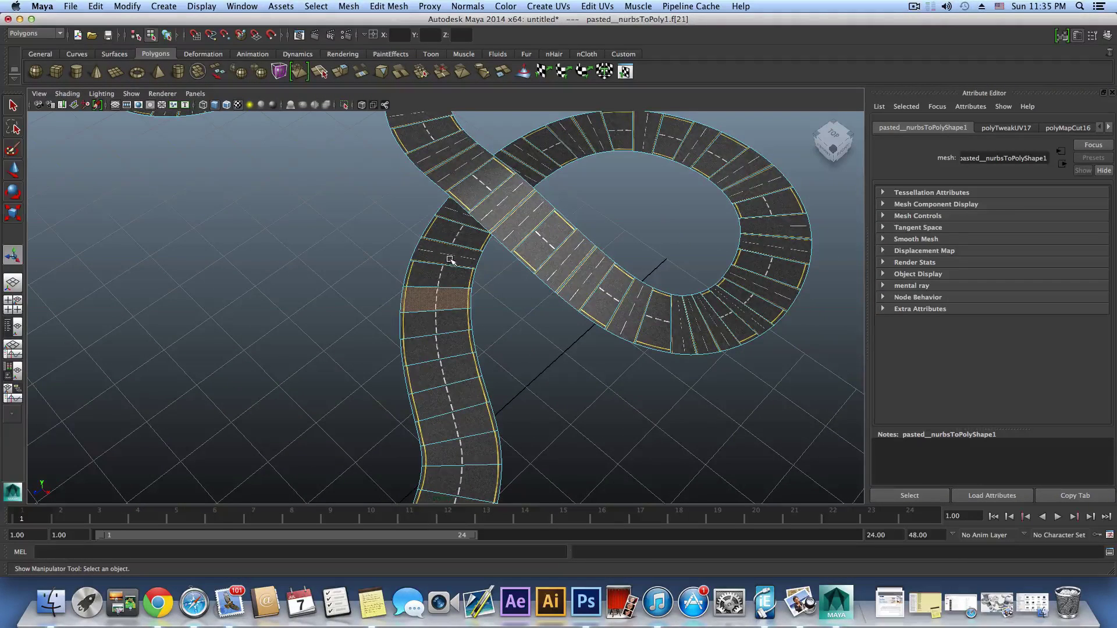
right_drag(454, 258, 460, 268)
click(464, 257)
key(g)
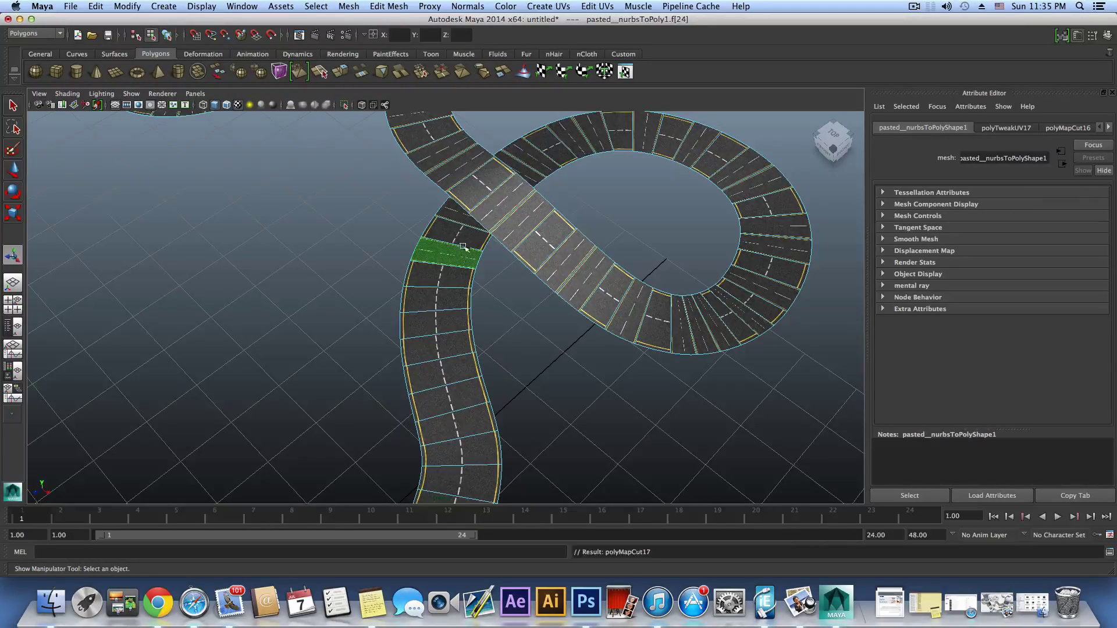
Switch to object selection and examine the looping road and the untextured winding road from several angles.
scroll(472, 278, down, 5)
alt+drag(467, 344, 583, 305)
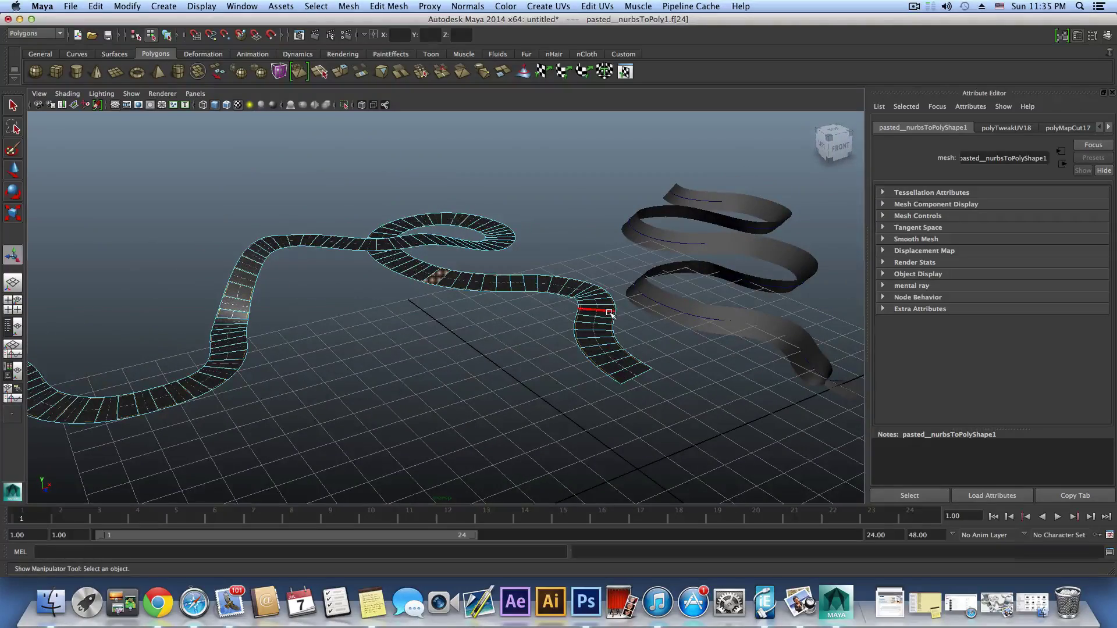
key(F8)
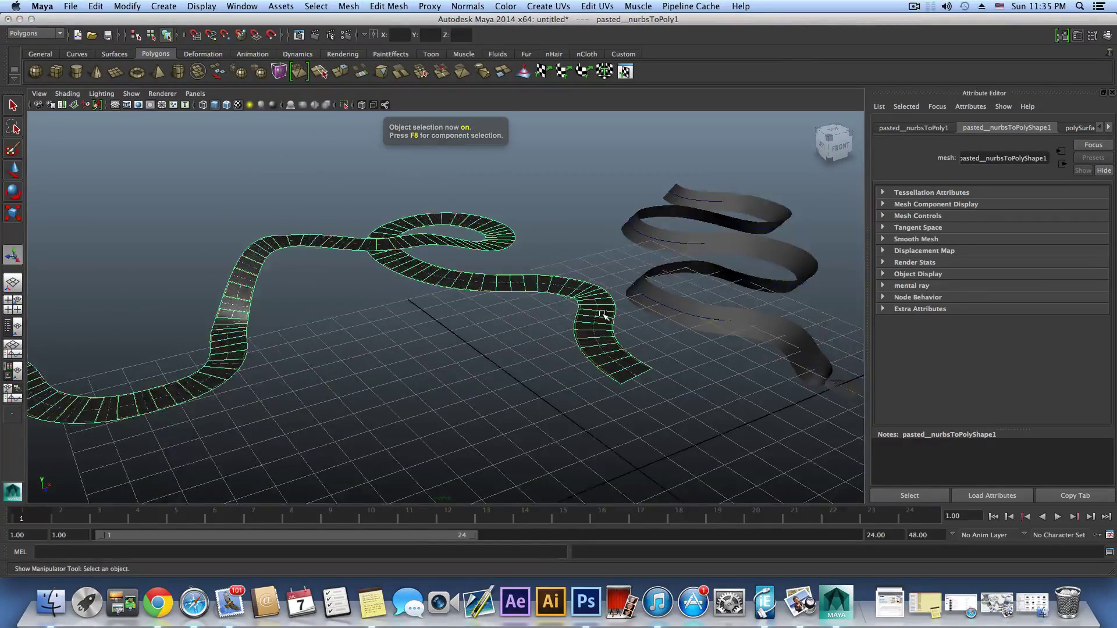
alt+drag(604, 315, 364, 354)
alt+right_drag(364, 354, 741, 426)
alt+middle_drag(657, 396, 566, 481)
scroll(575, 434, down, 5)
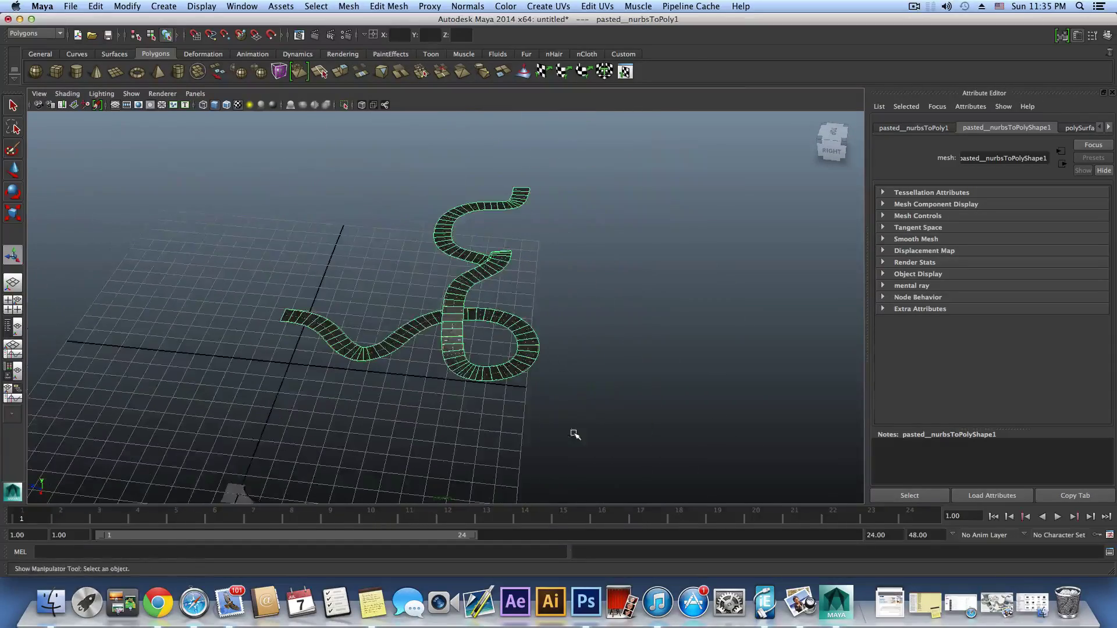
scroll(373, 390, down, 4)
alt+drag(374, 399, 525, 368)
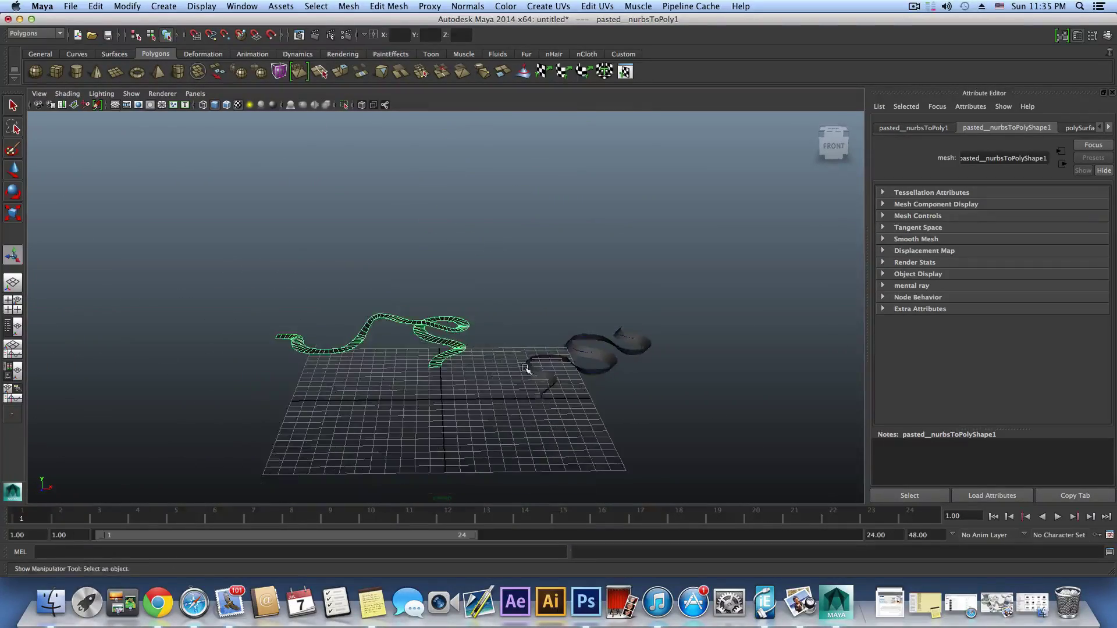
alt+drag(463, 415, 511, 446)
alt+right_drag(511, 445, 629, 423)
alt+middle_drag(628, 424, 608, 362)
alt+drag(608, 363, 509, 453)
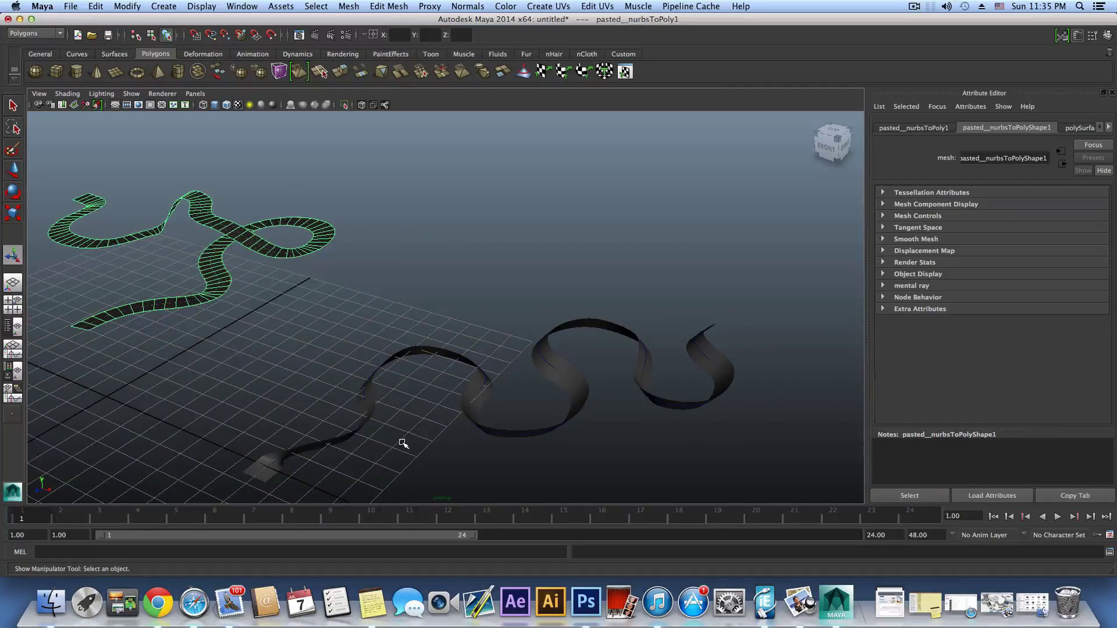
alt+drag(403, 444, 769, 421)
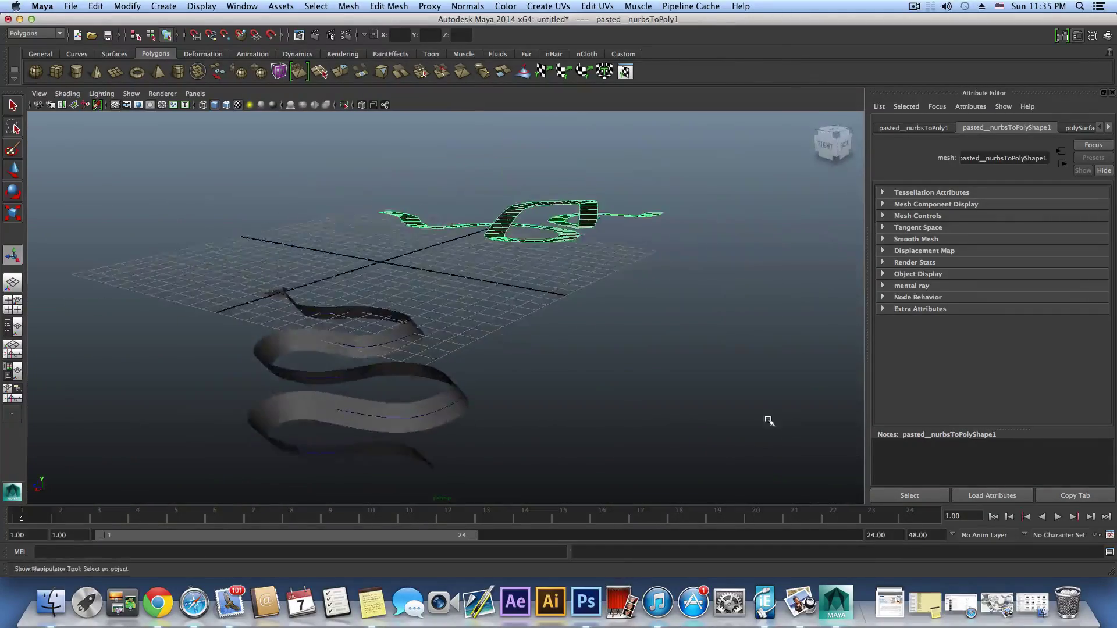
alt+drag(393, 417, 439, 428)
Undo the switch to object selection and the last UV cycle on the looping road.
key(z)
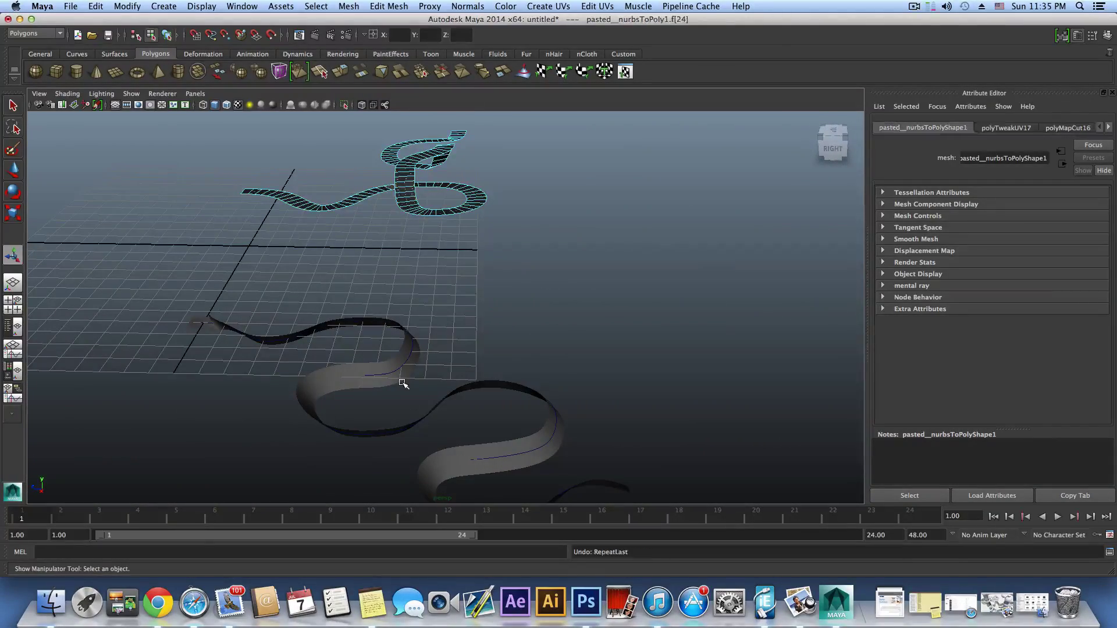
alt+drag(387, 299, 497, 351)
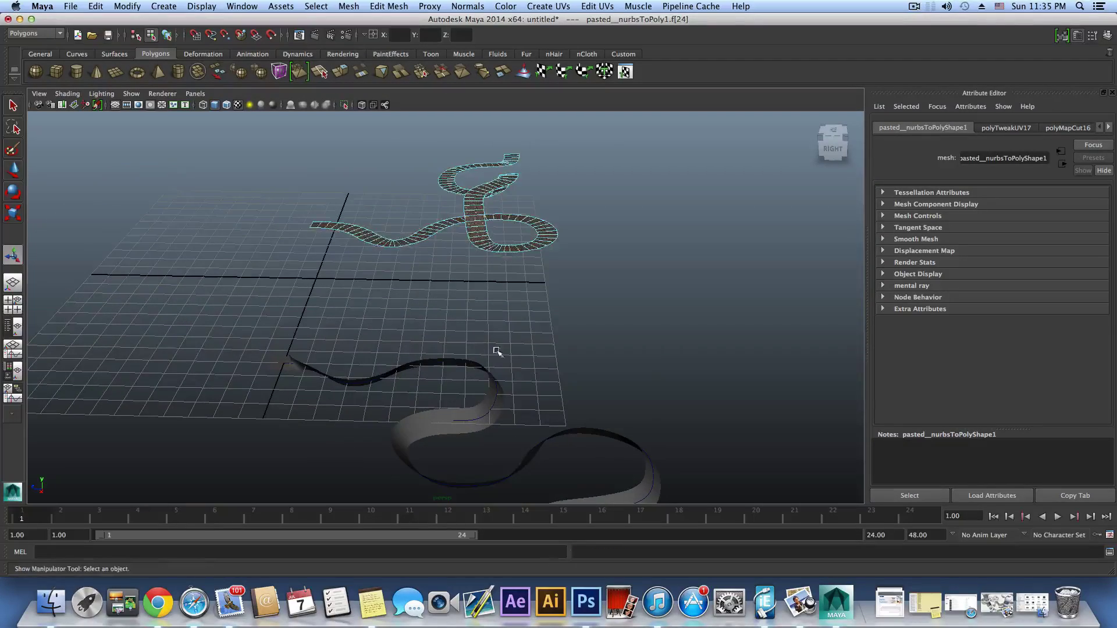
Undo the last face edit, switch back to object selection, and copy the textured looping road.
key(z)
alt+drag(565, 332, 628, 304)
alt+right_drag(629, 304, 463, 298)
alt+drag(463, 298, 393, 280)
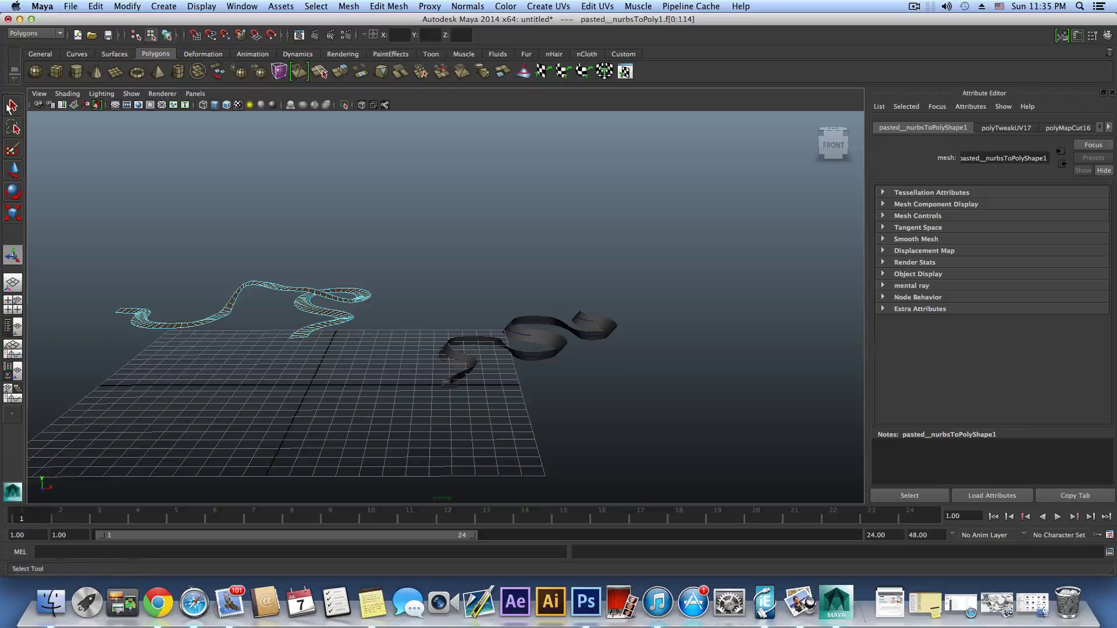
key(q)
key(F8)
drag(228, 272, 290, 335)
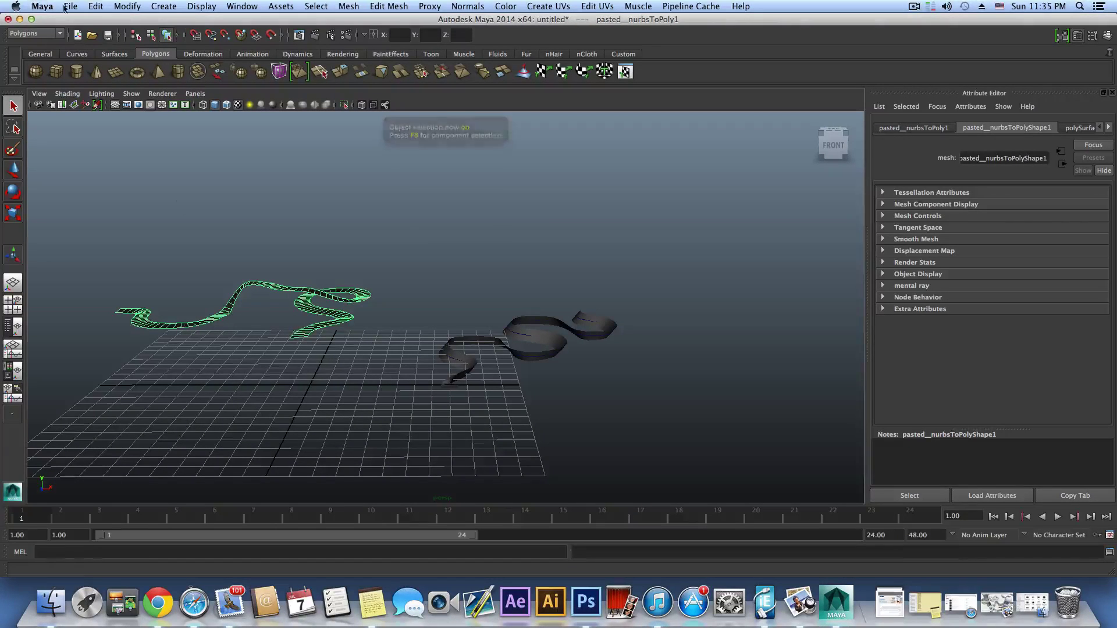
click(95, 6)
click(106, 86)
Start a new scene and paste the copied road into it.
click(70, 6)
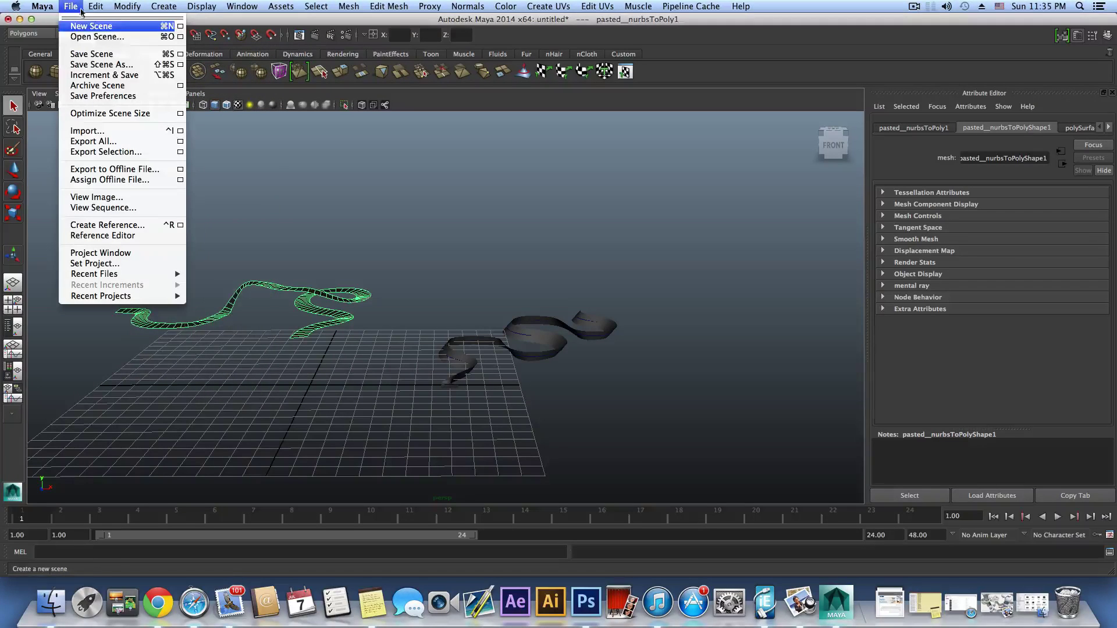
click(87, 26)
click(554, 298)
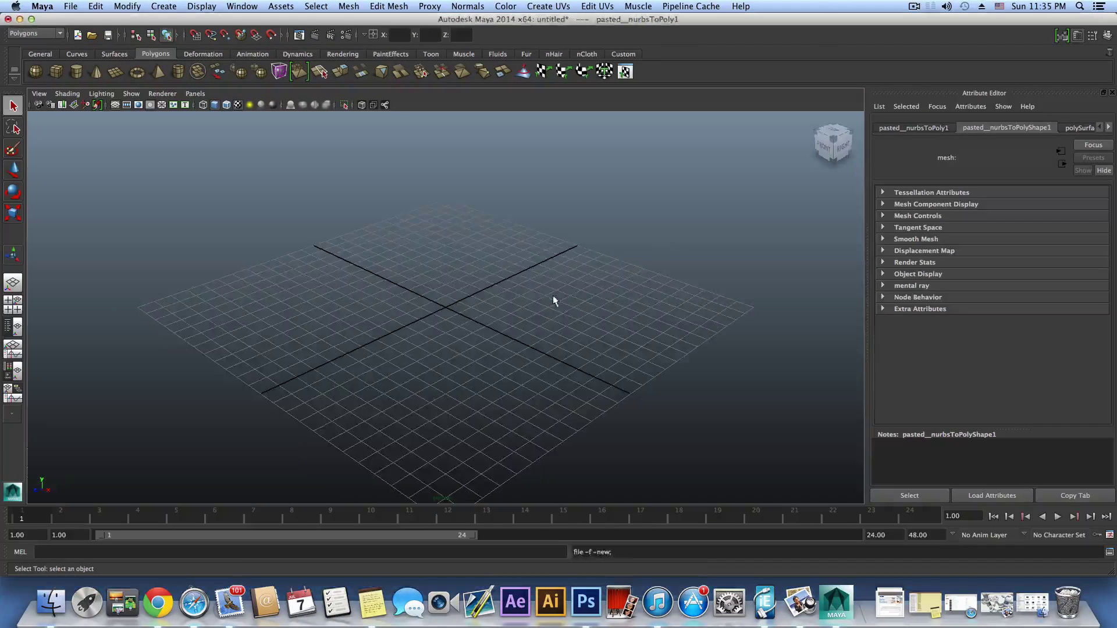
click(94, 7)
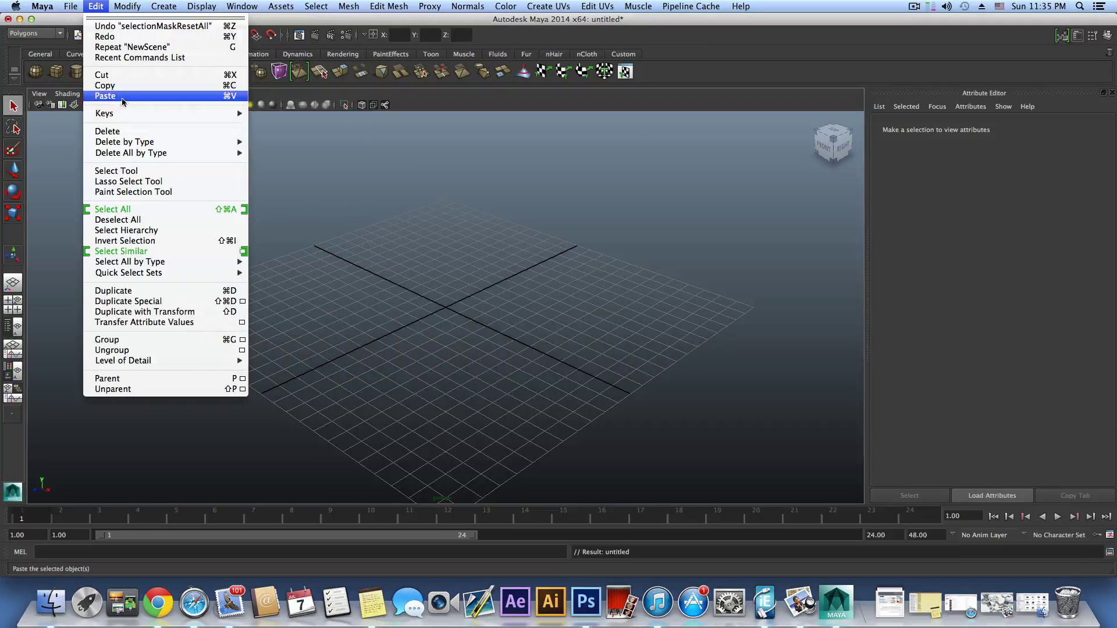
click(105, 96)
Show the pasted road in shaded display with its texture.
alt+drag(474, 386, 456, 381)
key(5)
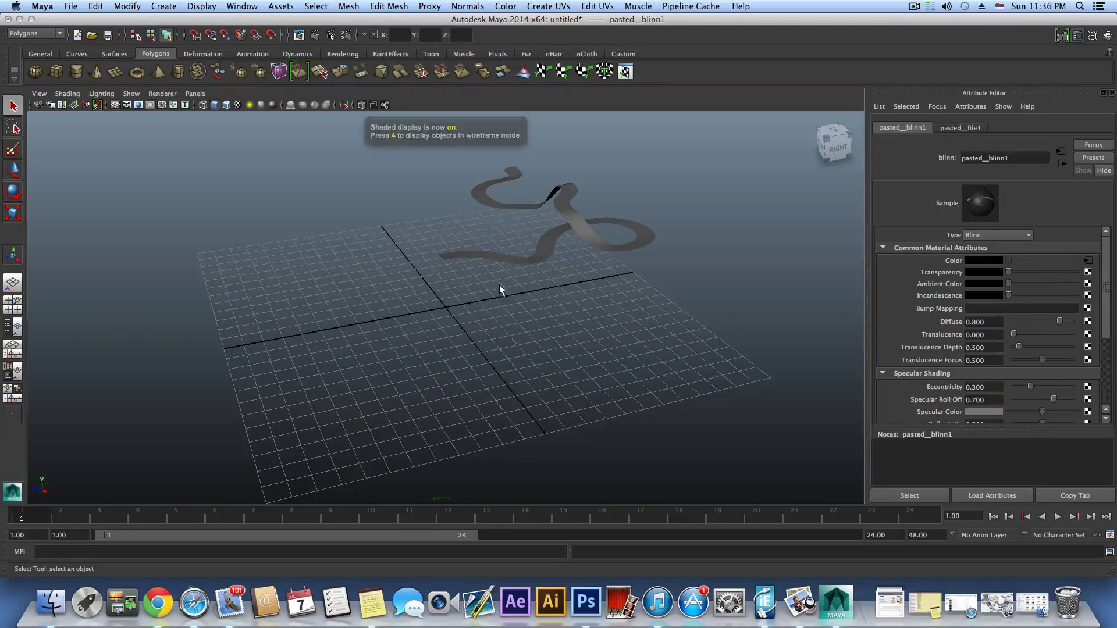
key(6)
mouse_move(541, 260)
alt+mouse_down()
mouse_move(539, 312)
mouse_move(521, 349)
mouse_move(494, 320)
mouse_move(554, 393)
mouse_move(536, 380)
alt+mouse_up()
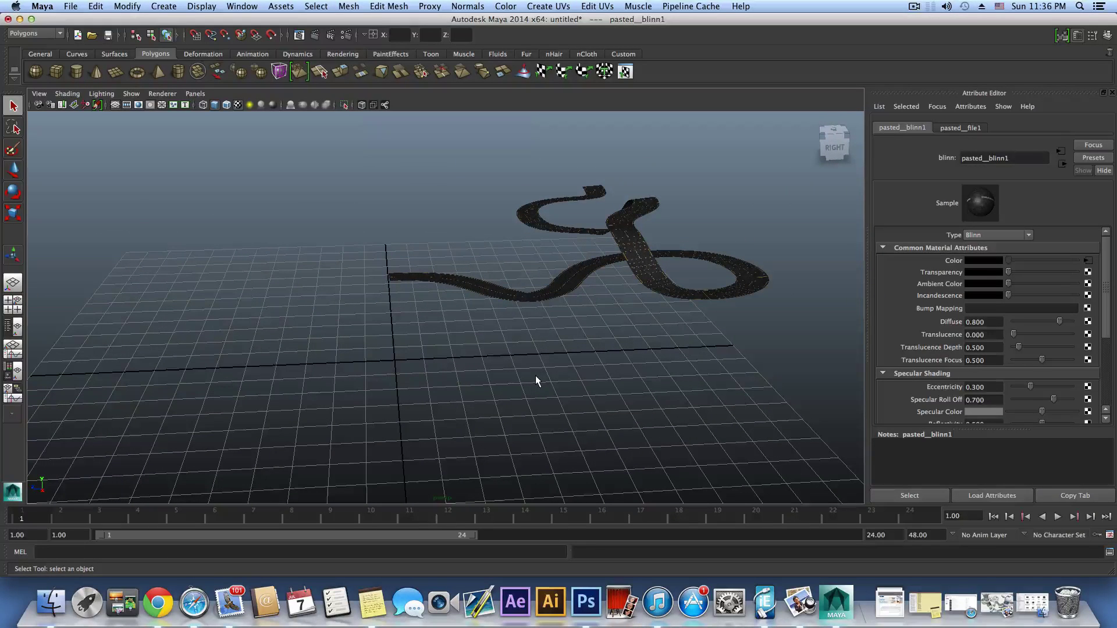
Move the pasted road down towards the grid and far off beyond the grid's side.
click(469, 277)
key(w)
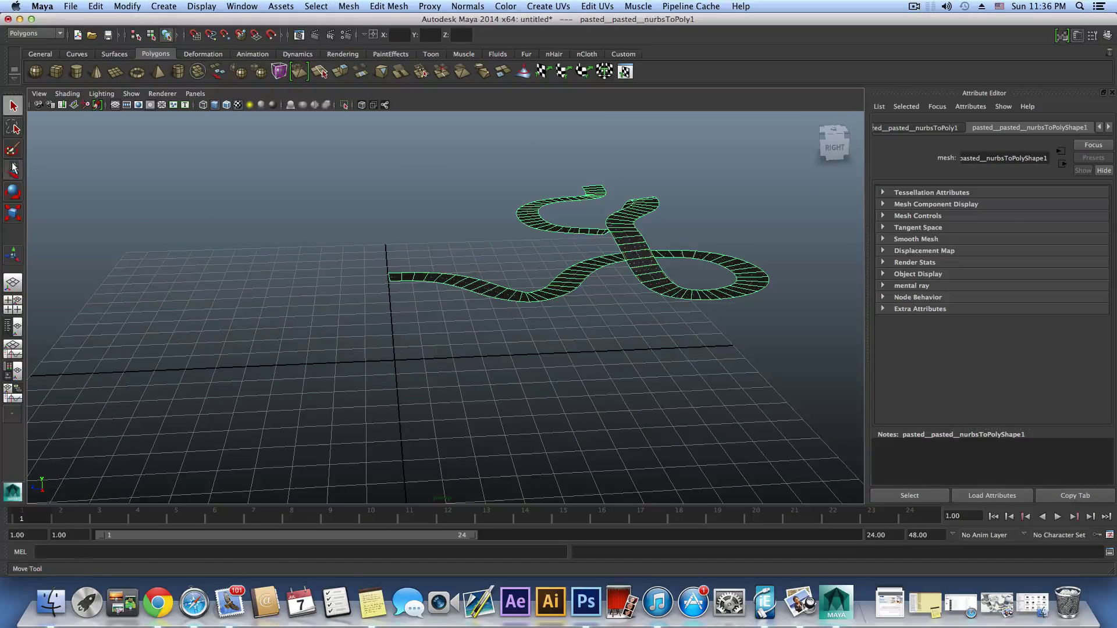
click(395, 243)
drag(395, 243, 440, 306)
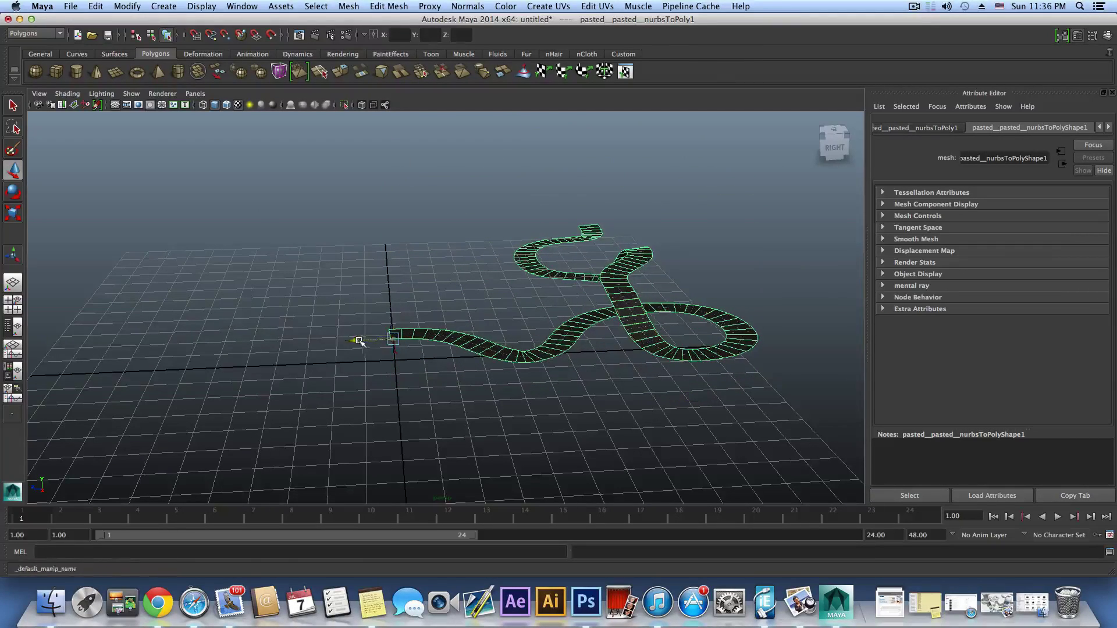
drag(359, 341, 11, 354)
scroll(369, 352, down, 6)
drag(251, 326, 13, 334)
scroll(408, 386, up, 6)
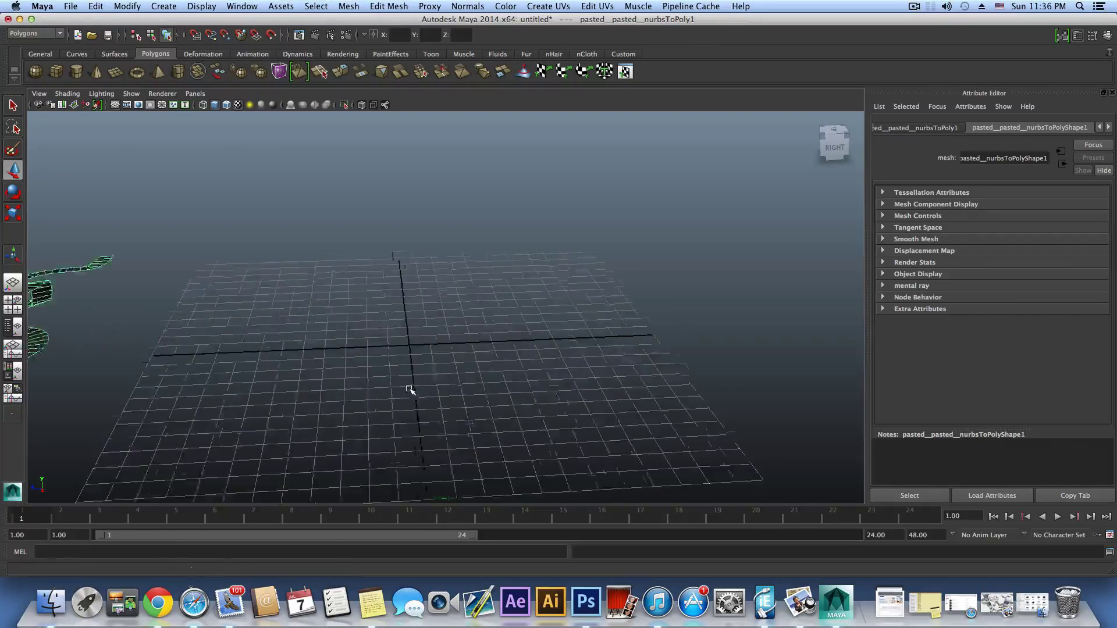
Create a polygon plane at the origin and set its width and height subdivisions to 1.
alt+drag(356, 365, 479, 369)
click(116, 71)
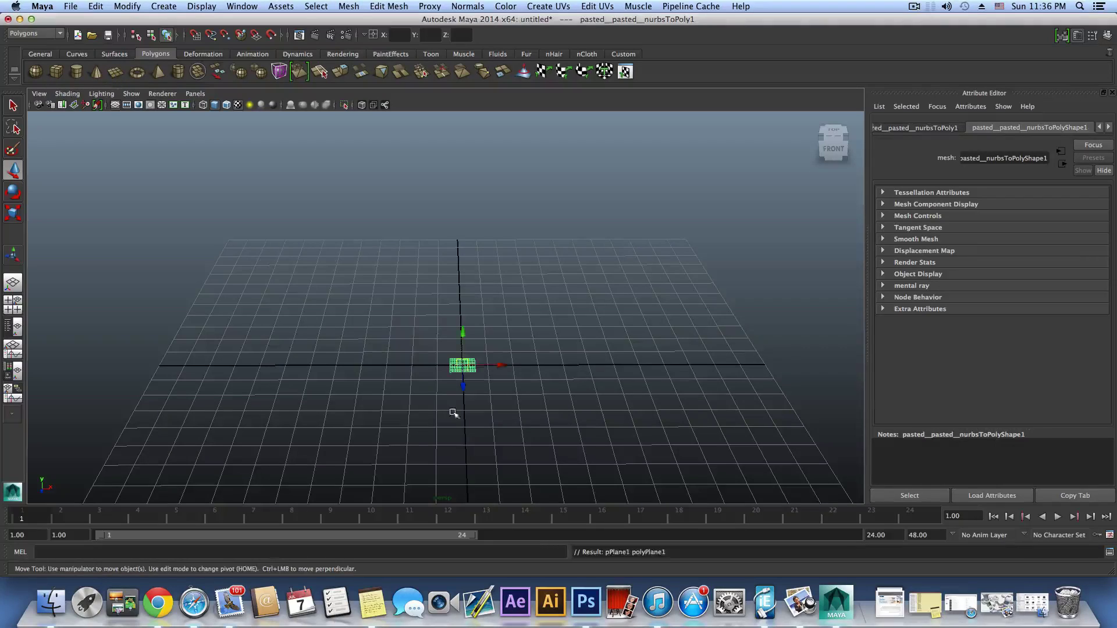
scroll(453, 409, up, 3)
alt+middle_drag(453, 409, 375, 322)
alt+right_drag(376, 322, 562, 366)
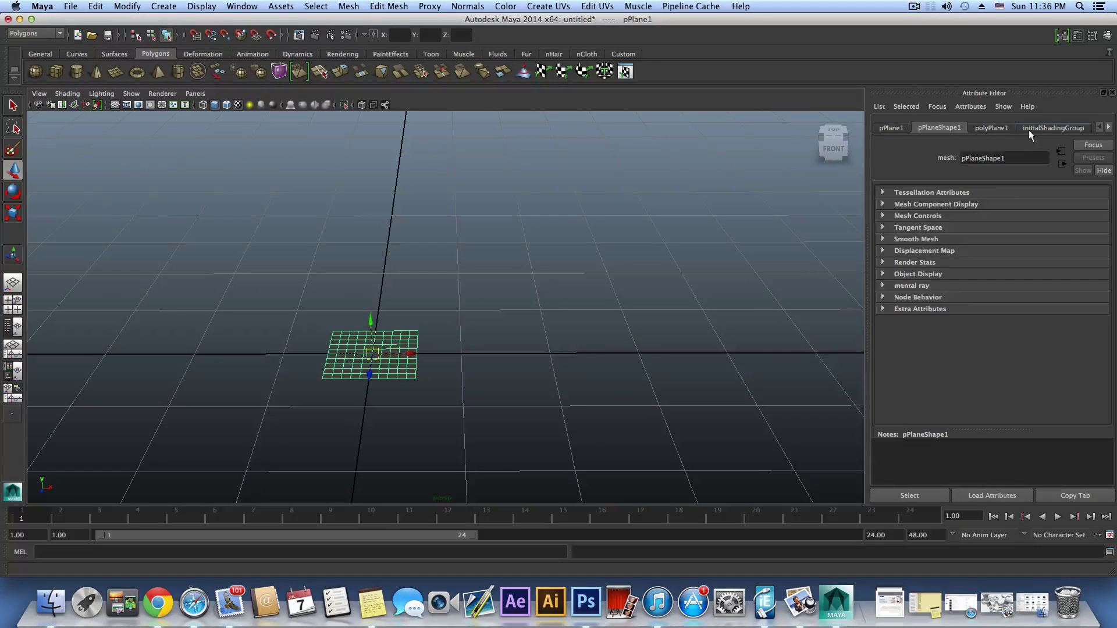
click(993, 128)
drag(1027, 237, 997, 250)
Begin a CV curve in the top view at the plane's centre, running straight along the Z axis into a first bend towards positive X.
alt+drag(389, 395, 200, 22)
click(153, 11)
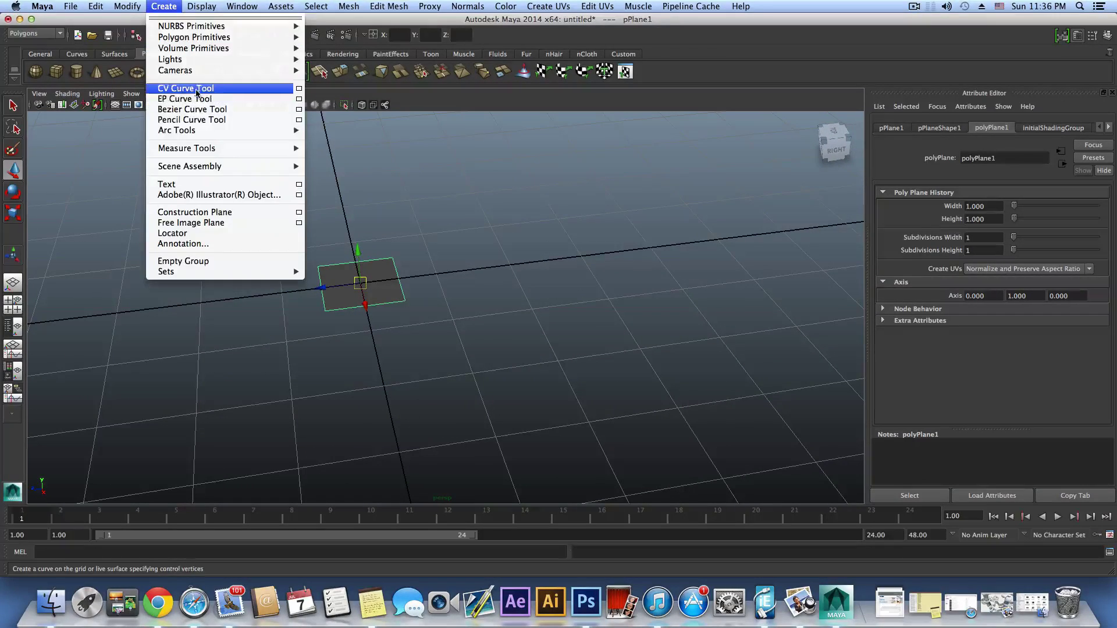
click(195, 88)
key(space)
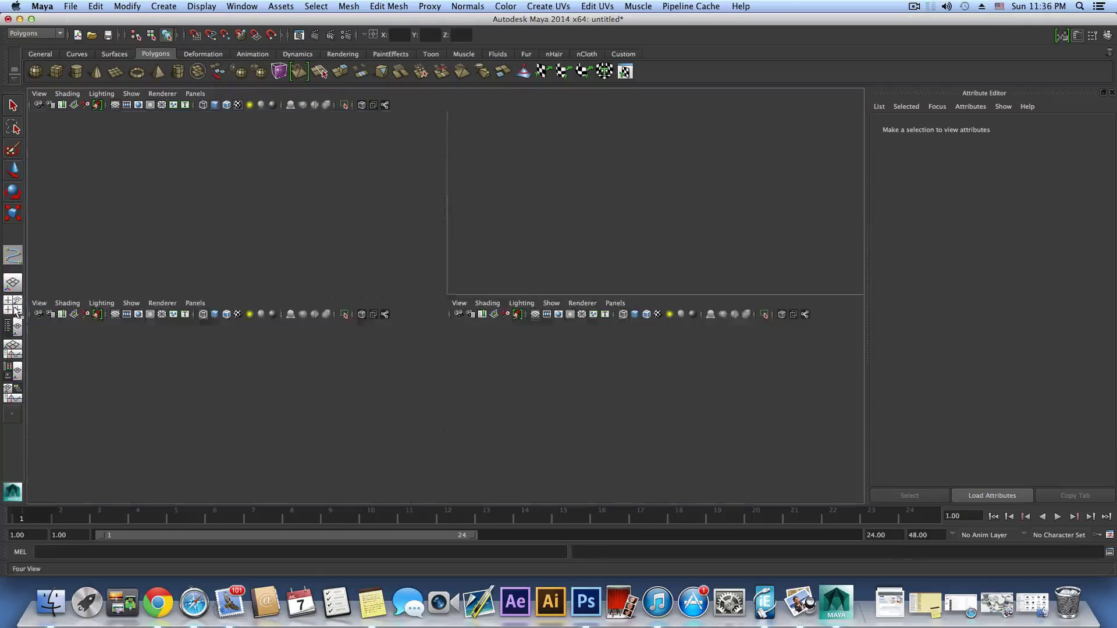
key(space)
alt+middle_drag(424, 304, 451, 349)
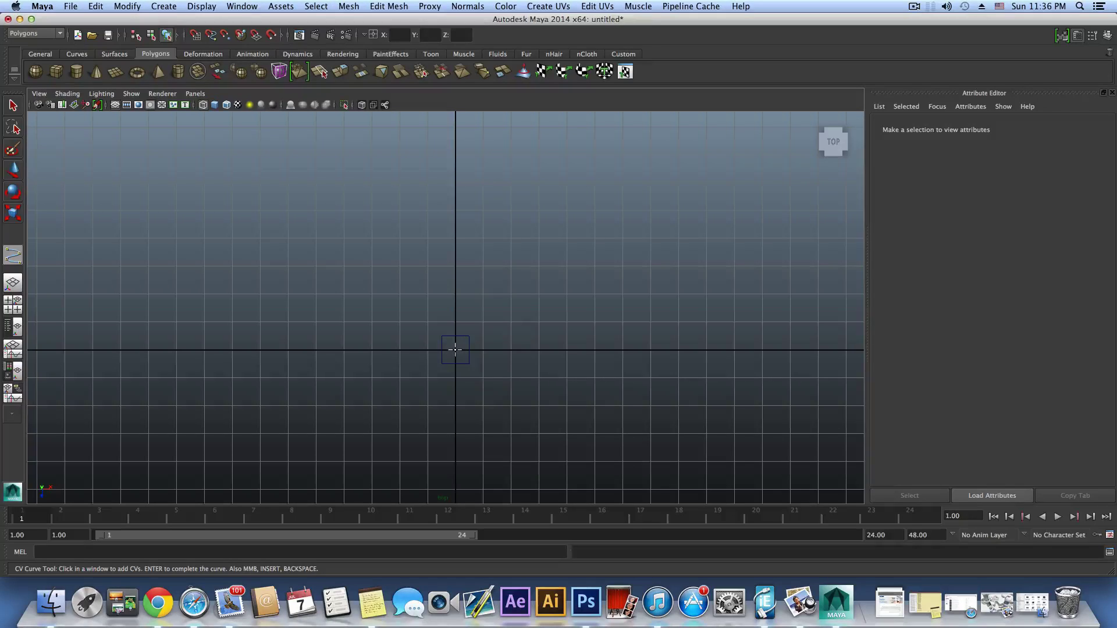
click(455, 349)
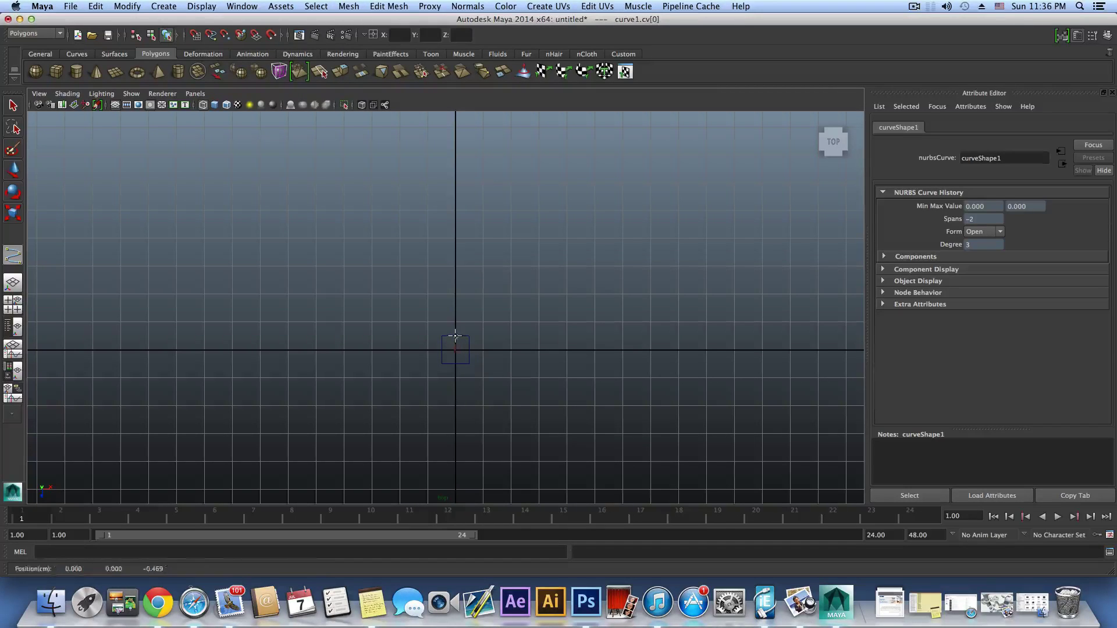
click(455, 335)
click(455, 321)
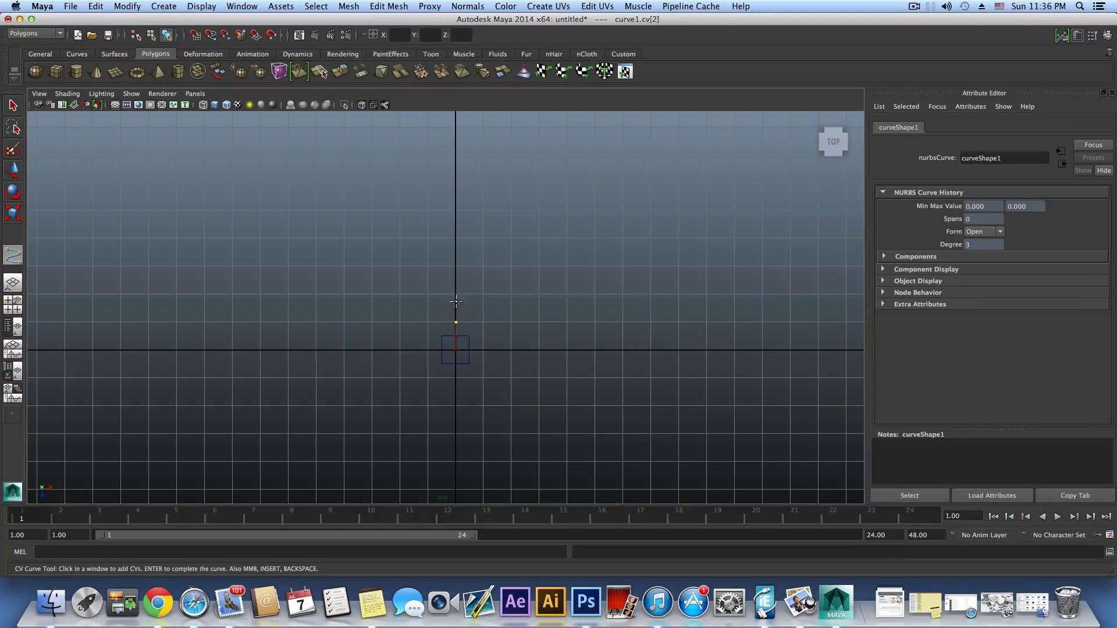
click(456, 277)
click(504, 180)
click(495, 160)
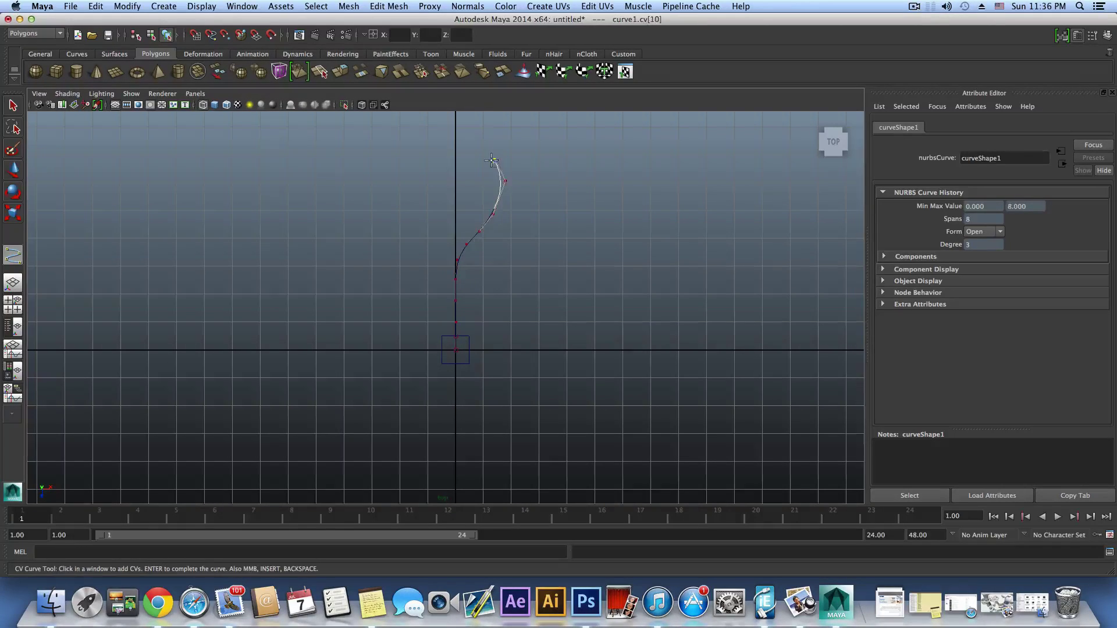
Continue the curve across the Z axis and around a second bend on the negative X side.
alt+middle_drag(495, 160, 491, 247)
click(473, 246)
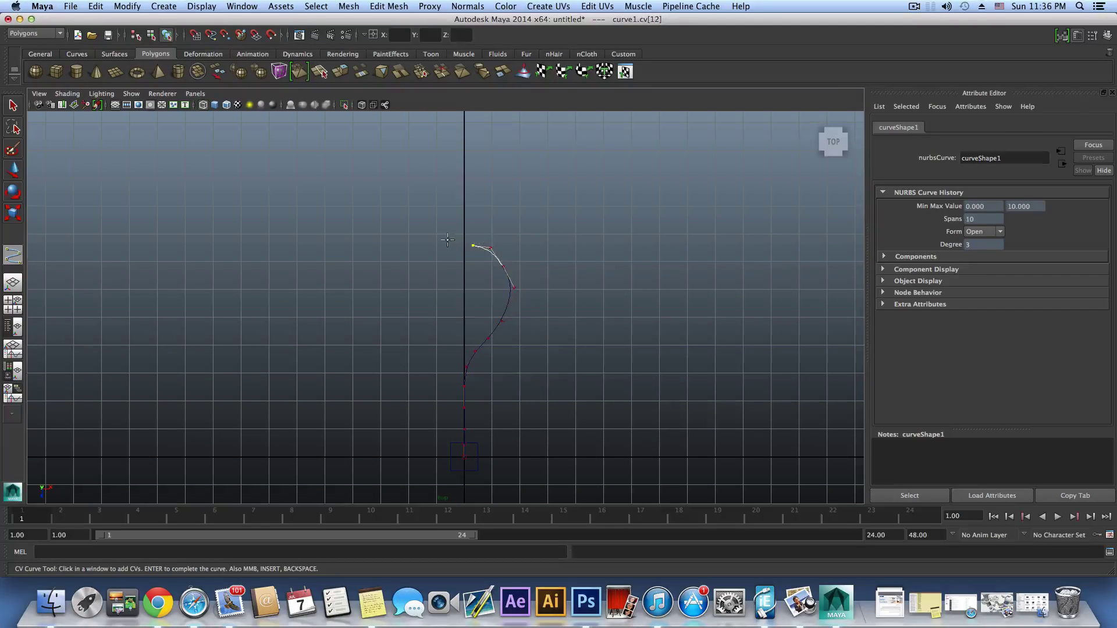
click(392, 178)
alt+middle_drag(419, 176, 419, 264)
click(408, 238)
click(430, 216)
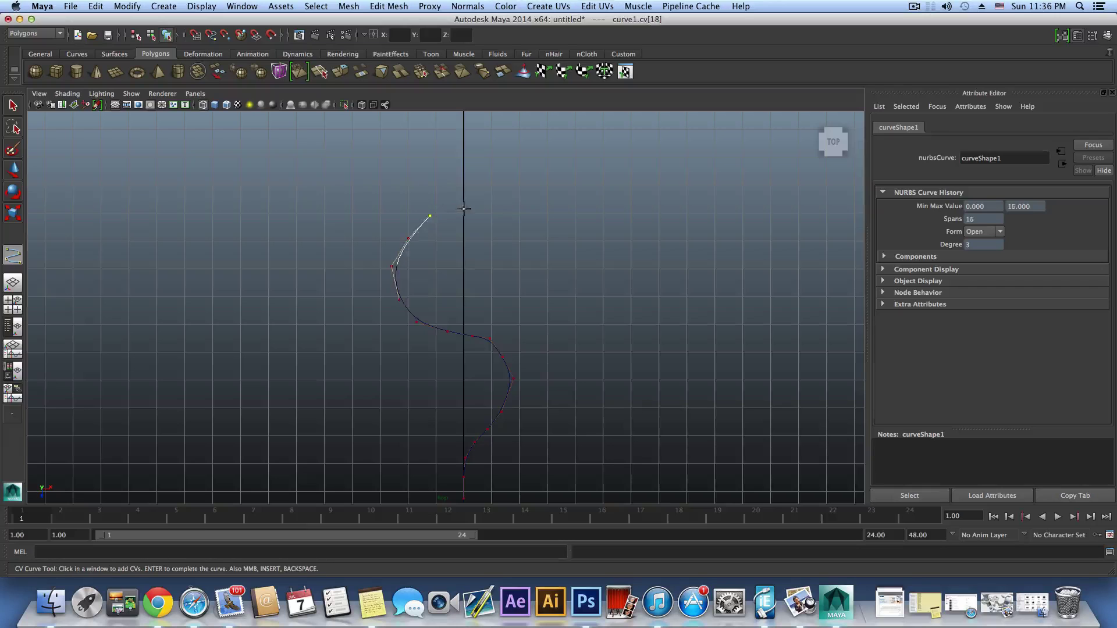
Extend the curve back over the Z axis and around a third bend on the positive X side.
click(464, 210)
click(497, 211)
click(521, 193)
click(529, 159)
click(526, 130)
alt+middle_drag(518, 158, 512, 281)
click(481, 217)
click(447, 218)
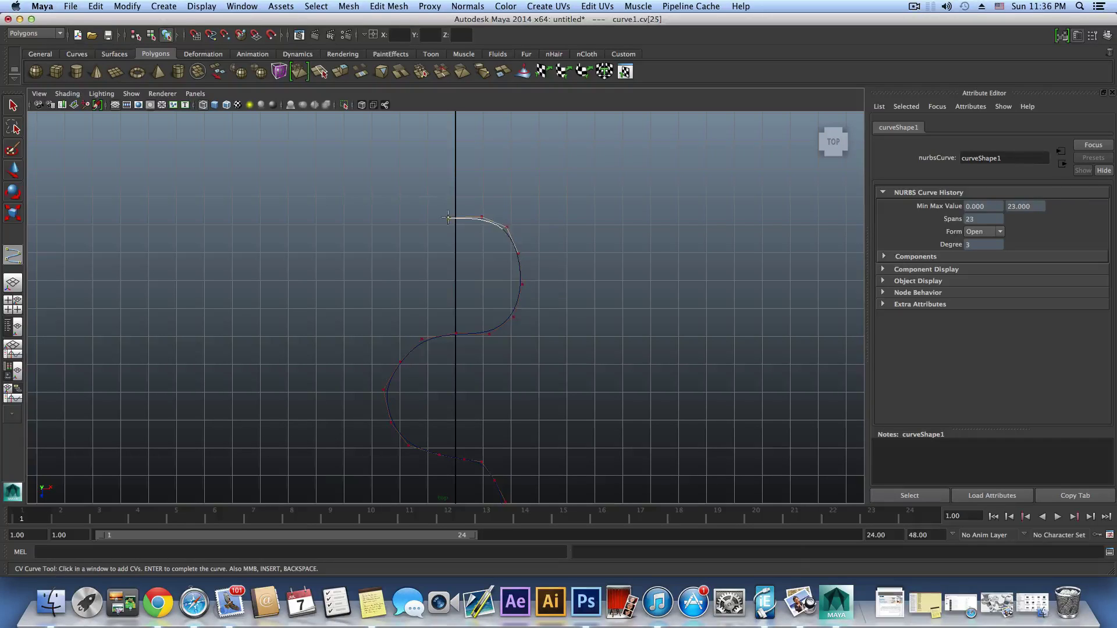
Add curve points forming a fourth bend on the negative X side that returns to the Z axis.
click(411, 215)
click(396, 196)
click(380, 169)
click(381, 142)
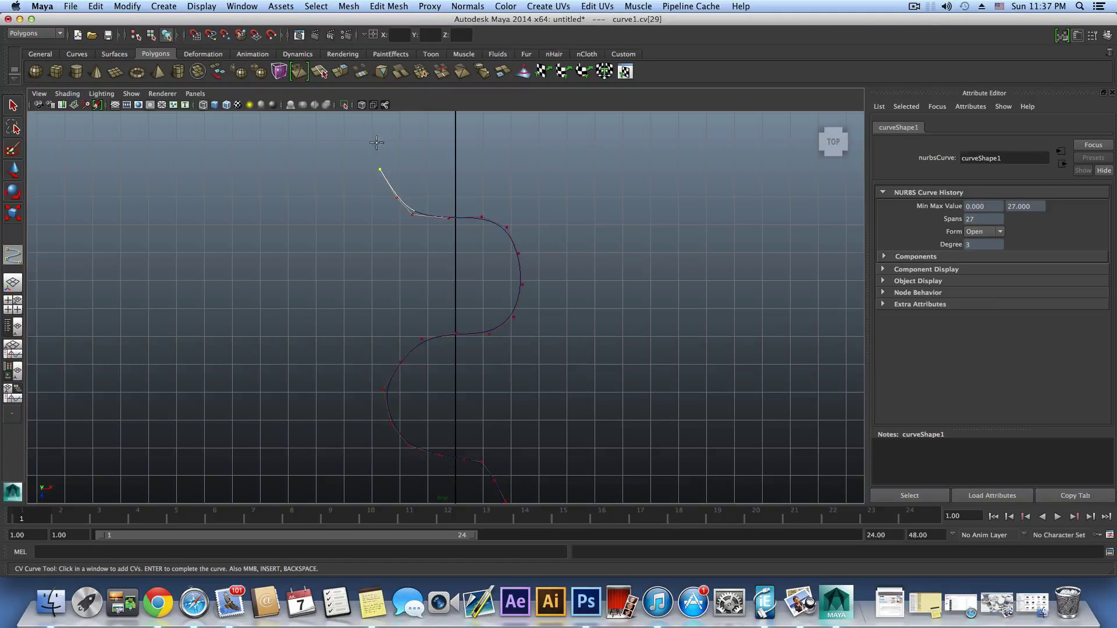
alt+middle_drag(432, 154, 433, 249)
click(417, 214)
click(446, 207)
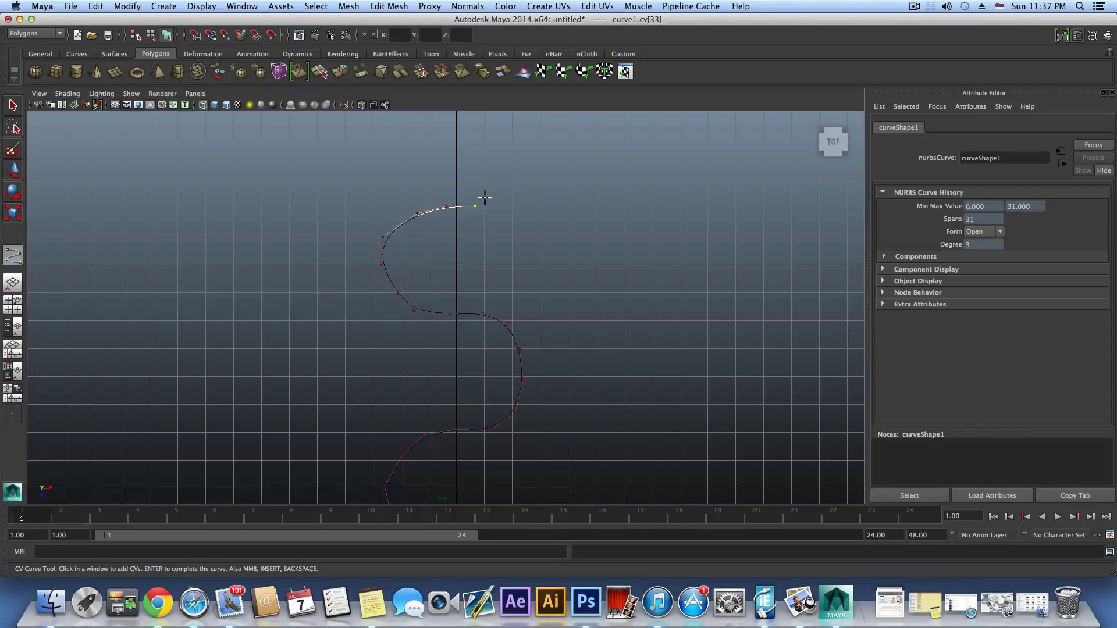
Undo the last curve point, finish the curve, and frame the plane closely in the perspective view.
key(z)
key(w)
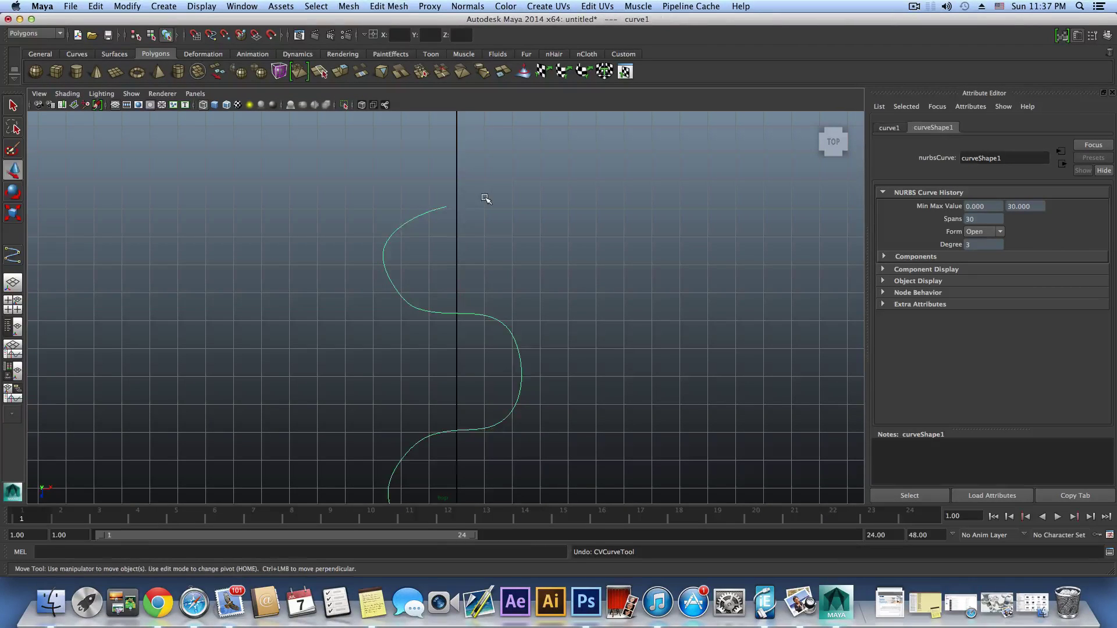
key(space)
key(space)
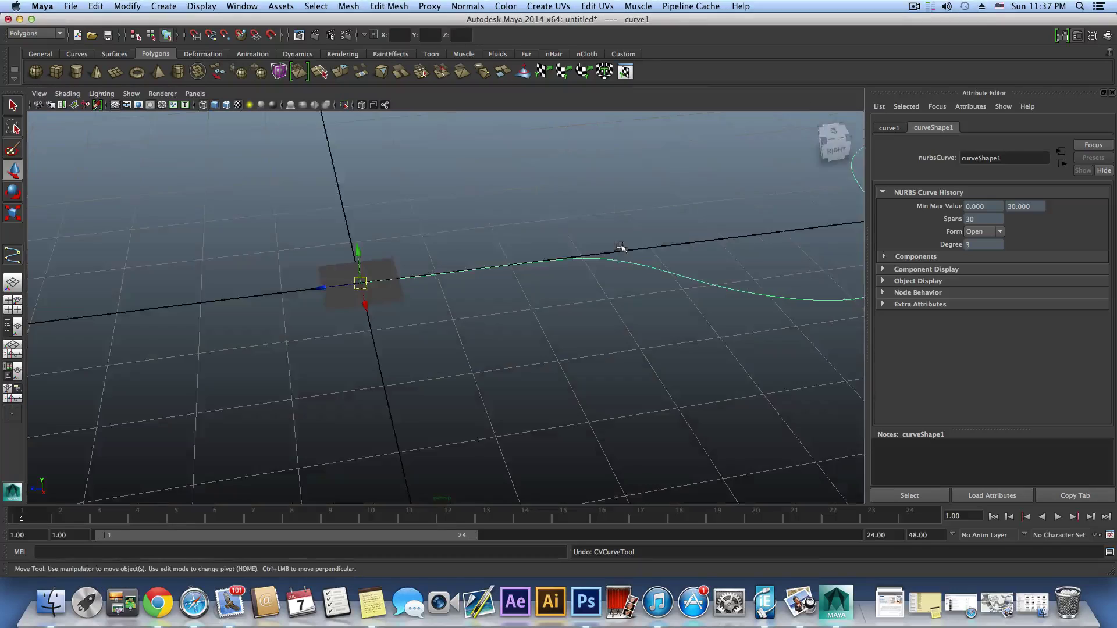
alt+middle_drag(618, 250, 504, 342)
alt+drag(504, 342, 469, 331)
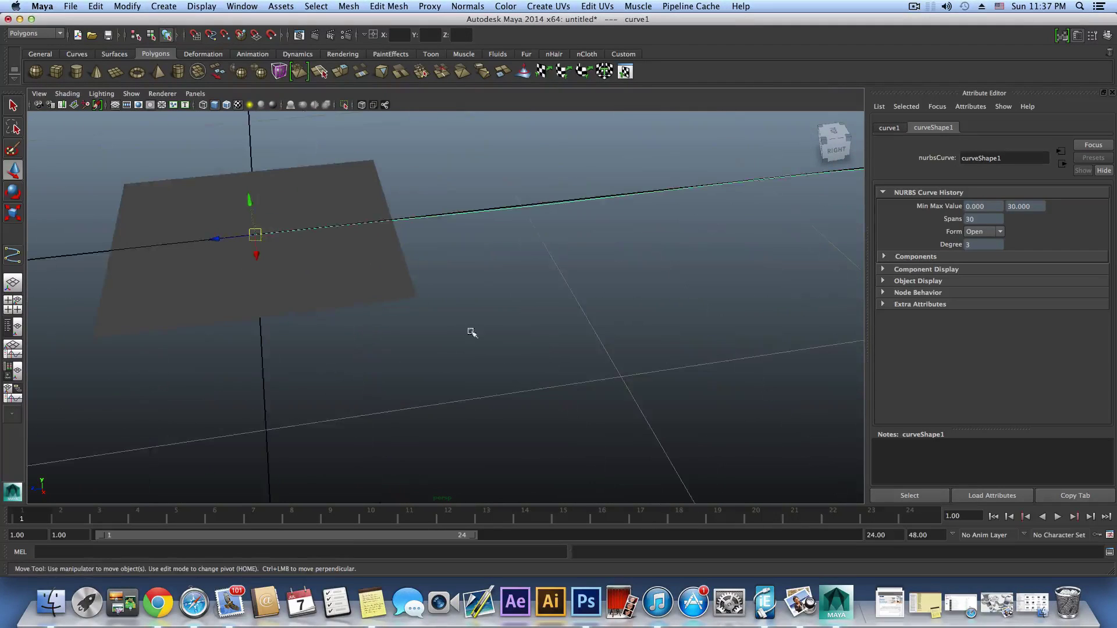
click(340, 226)
right_drag(349, 244, 391, 229)
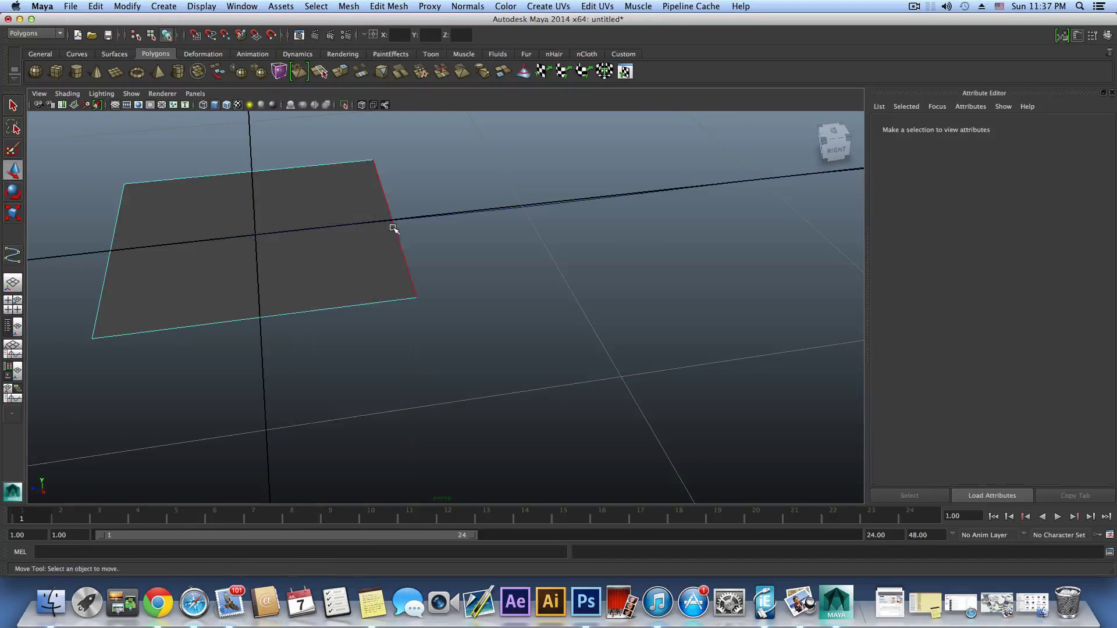
click(471, 308)
key(F8)
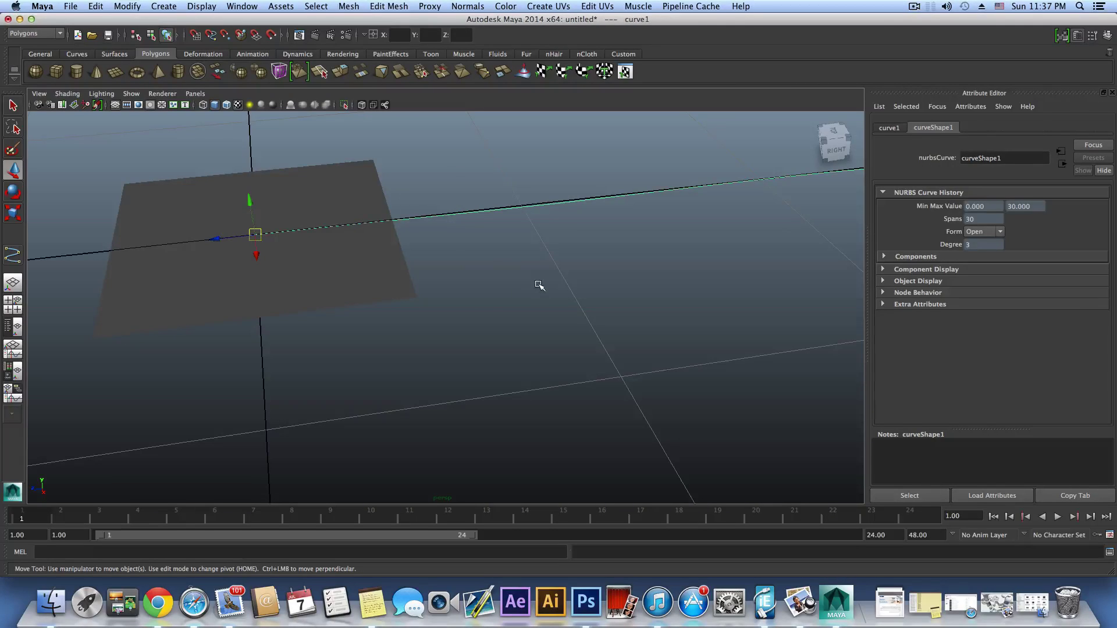
Select the plane's edge facing the run of the curve together with the curve itself.
click(361, 272)
right_drag(360, 257, 357, 225)
click(393, 231)
drag(474, 196, 514, 265)
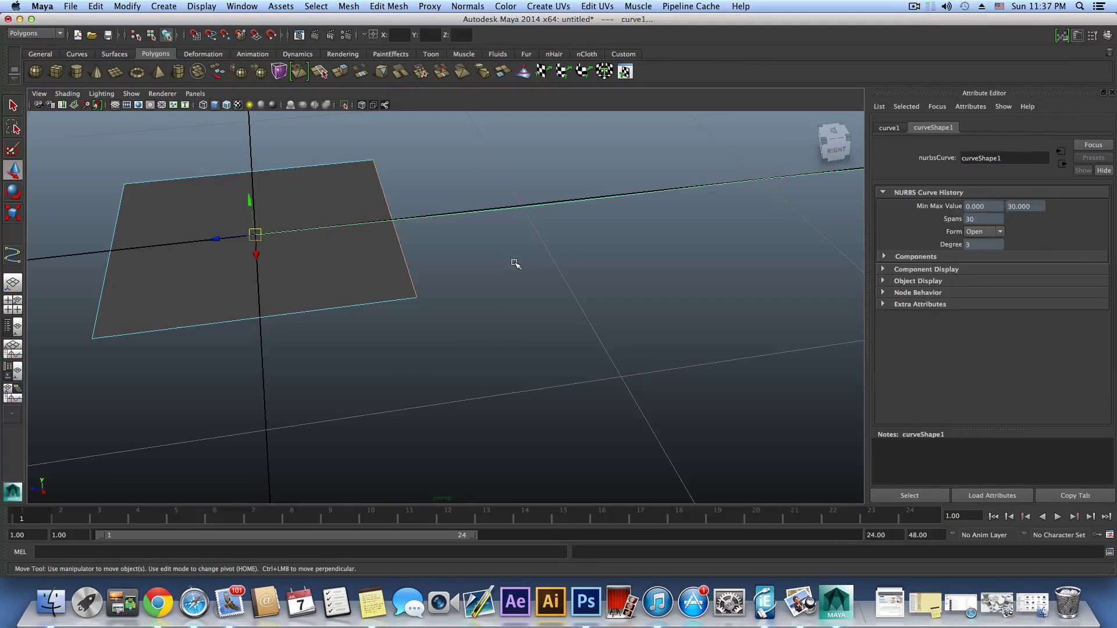
Extrude the plane's edge along the selected curve with 30 divisions and a smoothing angle of 0.
click(407, 6)
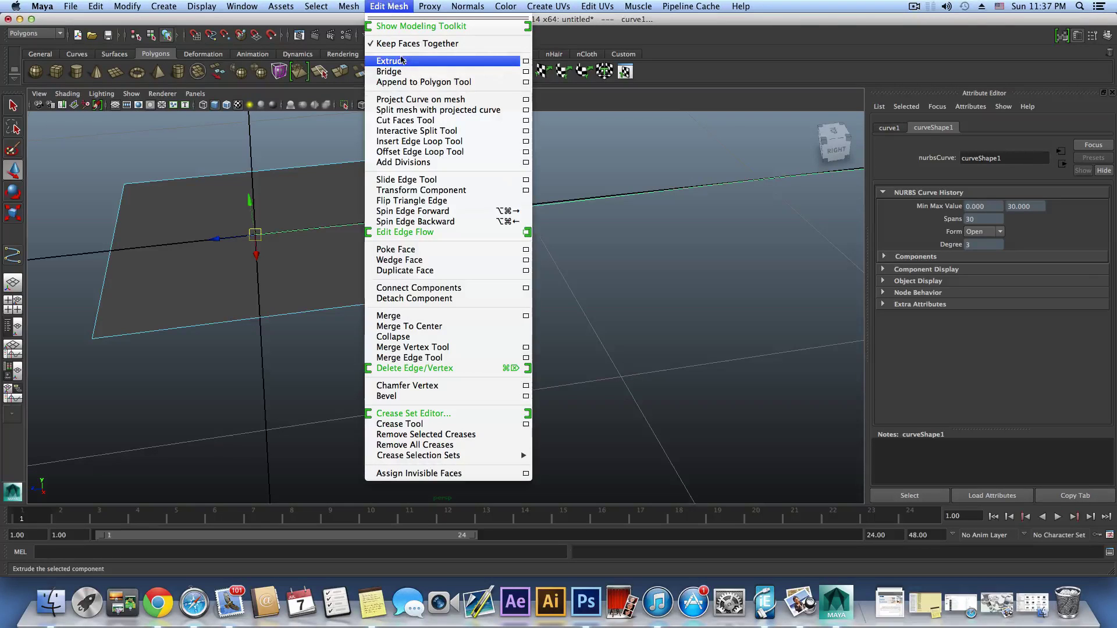
click(525, 62)
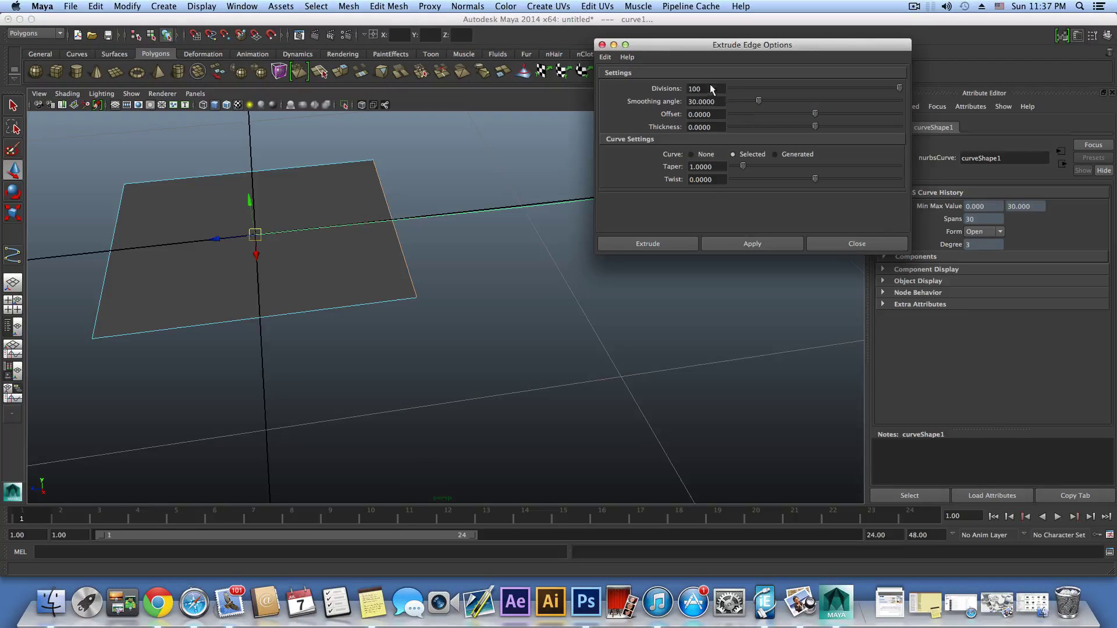
text(30)
scroll(439, 187, down, 5)
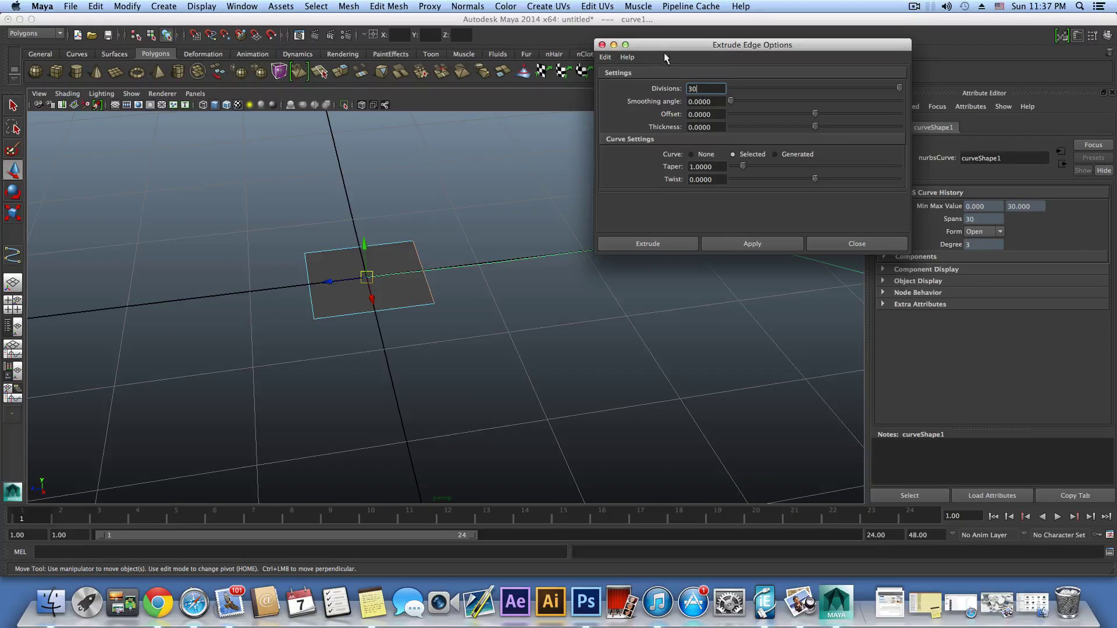
drag(665, 57, 87, 127)
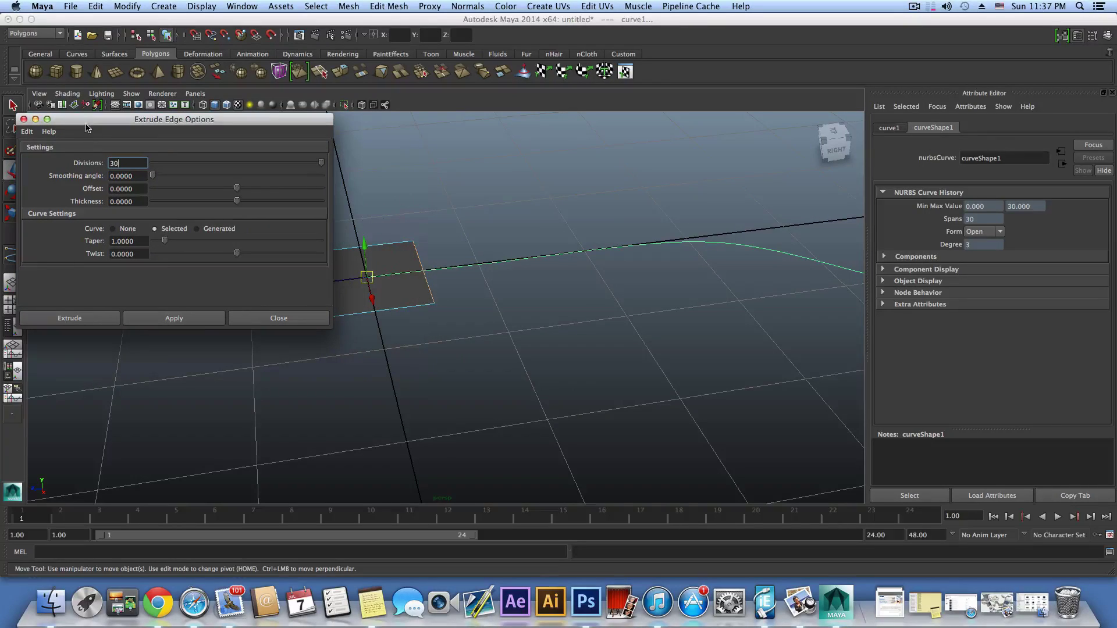
click(203, 318)
scroll(755, 380, down, 6)
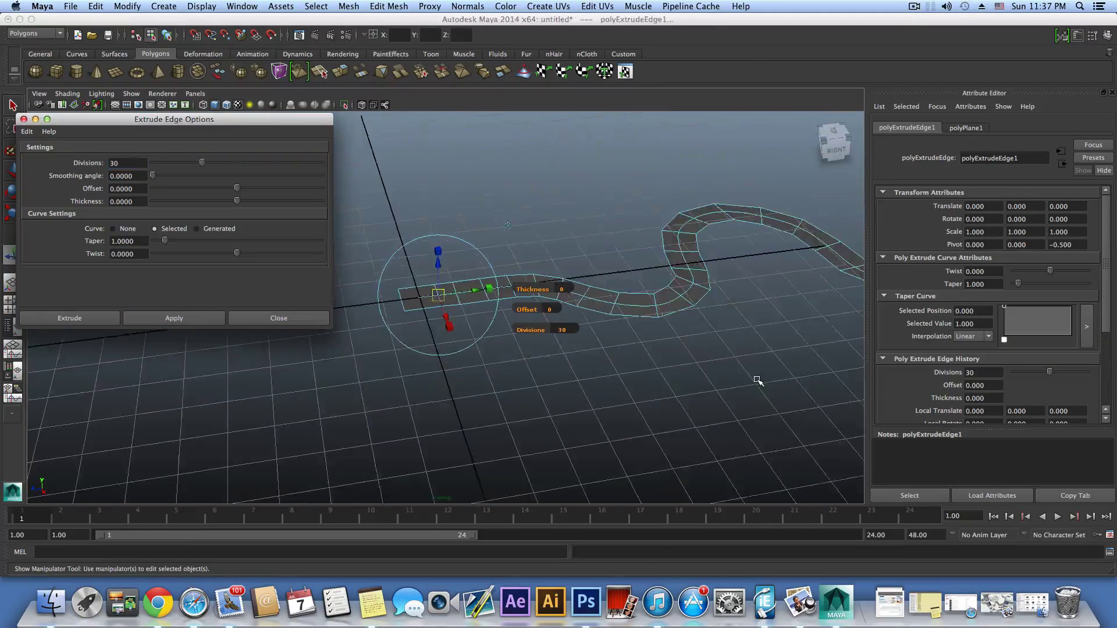
alt+drag(748, 371, 723, 416)
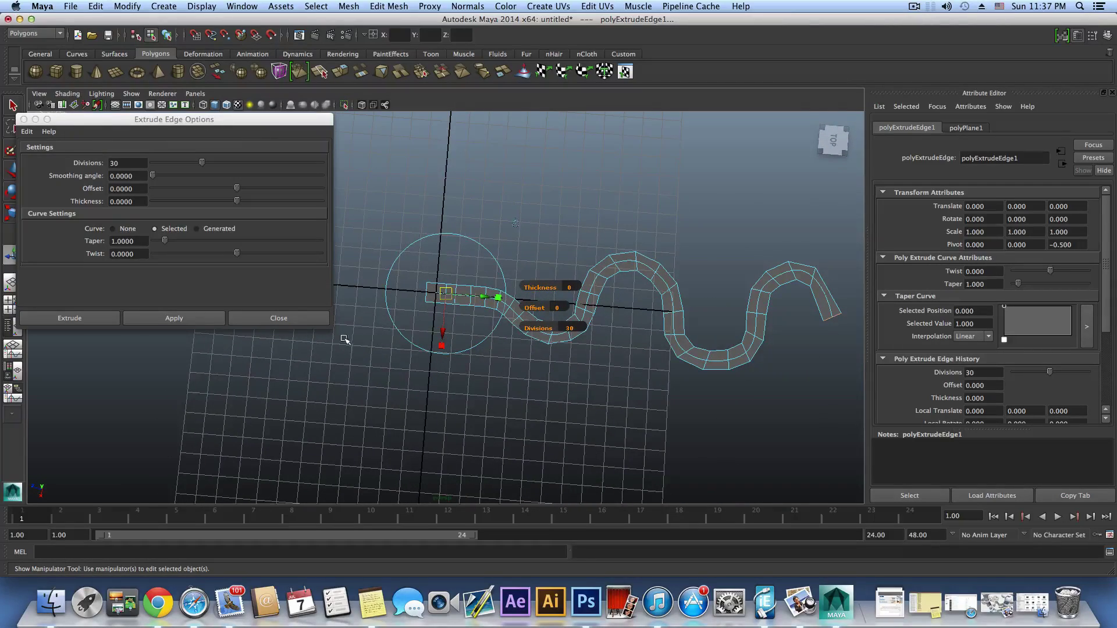
Close the extrude options and examine the extruded road strip along its whole length from several angles.
click(298, 321)
alt+middle_drag(634, 389, 560, 313)
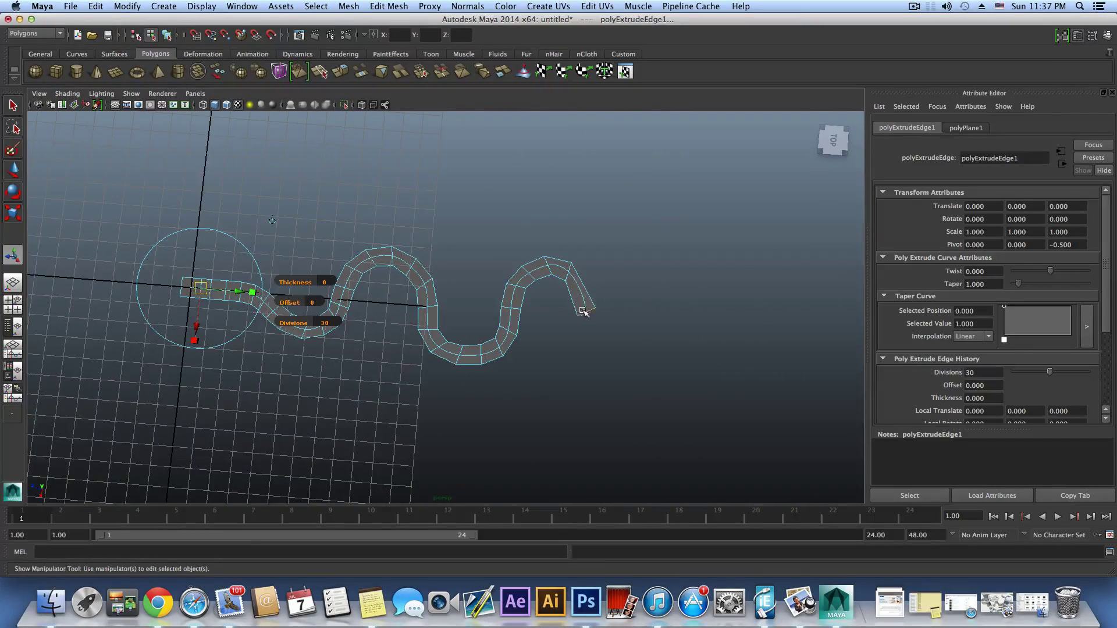
alt+drag(605, 312, 401, 311)
key(t)
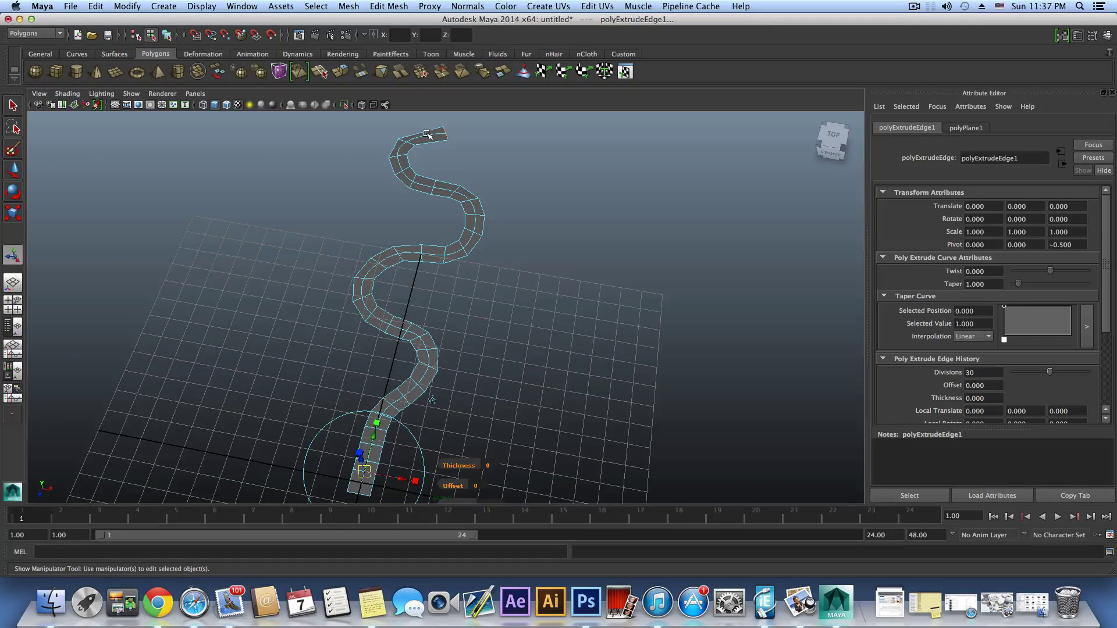
alt+drag(394, 287, 461, 332)
alt+middle_drag(428, 358, 442, 328)
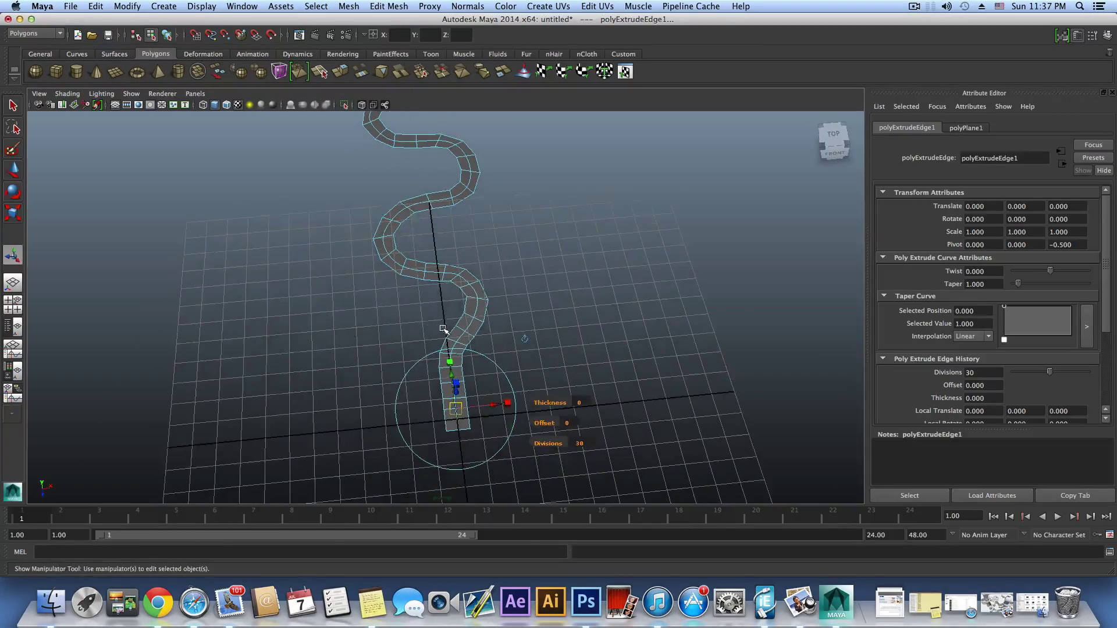
mouse_move(484, 299)
alt+mouse_down()
mouse_move(355, 358)
mouse_move(548, 368)
mouse_move(497, 283)
alt+mouse_up()
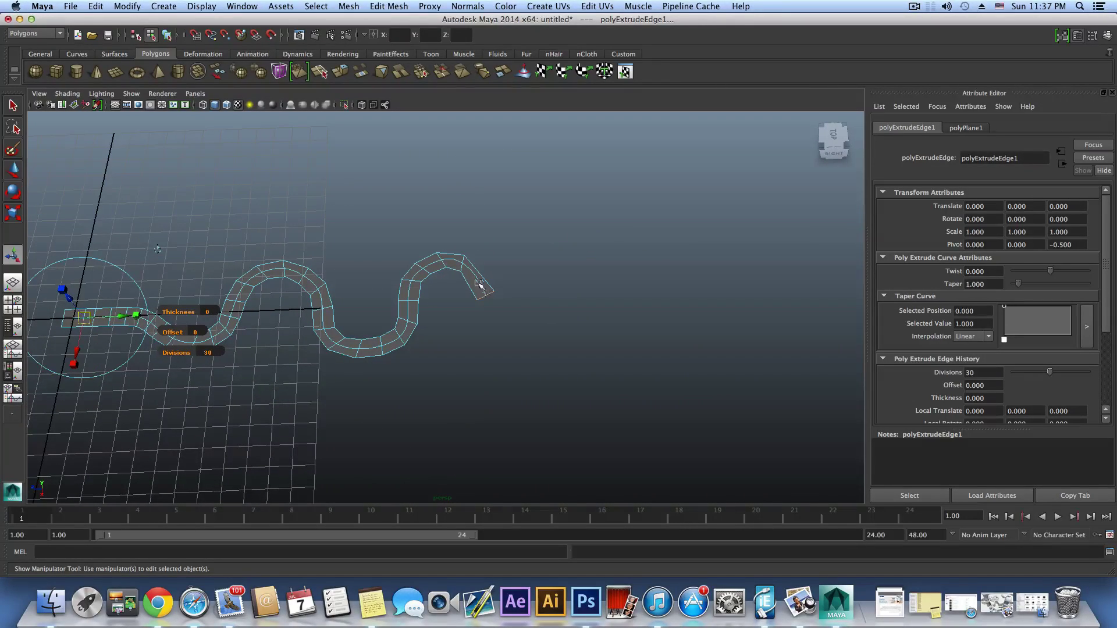
alt+right_drag(481, 284, 419, 339)
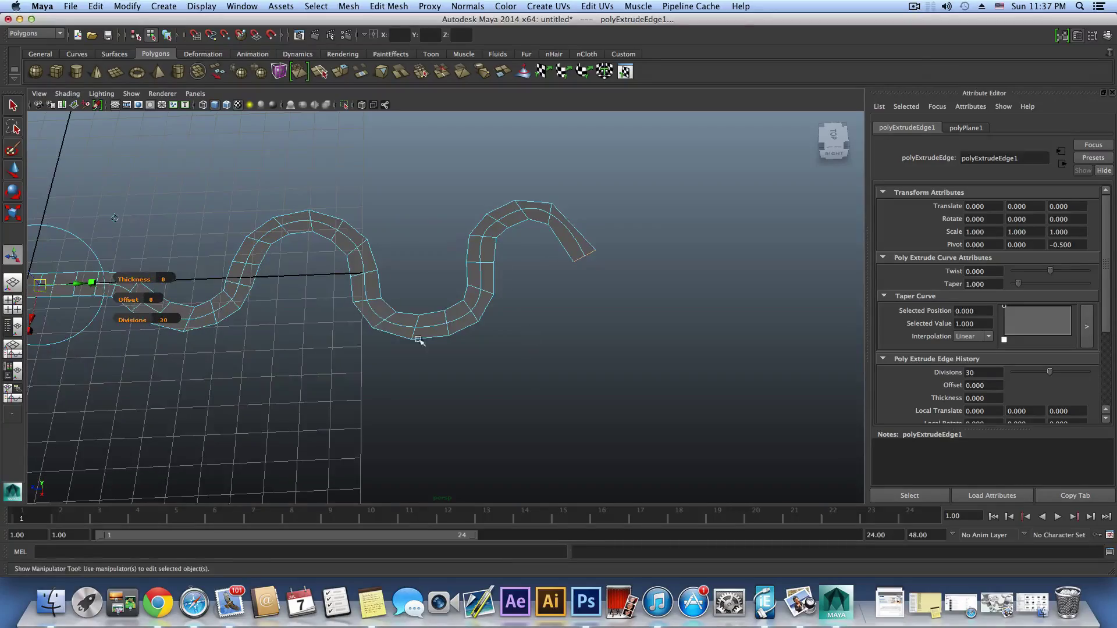
alt+drag(418, 339, 439, 329)
alt+right_drag(439, 329, 357, 302)
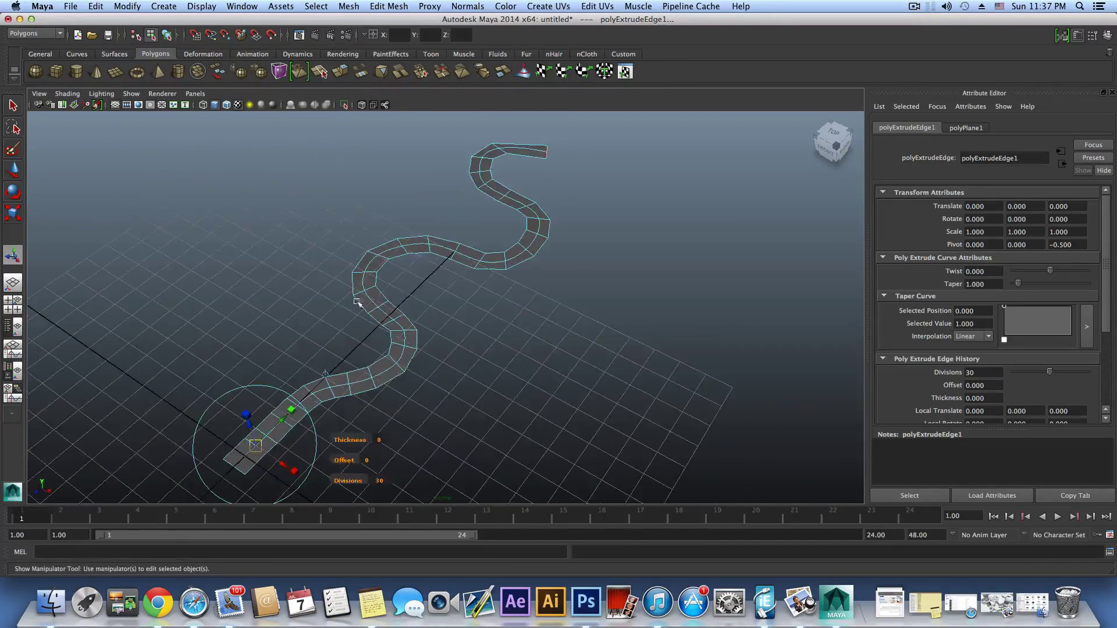
alt+drag(358, 302, 313, 317)
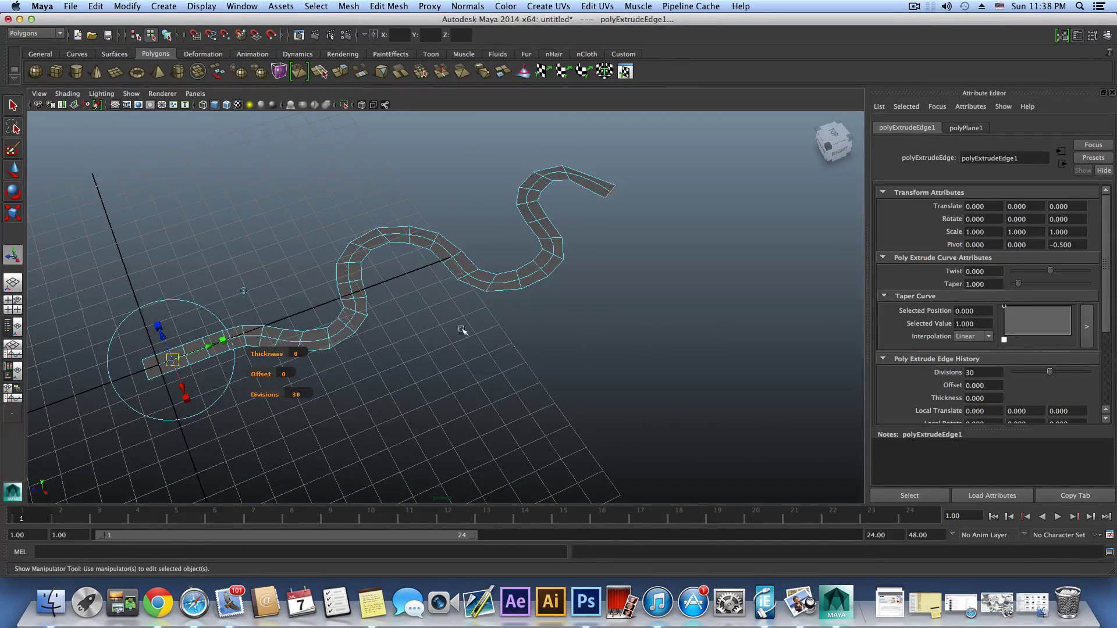
alt+drag(462, 330, 409, 299)
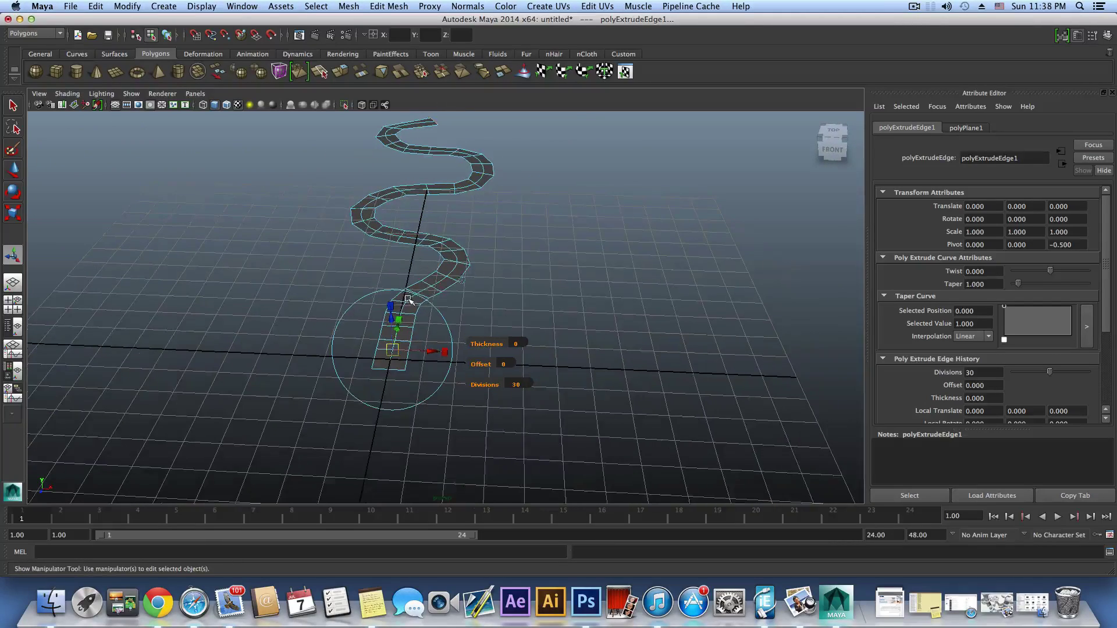
Duplicate the extruded road as an object and raise the copy vertically above the original.
key(F8)
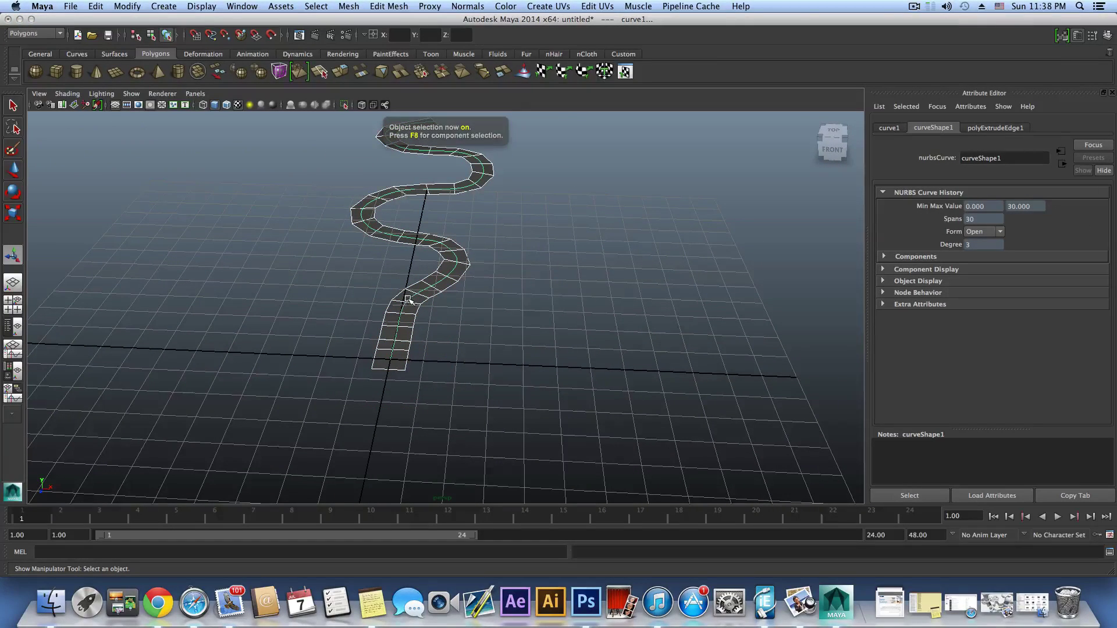
click(406, 345)
key(ctrl+d)
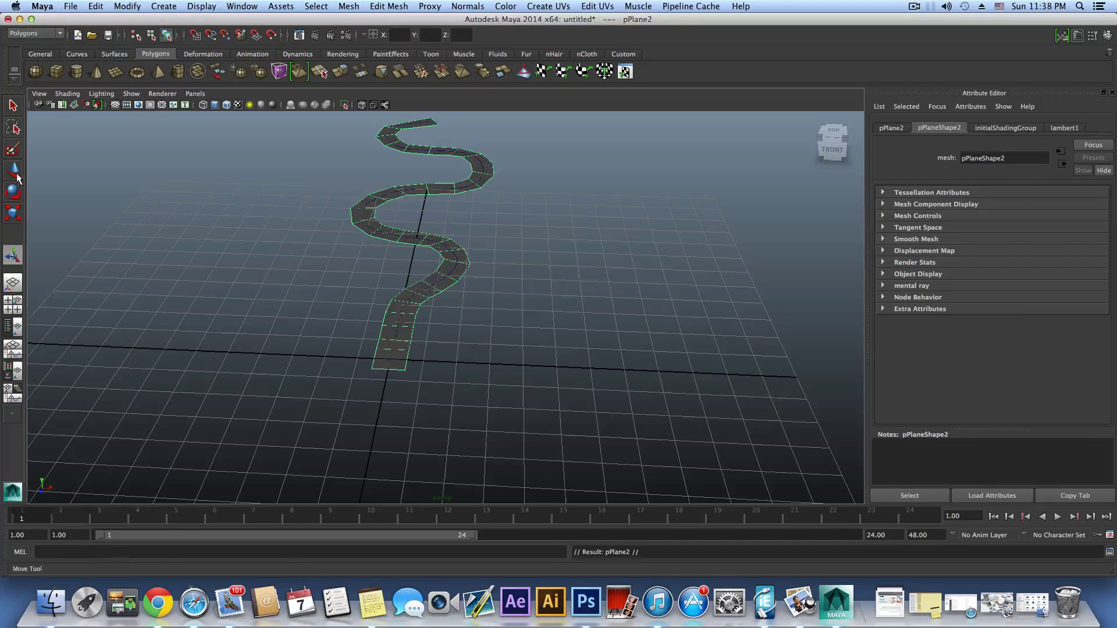
key(w)
drag(389, 330, 388, 309)
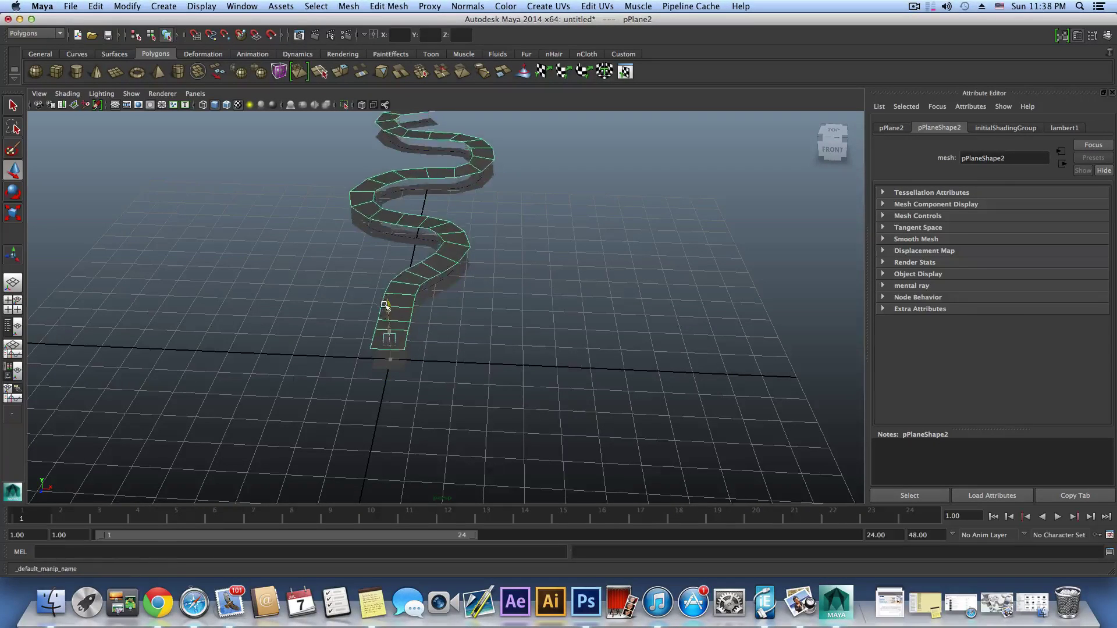
Delete the original extruded road beneath the copy and lower the duplicate back onto the grid.
alt+drag(471, 378, 389, 375)
click(300, 193)
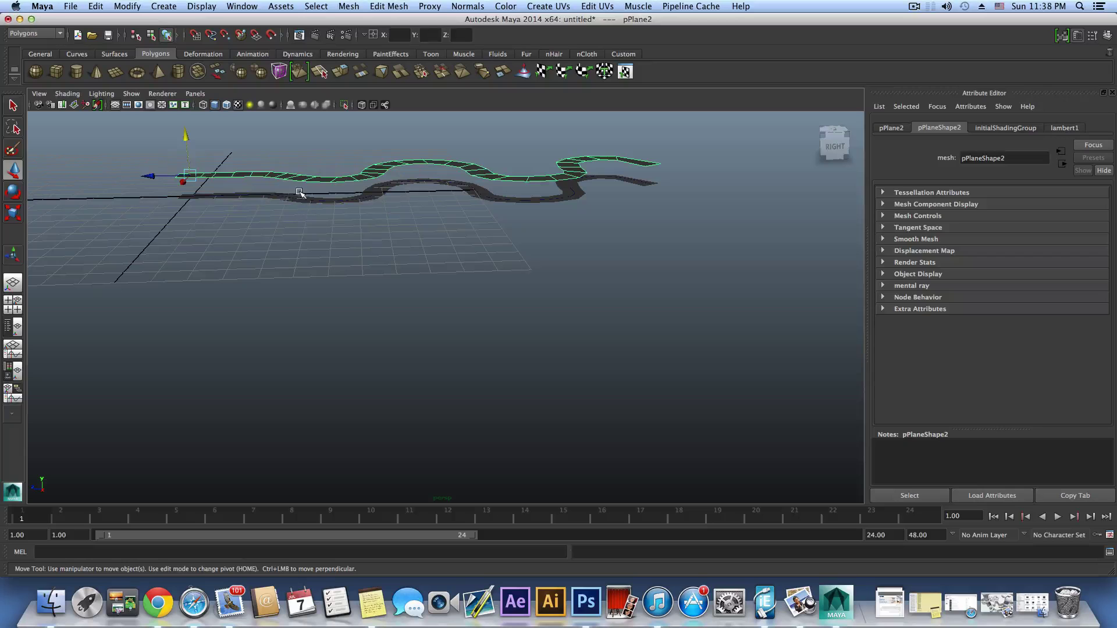
click(346, 239)
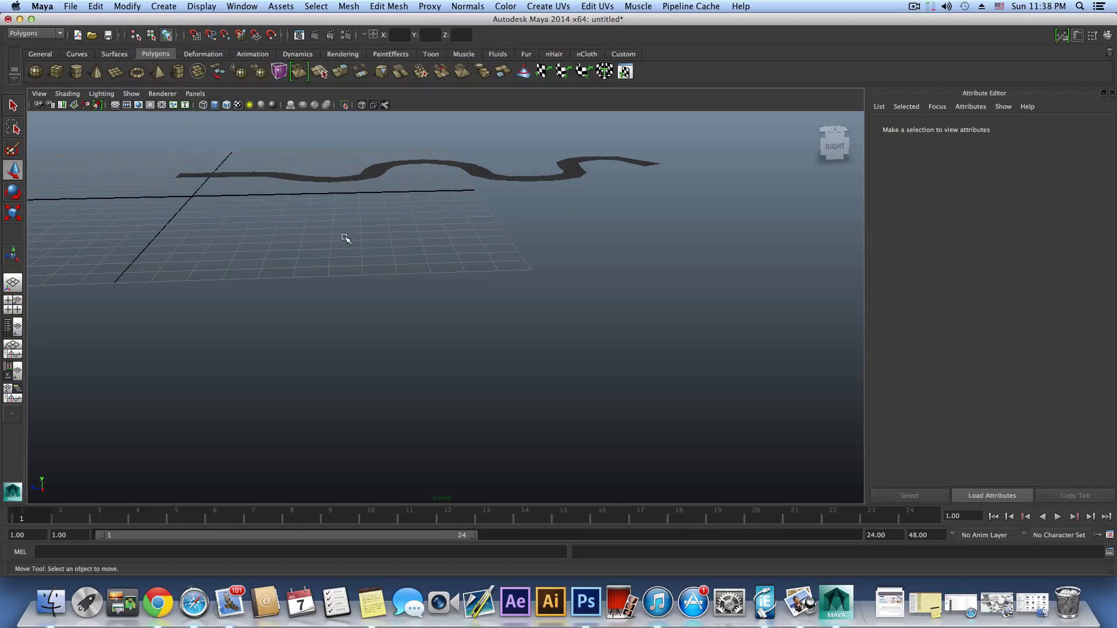
click(182, 173)
drag(193, 138, 280, 309)
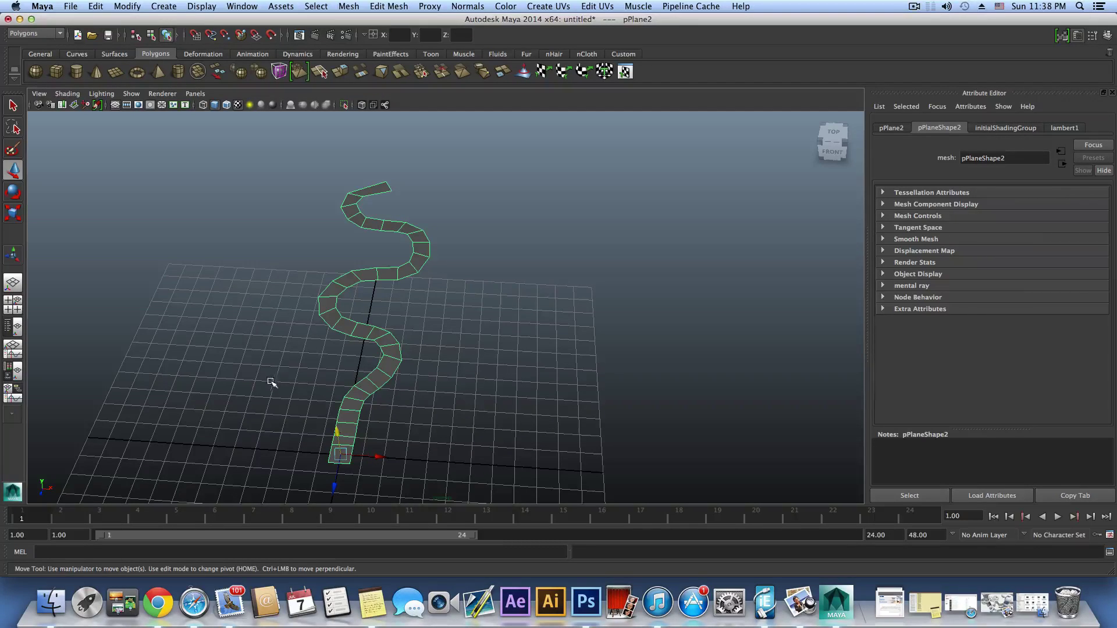
Open the Hypershade and filter its list of creatable nodes by SUB.
click(241, 7)
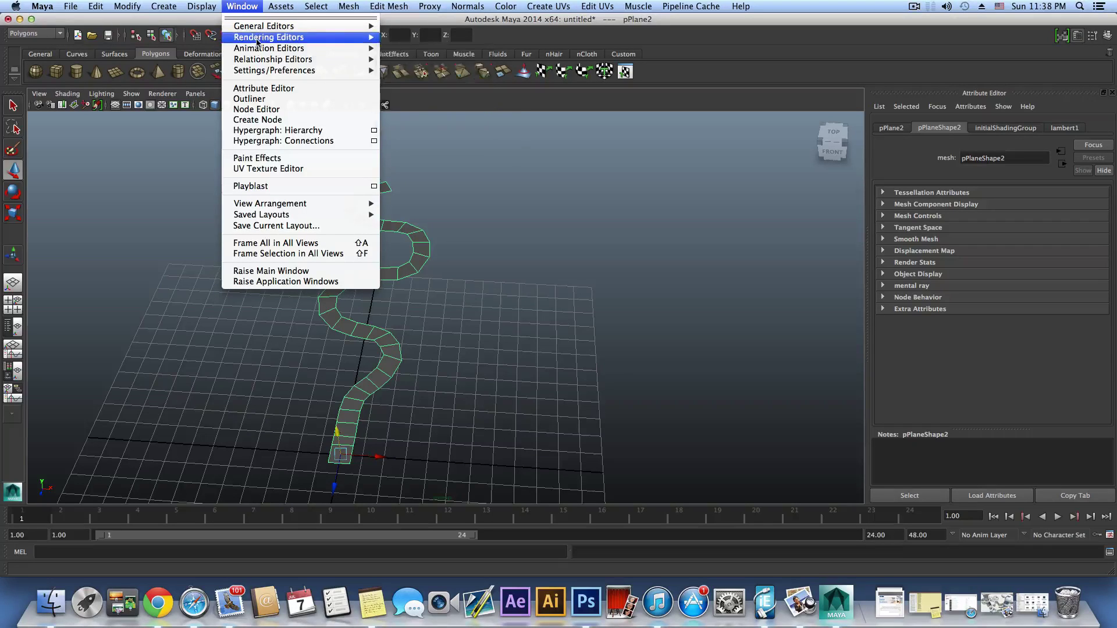
mouse_move(259, 37)
click(395, 64)
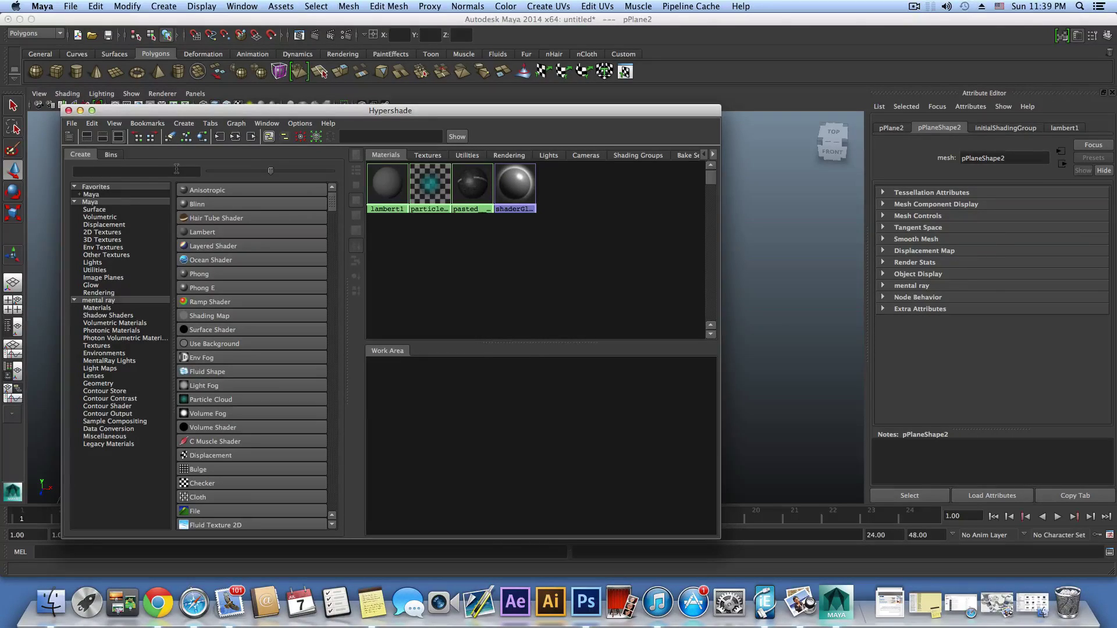
drag(179, 111, 231, 132)
click(190, 192)
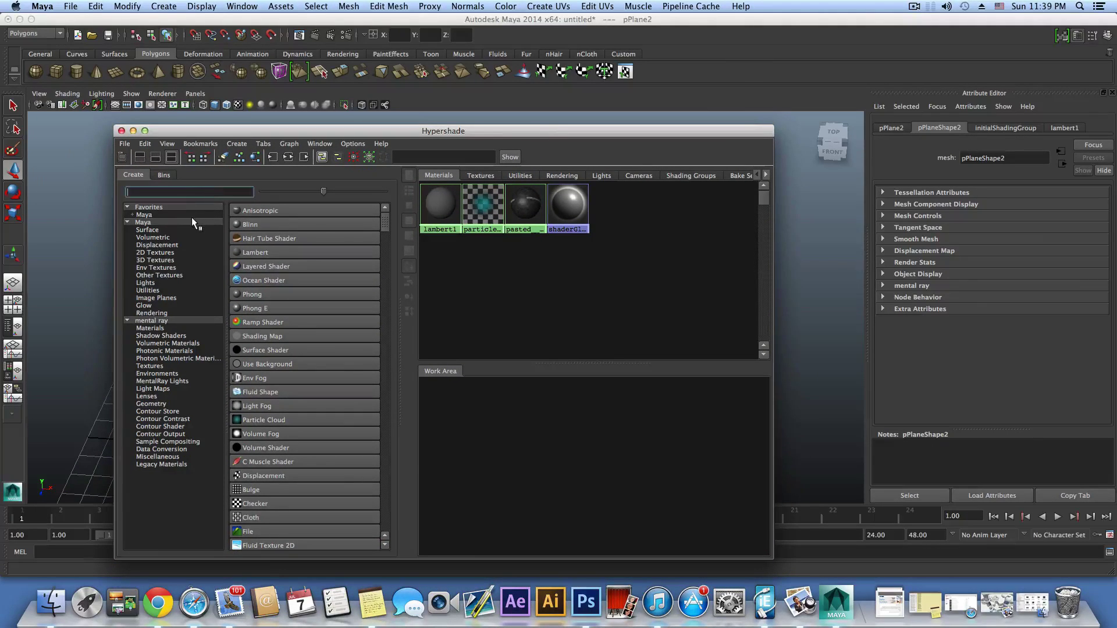
text(SUB)
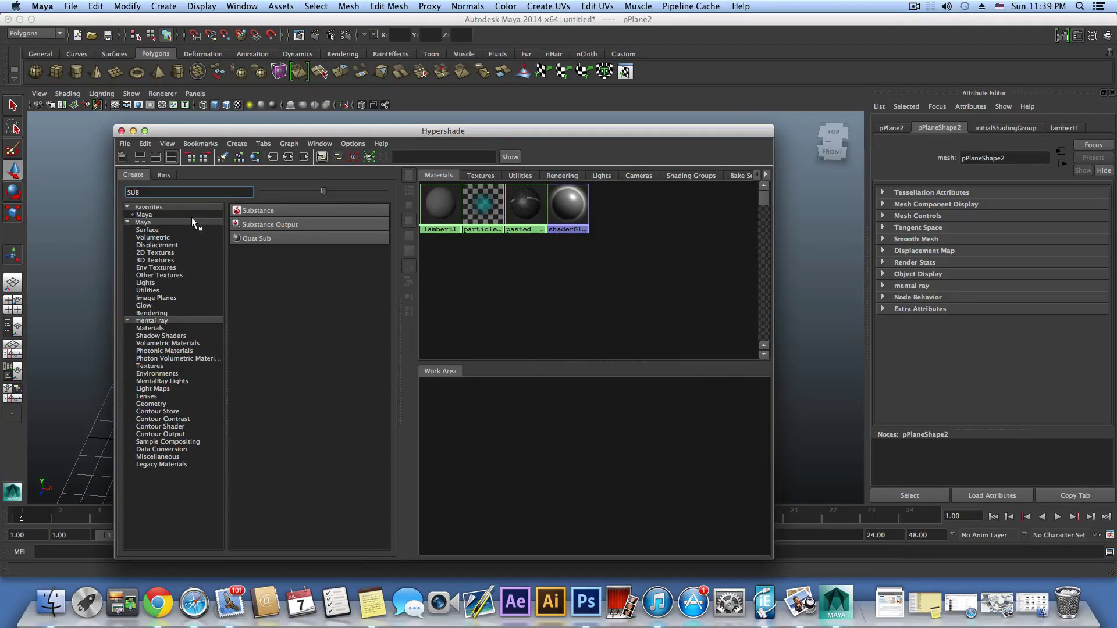
key(Return)
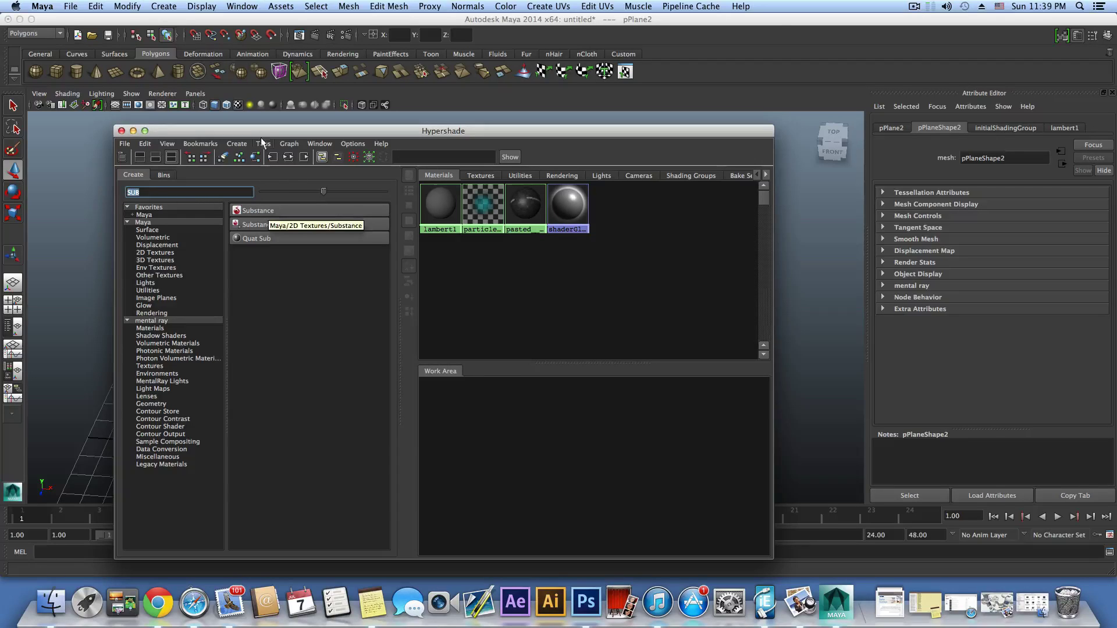
Create a Substance texture node and minimize the Hypershade to uncover the viewport.
drag(260, 137, 287, 135)
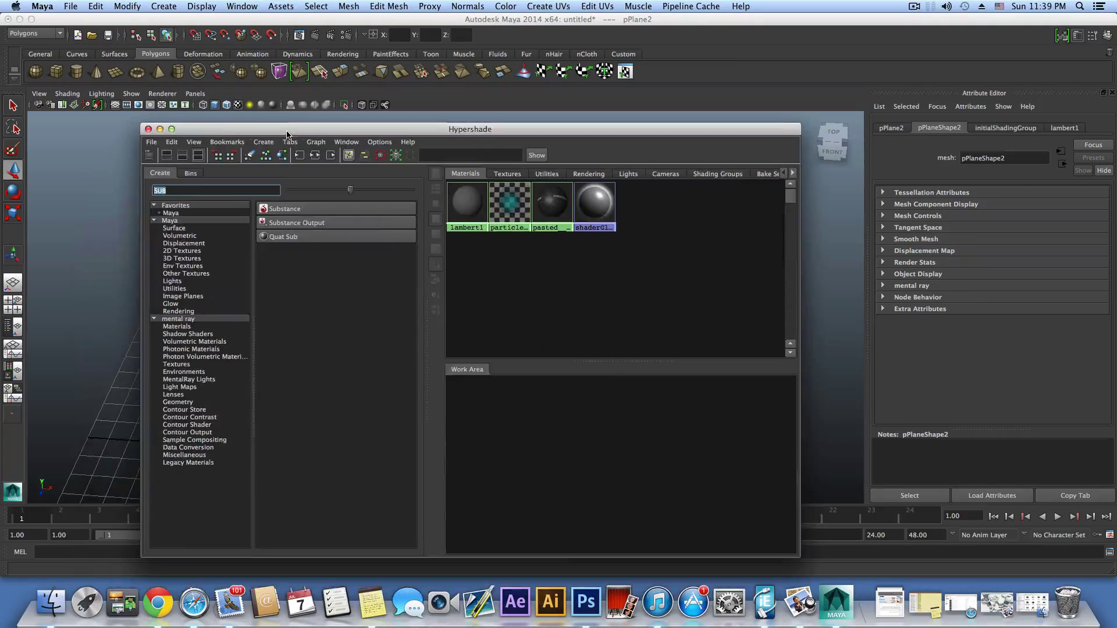
click(282, 209)
drag(523, 133, 497, 90)
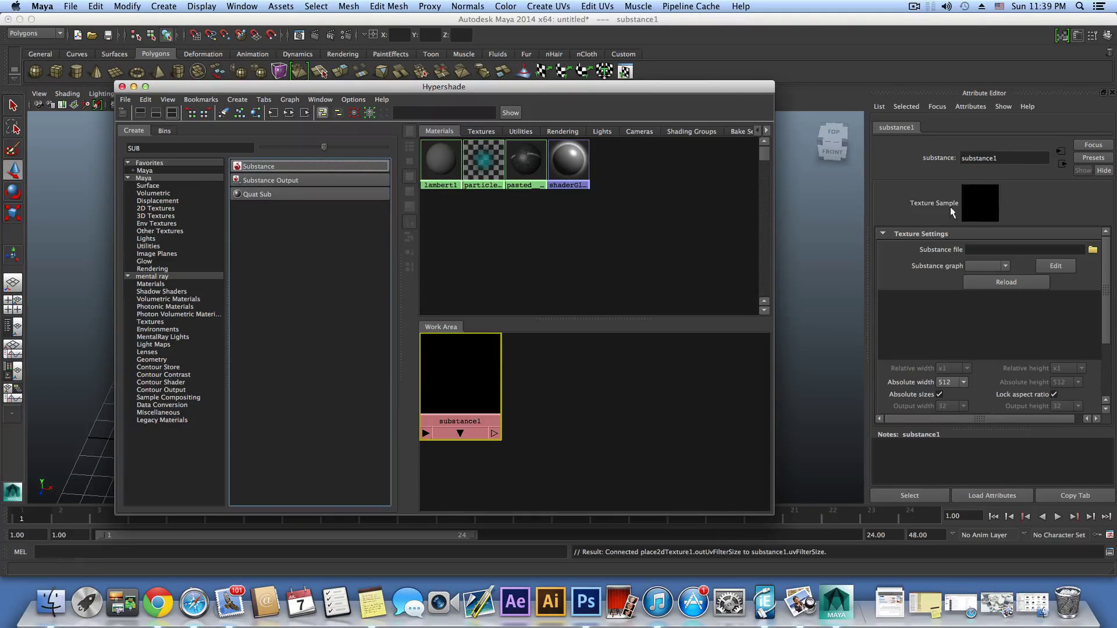
click(134, 86)
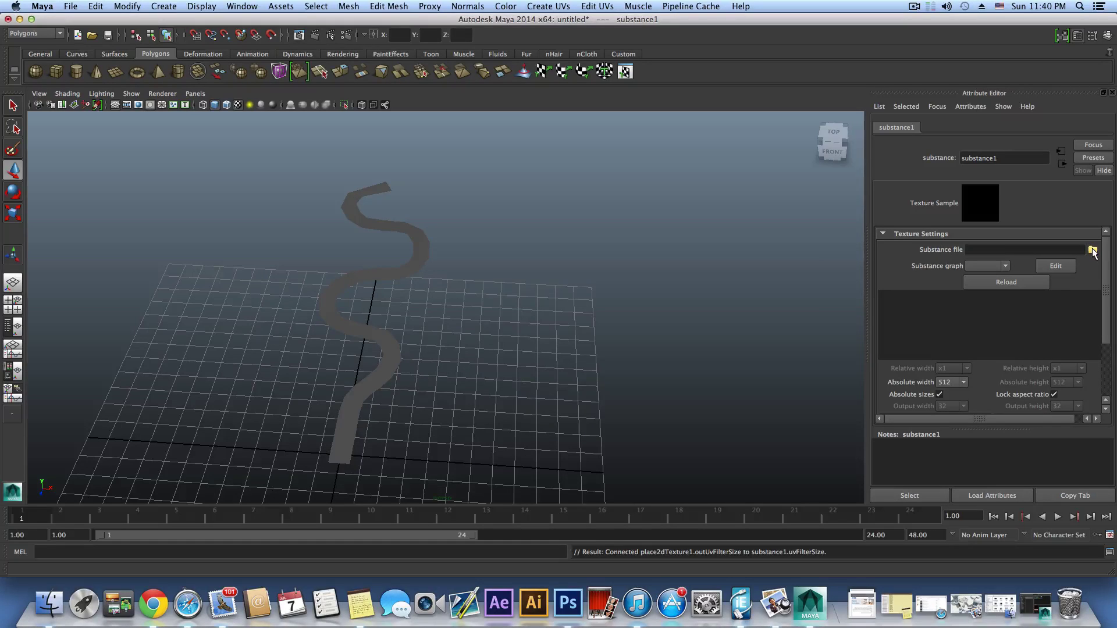
Browse for the node's Substance file in the folder /Applications/Autodesk/maya2014/substance/substances.
click(1093, 251)
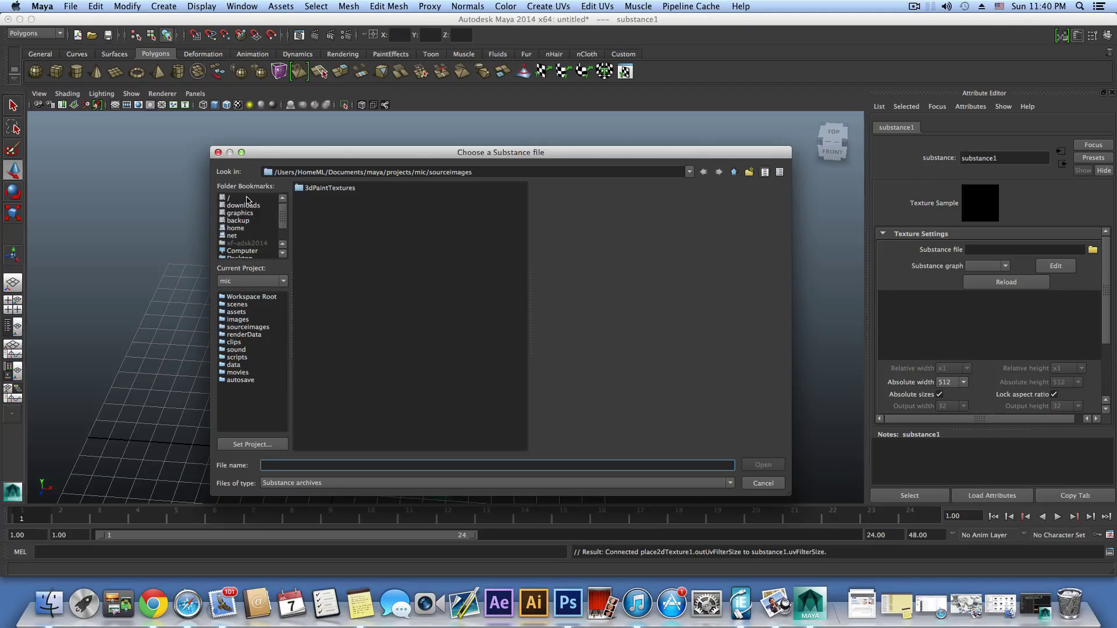
click(247, 199)
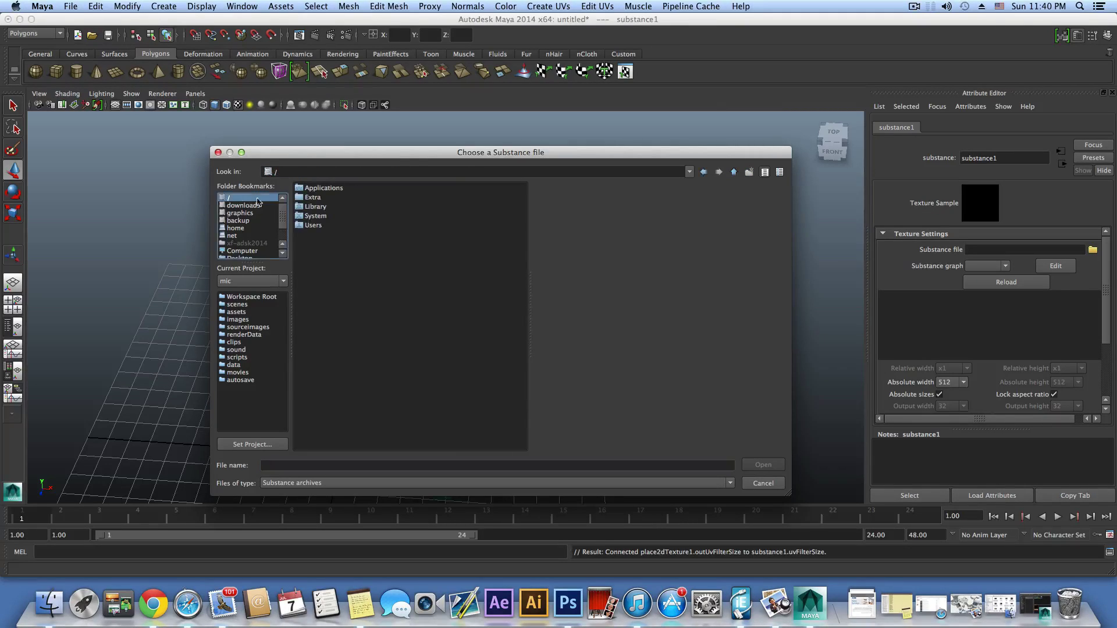
double_click(321, 189)
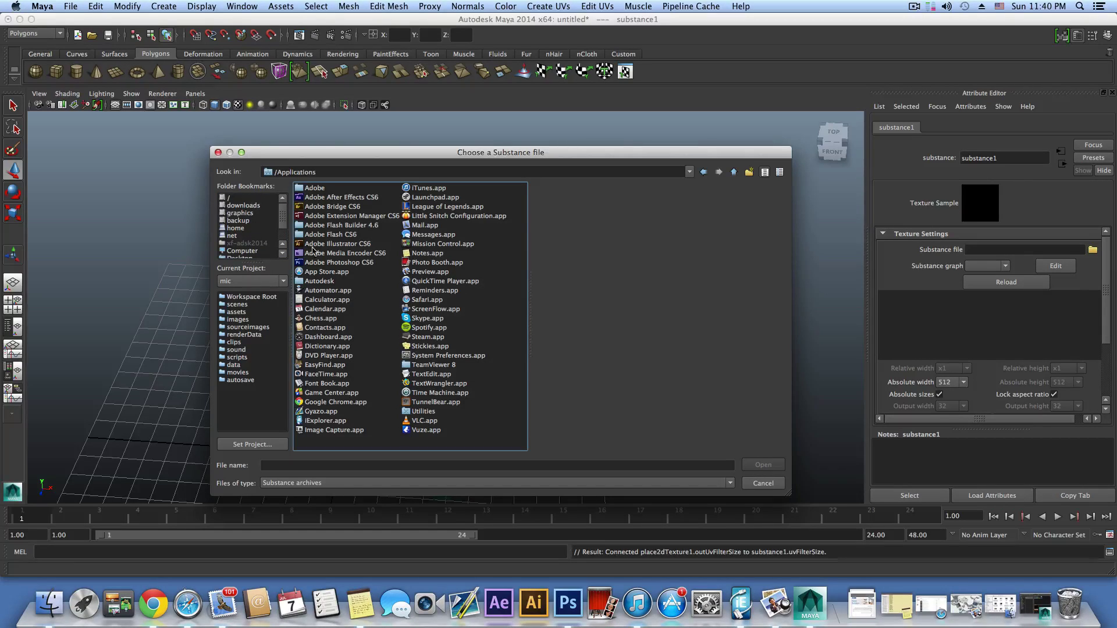
double_click(321, 282)
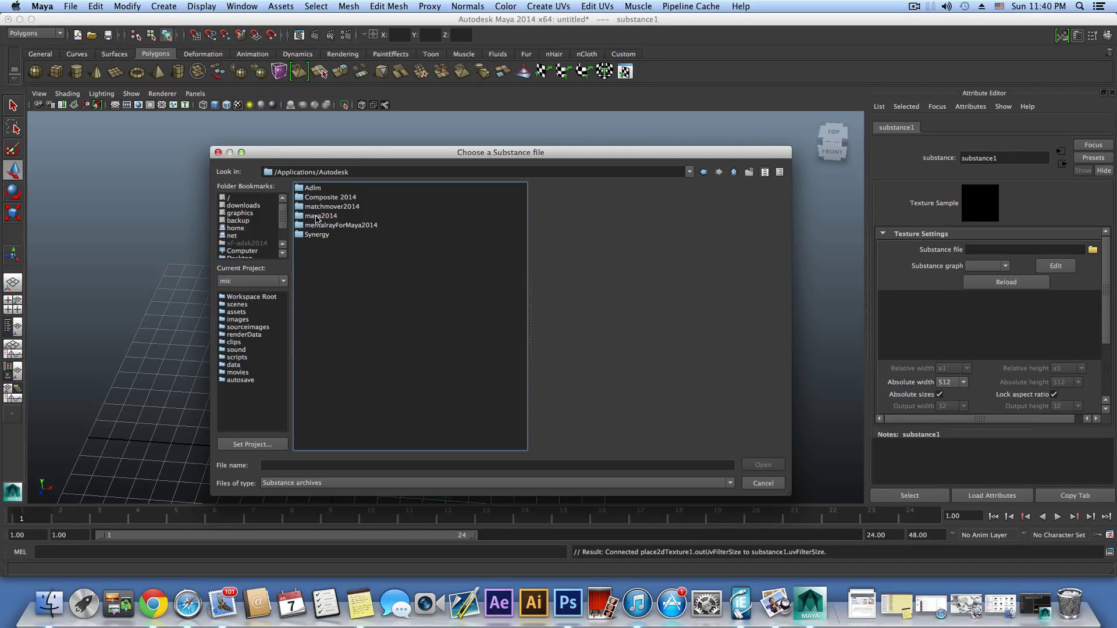
double_click(317, 219)
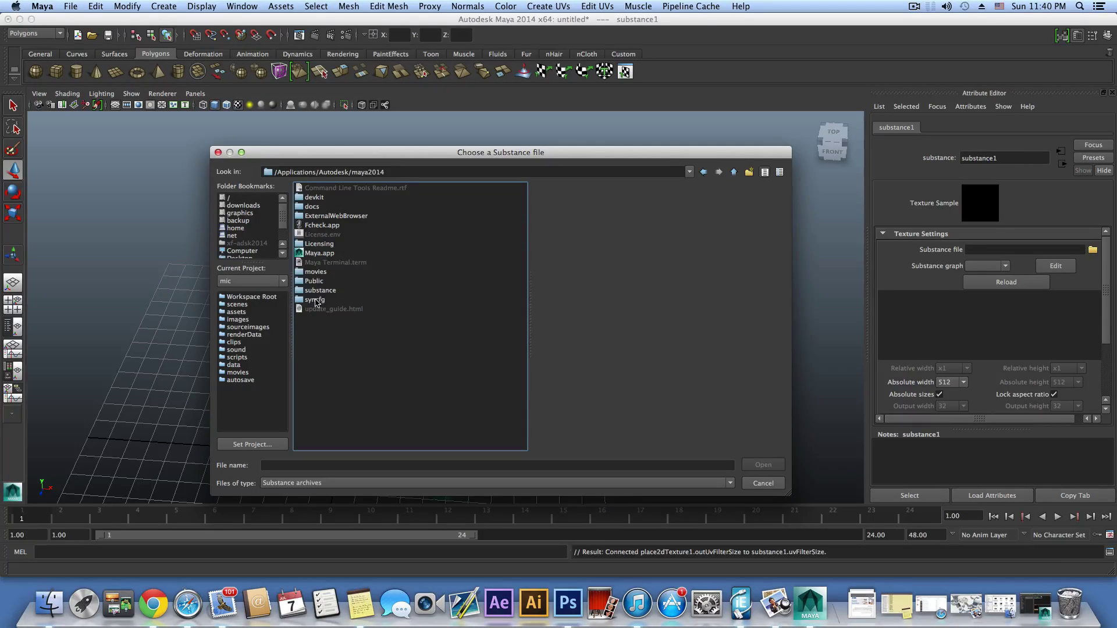
click(314, 292)
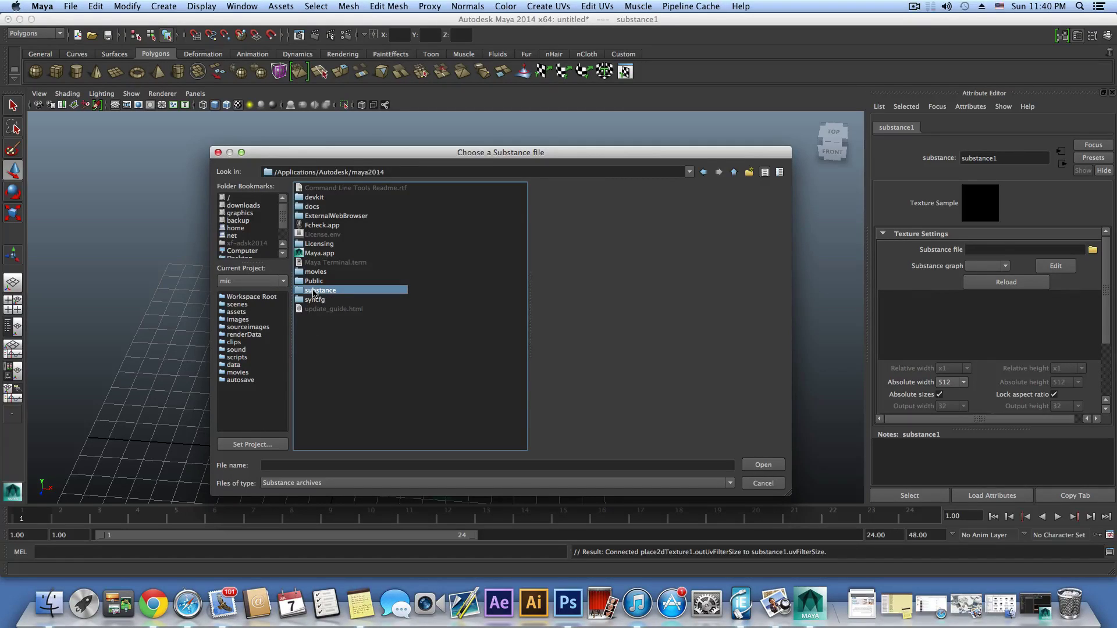
double_click(313, 292)
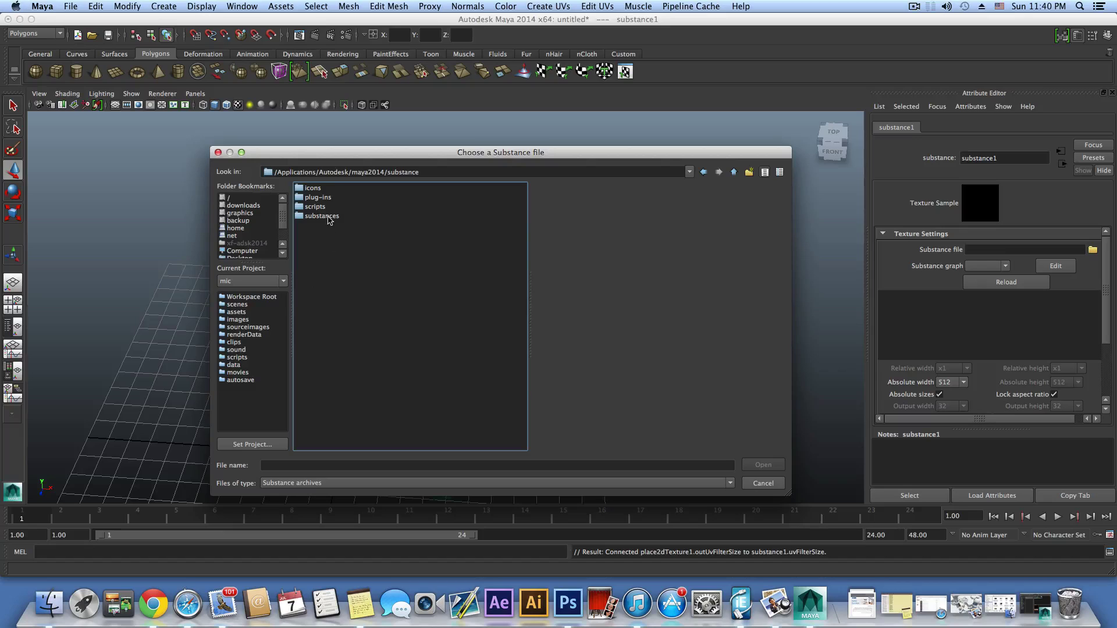
double_click(321, 217)
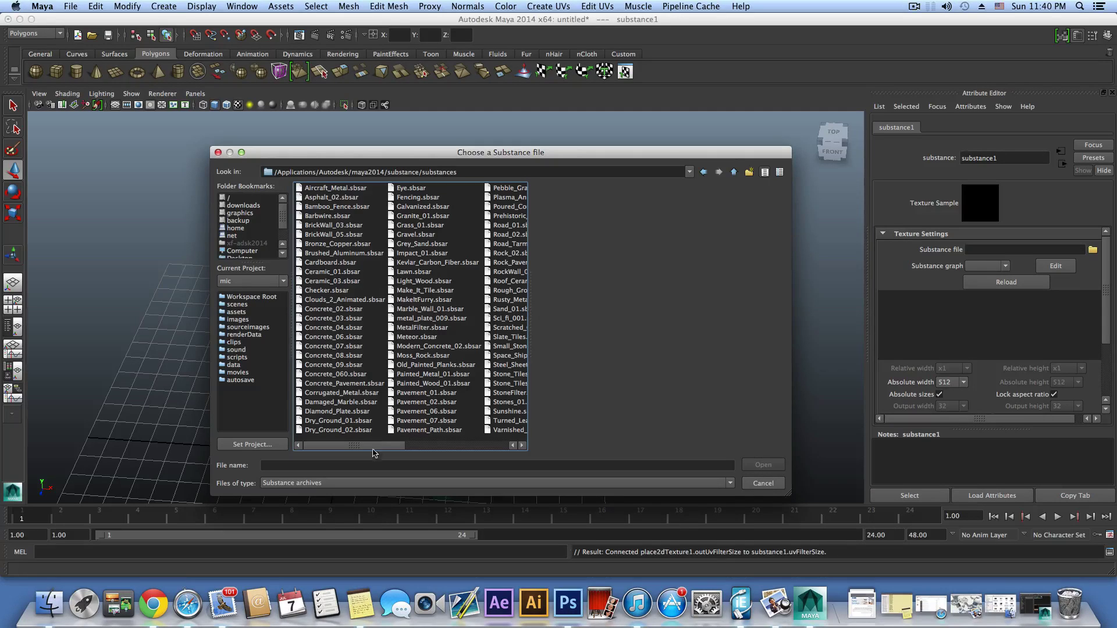
Load Road_02.sbsar as the Substance file and refresh the node's texture sample.
drag(383, 447, 358, 446)
drag(366, 448, 424, 450)
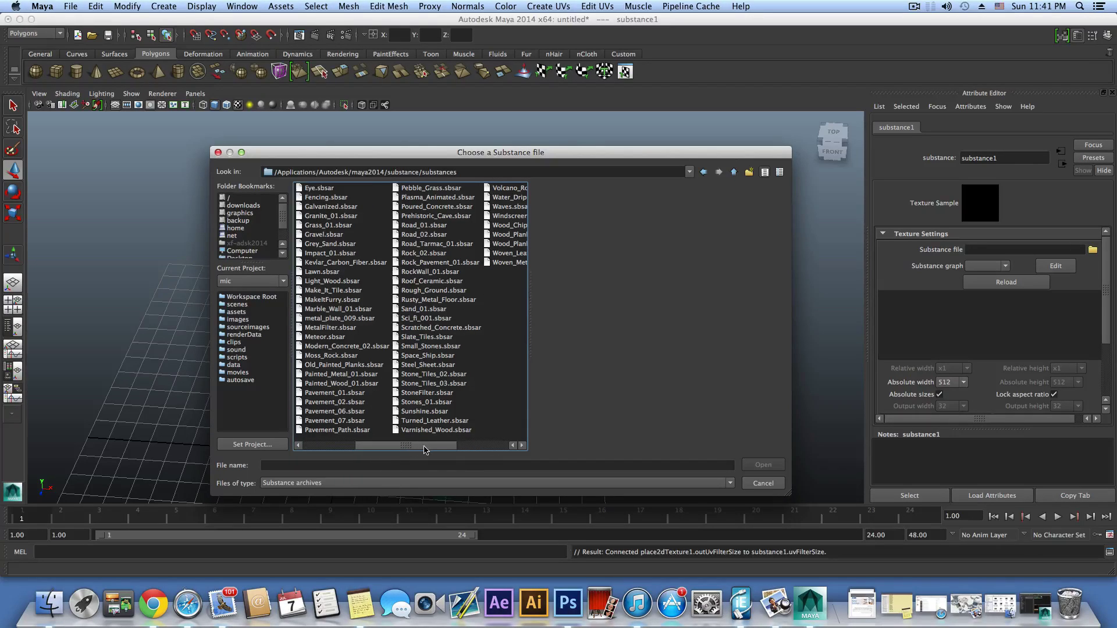
click(417, 225)
click(420, 234)
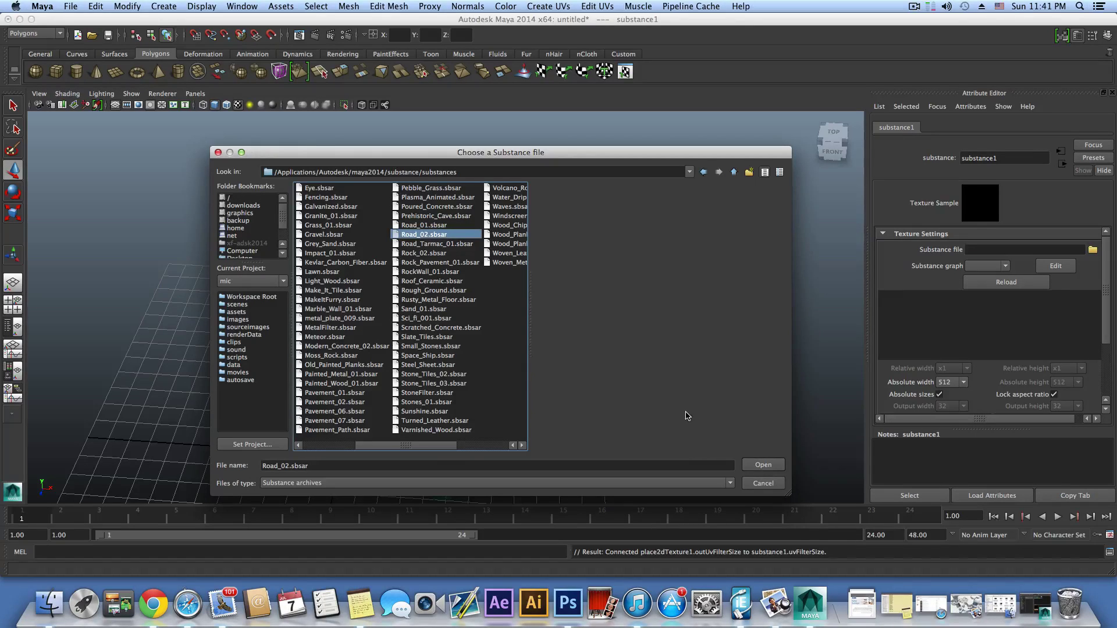
click(762, 464)
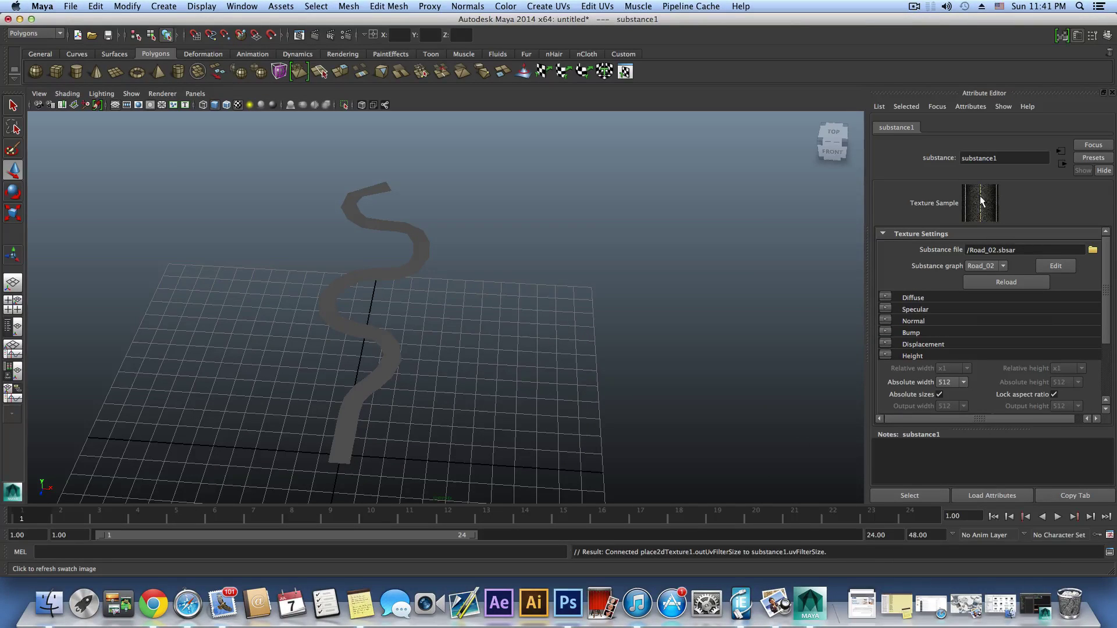
click(982, 201)
Restore the Hypershade, move it aside from the viewport, and select the road Substance node in its work area.
click(391, 359)
mouse_move(391, 358)
right_down()
mouse_move(422, 595)
mouse_move(431, 373)
mouse_move(391, 356)
mouse_move(411, 361)
right_up()
click(1035, 605)
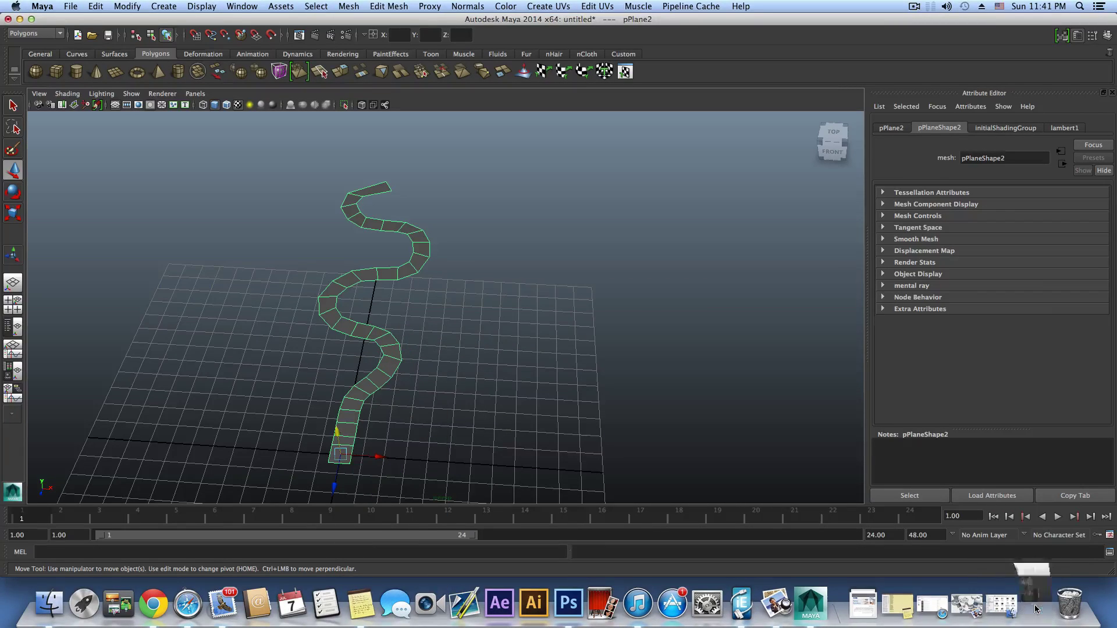
drag(388, 88, 1, 117)
click(69, 417)
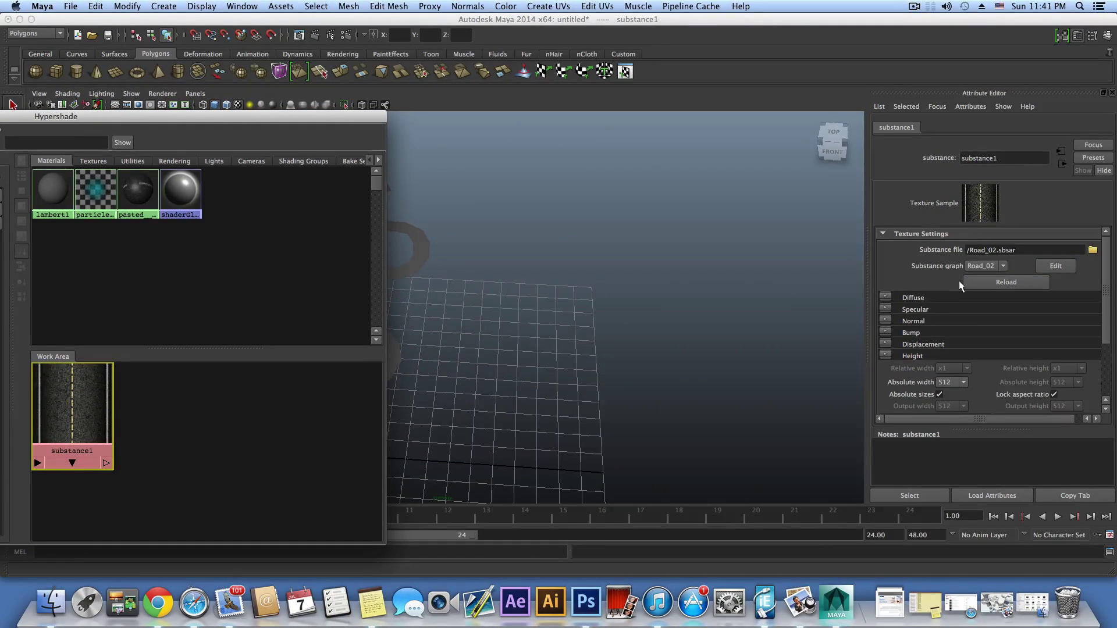
Delete the leftover pasted__blinn1 material from the Hypershade.
drag(307, 117, 385, 91)
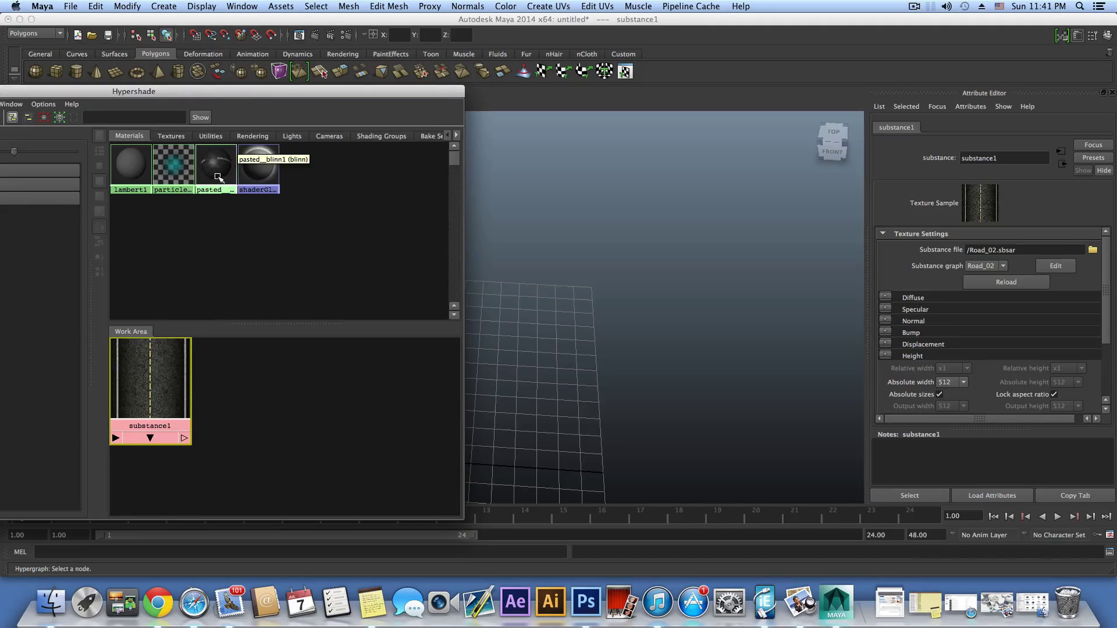
right_click(217, 170)
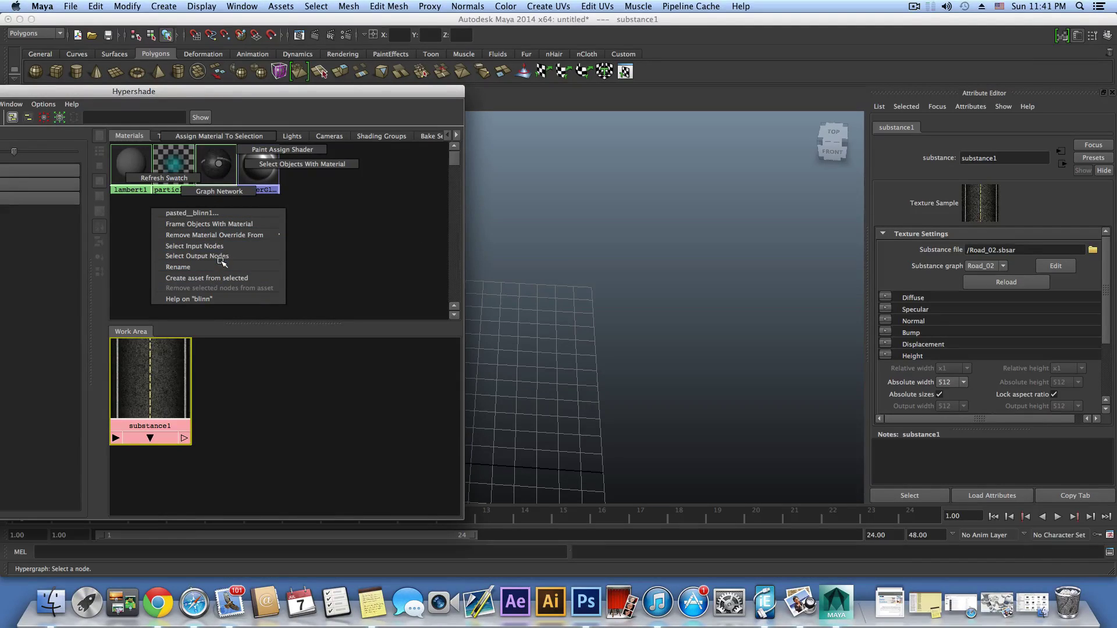
click(302, 239)
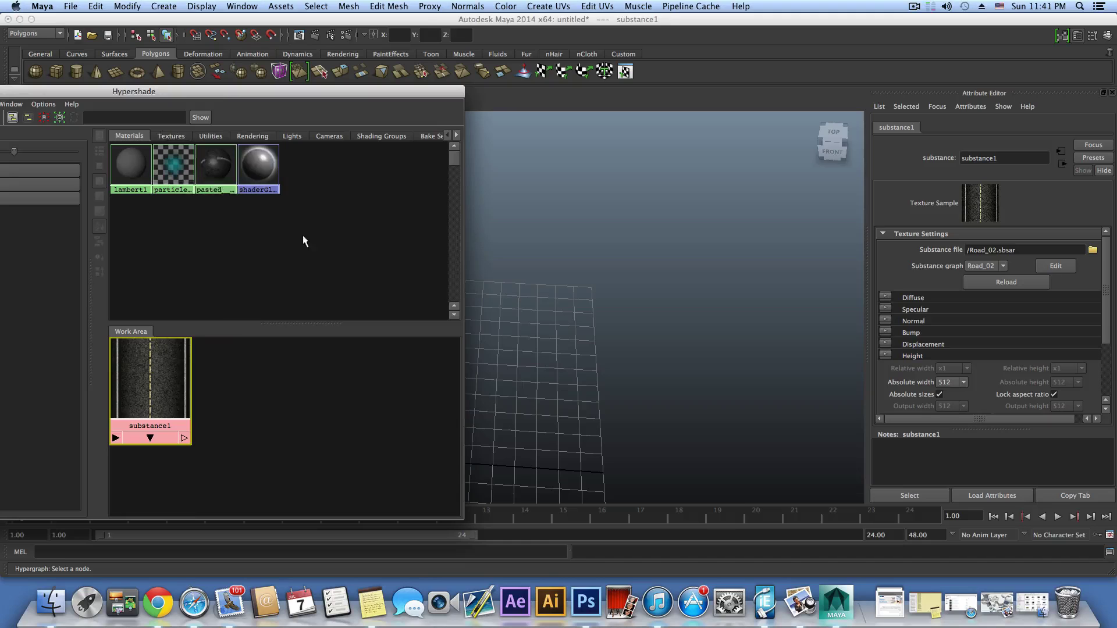
click(211, 171)
key(Delete)
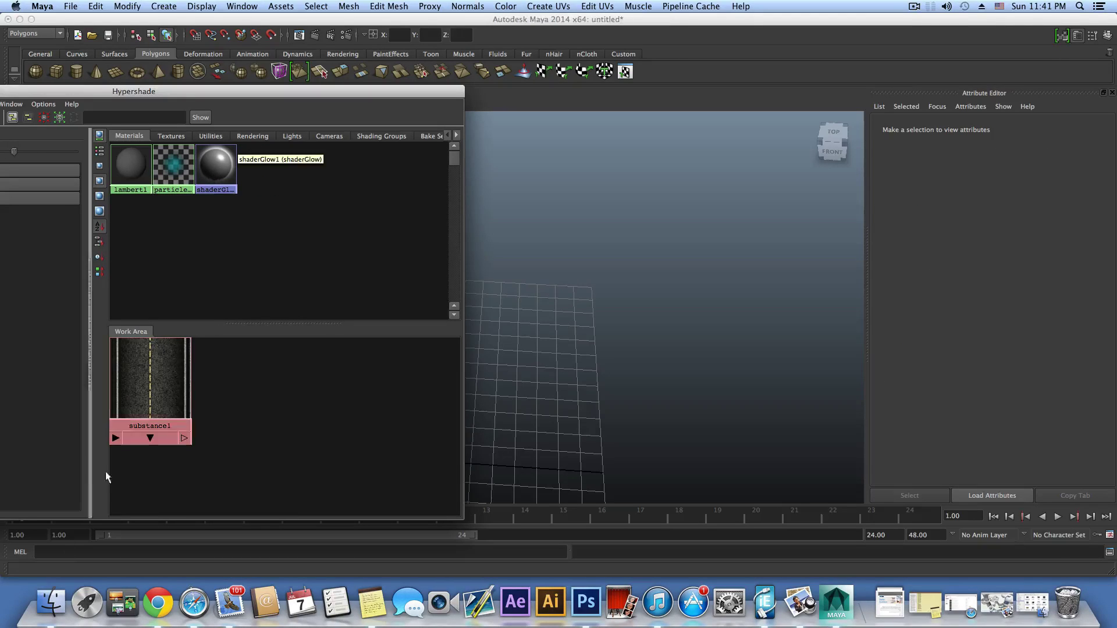
Select the road Substance node, minimize the Hypershade, and create the node's Diffuse, Specular and Normal outputs.
click(142, 399)
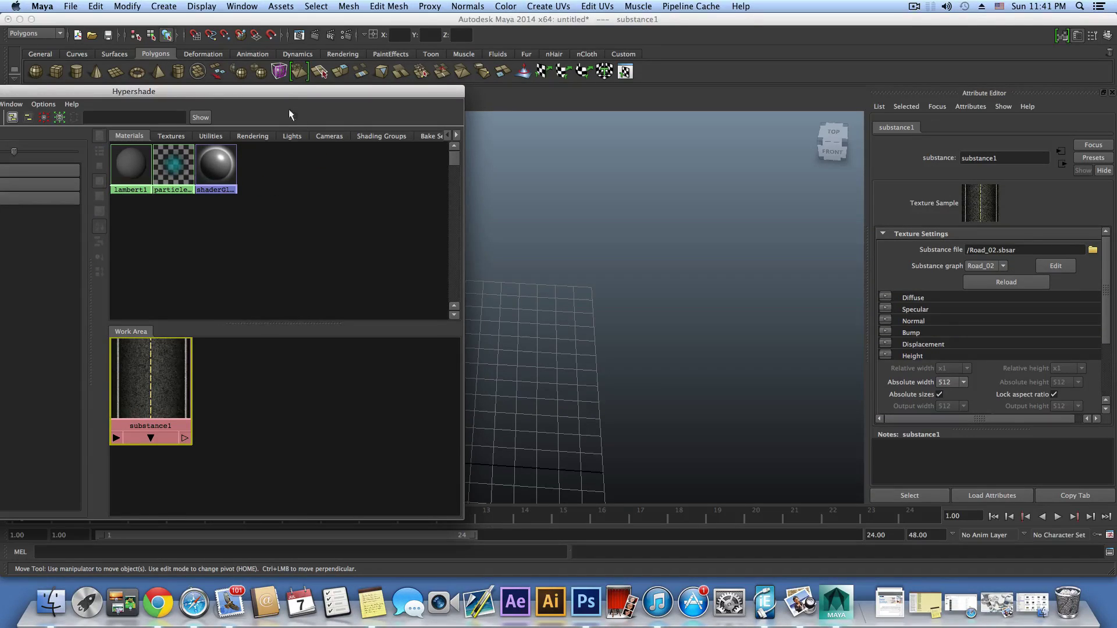
drag(288, 92, 554, 95)
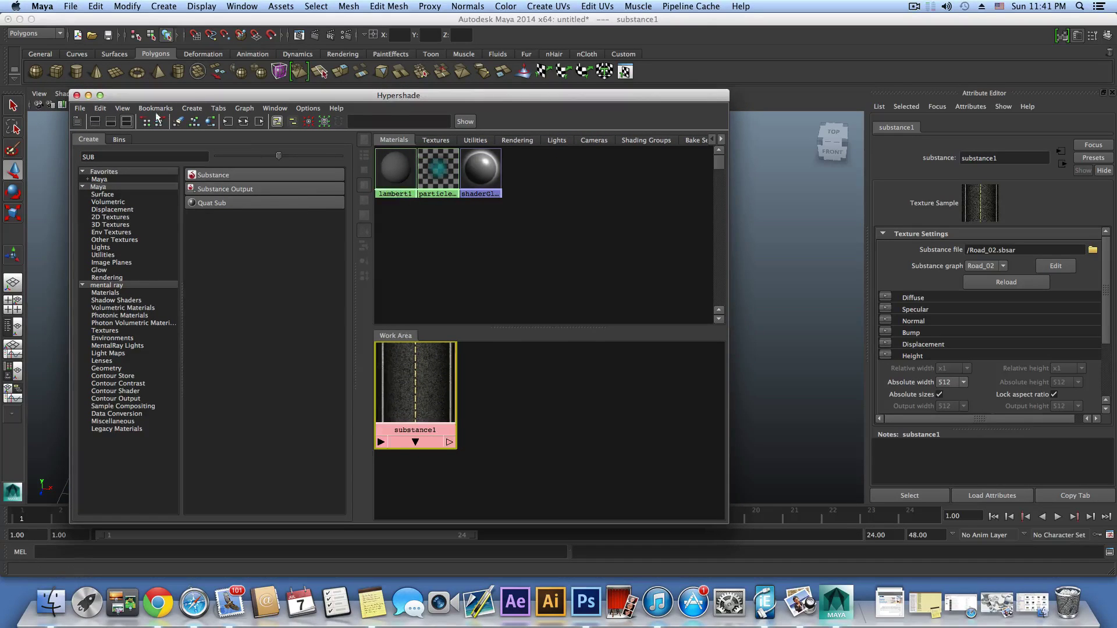
click(88, 95)
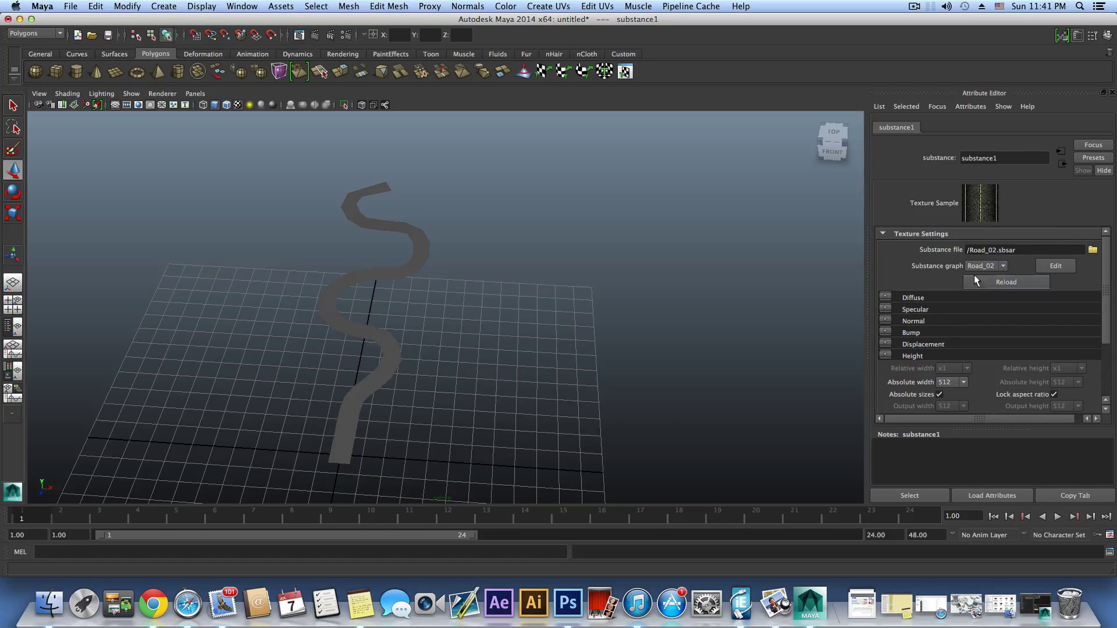
click(886, 297)
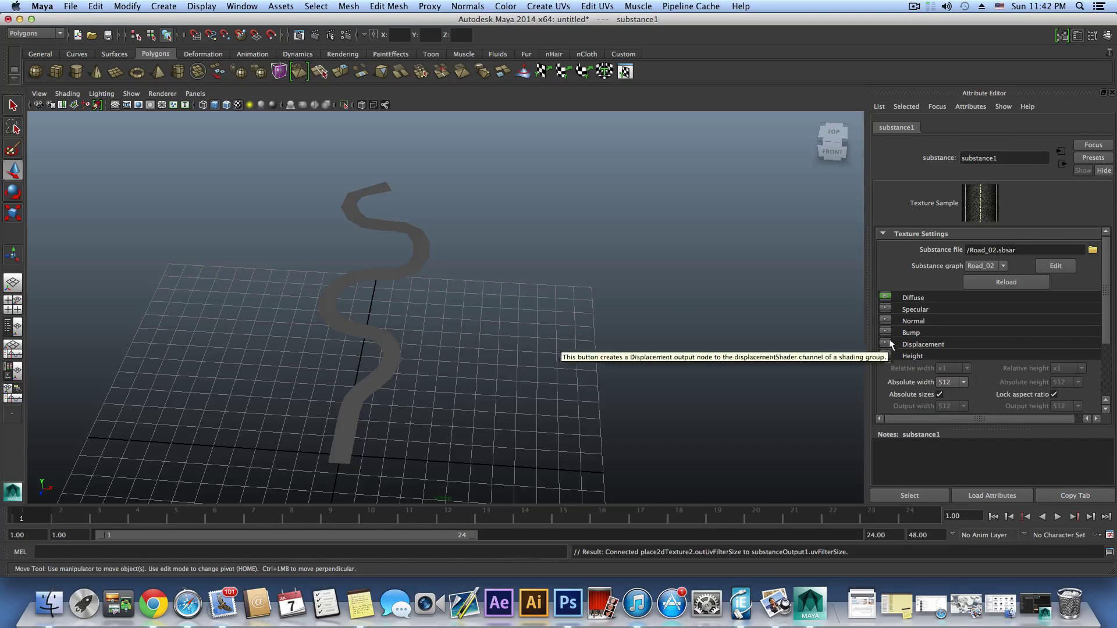
click(885, 308)
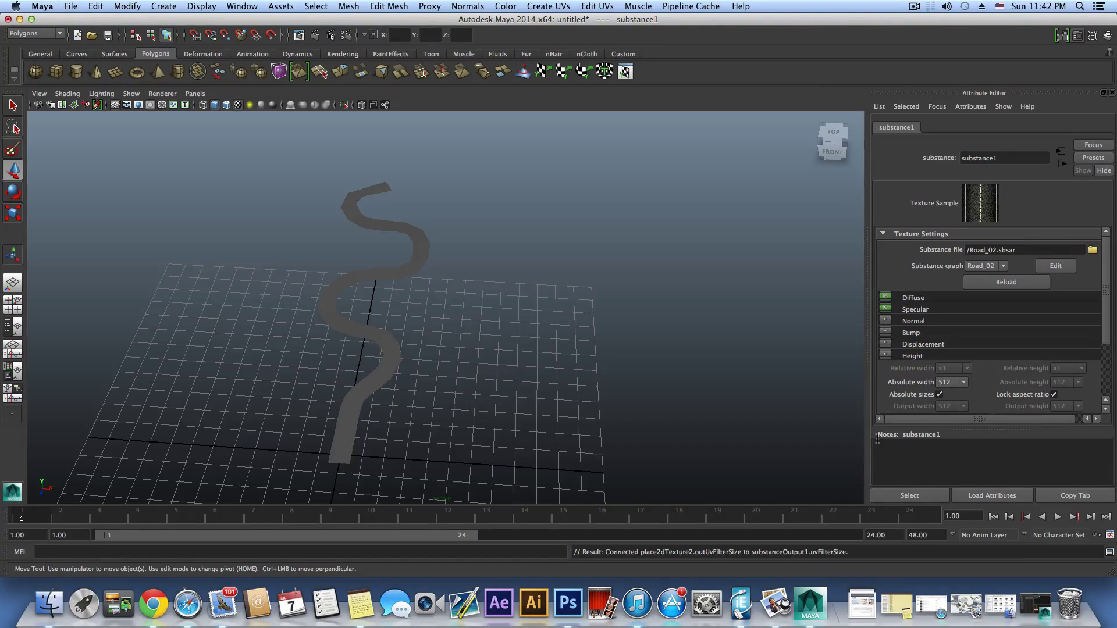
click(886, 320)
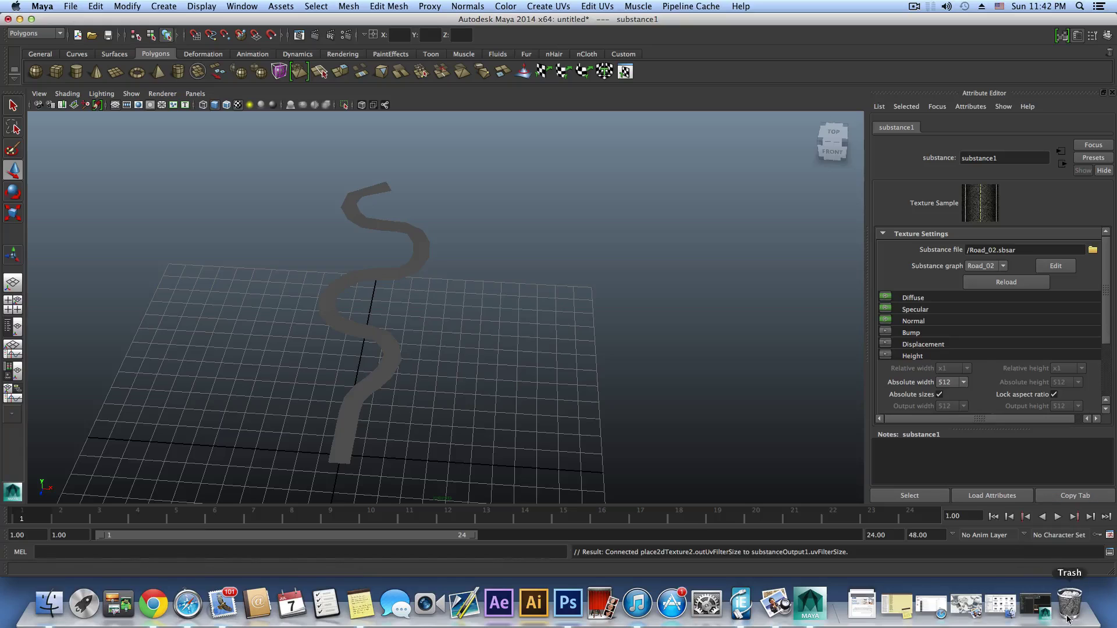
Keep the Substance's absolute width at 512 and create its shader network.
scroll(1109, 326, down, 3)
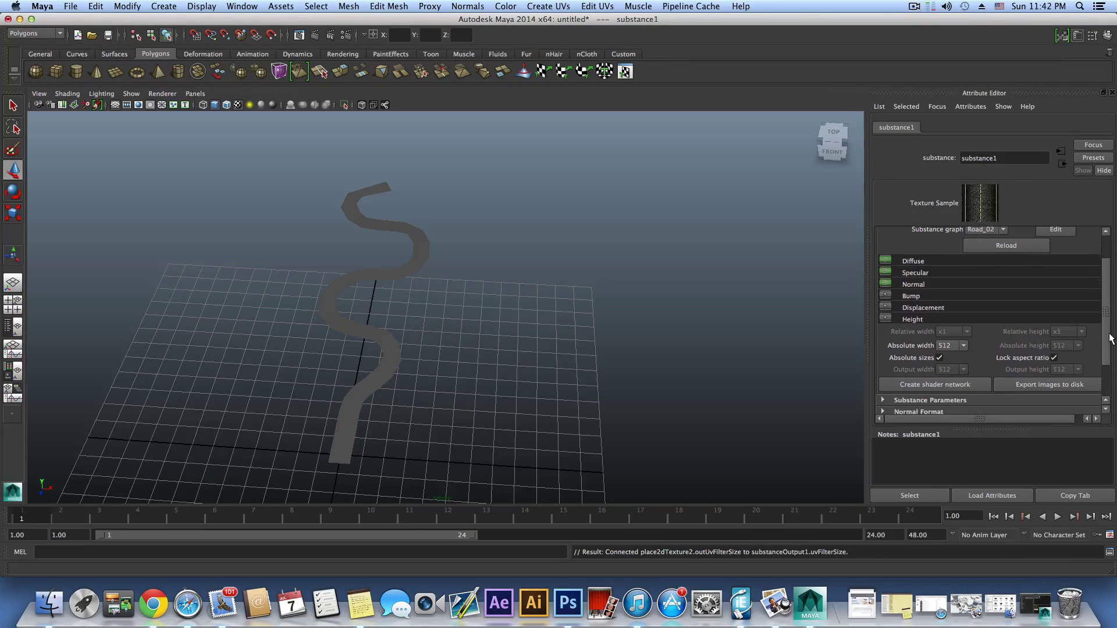
click(963, 346)
click(963, 349)
click(963, 346)
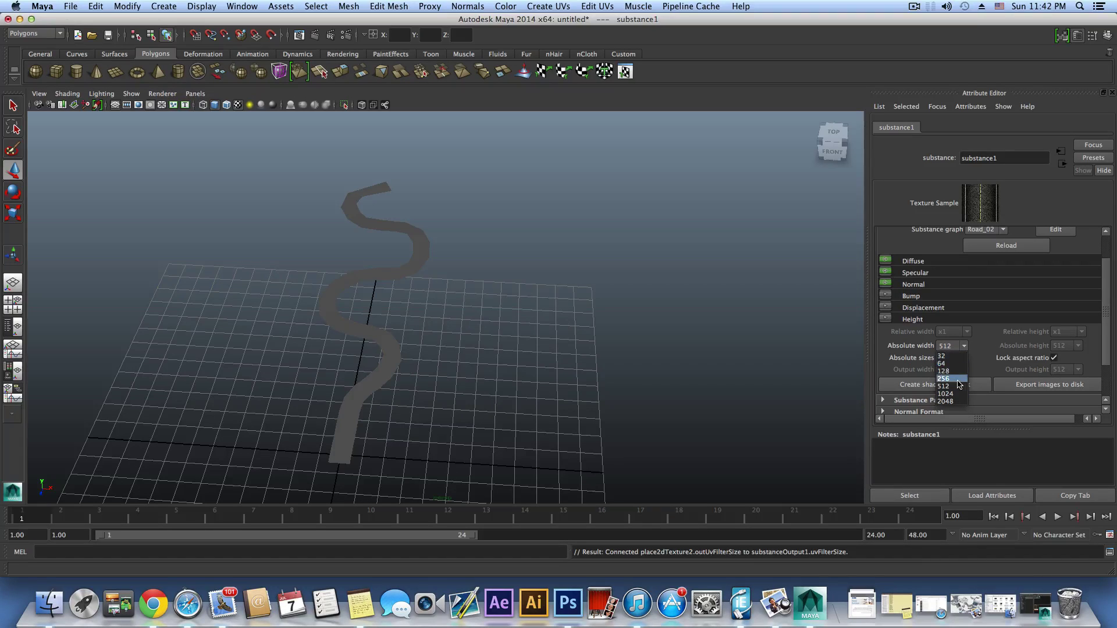
click(959, 387)
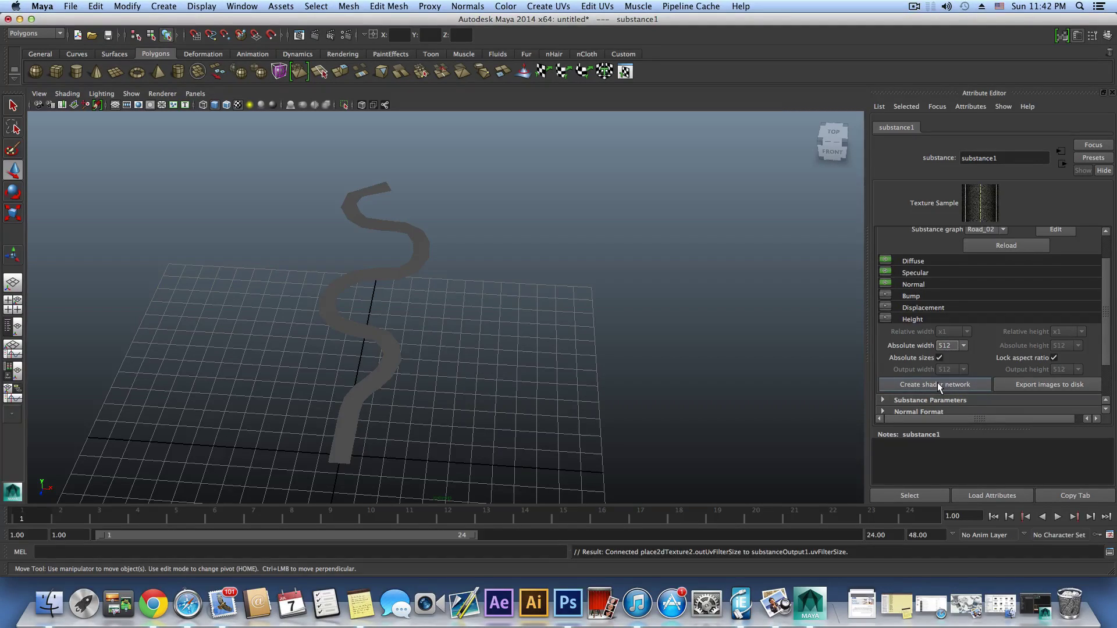
Restore the Hypershade, select substance1_Material, and graph its input and output connections in the work area.
click(1041, 602)
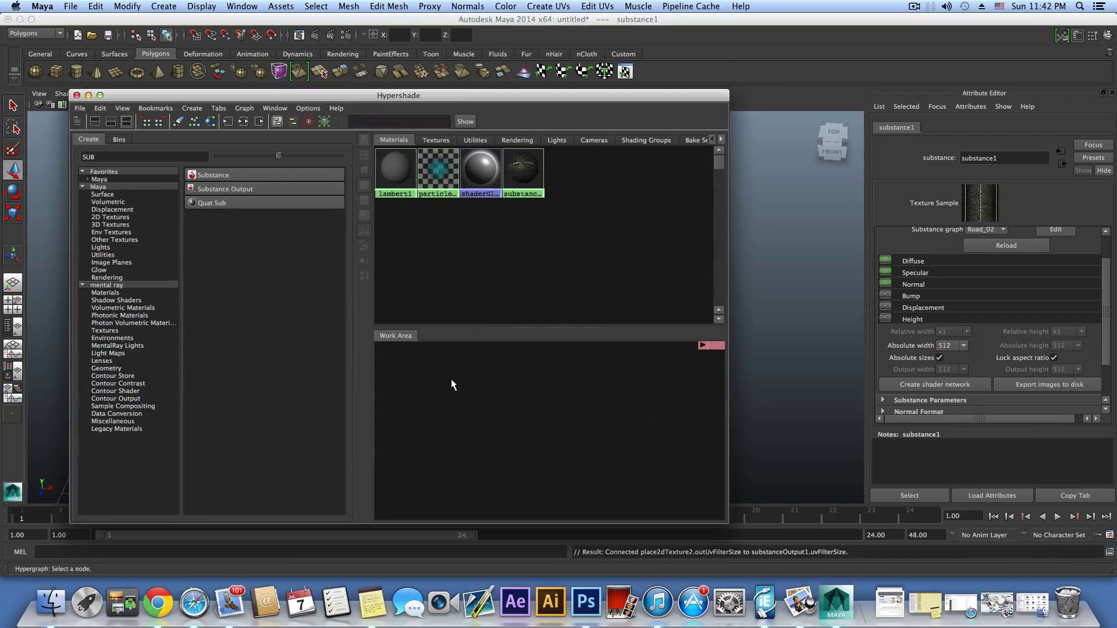
click(522, 181)
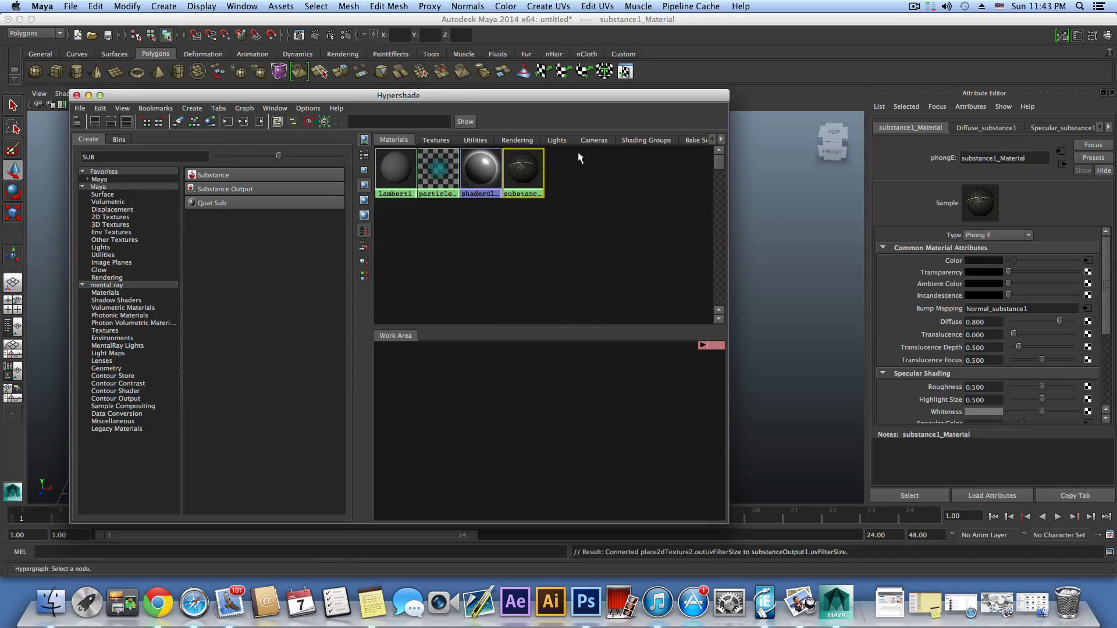
drag(506, 95, 469, 107)
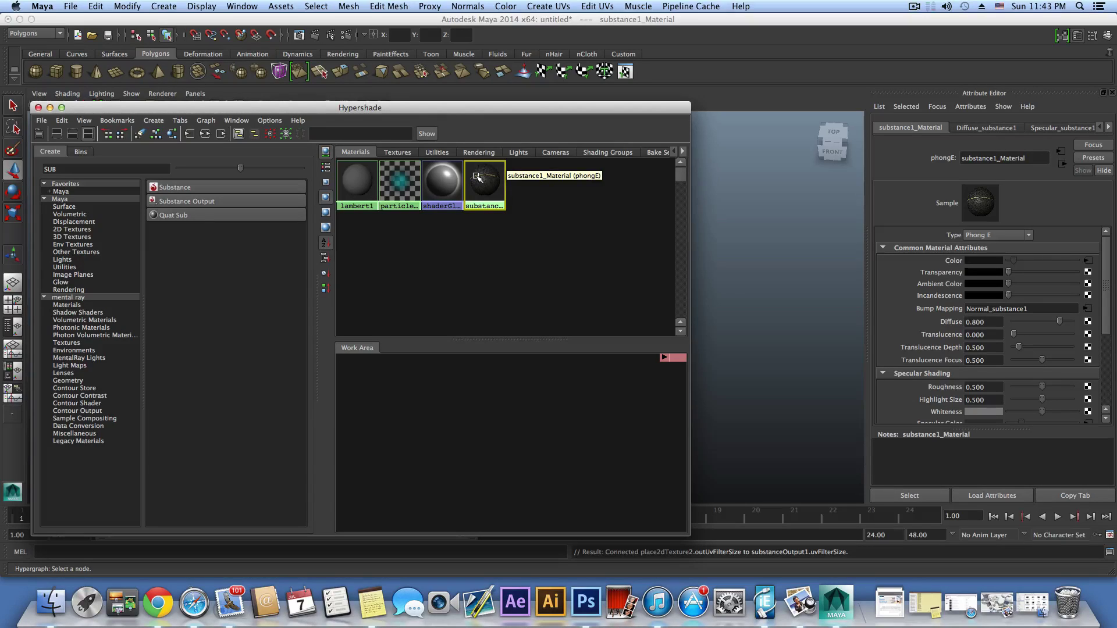
click(204, 133)
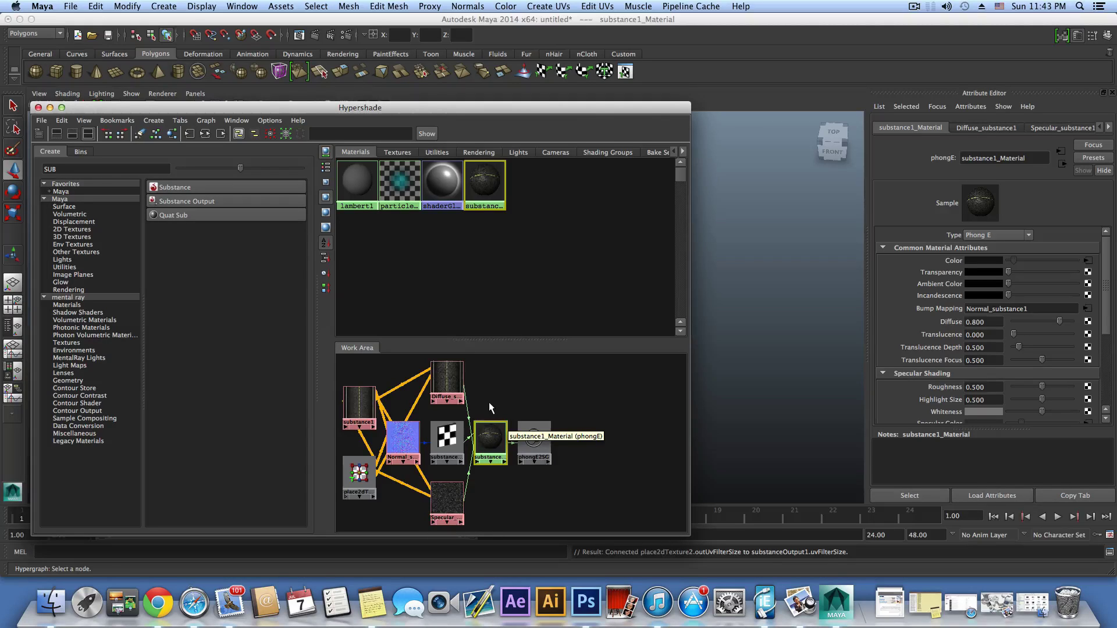
Spread out the shading group, material, diffuse, specular and normal nodes in the work area to separate their connections.
click(544, 444)
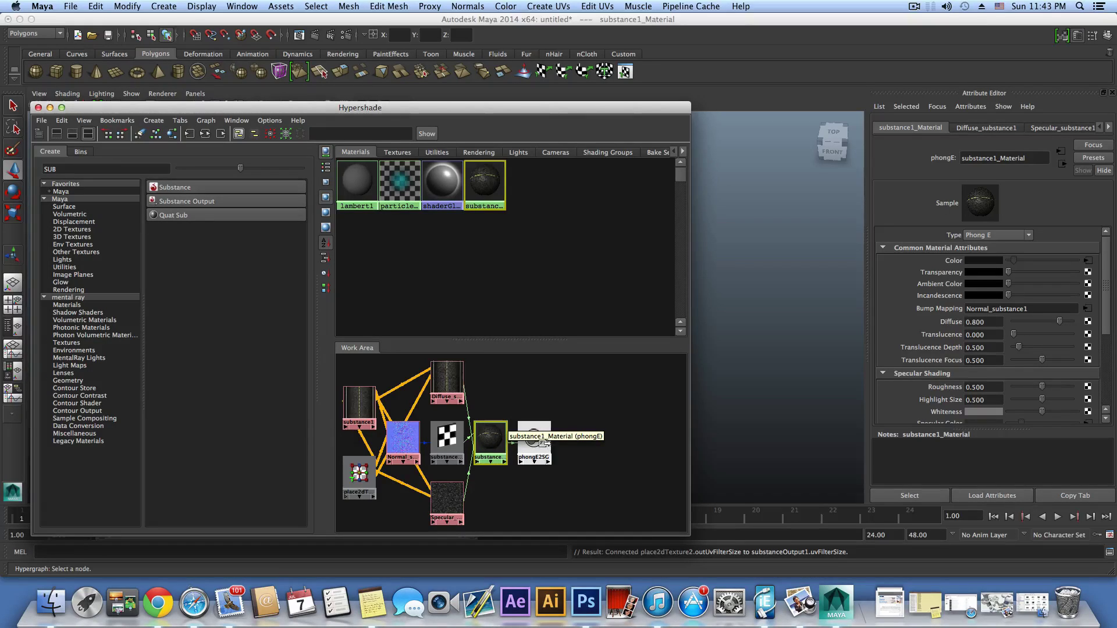
drag(544, 443, 612, 443)
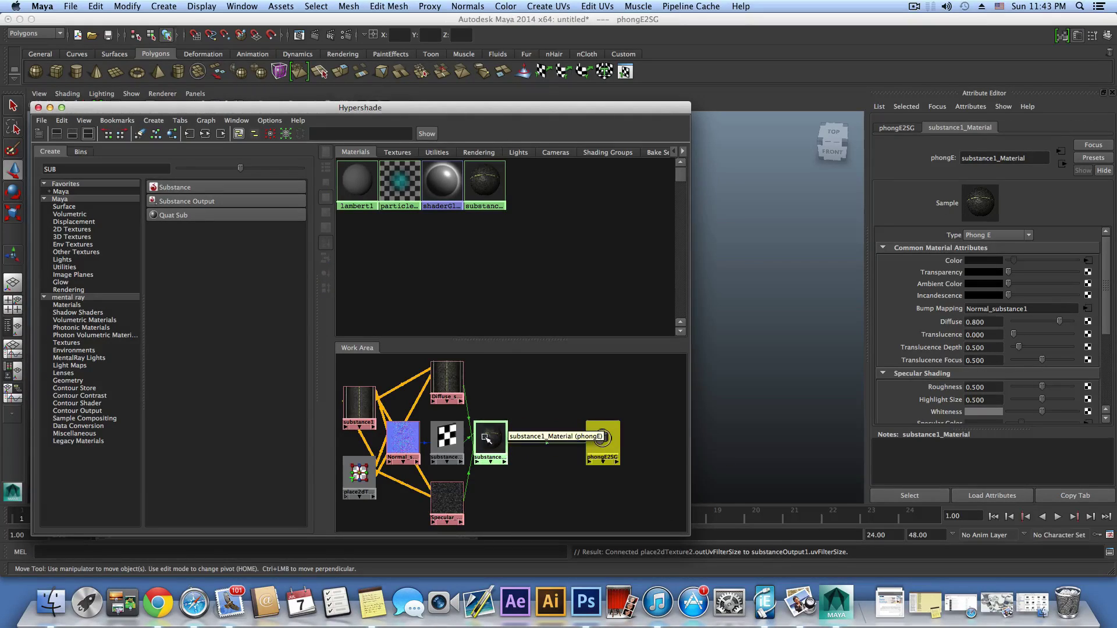
click(499, 434)
drag(499, 434, 510, 429)
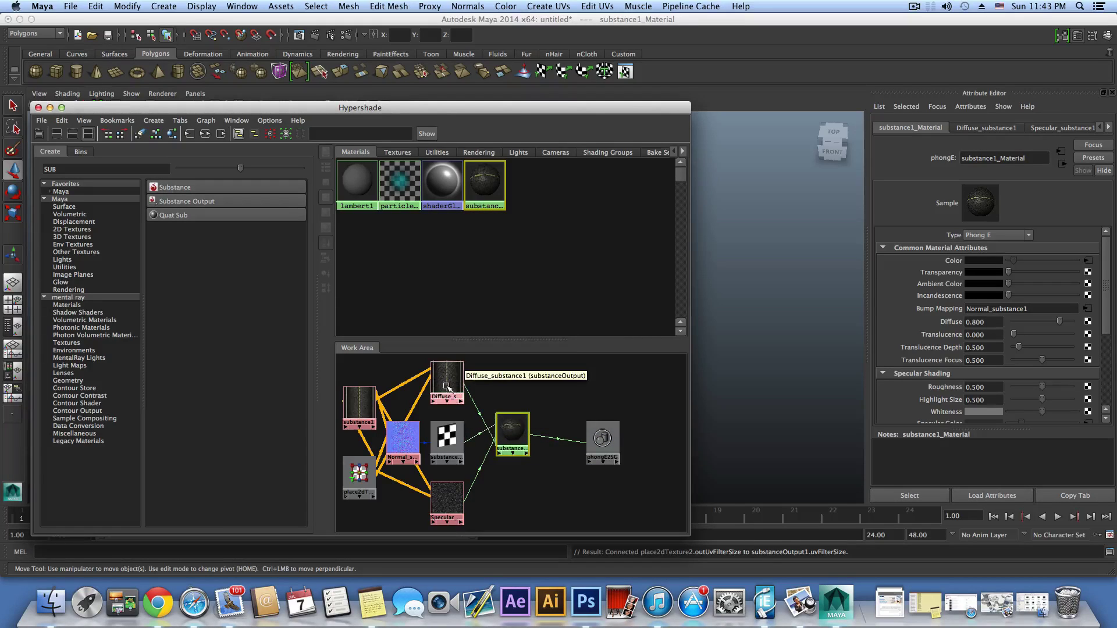
drag(449, 386, 451, 384)
drag(451, 507, 452, 504)
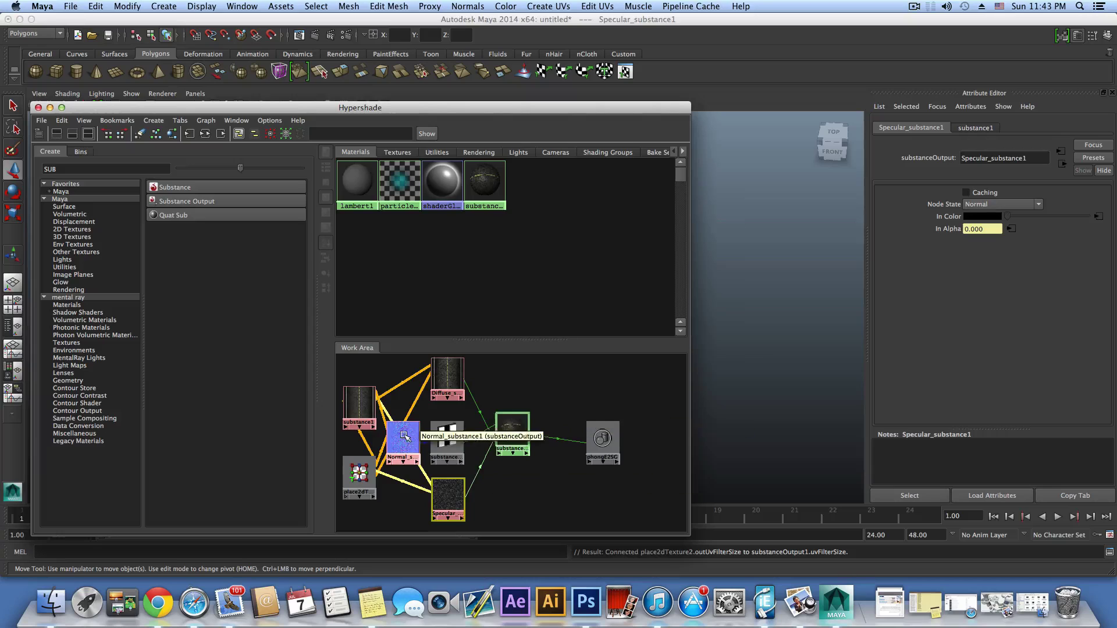
mouse_move(399, 432)
mouse_down()
mouse_move(406, 421)
mouse_move(400, 431)
mouse_up()
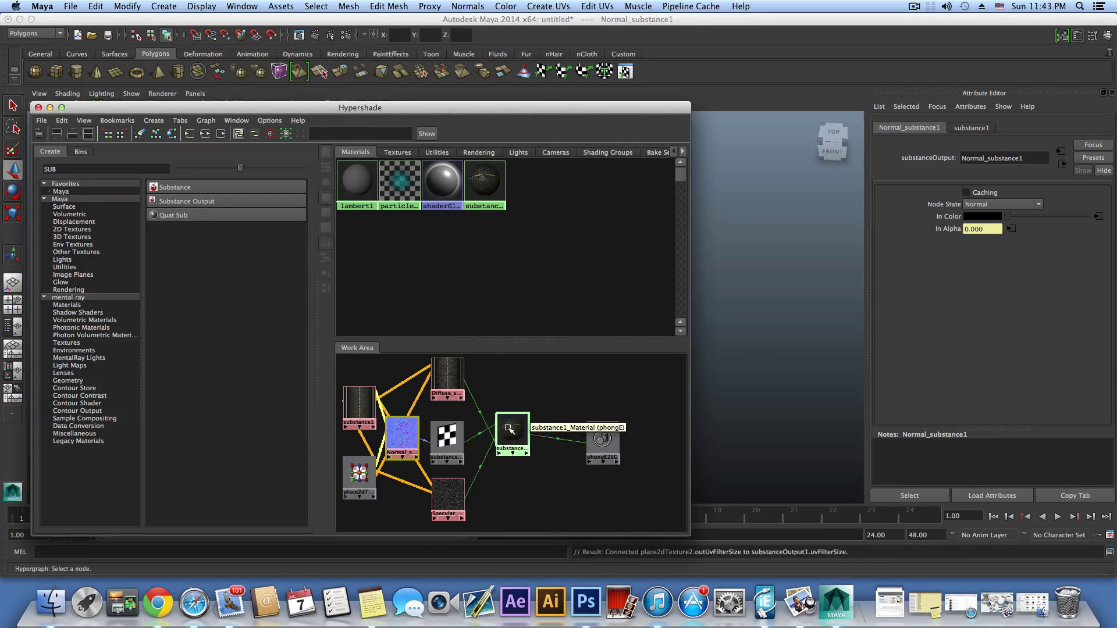
mouse_move(507, 421)
mouse_down()
mouse_move(515, 407)
mouse_move(509, 421)
mouse_up()
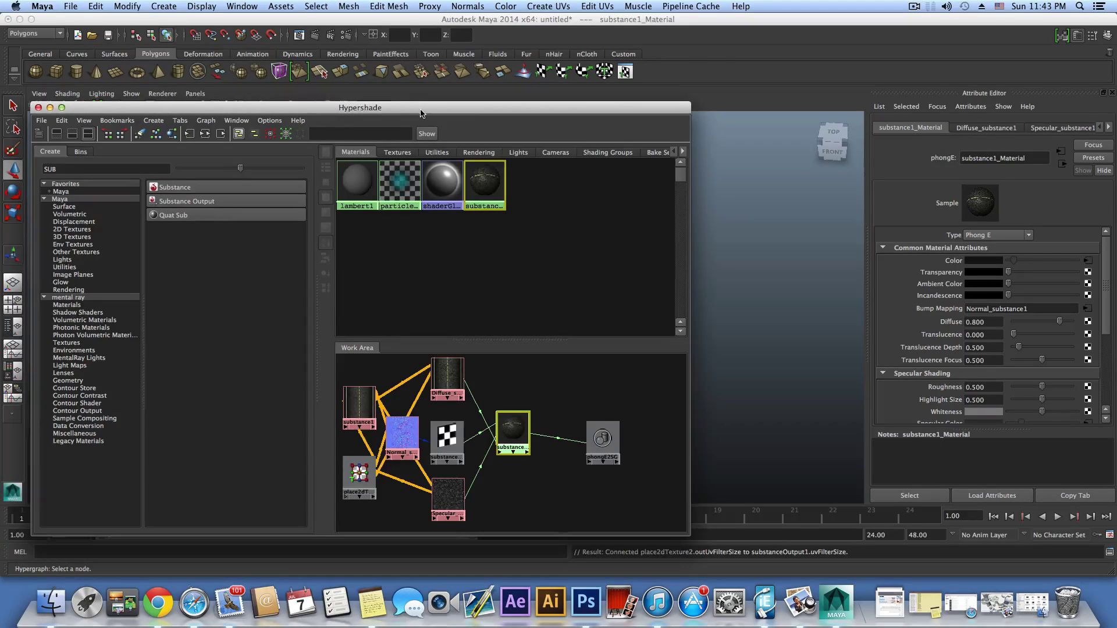
Assign substance1_Material to the winding road mesh, with the Hypershade moved off the road, and minimize the Hypershade.
drag(421, 113, 332, 420)
drag(305, 270, 375, 307)
right_drag(405, 492, 406, 495)
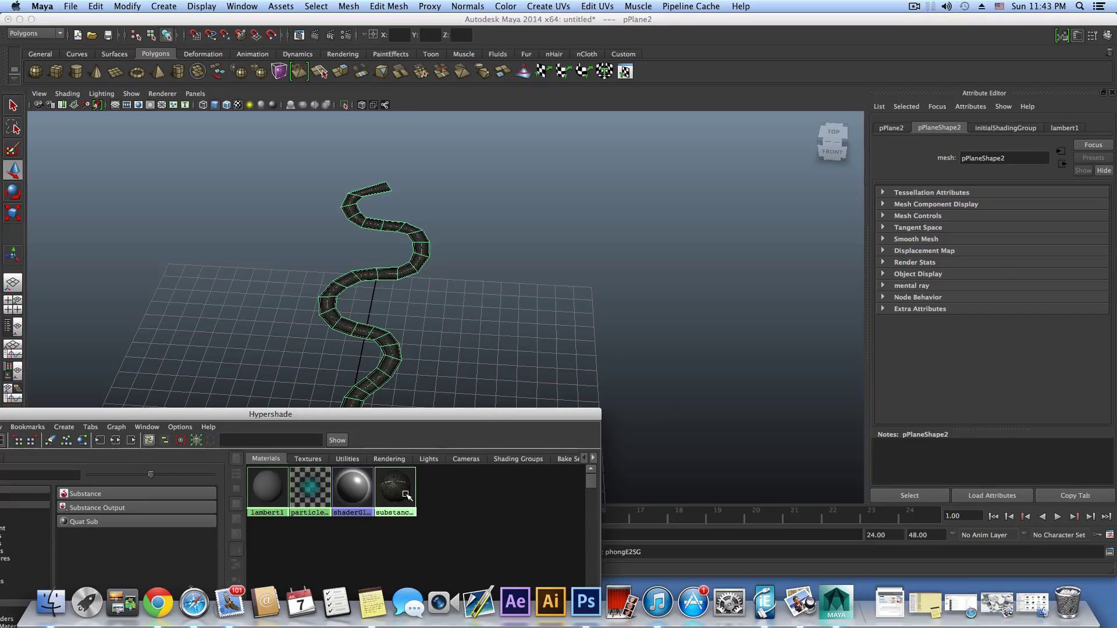
drag(133, 414, 413, 296)
click(213, 310)
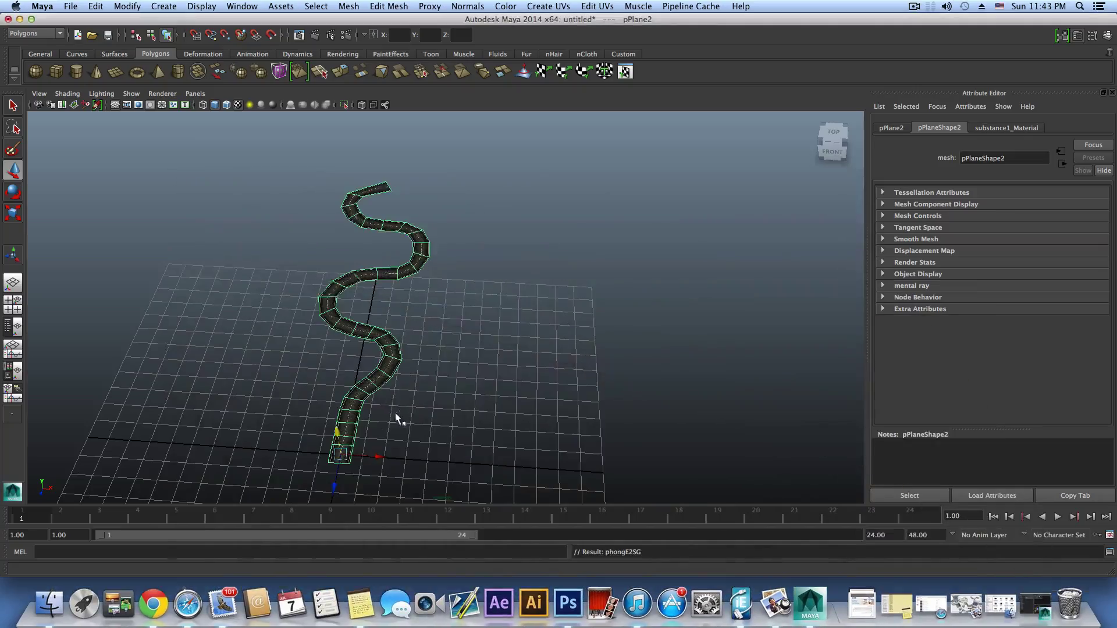
Check the Render Settings and render the current frame with Maya Software from an angled view along the textured road.
alt+drag(397, 419, 523, 387)
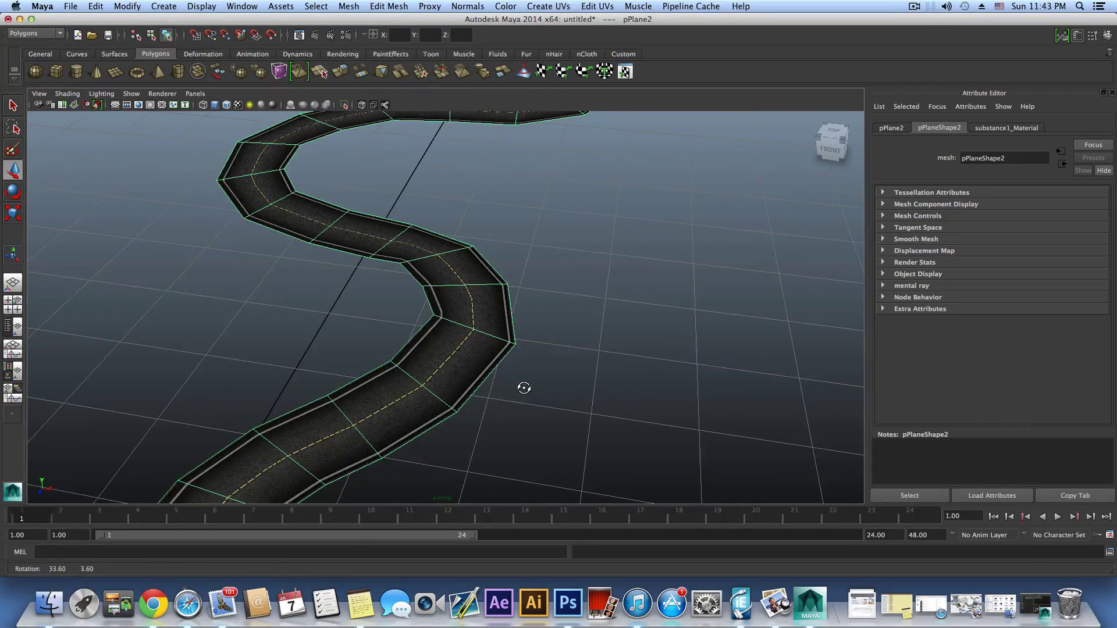
alt+right_drag(399, 369, 369, 430)
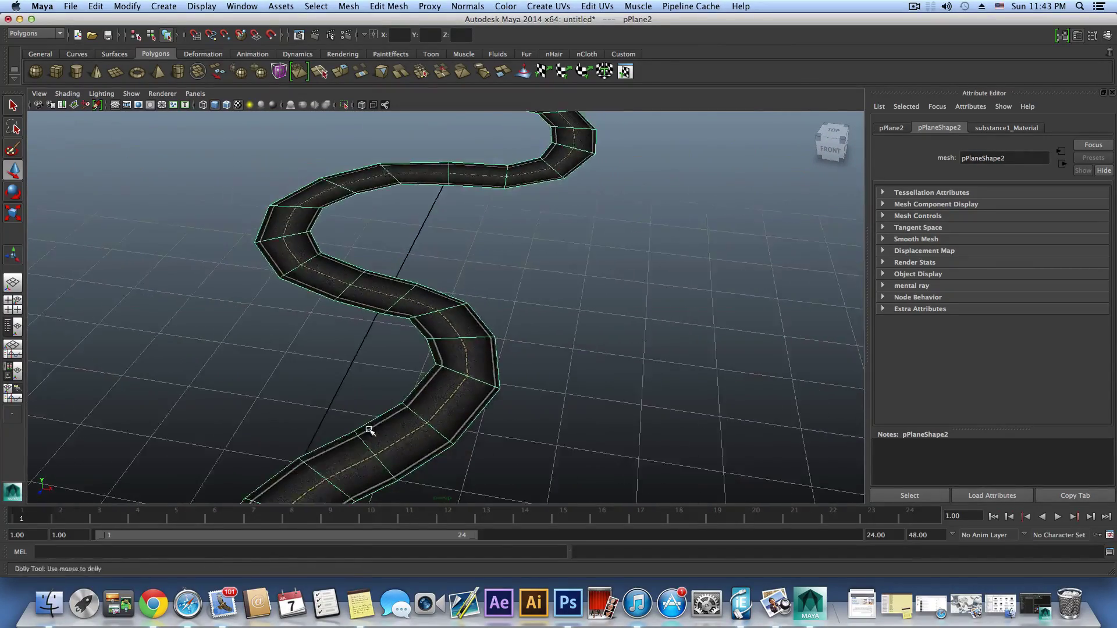
alt+drag(368, 430, 323, 341)
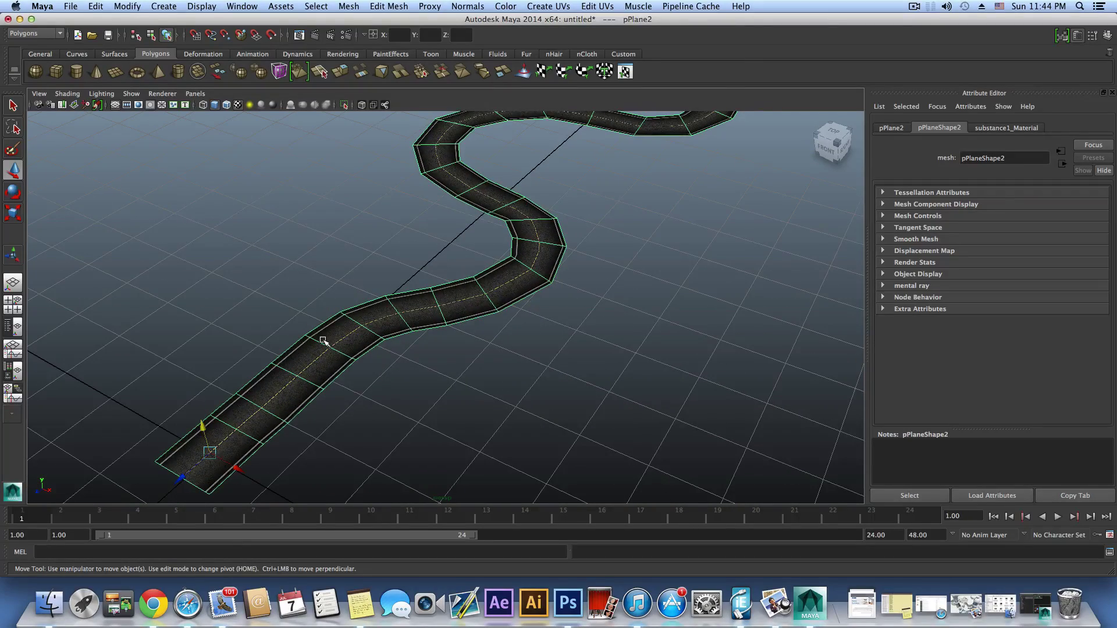
alt+right_drag(409, 368, 503, 382)
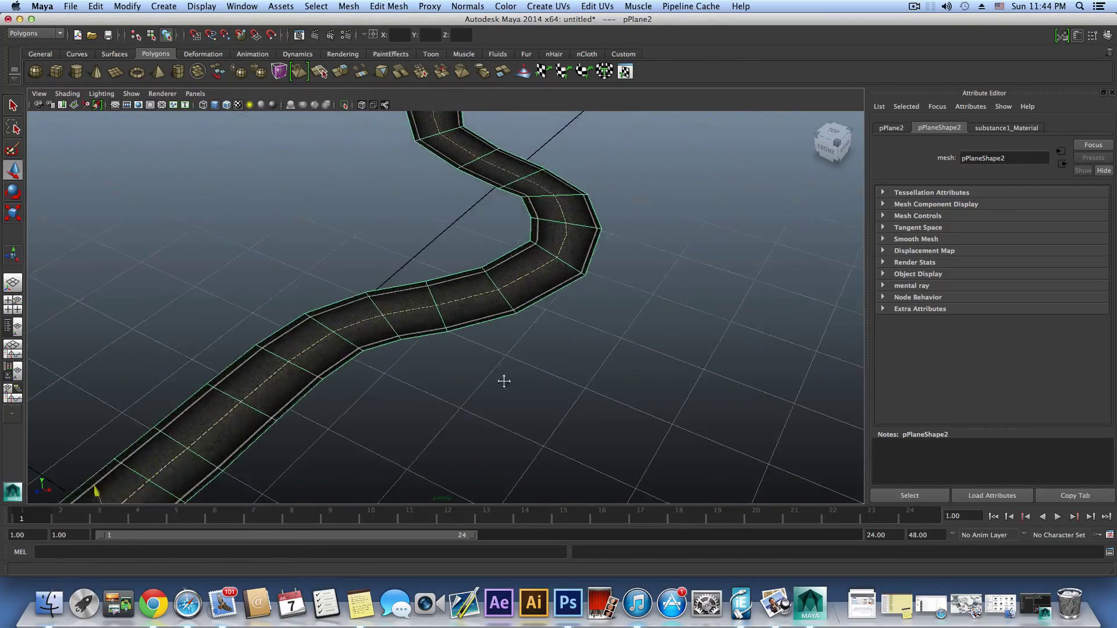
alt+middle_drag(504, 381, 477, 404)
alt+right_drag(476, 403, 492, 398)
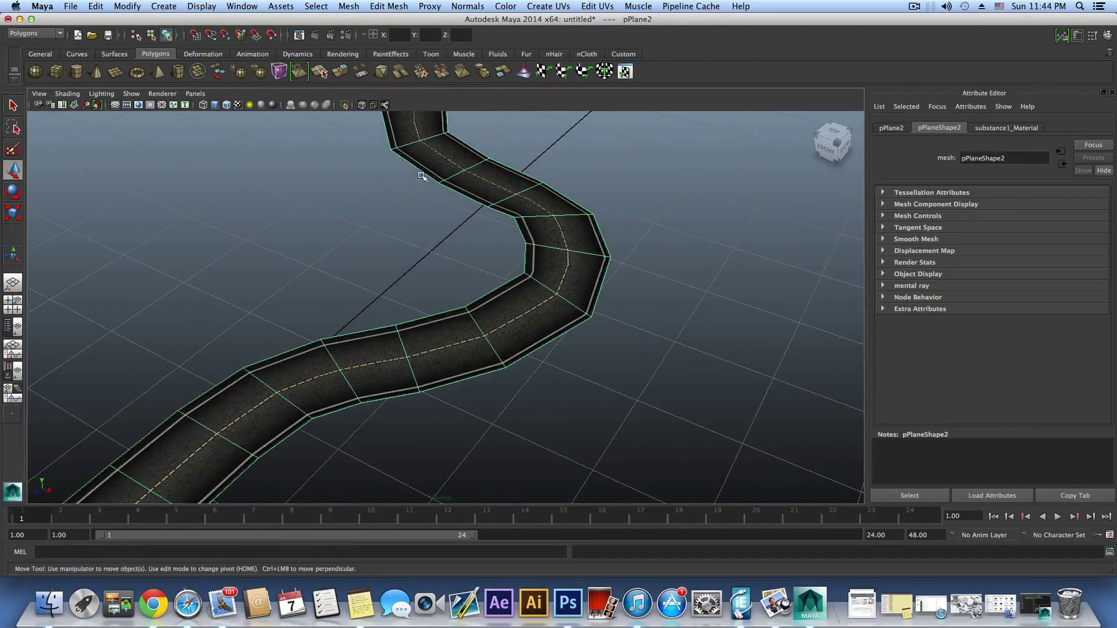
click(349, 35)
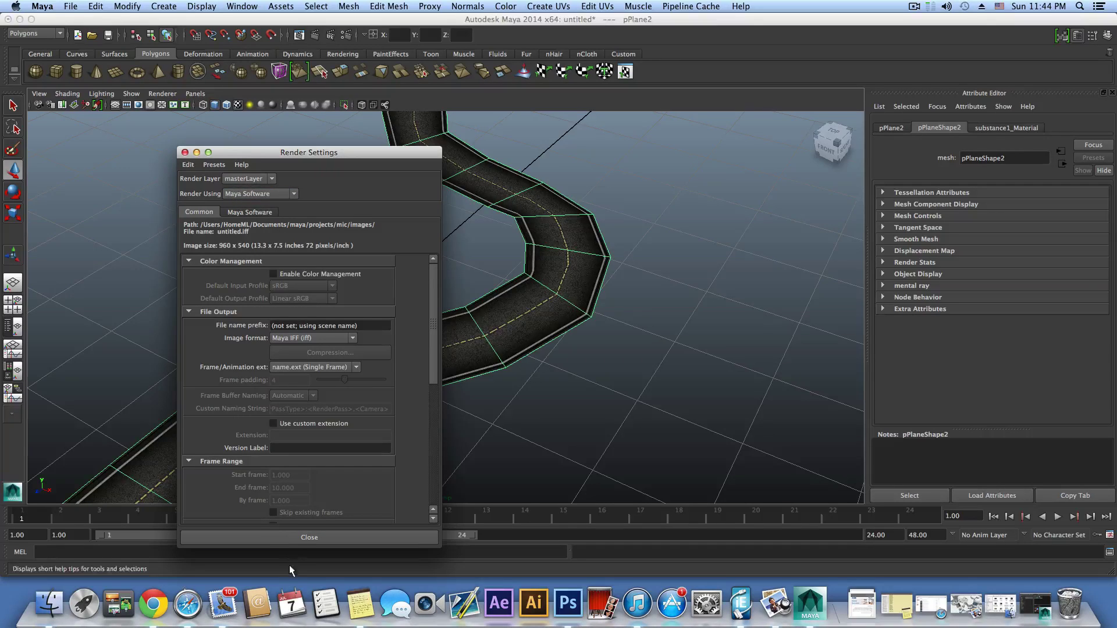
click(287, 536)
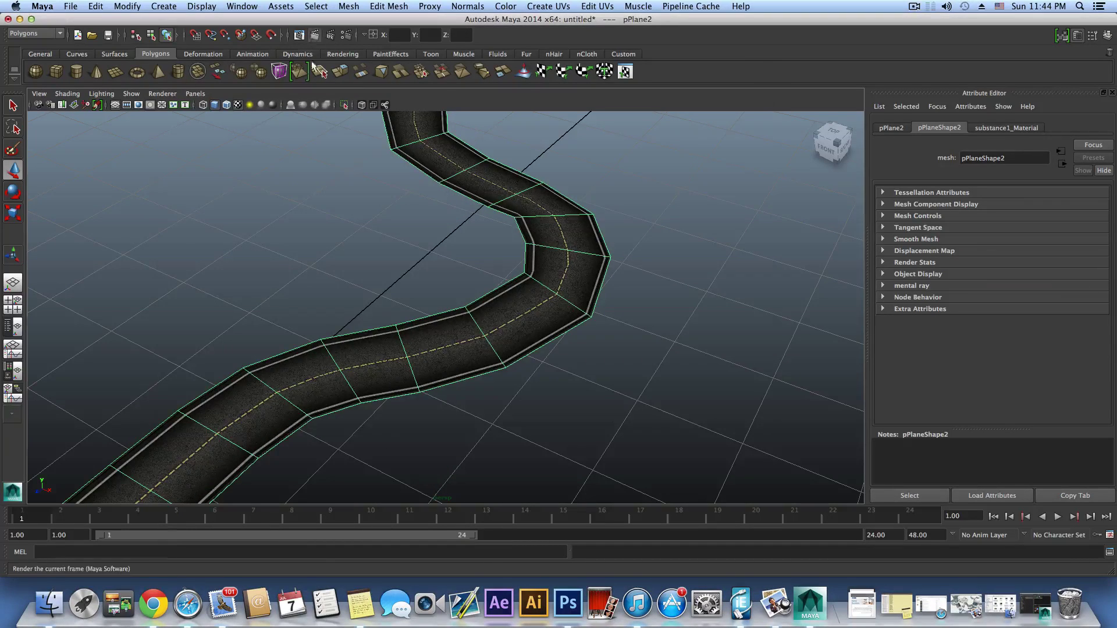
click(314, 35)
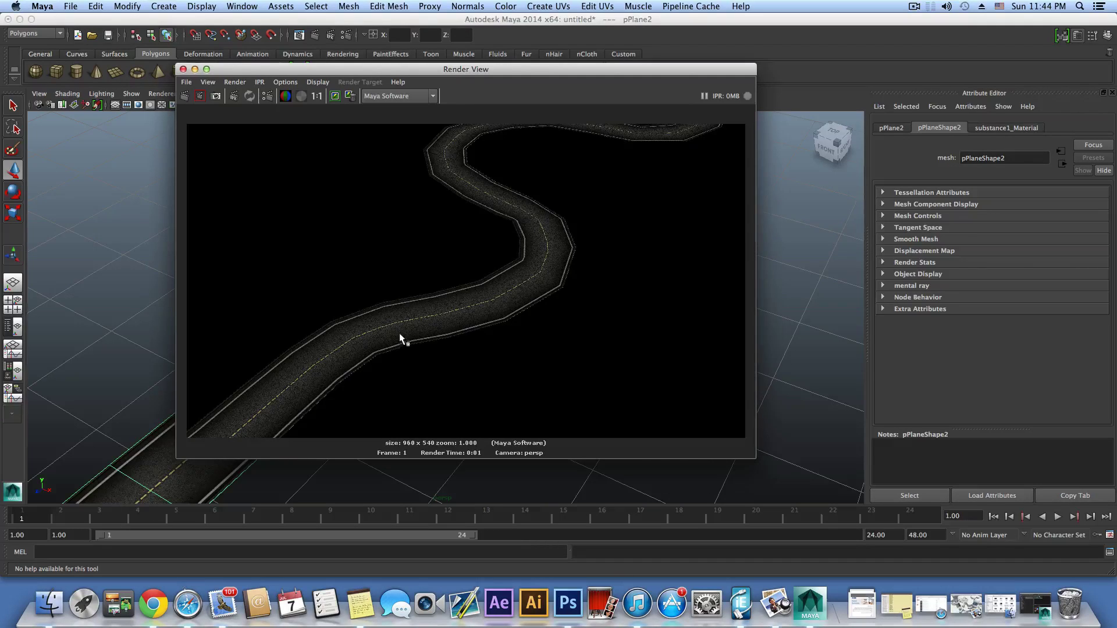
Switch the renderer to mental ray, render the current frame, and close the Render View.
click(437, 96)
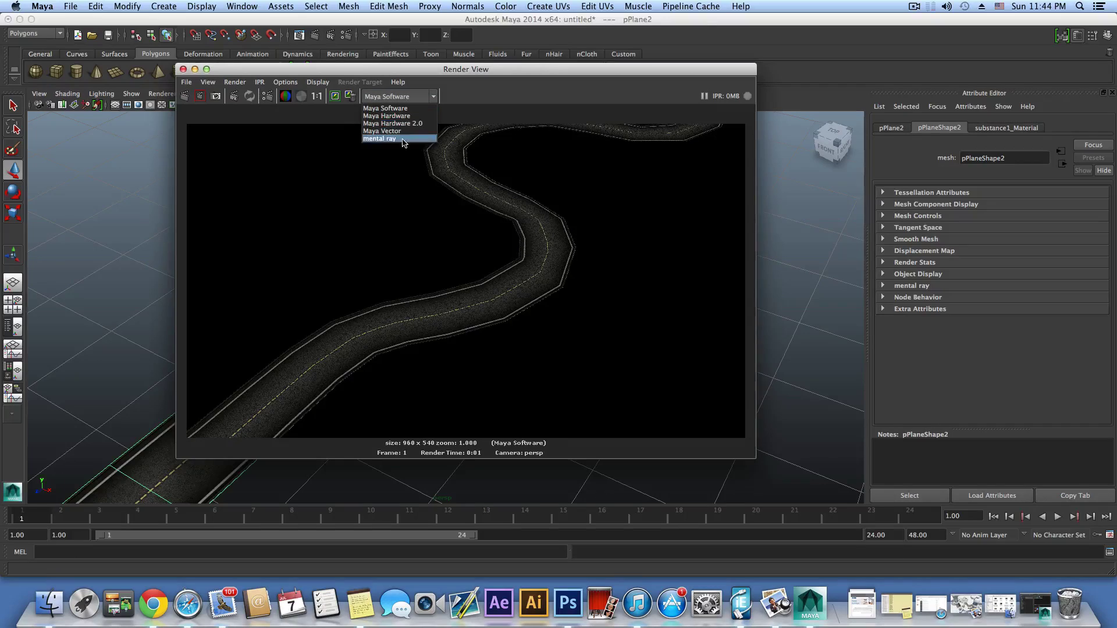
click(384, 139)
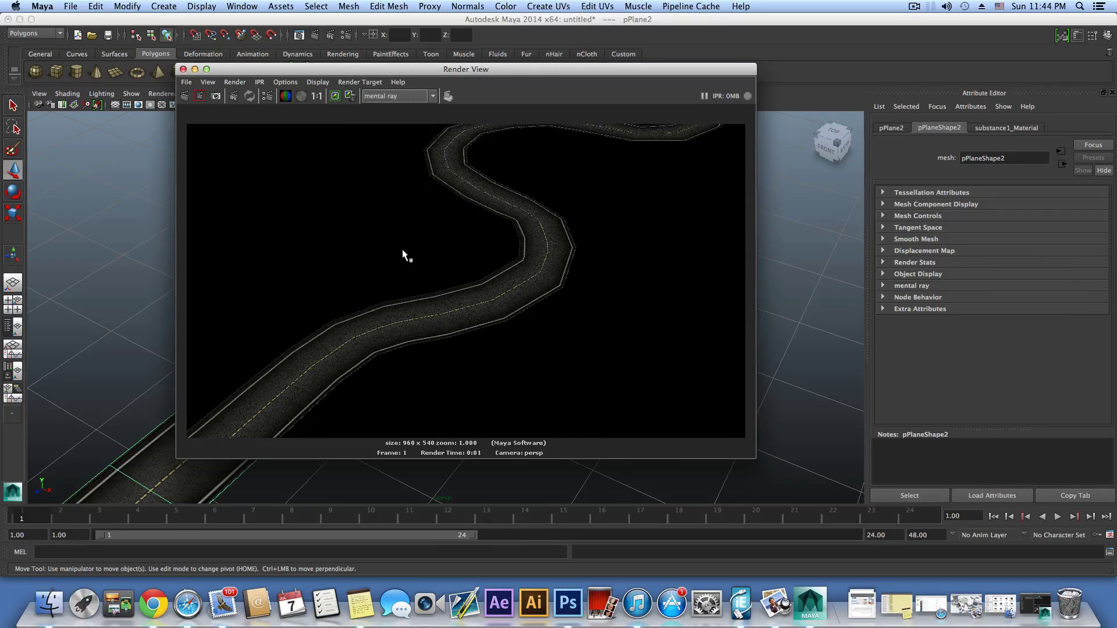
click(184, 95)
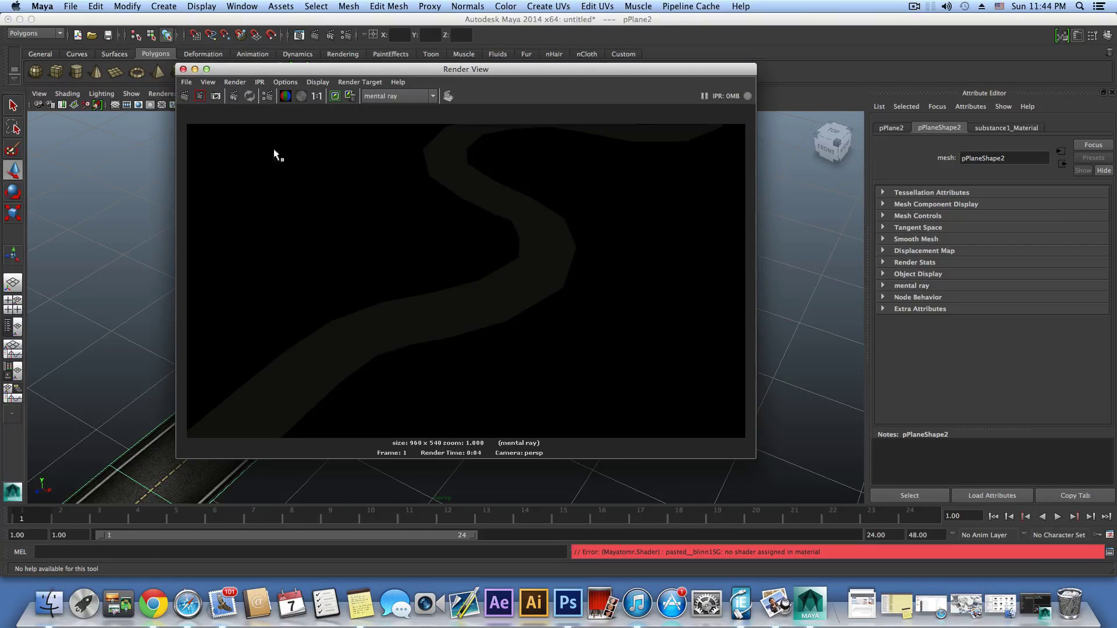
click(183, 69)
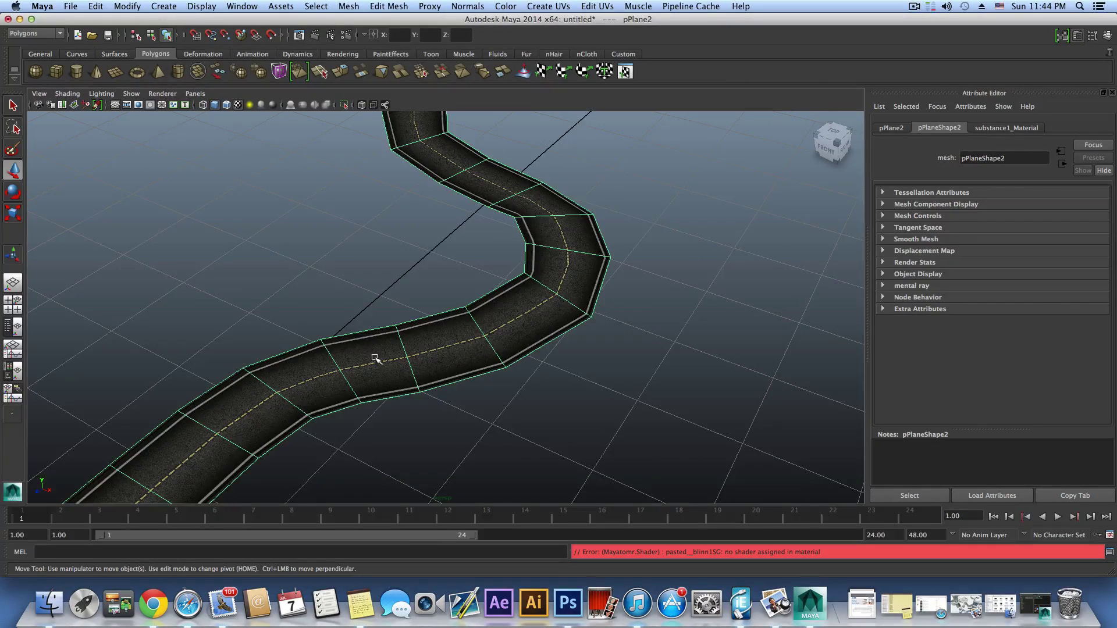
key(f)
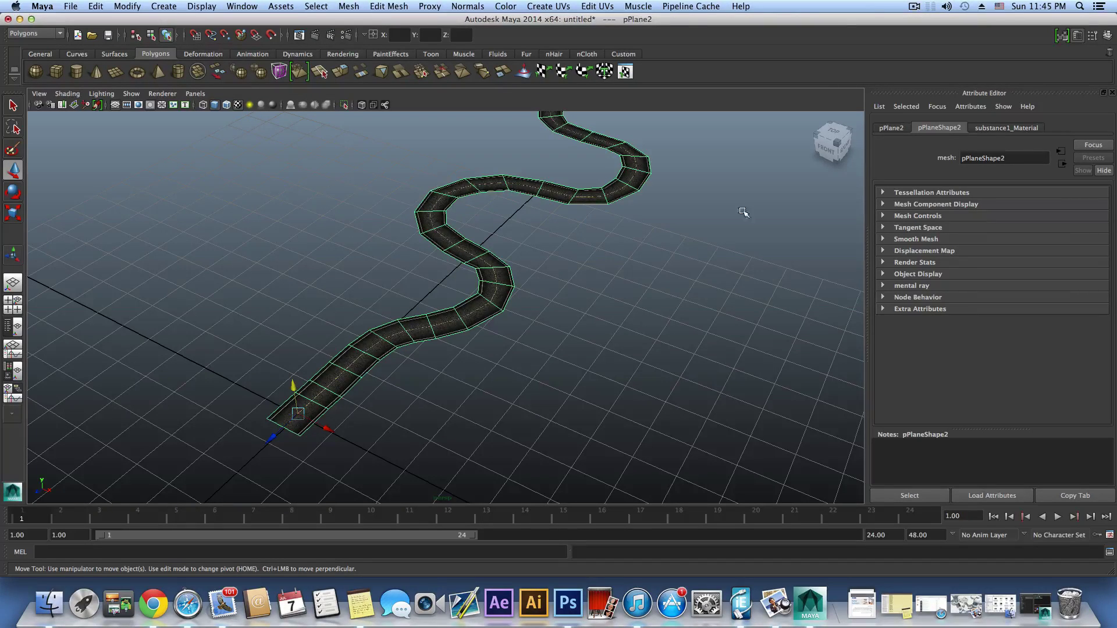
click(913, 5)
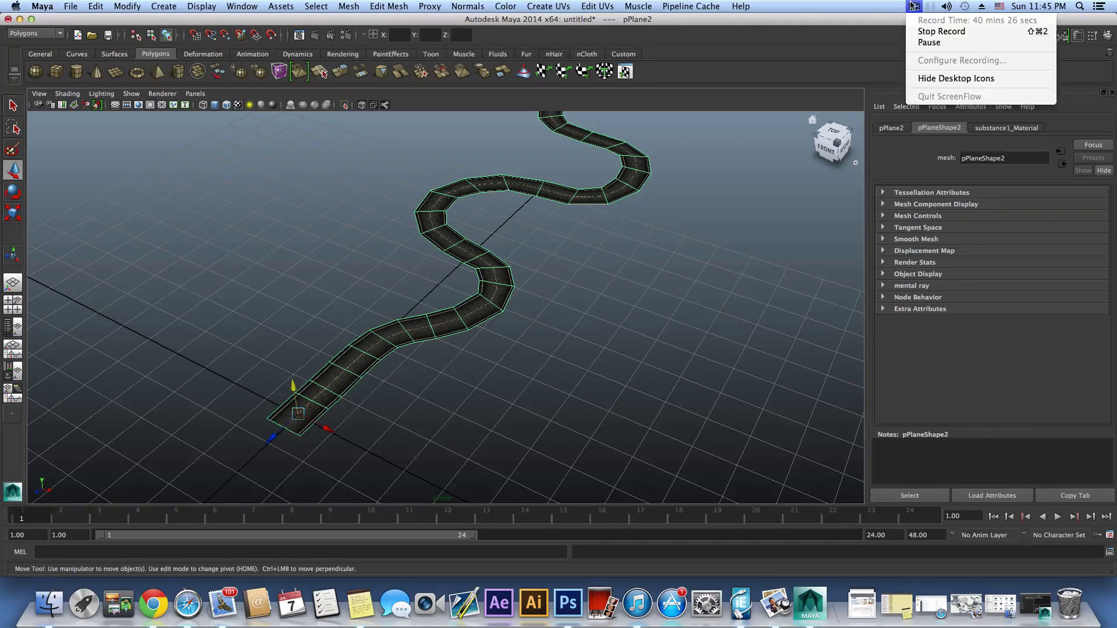
click(923, 44)
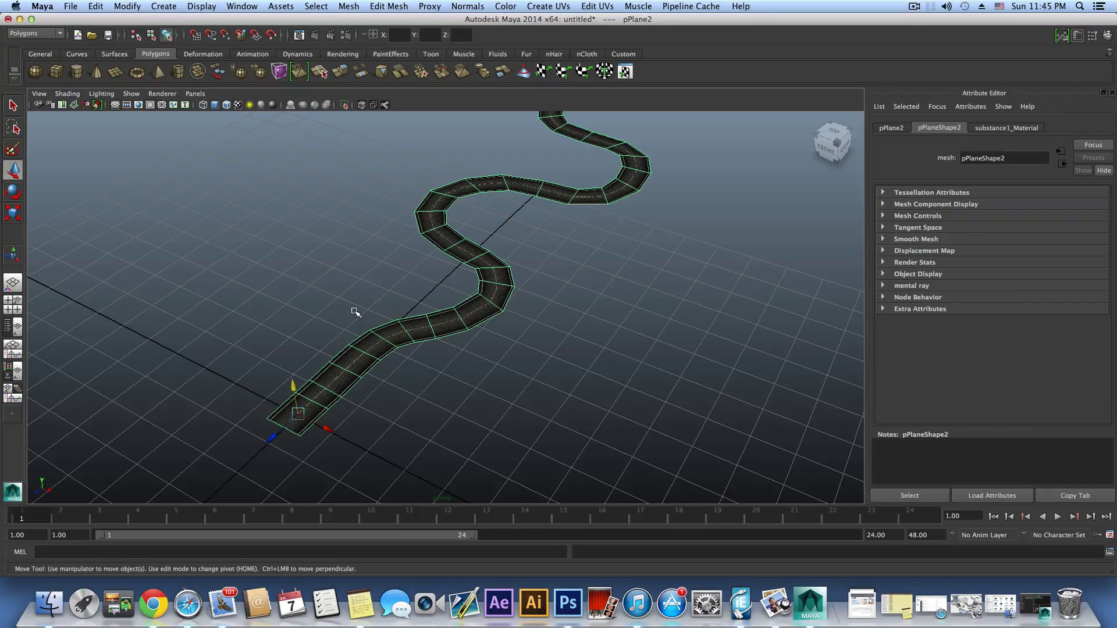
Examine the textured road mesh up close and from several angles, and show the attributes of substance1_Material.
scroll(406, 328, up, 5)
drag(378, 236, 553, 367)
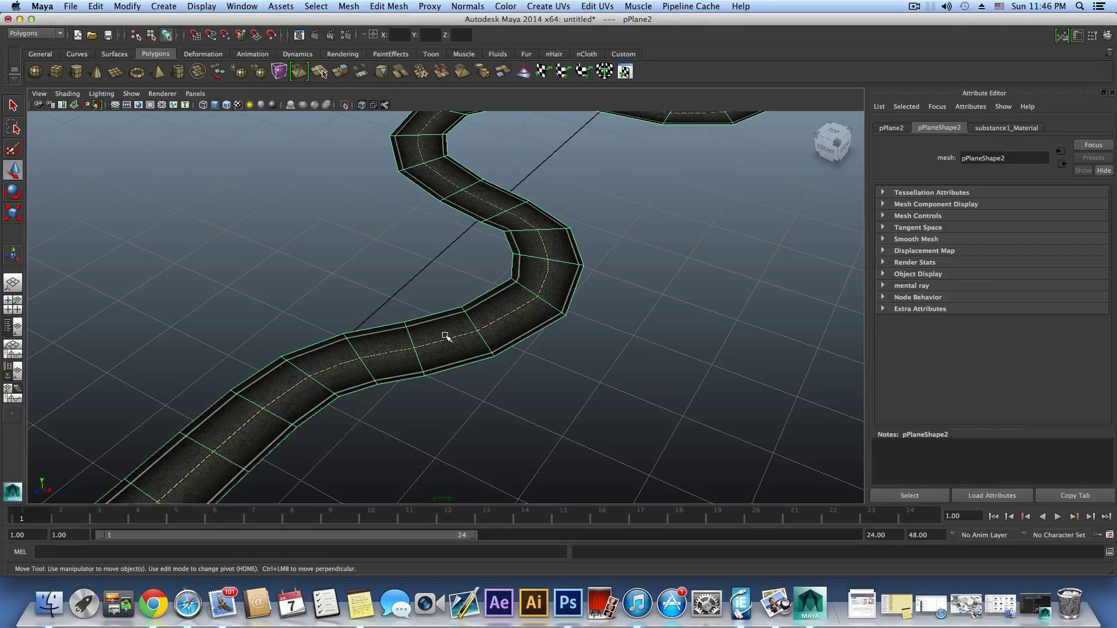
scroll(443, 331, down, 3)
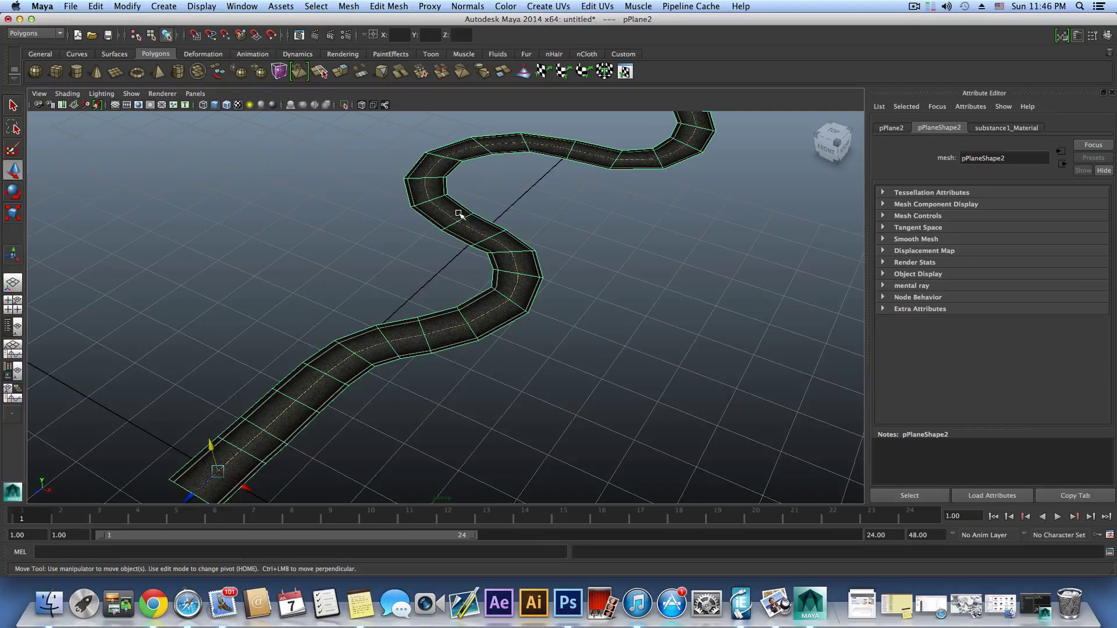
alt+drag(458, 222, 463, 256)
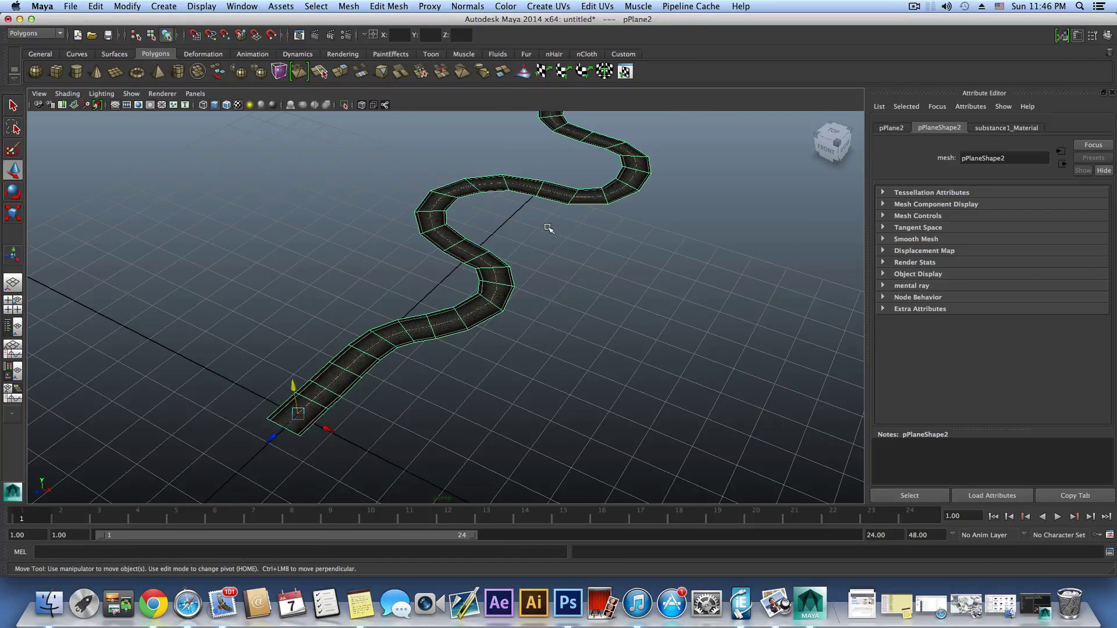
alt+drag(547, 227, 393, 314)
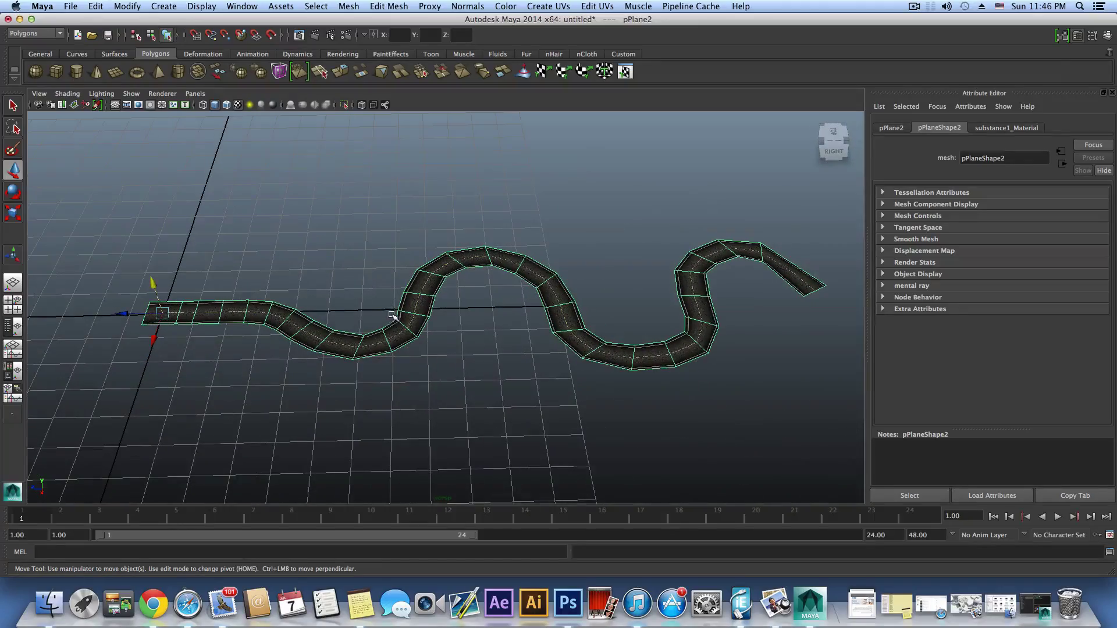
mouse_move(479, 317)
alt+mouse_down()
mouse_move(508, 298)
mouse_move(416, 317)
mouse_move(512, 304)
mouse_move(544, 337)
mouse_move(471, 333)
alt+mouse_up()
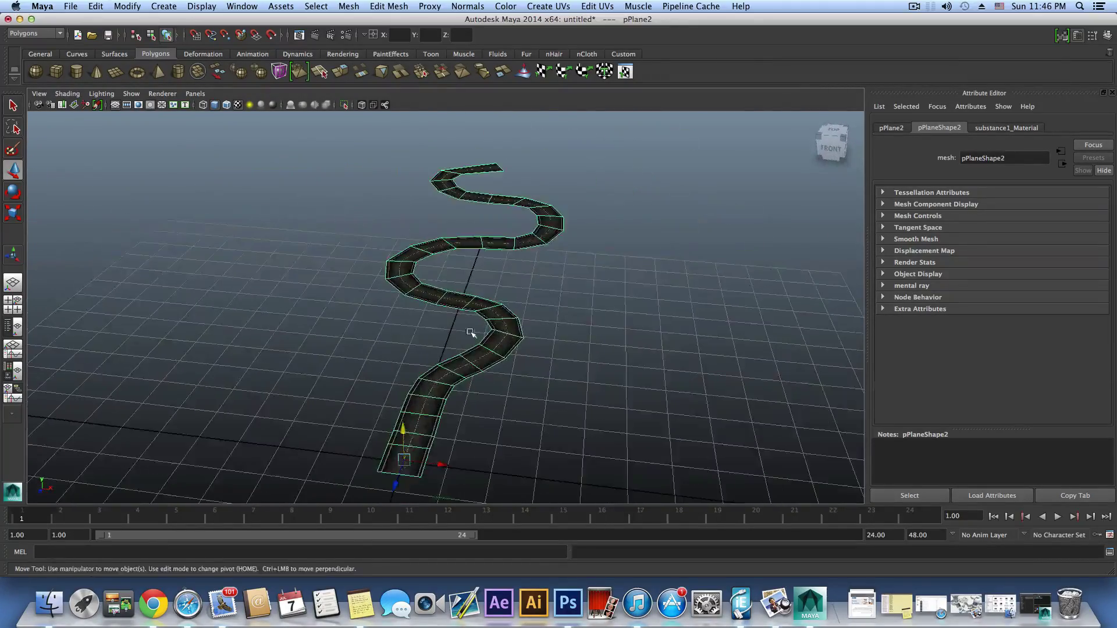
scroll(471, 333, up, 5)
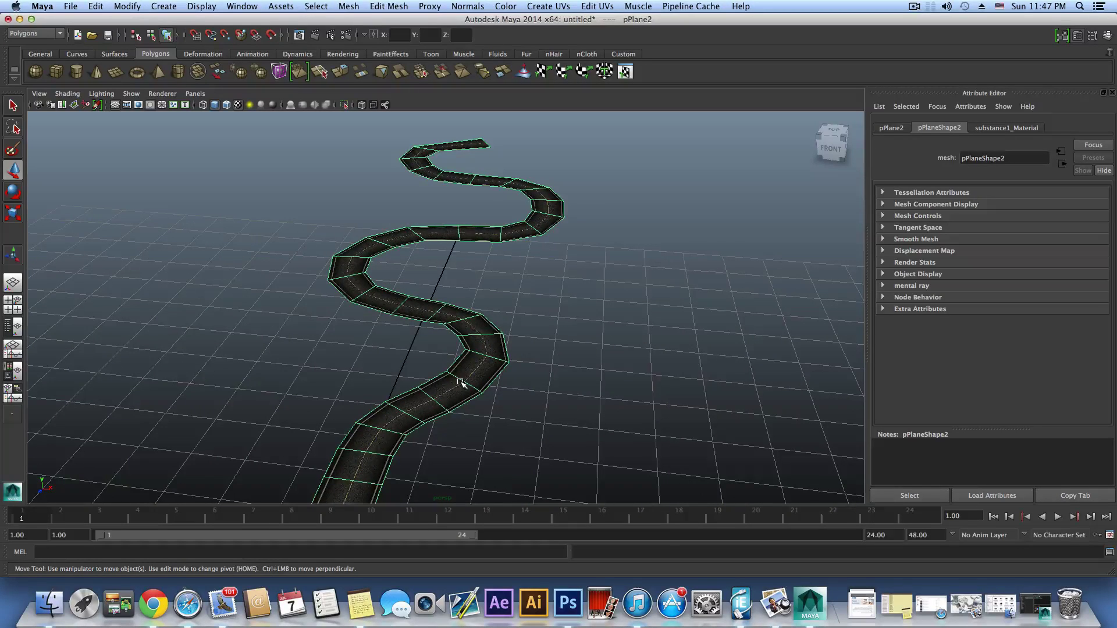
alt+middle_drag(459, 434, 444, 351)
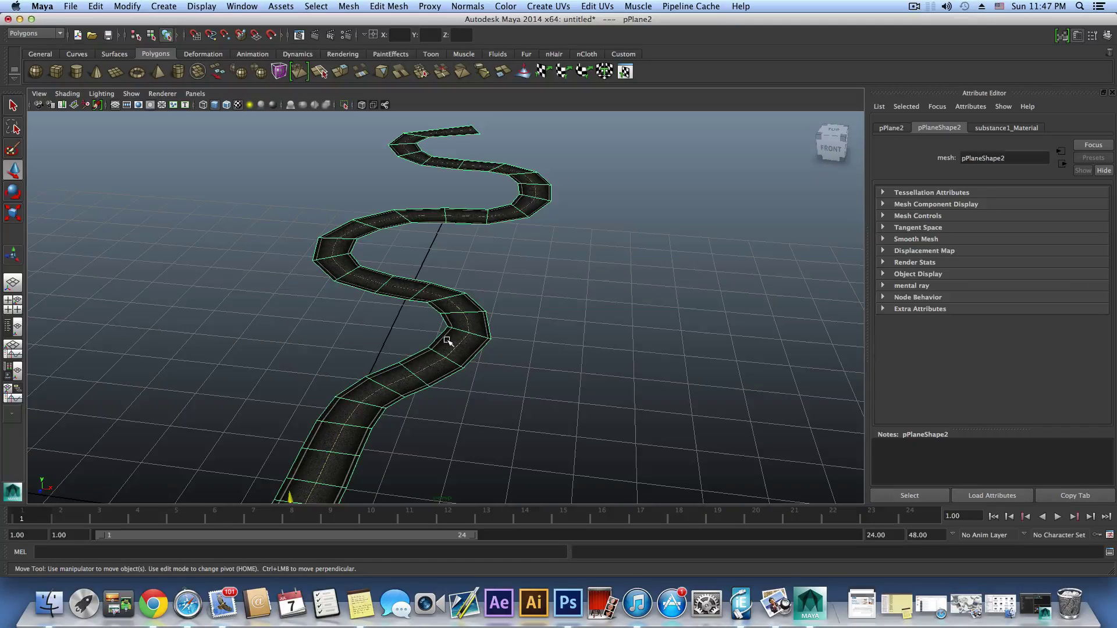
click(1006, 125)
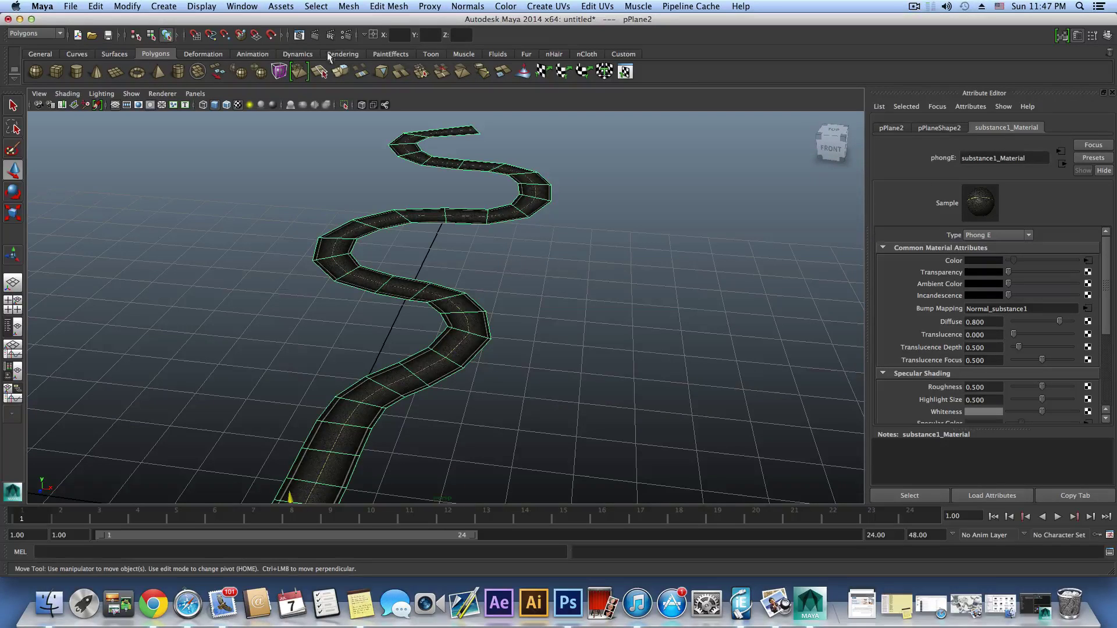
click(239, 6)
mouse_move(257, 40)
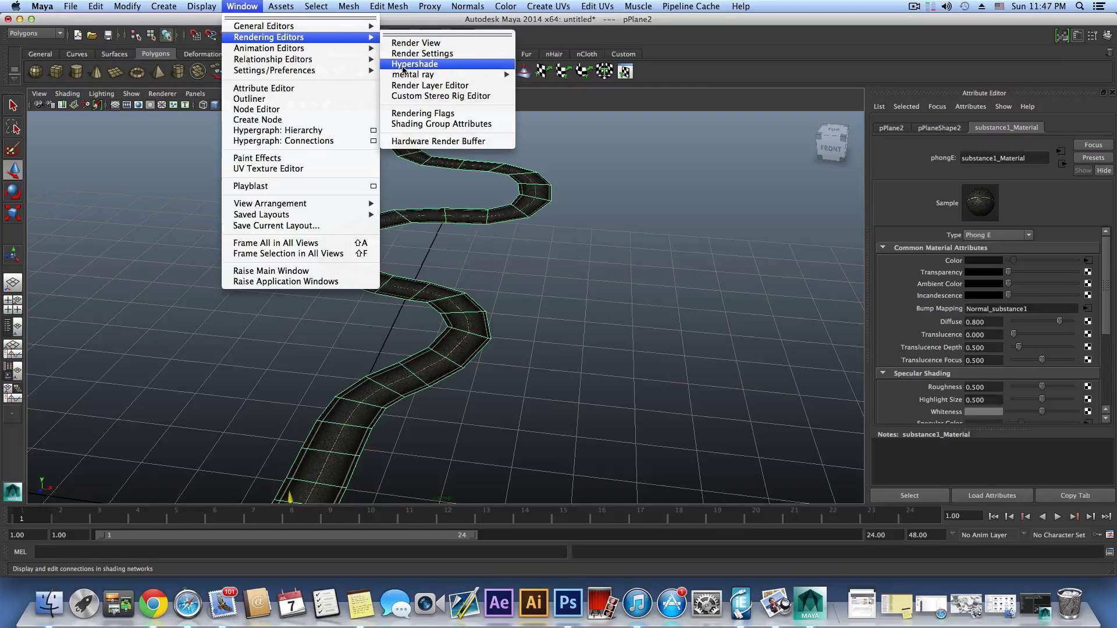
click(865, 7)
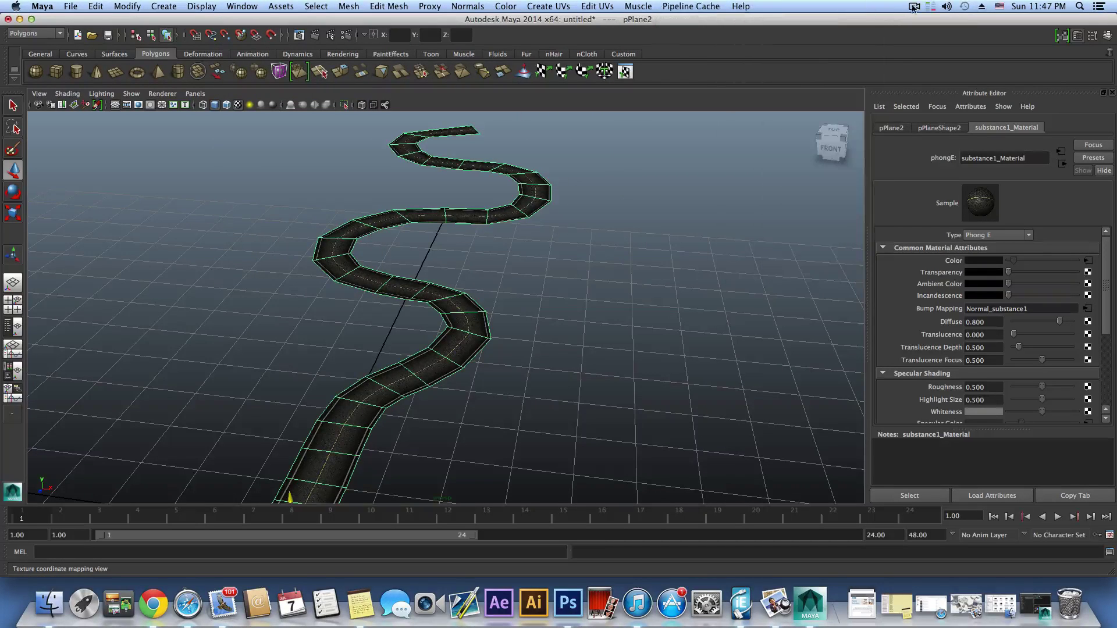
click(913, 6)
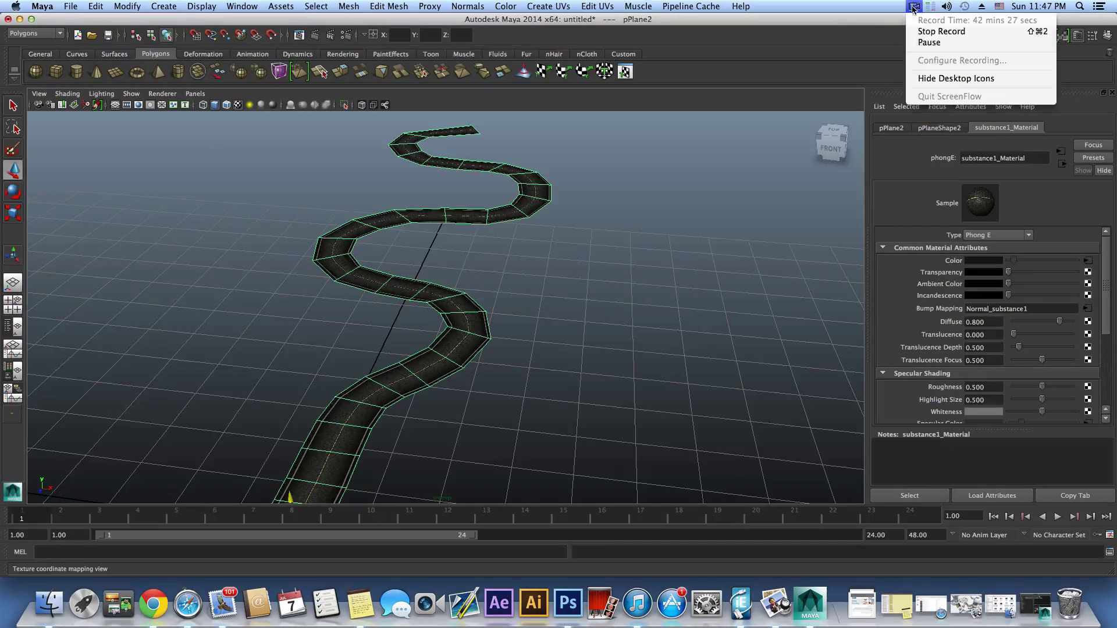
click(924, 44)
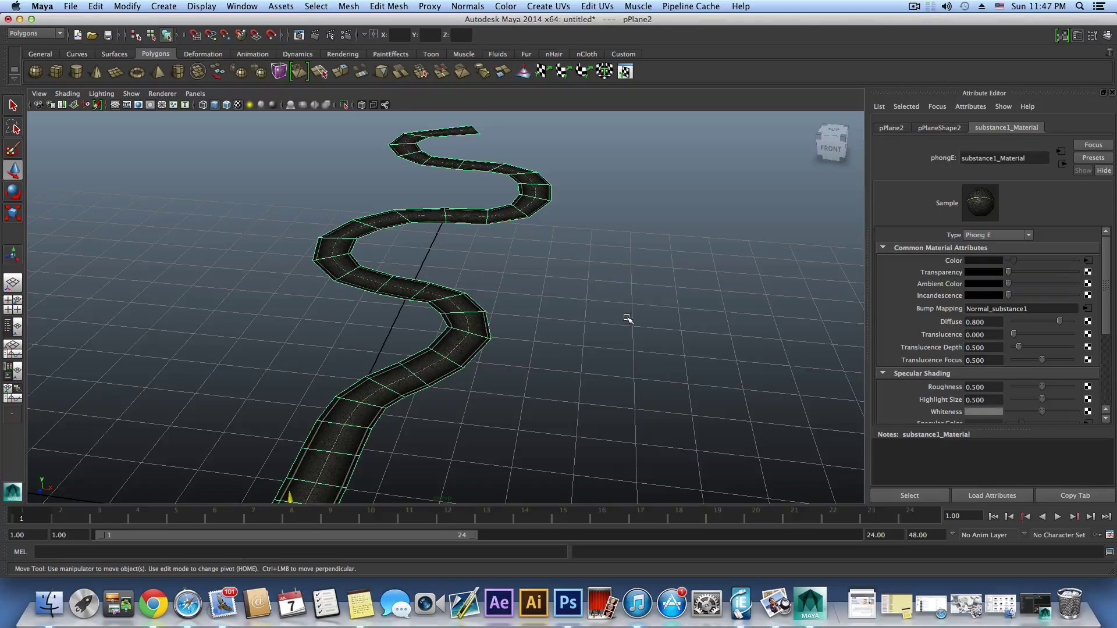
Bring up the Hypershade, reposition it so its work area is fully visible, and regraph the input and output connections of substance1_Material.
alt+drag(558, 304, 541, 333)
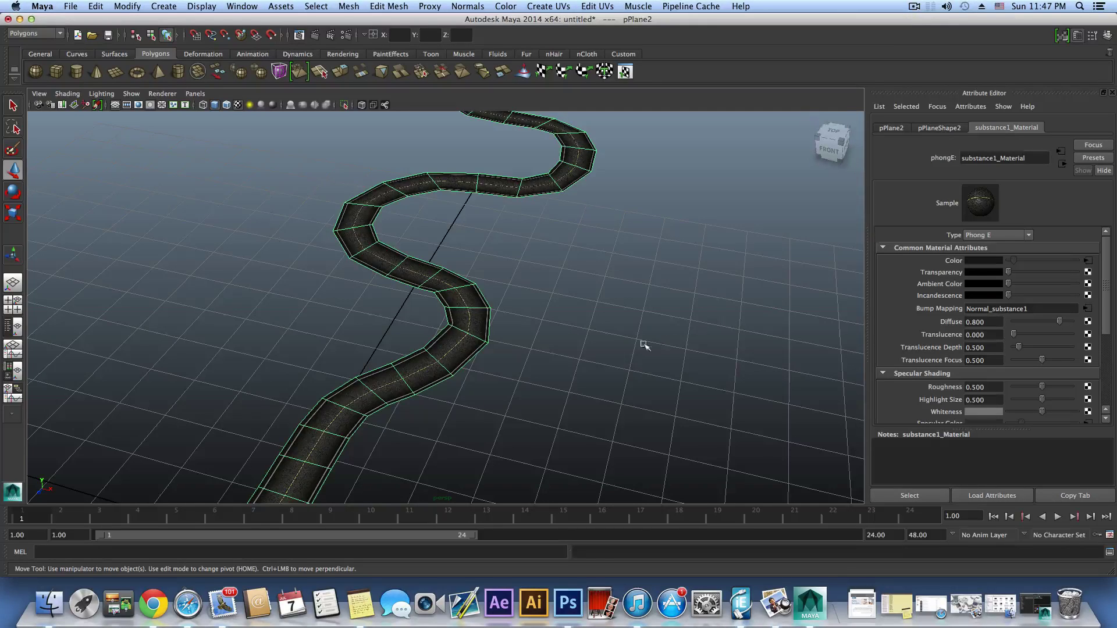
alt+drag(644, 345, 501, 219)
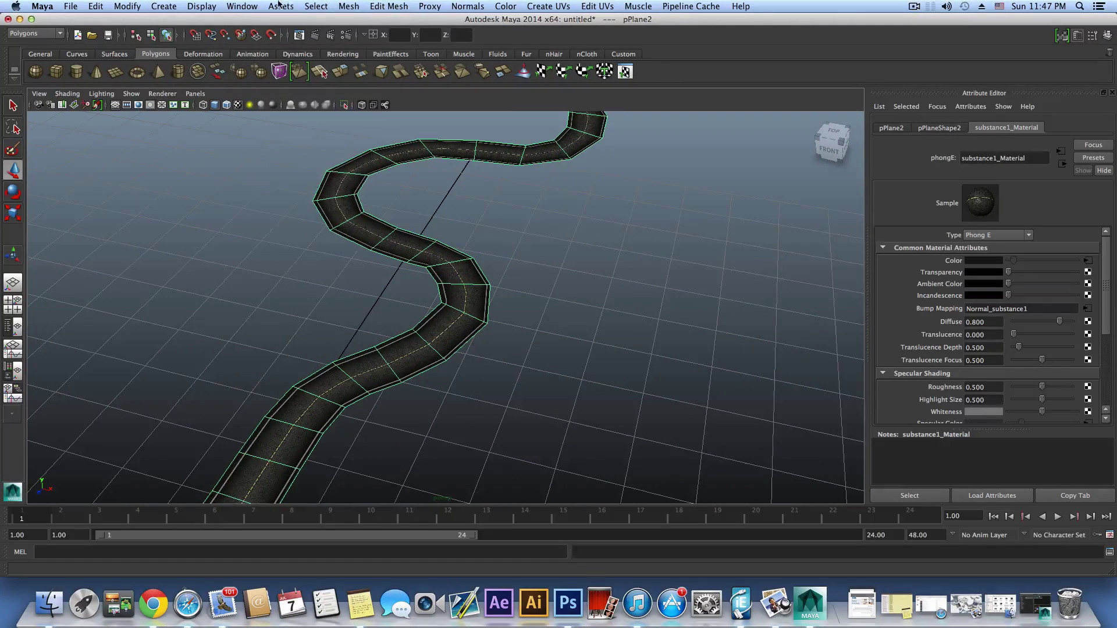
click(254, 7)
mouse_move(336, 37)
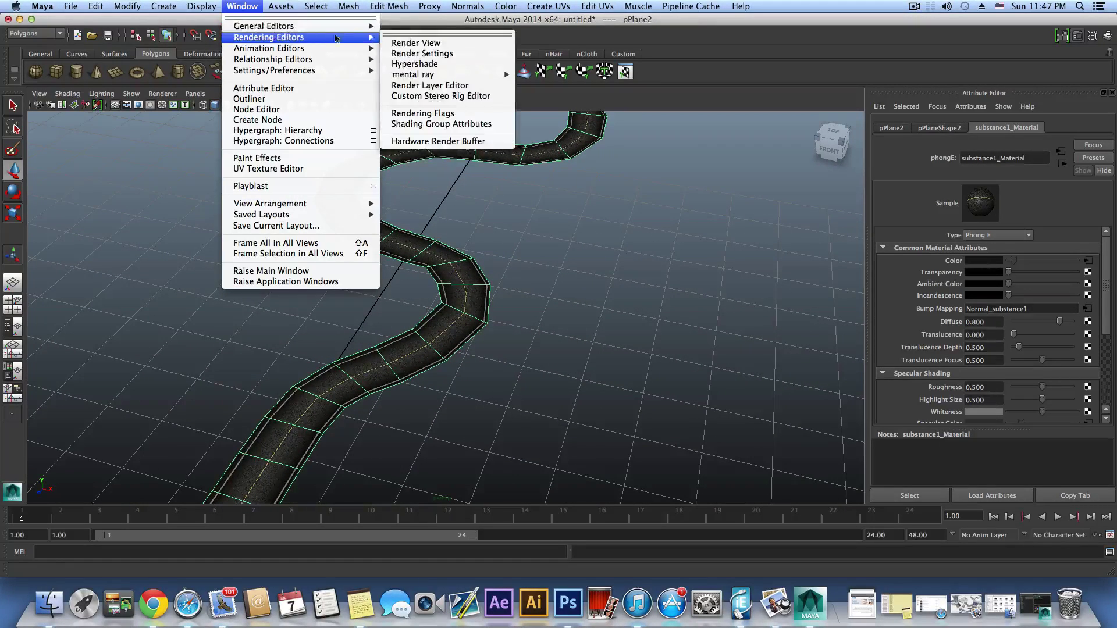
click(414, 63)
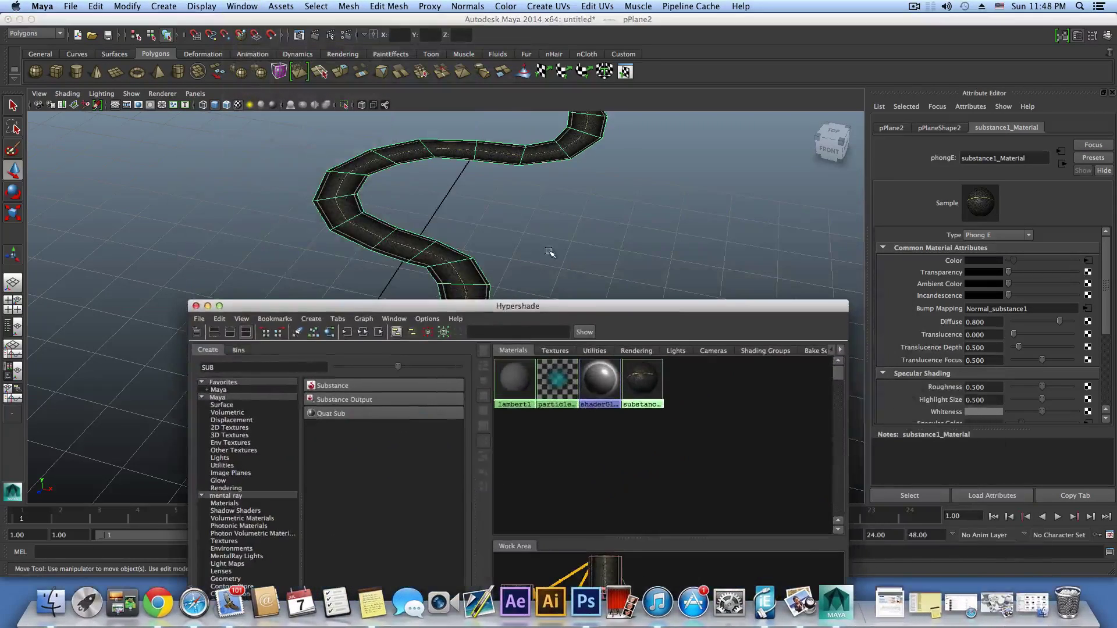
drag(540, 307, 344, 61)
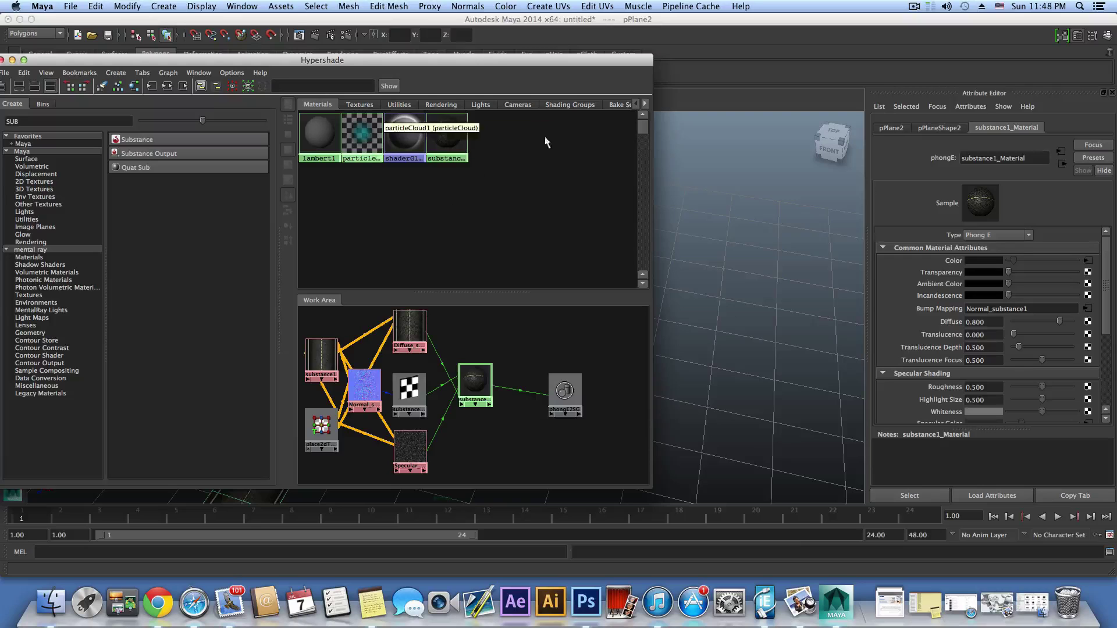
click(449, 139)
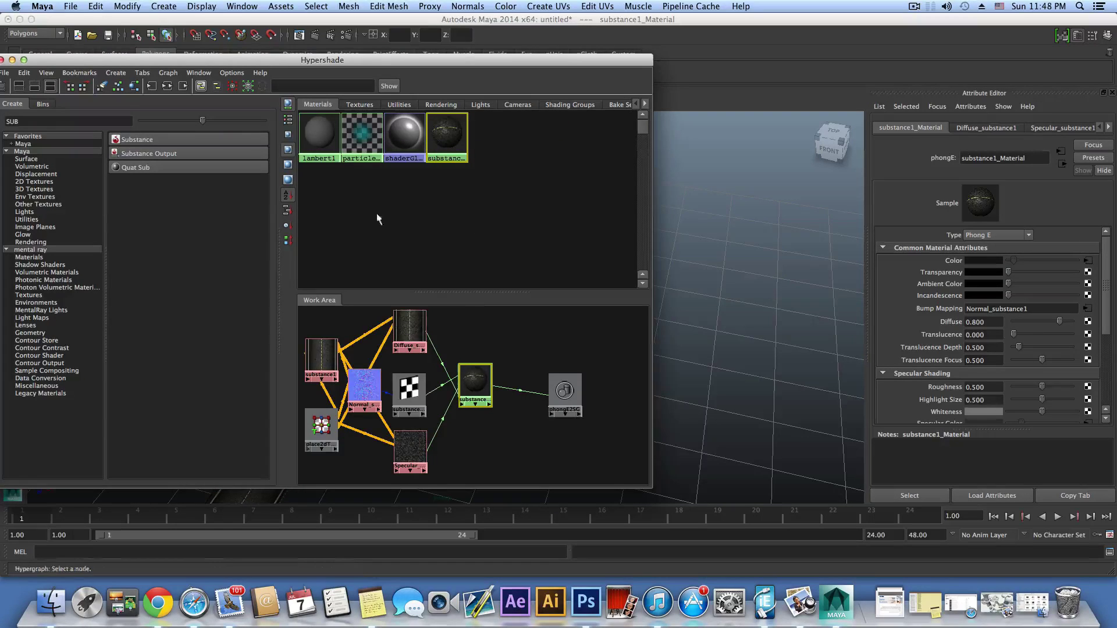
click(167, 86)
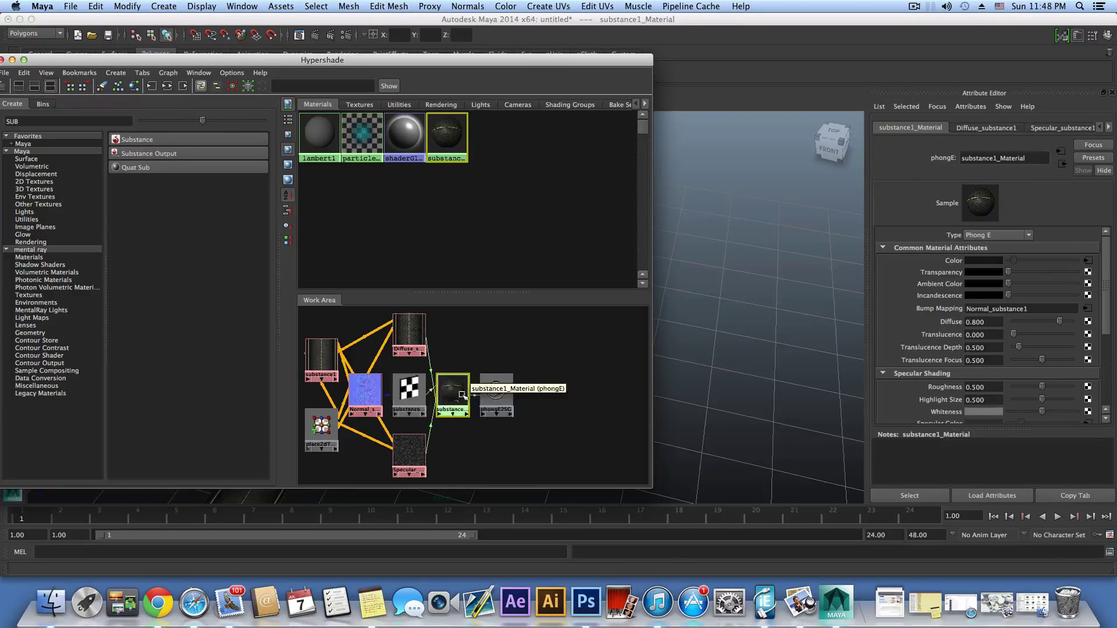
Select the substance1 texture node, minimize the Hypershade, and set the node's absolute width to 1024.
click(322, 356)
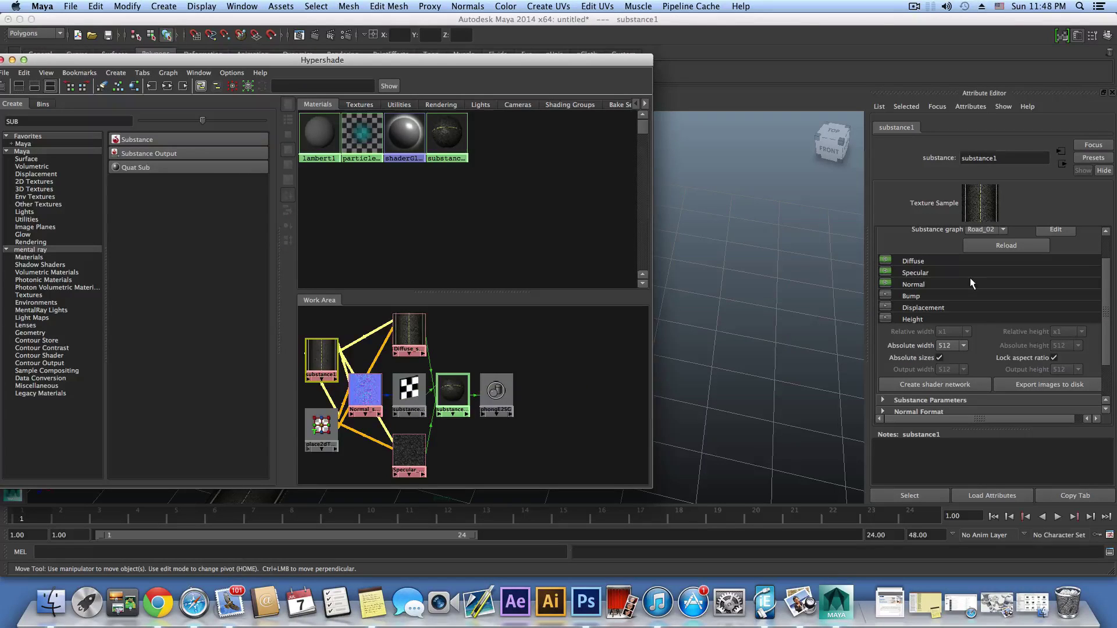
click(12, 60)
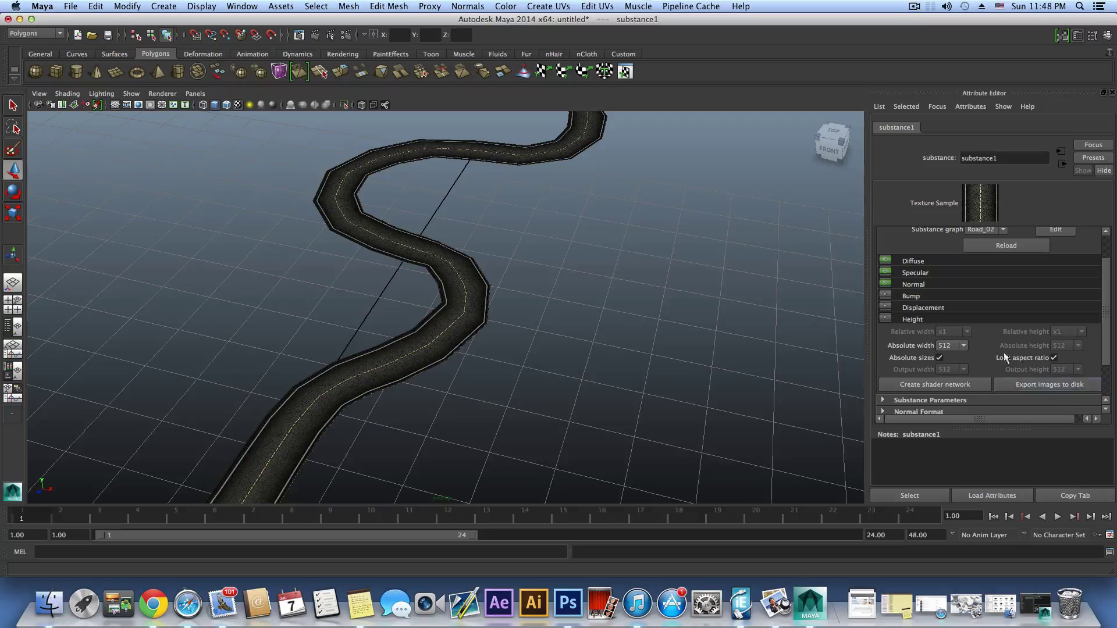
click(963, 345)
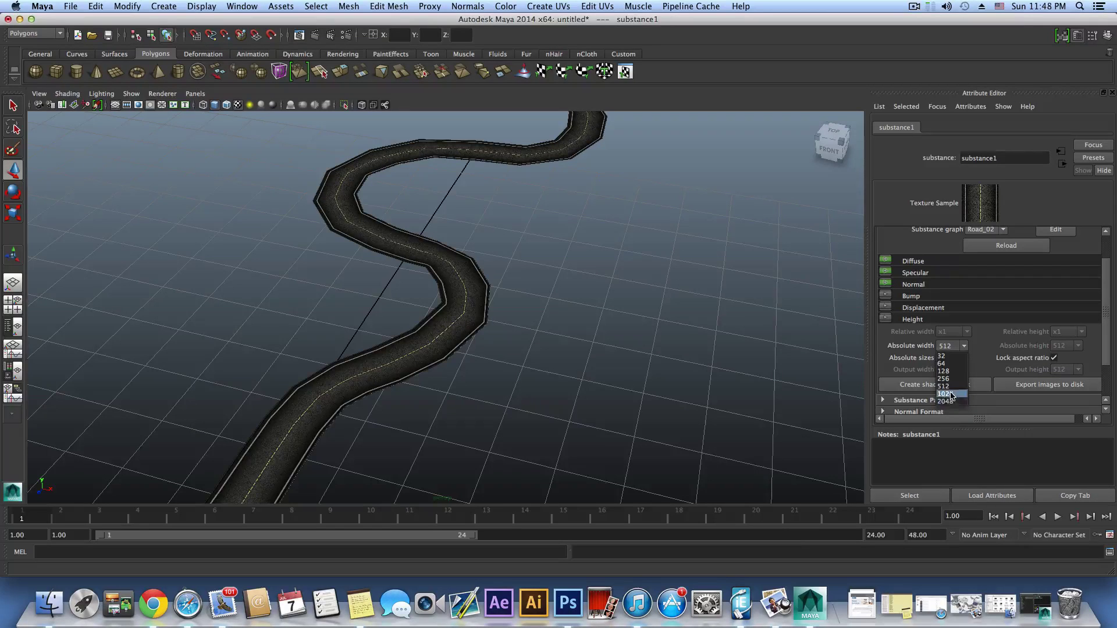
click(979, 365)
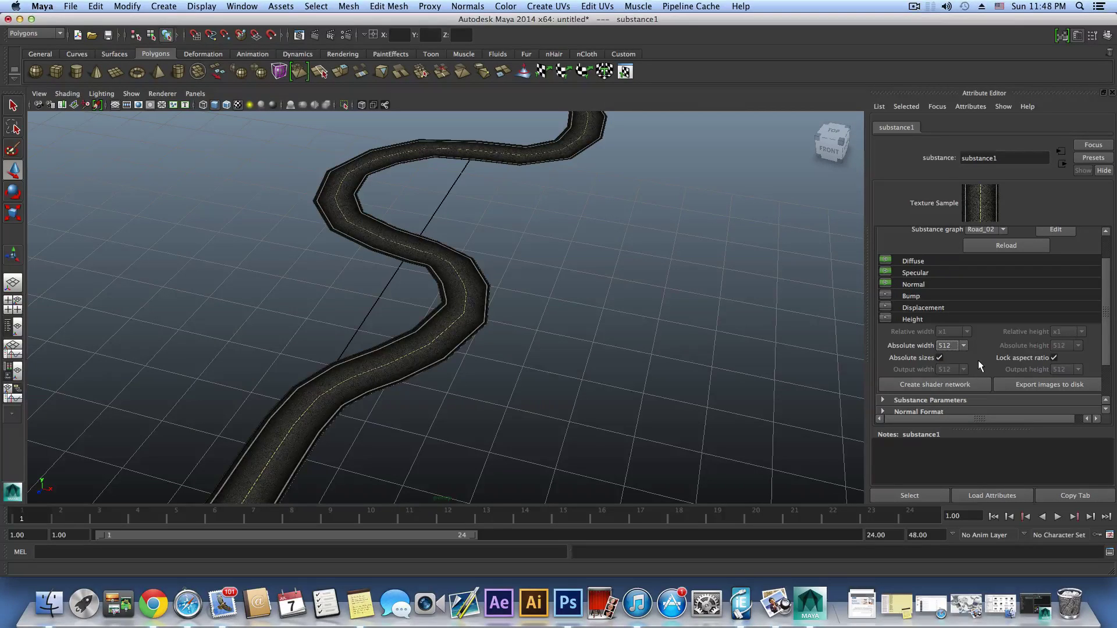
click(952, 346)
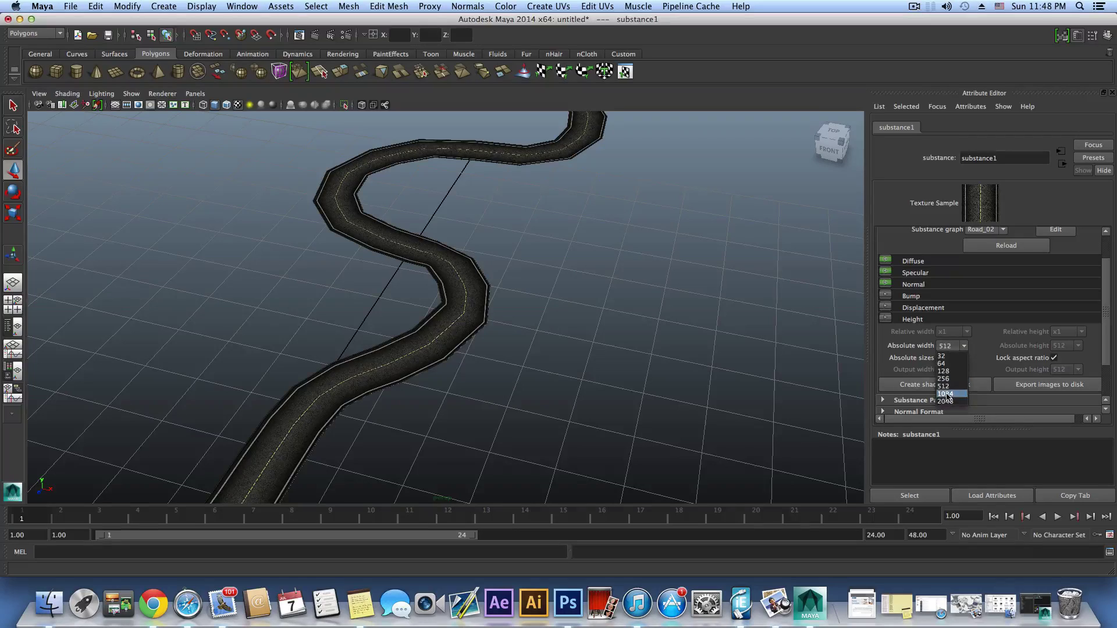
click(944, 393)
Start exporting the substance1 images to disk and set a new Desktop folder named ROADSTEXTURE as the export path.
click(1027, 387)
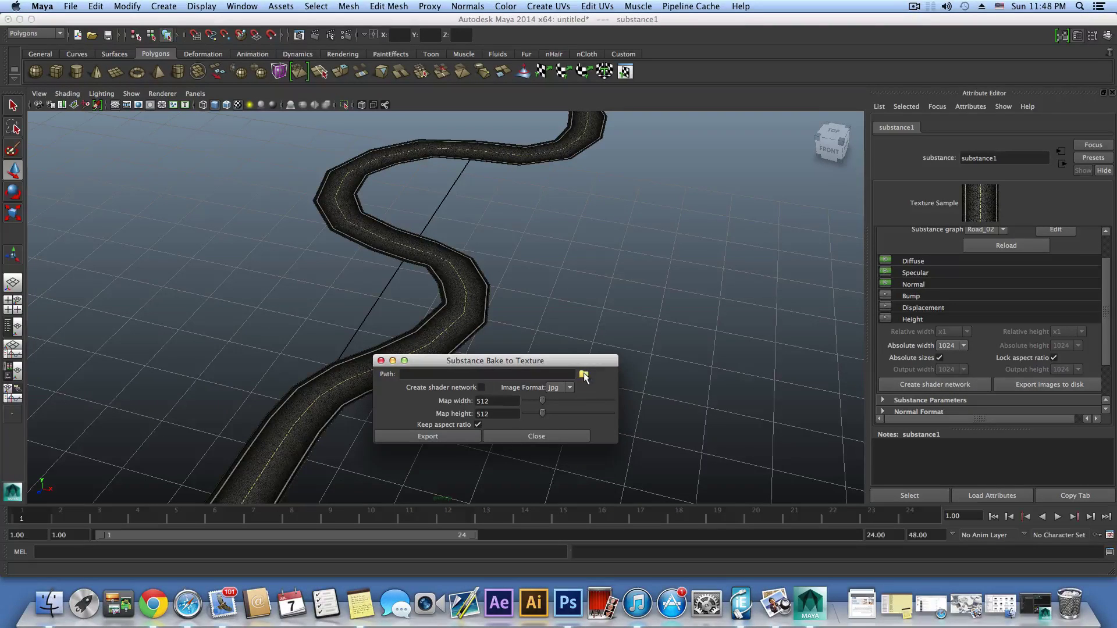
click(584, 375)
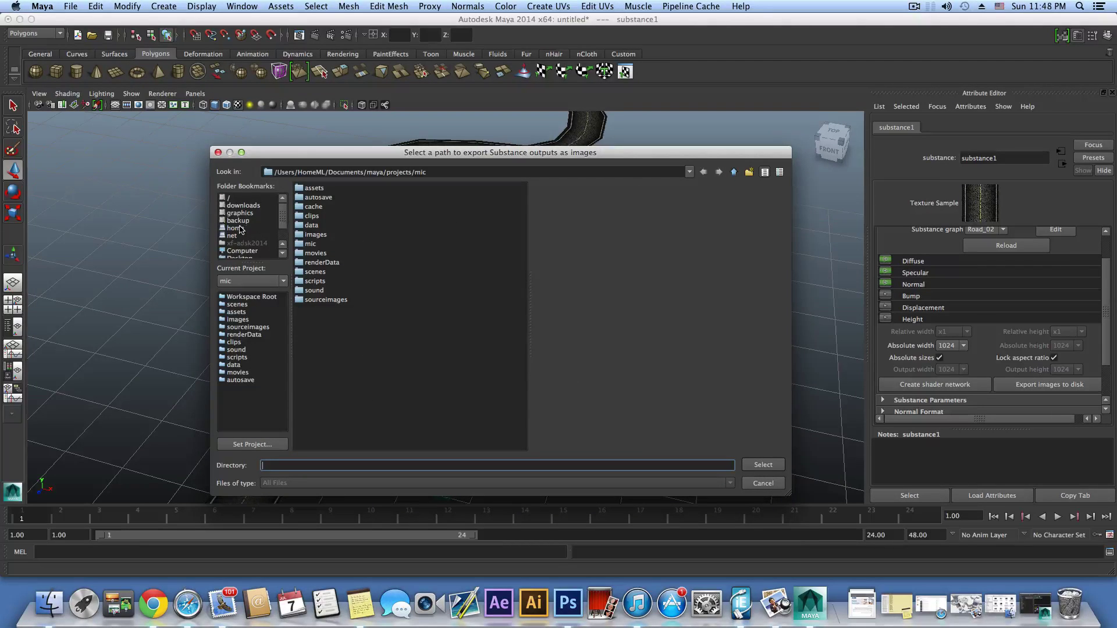
scroll(284, 227, down, 3)
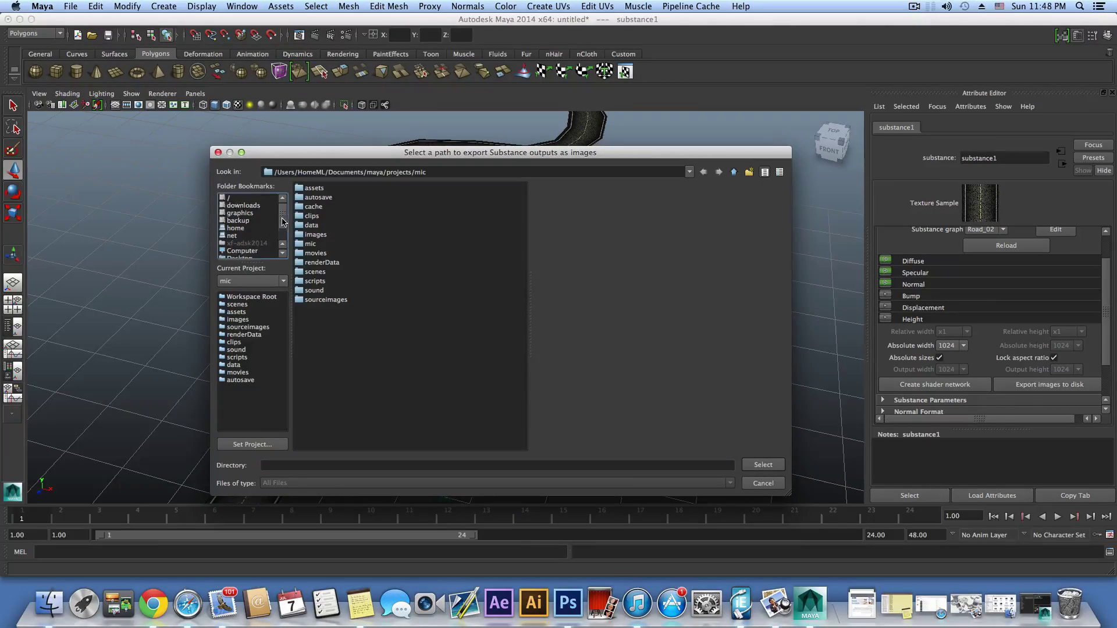
click(240, 236)
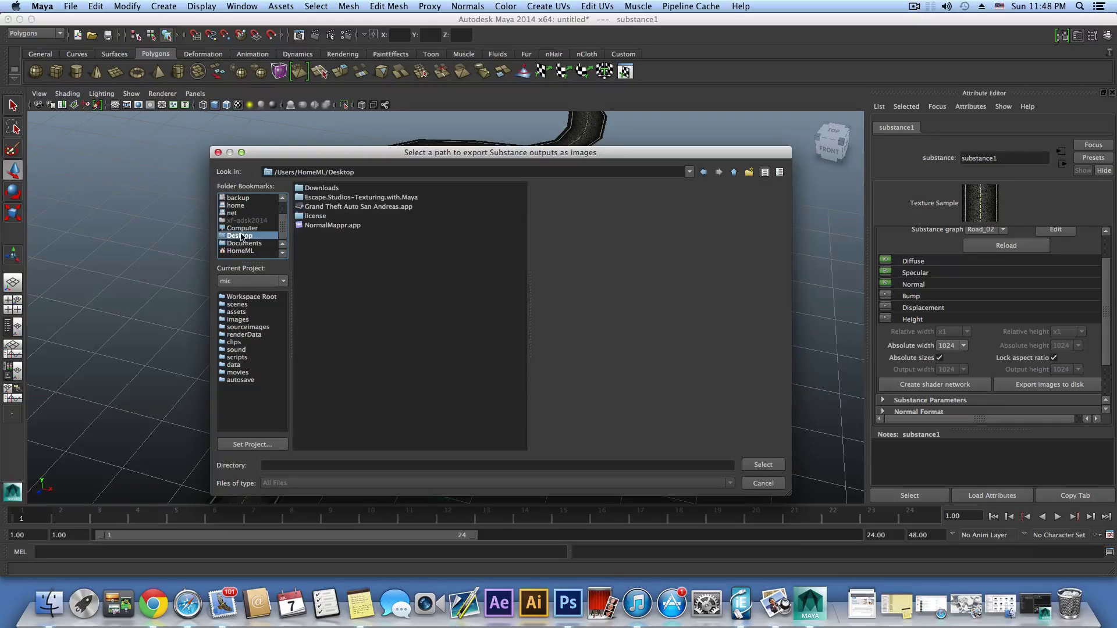
click(749, 172)
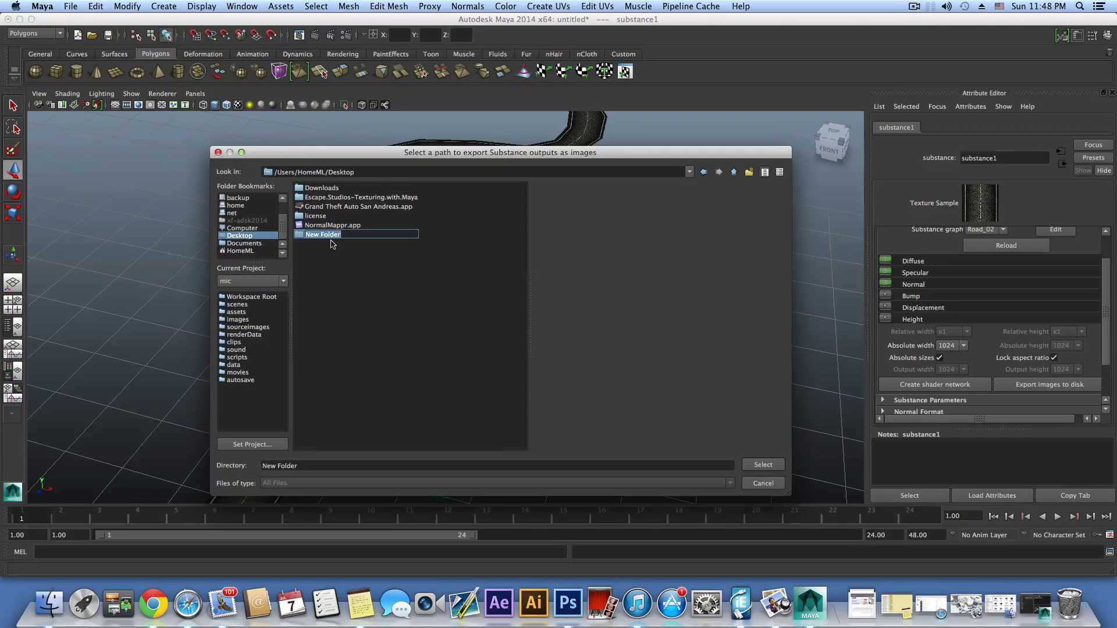
text(ROADSTEXTURE)
click(300, 238)
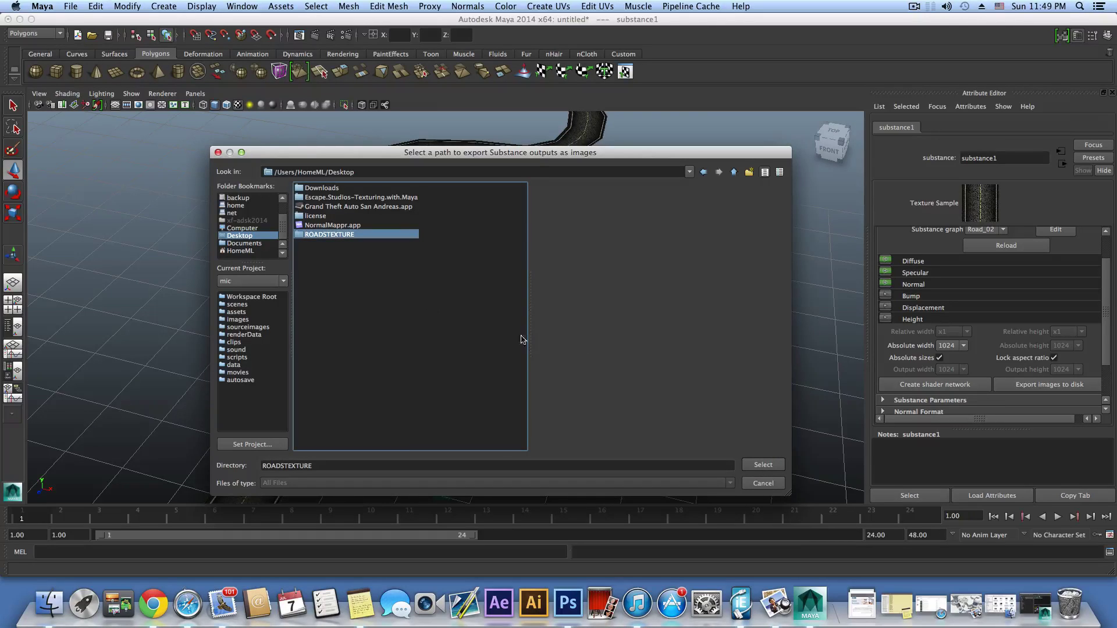
click(762, 465)
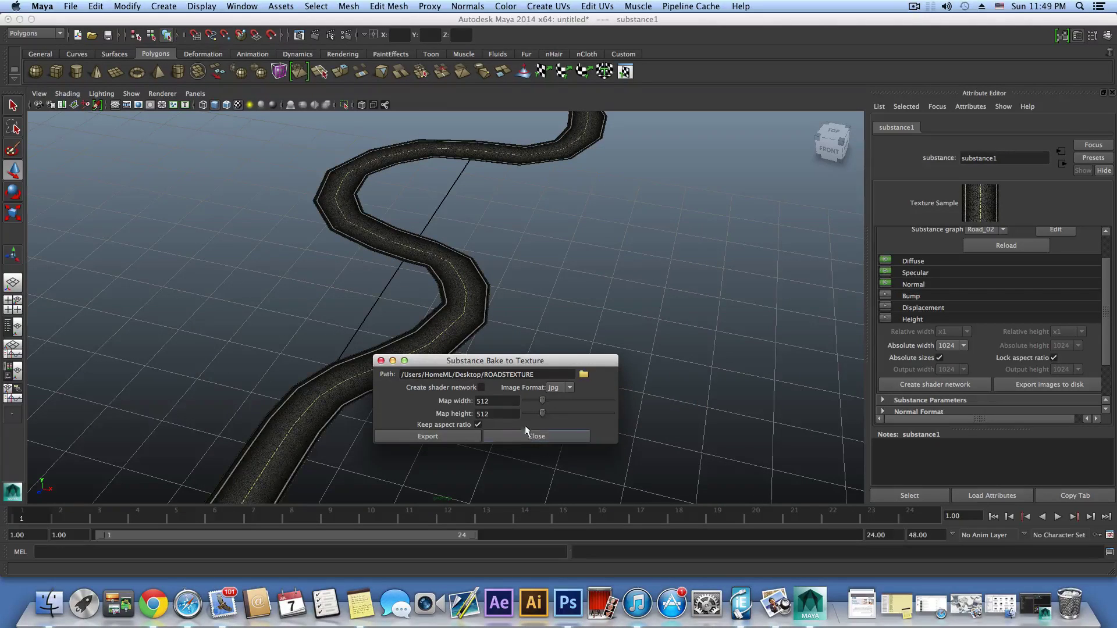
Set the baked map size to 1024 x 1024 and the image format to tif, export the textures, and close the bake dialog.
drag(540, 400, 565, 399)
click(559, 387)
click(567, 389)
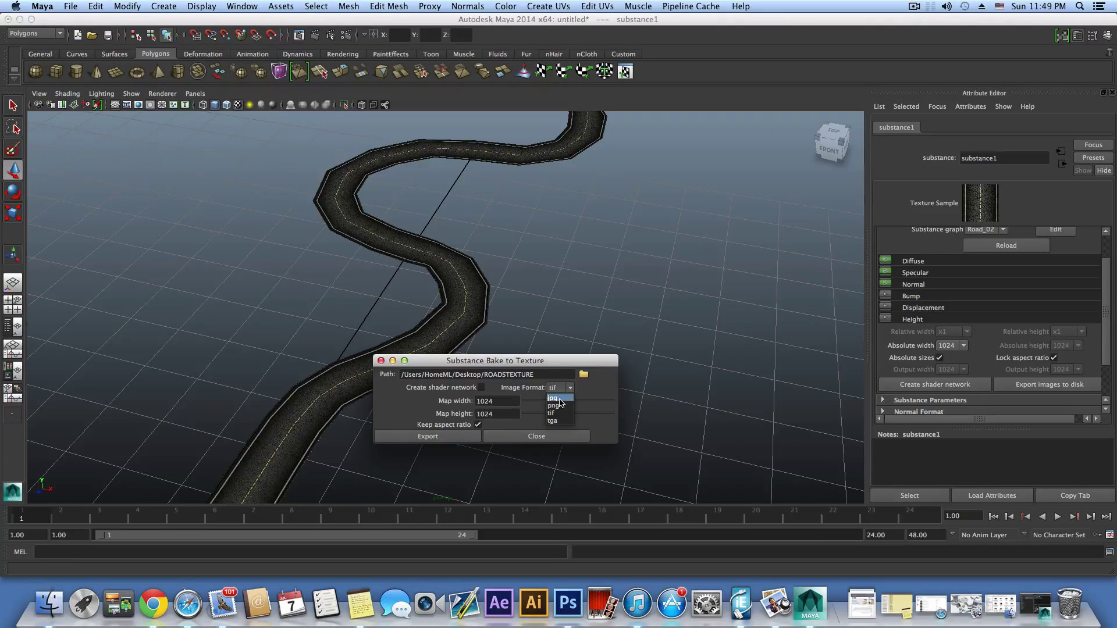
click(565, 413)
click(570, 387)
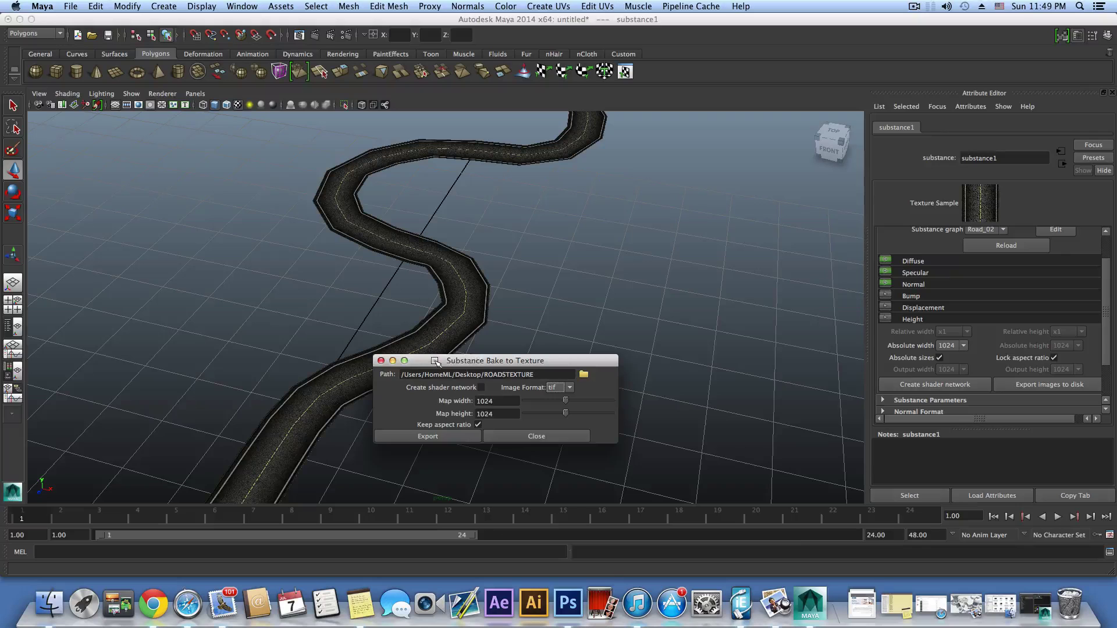
drag(468, 361, 437, 326)
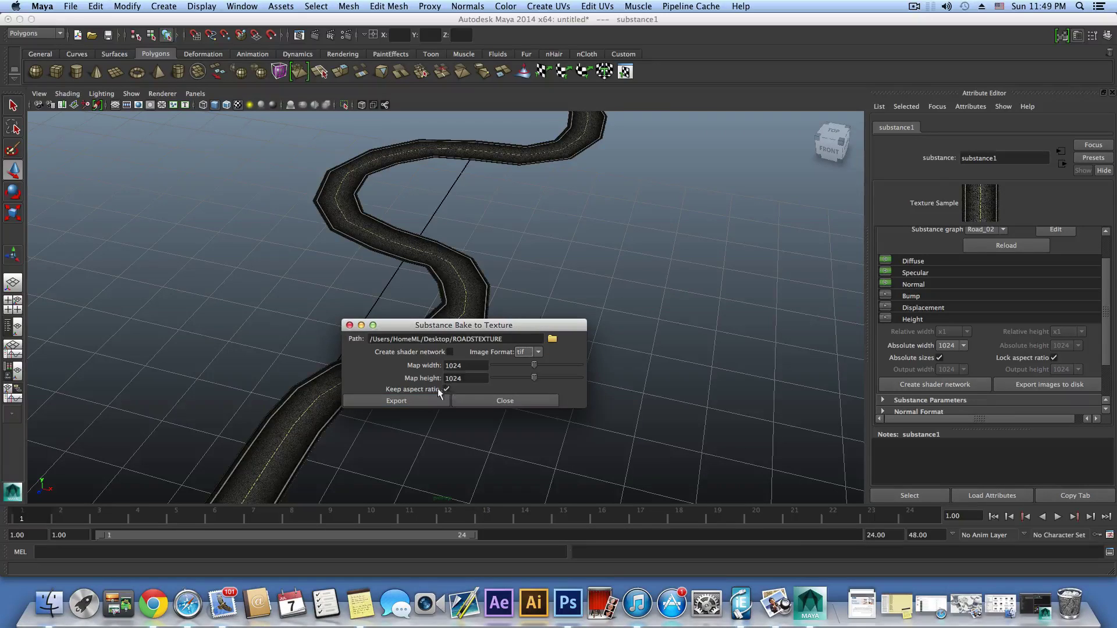
click(421, 398)
click(500, 400)
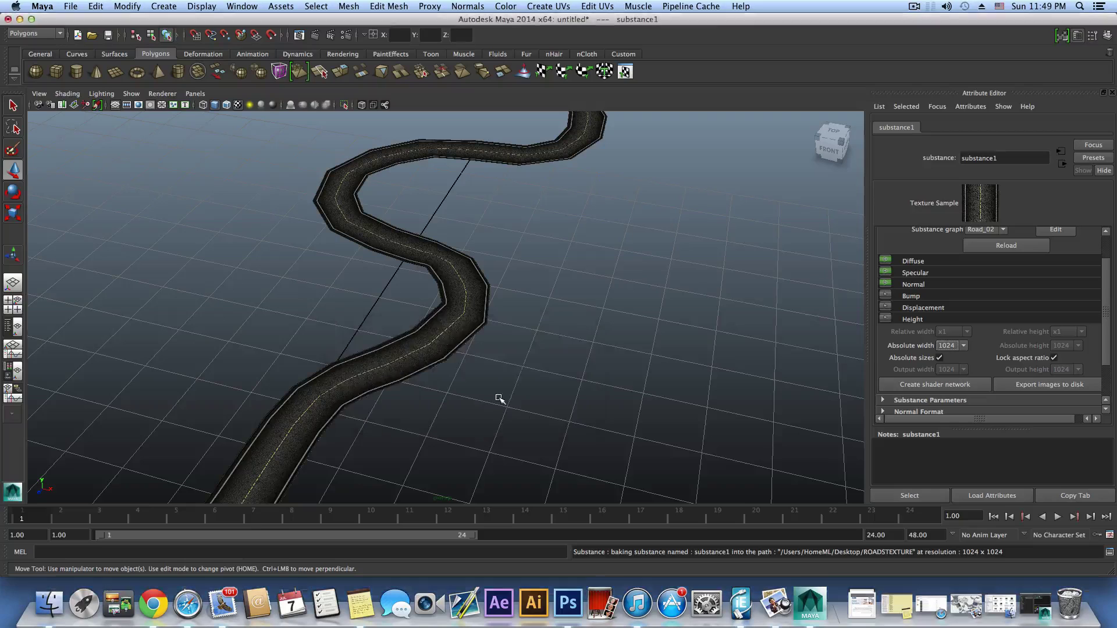
Select the road mesh and assign a new Blinn material to it.
click(437, 324)
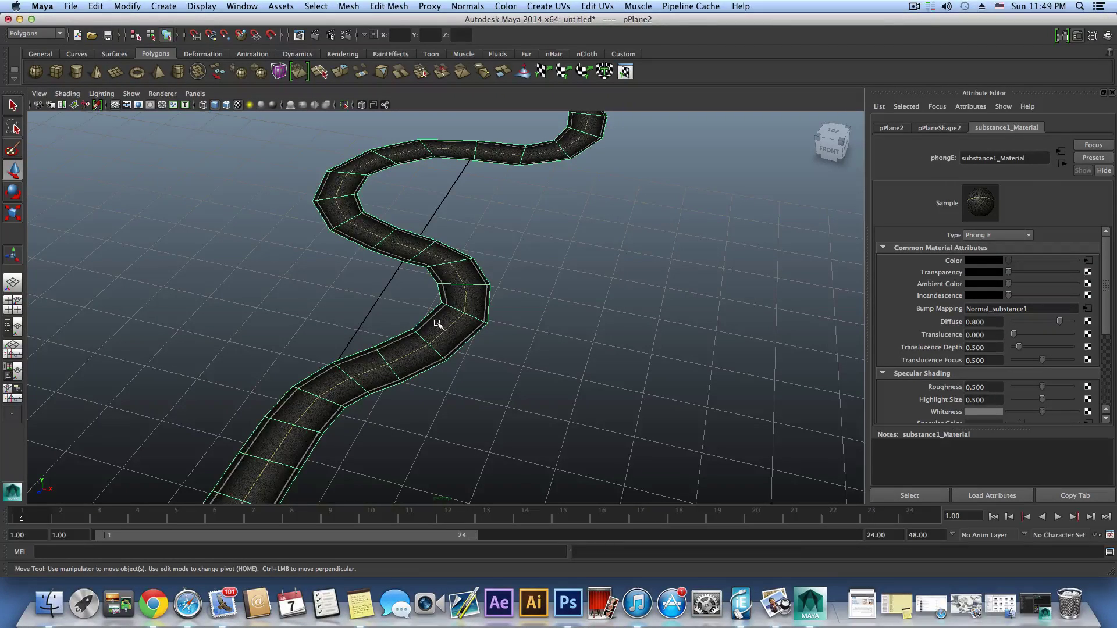
scroll(437, 322, up, 1)
scroll(439, 323, down, 2)
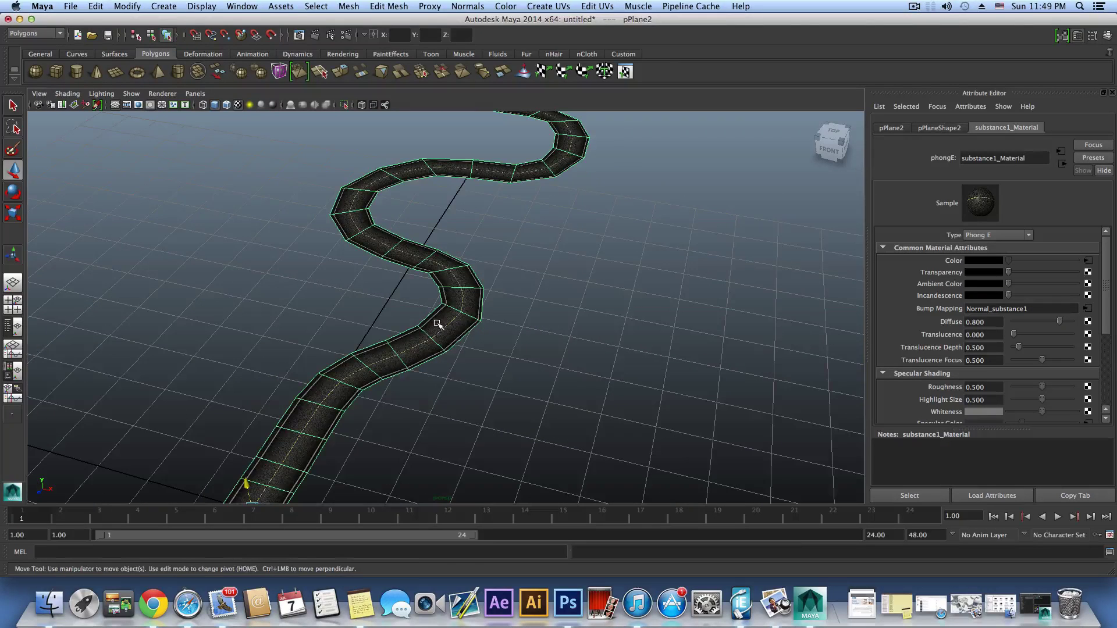
mouse_move(440, 321)
right_down()
mouse_move(471, 544)
mouse_move(527, 542)
right_up()
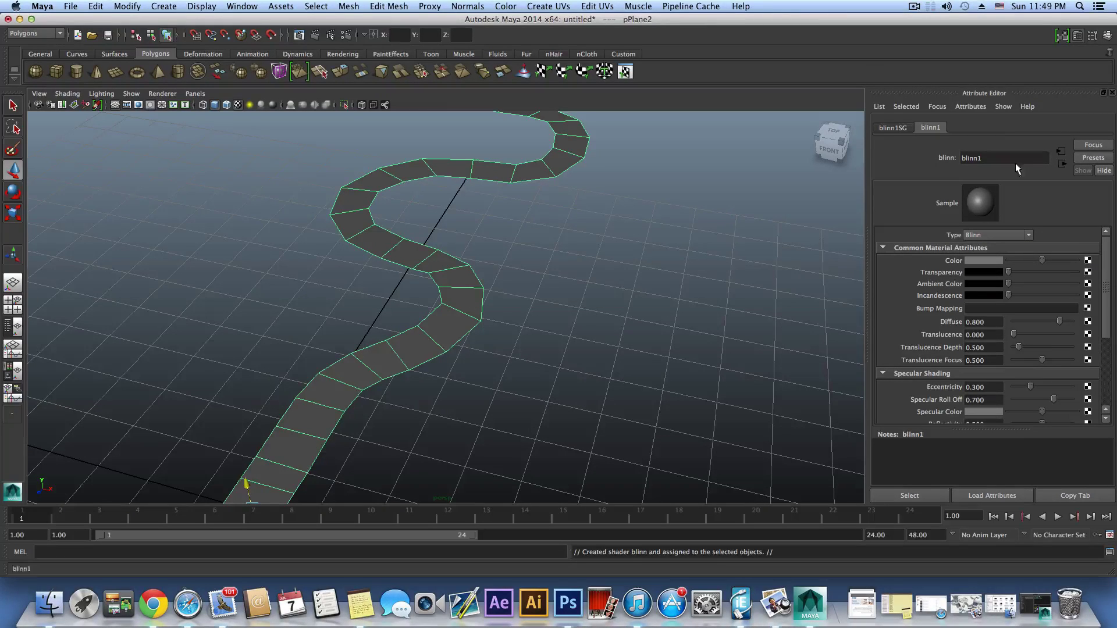
Switch to the desktop, check the exported images in the ROADSTEXTURE folder with the Hypershade out of the way, and return to Maya.
click(19, 20)
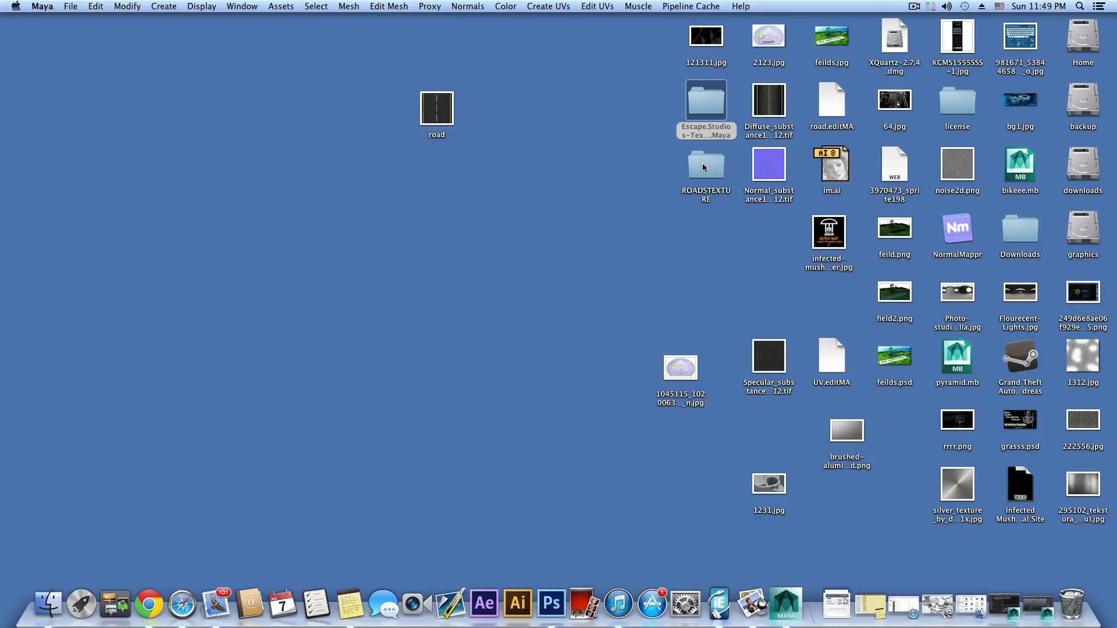
click(704, 165)
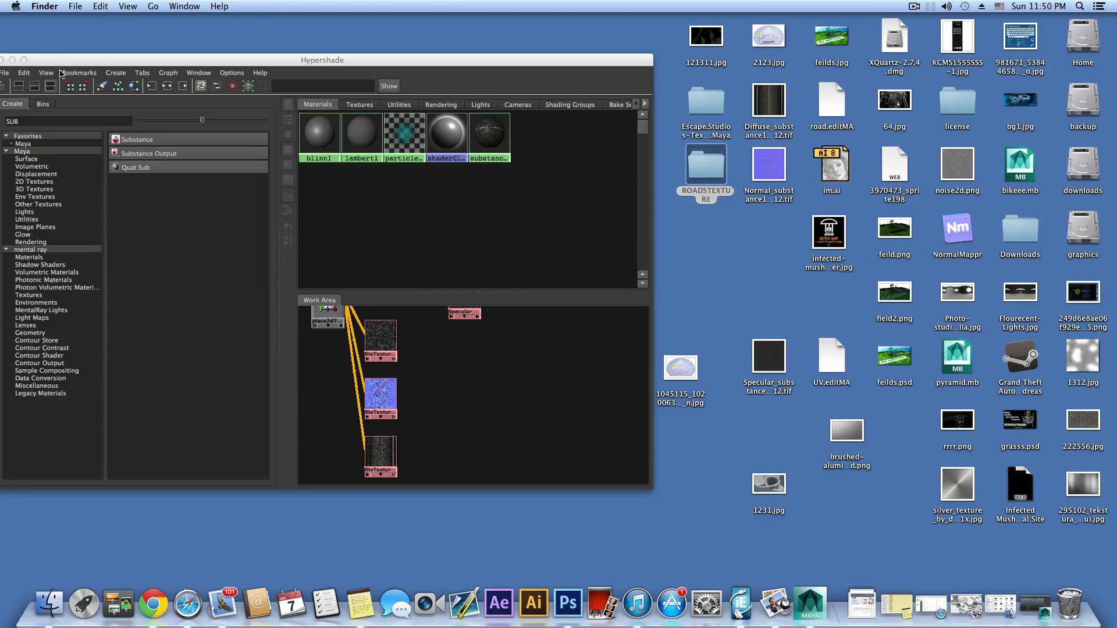
drag(57, 64, 164, 69)
click(108, 64)
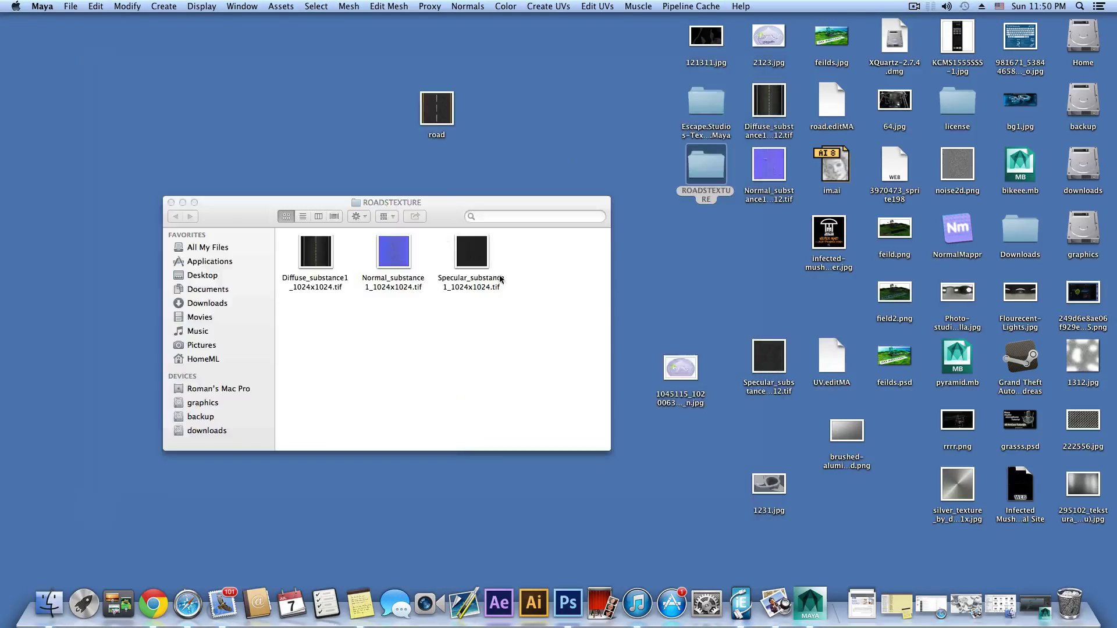
drag(518, 246, 276, 333)
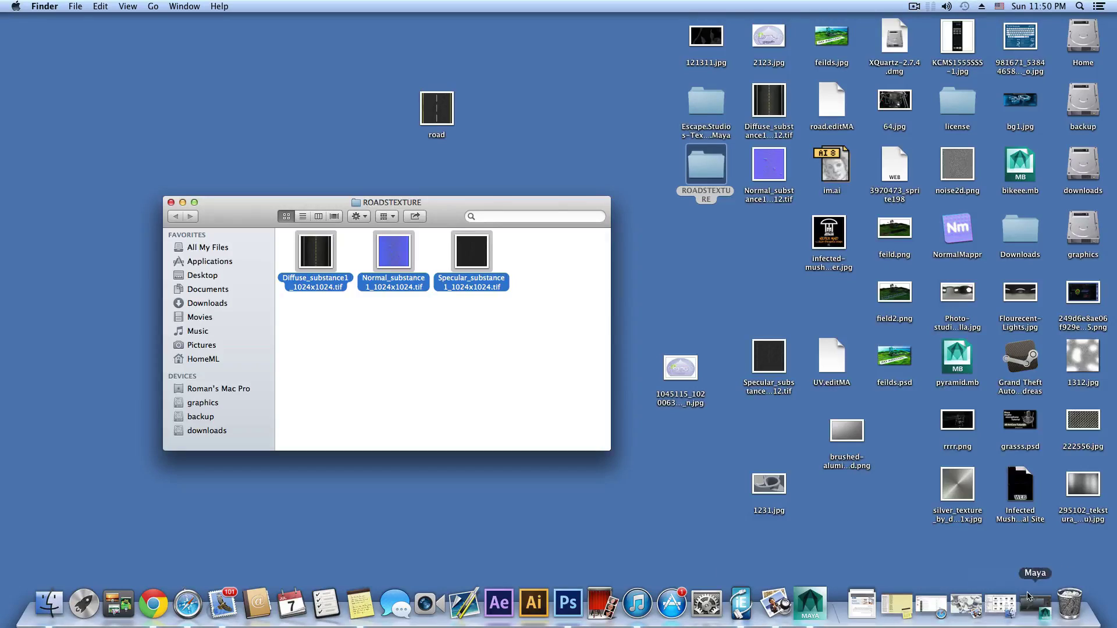
click(1030, 607)
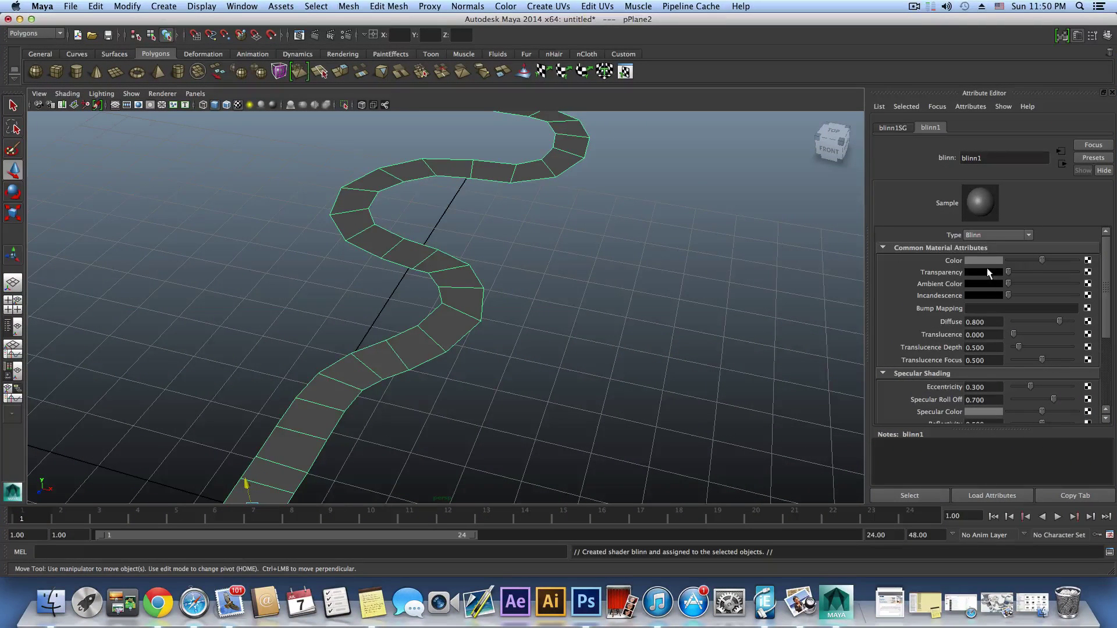
Connect a file texture to the Blinn material's color and load Diffuse_substance1_1024x1024.tif from the ROADSTEXTURE folder on the Desktop.
click(1088, 261)
click(531, 239)
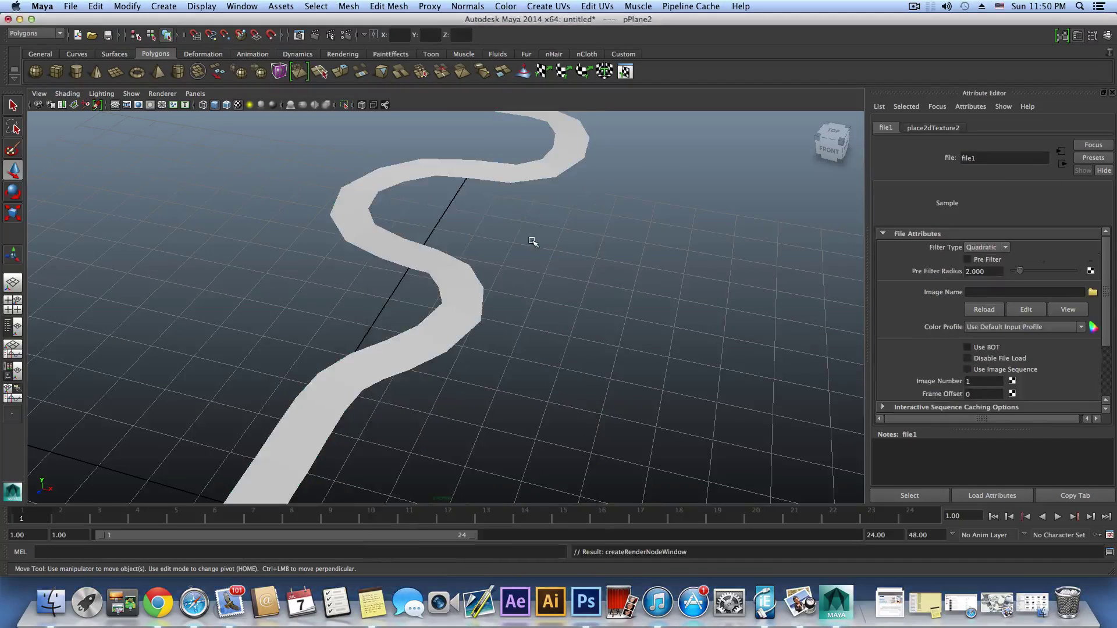
click(1092, 292)
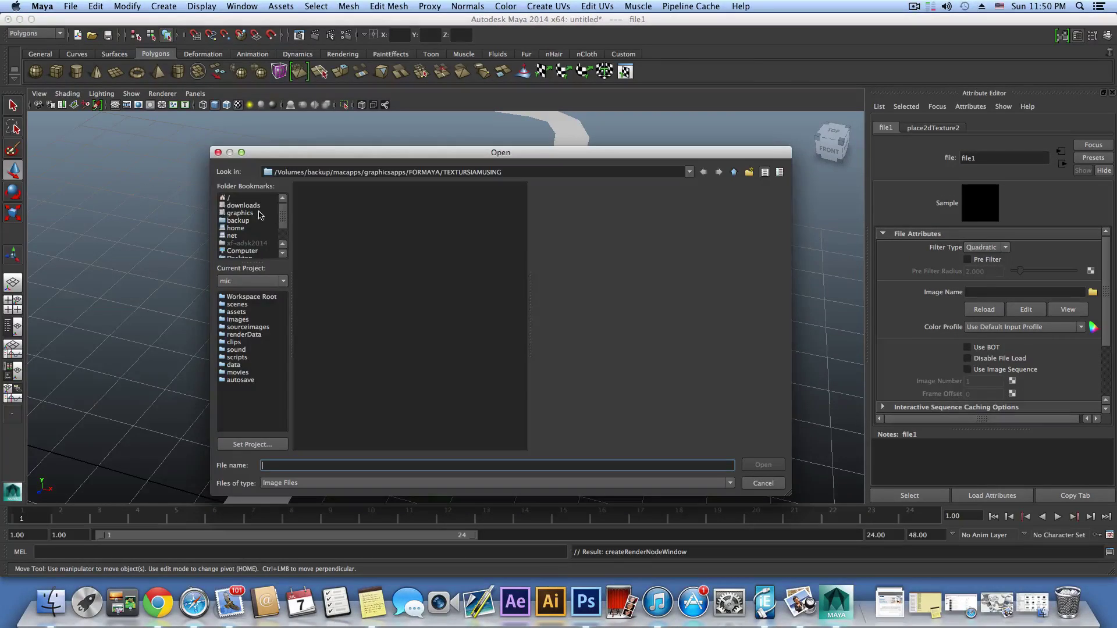
click(241, 257)
scroll(246, 255, down, 1)
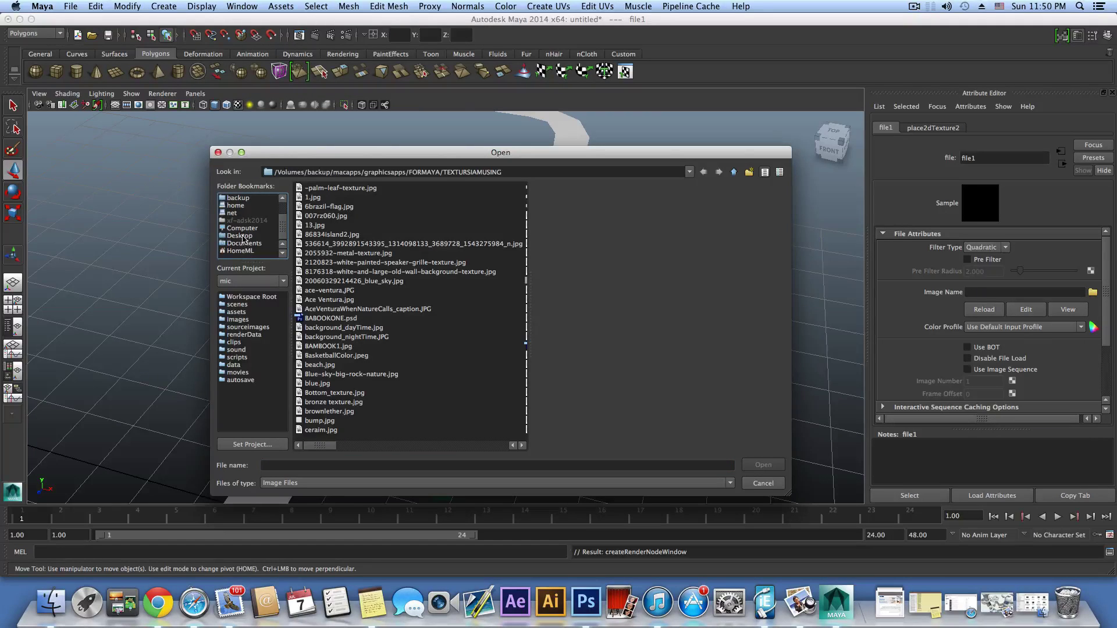
click(333, 449)
drag(334, 449, 437, 449)
click(324, 272)
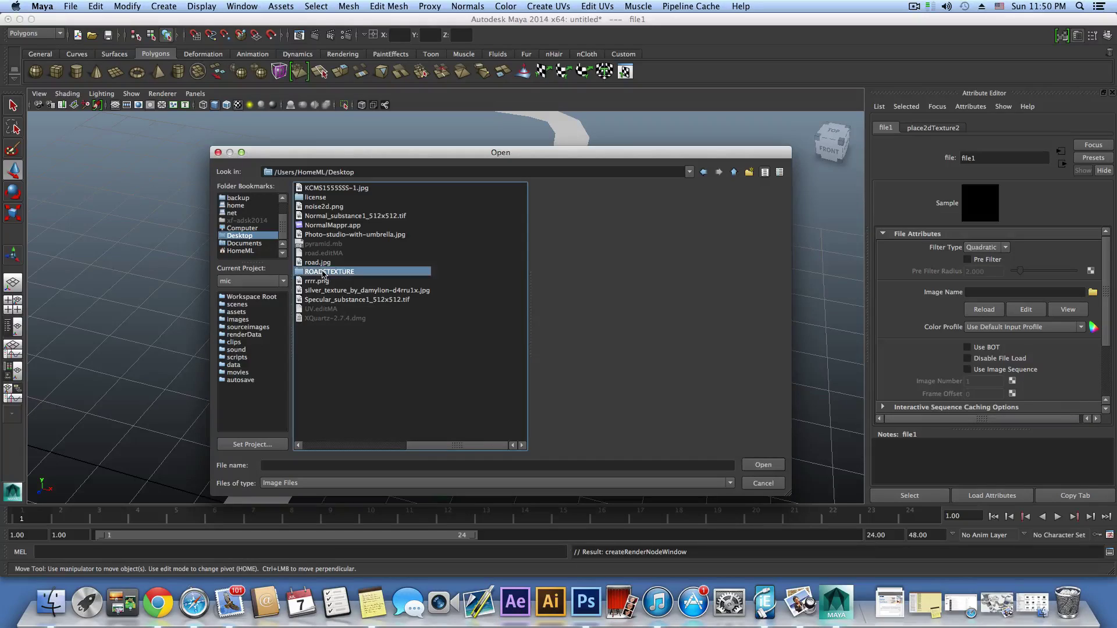
double_click(323, 273)
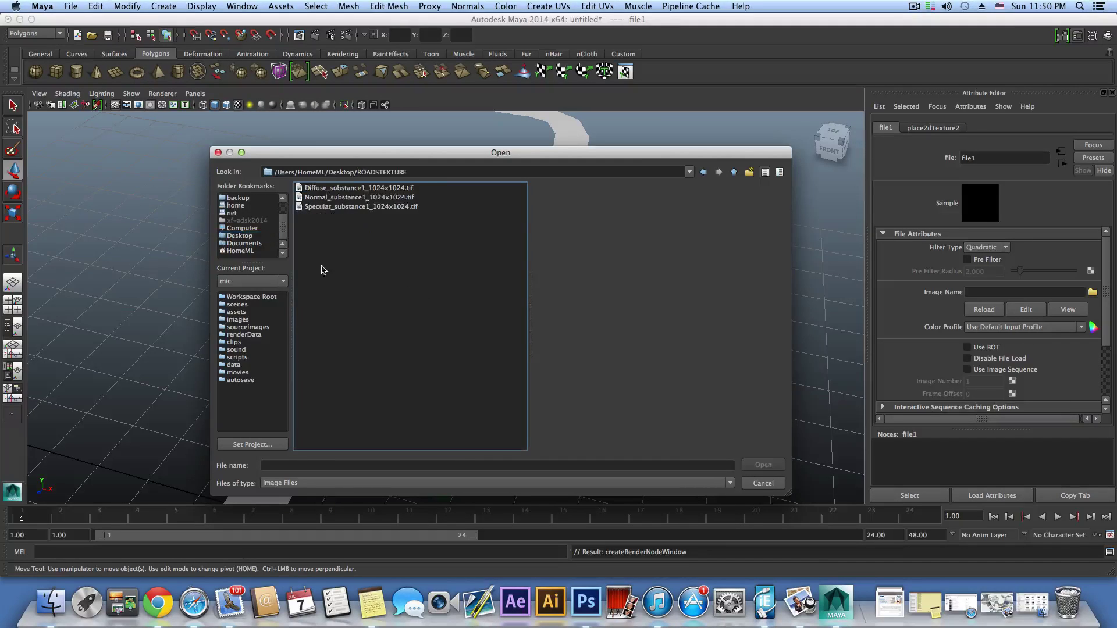
click(337, 188)
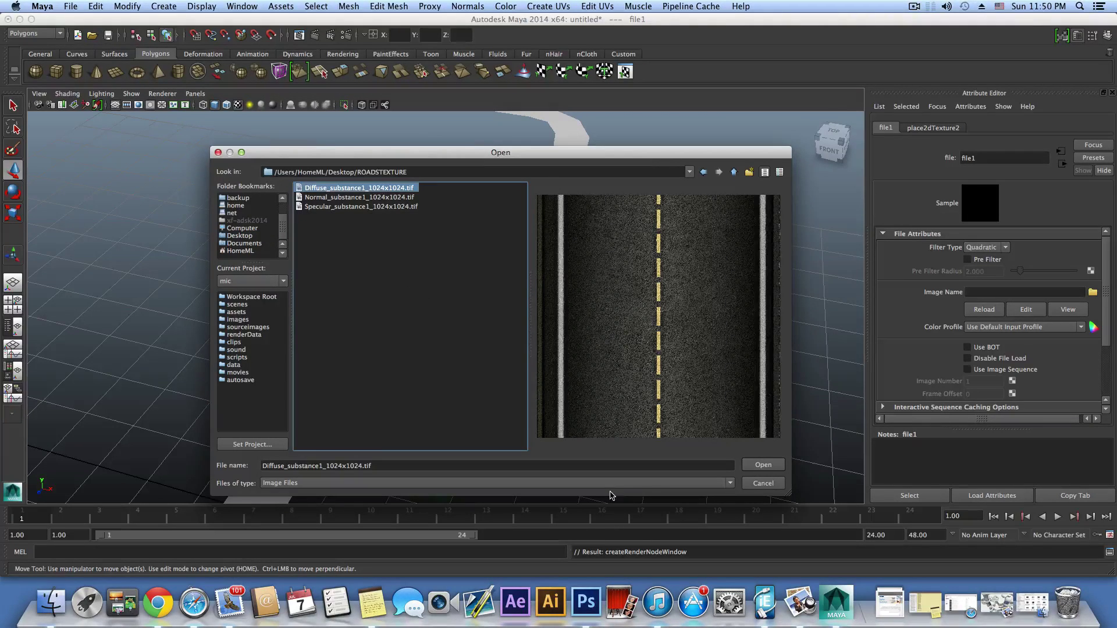
click(763, 465)
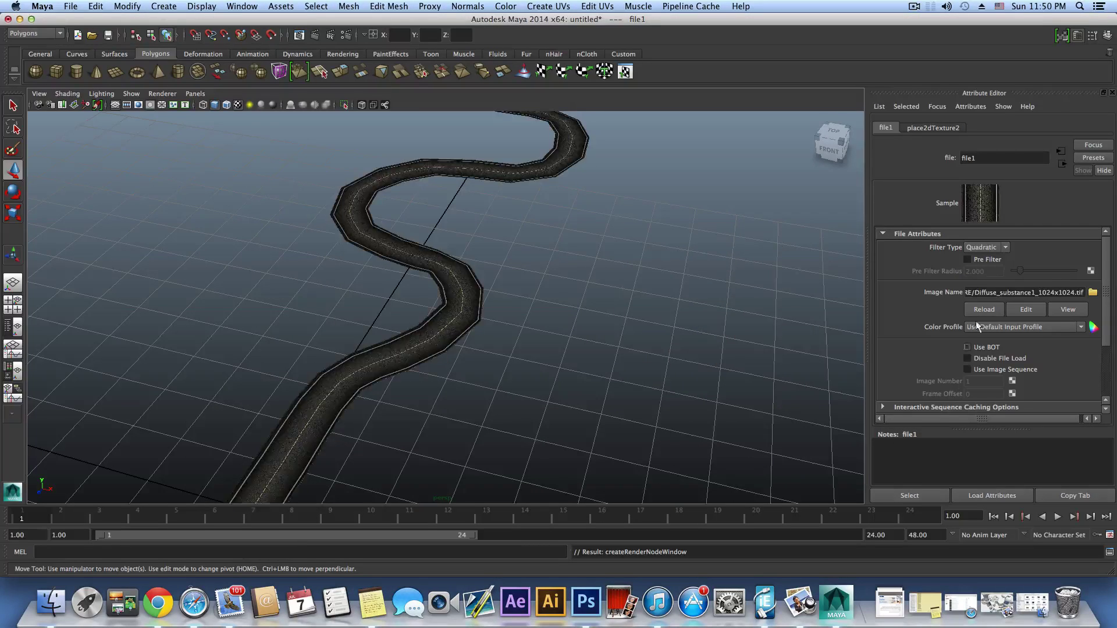
Set the filter type of the diffuse file texture to Off.
click(1005, 248)
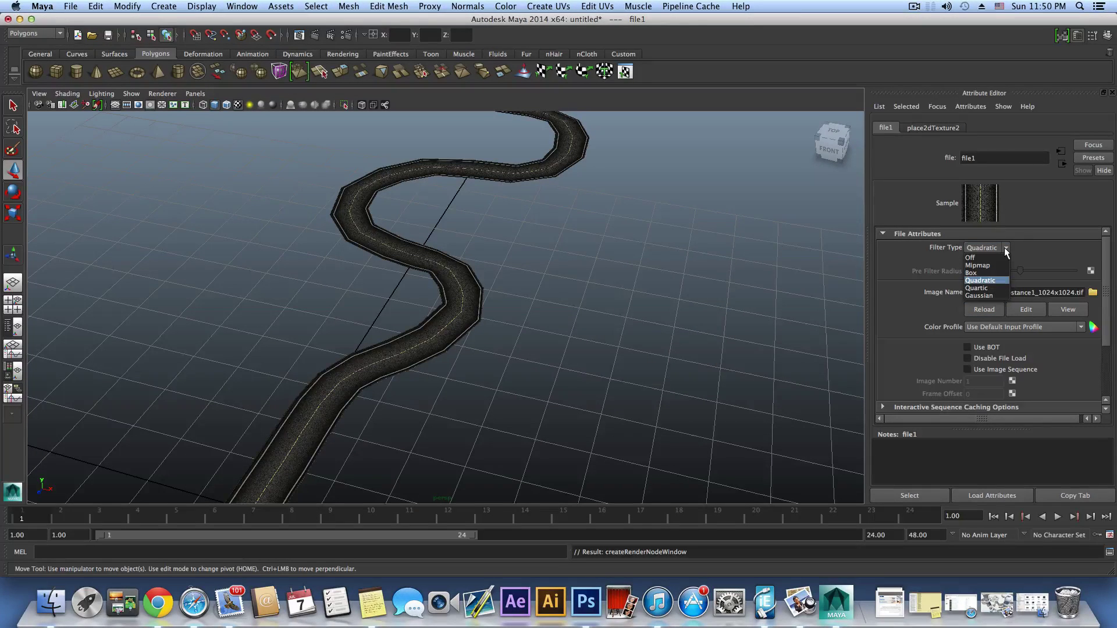
click(1006, 249)
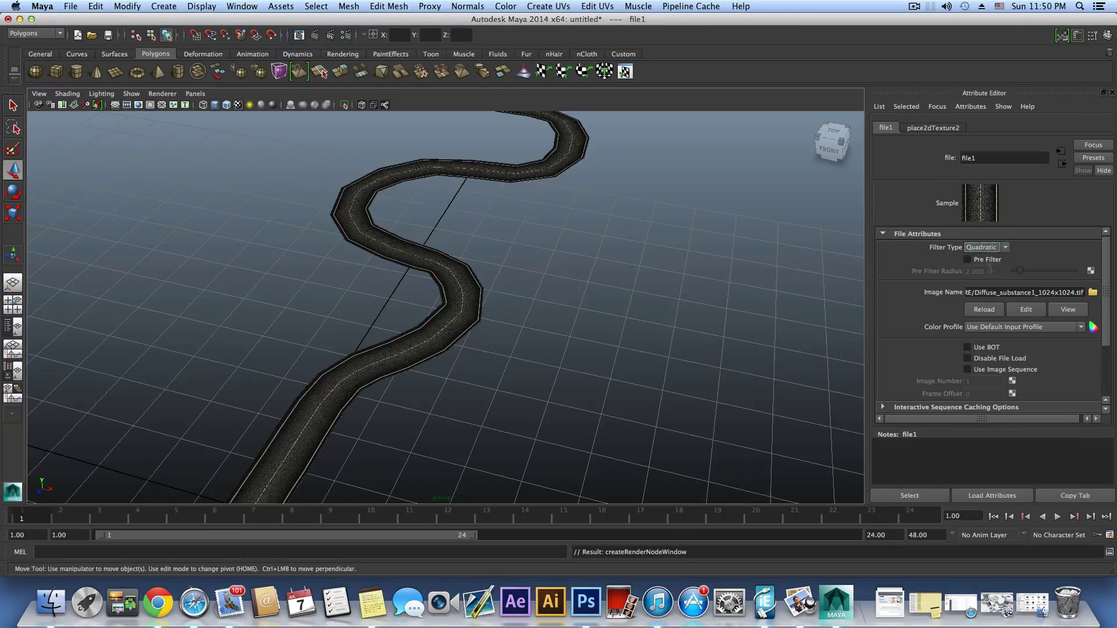
click(1007, 248)
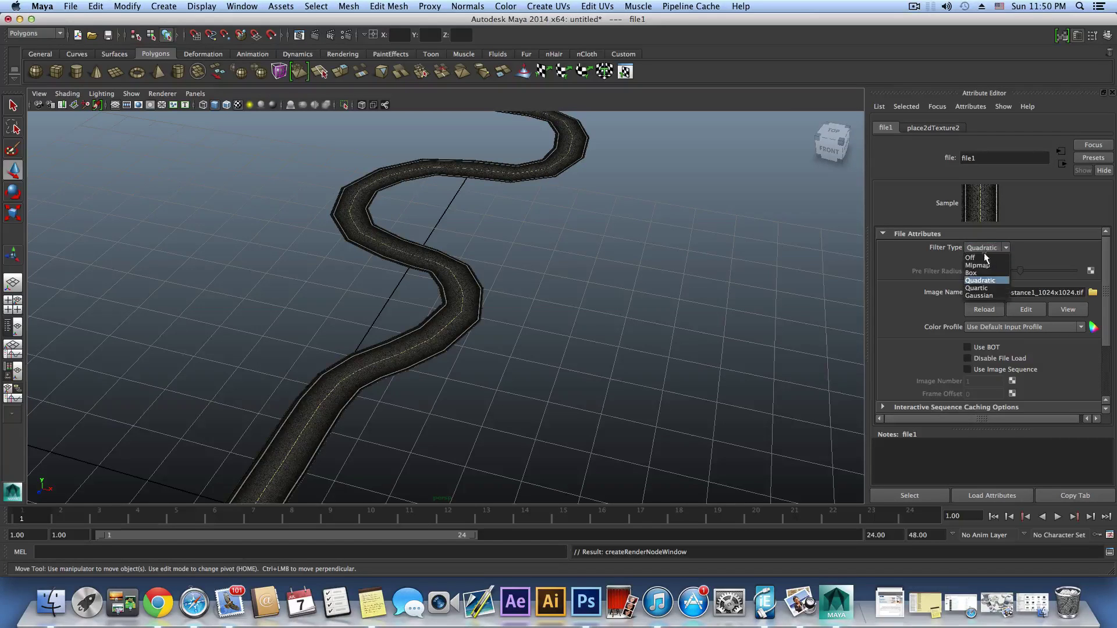
click(992, 247)
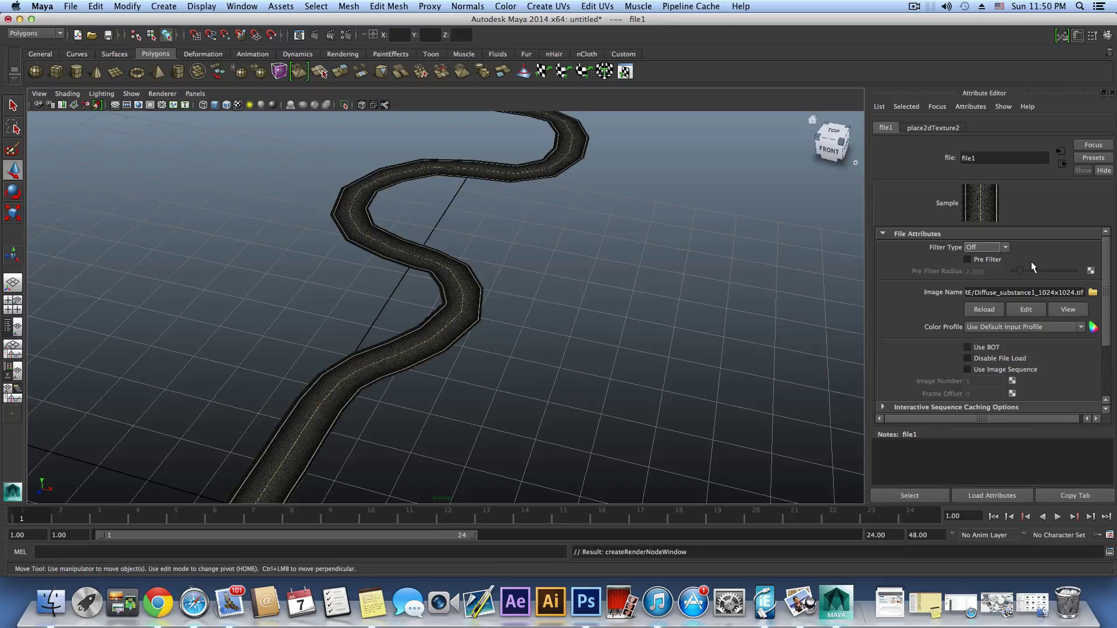
Go back to the blinn1 material, connect a file texture to its bump mapping, and show the attributes of the new file node.
click(1060, 150)
click(1062, 164)
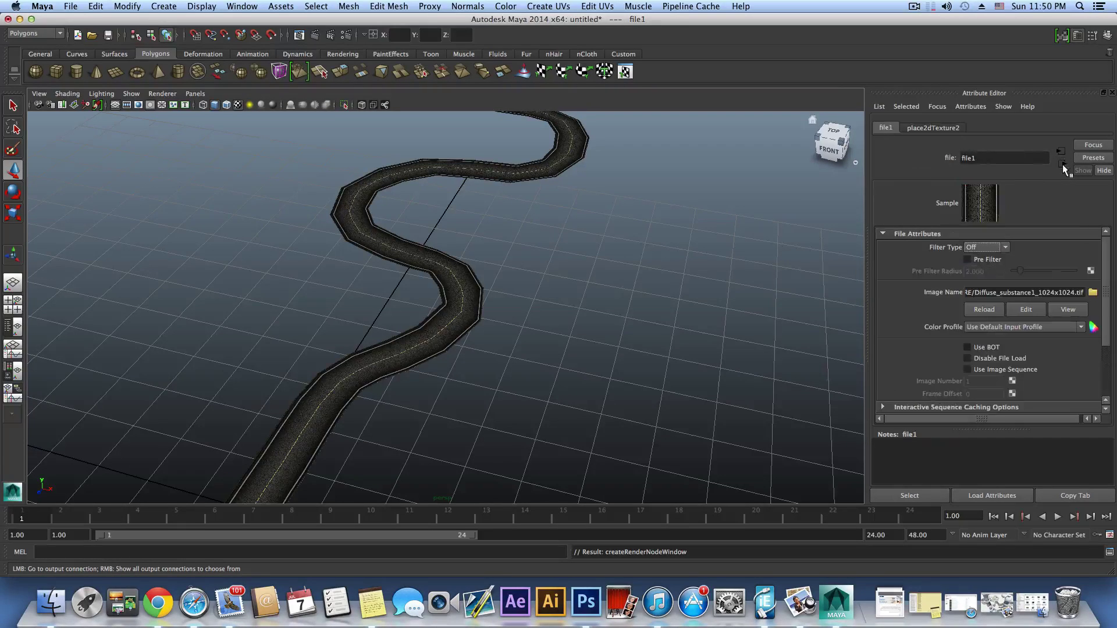
click(1062, 164)
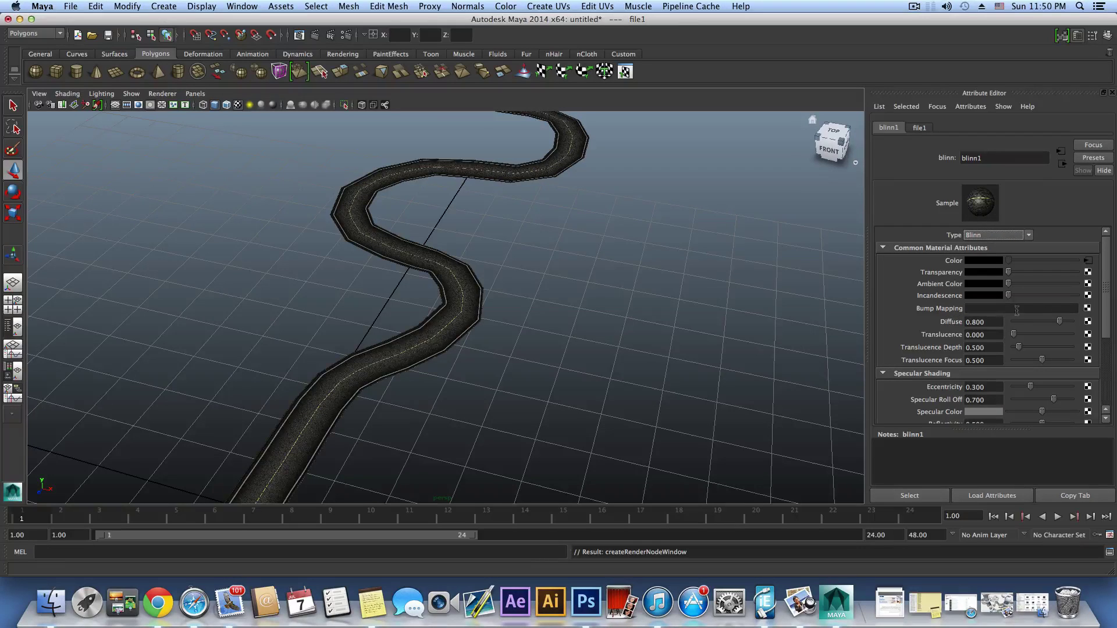
click(1087, 308)
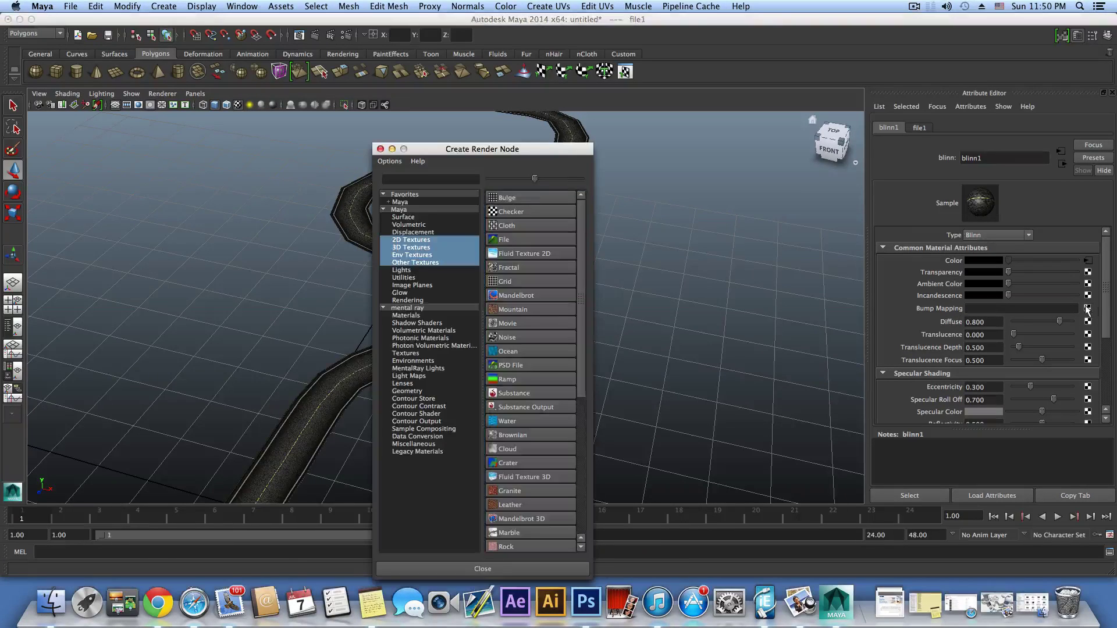
click(516, 239)
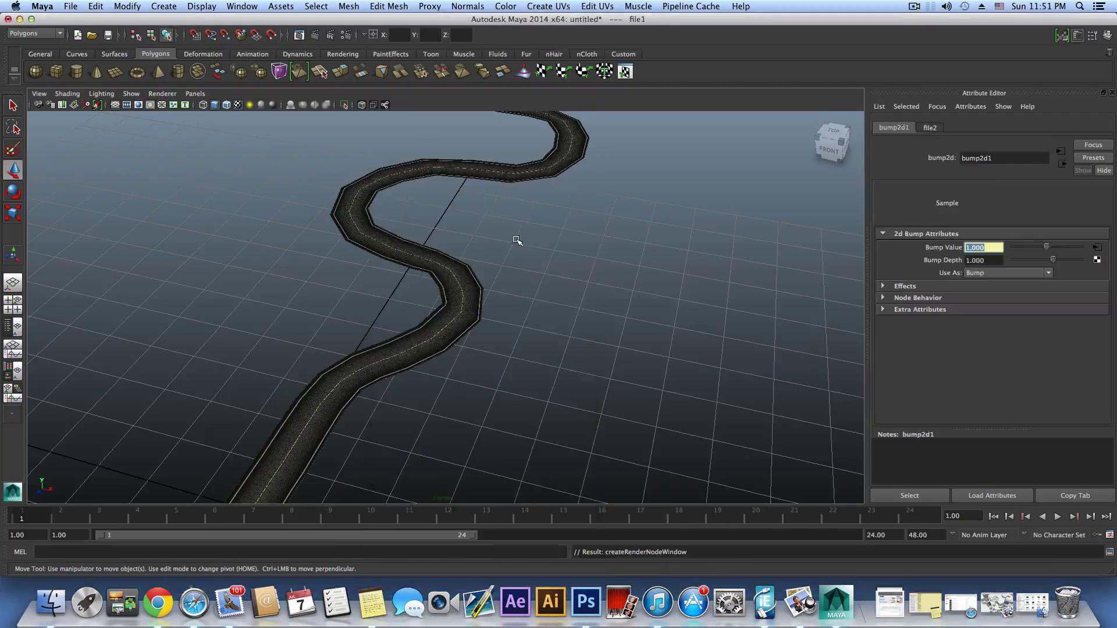
click(930, 125)
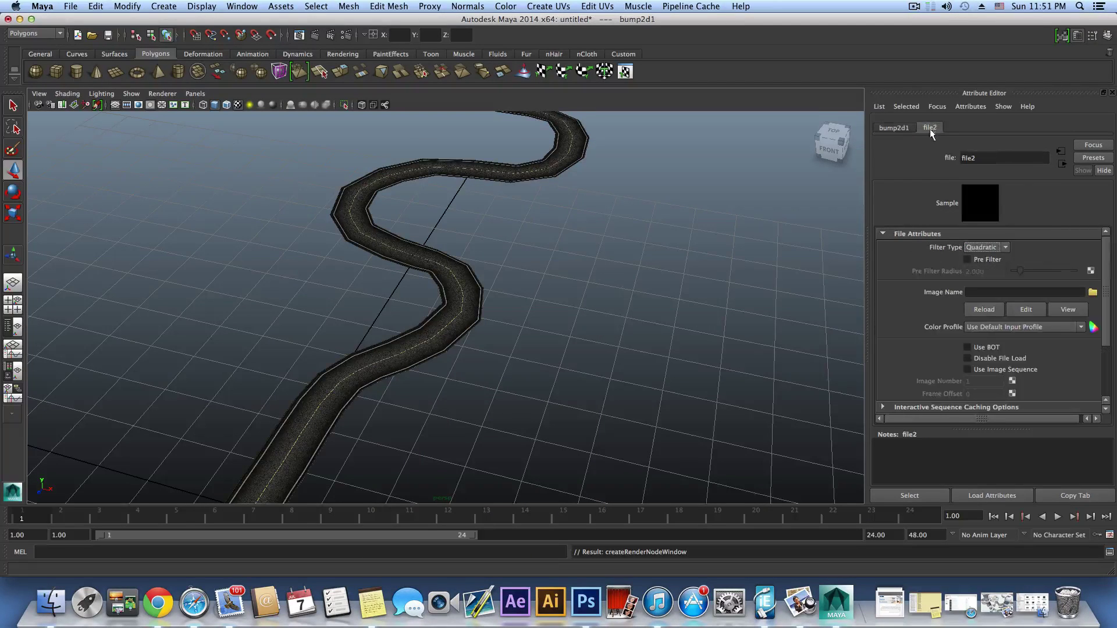
Load Normal_substance1_1024x1024.tif from the ROADSTEXTURE folder into the bump map's file texture.
click(1092, 293)
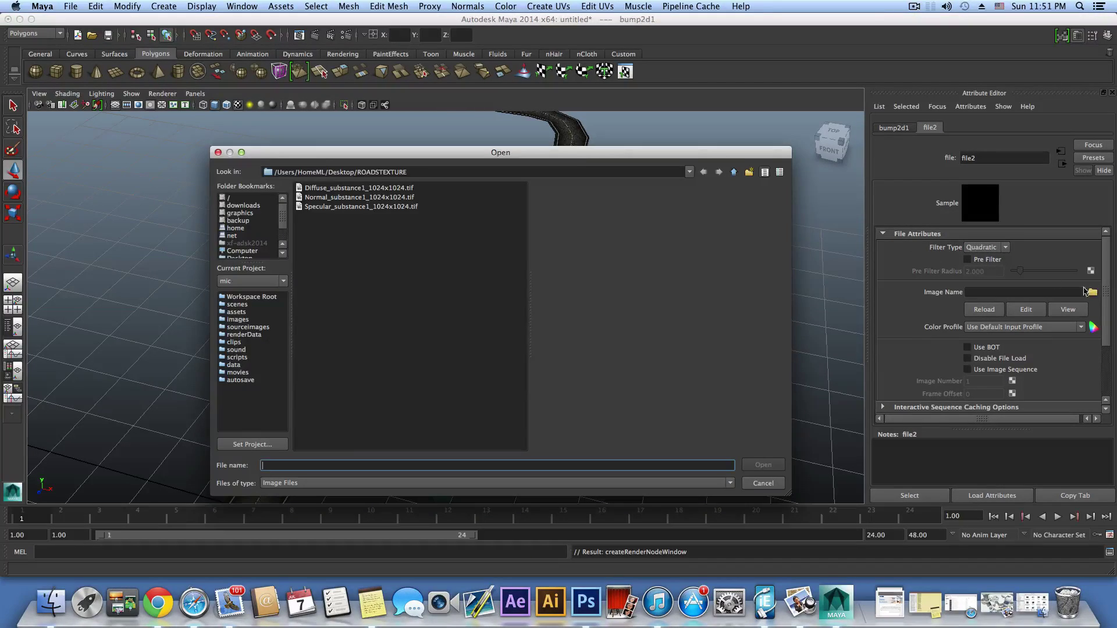
click(326, 197)
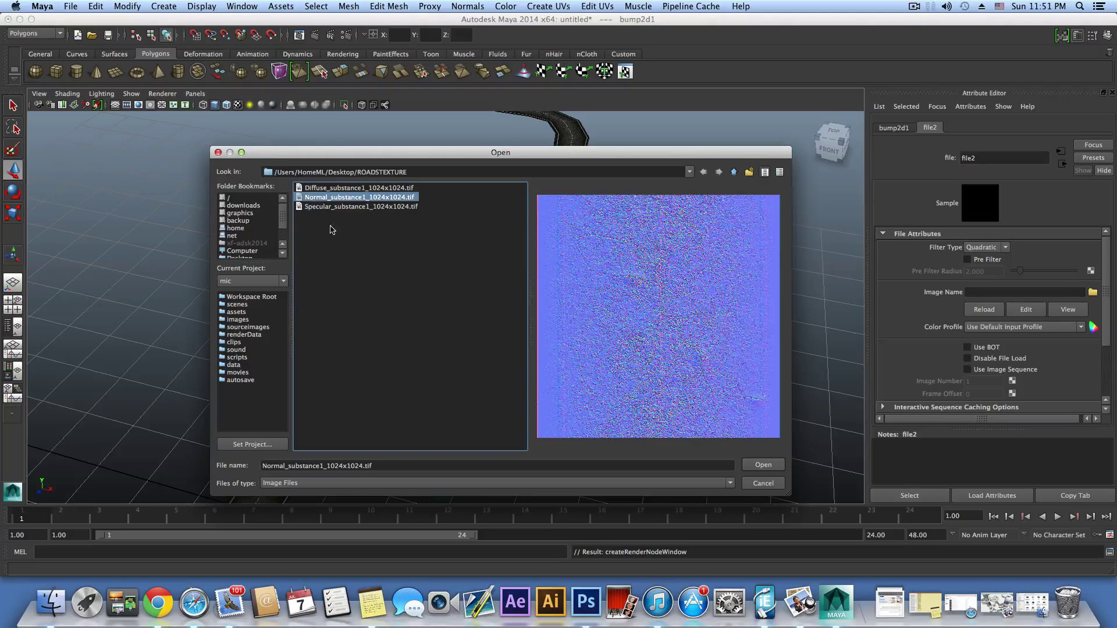
click(763, 465)
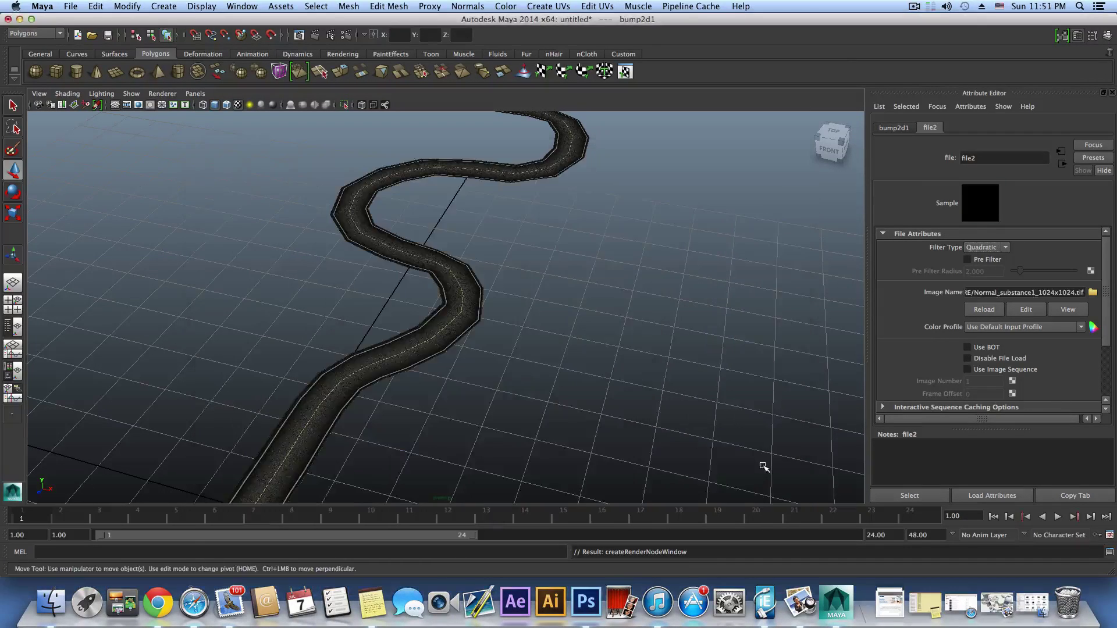
Connect a file texture to the specular color of blinn1 and load Specular_substance1_1024x1024.tif from the ROADSTEXTURE folder.
click(1060, 163)
click(1062, 164)
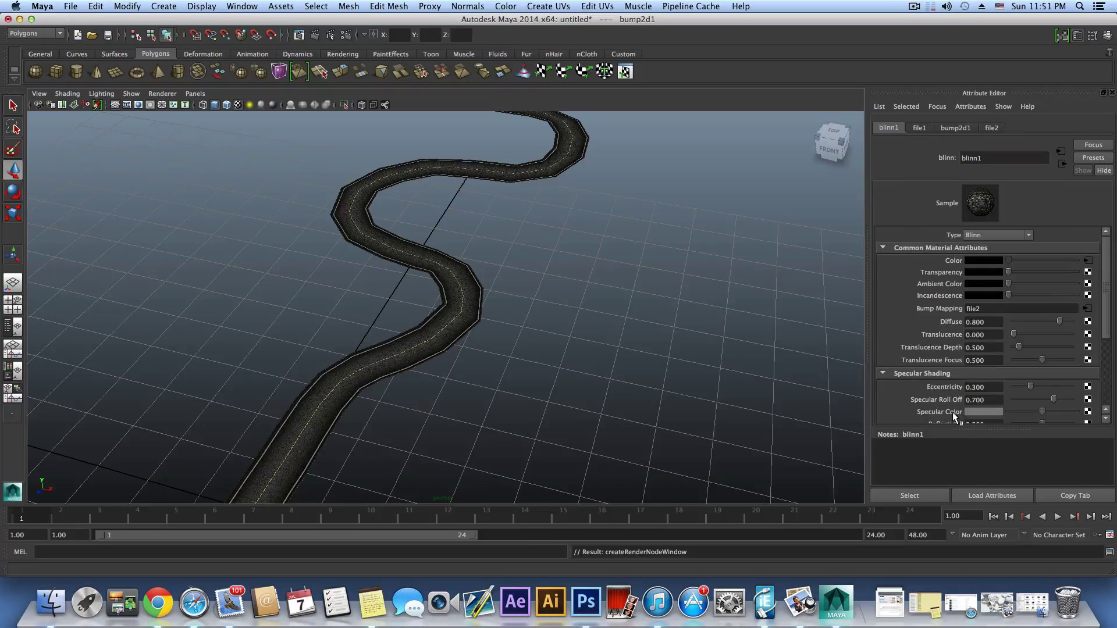
scroll(954, 413, down, 3)
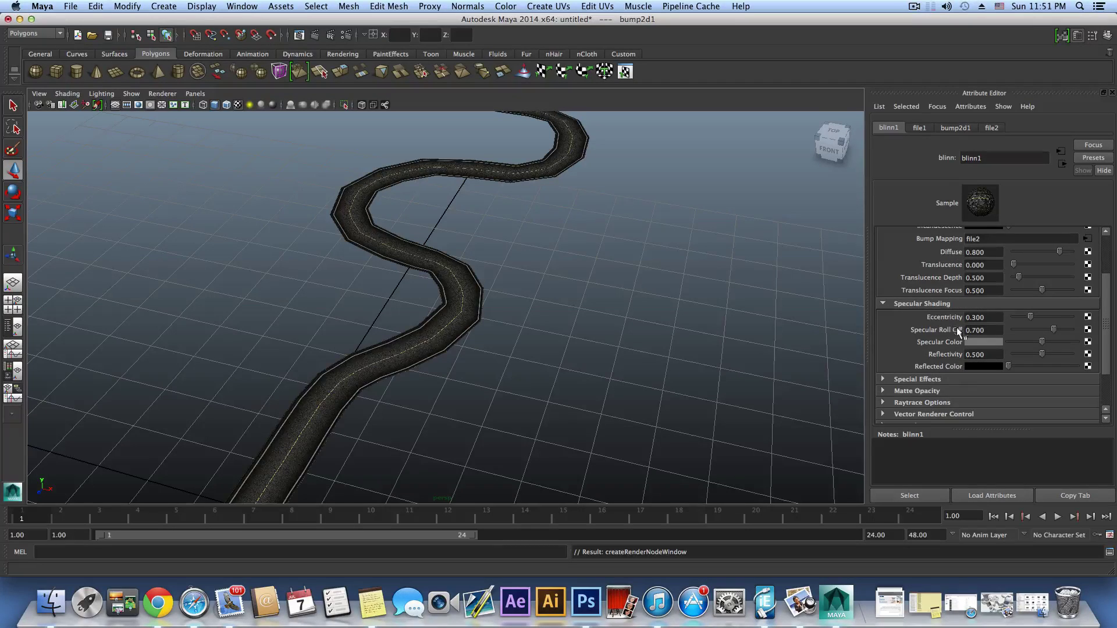
click(1089, 343)
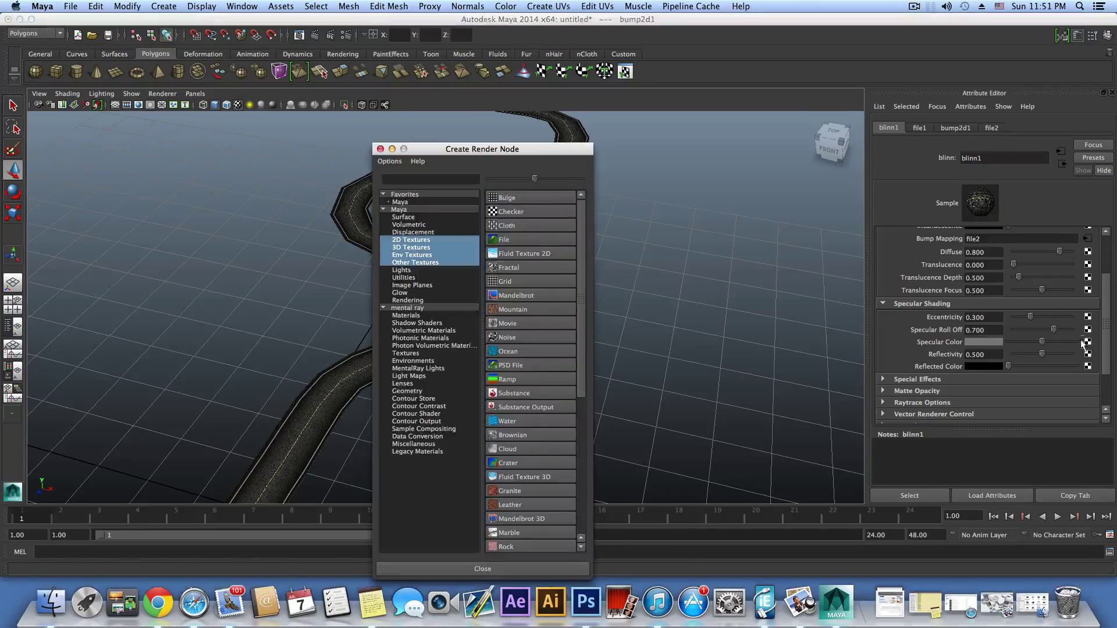
click(532, 236)
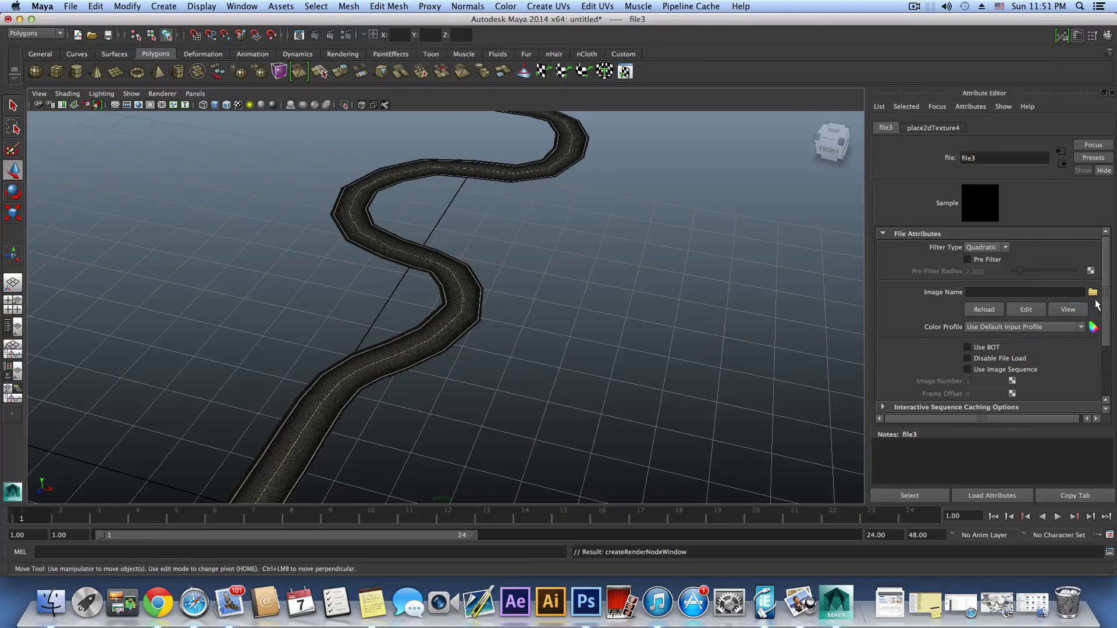
click(1092, 293)
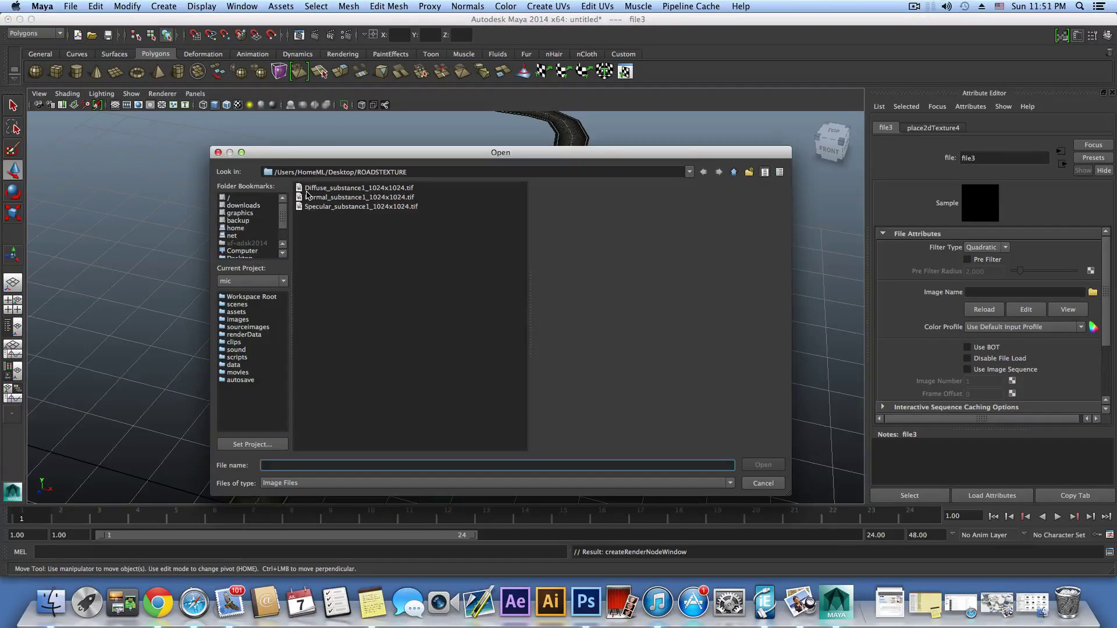
click(319, 207)
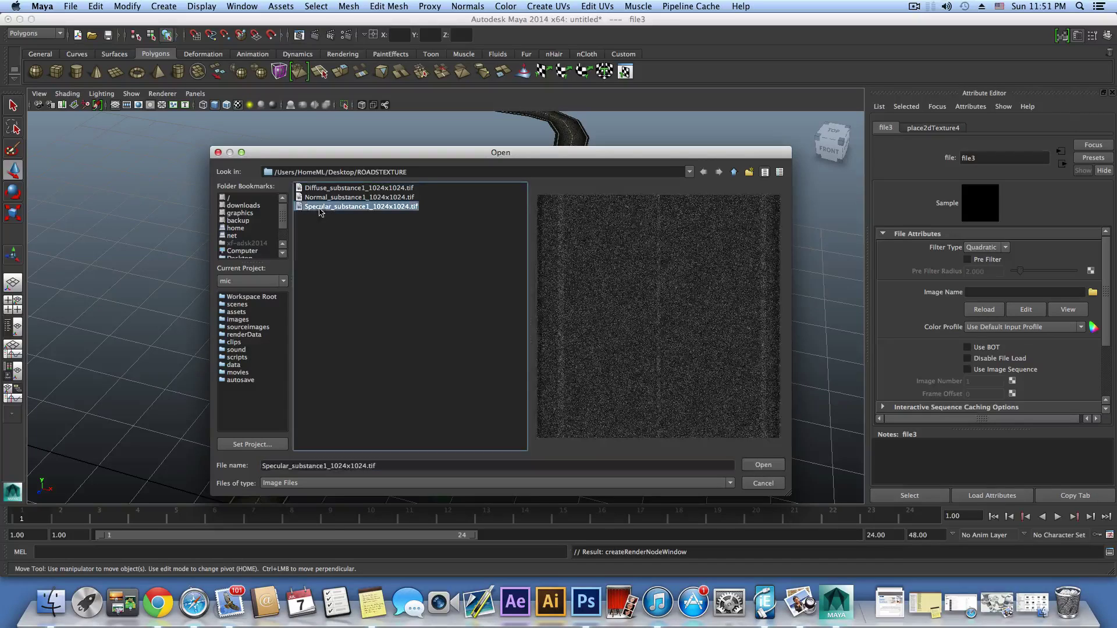
click(763, 465)
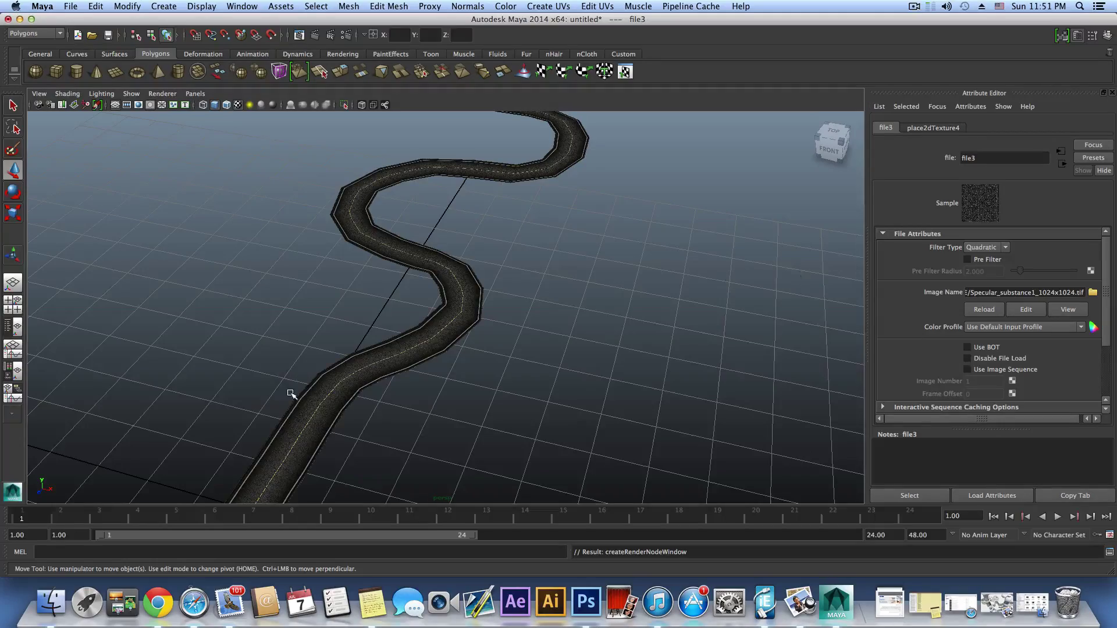
Select the road mesh and display it with smooth mesh preview.
alt+middle_drag(507, 317, 518, 252)
scroll(523, 337, up, 7)
alt+middle_drag(568, 357, 576, 400)
scroll(563, 399, down, 5)
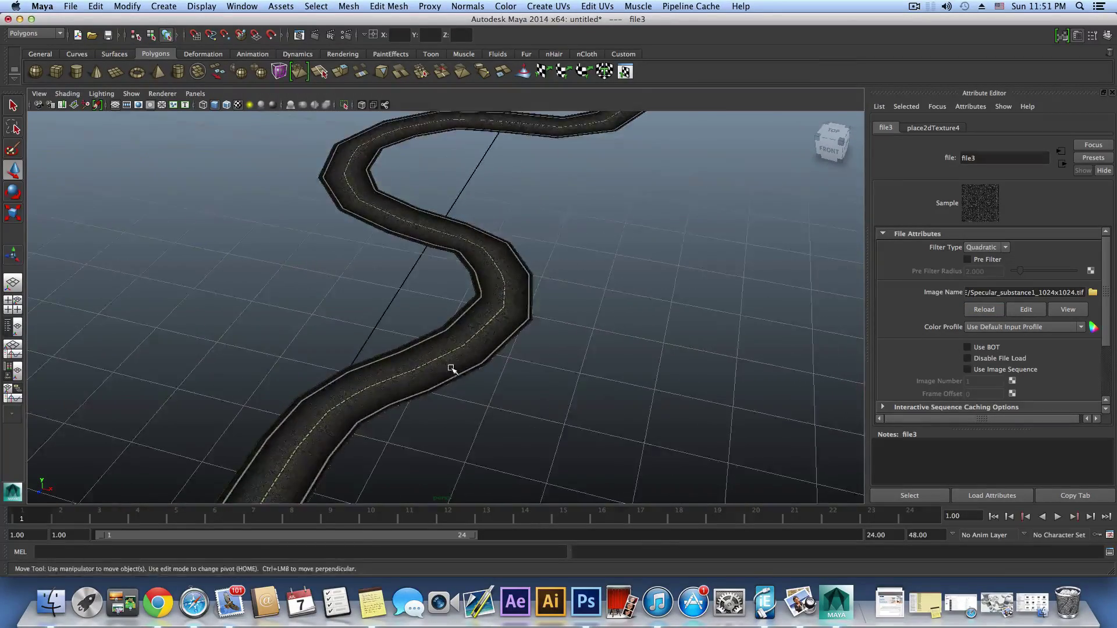
mouse_move(452, 369)
alt+mouse_down()
mouse_move(324, 361)
mouse_move(434, 364)
alt+mouse_up()
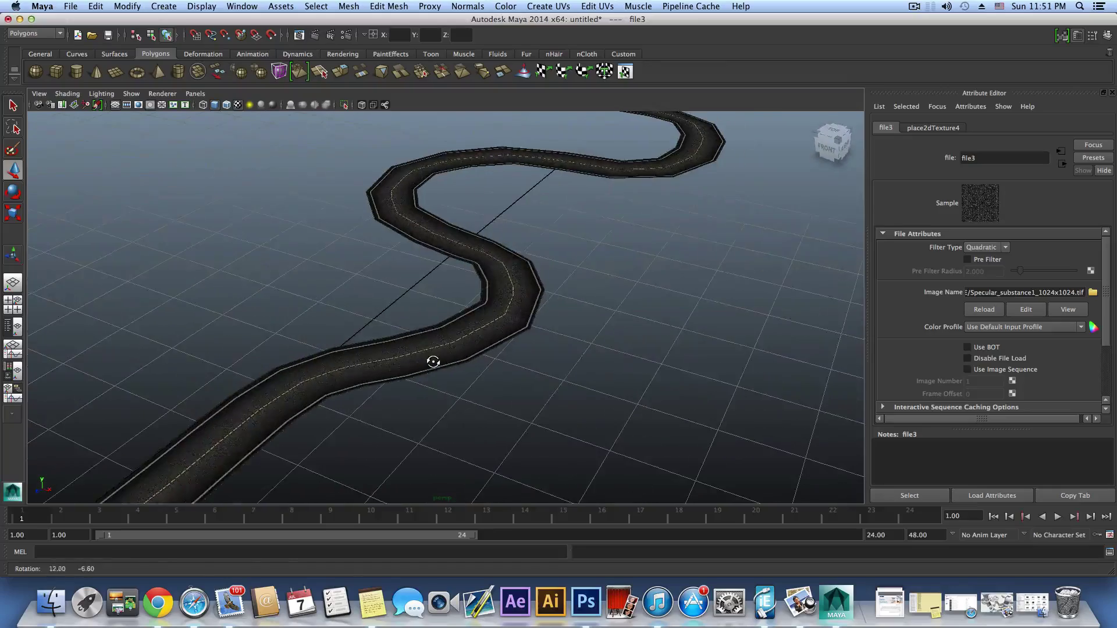
click(371, 347)
alt+right_drag(374, 357, 399, 373)
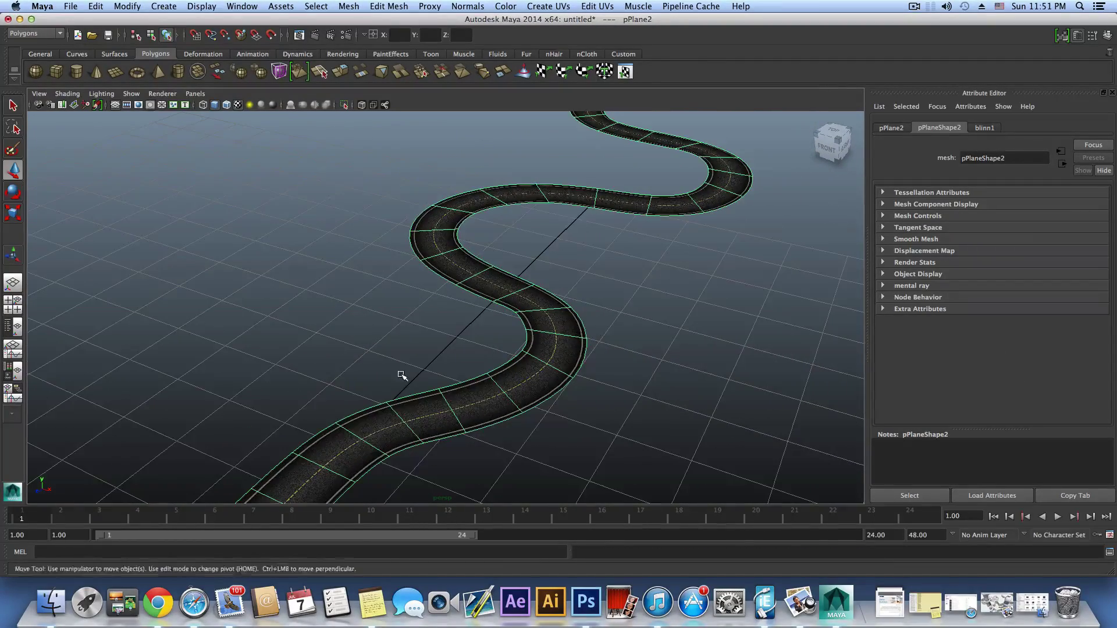
Check which renderer is selected in the render settings and close them.
click(354, 35)
click(347, 33)
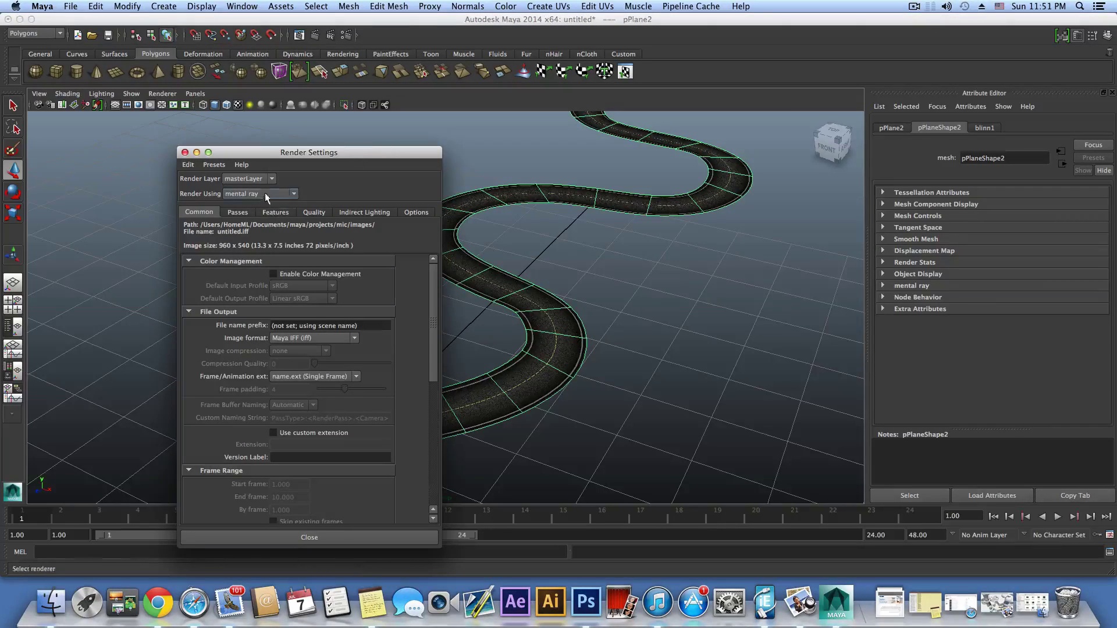
click(324, 536)
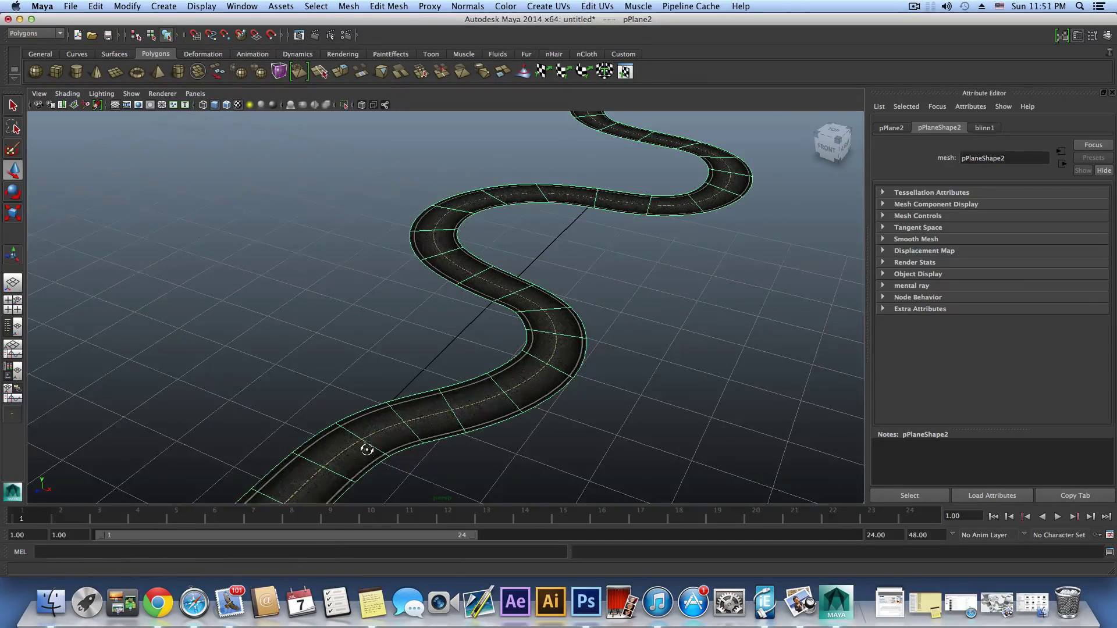
Set the mental ray sampling mode to Legacy Sampling Mode with a max sample level of 3.
alt+drag(366, 448, 374, 437)
alt+right_drag(375, 436, 563, 431)
alt+drag(562, 429, 547, 456)
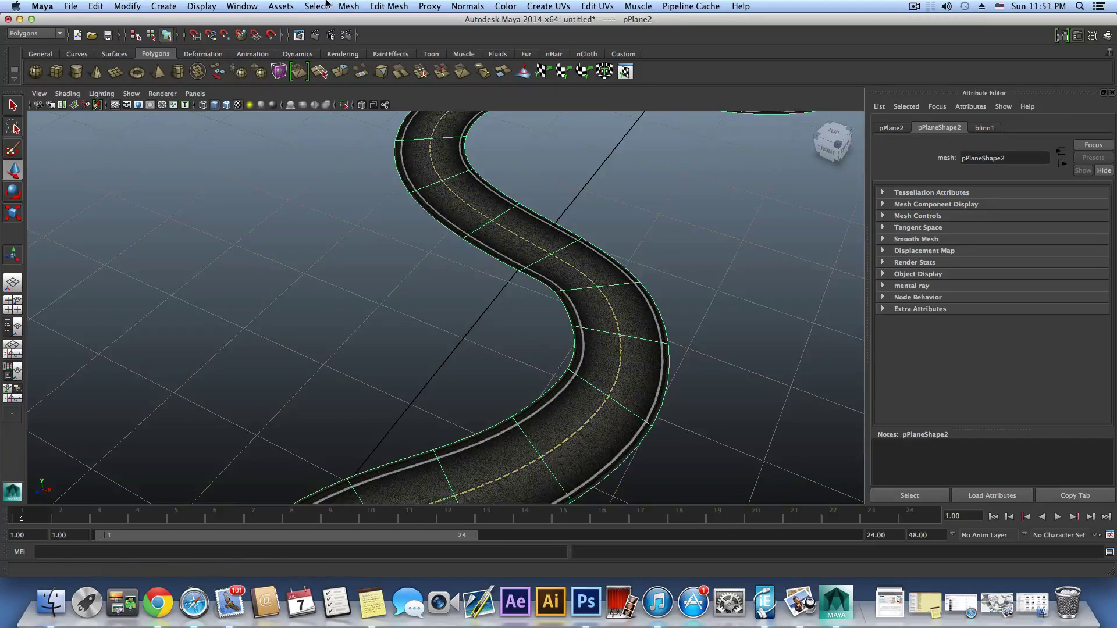
click(345, 36)
click(318, 213)
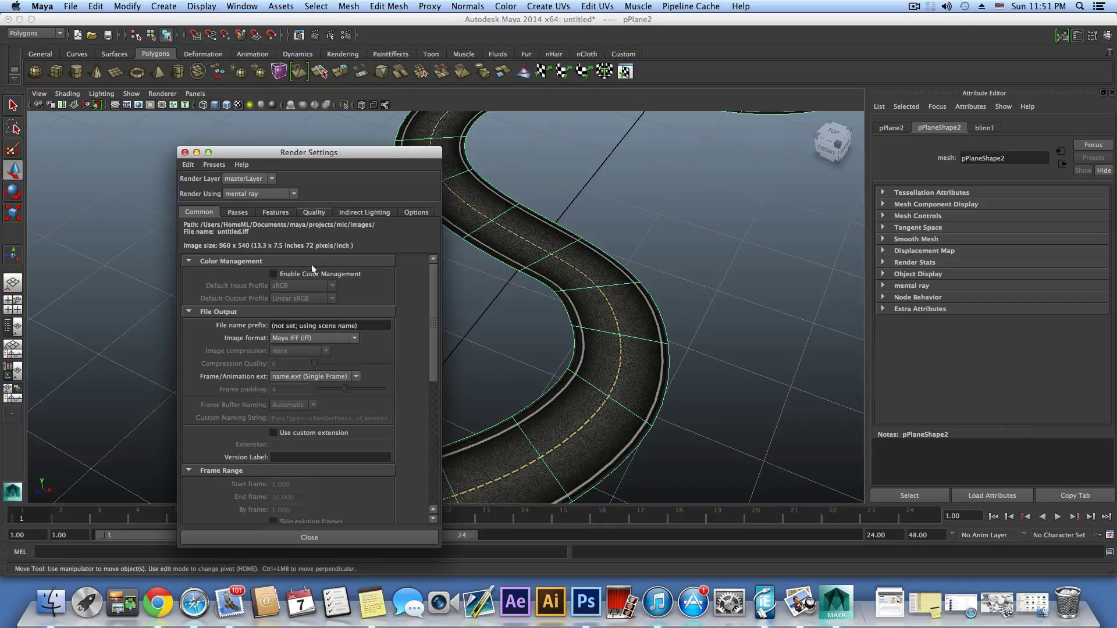
click(314, 241)
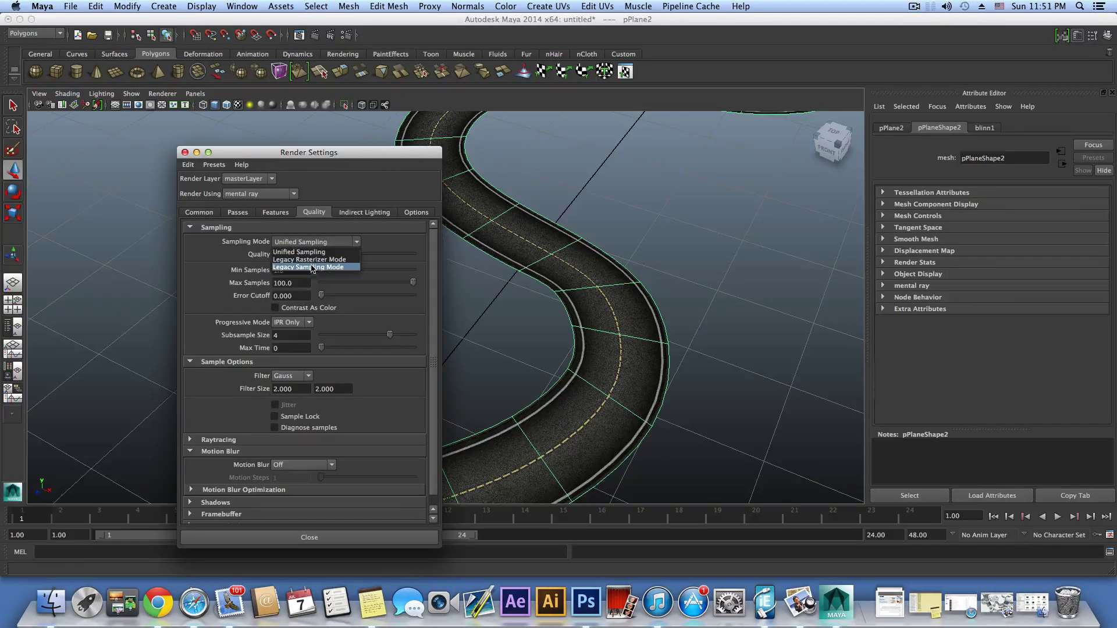
click(314, 267)
click(293, 283)
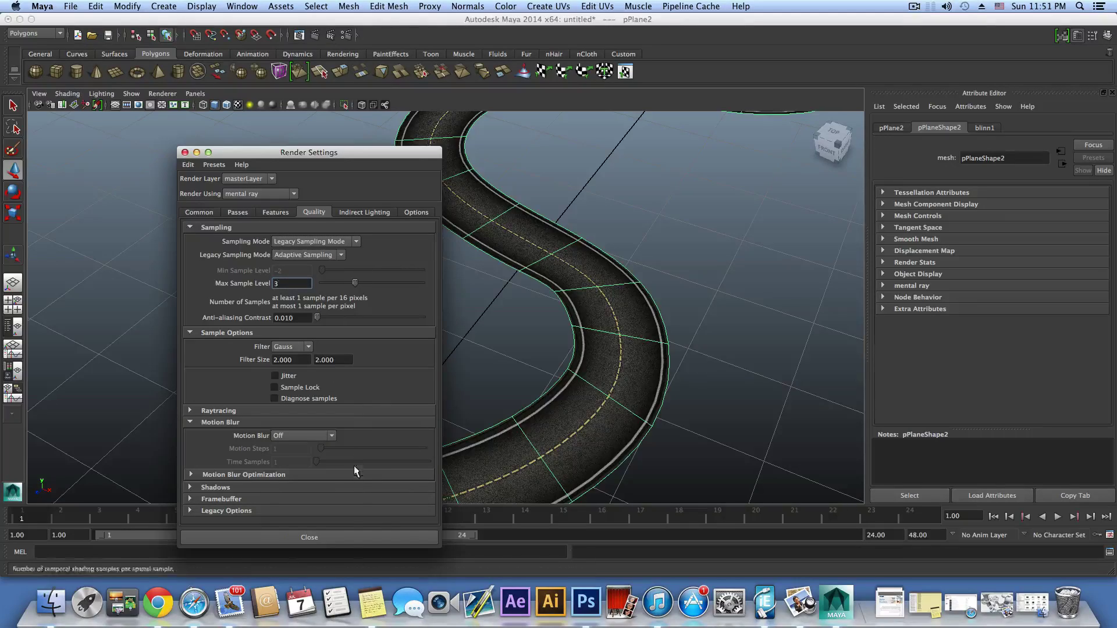
click(351, 537)
Render the winding road with mental ray from a low perspective angle and close the finished render.
alt+drag(679, 320, 608, 321)
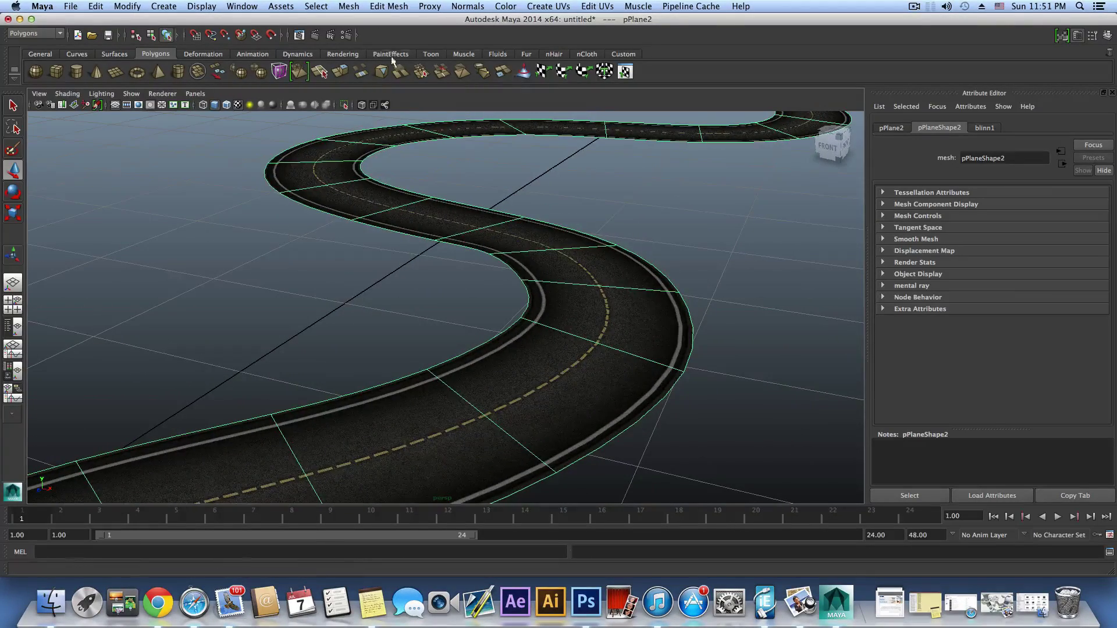
click(299, 35)
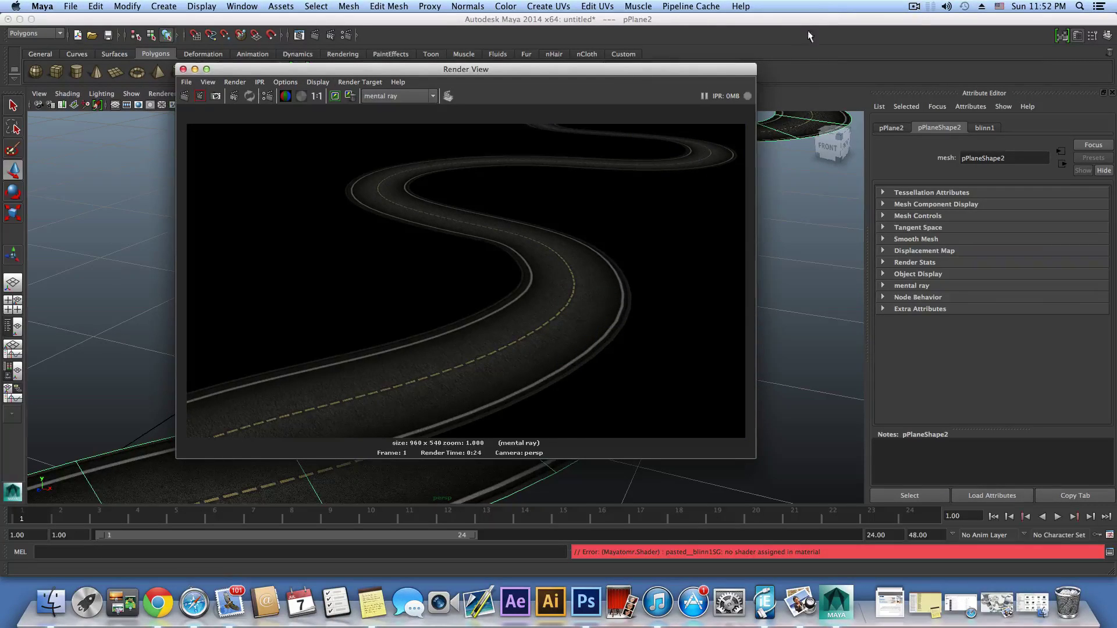
click(914, 7)
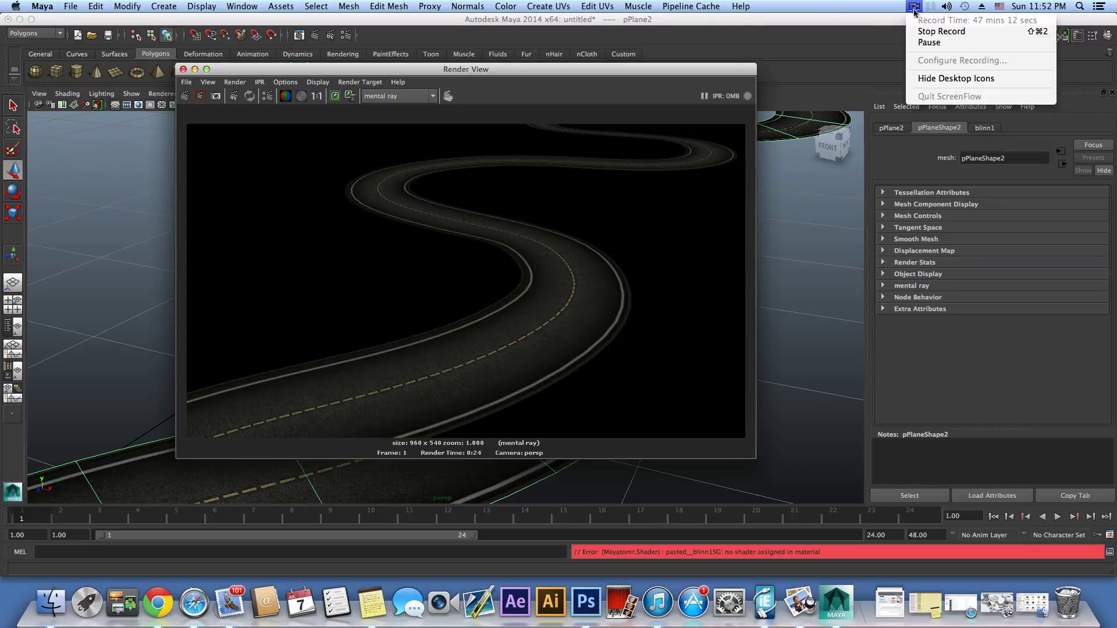
click(922, 44)
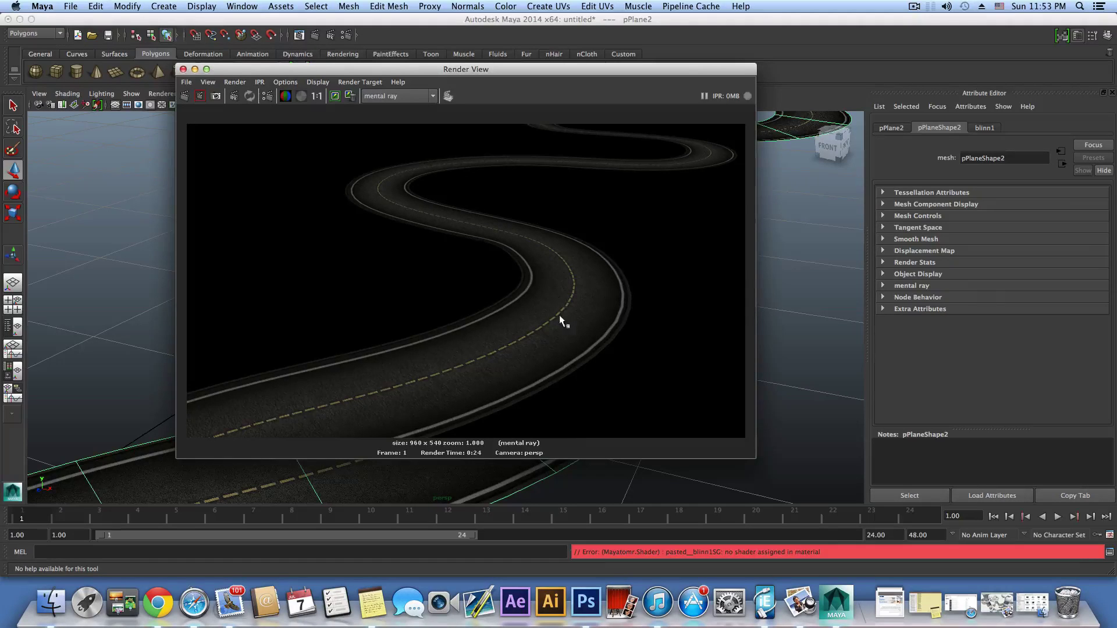
click(184, 71)
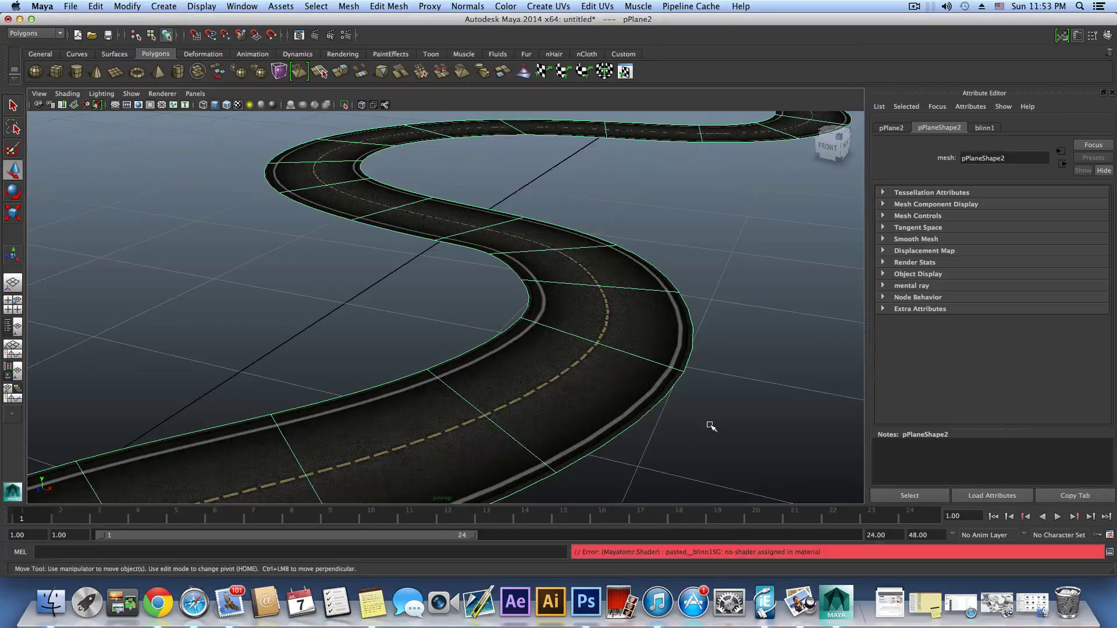
Examine the road's surface texture and lane markings along the bends up close, and the whole road from a distance.
alt+drag(711, 426, 523, 419)
alt+middle_drag(524, 418, 552, 372)
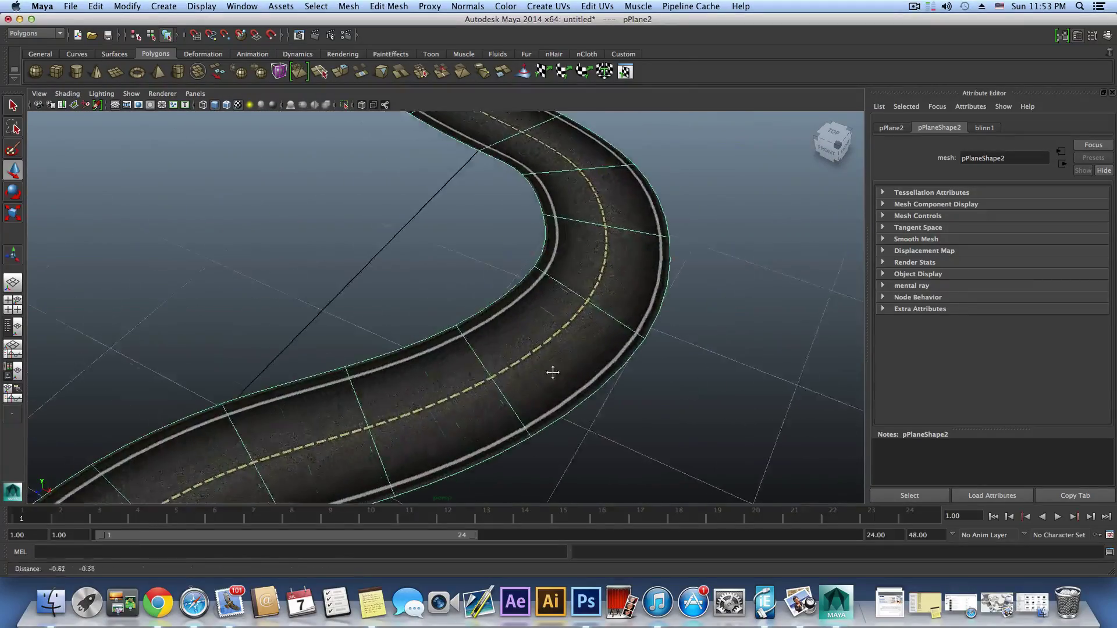
alt+right_drag(552, 372, 469, 379)
alt+drag(469, 378, 515, 364)
alt+right_drag(516, 364, 469, 357)
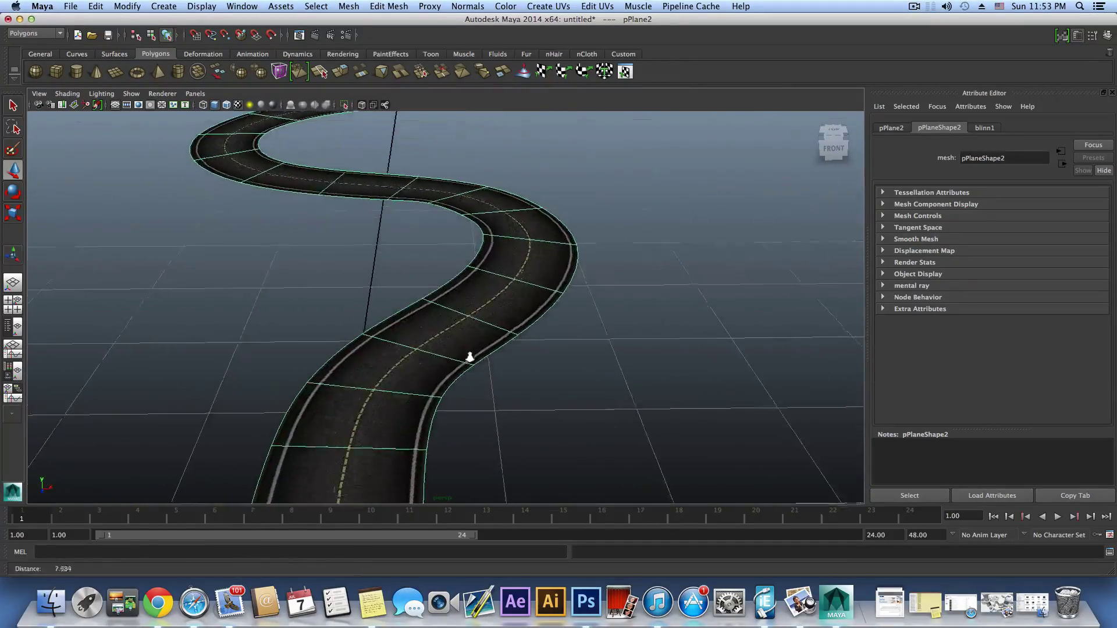
alt+drag(470, 357, 409, 404)
alt+right_drag(409, 404, 501, 393)
alt+middle_drag(500, 393, 614, 386)
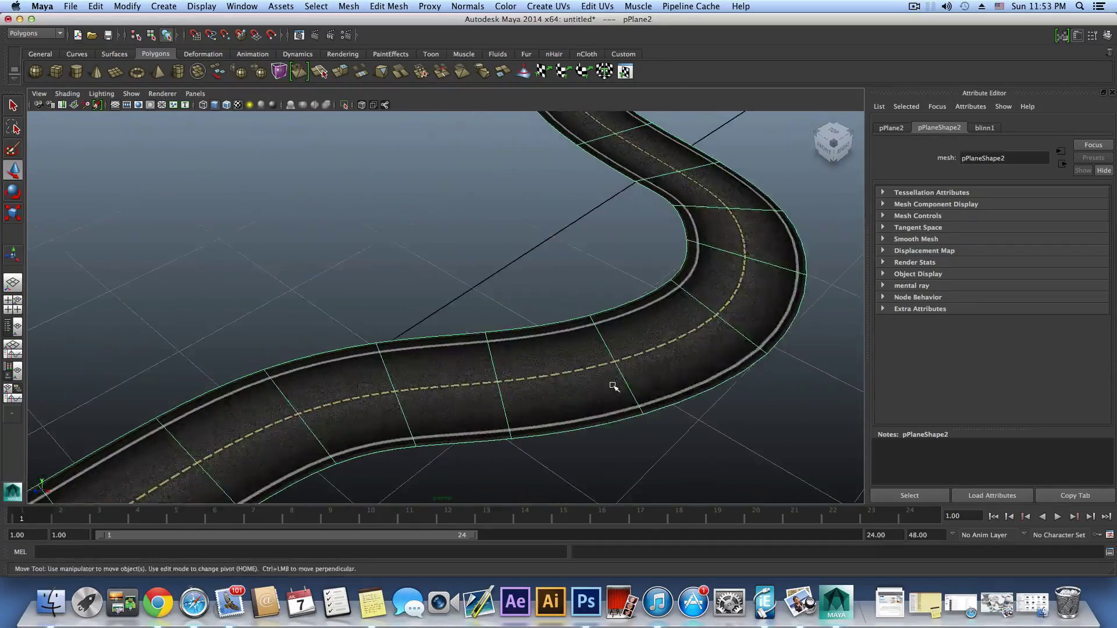
alt+drag(614, 386, 394, 402)
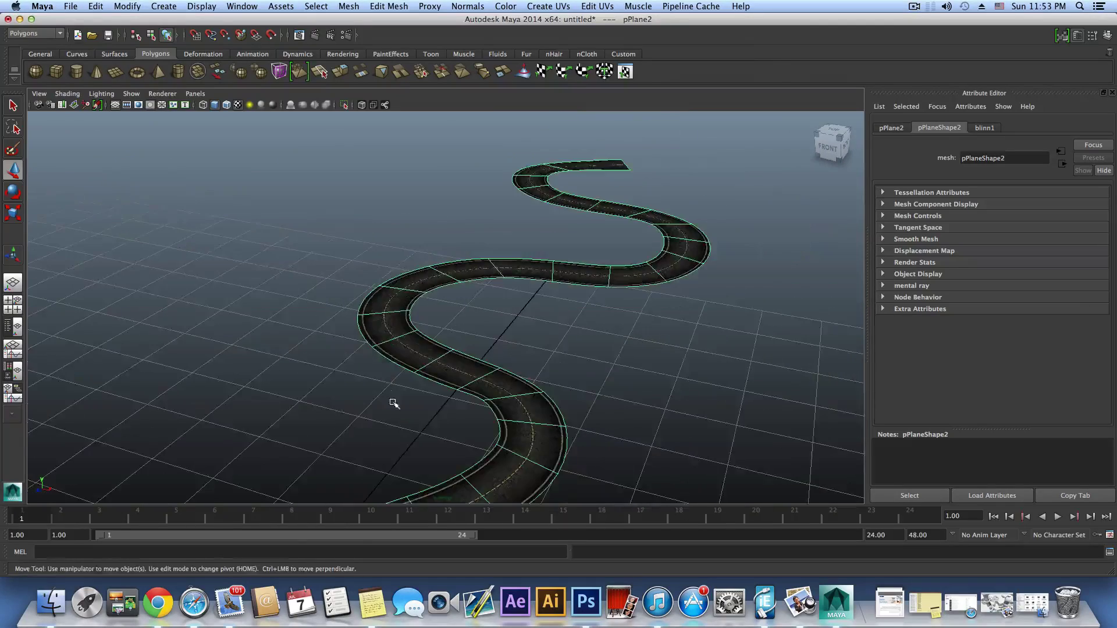
alt+middle_drag(393, 403, 479, 314)
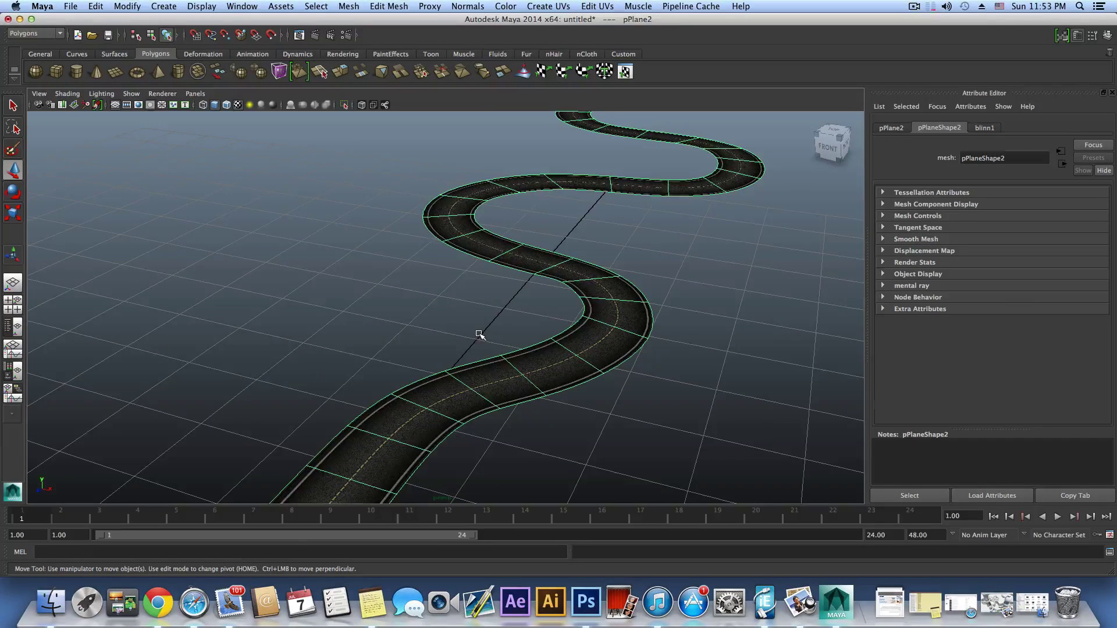
scroll(511, 378, down, 5)
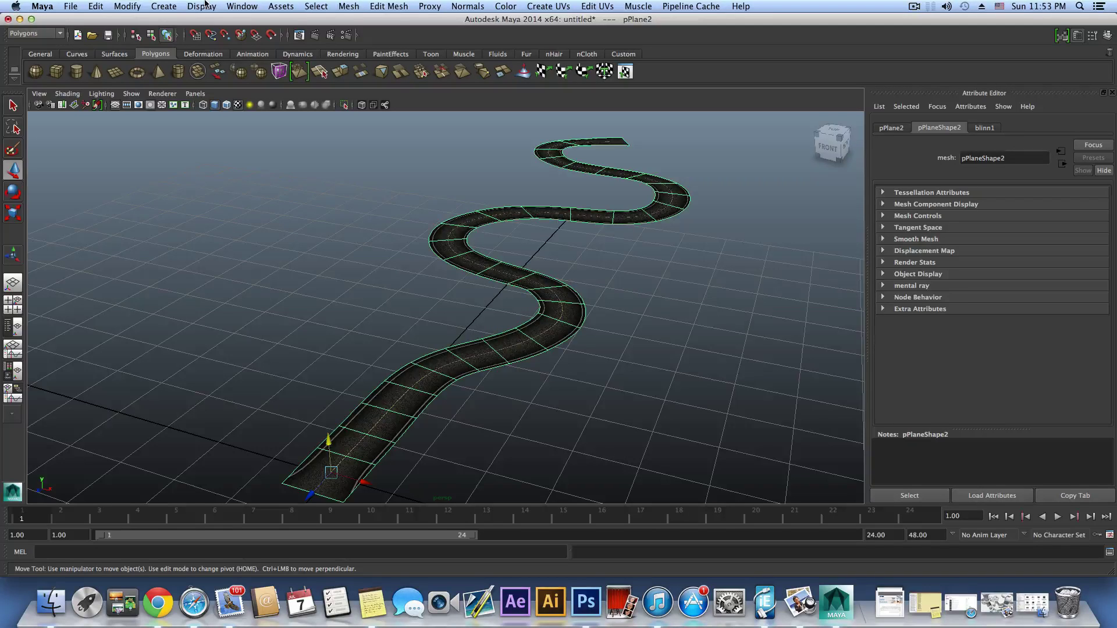
click(243, 7)
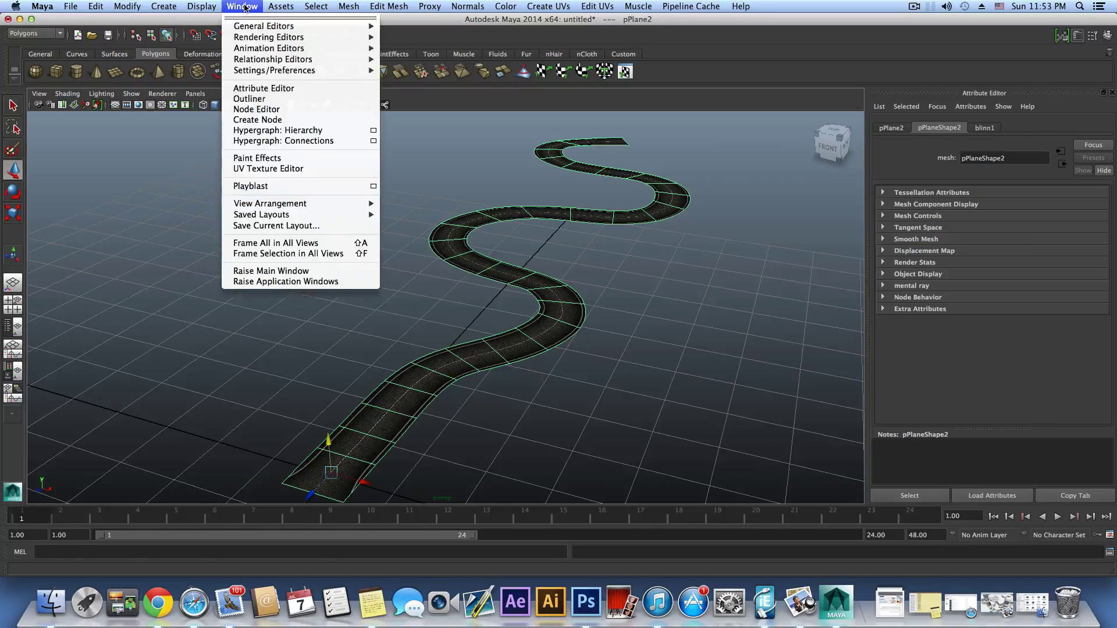
mouse_move(281, 72)
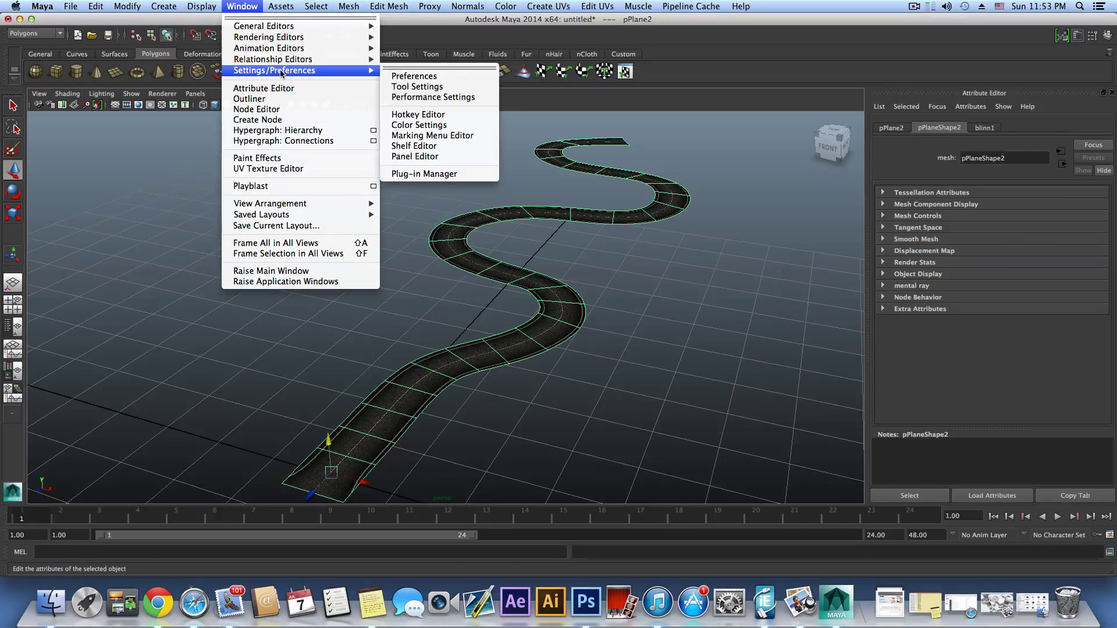
click(722, 305)
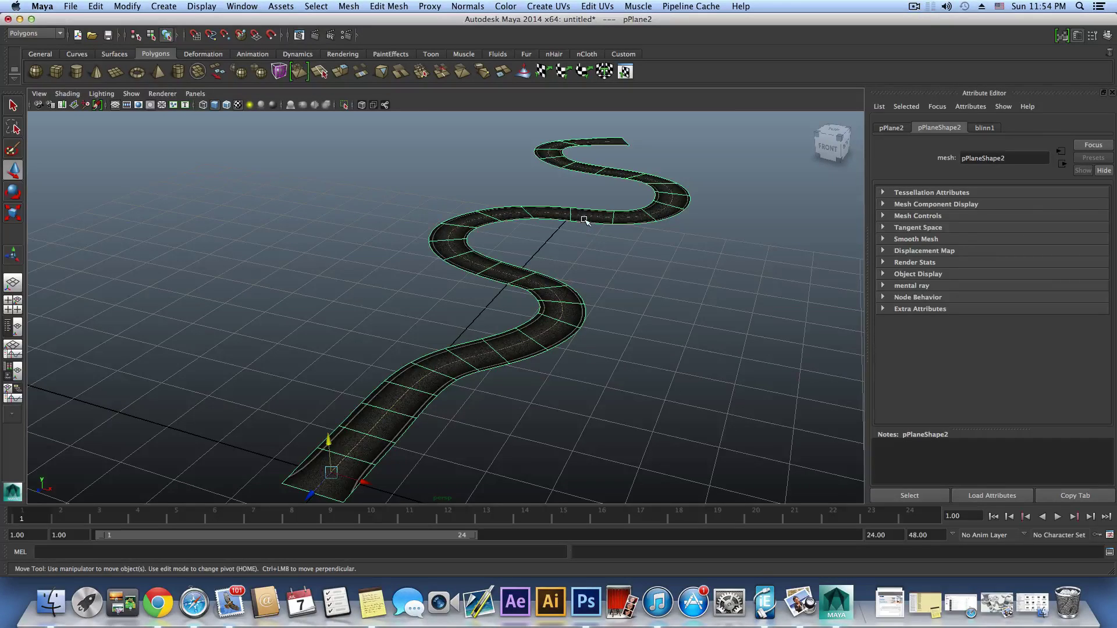
key(F8)
key(F8)
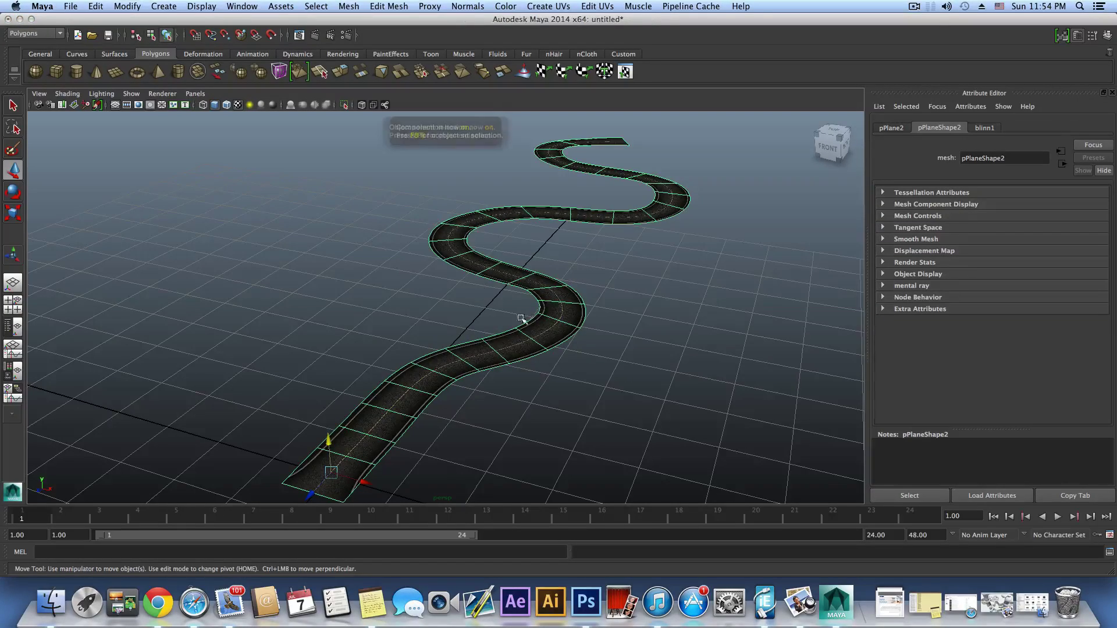
alt+drag(499, 382, 289, 439)
alt+right_drag(553, 393, 447, 401)
alt+middle_drag(446, 401, 351, 428)
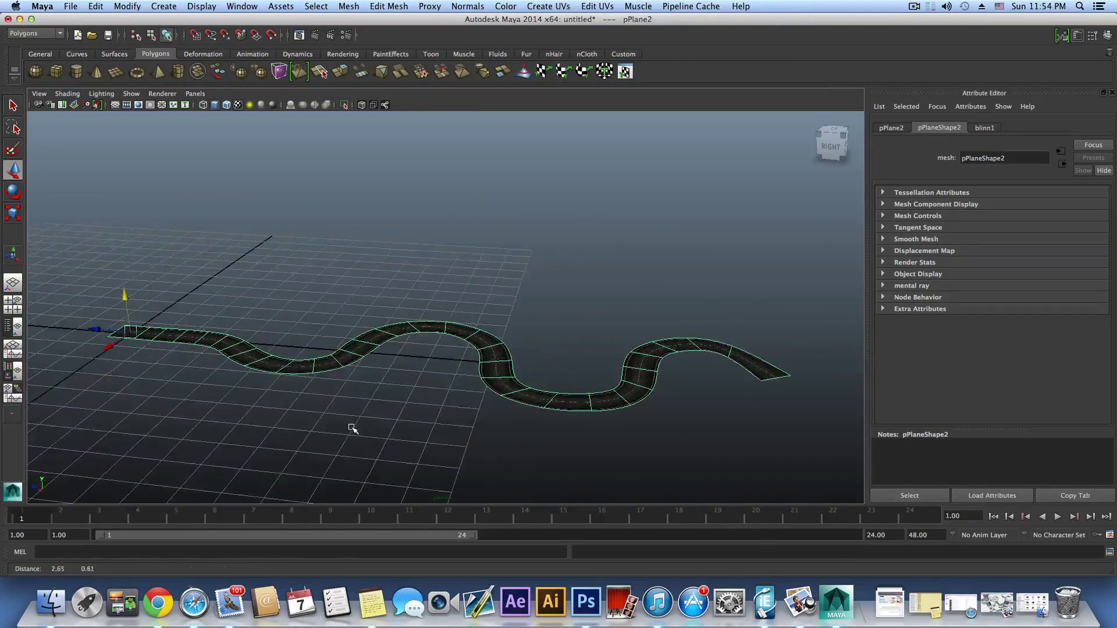
Try moving the whole road sideways off the origin, and undo the move.
alt+drag(359, 409, 417, 402)
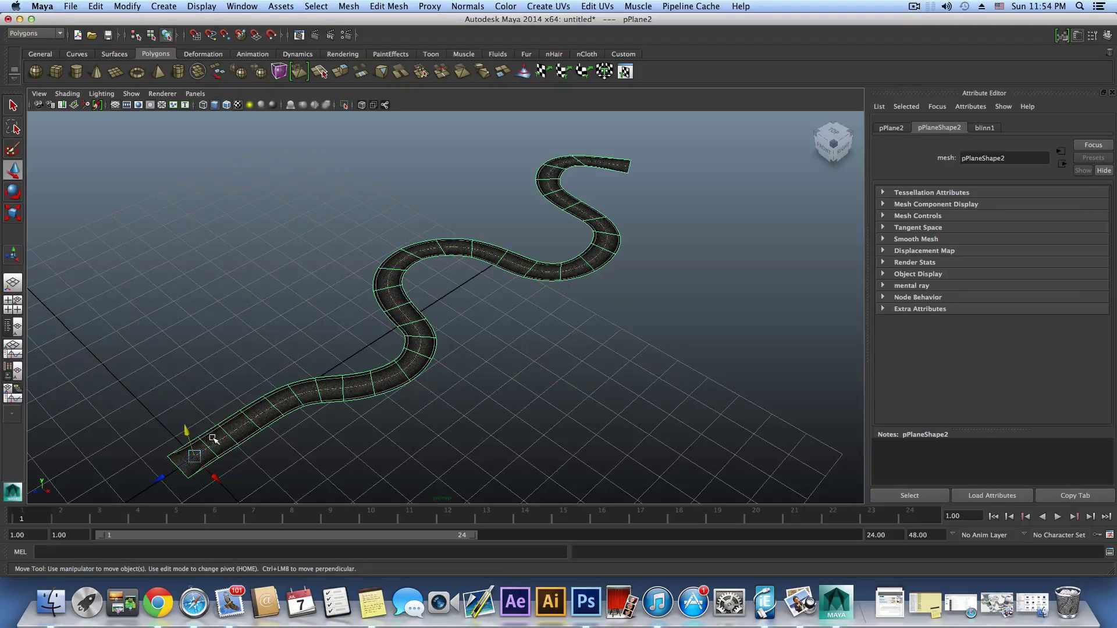
drag(214, 477, 181, 417)
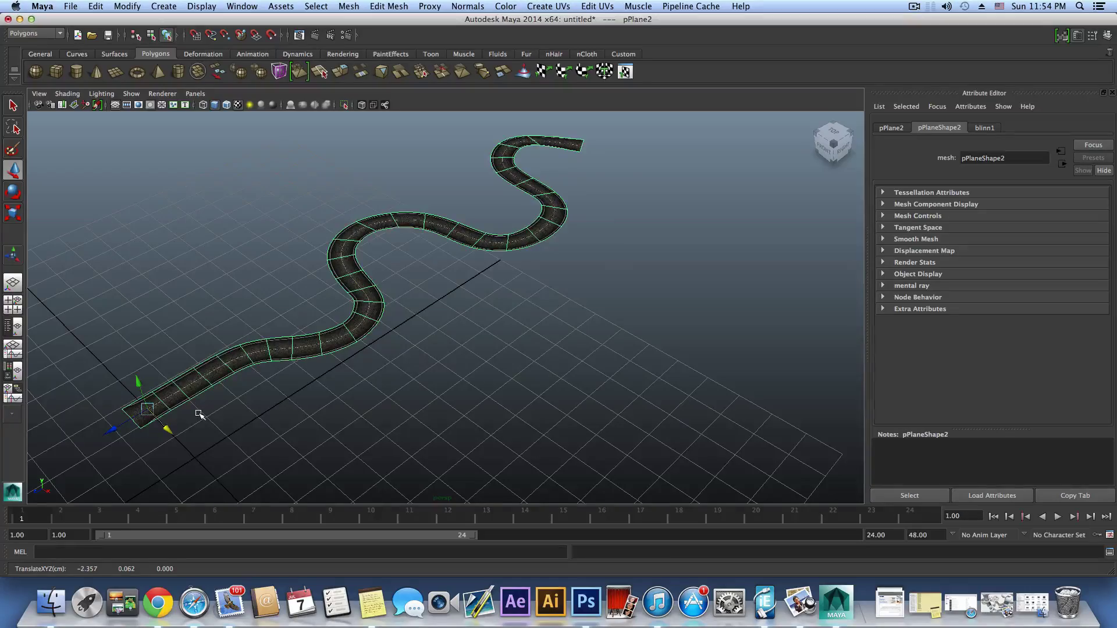
key(z)
Examine the winding road from its front end and from both sides.
alt+drag(276, 411, 407, 379)
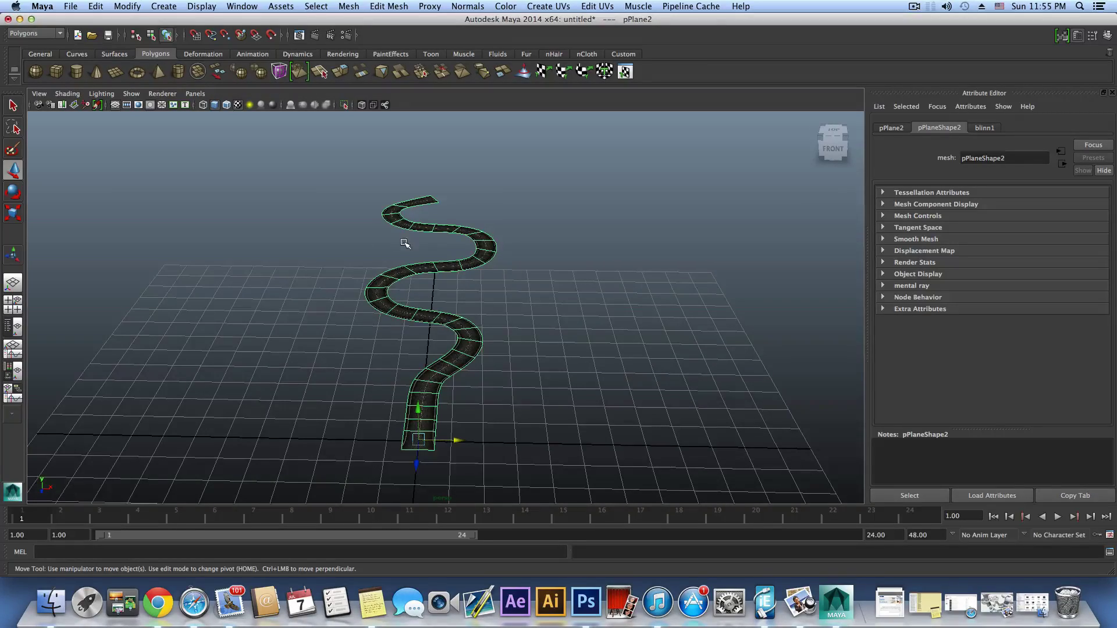
alt+drag(466, 302, 504, 365)
alt+right_drag(504, 364, 629, 369)
alt+drag(357, 405, 332, 357)
alt+middle_drag(333, 371, 344, 382)
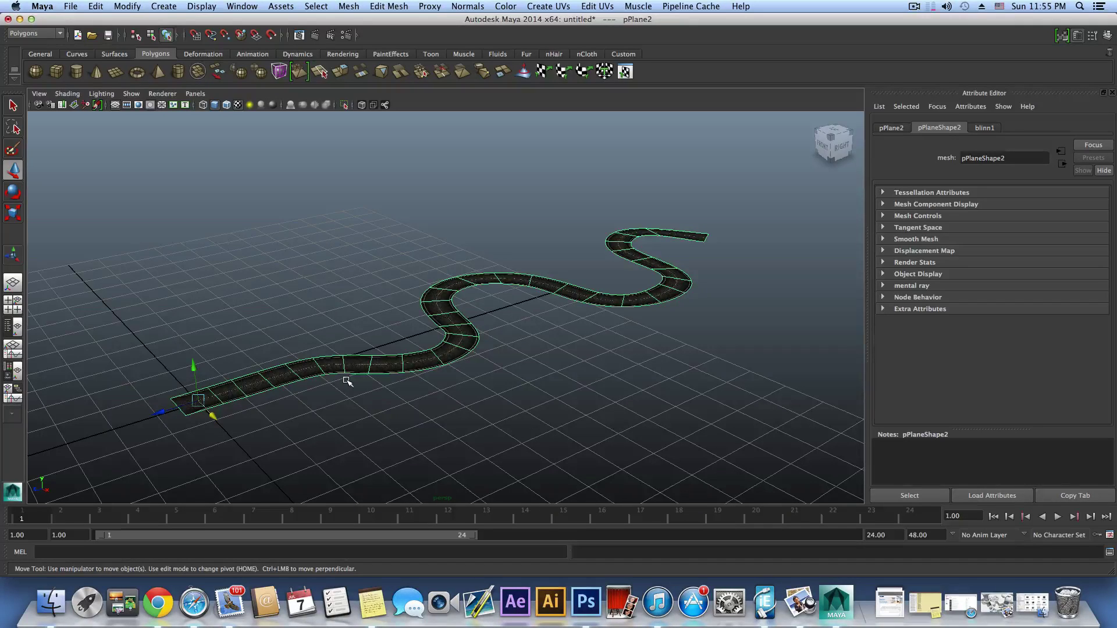
alt+drag(331, 386, 407, 394)
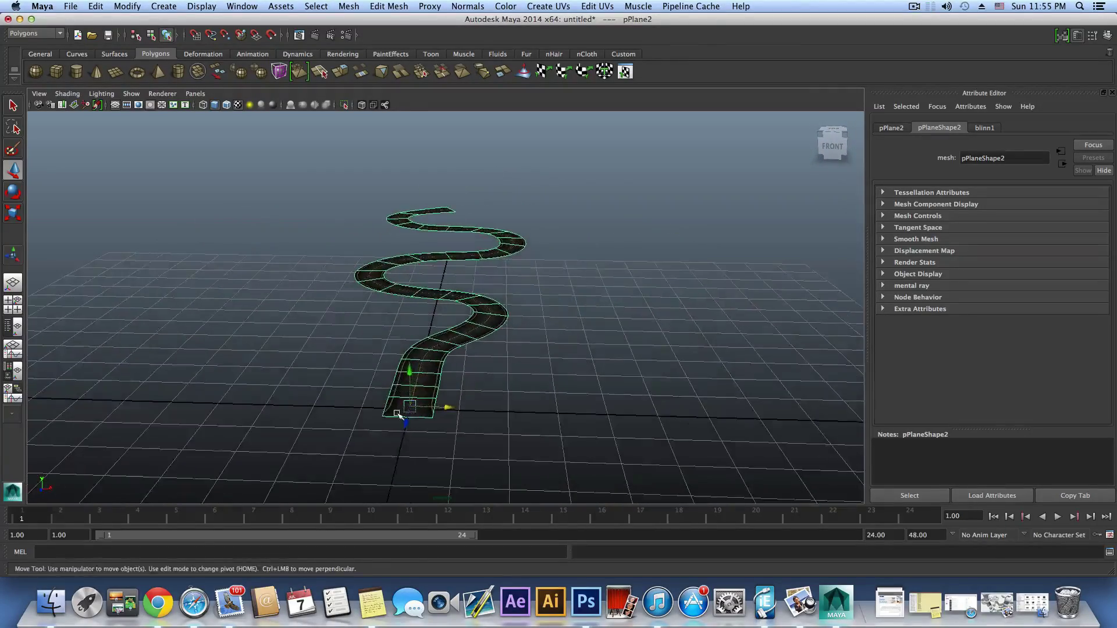
alt+drag(399, 414, 504, 427)
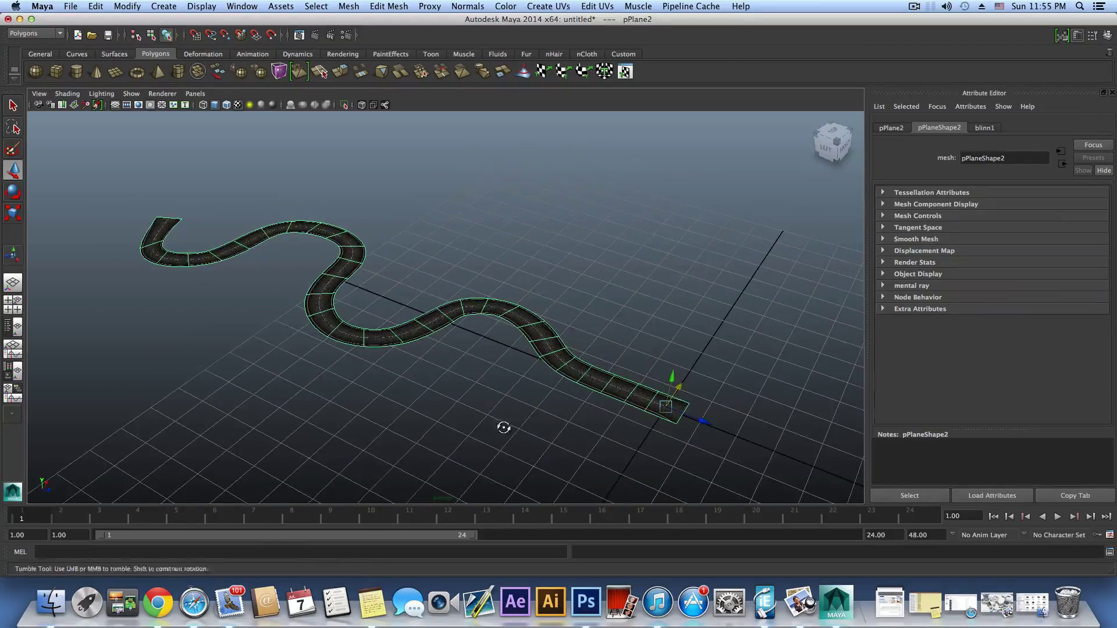
alt+drag(371, 413, 309, 384)
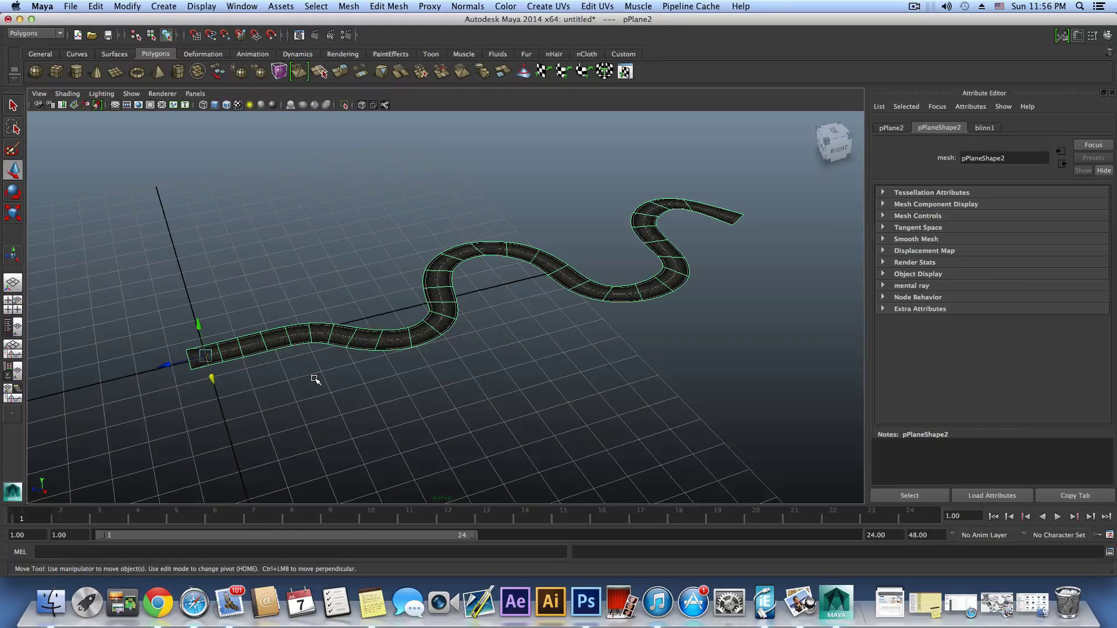
alt+drag(314, 412, 413, 411)
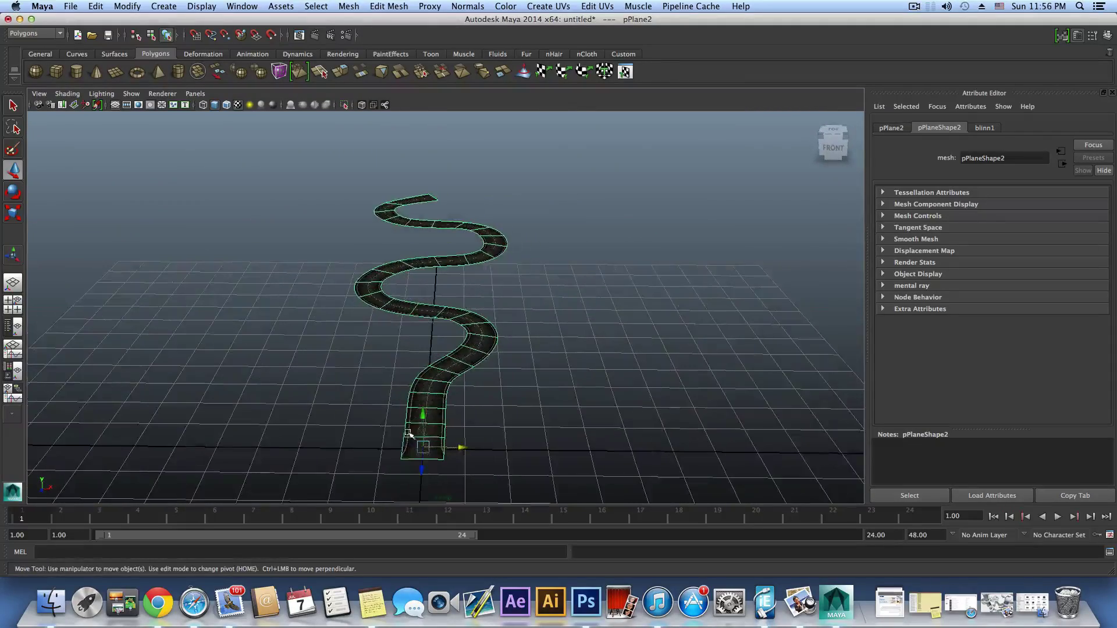
alt+middle_drag(407, 435, 385, 406)
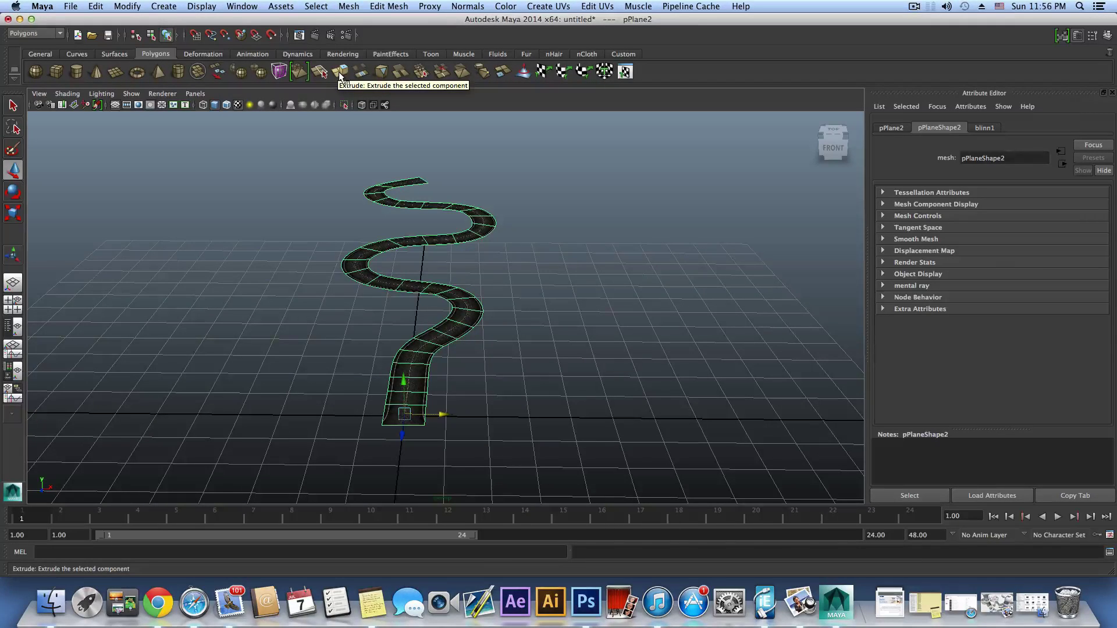
Look at the reference render of curving walls and towers in Preview, and minimize it.
click(998, 606)
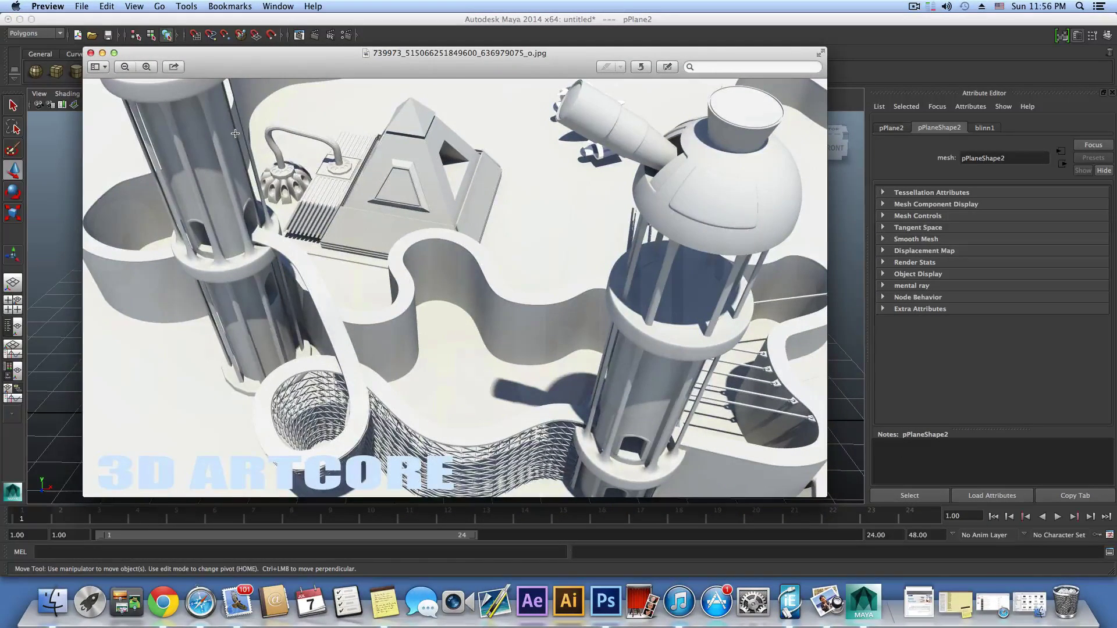
click(102, 54)
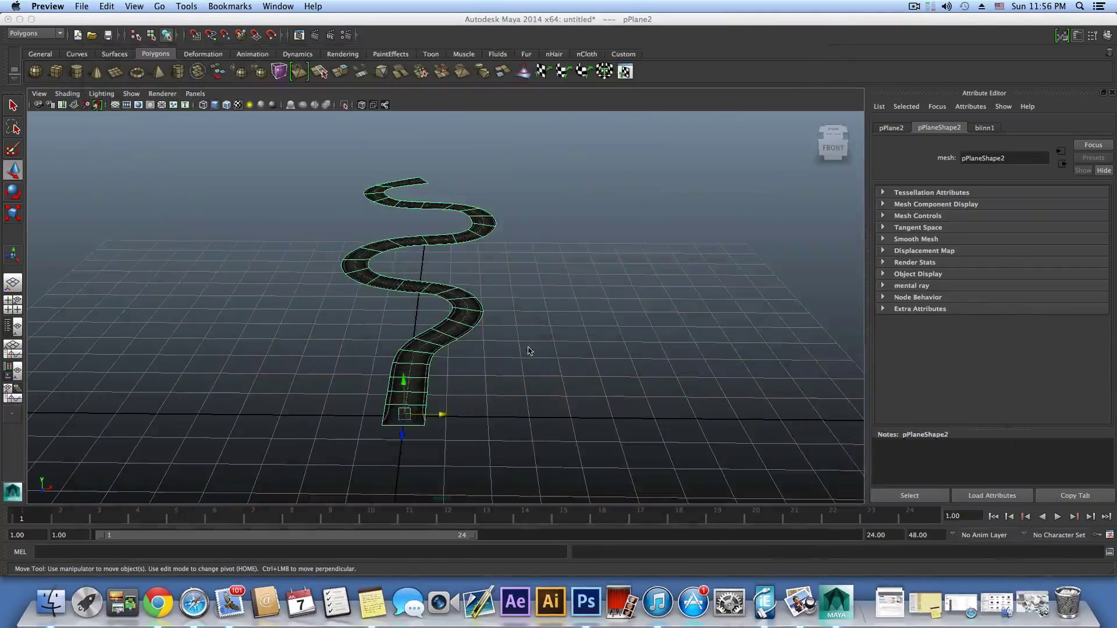
Try extruding all the road's faces with 100 divisions, and undo the extrusion.
alt+drag(413, 321, 368, 322)
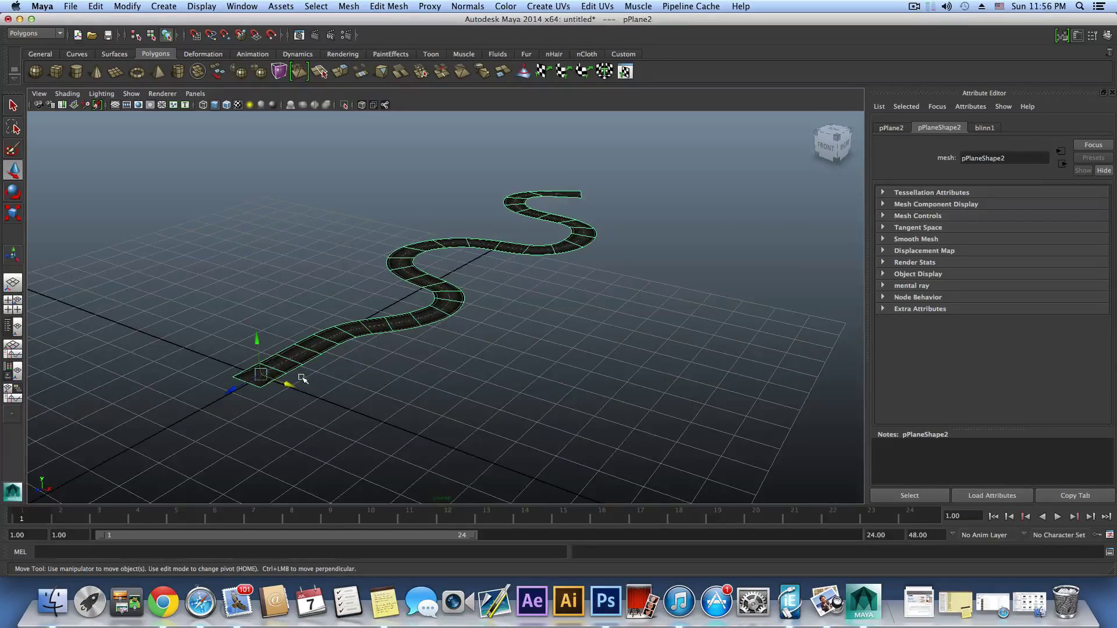
alt+drag(302, 378, 419, 372)
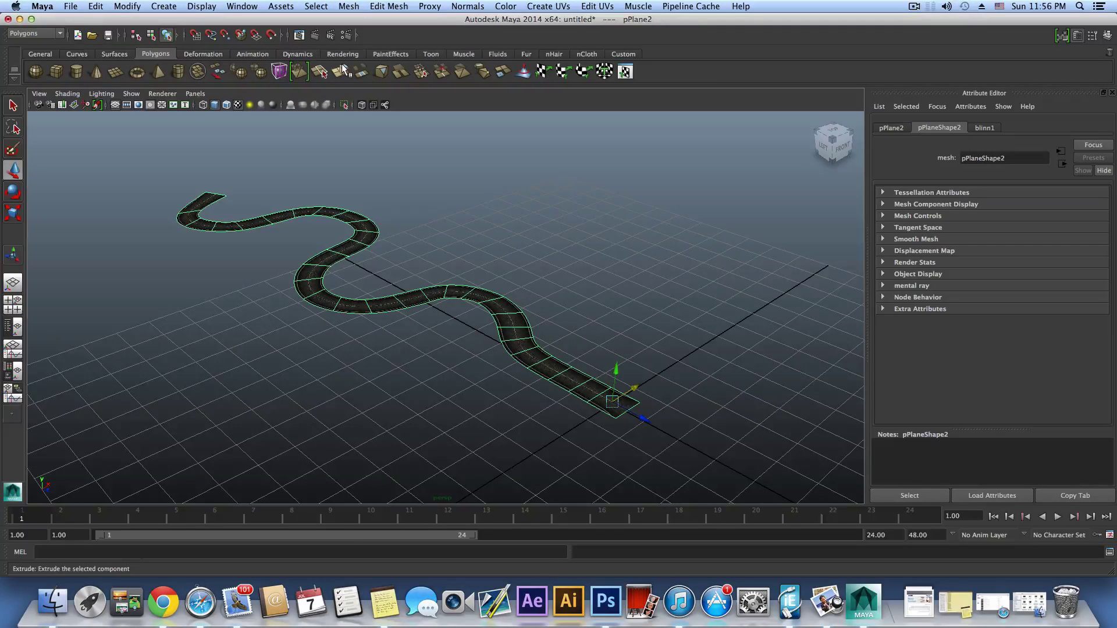
click(343, 70)
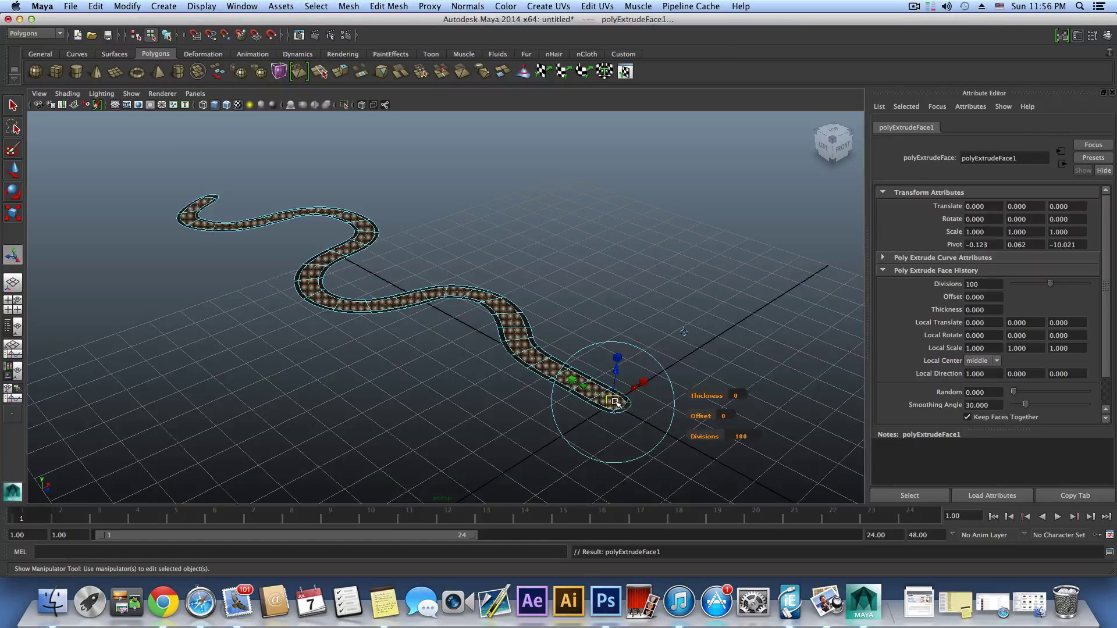
key(1)
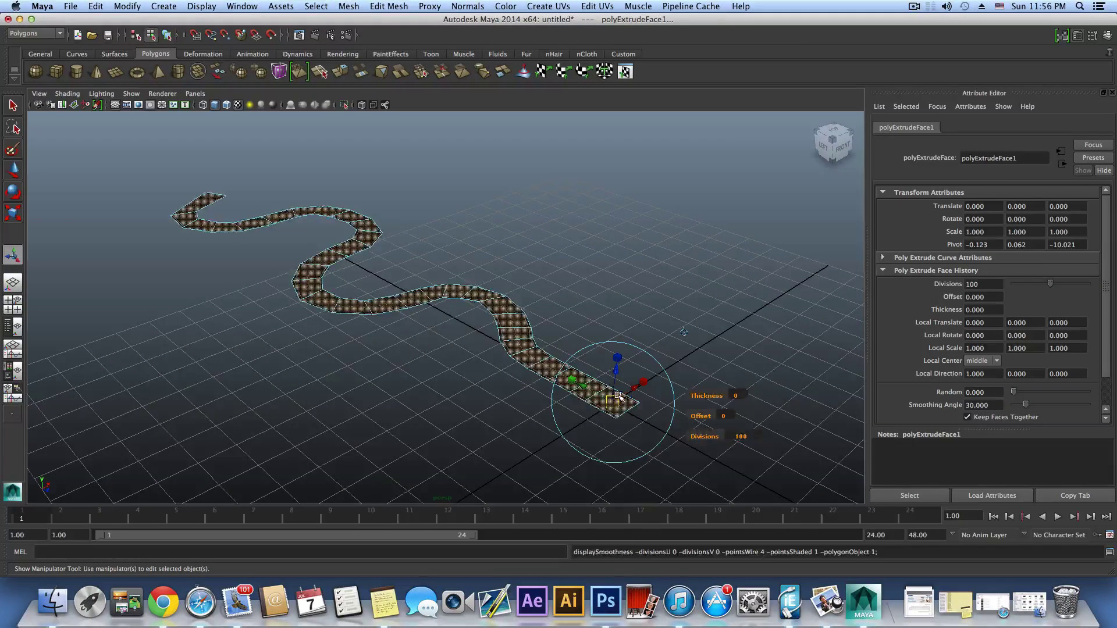
alt+middle_drag(618, 397, 547, 301)
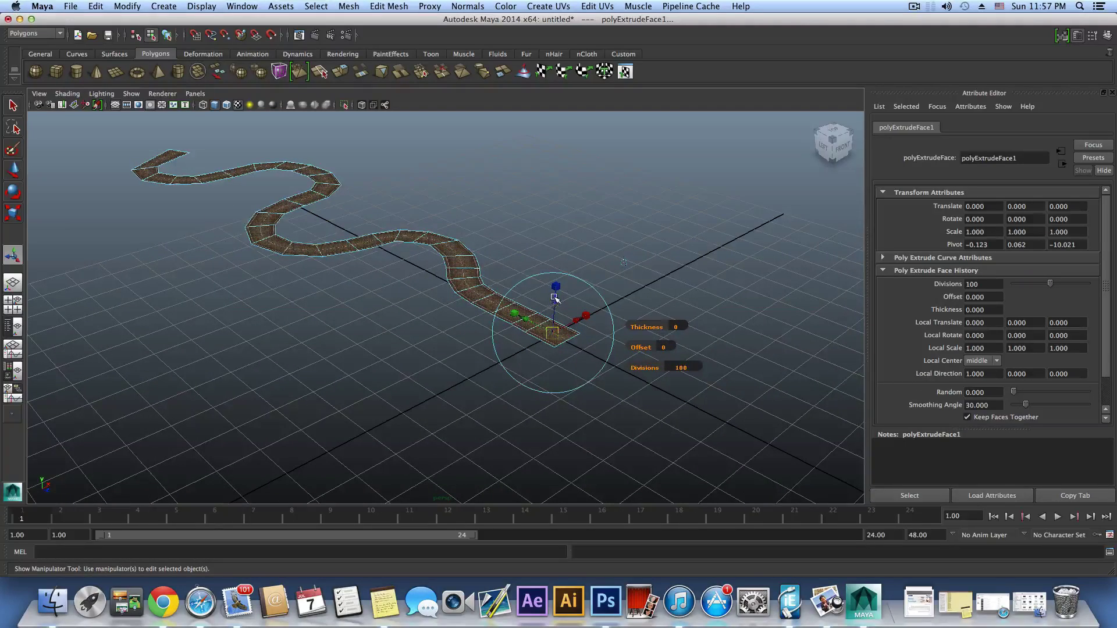
drag(554, 298, 560, 329)
key(z)
key(z)
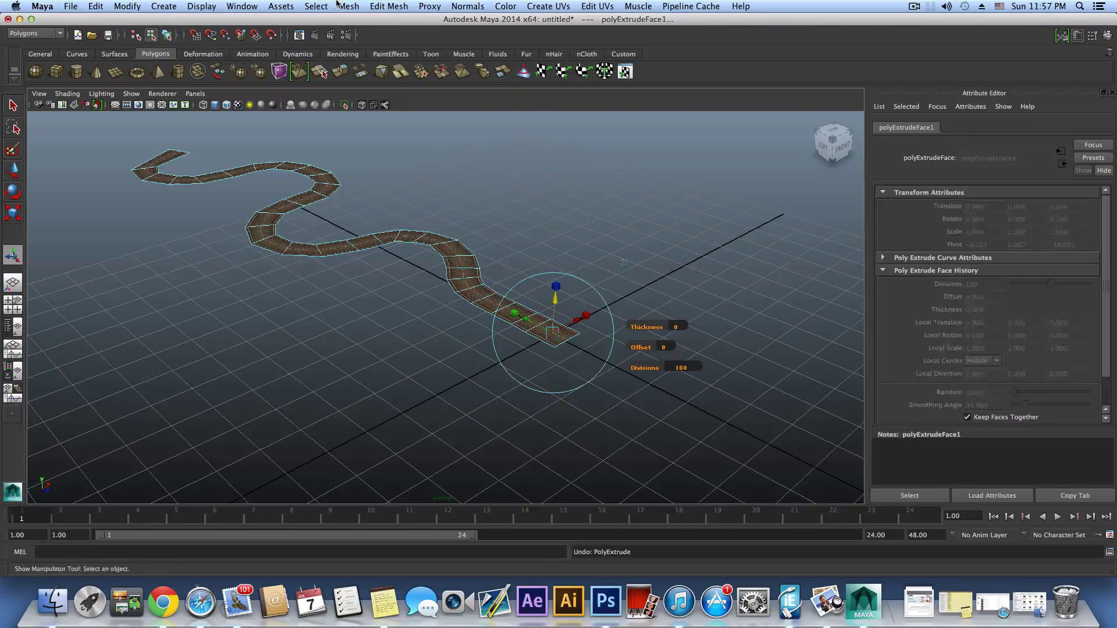
Extrude all the road's faces with 1 division and pull them straight down about 2.96 units into a tall wall.
click(389, 5)
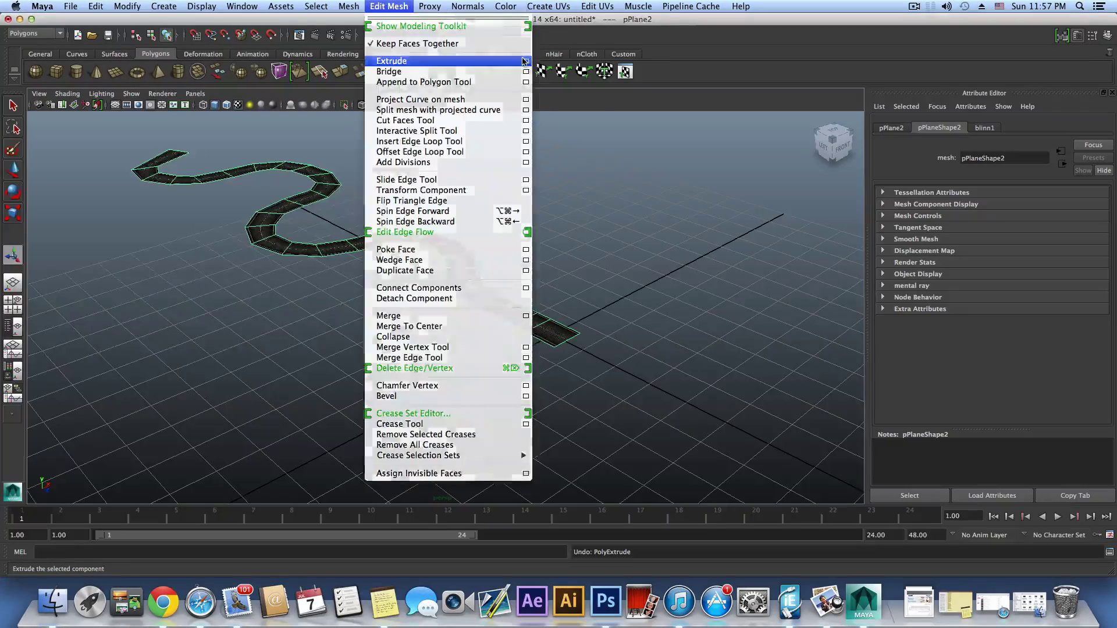
click(525, 61)
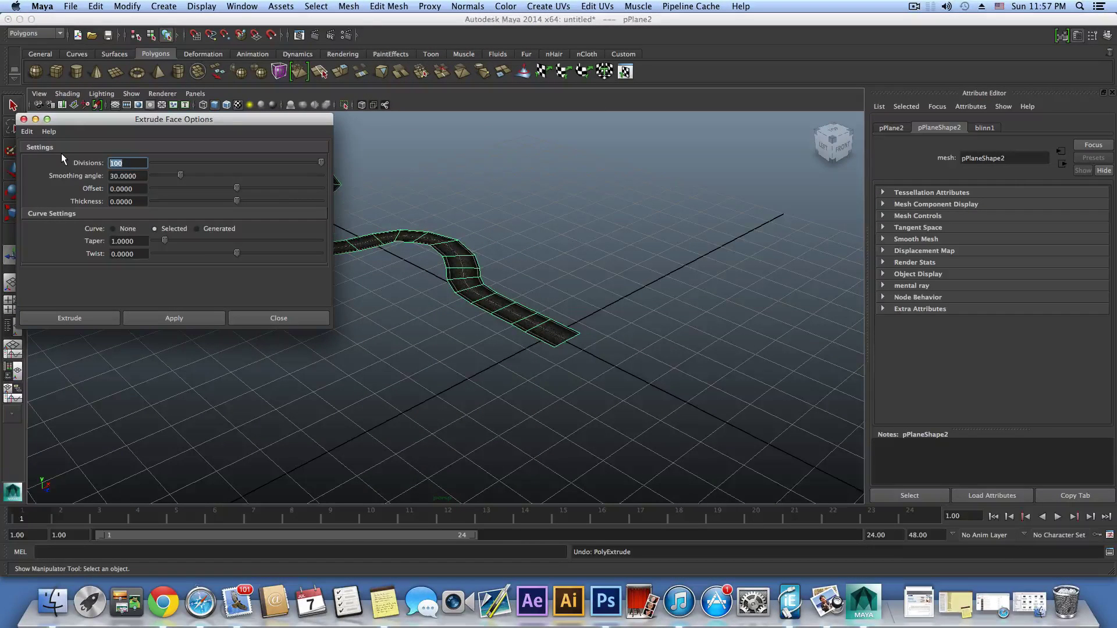
text(1)
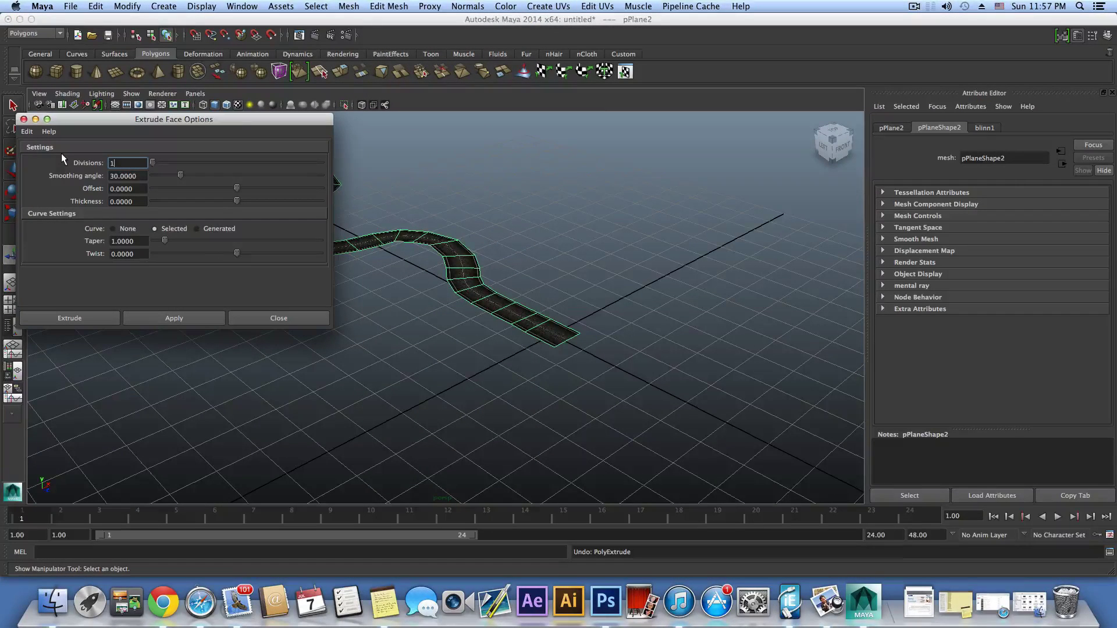
click(179, 320)
drag(556, 300, 549, 394)
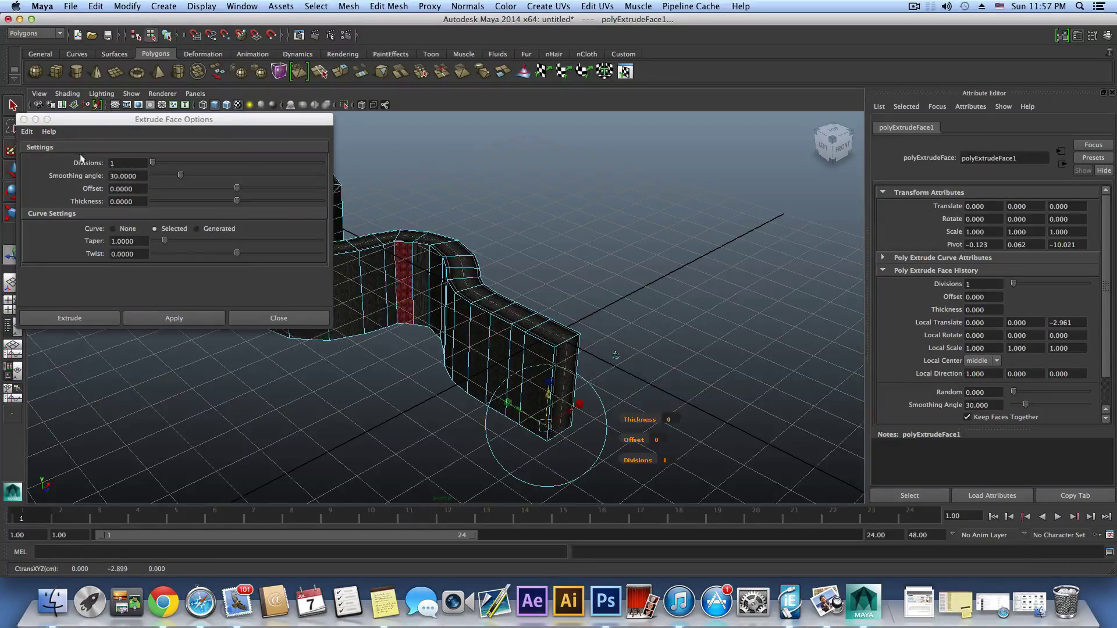
click(24, 120)
Insert edge loops around the extruded wall, one just below its top edge and one just above its bottom edge.
alt+middle_drag(369, 351, 336, 312)
alt+right_drag(336, 312, 494, 364)
alt+drag(494, 364, 416, 369)
alt+middle_drag(416, 370, 448, 436)
alt+drag(448, 436, 427, 367)
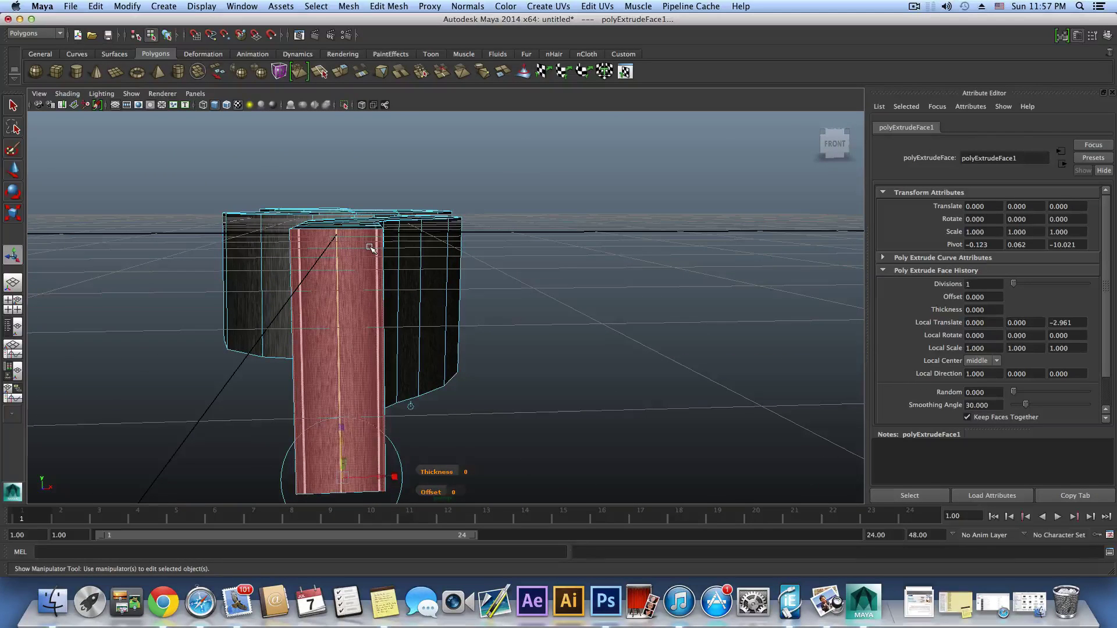
key(F8)
key(F8)
key(F8)
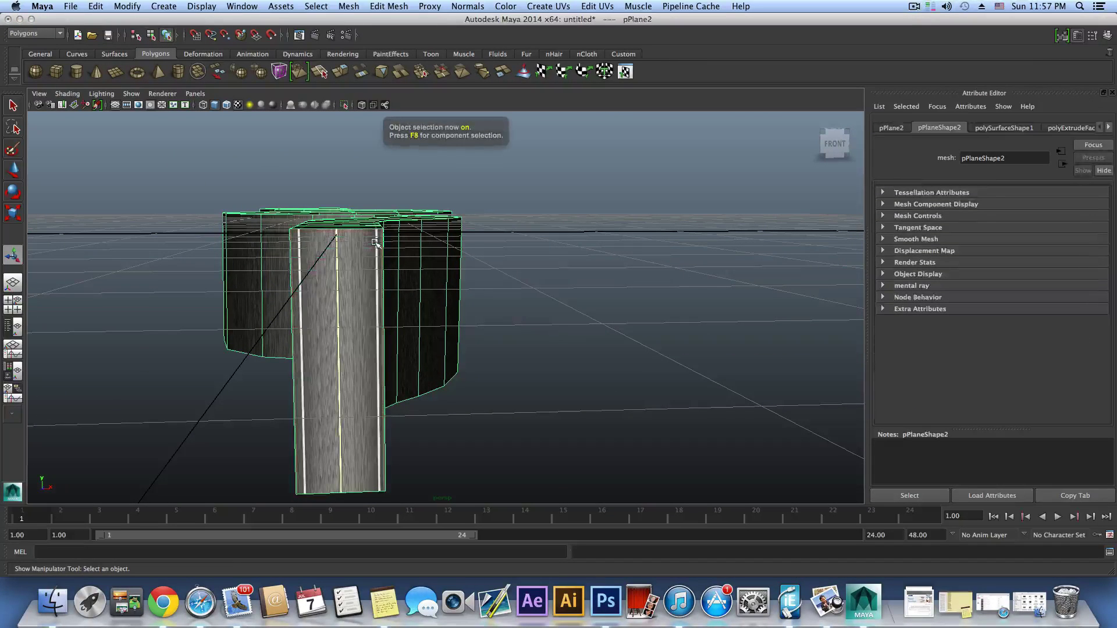
shift+right_drag(375, 243, 326, 262)
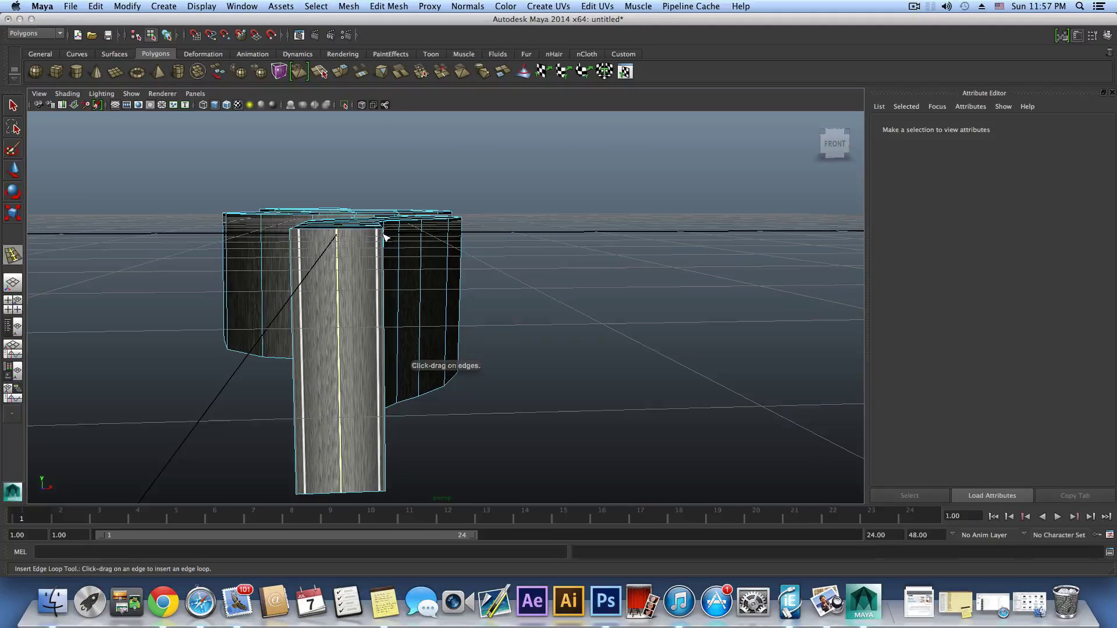
drag(385, 235, 384, 234)
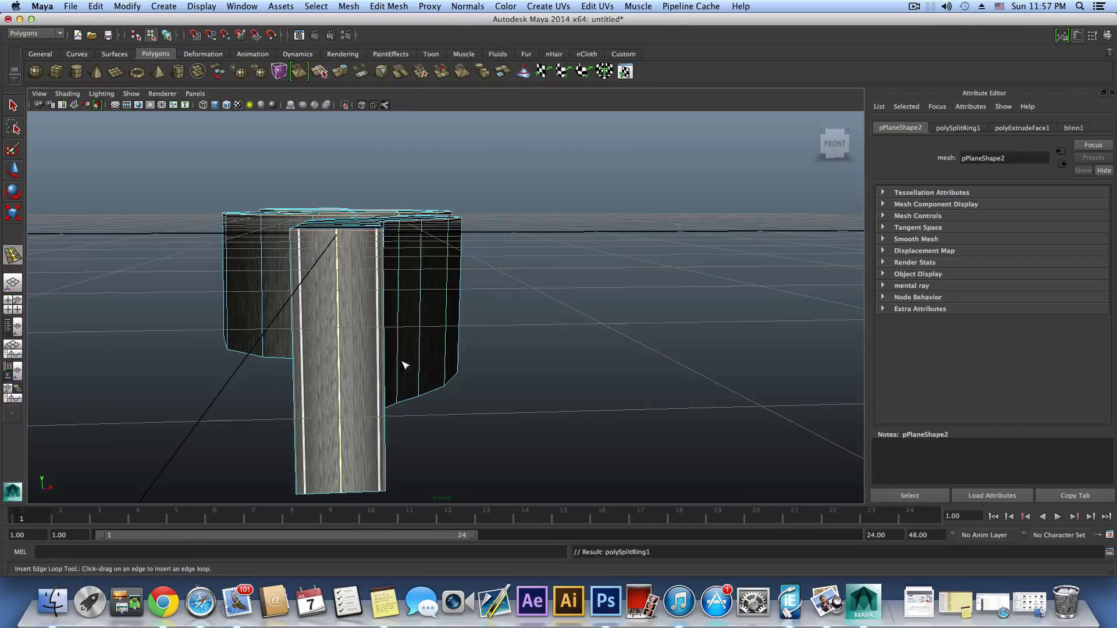
alt+middle_drag(401, 366, 401, 285)
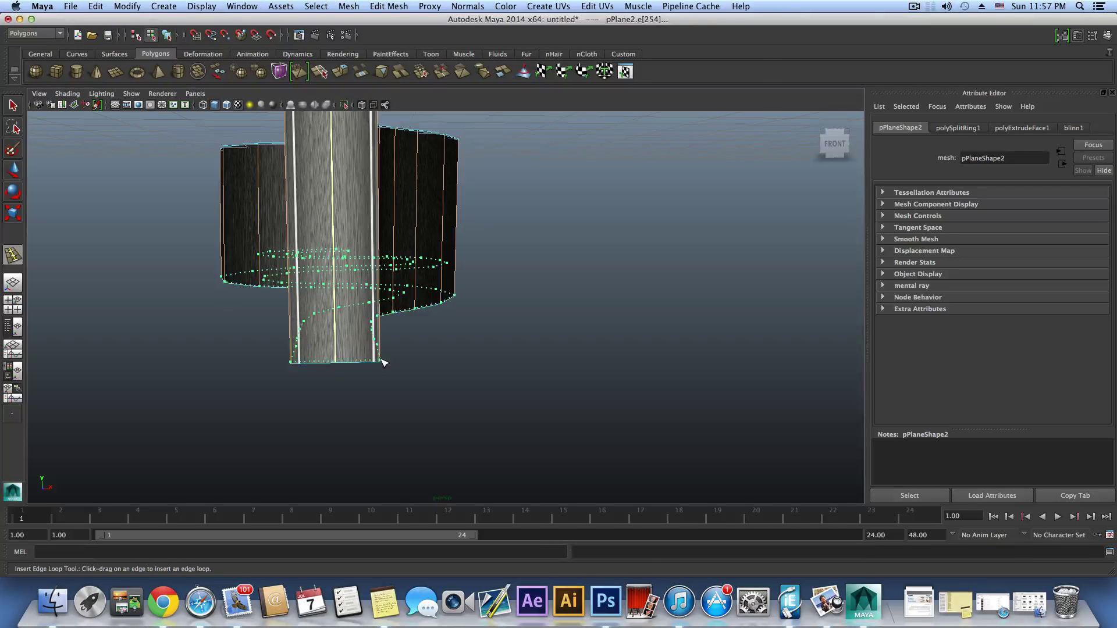
drag(382, 360, 382, 360)
Insert an edge loop close to each of the two long edges of the road's top surface.
alt+drag(373, 318, 376, 324)
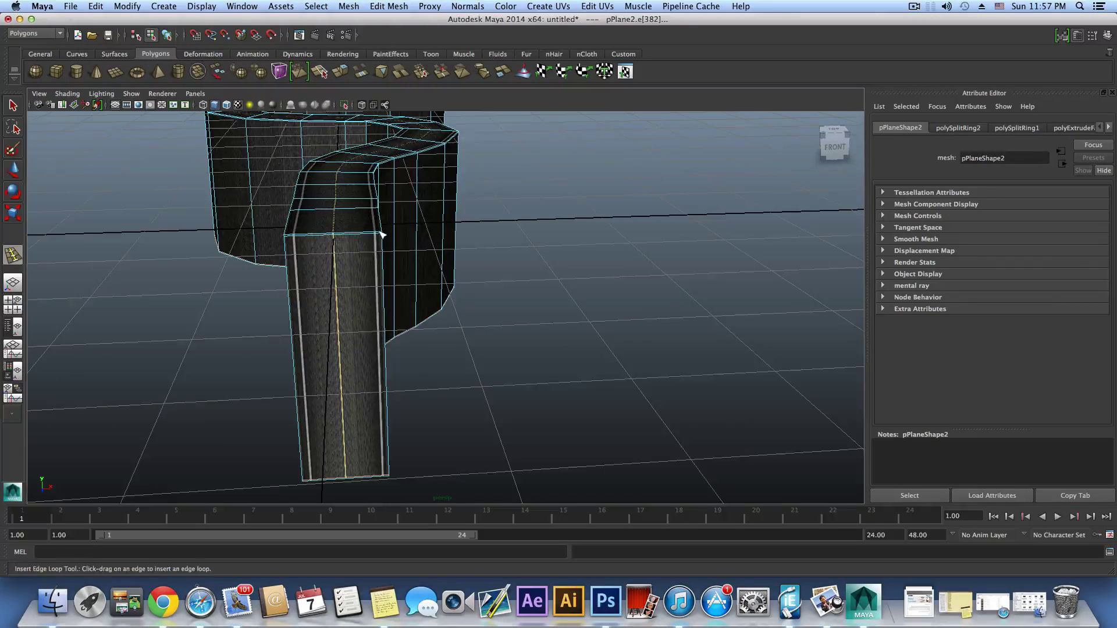
drag(383, 234, 384, 235)
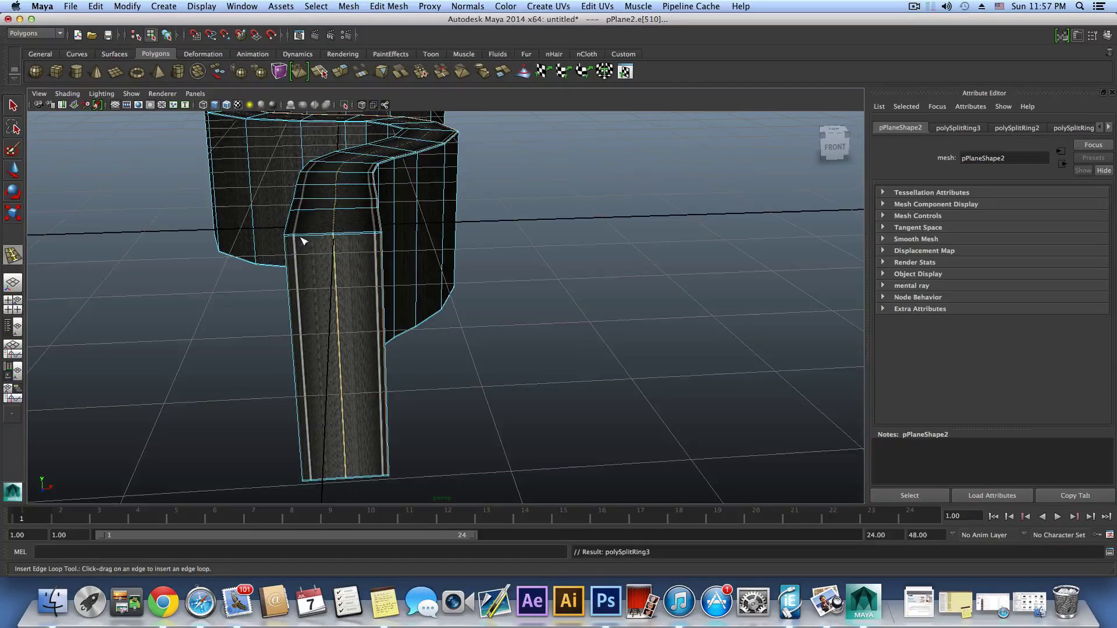
drag(297, 238, 87, 376)
Insert an edge loop close to each of the wall's two ends.
alt+right_drag(87, 377, 421, 356)
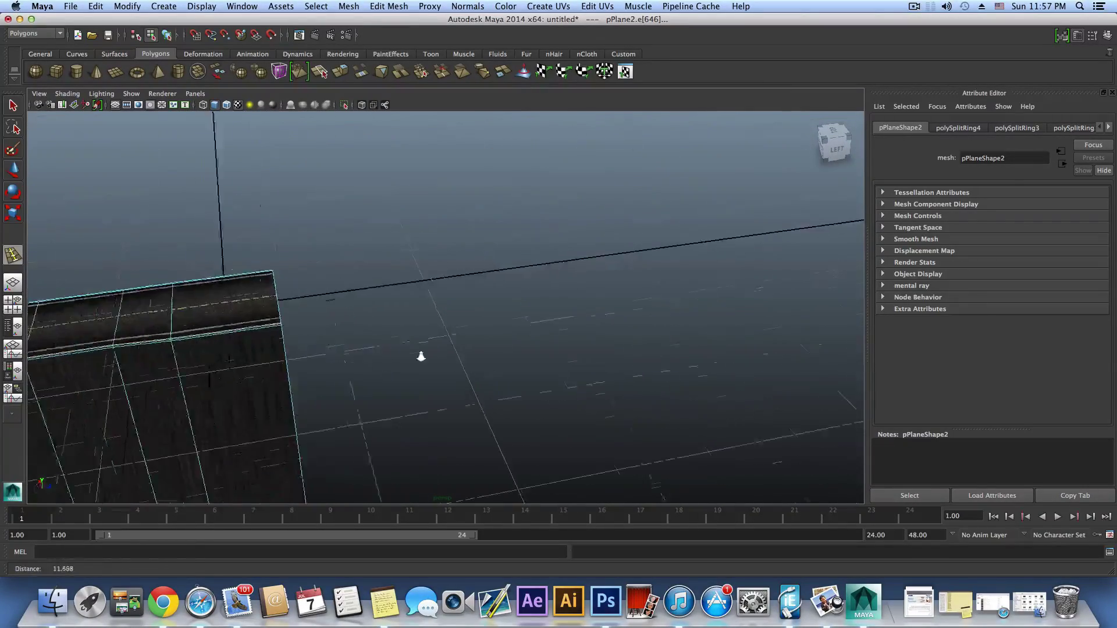
alt+middle_drag(421, 356, 354, 321)
drag(272, 300, 275, 302)
alt+middle_drag(252, 319, 500, 302)
alt+right_drag(500, 303, 303, 261)
alt+middle_drag(303, 262, 610, 318)
alt+drag(356, 338, 411, 298)
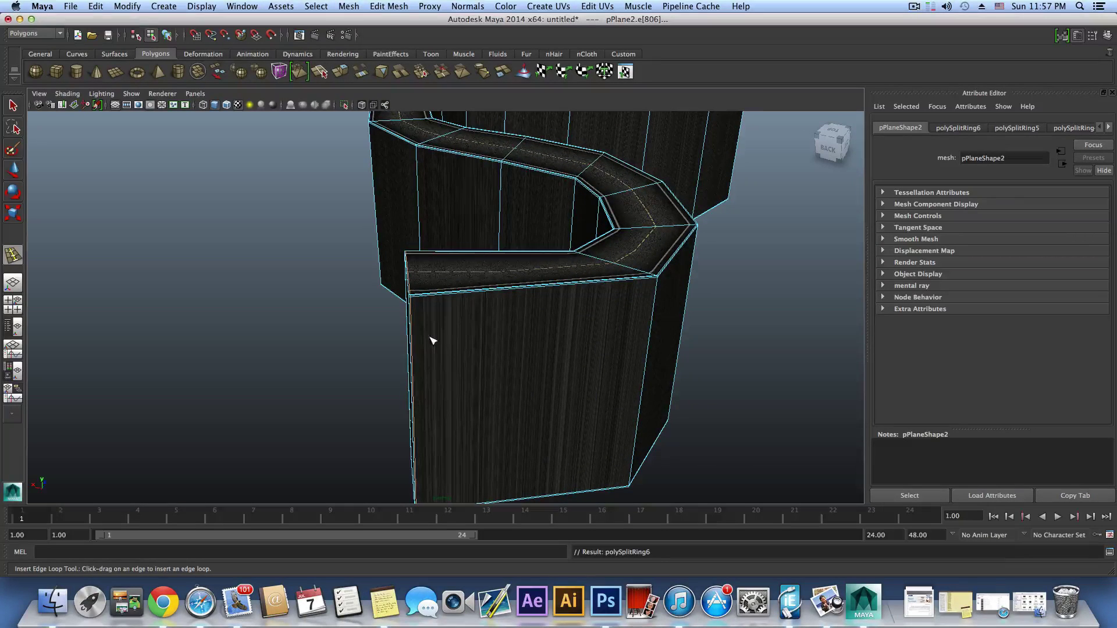
Turn on the smooth mesh preview for the wall and look along its bends.
key(3)
alt+drag(535, 290, 244, 491)
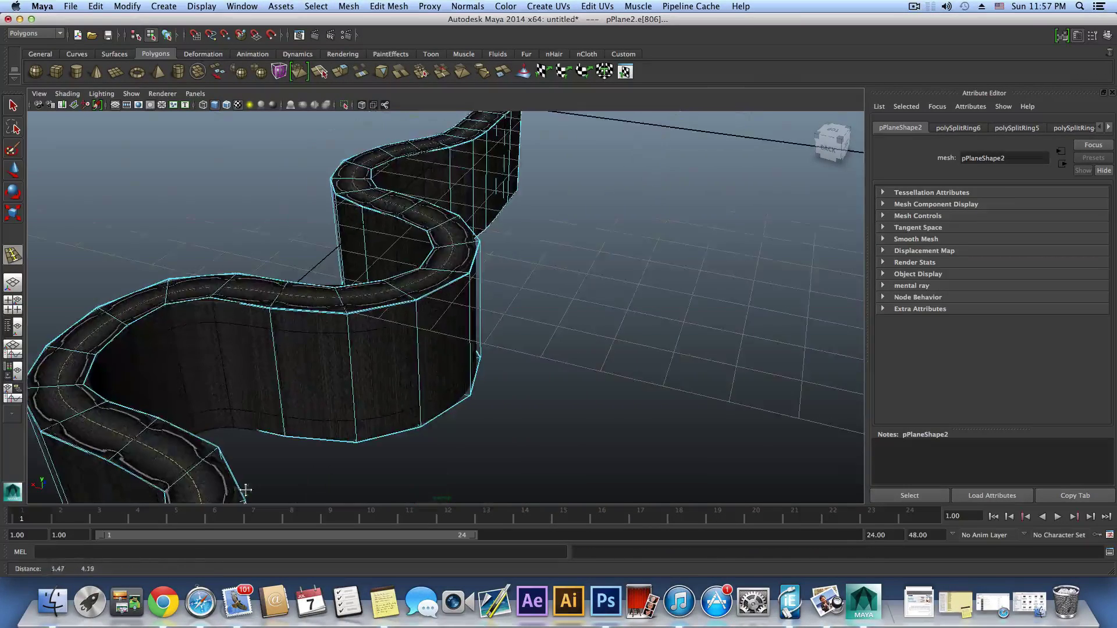
alt+middle_drag(481, 282, 393, 384)
alt+drag(453, 355, 362, 357)
Return to object selection, inspect the lane markings on the wall's top with nothing selected, and reselect the road.
click(13, 107)
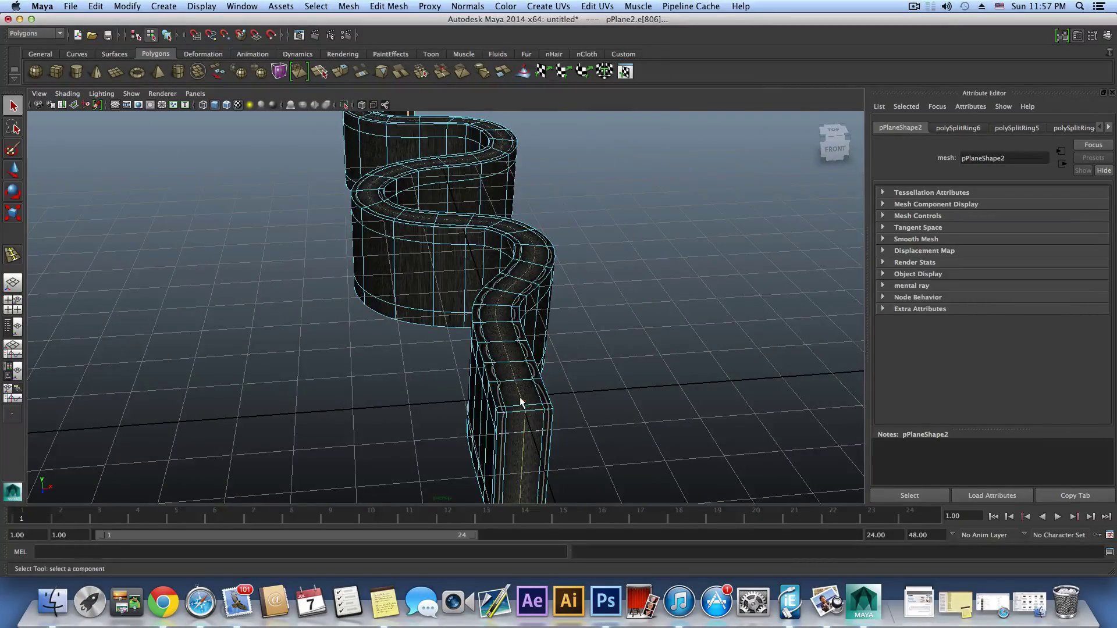
key(F8)
click(578, 366)
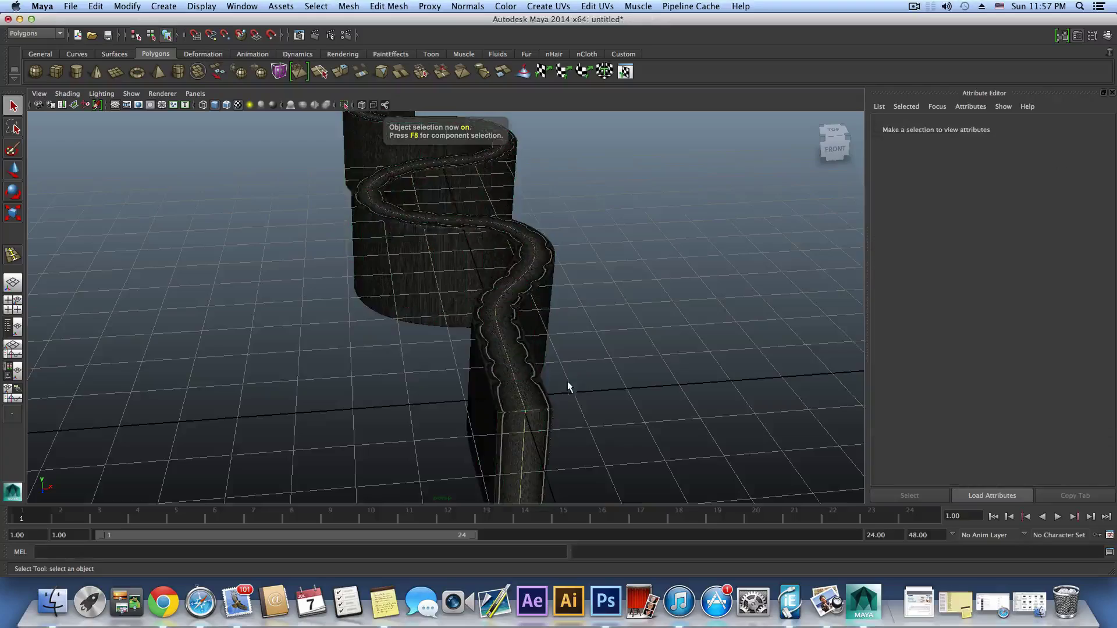
alt+right_drag(569, 382, 506, 381)
alt+drag(506, 381, 443, 333)
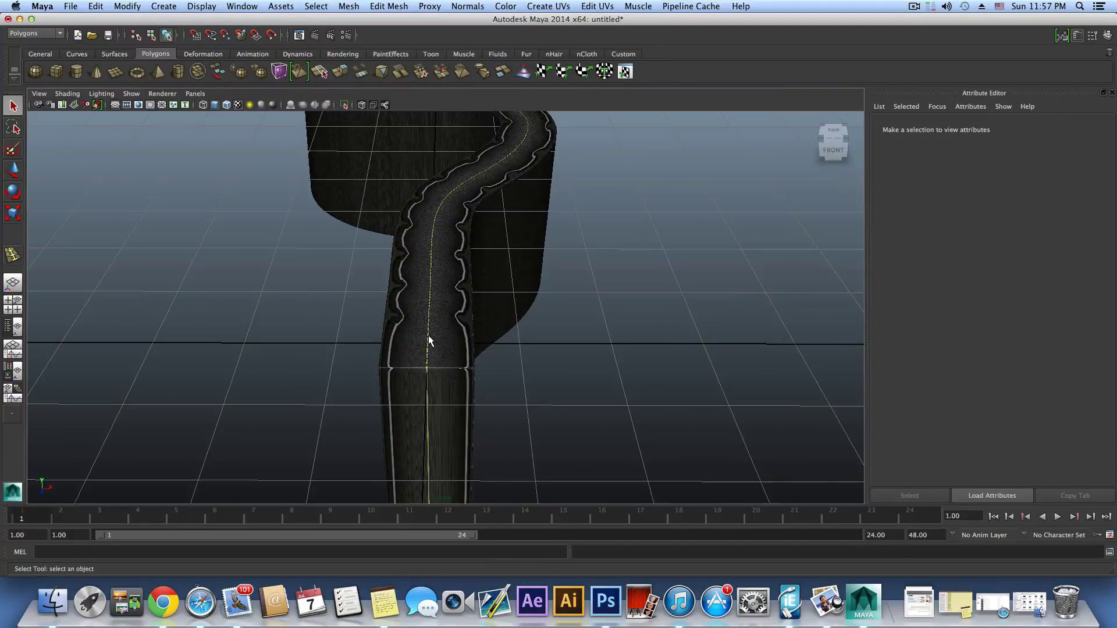
right_click(428, 341)
click(427, 338)
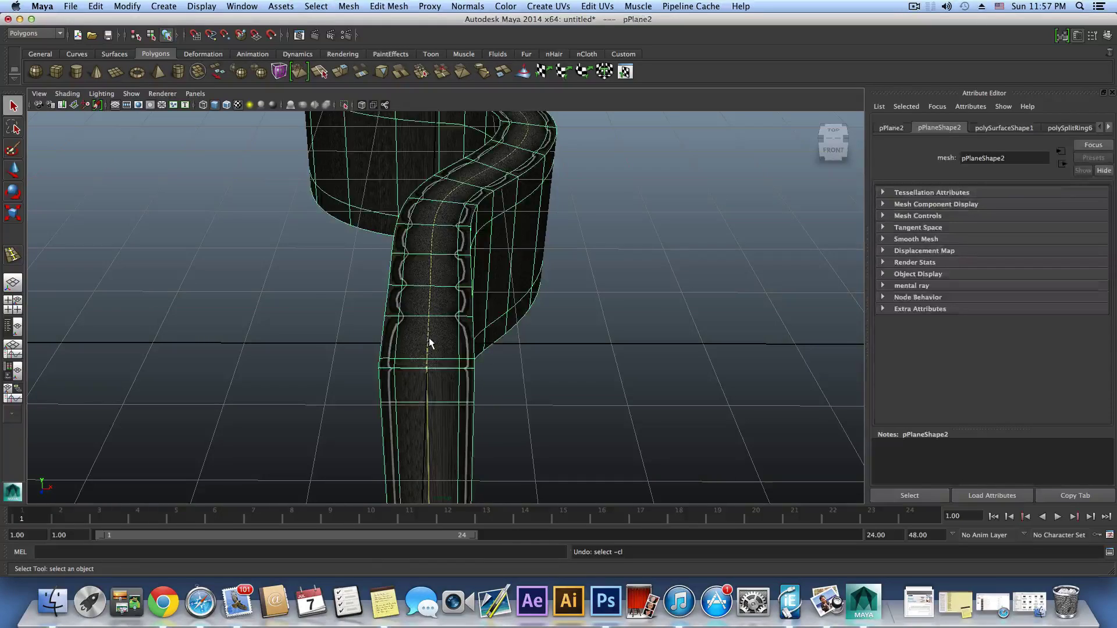
Undo the supporting edge loops added along the wall's top edges and at its two ends.
alt+drag(428, 339, 464, 318)
scroll(449, 377, down, 5)
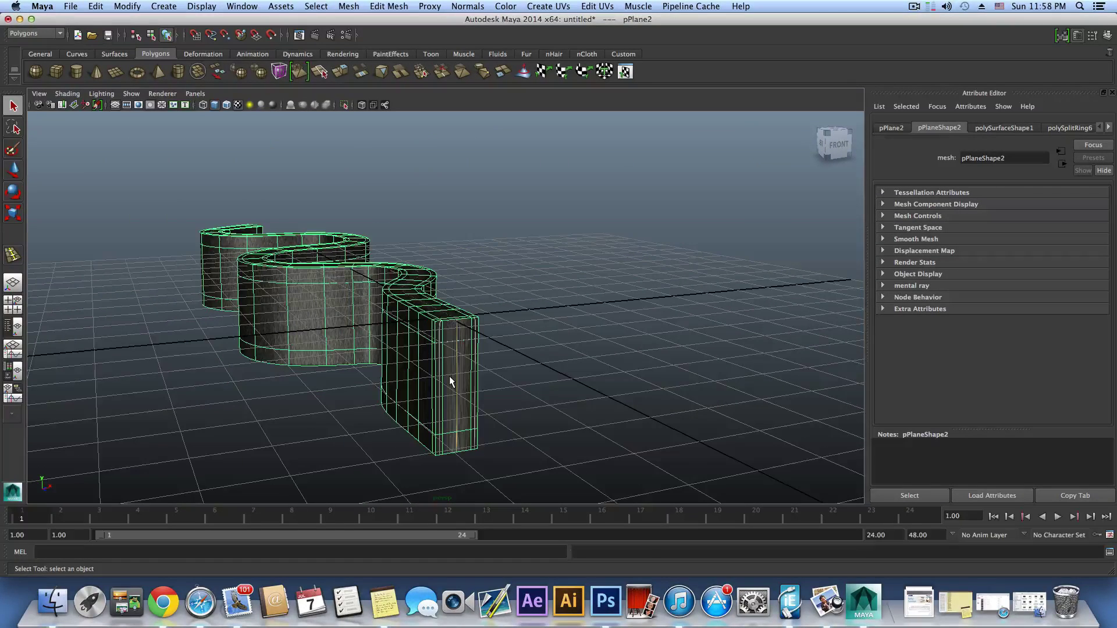
key(super+z)
key(super+z)
key(super+z)
key(super+z)
key(super+z)
key(super+z)
key(super+z)
key(super+z)
key(super+z)
key(super+z)
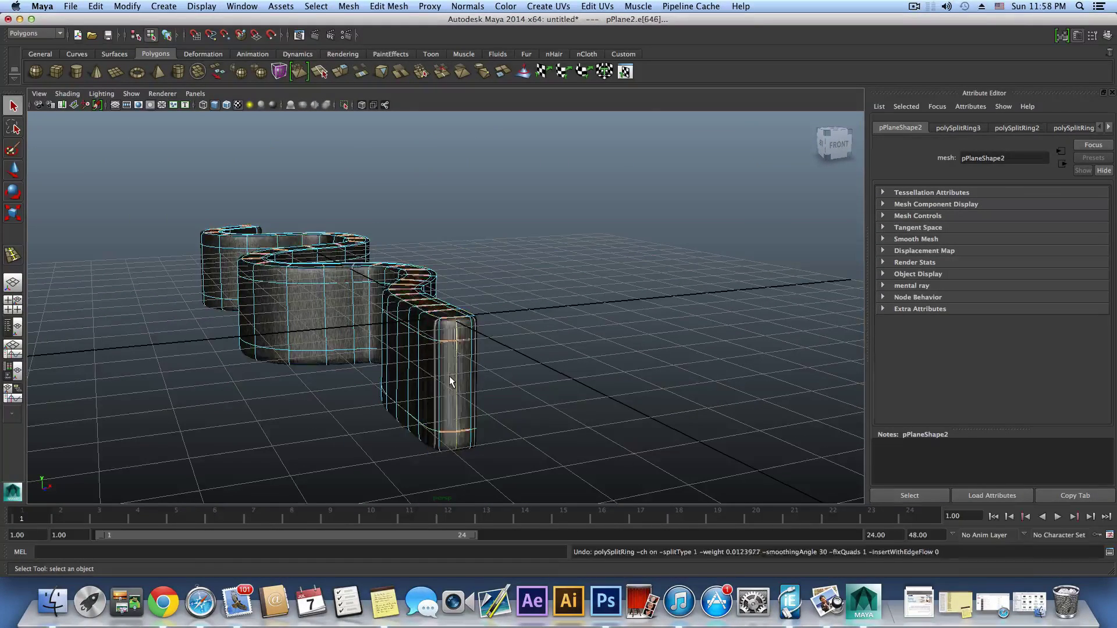
key(super+z)
key(super+z)
key(super+z)
key(super+z)
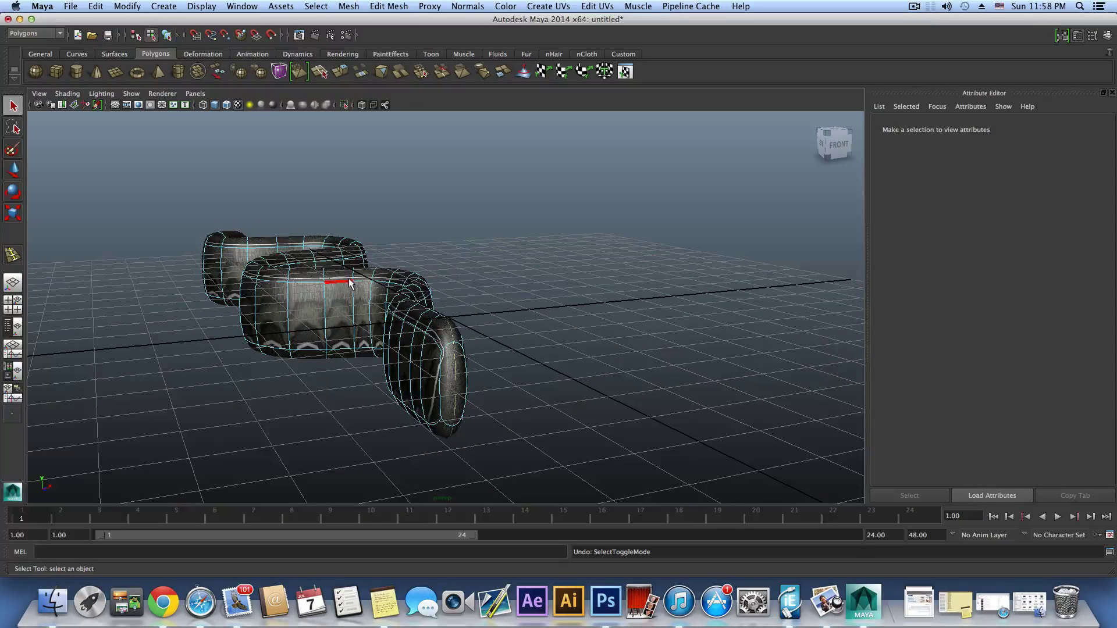
Undo the downward extrusion of the road's faces to bring back the flat winding road.
key(super+z)
key(super+z)
key(super+z)
key(super+z)
key(super+z)
key(super+z)
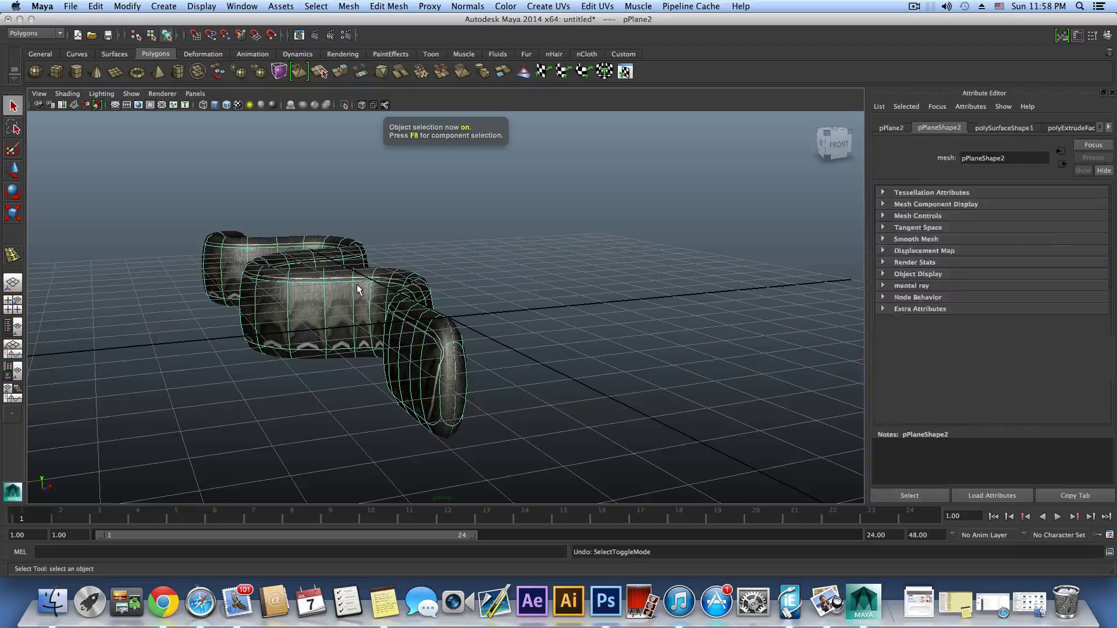
key(shift+z)
key(shift+z)
key(shift+z)
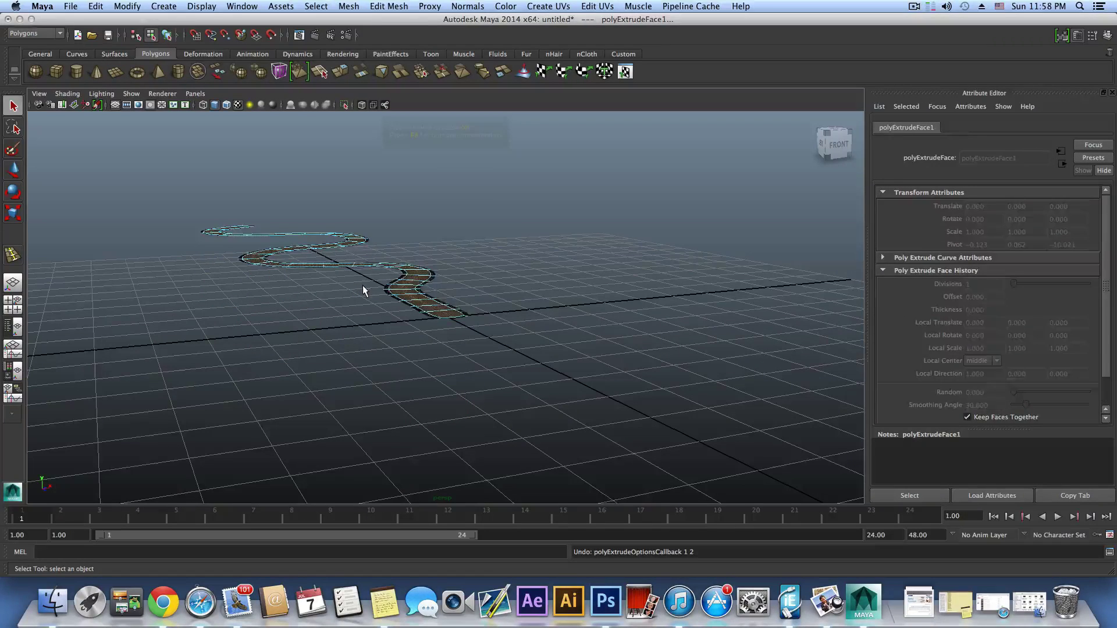
Duplicate the flat road and lower the copy slightly beneath the original.
alt+right_drag(362, 300, 449, 317)
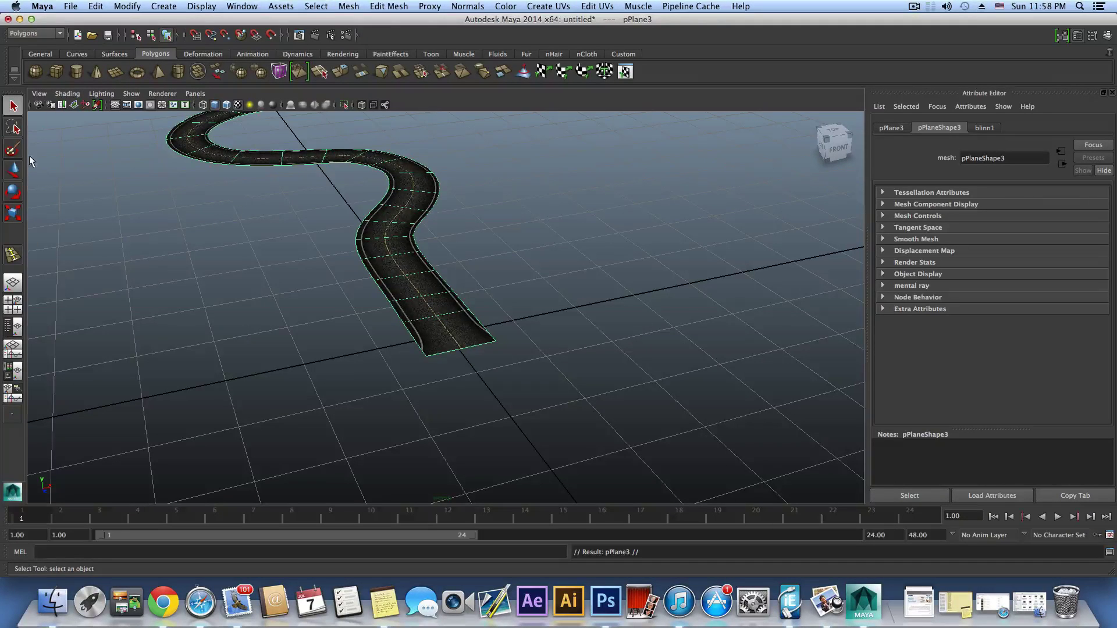
click(14, 170)
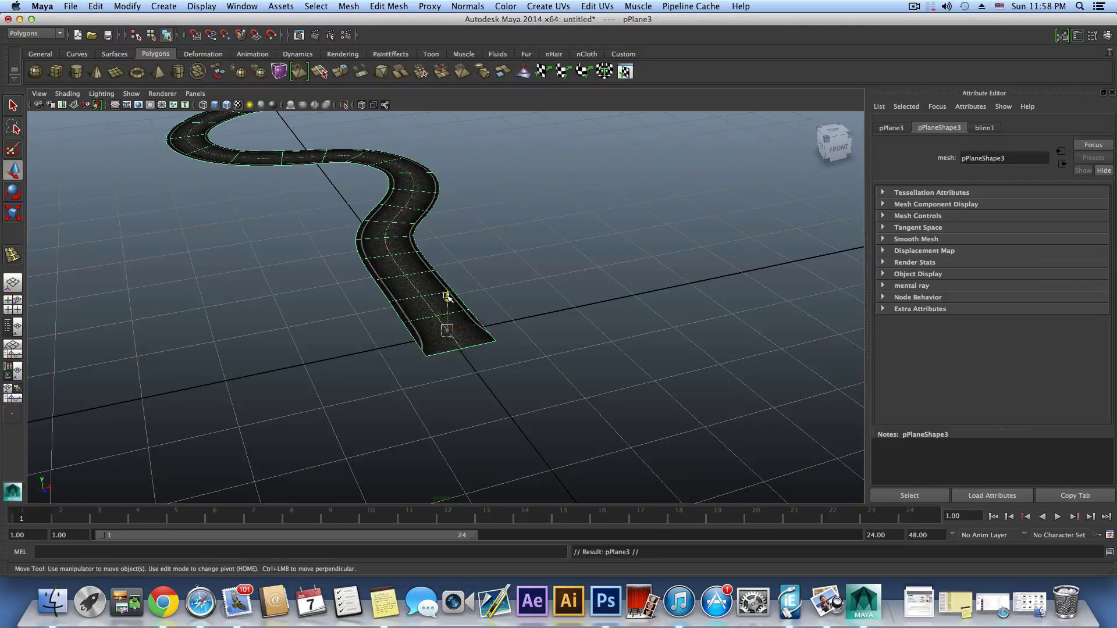
drag(446, 297, 447, 300)
key(z)
key(z)
key(z)
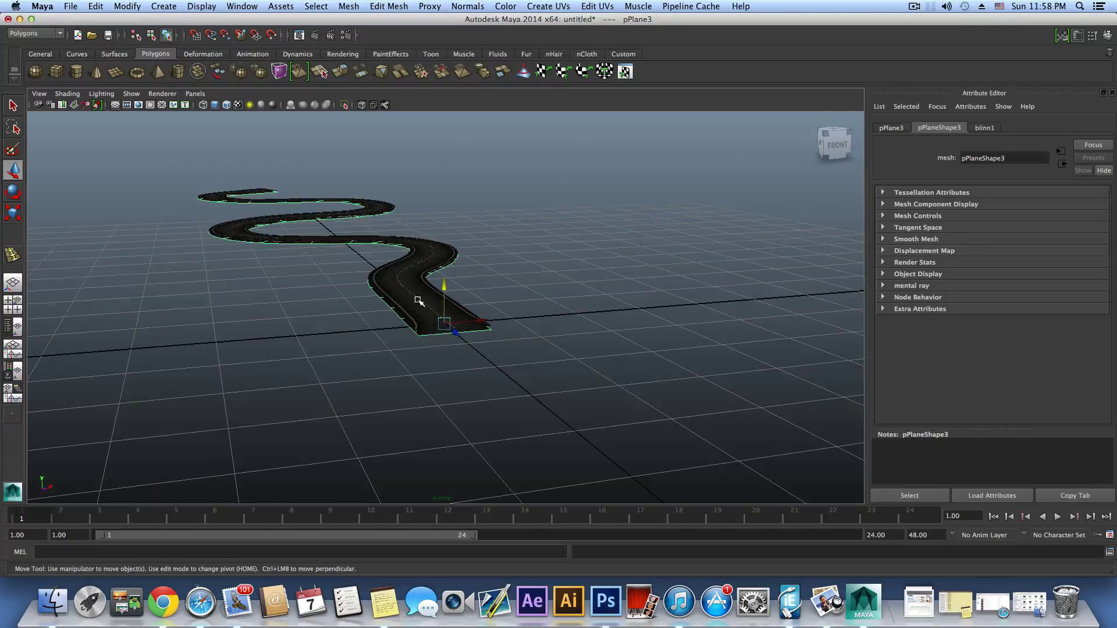
Select both road surfaces and raise them together well above the grid.
alt+drag(447, 265, 459, 374)
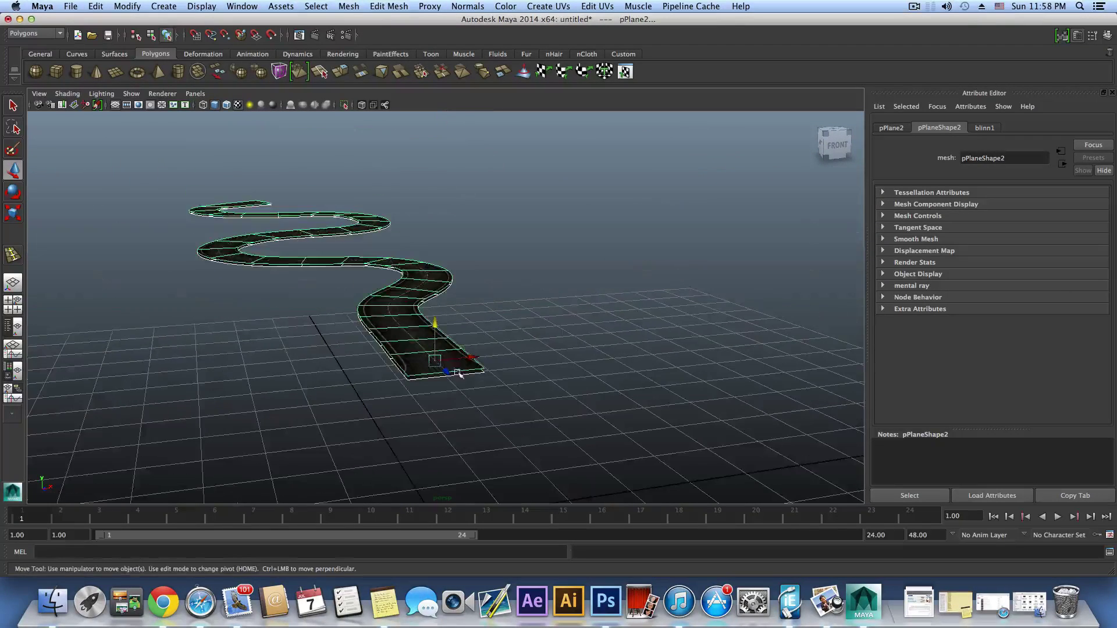
drag(433, 317, 416, 141)
alt+drag(418, 231, 420, 186)
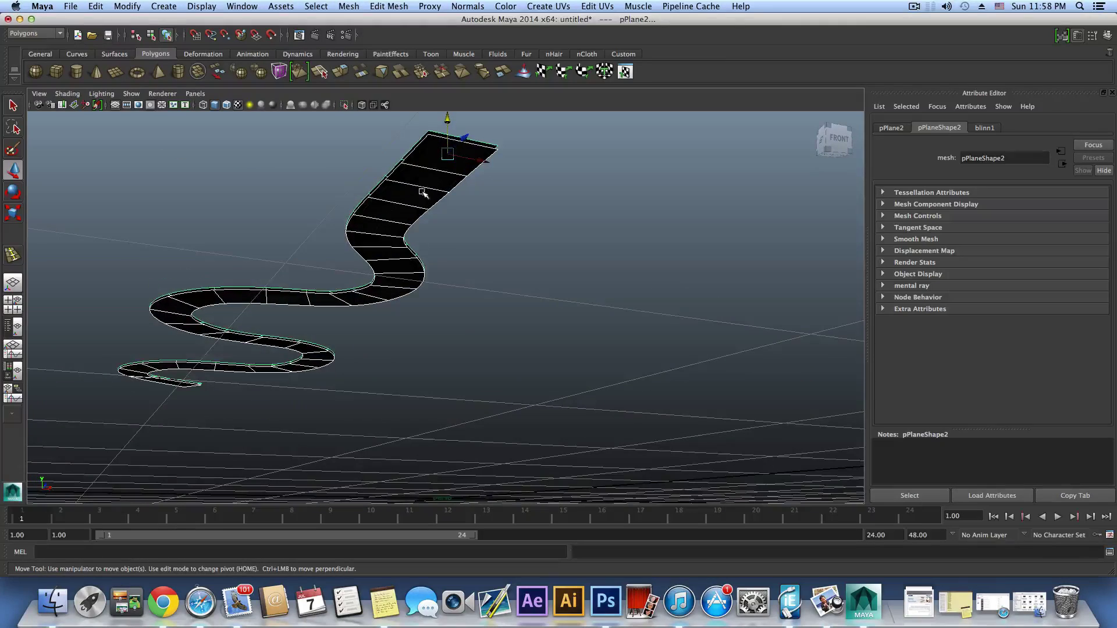
Extrude the lower road copy's faces downward into a tall wall and assign a new Lambert material to it.
click(419, 185)
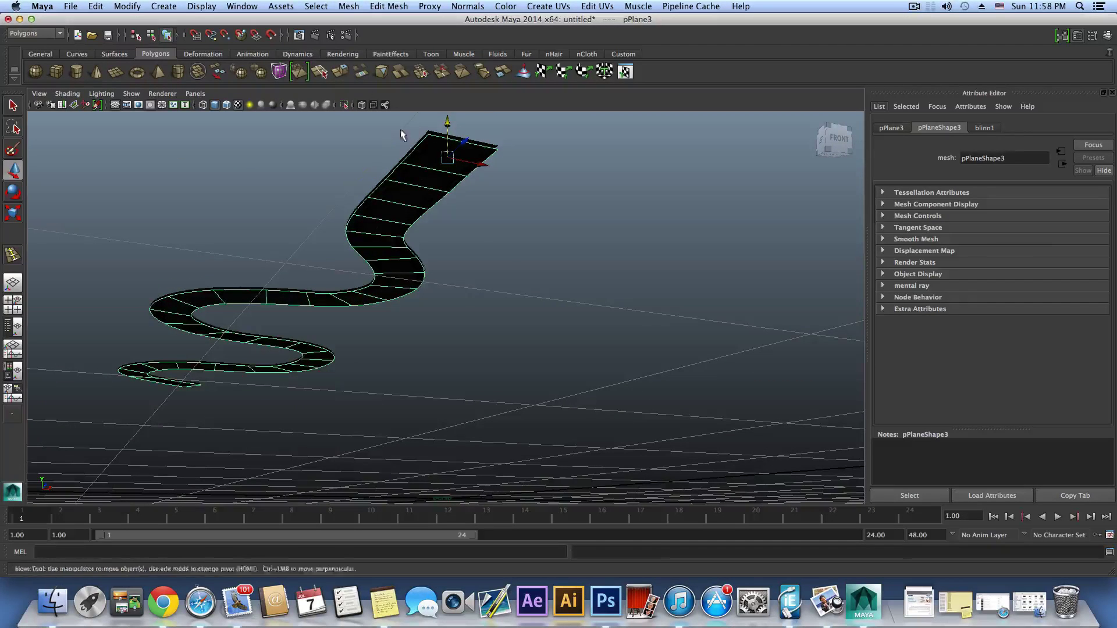
key(ctrl+e)
alt+drag(474, 247, 450, 276)
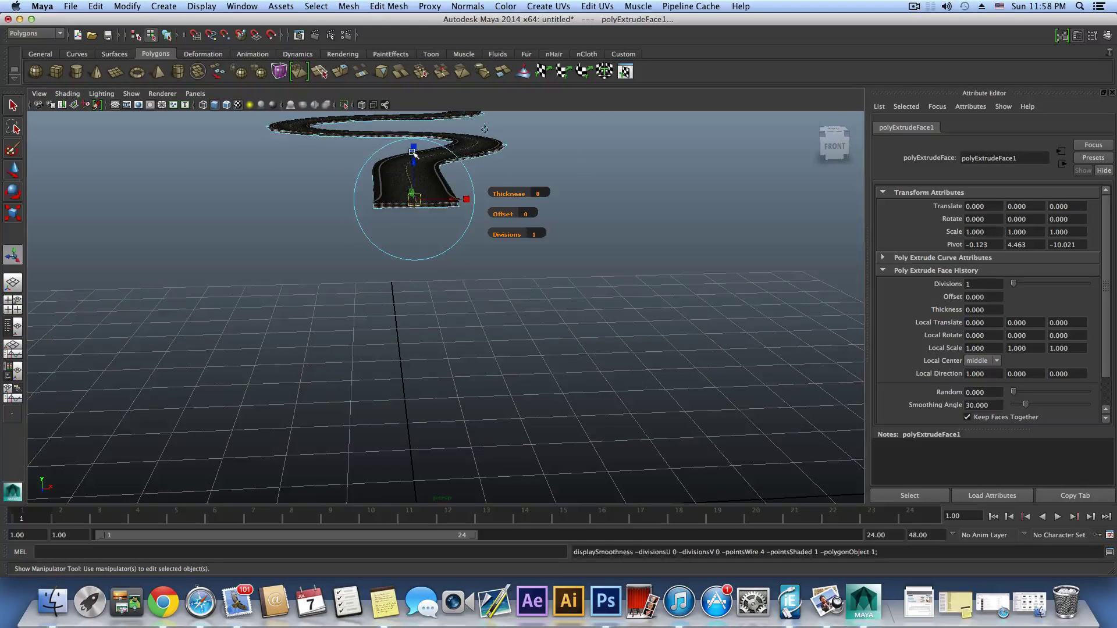
drag(413, 149, 421, 351)
key(F8)
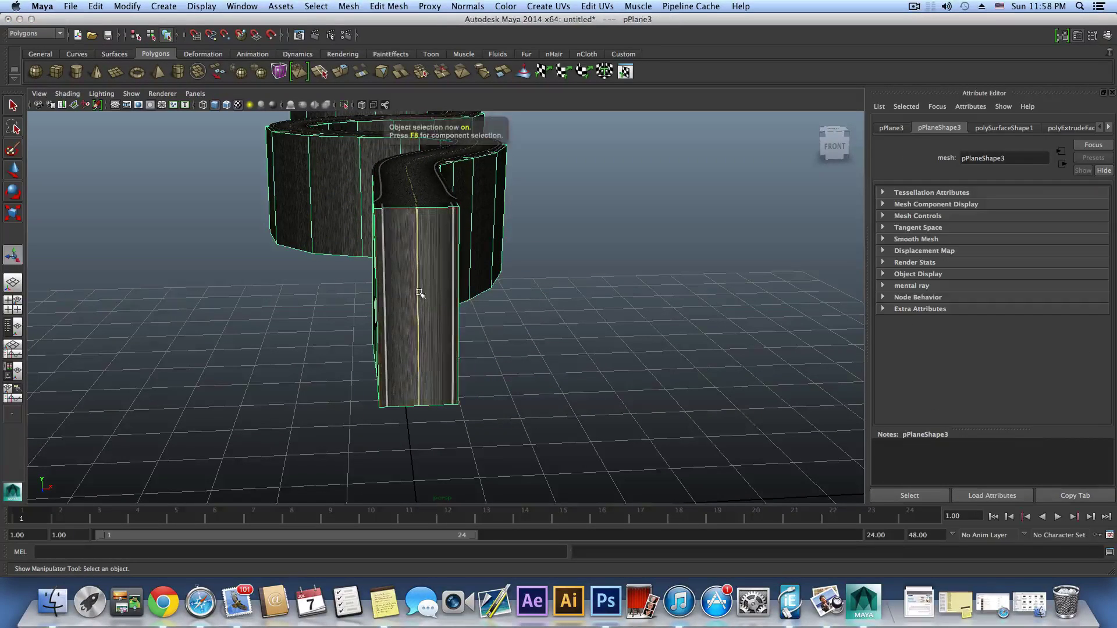
alt+drag(424, 291, 458, 263)
right_drag(444, 216, 522, 451)
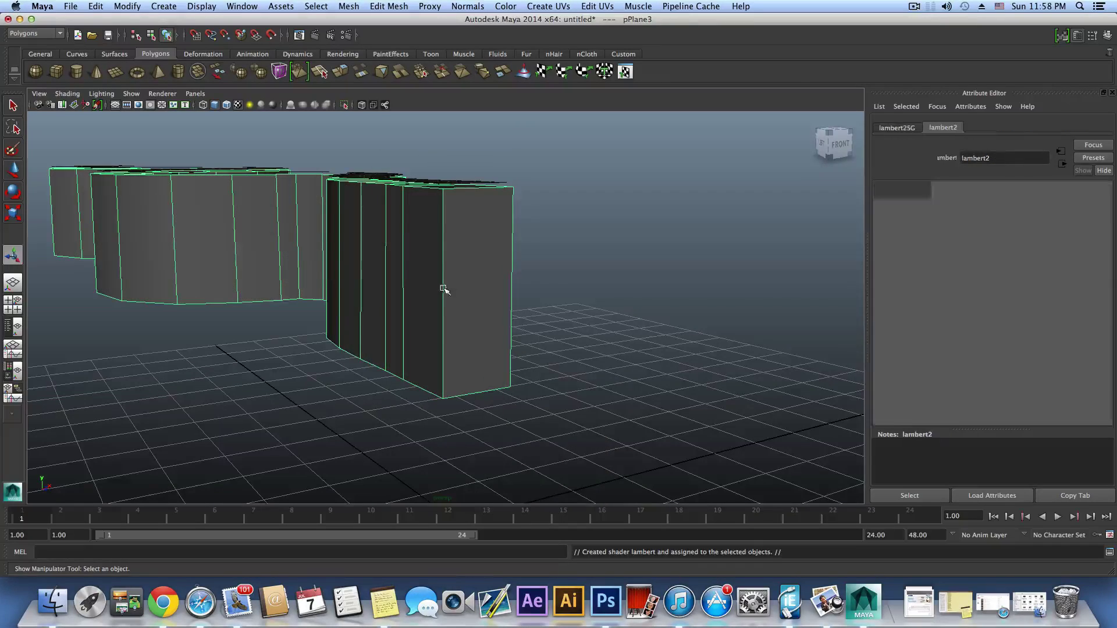
Insert edge loops close to both long edges of the wall's top and near the upper and lower edges of its sides.
alt+drag(444, 289, 429, 365)
shift+right_drag(406, 285, 403, 256)
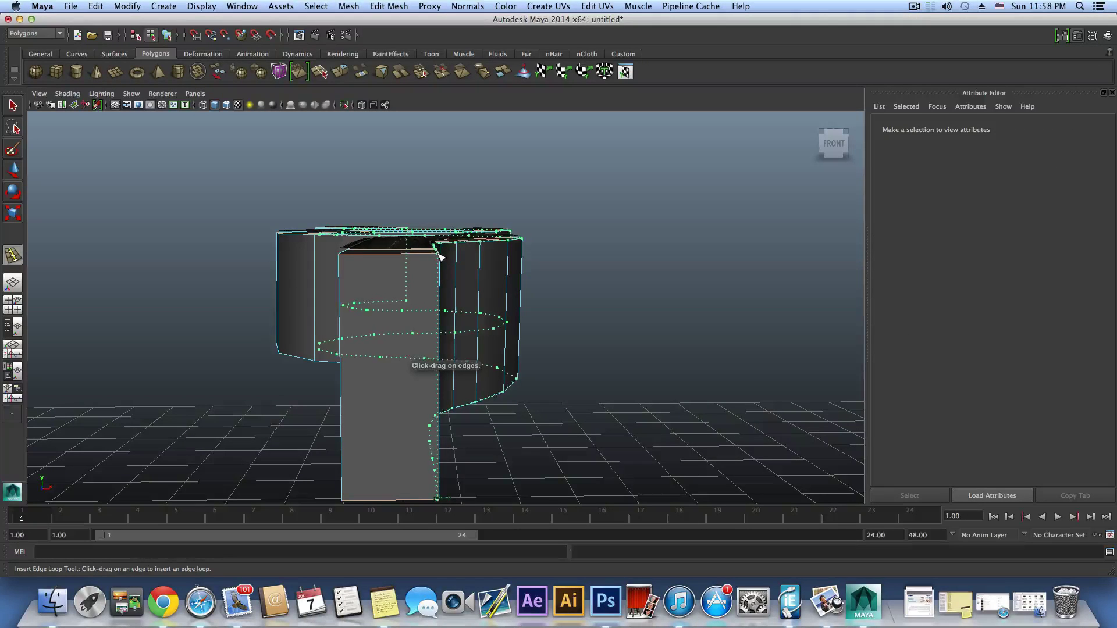
click(437, 256)
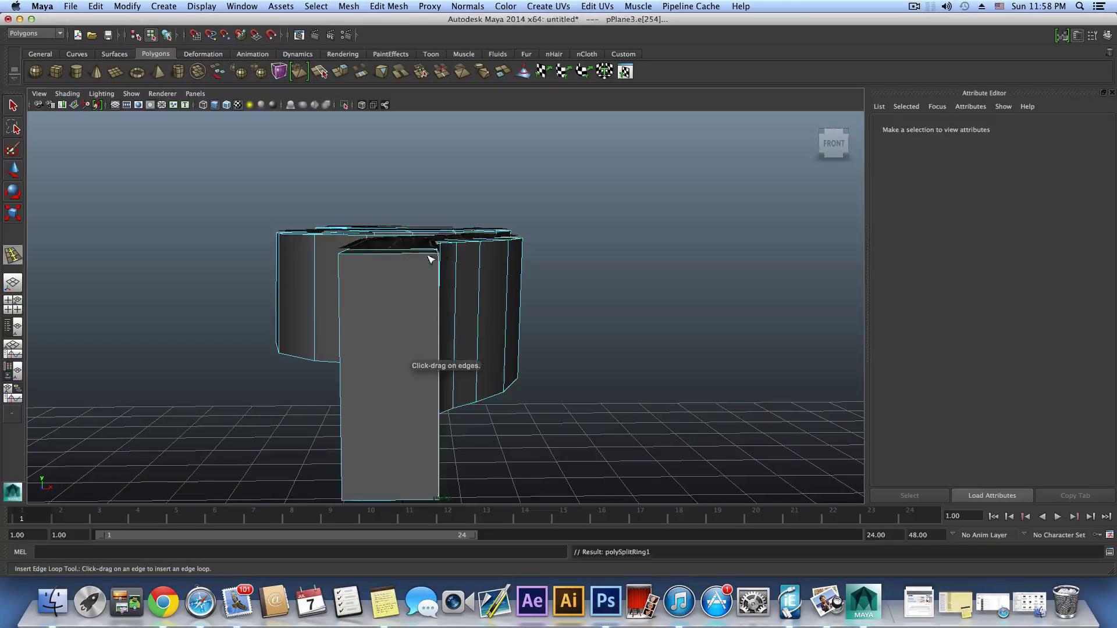
click(342, 260)
alt+drag(342, 260, 401, 317)
click(401, 246)
click(402, 445)
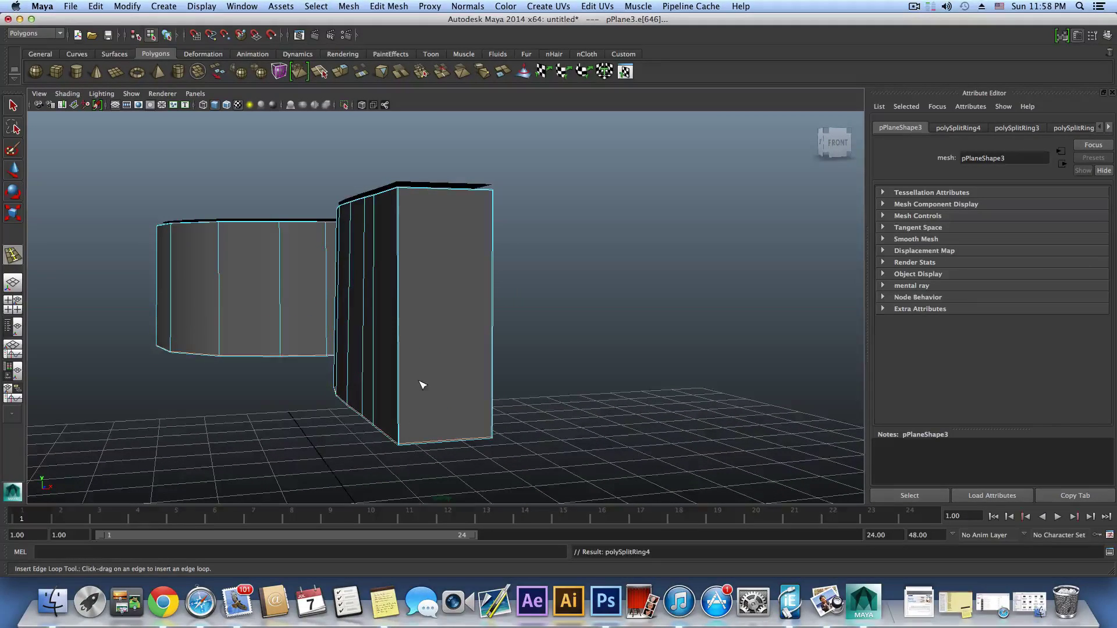
Insert an edge loop close to each of the grey wall's two ends.
alt+drag(418, 386, 499, 386)
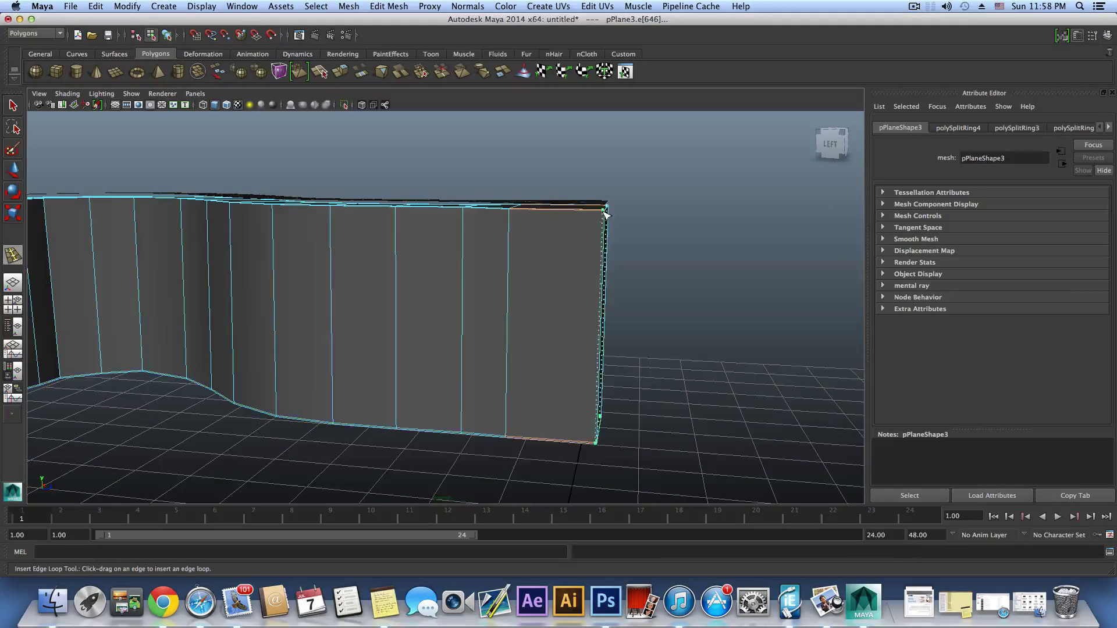
alt+drag(523, 281, 410, 368)
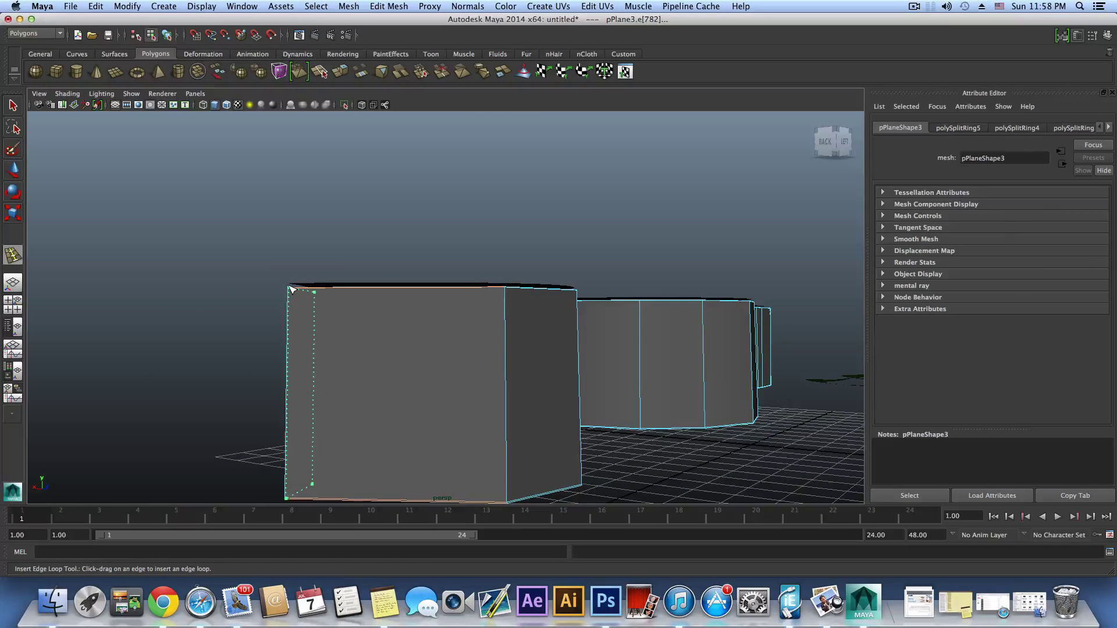
alt+drag(417, 299, 468, 326)
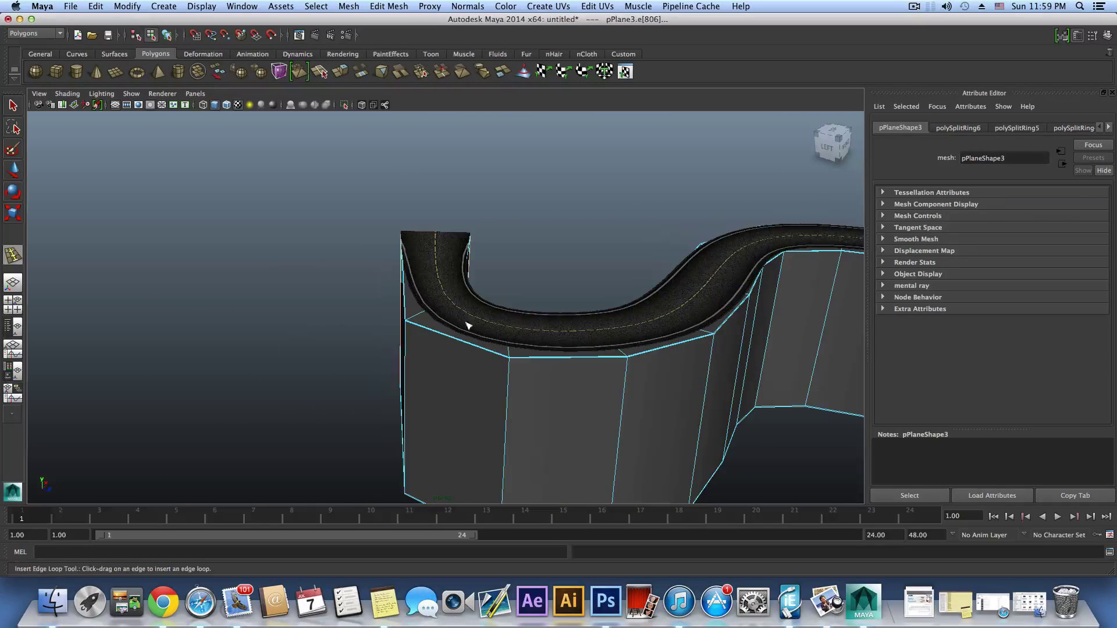
Return to object selection and turn on the smooth mesh preview for the grey wall.
key(F8)
click(13, 105)
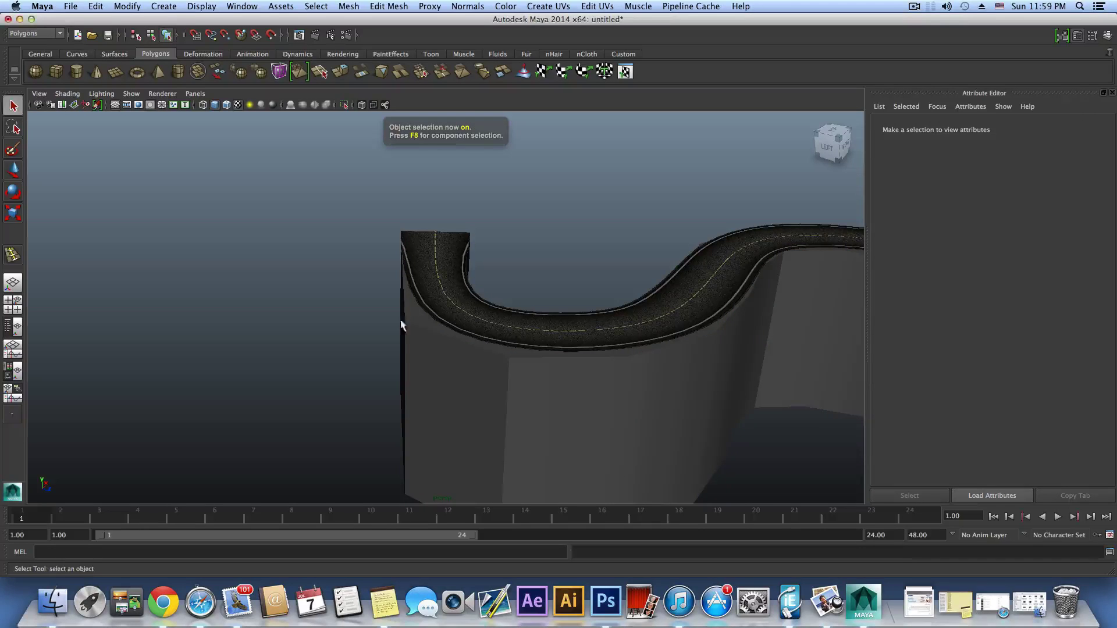
click(501, 364)
alt+drag(502, 364, 519, 326)
click(576, 366)
alt+drag(575, 366, 186, 301)
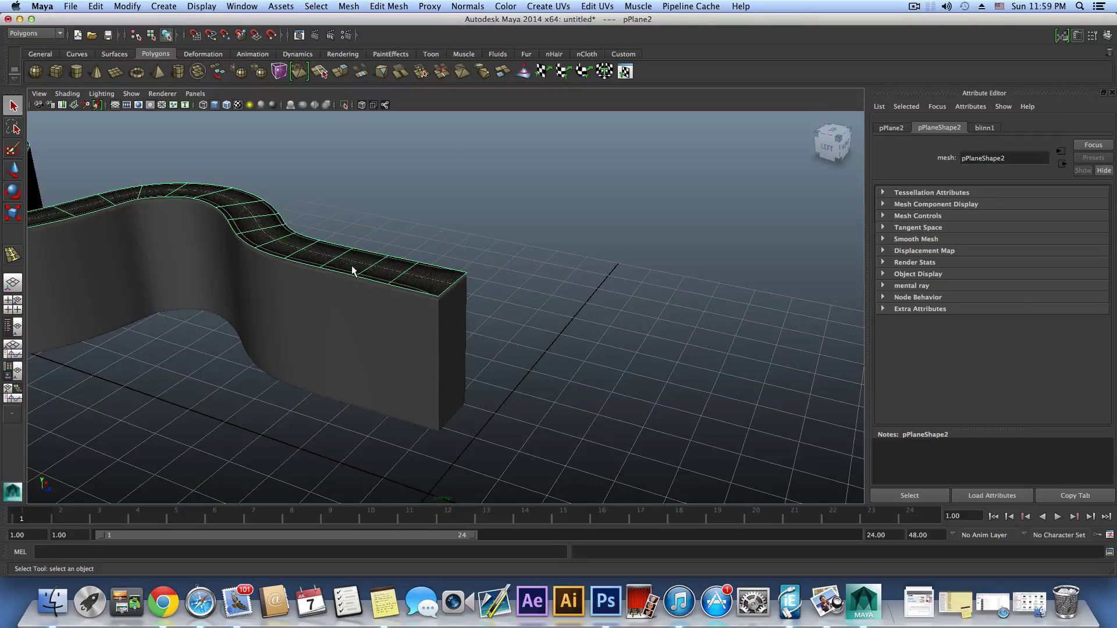
Select the textured road and fine-tune its height so it sits just on the wall's top.
click(318, 275)
click(350, 267)
key(w)
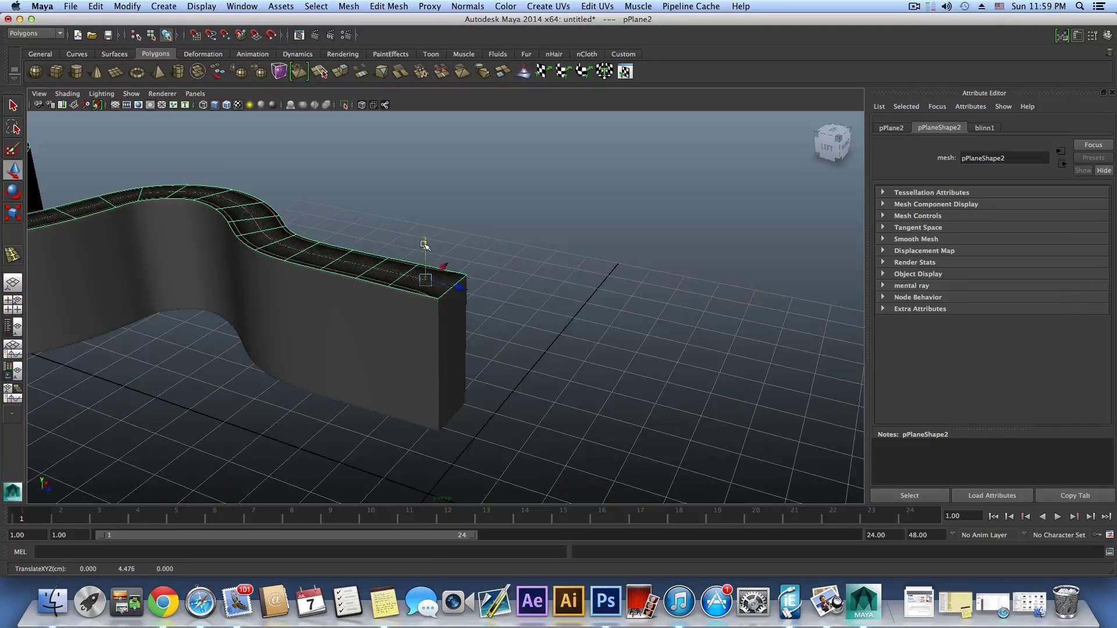
alt+drag(424, 243, 306, 274)
alt+drag(437, 388, 410, 398)
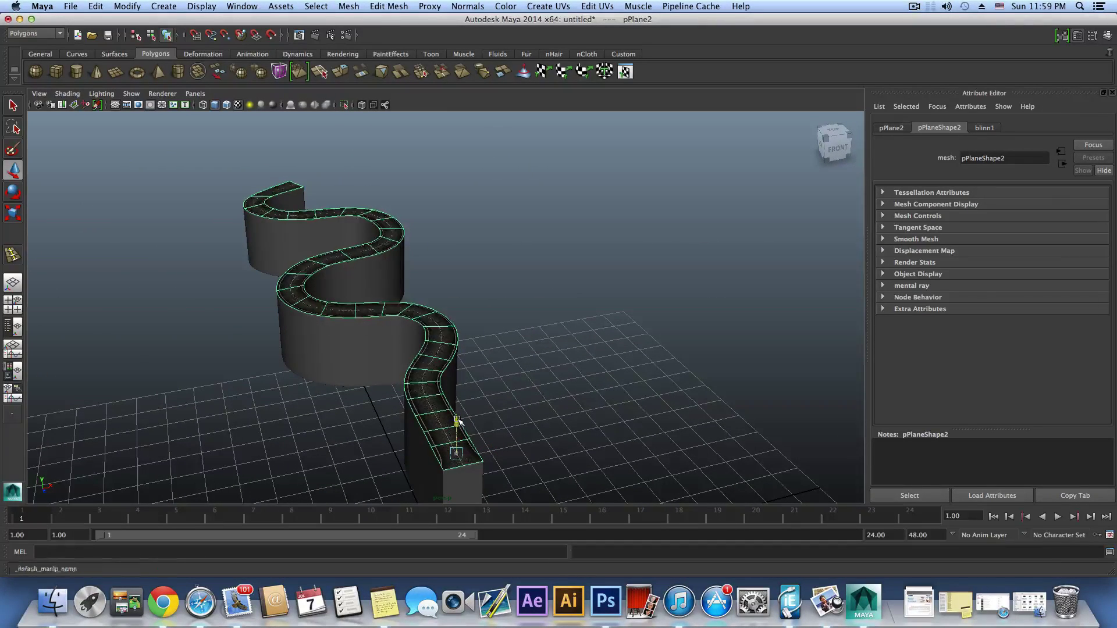
mouse_move(456, 424)
alt+mouse_down()
mouse_move(513, 404)
mouse_move(488, 379)
mouse_move(459, 406)
mouse_move(461, 419)
mouse_move(451, 369)
alt+mouse_up()
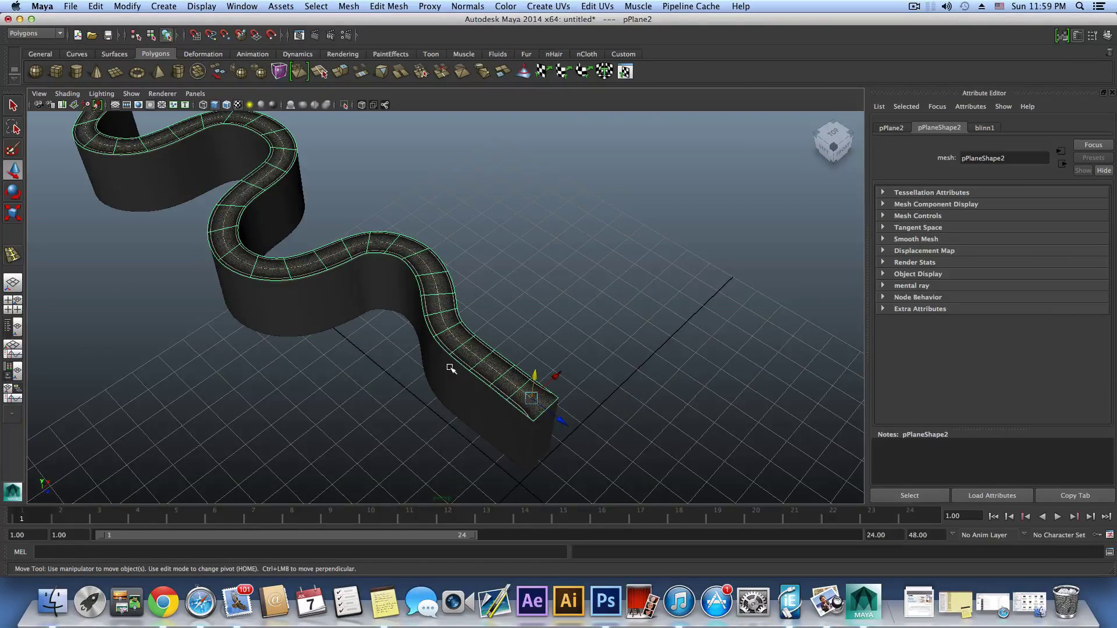
mouse_move(465, 421)
alt+mouse_down()
mouse_move(438, 331)
mouse_move(368, 307)
mouse_move(336, 335)
mouse_move(508, 347)
mouse_move(447, 351)
mouse_move(369, 431)
mouse_move(445, 334)
mouse_move(412, 384)
mouse_move(529, 319)
mouse_move(464, 366)
mouse_move(398, 378)
mouse_move(157, 357)
mouse_move(643, 369)
mouse_move(458, 357)
mouse_move(623, 365)
mouse_move(543, 316)
mouse_move(553, 316)
mouse_move(536, 288)
mouse_move(377, 331)
mouse_move(671, 304)
mouse_move(592, 295)
mouse_move(501, 319)
mouse_move(276, 320)
mouse_move(379, 289)
mouse_move(607, 302)
mouse_move(458, 269)
mouse_move(303, 304)
mouse_move(332, 332)
mouse_move(319, 386)
mouse_move(331, 364)
mouse_move(374, 354)
mouse_move(299, 364)
mouse_move(453, 363)
mouse_move(493, 379)
alt+mouse_up()
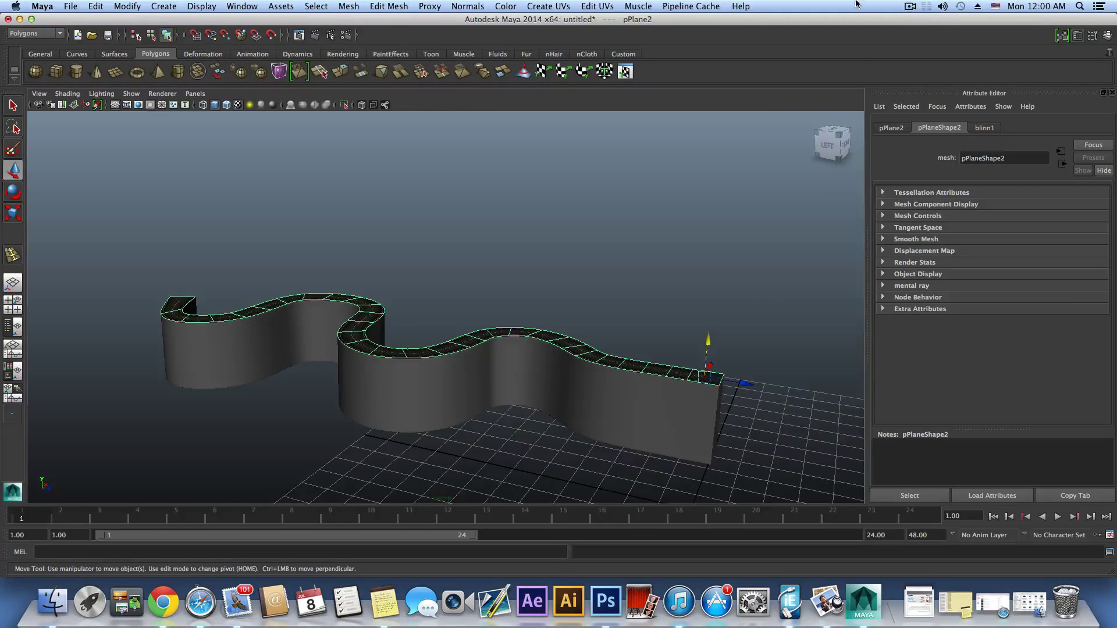
click(909, 7)
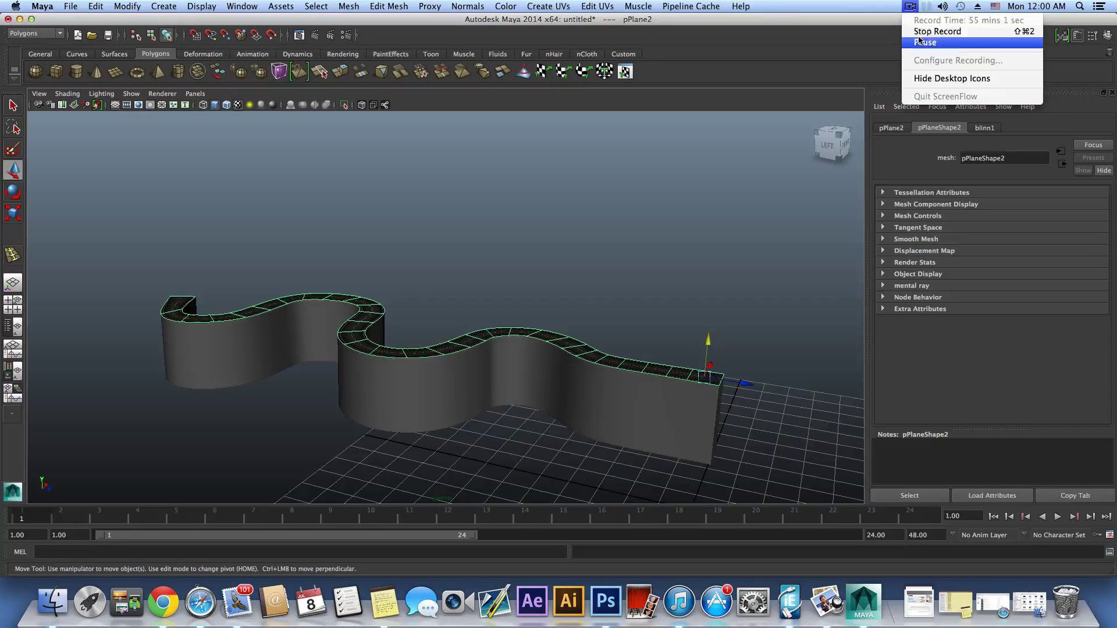